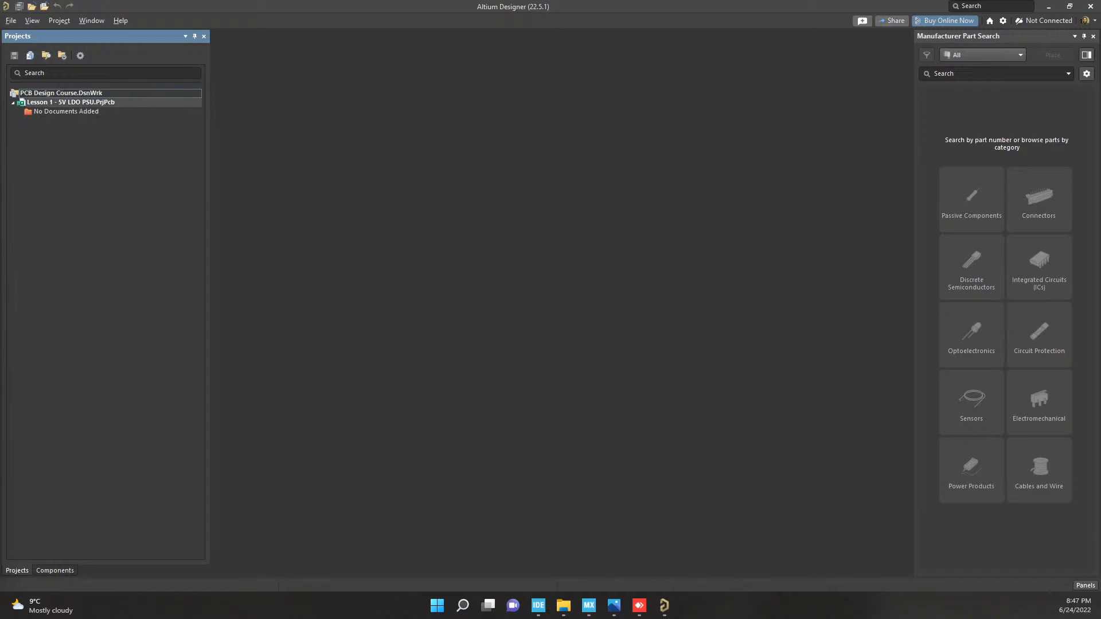
{"action": "right_click", "coordinate": [57, 94]}
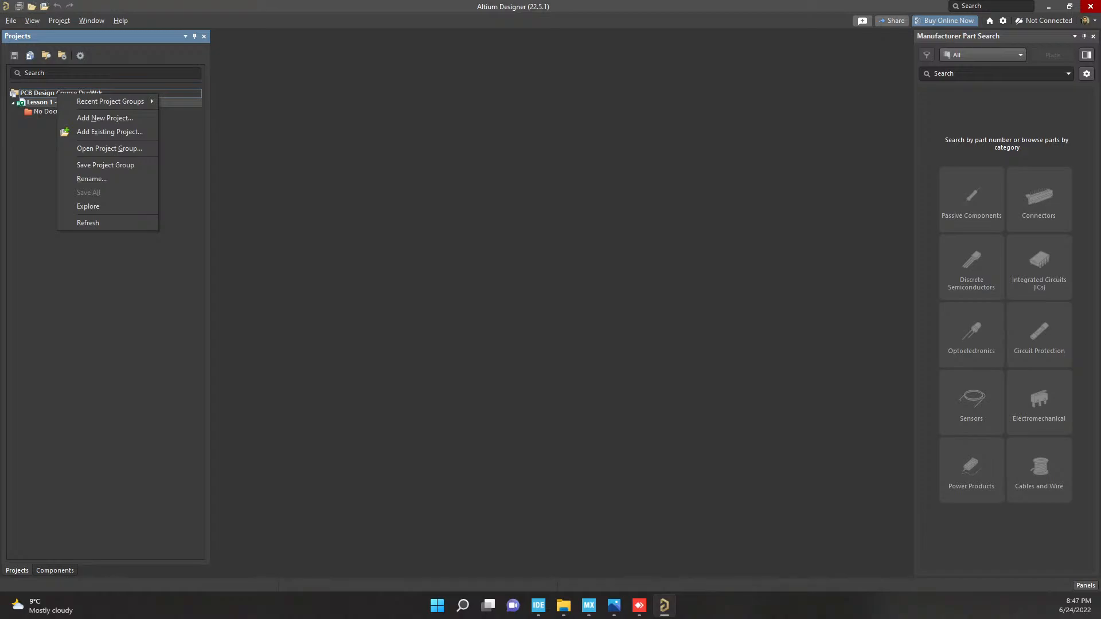
{"action": "right_click", "coordinate": [44, 93]}
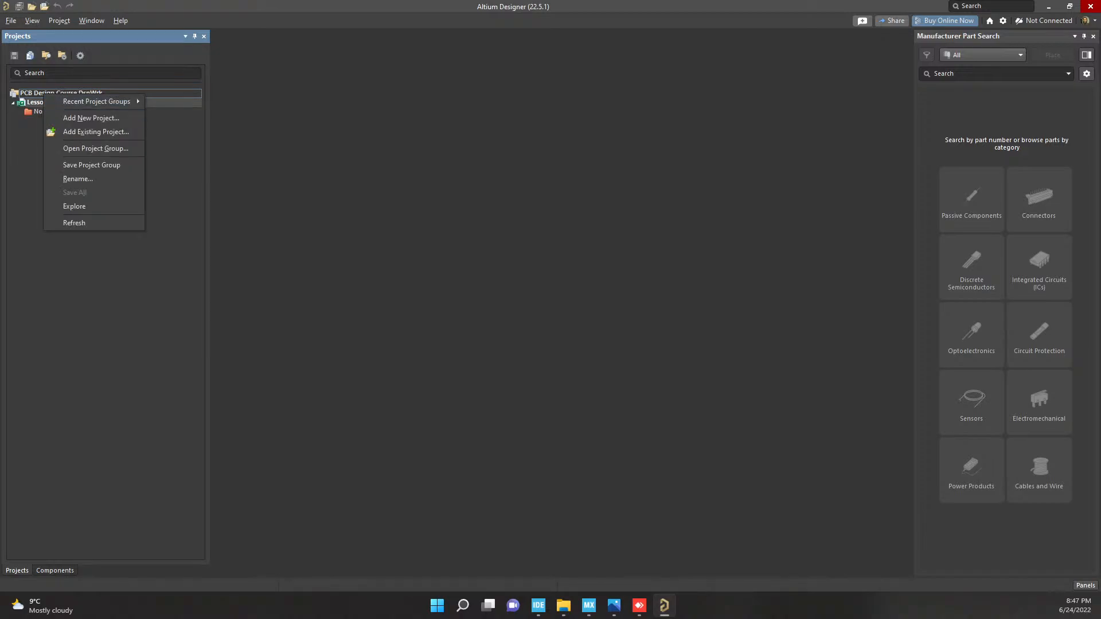
{"action": "left_click", "coordinate": [95, 149]}
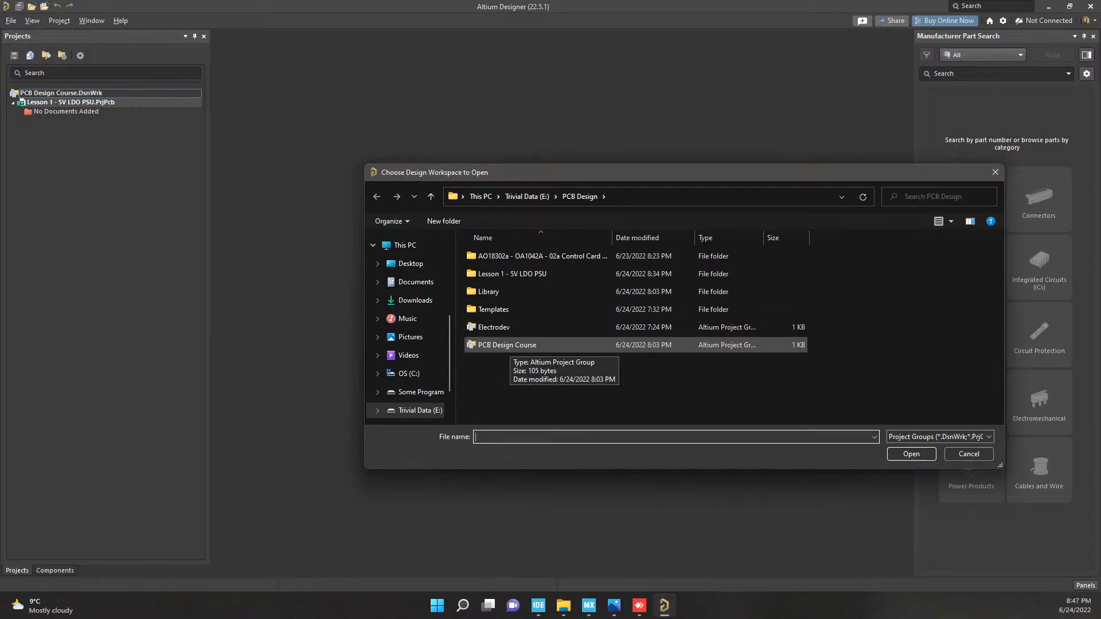
{"action": "left_click", "coordinate": [969, 454]}
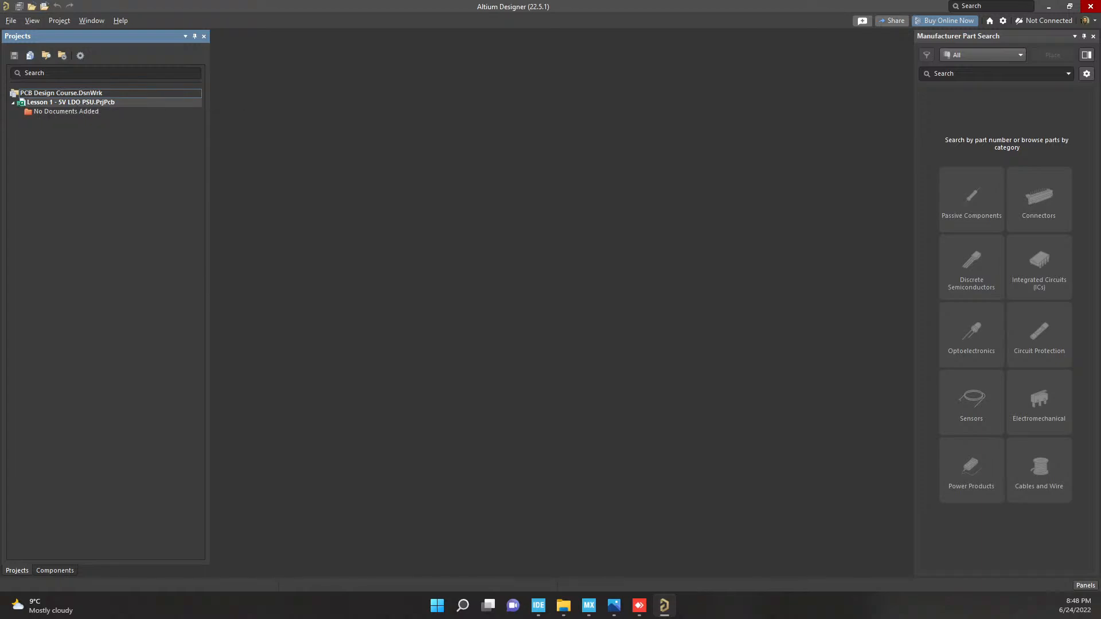
{"action": "right_click", "coordinate": [49, 93]}
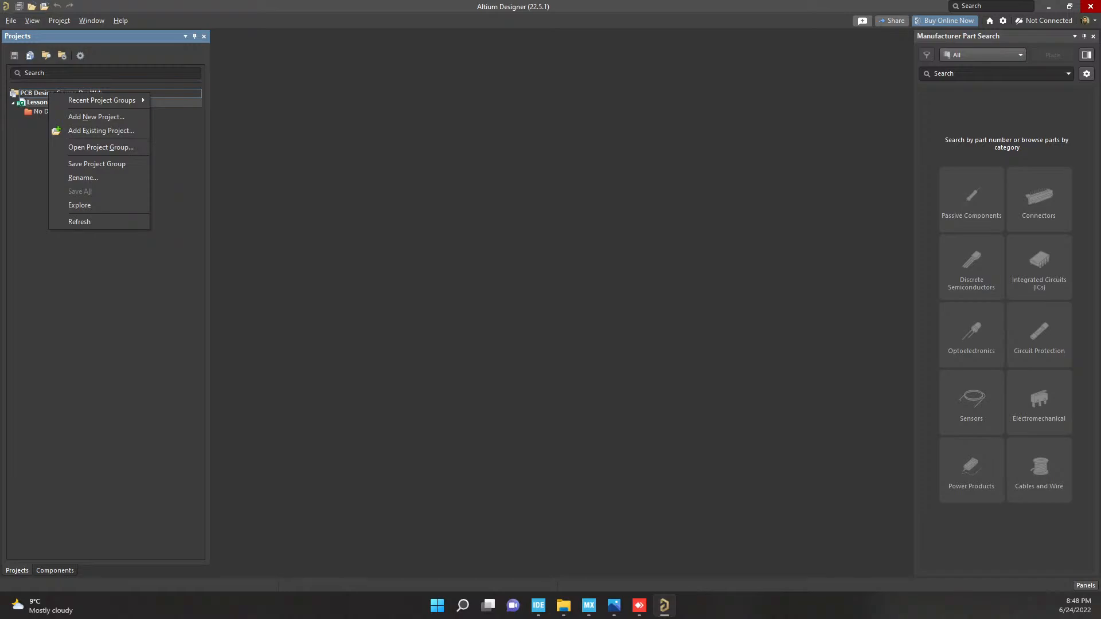
Open the Lesson 1 - 5V LDO PSU project from its folder inside PCB Design on drive E
{"action": "left_click", "coordinate": [10, 20]}
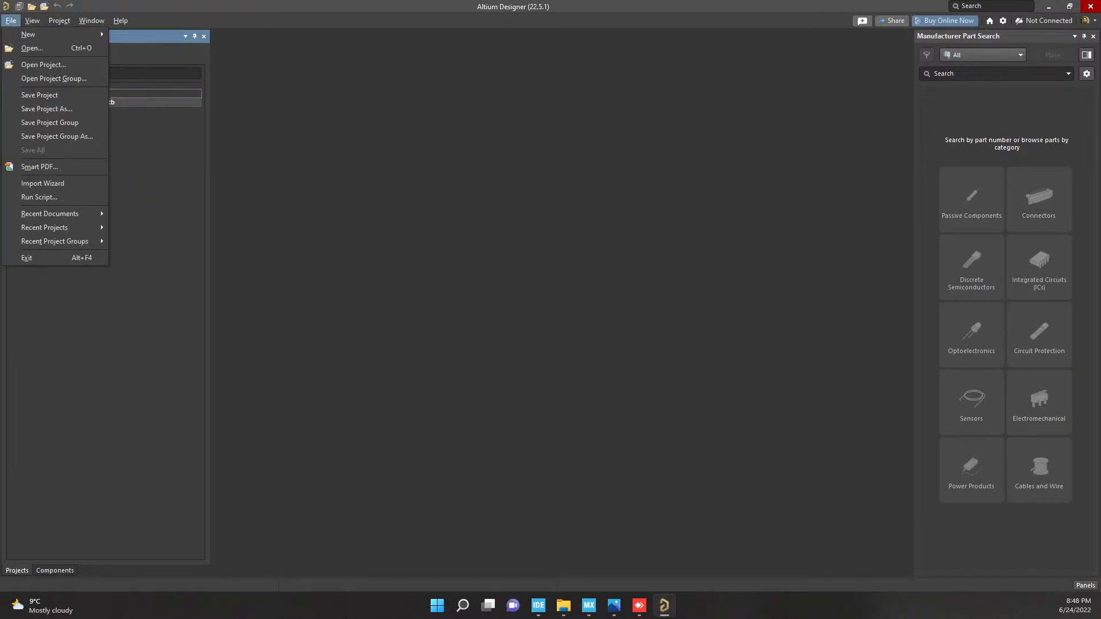
{"action": "left_click", "coordinate": [43, 64]}
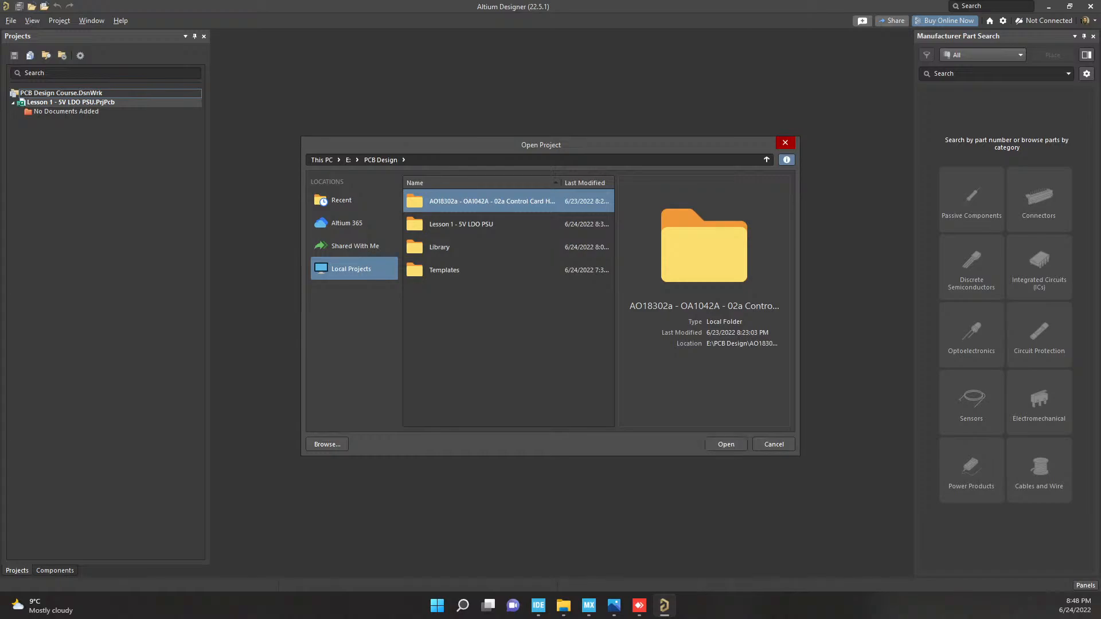
{"action": "left_click", "coordinate": [461, 224]}
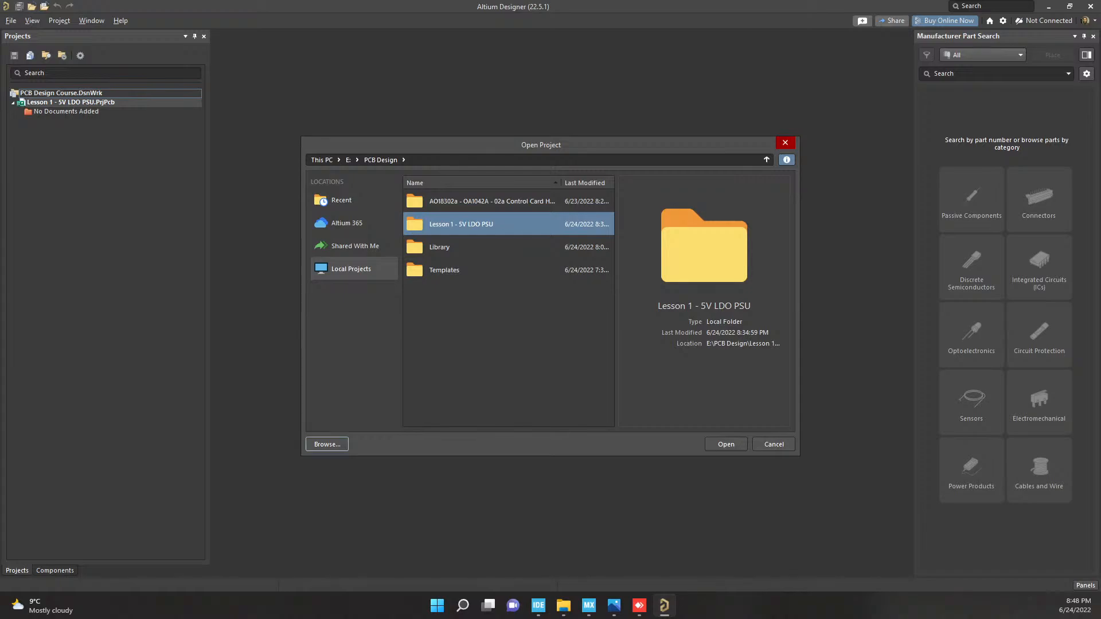
{"action": "left_click", "coordinate": [327, 445]}
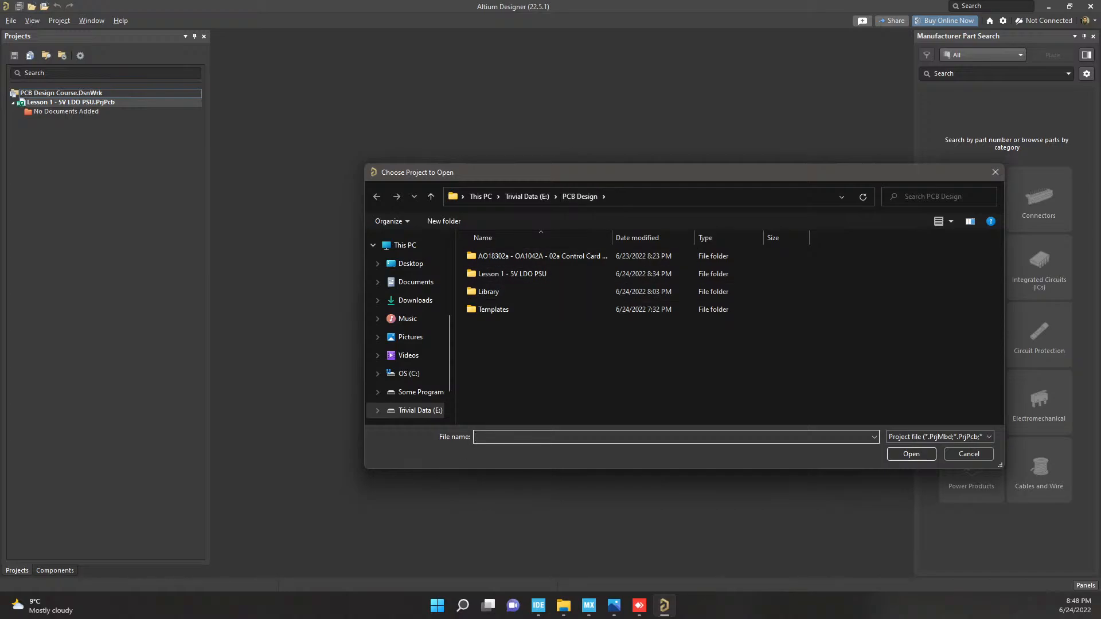
{"action": "double_click", "coordinate": [512, 274]}
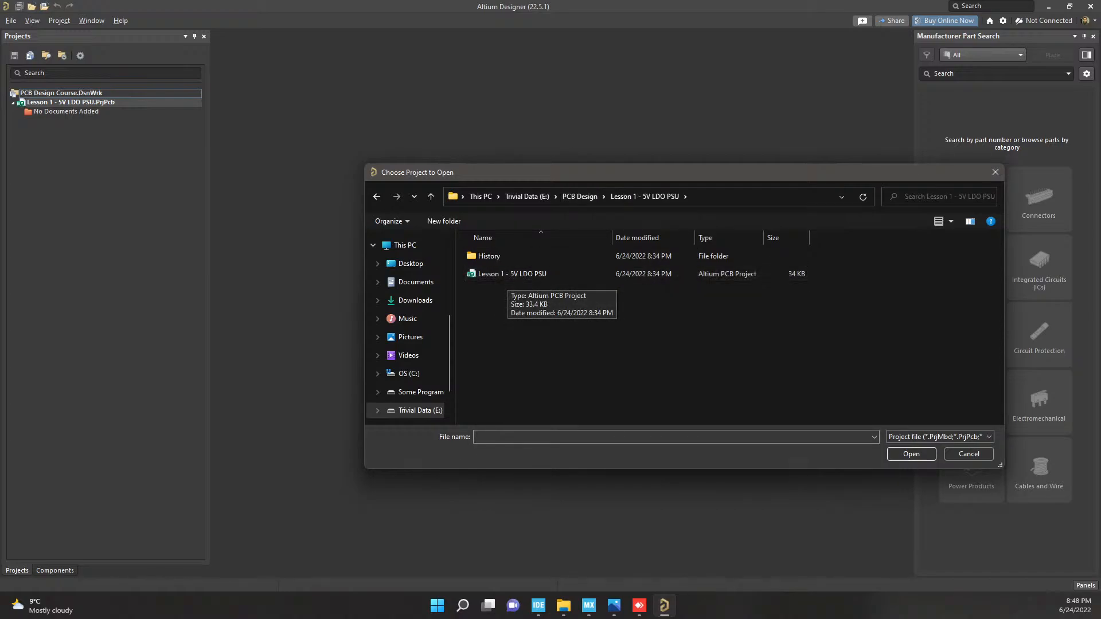
{"action": "double_click", "coordinate": [512, 274]}
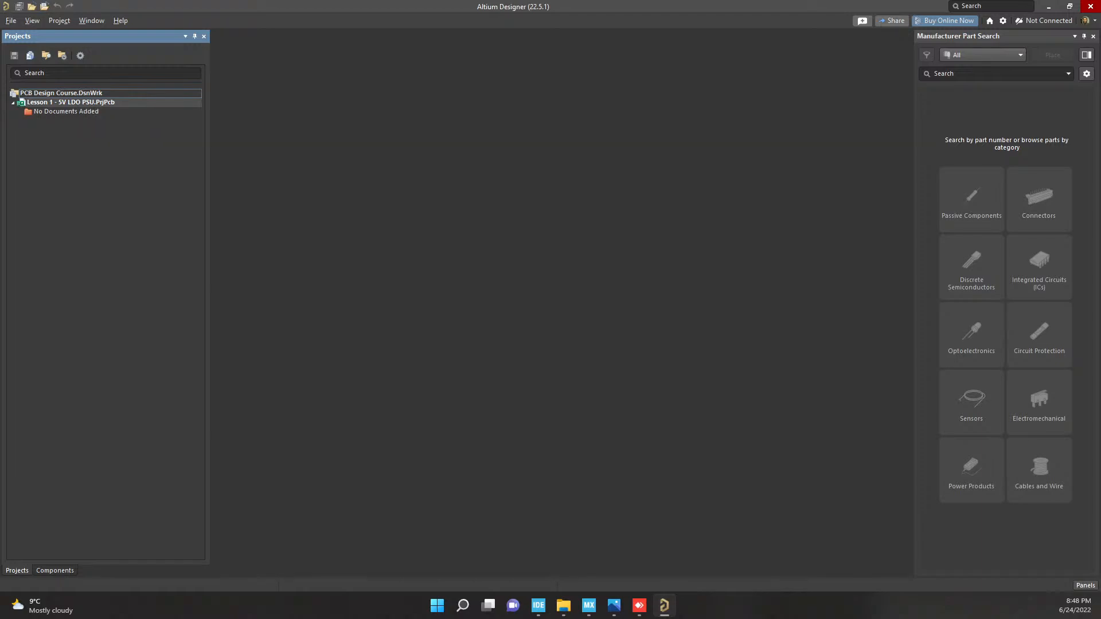
Add a new schematic document to the Lesson 1 - 5V LDO PSU project
{"action": "right_click", "coordinate": [60, 112]}
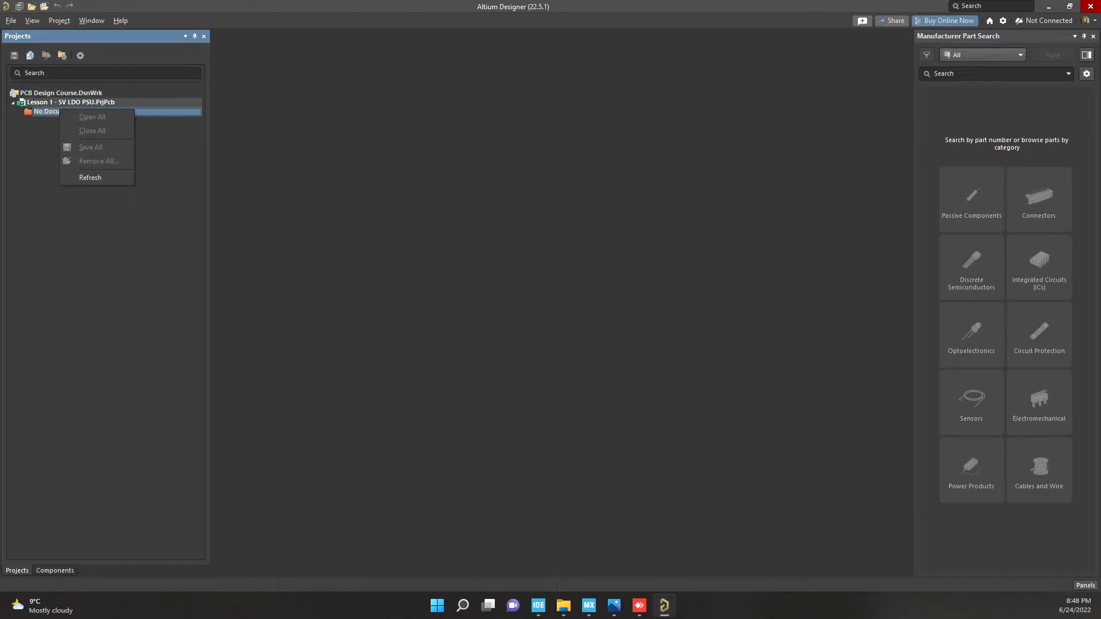
{"action": "key", "text": "Escape"}
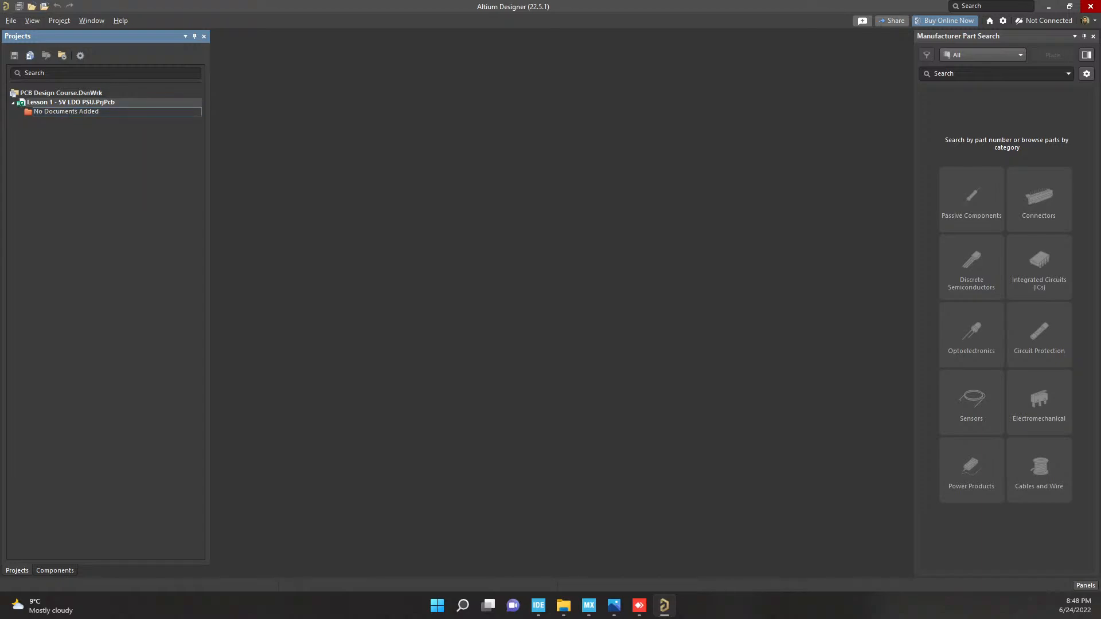
{"action": "right_click", "coordinate": [43, 111]}
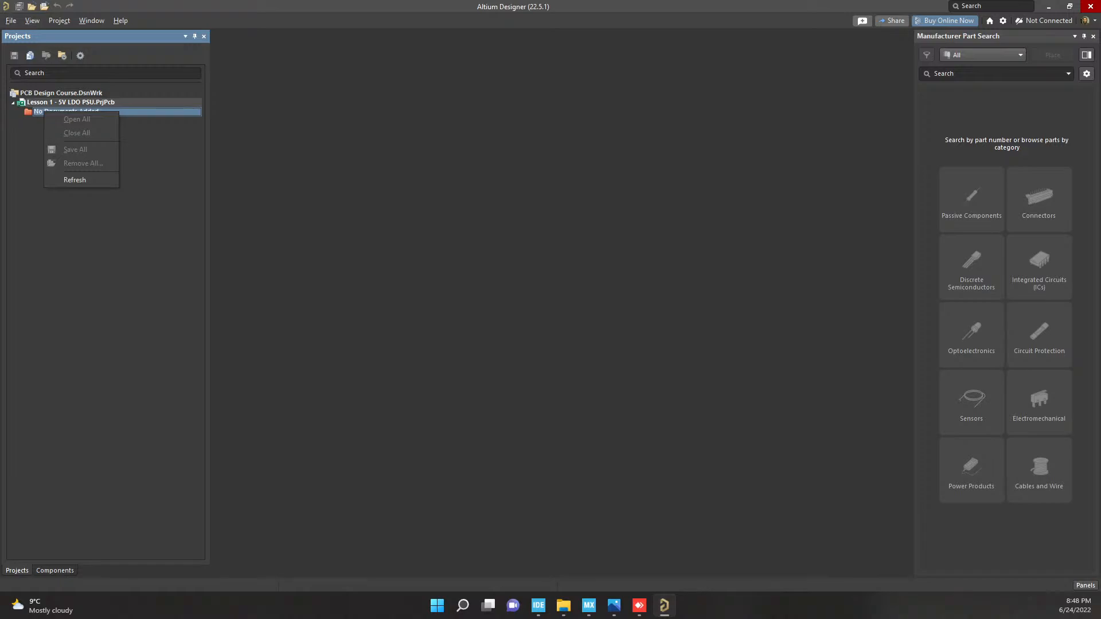
{"action": "key", "text": "Escape"}
{"action": "left_click", "coordinate": [10, 20]}
{"action": "mouse_move", "coordinate": [55, 33]}
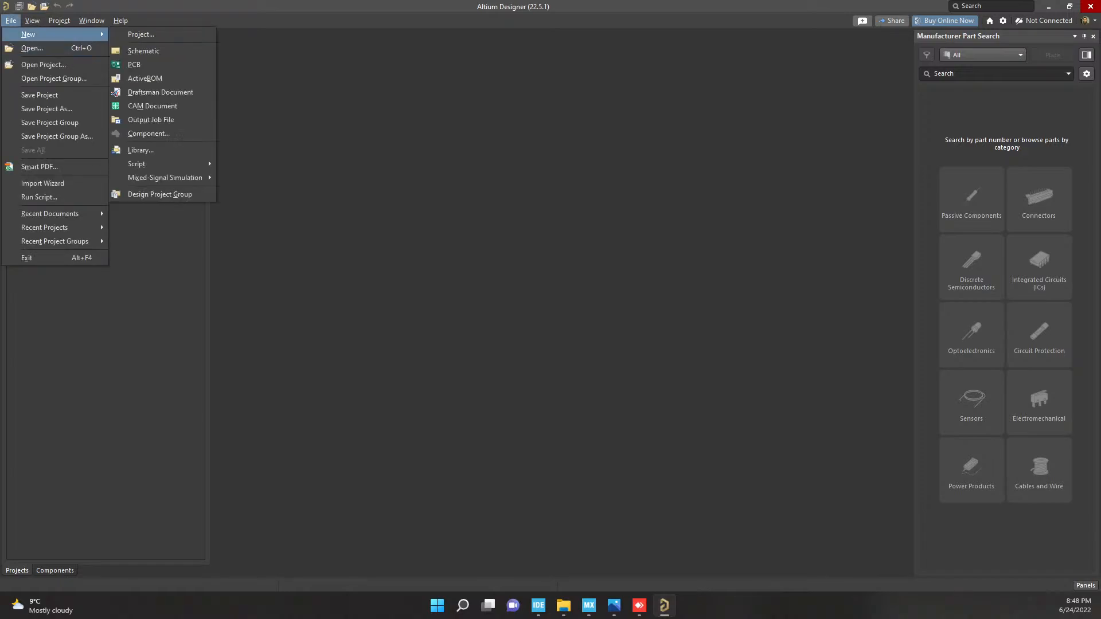
{"action": "left_click", "coordinate": [143, 51]}
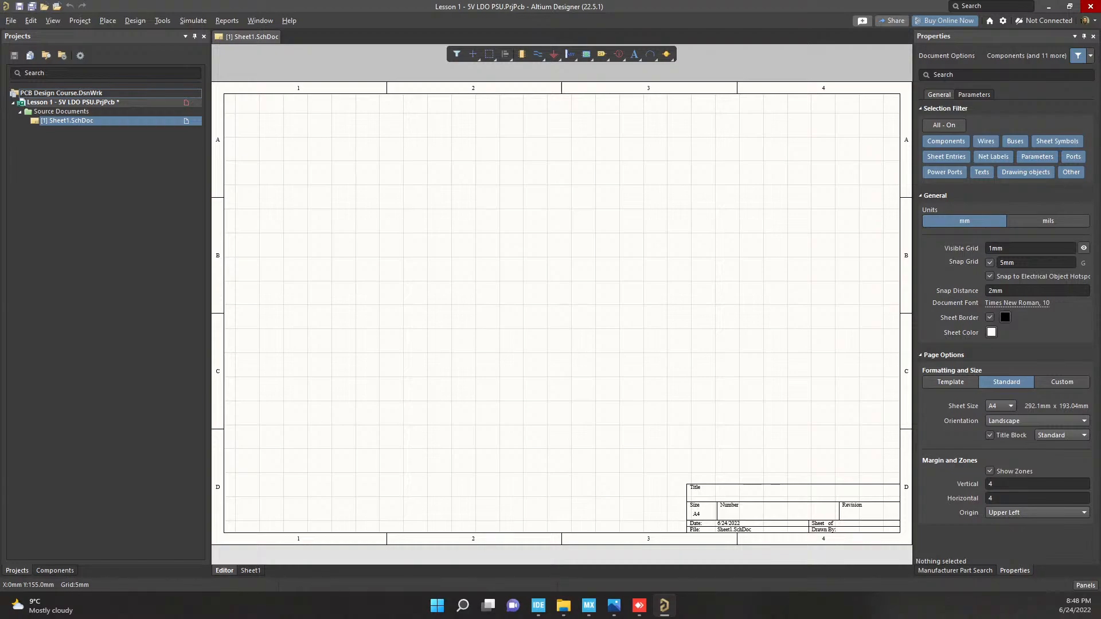
Remove Sheet1.SchDoc from the project, choosing to delete the file permanently
{"action": "right_click", "coordinate": [52, 120]}
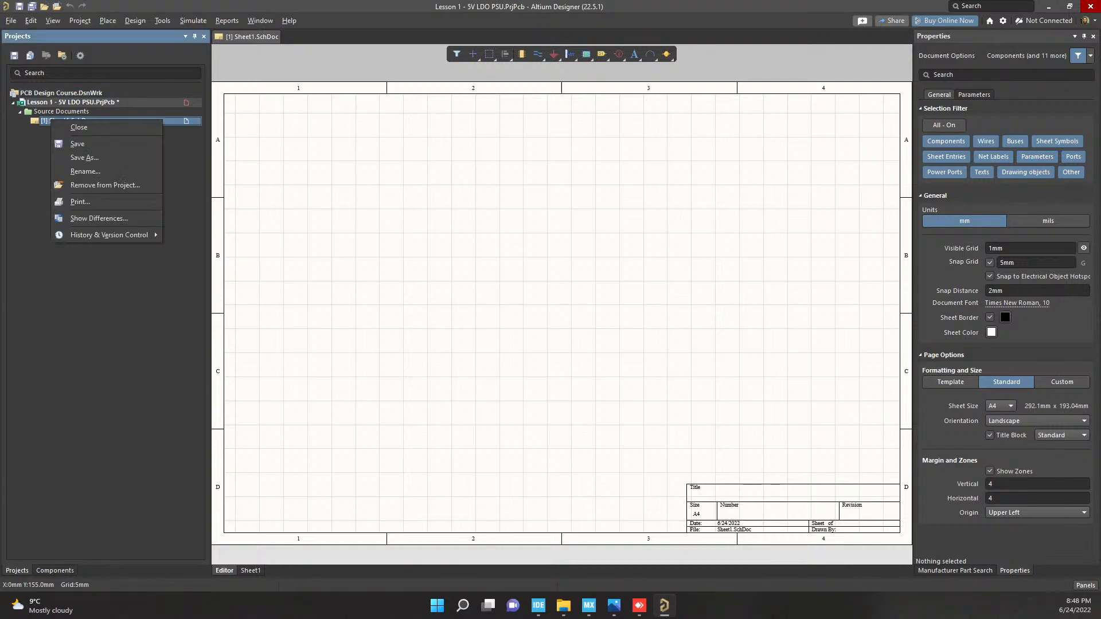
{"action": "left_click", "coordinate": [105, 185]}
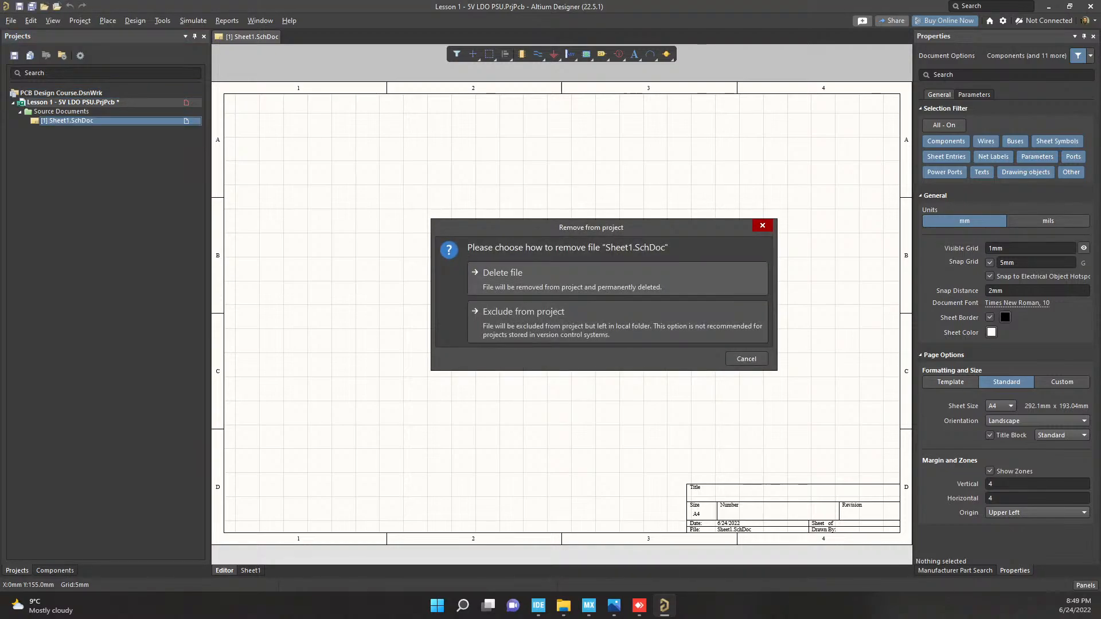
{"action": "left_click", "coordinate": [537, 275]}
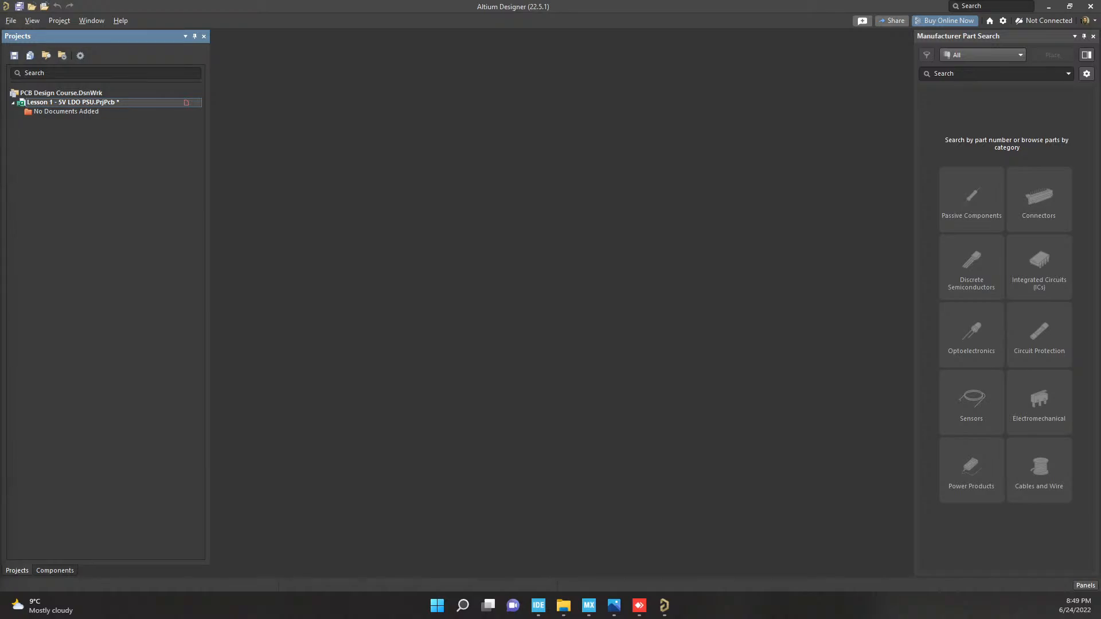
Switch to the shared Dropbox folder PCB Design learning and examine the contents of its Library and Templates folders
{"action": "left_click_drag", "start_coordinate": [0, 178], "coordinate": [652, 0]}
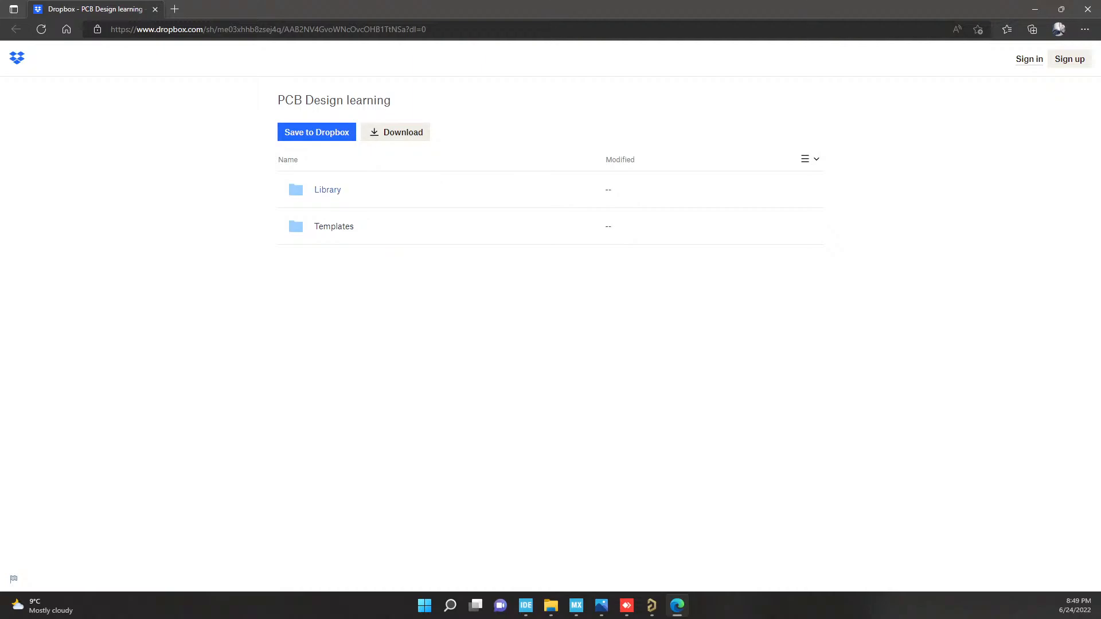
{"action": "left_click_drag", "start_coordinate": [391, 100], "coordinate": [278, 89]}
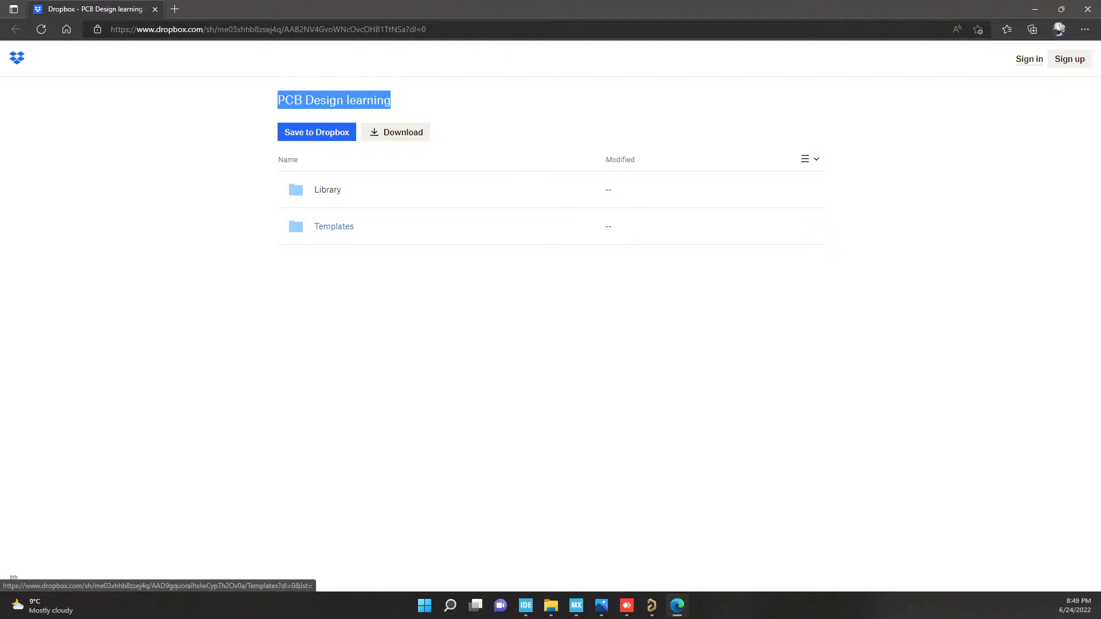
{"action": "left_click", "coordinate": [328, 189]}
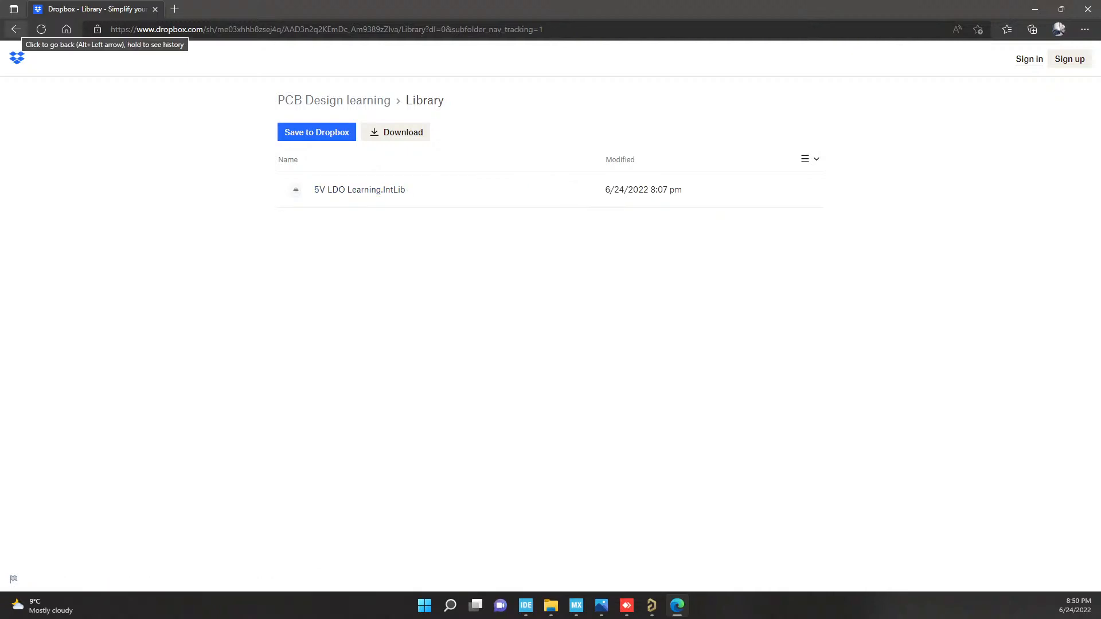
{"action": "left_click", "coordinate": [16, 29]}
{"action": "left_click", "coordinate": [334, 227]}
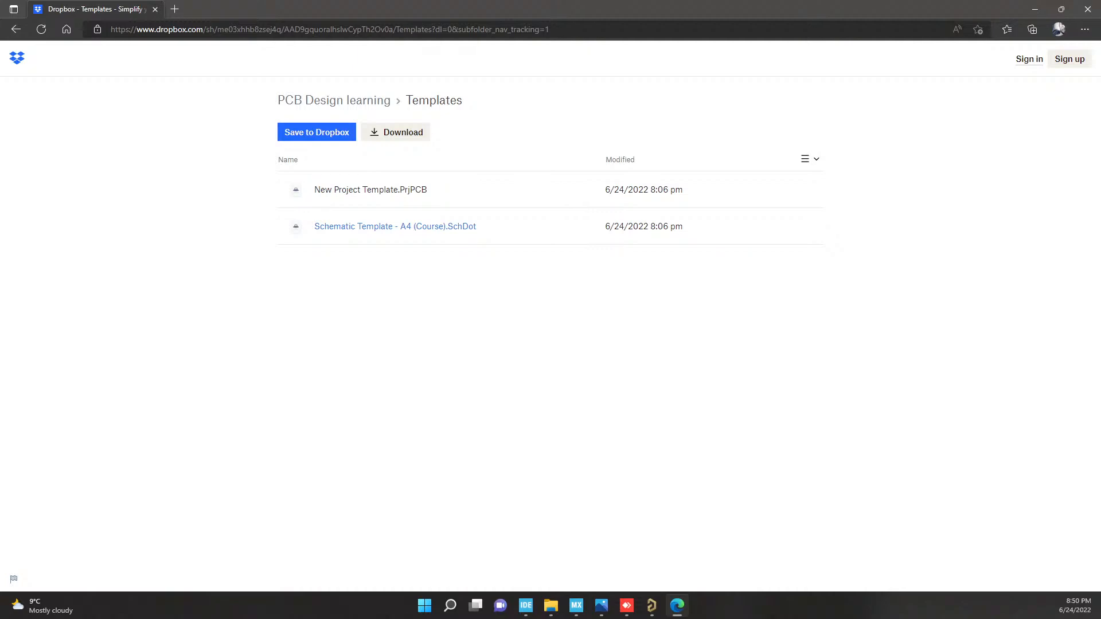
{"action": "left_click", "coordinate": [16, 29]}
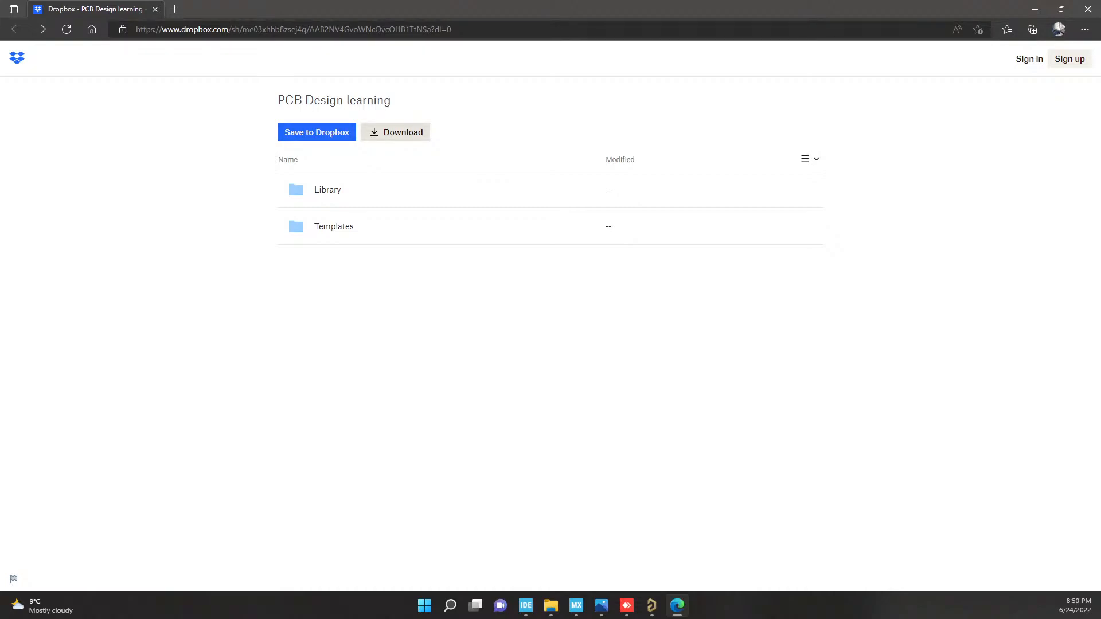
Download the whole PCB Design learning folder and dismiss the Dropbox sign-up prompt
{"action": "left_click", "coordinate": [395, 132]}
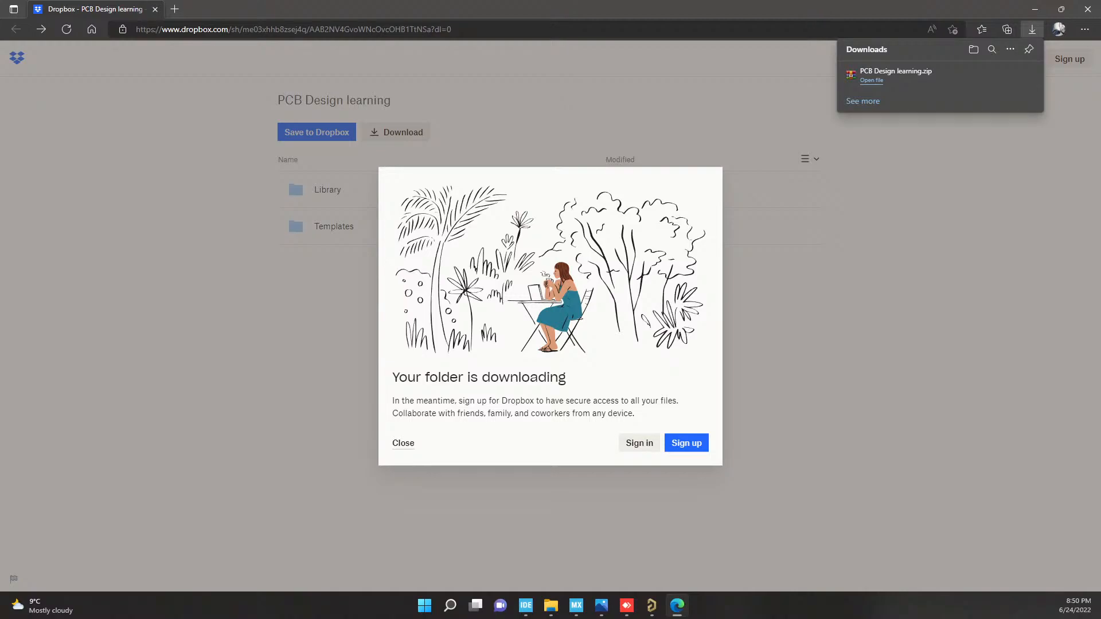
{"action": "left_click", "coordinate": [404, 443]}
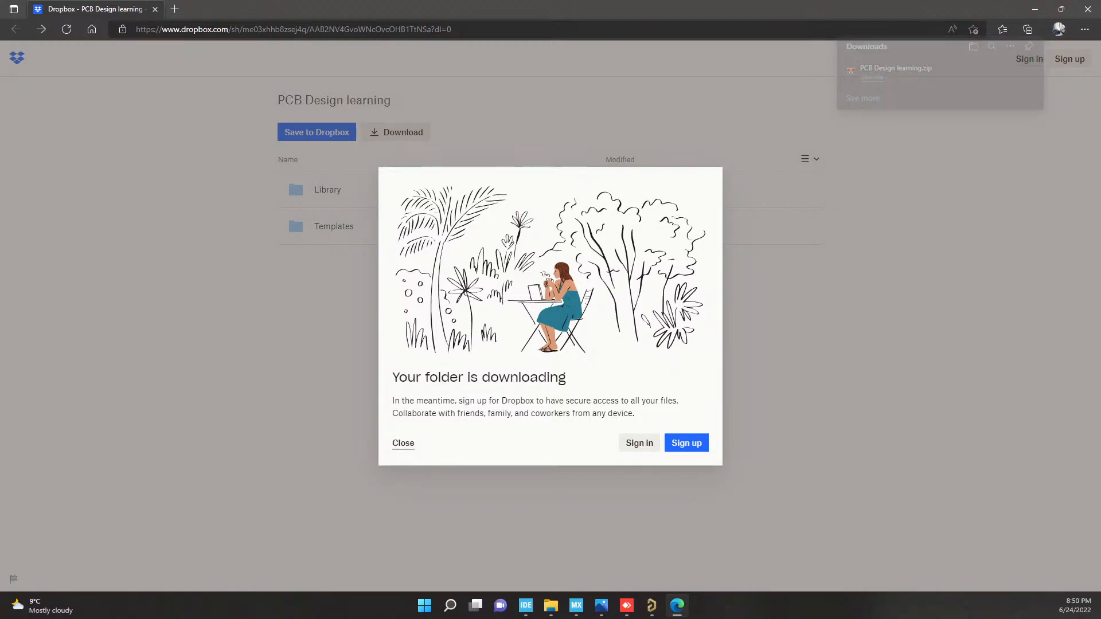
{"action": "left_click", "coordinate": [403, 443]}
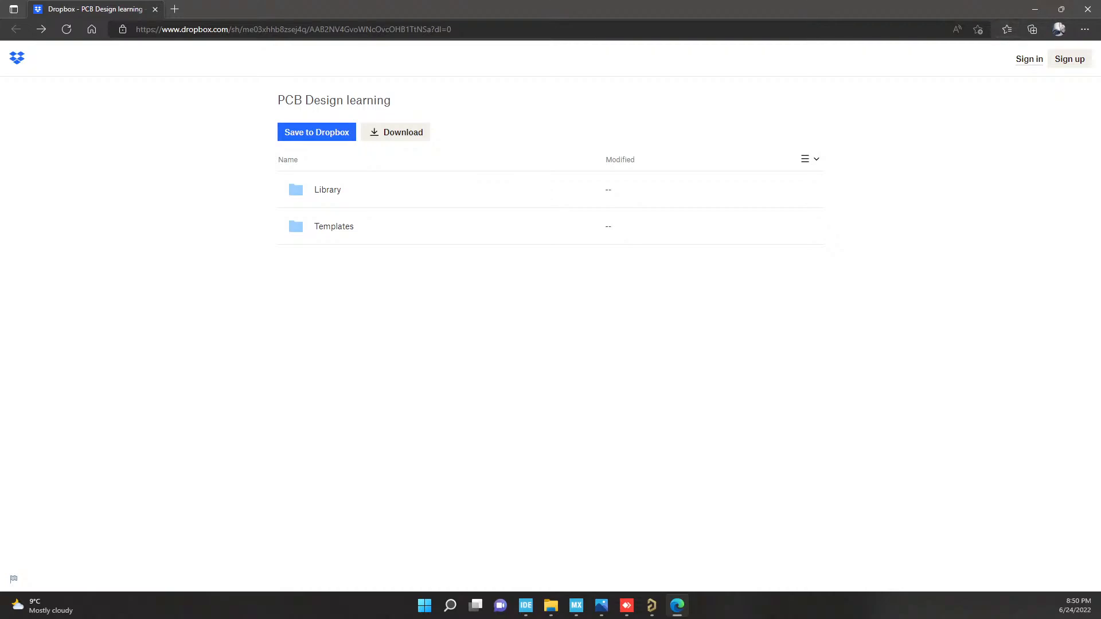
Open the downloaded PCB Design learning.zip to inspect its folders, dismiss the WinRAR licence reminder, and close the archive
{"action": "left_click", "coordinate": [1085, 28]}
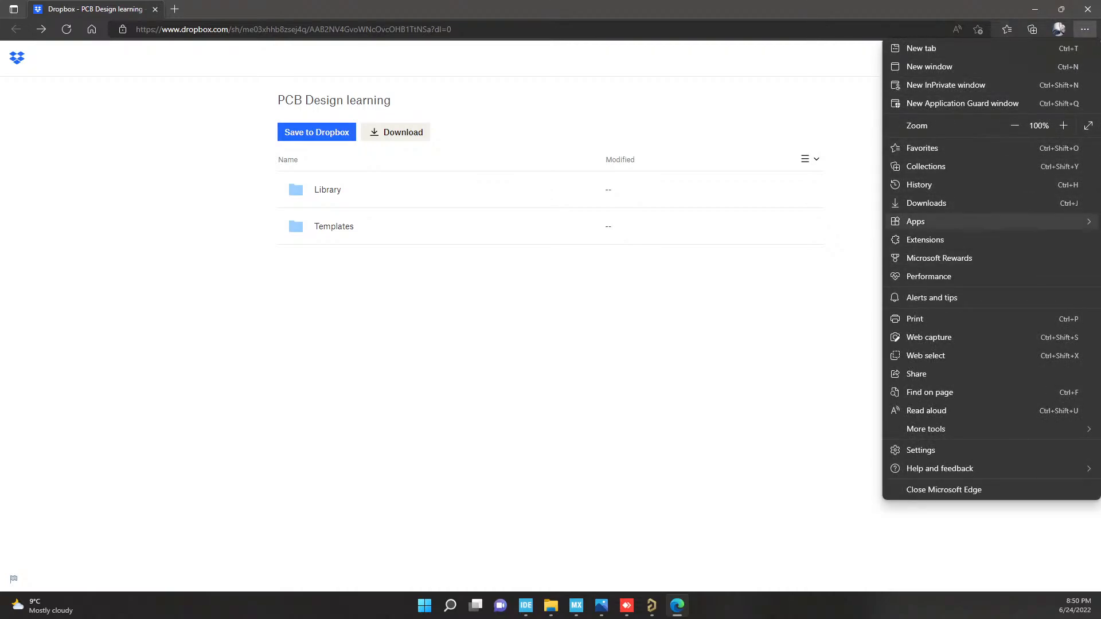
{"action": "left_click", "coordinate": [926, 203]}
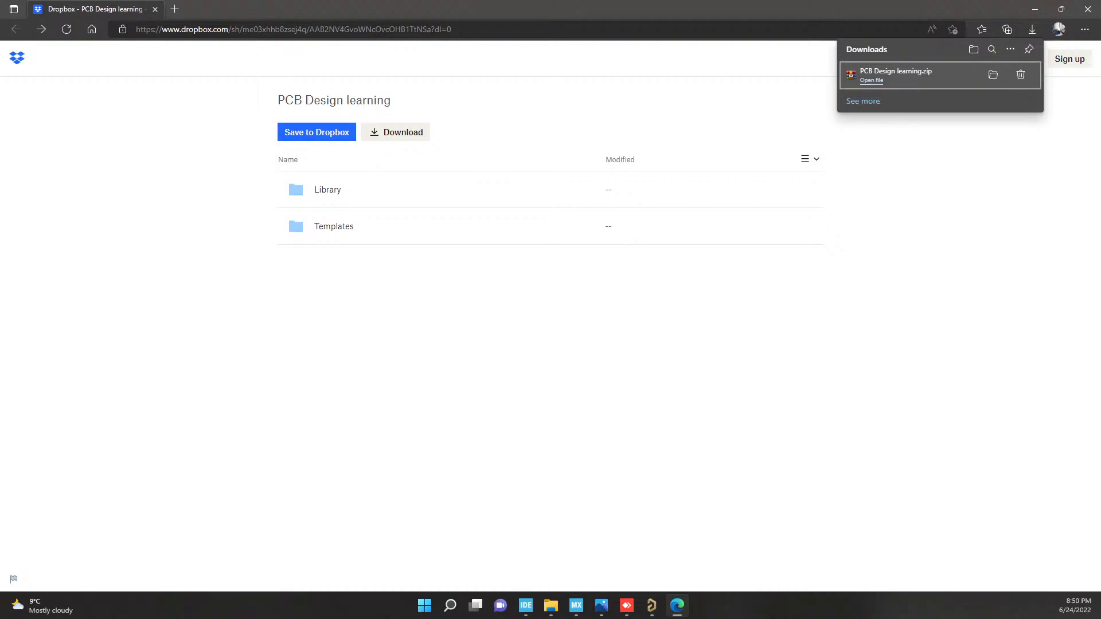
{"action": "left_click", "coordinate": [871, 80]}
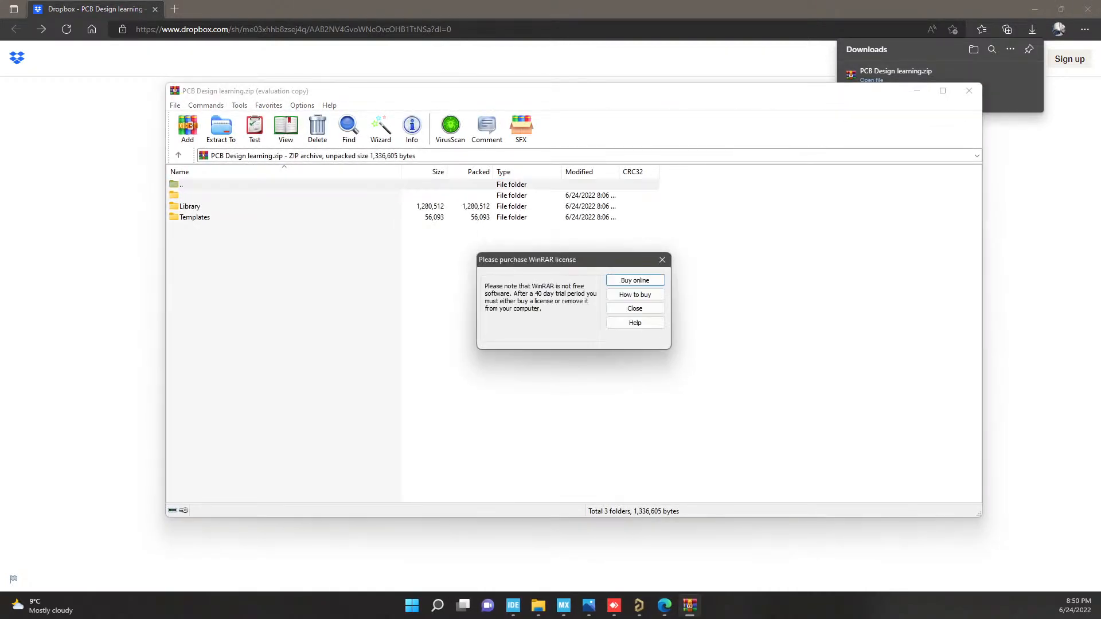
{"action": "key", "text": "Escape"}
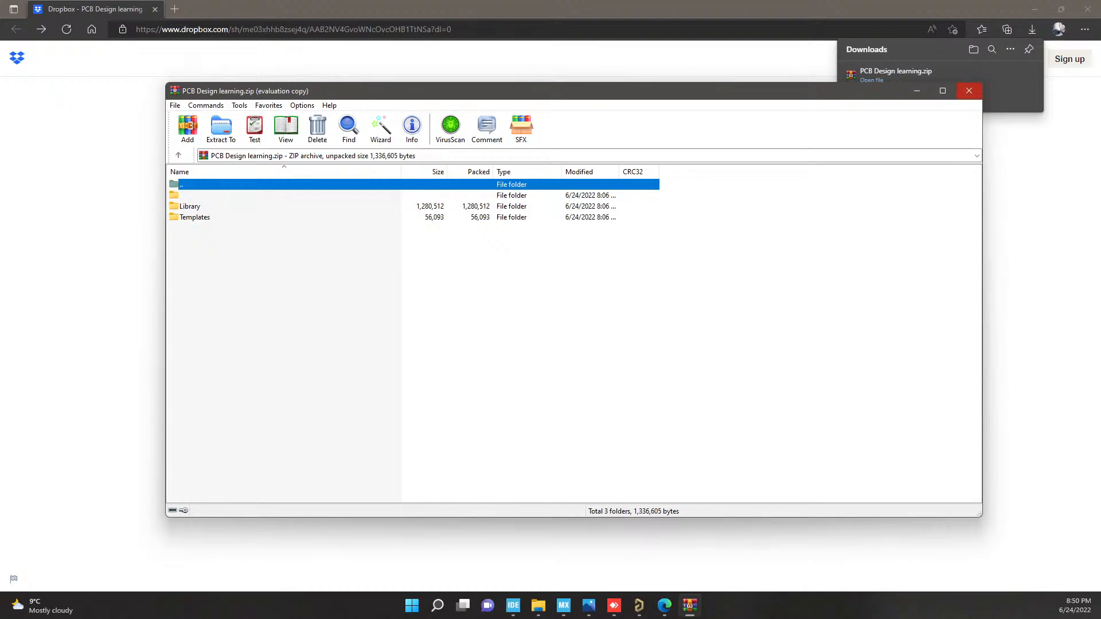
{"action": "key", "text": "Escape"}
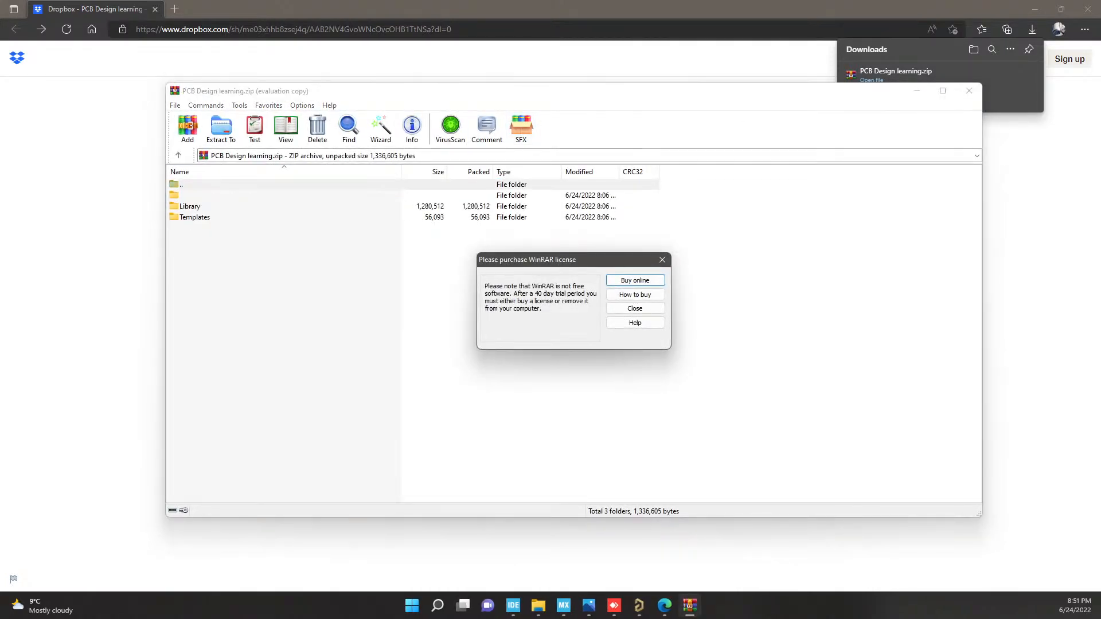
{"action": "key", "text": "Escape"}
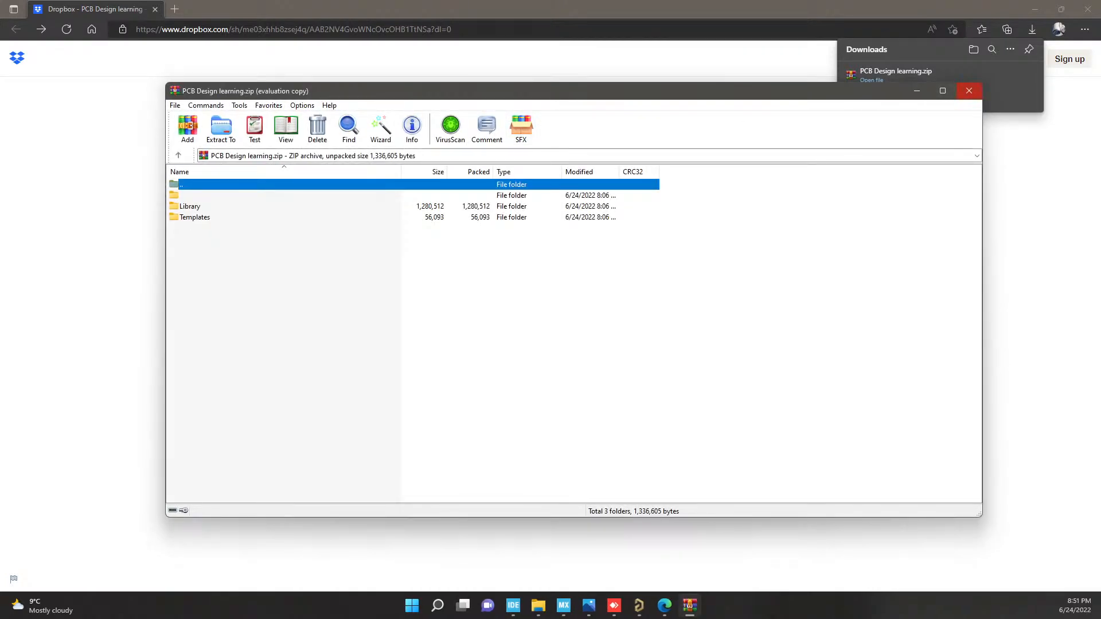
{"action": "left_click", "coordinate": [969, 90]}
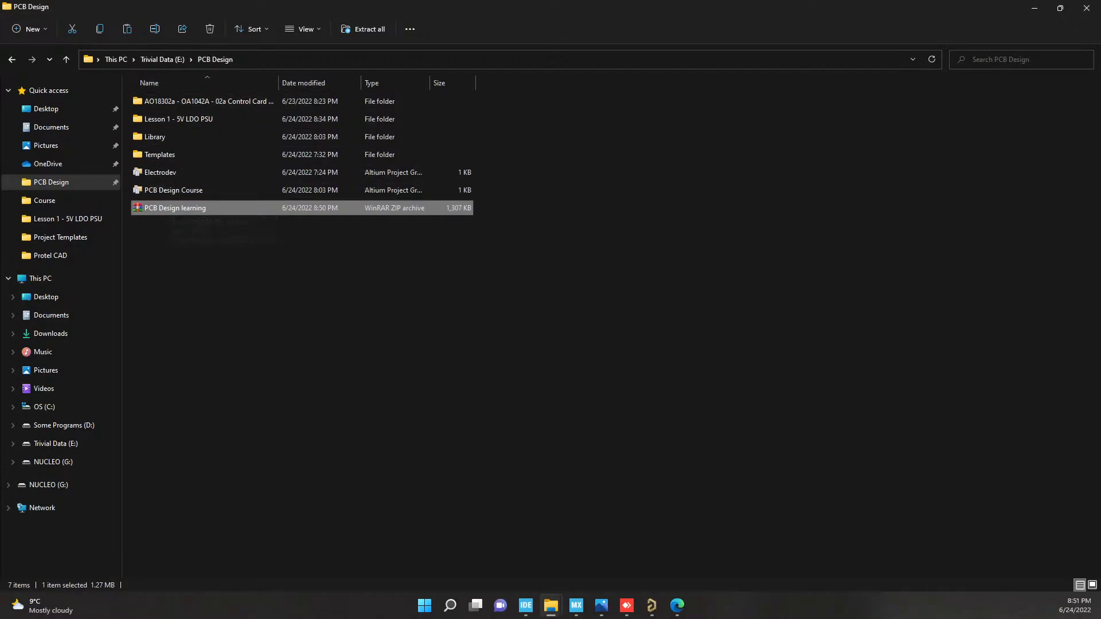
Extract PCB Design learning.zip into E:\PCB Design\PCB Design learning and close the window showing the extracted files
{"action": "right_click", "coordinate": [208, 205]}
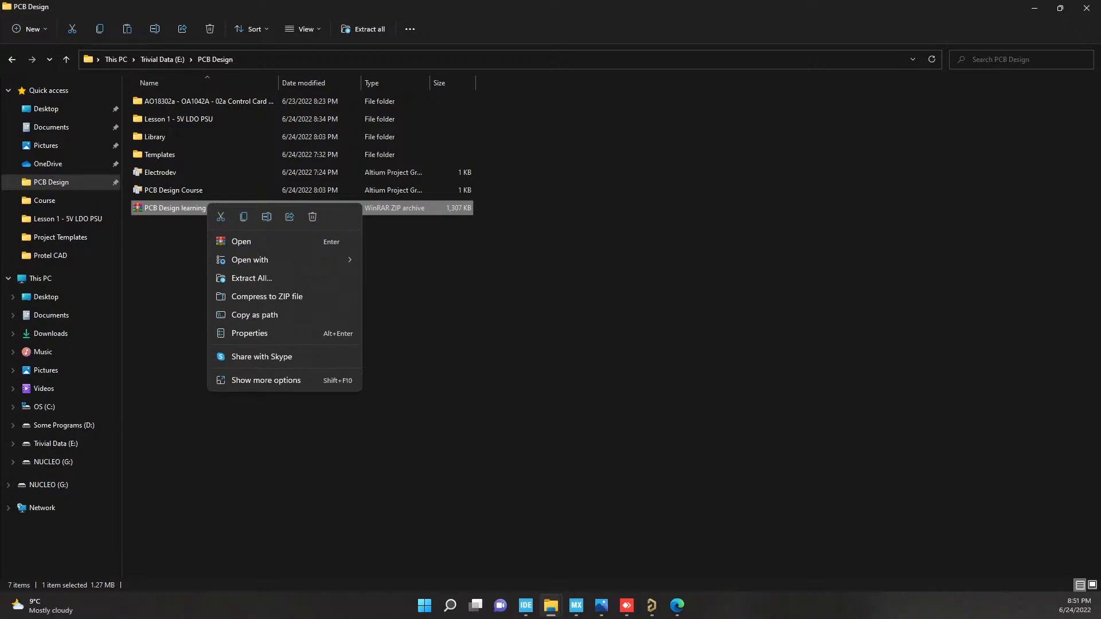
{"action": "left_click", "coordinate": [447, 138]}
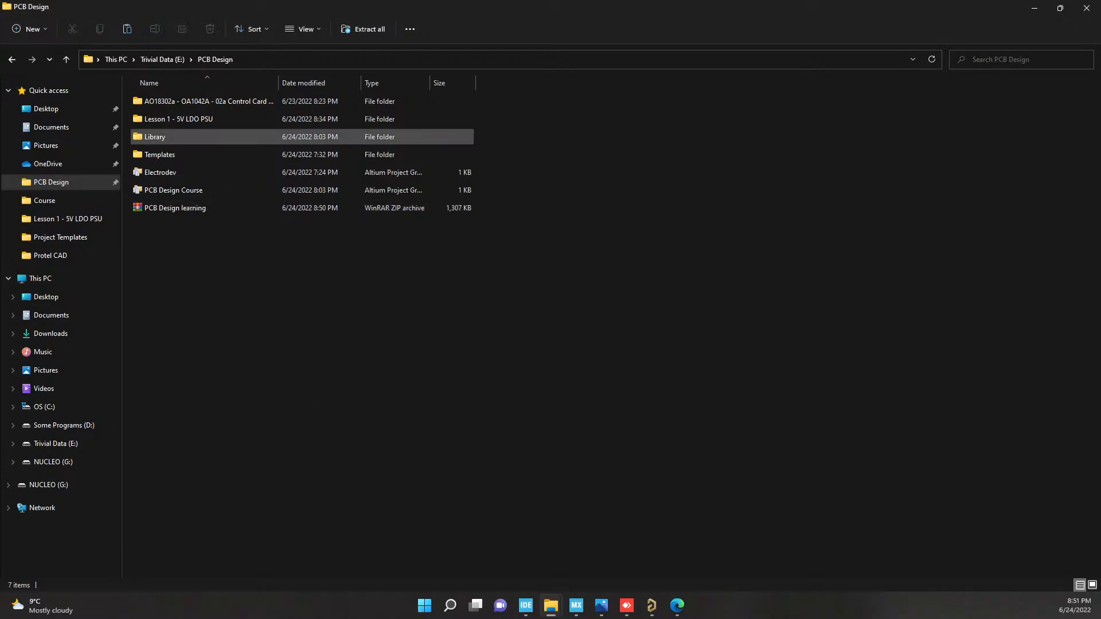
{"action": "left_click", "coordinate": [175, 207]}
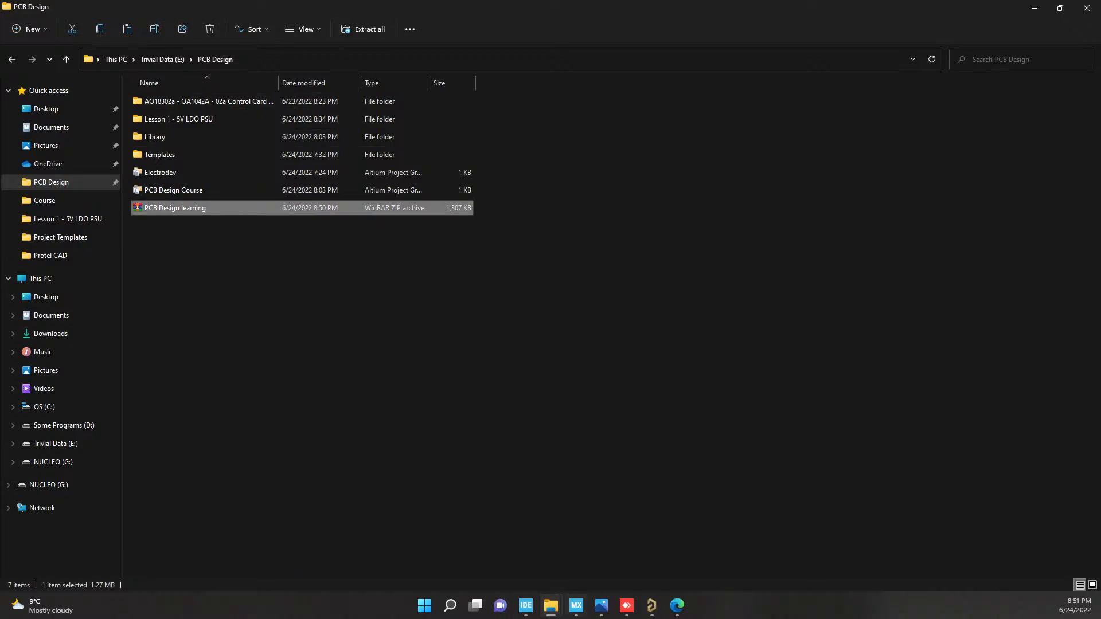
{"action": "left_click", "coordinate": [362, 28]}
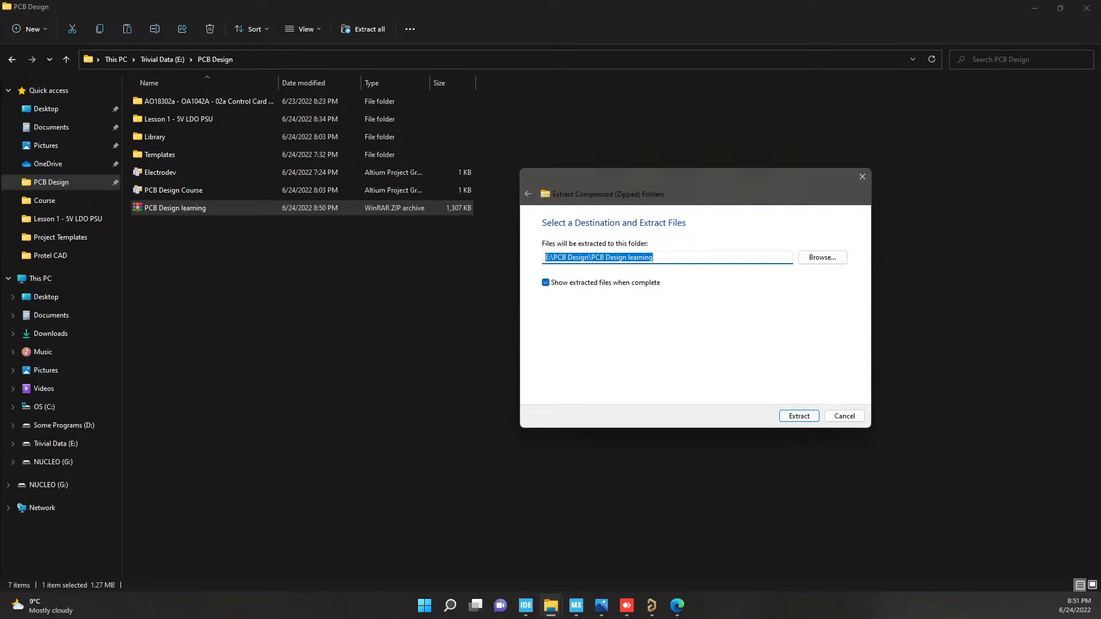
{"action": "key", "text": "Return"}
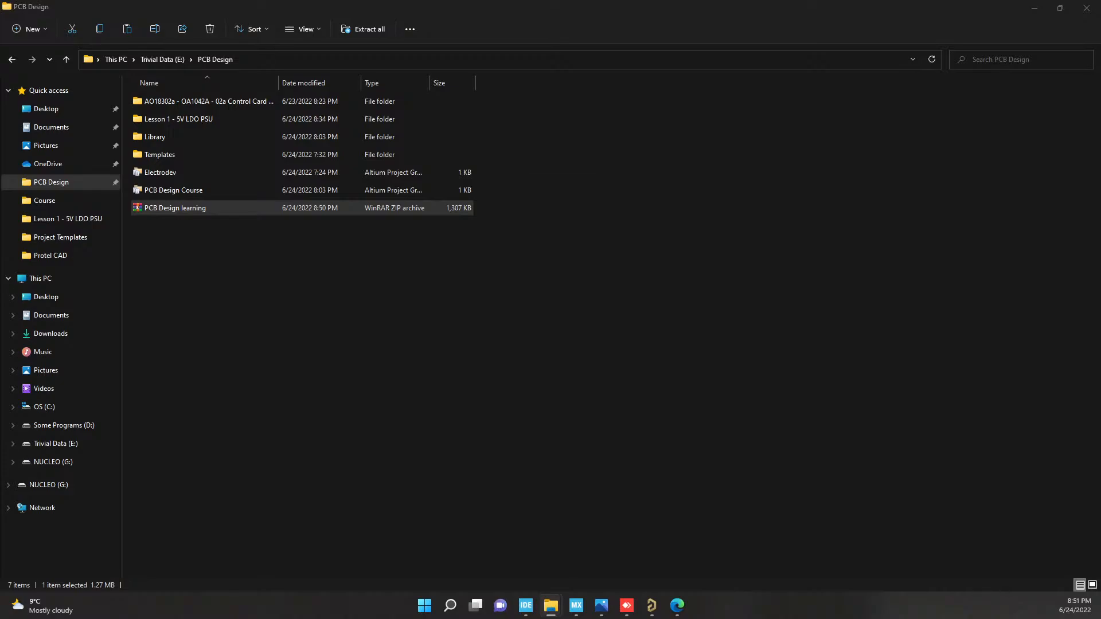
{"action": "left_click_drag", "start_coordinate": [1032, 379], "coordinate": [760, 91]}
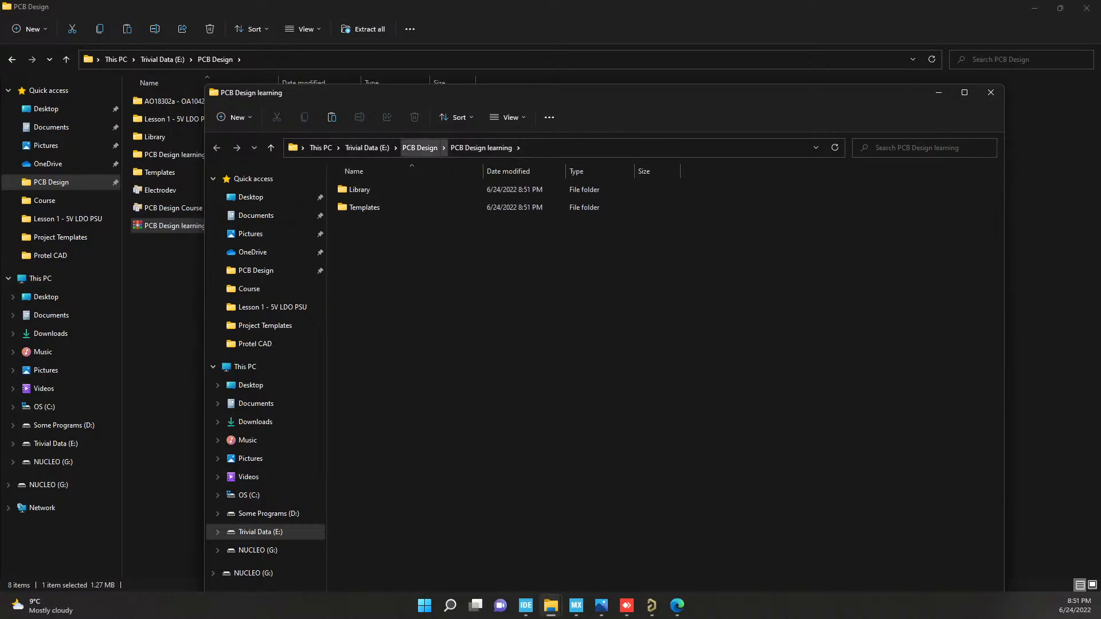
{"action": "left_click", "coordinate": [991, 92]}
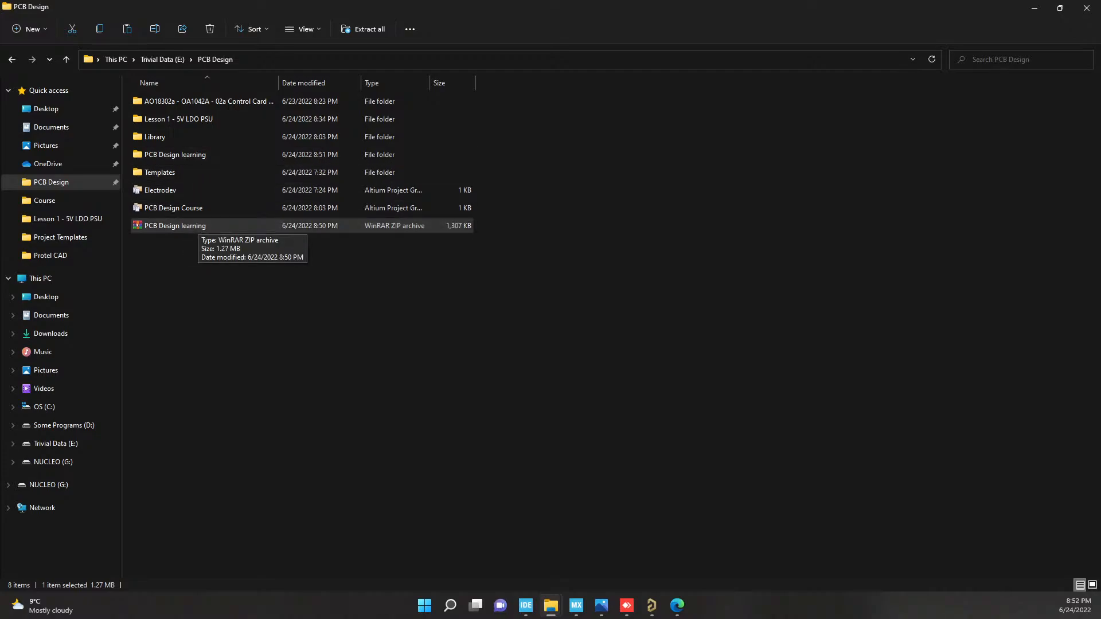
Delete the PCB Design learning.zip archive and check the contents of the extracted PCB Design learning folder
{"action": "left_click_drag", "start_coordinate": [203, 263], "coordinate": [171, 227]}
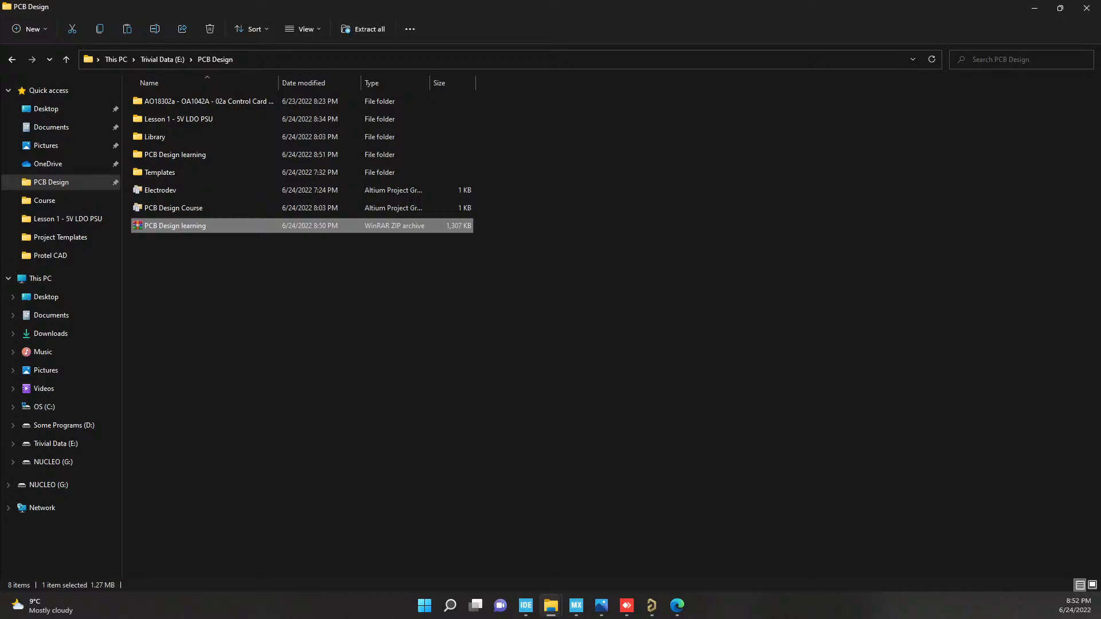
{"action": "key", "text": "Delete"}
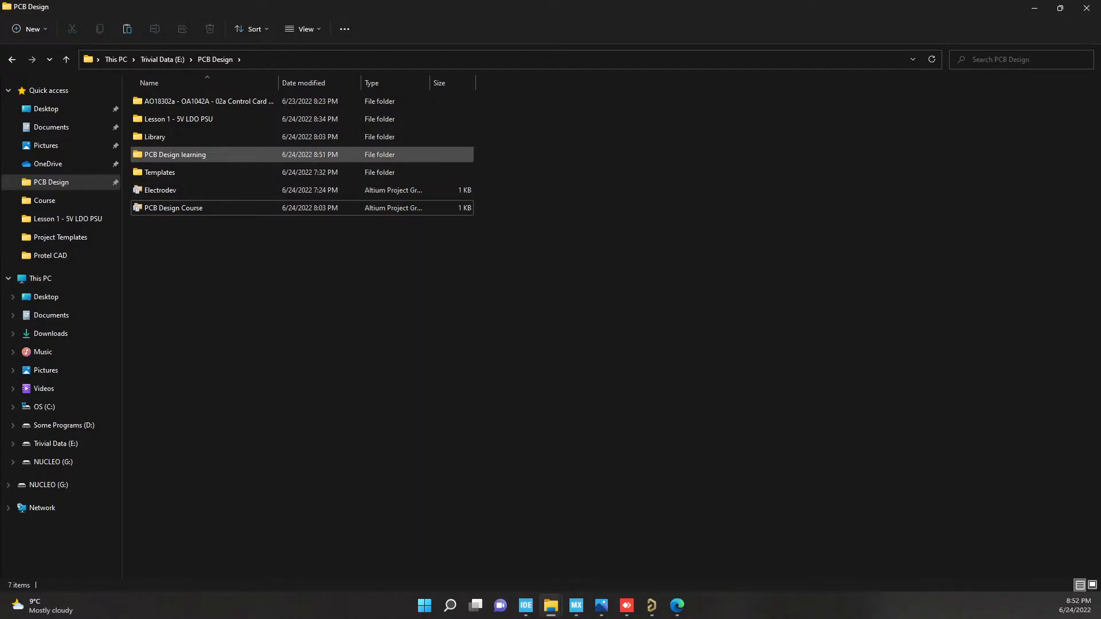
{"action": "double_click", "coordinate": [175, 154]}
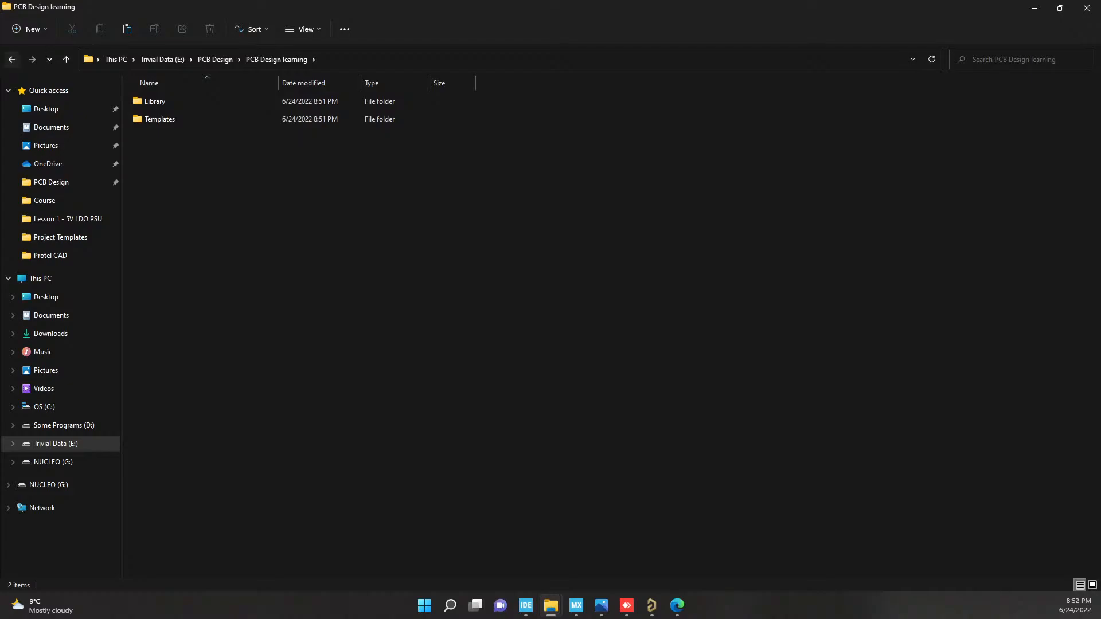
{"action": "left_click", "coordinate": [11, 59]}
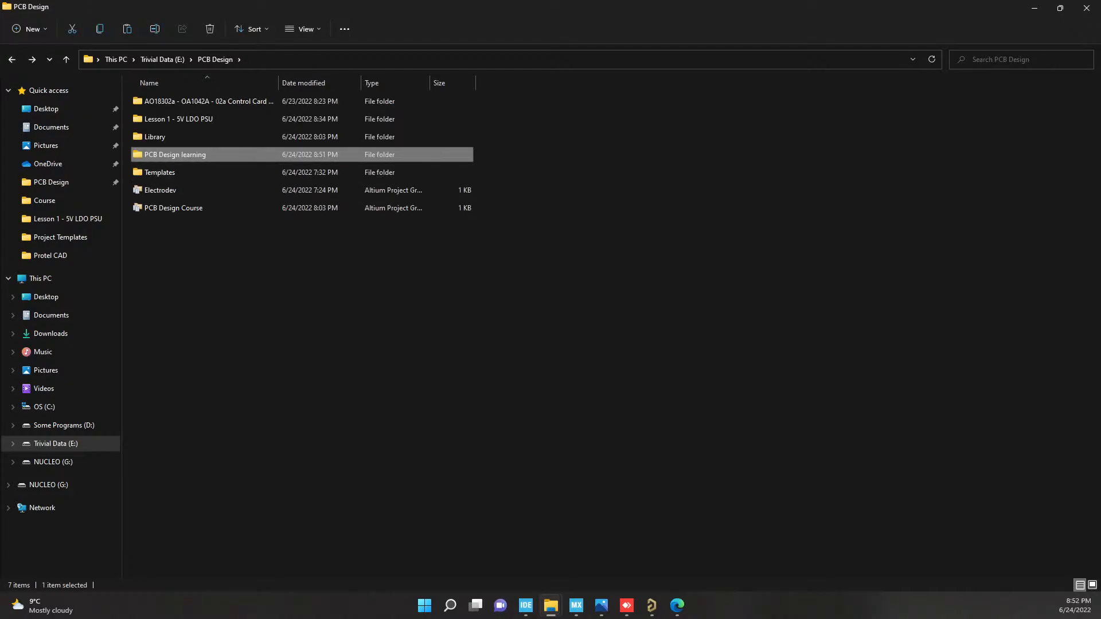
Move the Library and Templates folders from PCB Design learning up into the PCB Design folder, replacing the files with the same names
{"action": "key", "text": "Return"}
{"action": "left_click_drag", "start_coordinate": [212, 234], "coordinate": [174, 97]}
{"action": "right_click", "coordinate": [174, 99]}
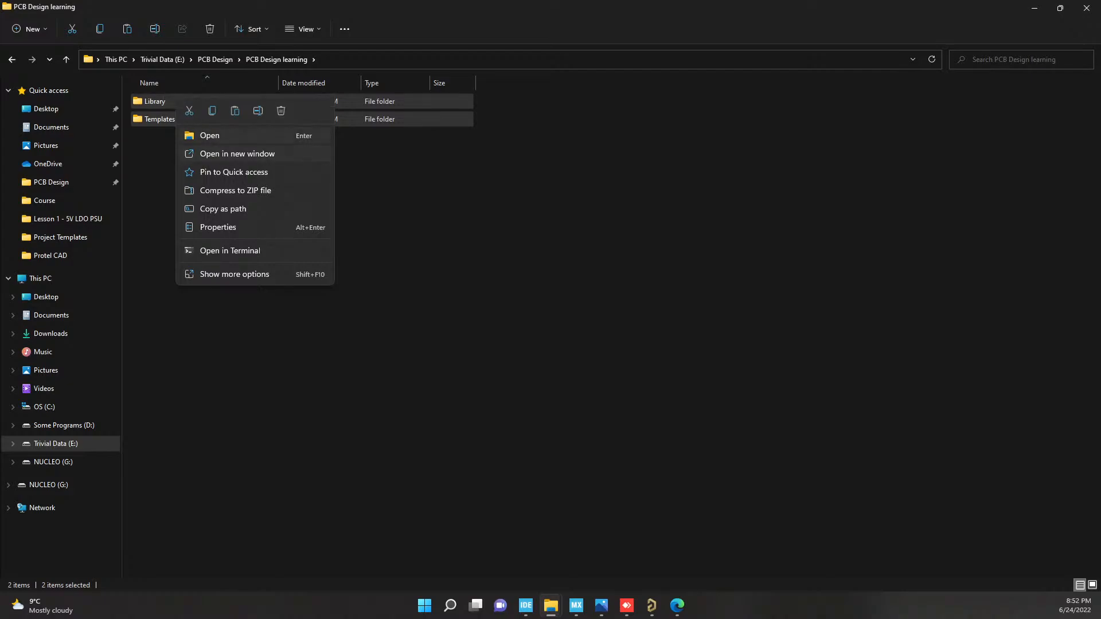
{"action": "left_click", "coordinate": [189, 111]}
{"action": "left_click", "coordinate": [229, 172]}
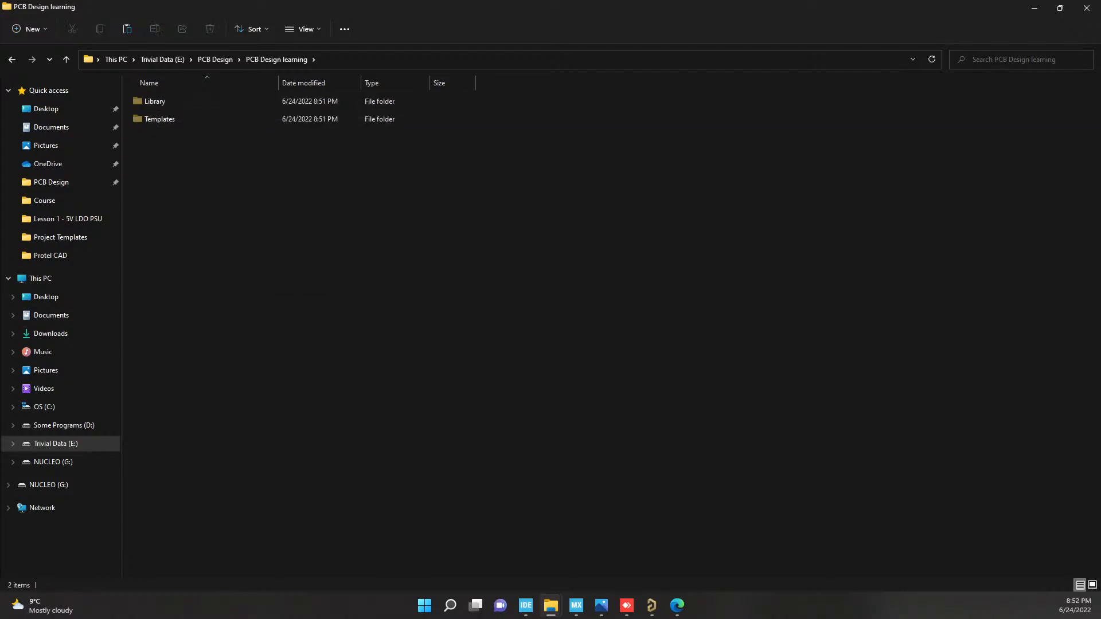
{"action": "left_click", "coordinate": [215, 59]}
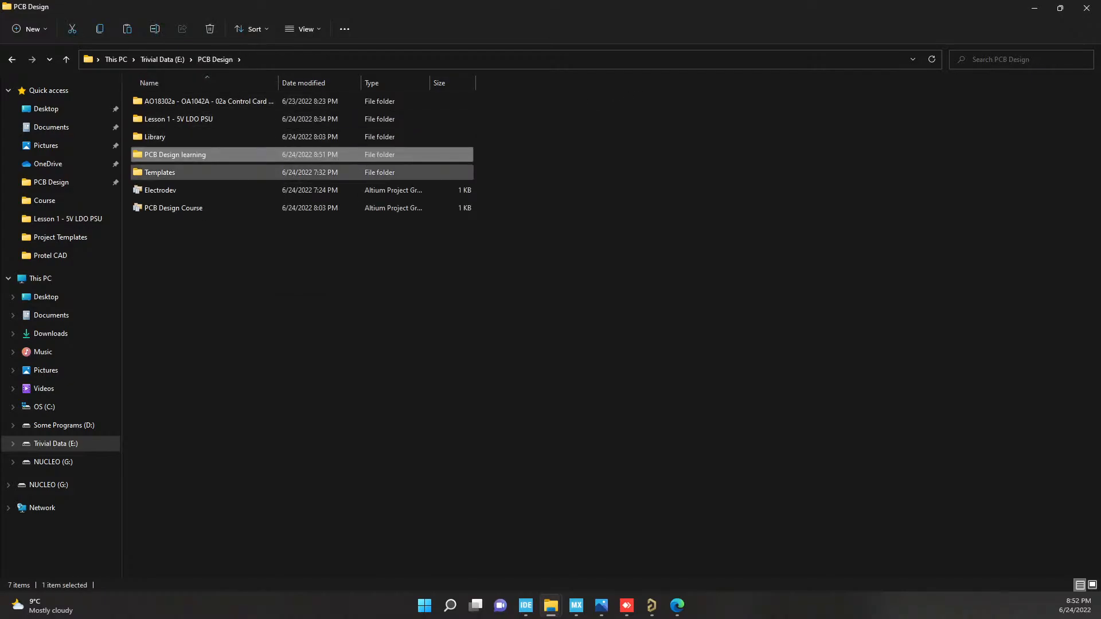
{"action": "right_click", "coordinate": [213, 247]}
{"action": "mouse_move", "coordinate": [270, 302]}
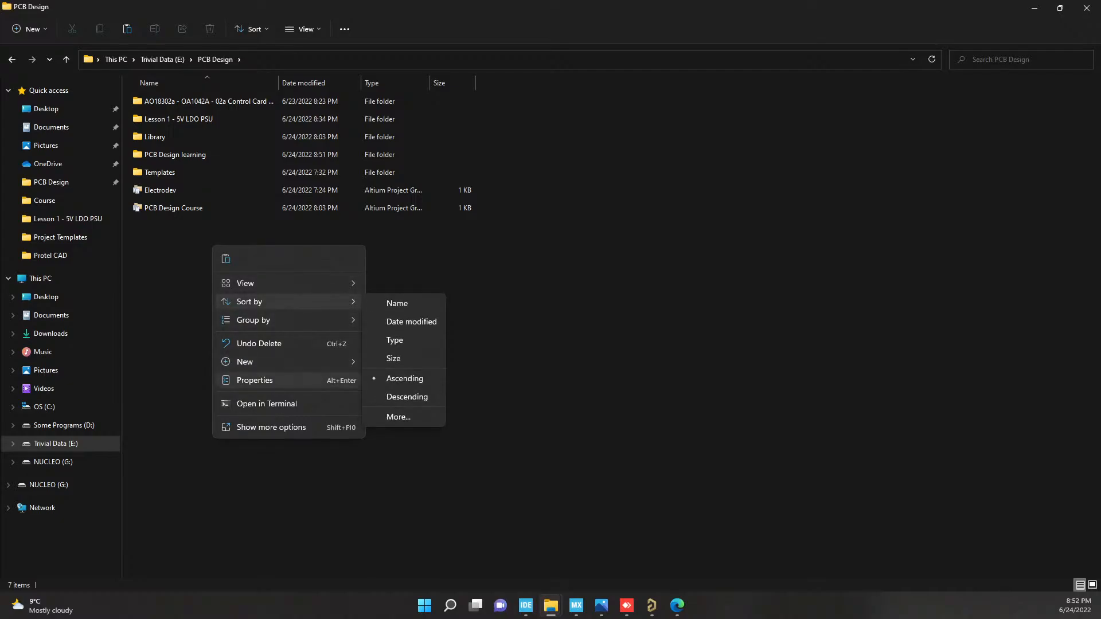
{"action": "left_click", "coordinate": [226, 258]}
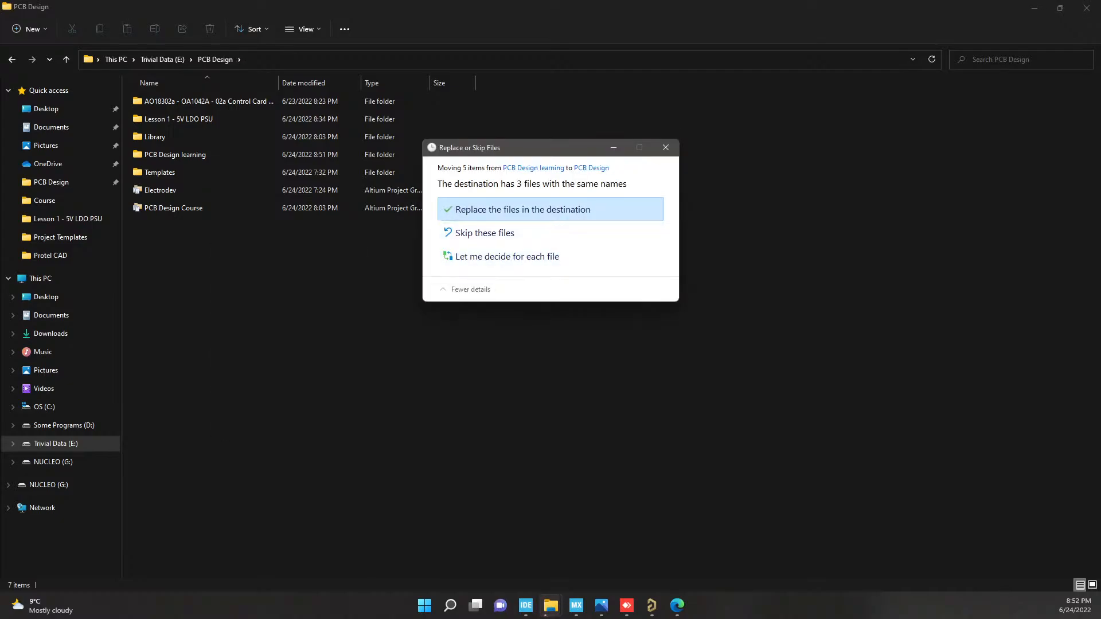
{"action": "left_click", "coordinate": [523, 209]}
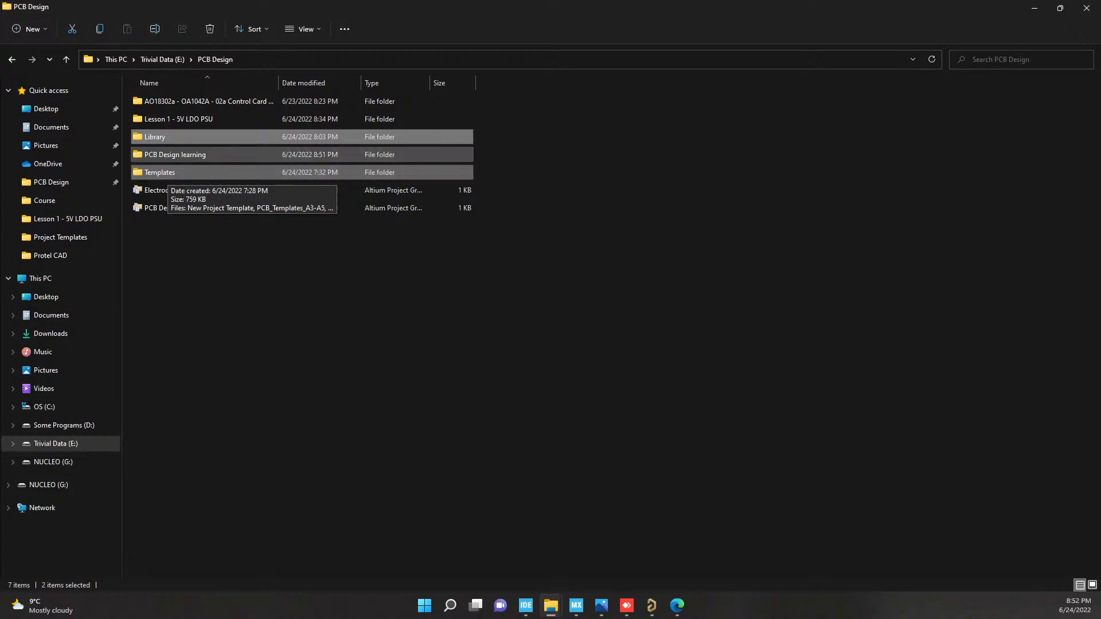
Delete the emptied PCB Design learning folder and the AO18302a - OA1042A - 02a Control Card folder from PCB Design
{"action": "left_click", "coordinate": [167, 154]}
{"action": "left_click", "coordinate": [210, 29]}
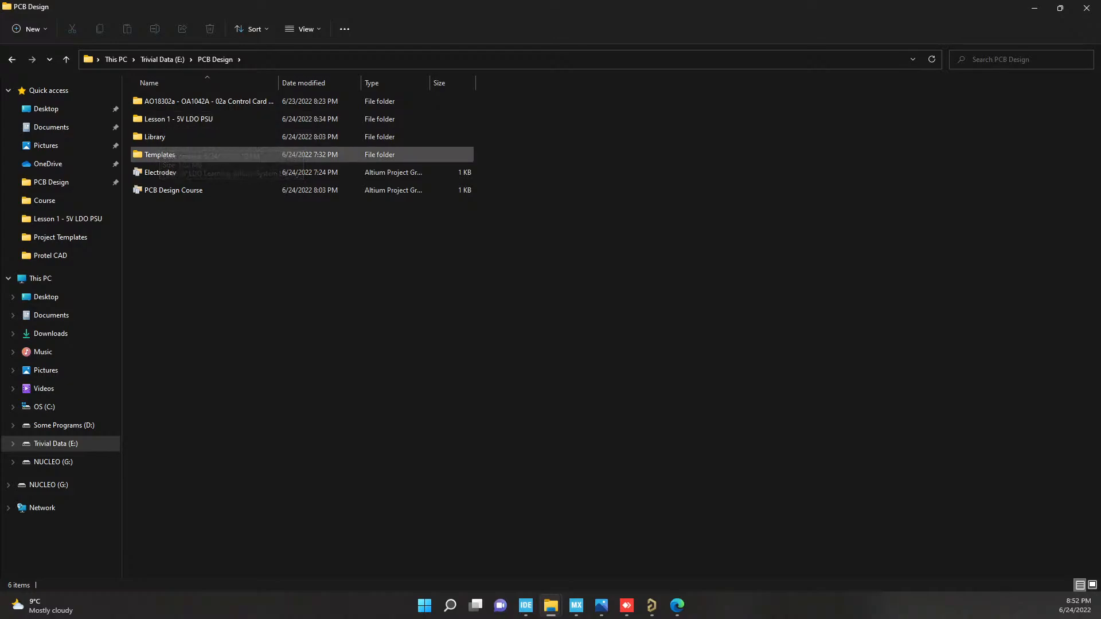
{"action": "left_click_drag", "start_coordinate": [184, 114], "coordinate": [127, 153]}
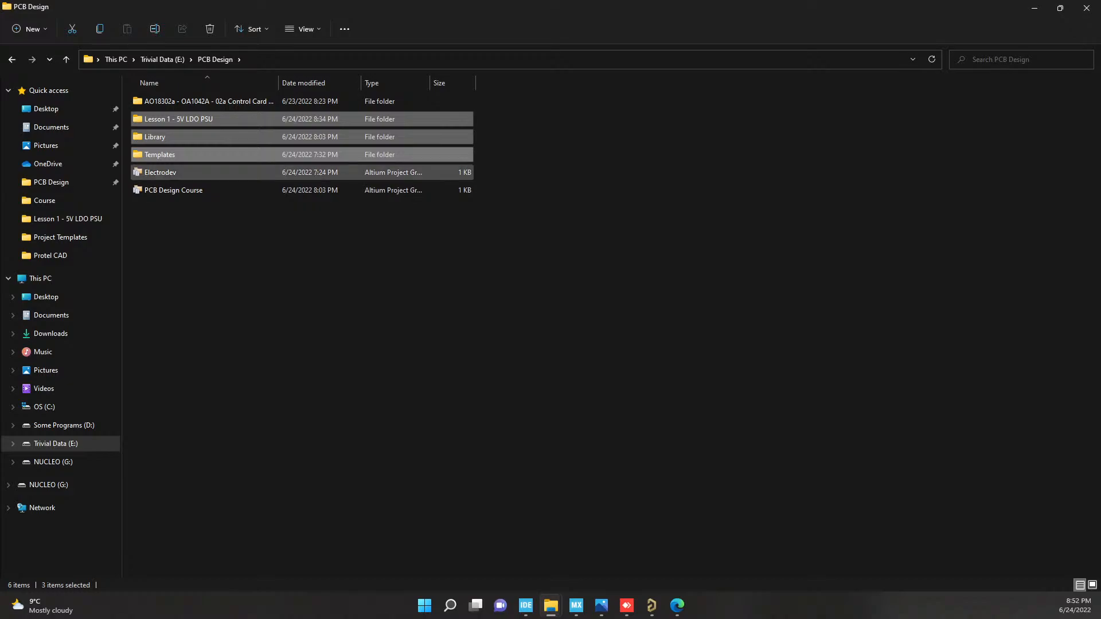
{"action": "left_click", "coordinate": [201, 101]}
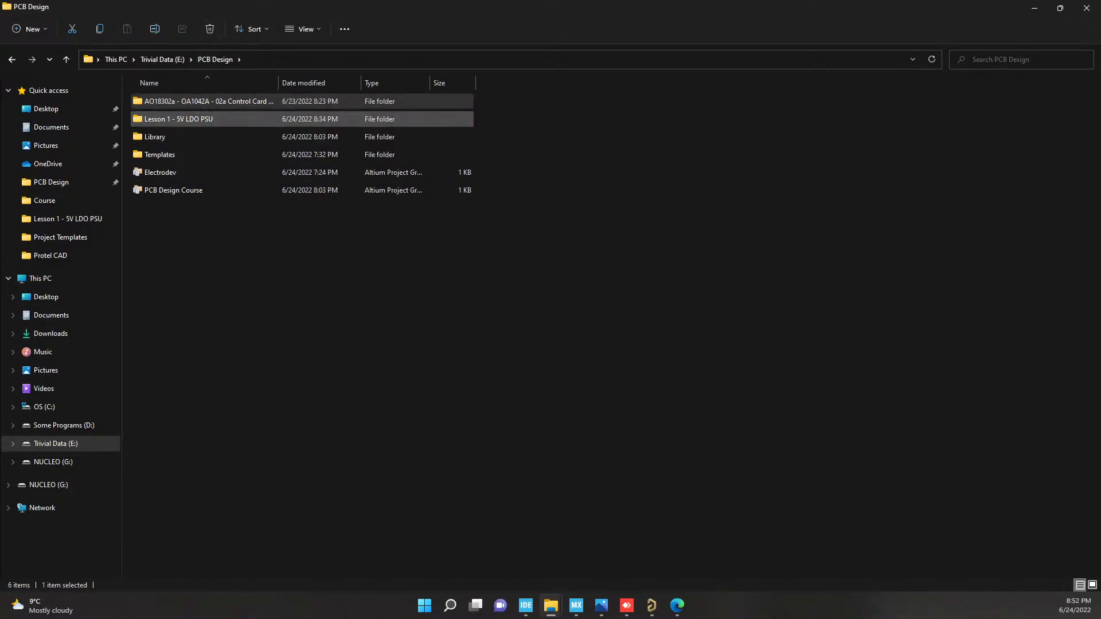
{"action": "key", "text": "Delete"}
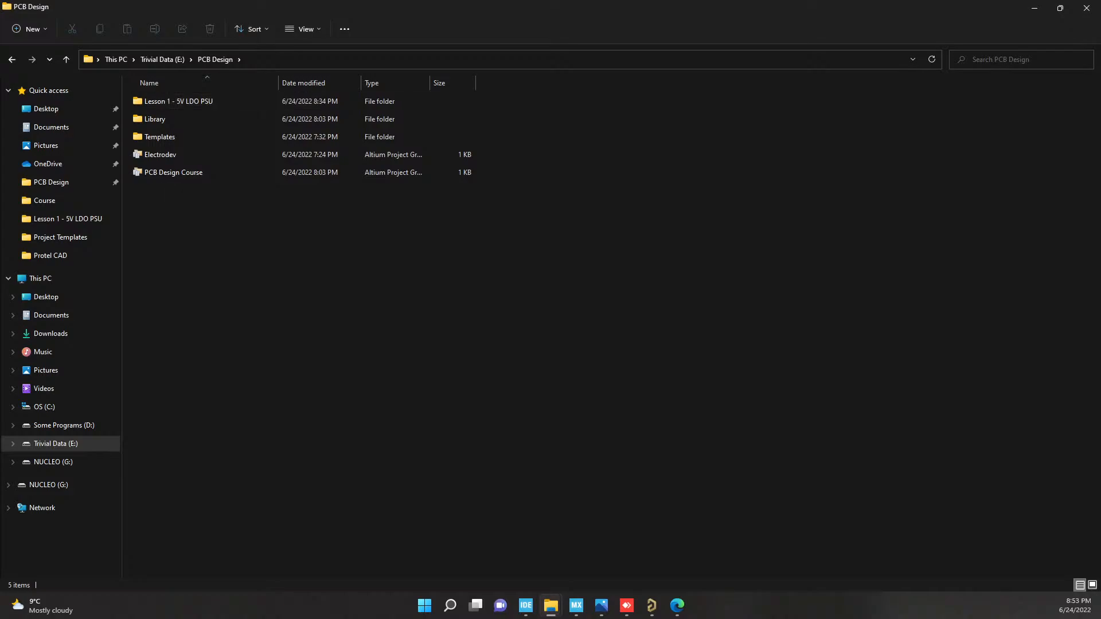
{"action": "left_click_drag", "start_coordinate": [128, 96], "coordinate": [171, 138]}
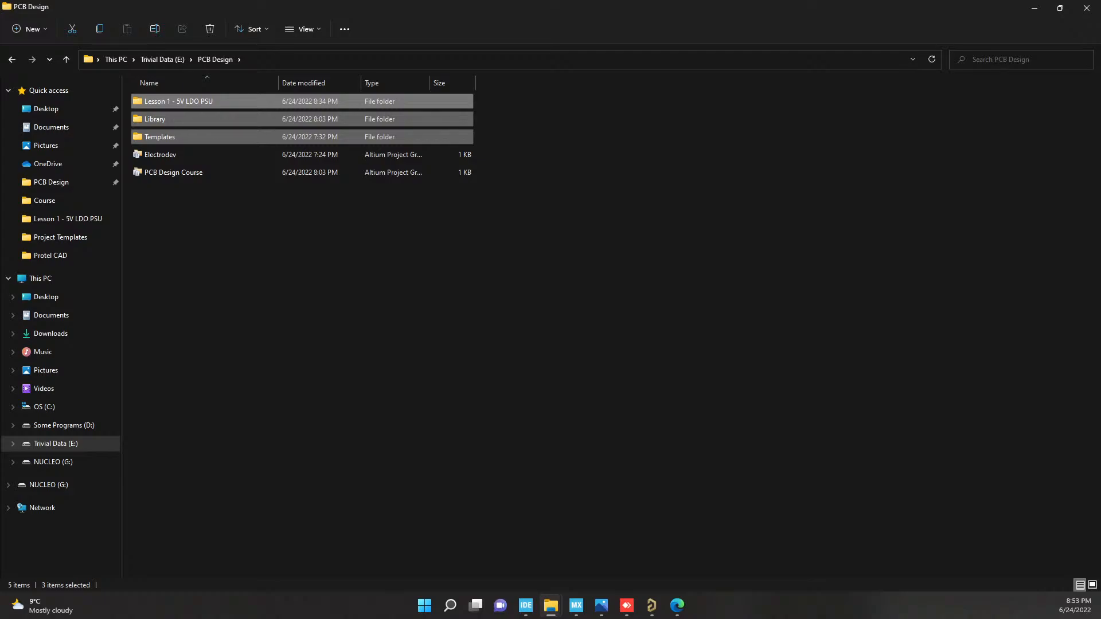
{"action": "key", "text": "Escape"}
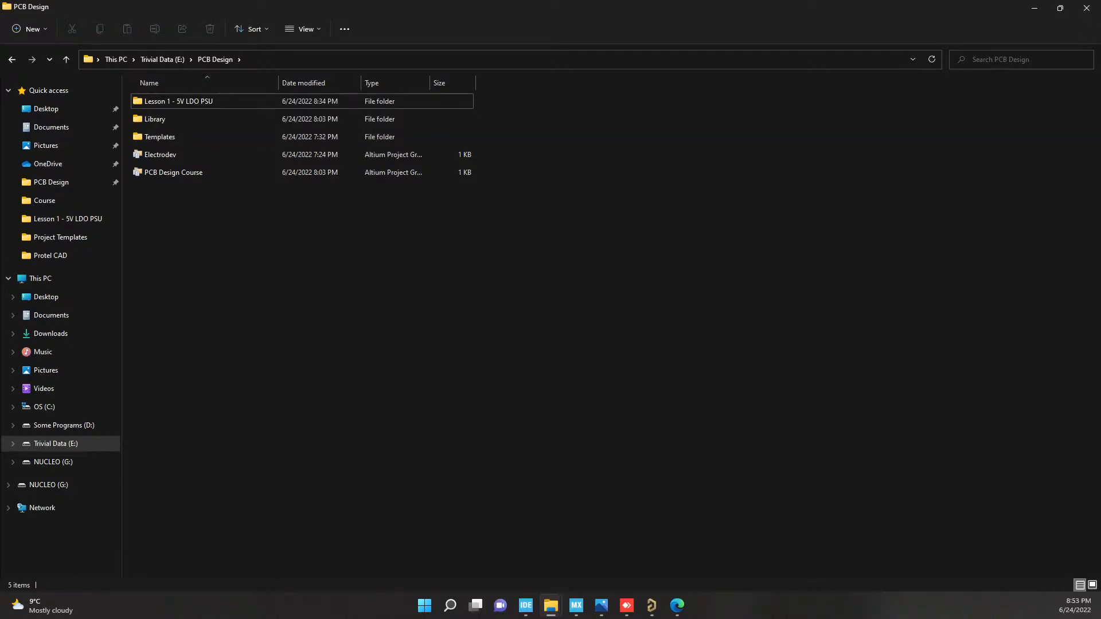
Switch to Altium Designer and set the local templates folder to E:\PCB Design\Templates in the Data Management preferences
{"action": "mouse_move", "coordinate": [652, 606]}
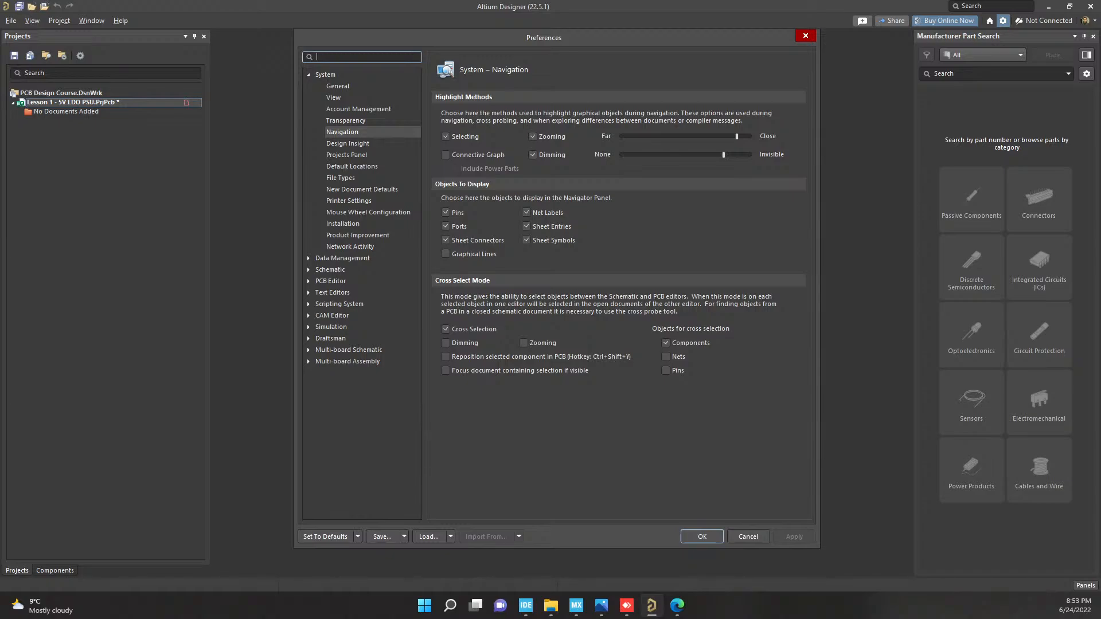
{"action": "left_click", "coordinate": [308, 258]}
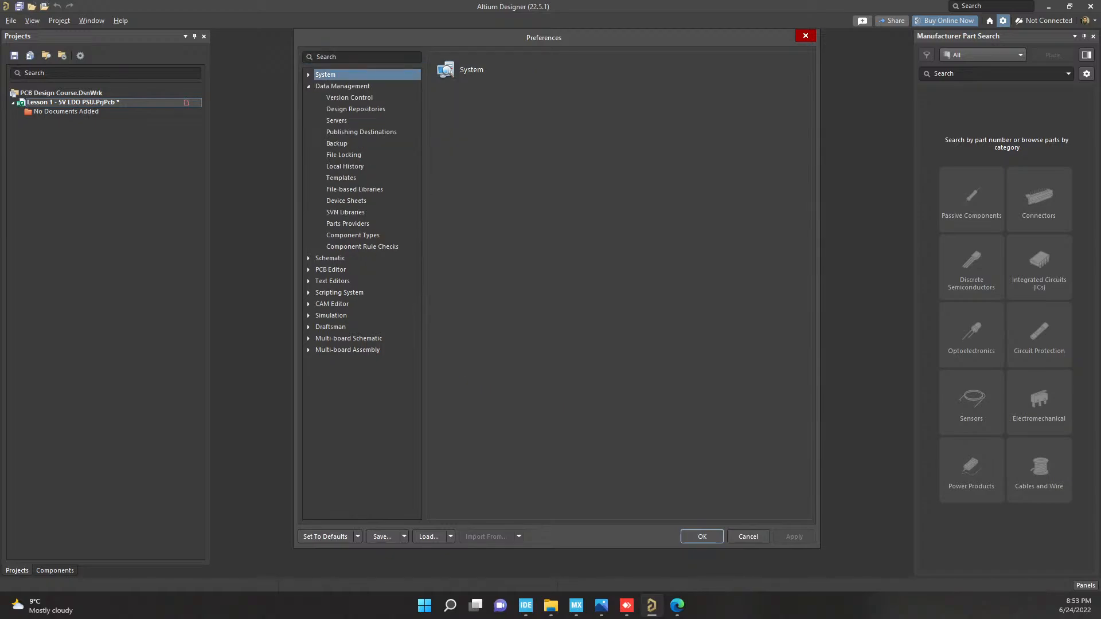
{"action": "left_click", "coordinate": [342, 86]}
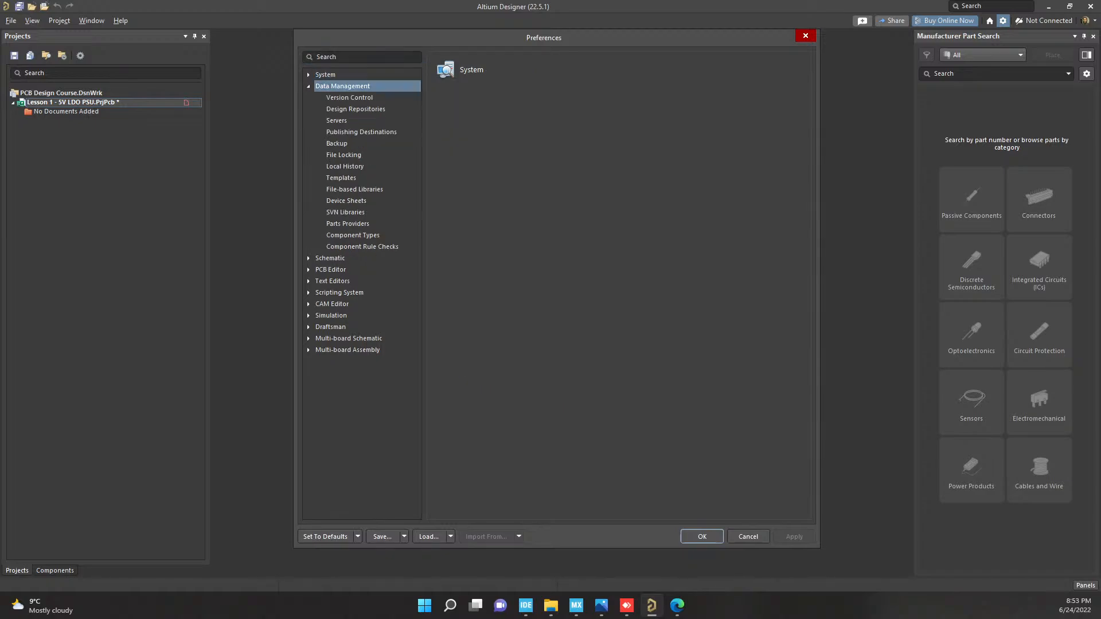
{"action": "left_click", "coordinate": [341, 178]}
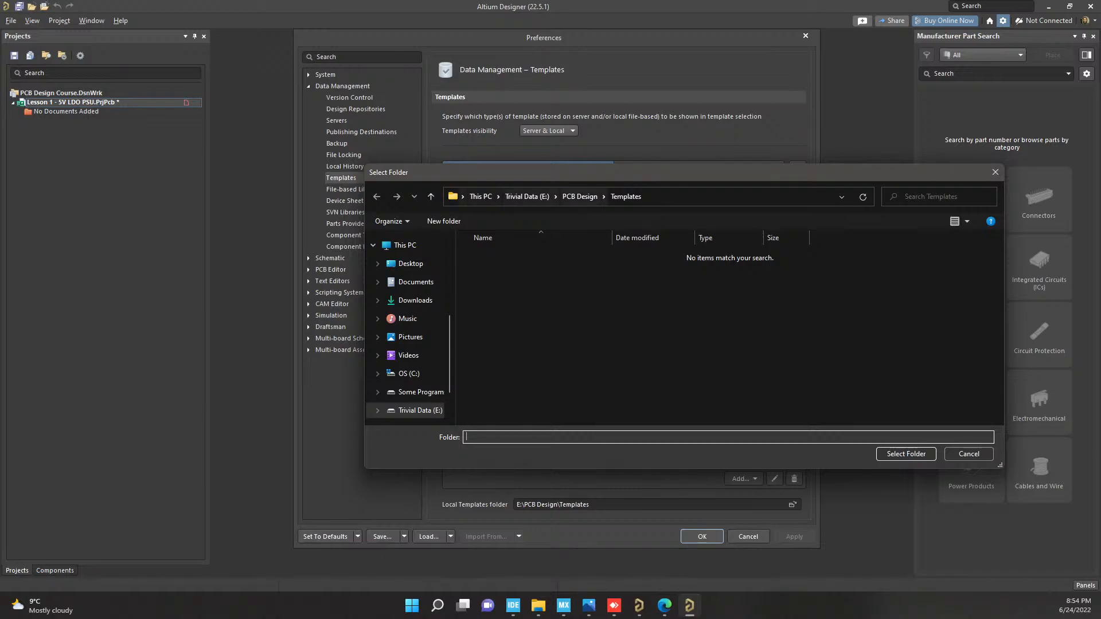
{"action": "left_click", "coordinate": [580, 196]}
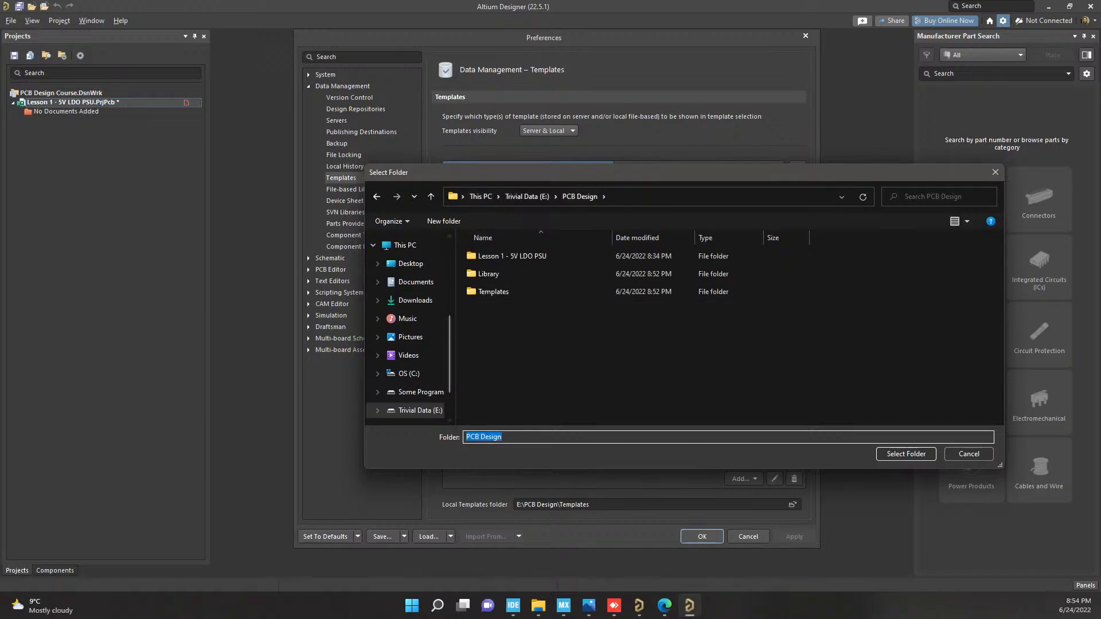
{"action": "scroll", "coordinate": [407, 345], "scroll_direction": "up", "scroll_amount": 3}
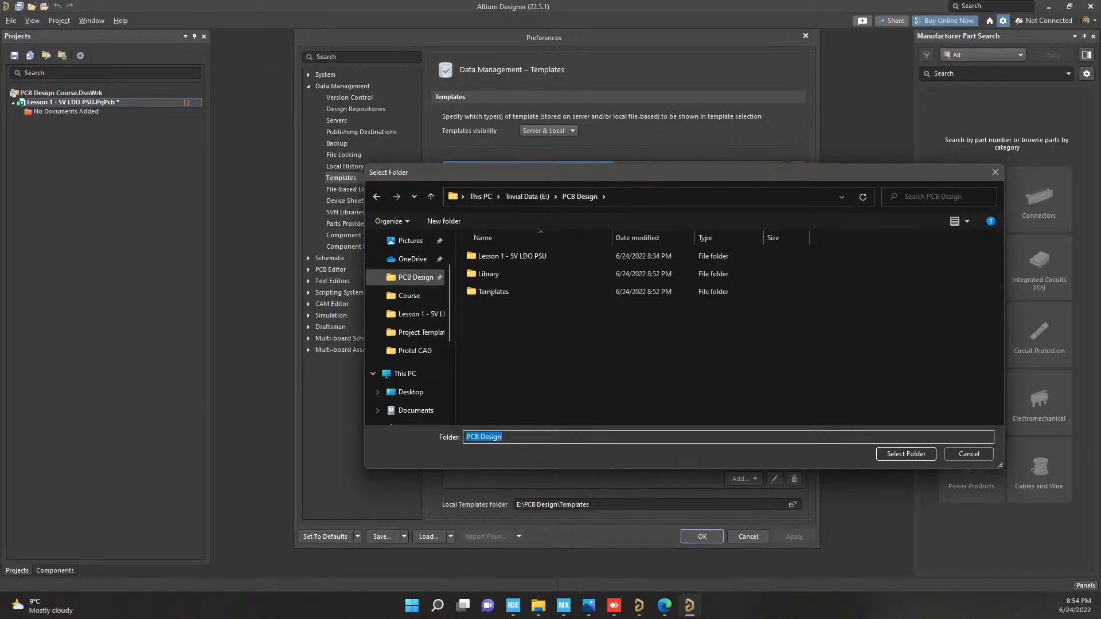
{"action": "double_click", "coordinate": [493, 292]}
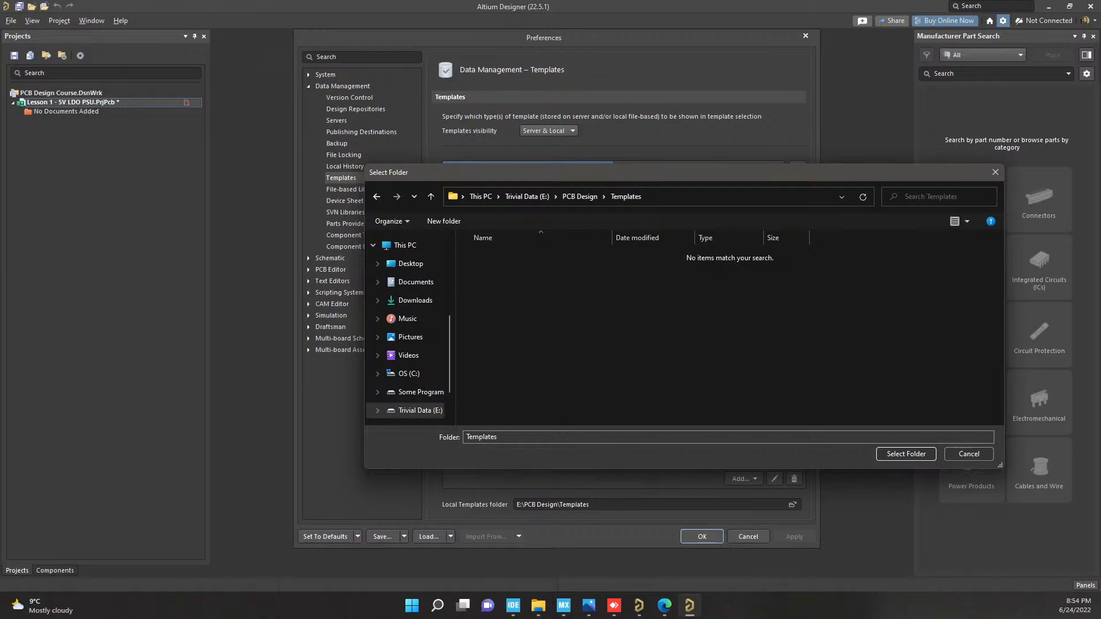
{"action": "left_click", "coordinate": [906, 454]}
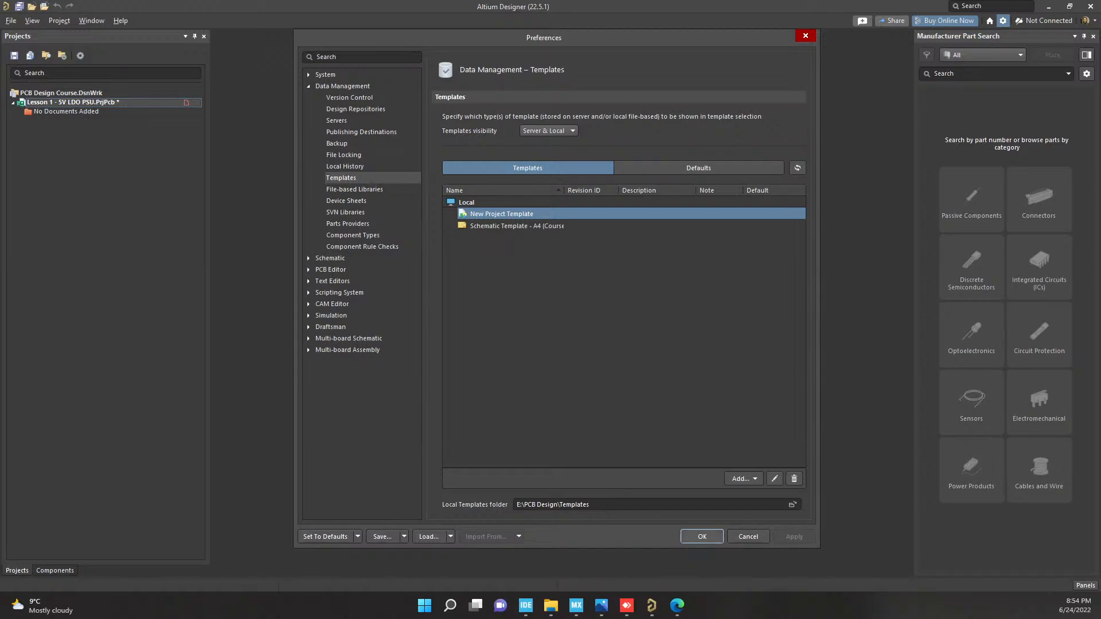
{"action": "key", "text": "Return"}
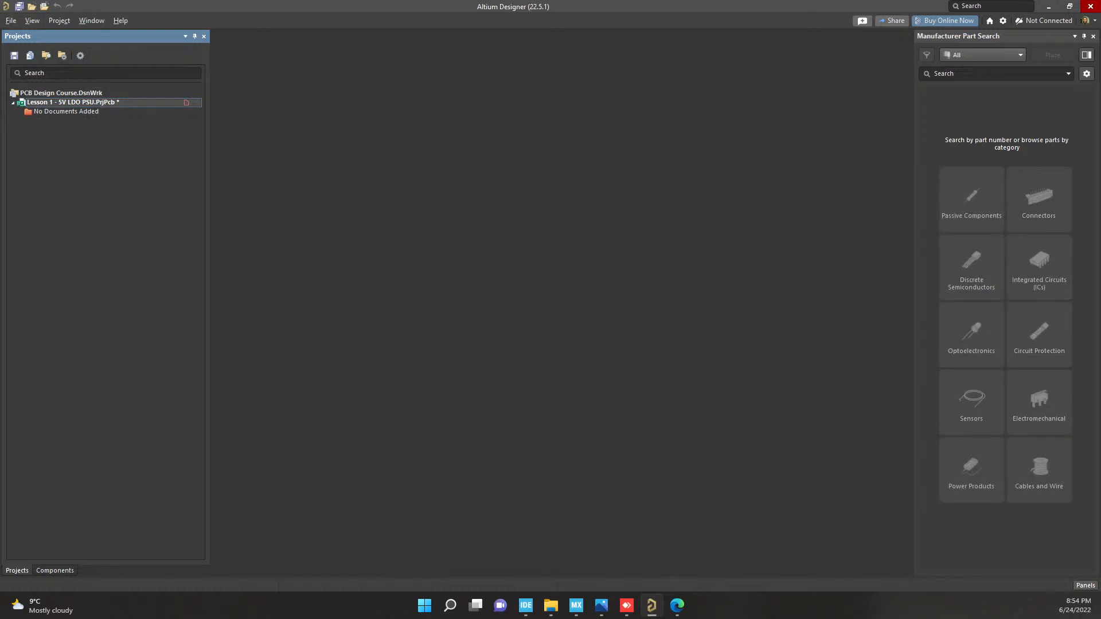
Show the Components panel and browse the Miscellaneous Devices.IntLib and Miscellaneous Connectors.IntLib libraries, including the Connector 30 part
{"action": "left_click", "coordinate": [1086, 586]}
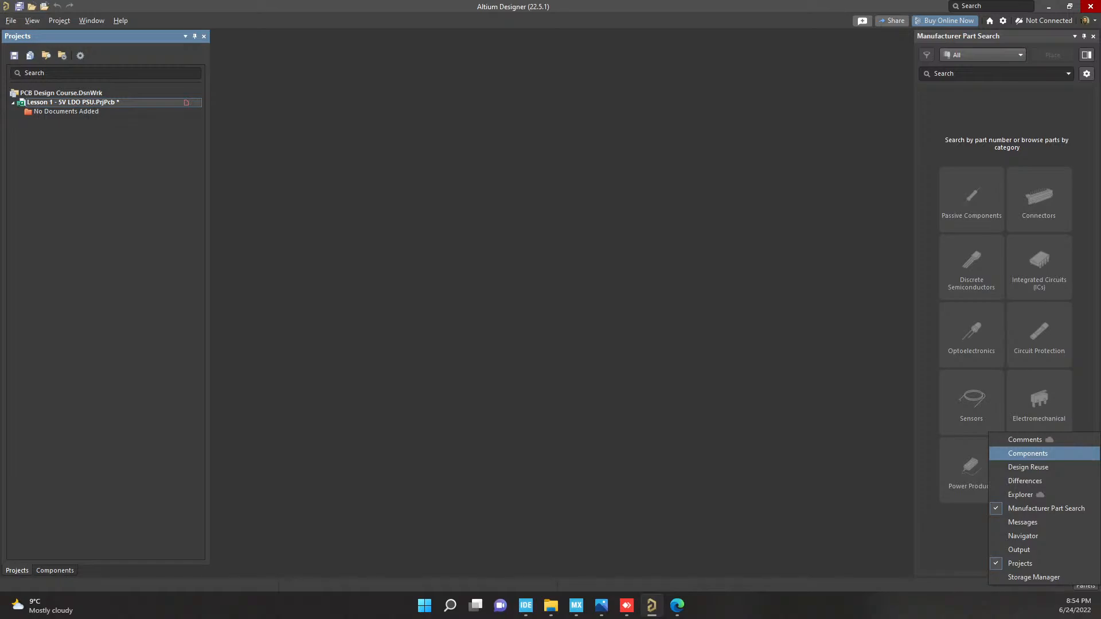
{"action": "left_click", "coordinate": [1028, 453]}
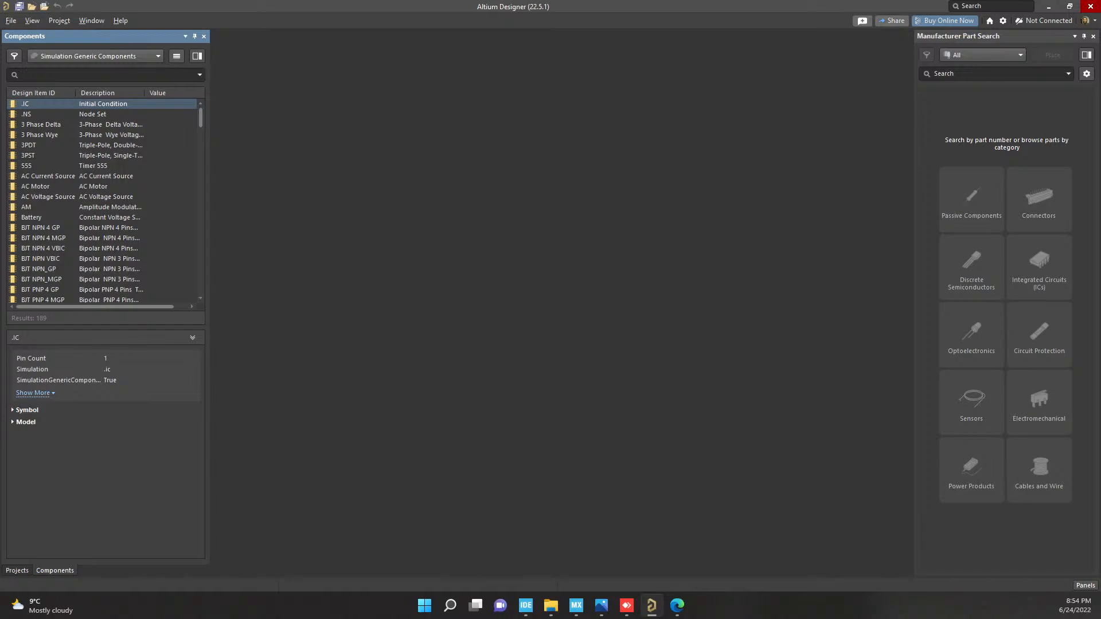
{"action": "left_click", "coordinate": [96, 56]}
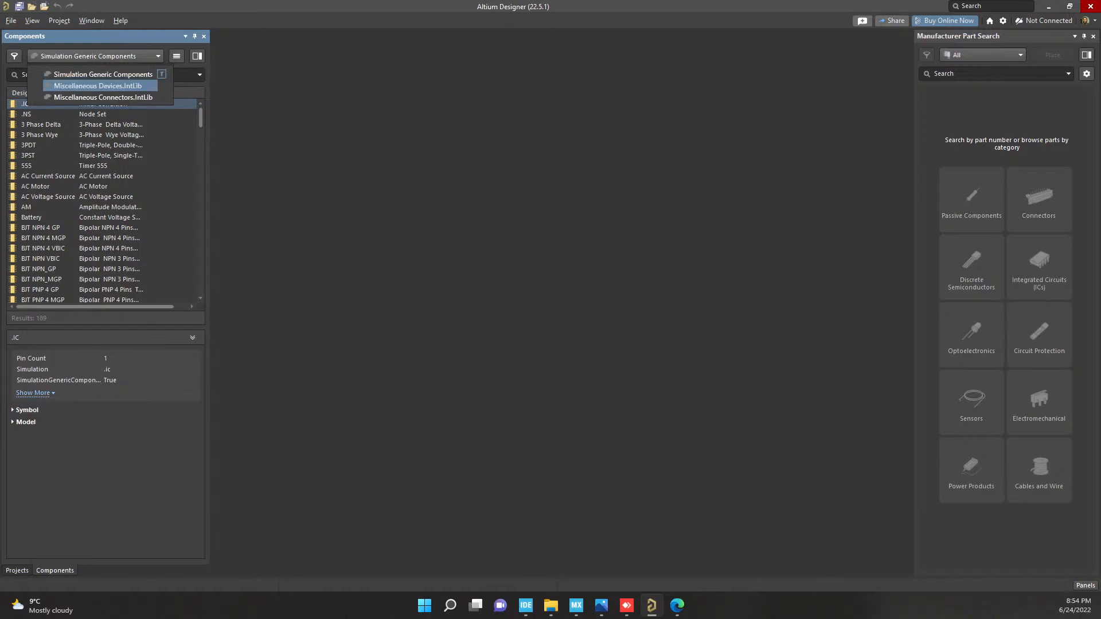
{"action": "left_click", "coordinate": [97, 85]}
{"action": "left_click", "coordinate": [95, 56]}
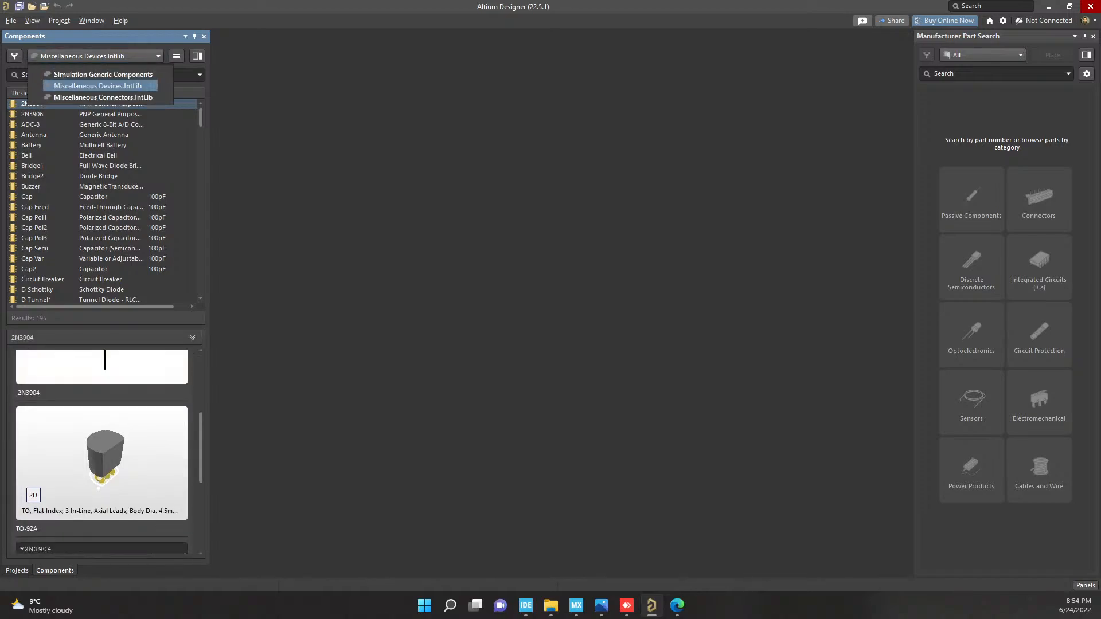
{"action": "left_click", "coordinate": [97, 95]}
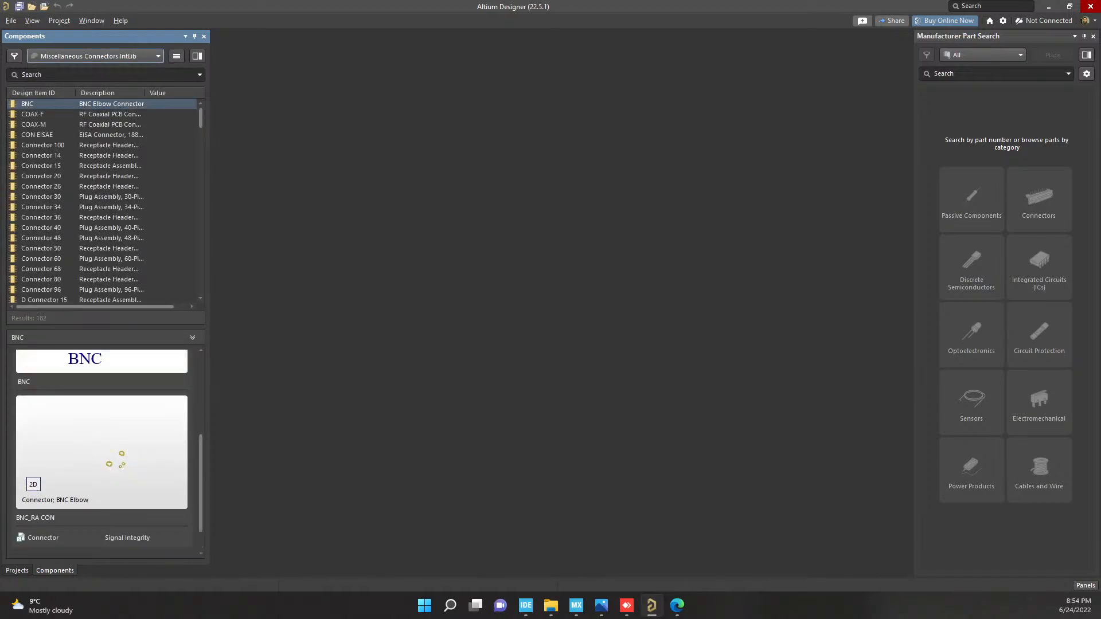
{"action": "left_click", "coordinate": [101, 197]}
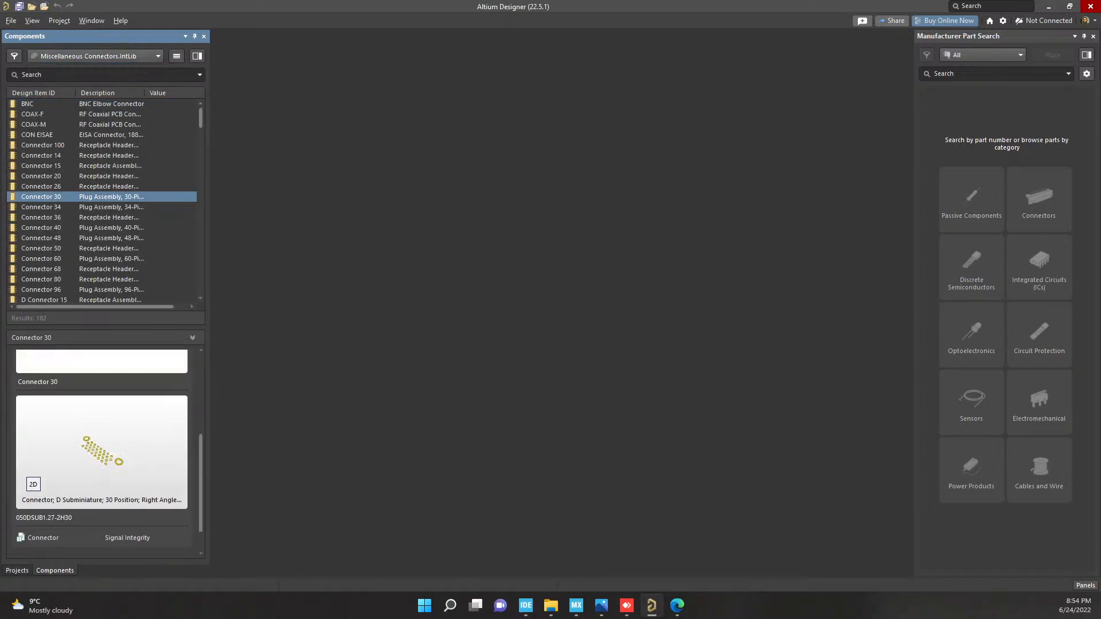
{"action": "left_click", "coordinate": [95, 55]}
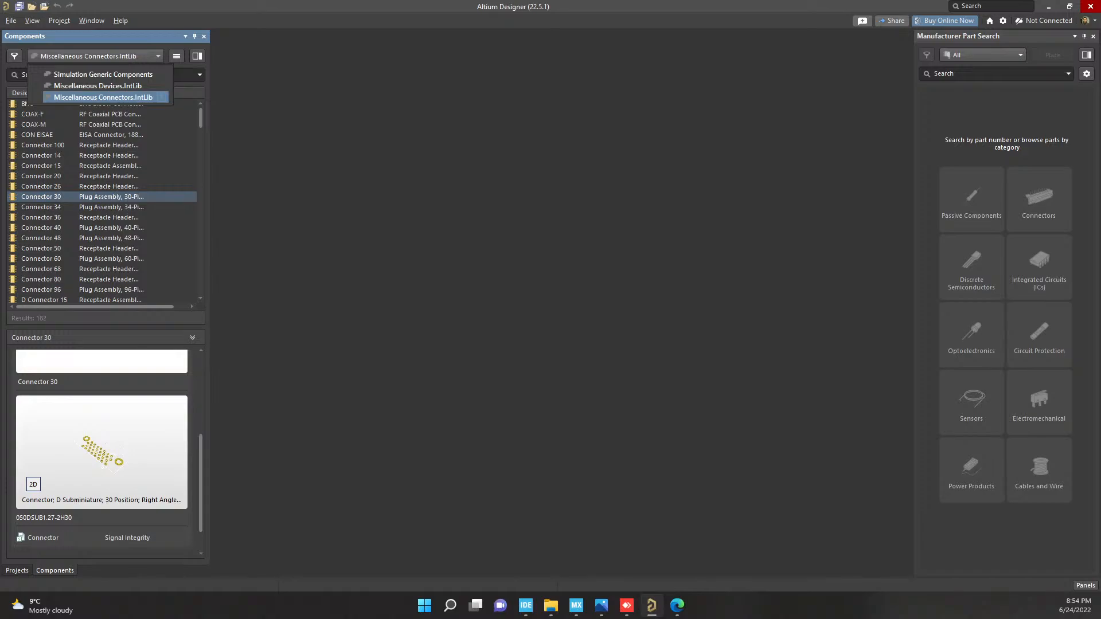
{"action": "key", "text": "Escape"}
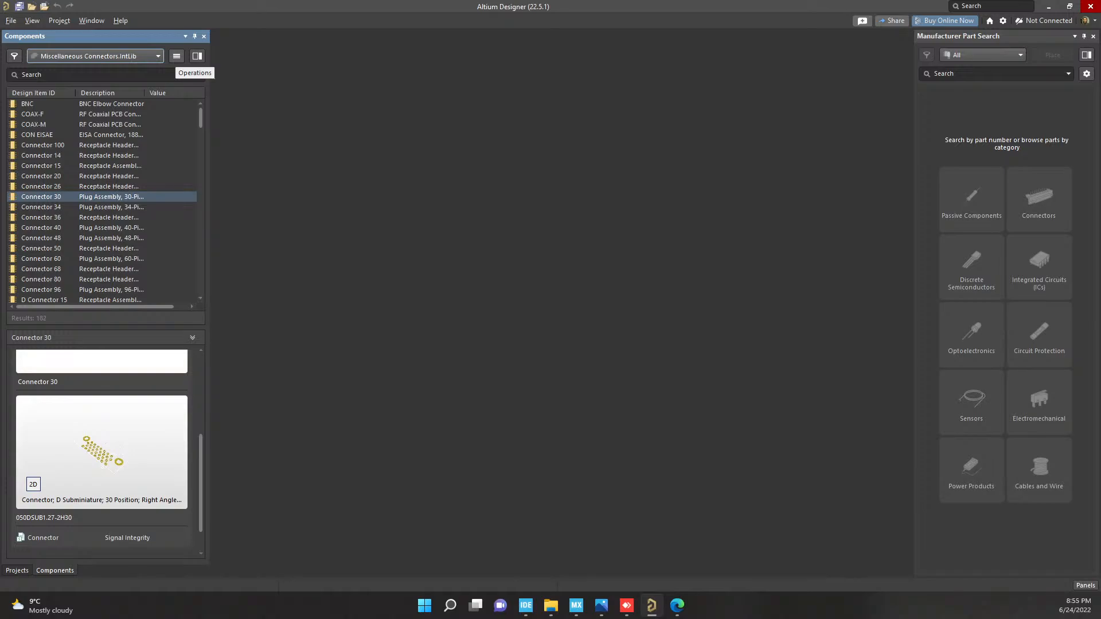
Open the file-based libraries preferences and review the project, installed and search path library lists
{"action": "left_click", "coordinate": [177, 55]}
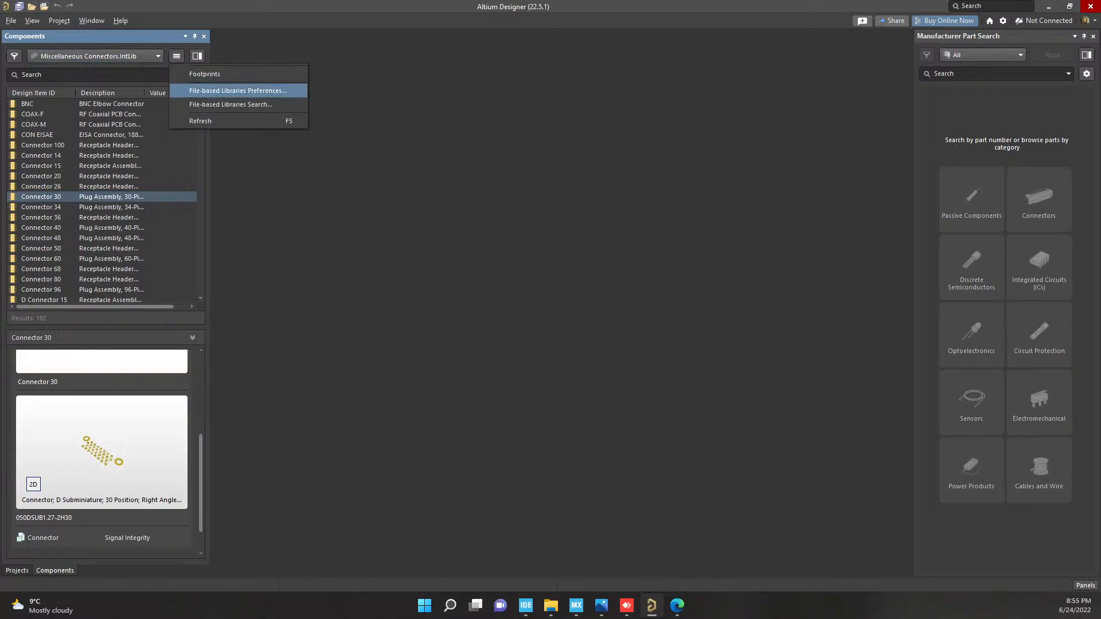
{"action": "left_click", "coordinate": [238, 91]}
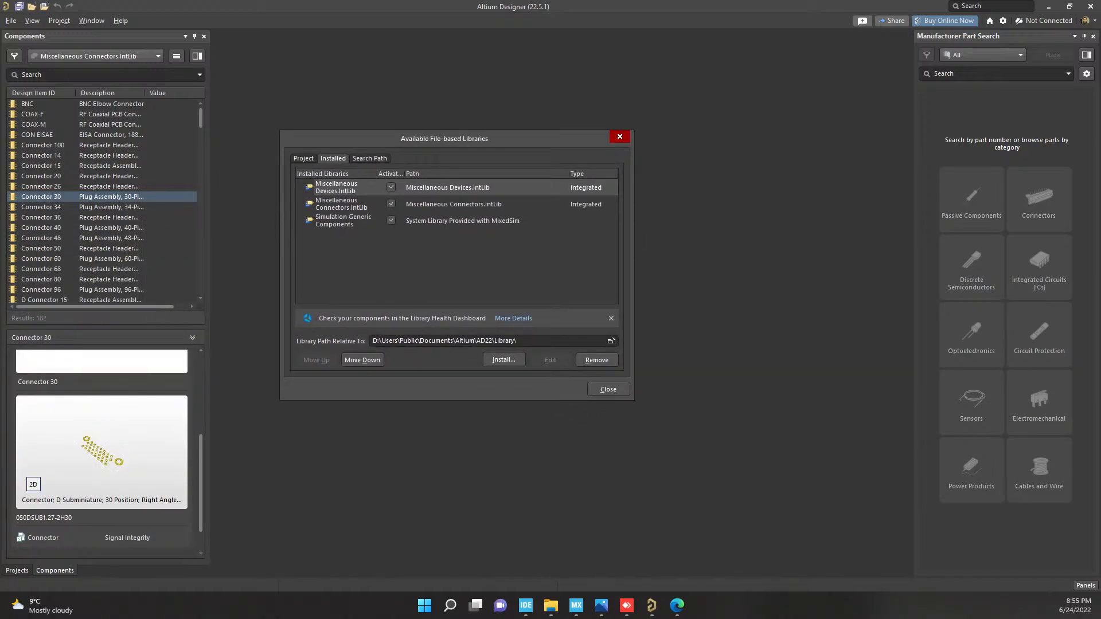
{"action": "left_click", "coordinate": [304, 159]}
{"action": "left_click", "coordinate": [332, 158]}
{"action": "left_click", "coordinate": [304, 158]}
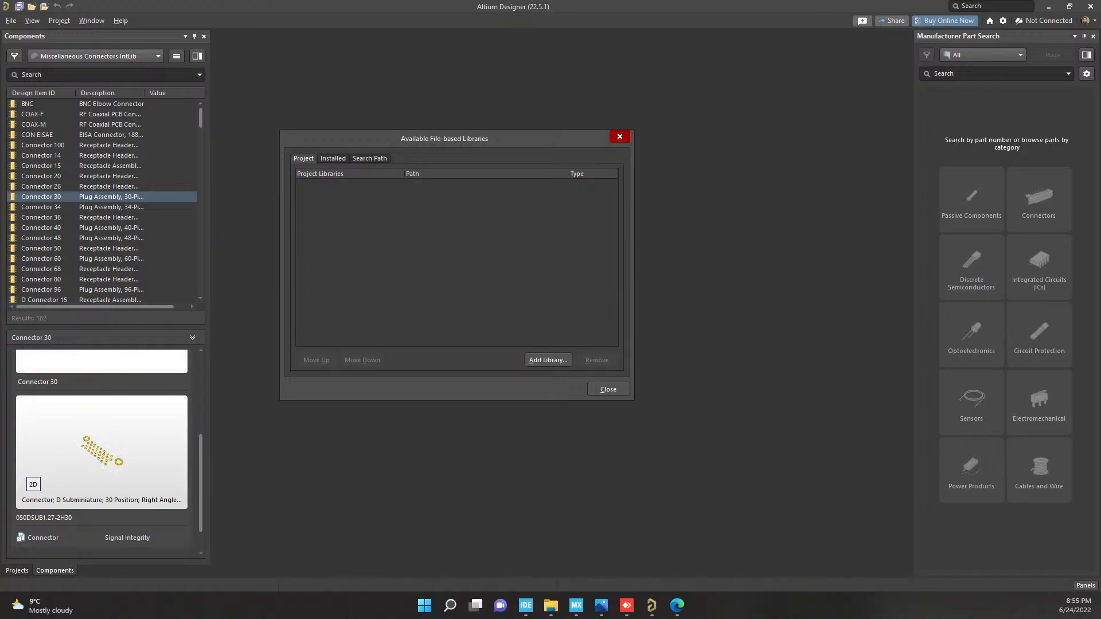
{"action": "left_click", "coordinate": [333, 158]}
{"action": "left_click", "coordinate": [370, 159]}
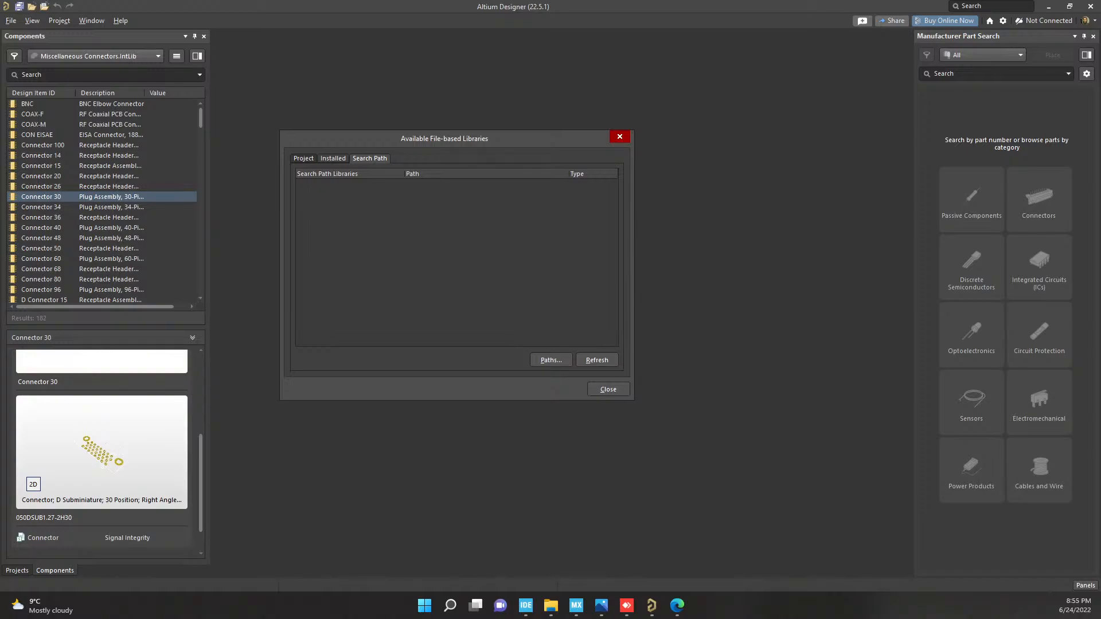
{"action": "left_click", "coordinate": [333, 158]}
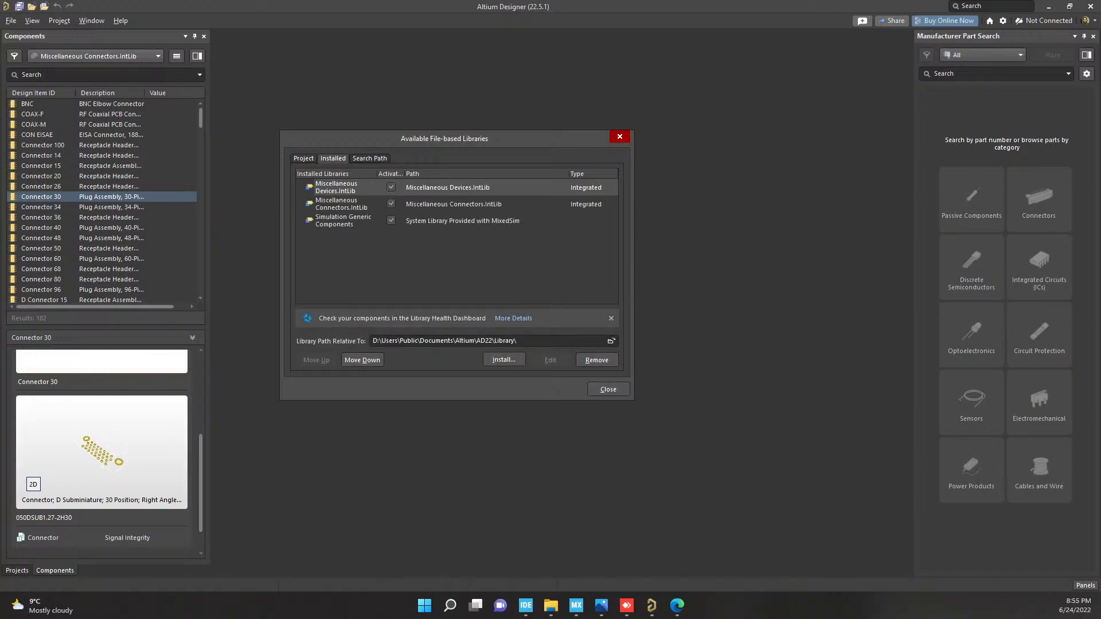
{"action": "left_click", "coordinate": [303, 158]}
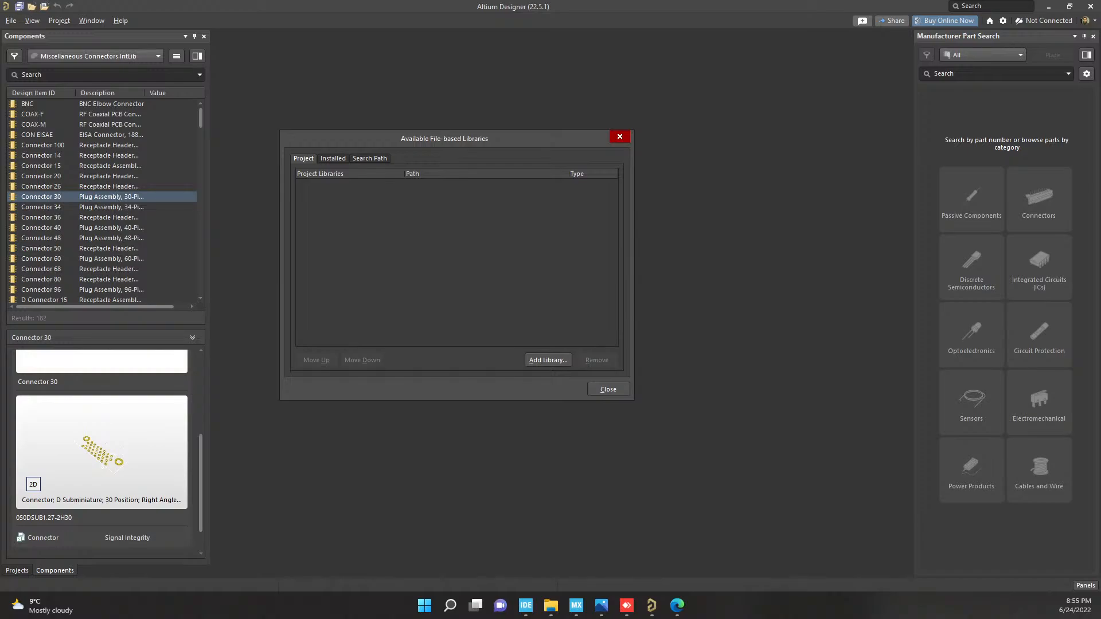
{"action": "left_click", "coordinate": [332, 158]}
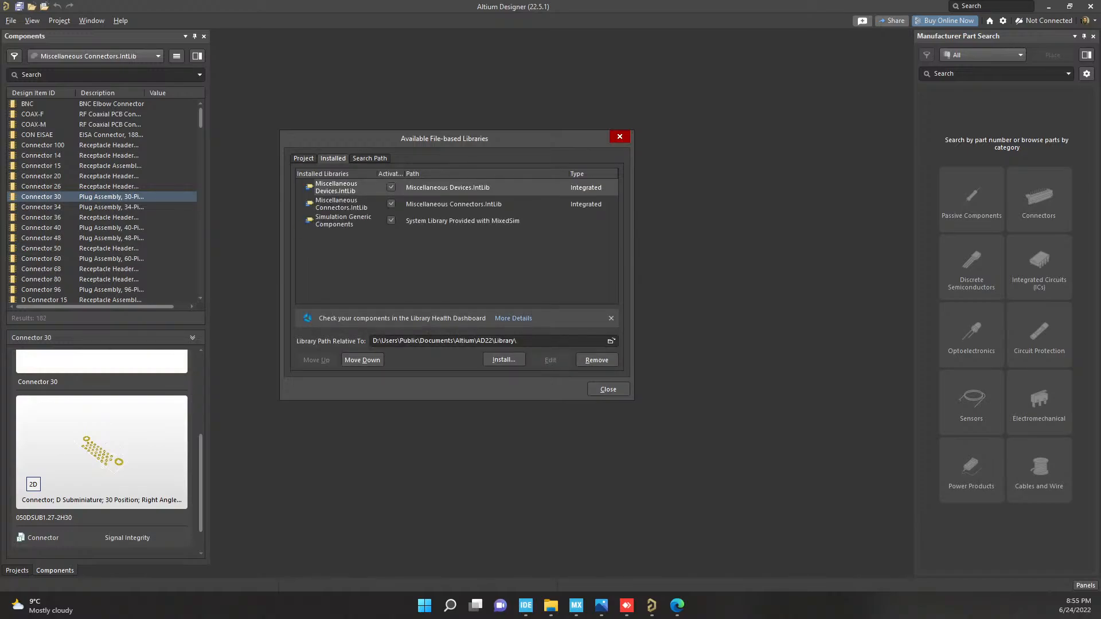
Add 5V LDO Learning.IntLib from E:\PCB Design\Library to the project libraries and close the library preferences
{"action": "left_click", "coordinate": [303, 159]}
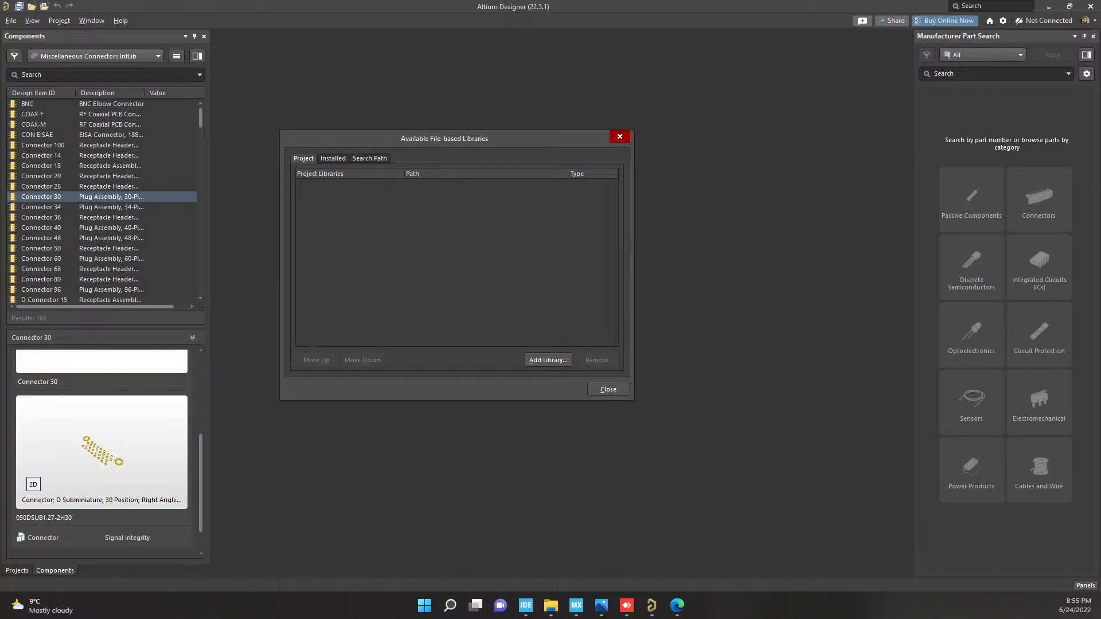
{"action": "left_click", "coordinate": [548, 360]}
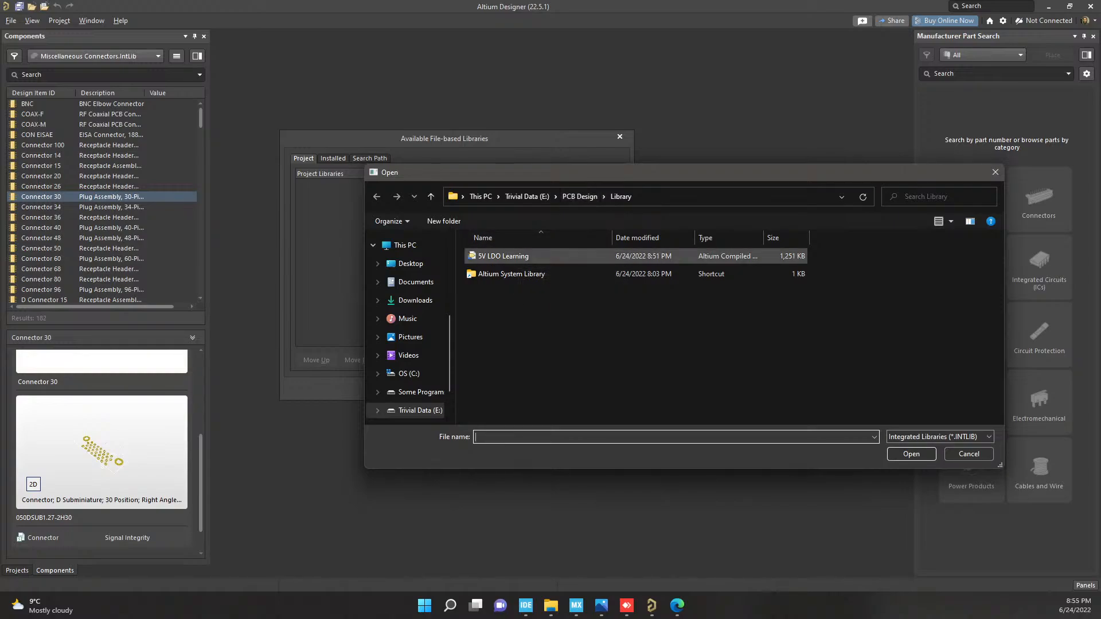
{"action": "double_click", "coordinate": [504, 256]}
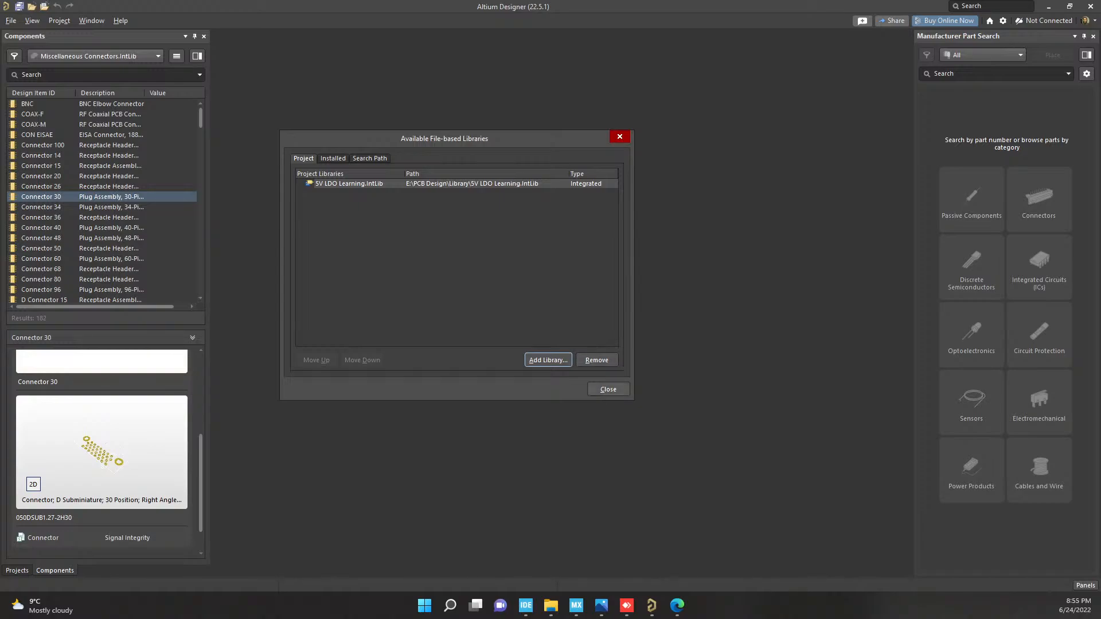
{"action": "left_click", "coordinate": [608, 390]}
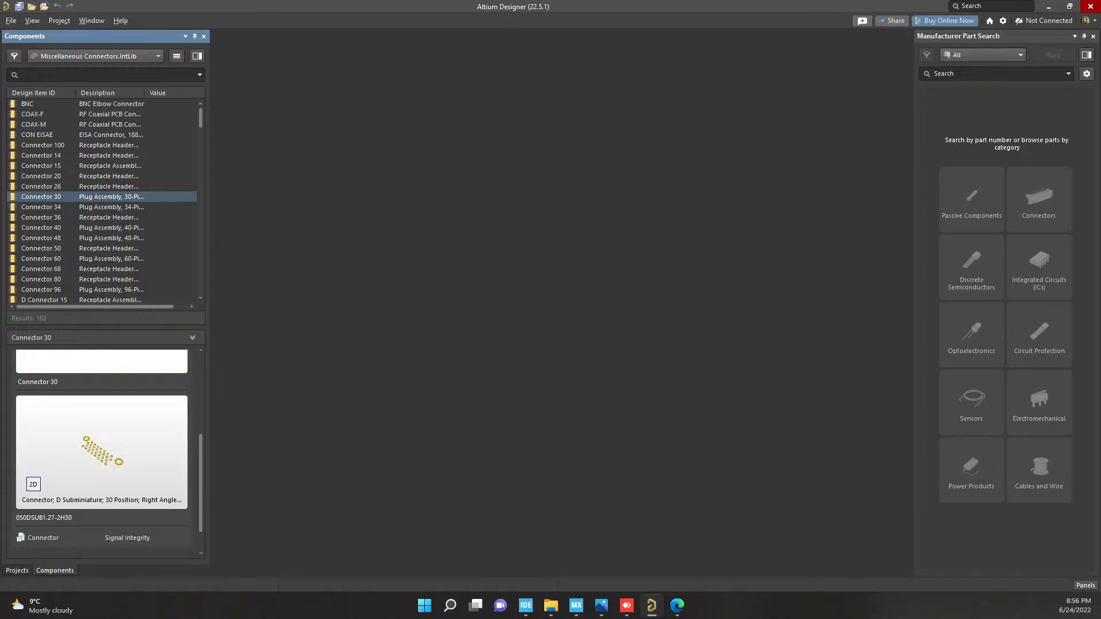
Display the 5V LDO Learning.IntLib library in the Components panel and look through its component list
{"action": "left_click", "coordinate": [95, 56]}
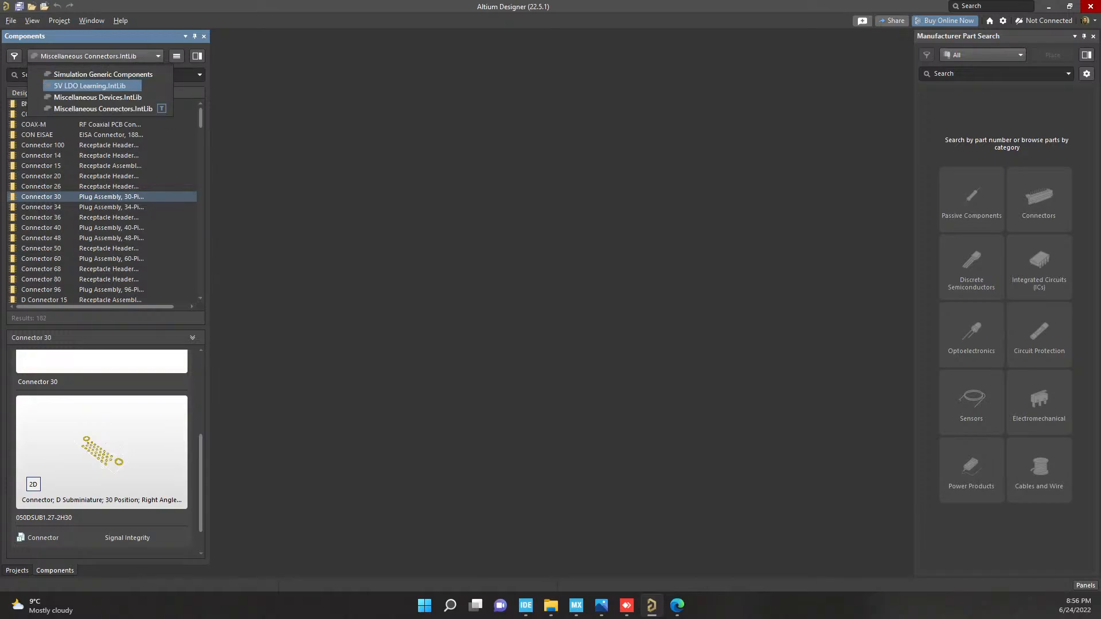
{"action": "left_click", "coordinate": [90, 86]}
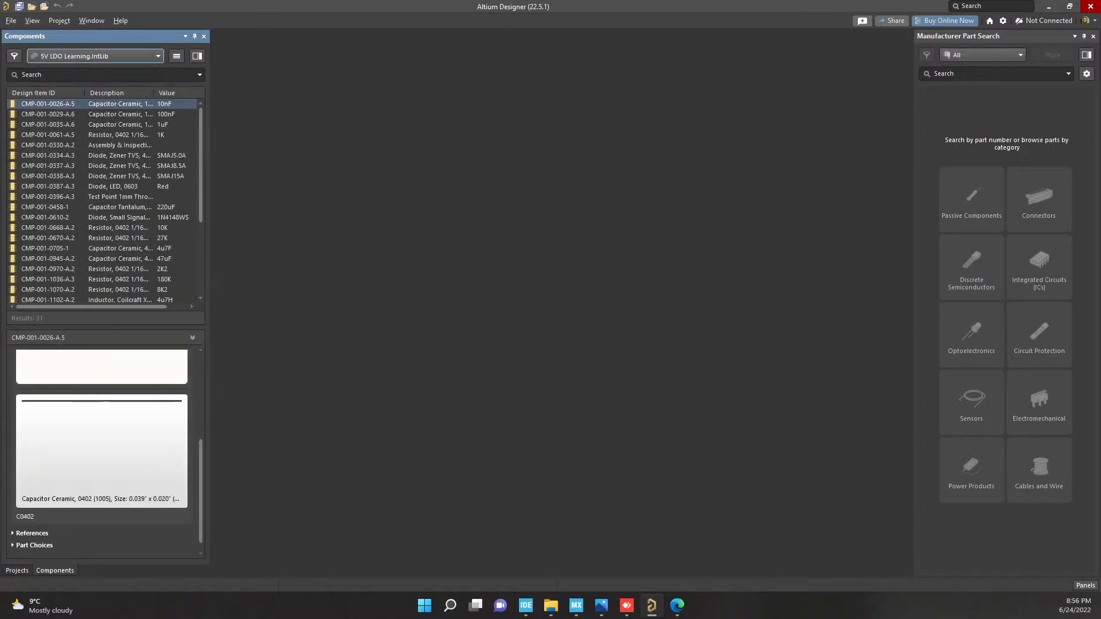
{"action": "scroll", "coordinate": [101, 201], "scroll_direction": "down", "scroll_amount": 5}
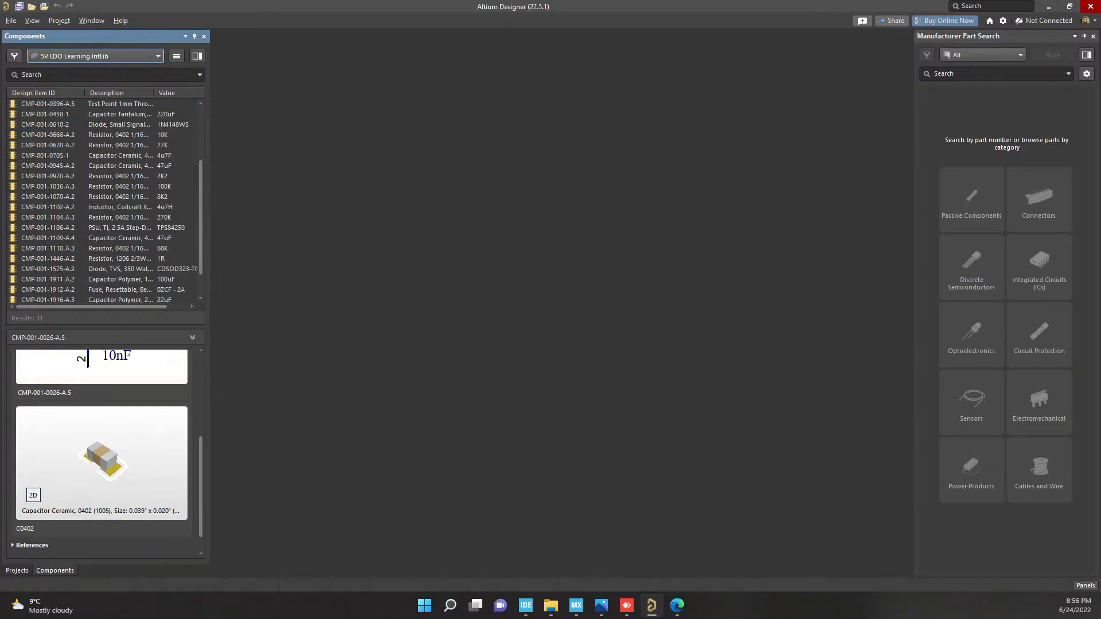
{"action": "scroll", "coordinate": [102, 200], "scroll_direction": "up", "scroll_amount": 5}
{"action": "scroll", "coordinate": [101, 201], "scroll_direction": "down", "scroll_amount": 4}
{"action": "scroll", "coordinate": [105, 201], "scroll_direction": "up", "scroll_amount": 5}
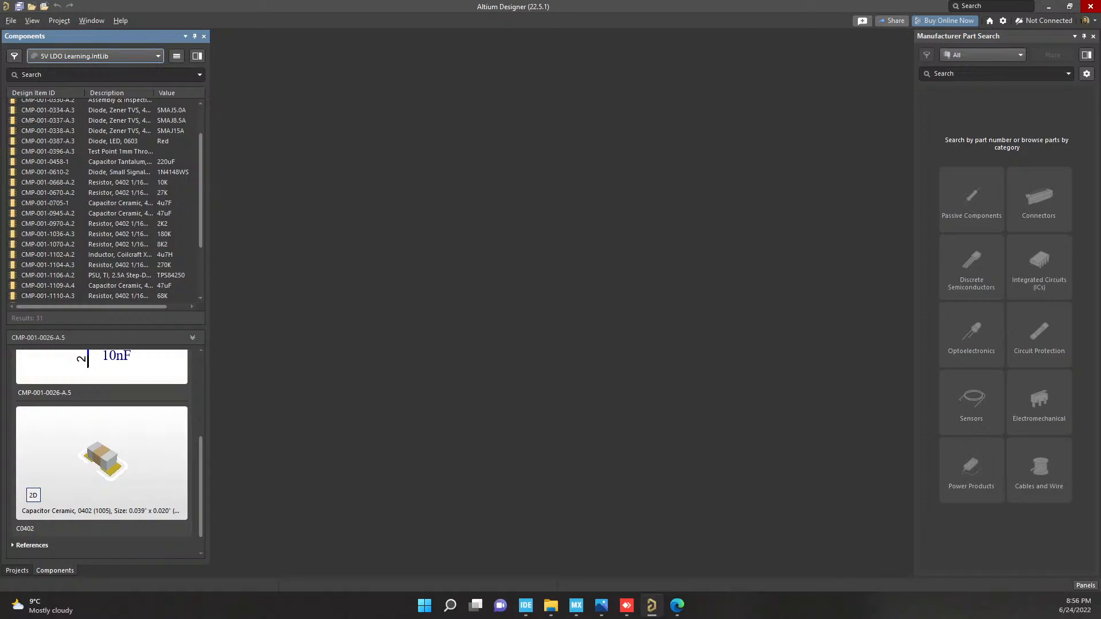
Switch to File Explorer to check the contents of the PCB Design folder, and return to Altium Designer
{"action": "mouse_move", "coordinate": [551, 606]}
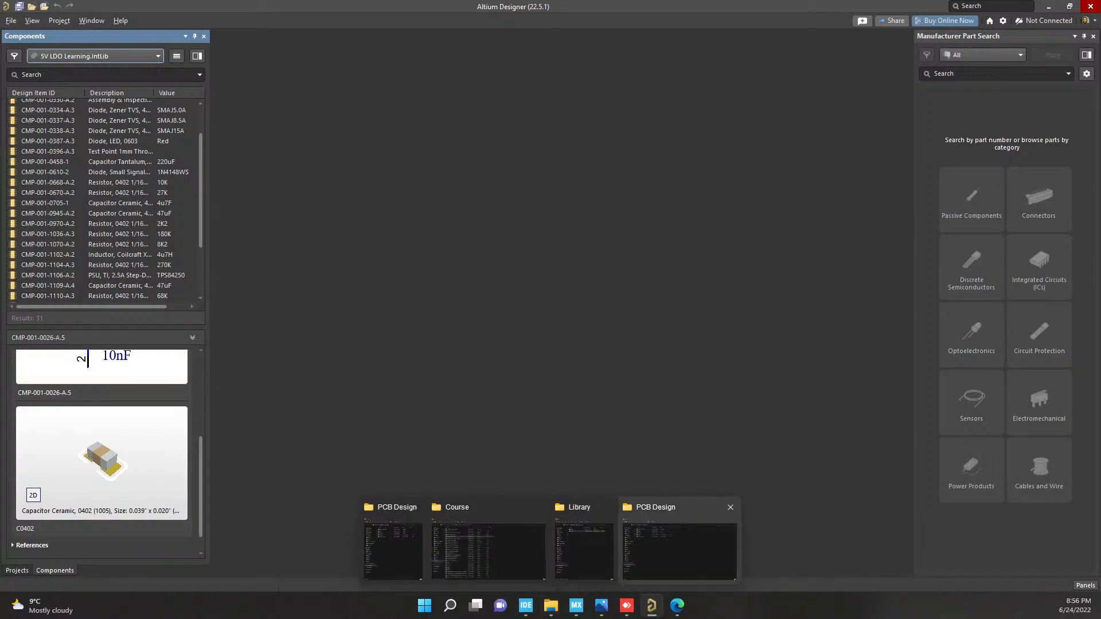
{"action": "left_click", "coordinate": [680, 551]}
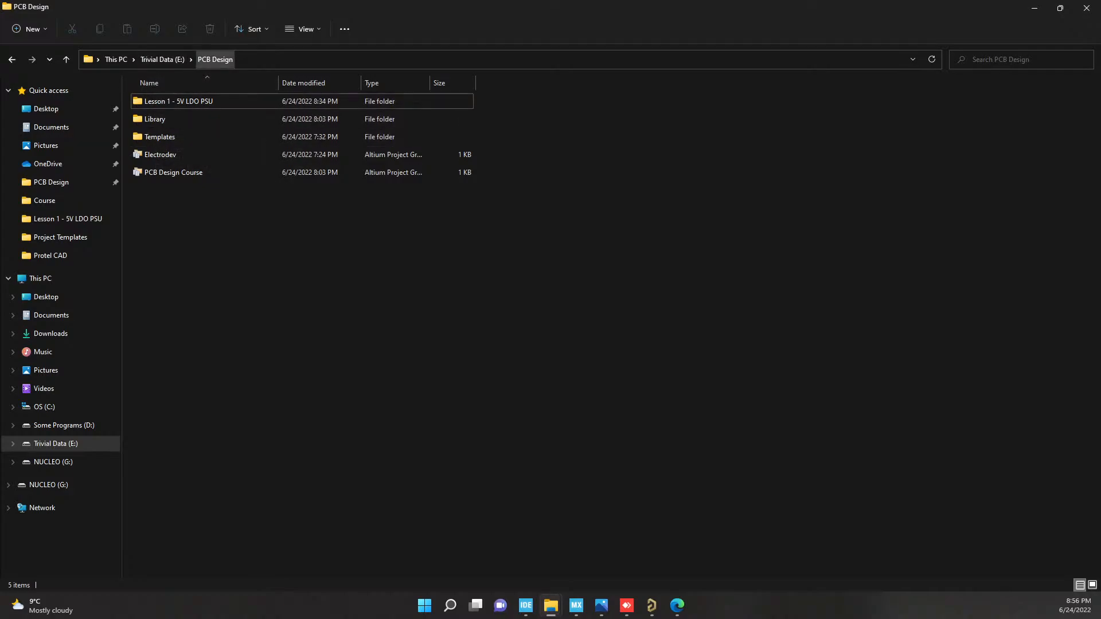
{"action": "left_click", "coordinate": [652, 605]}
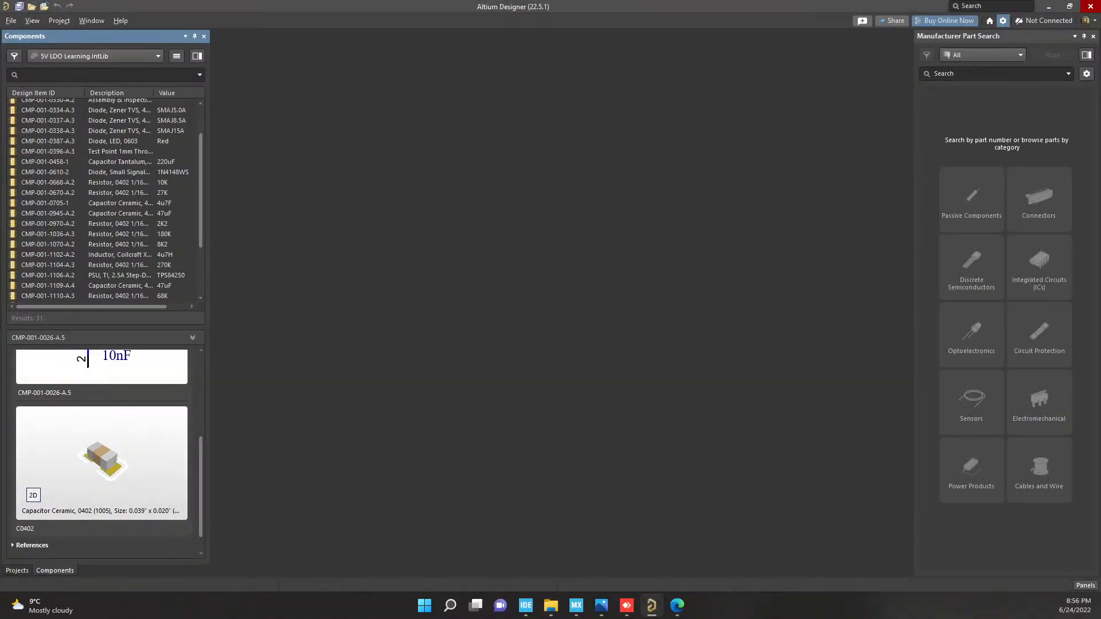
Review the Data Management template preferences and reselect E:\PCB Design\Templates as the local templates folder, accepting the settings
{"action": "left_click", "coordinate": [1002, 21]}
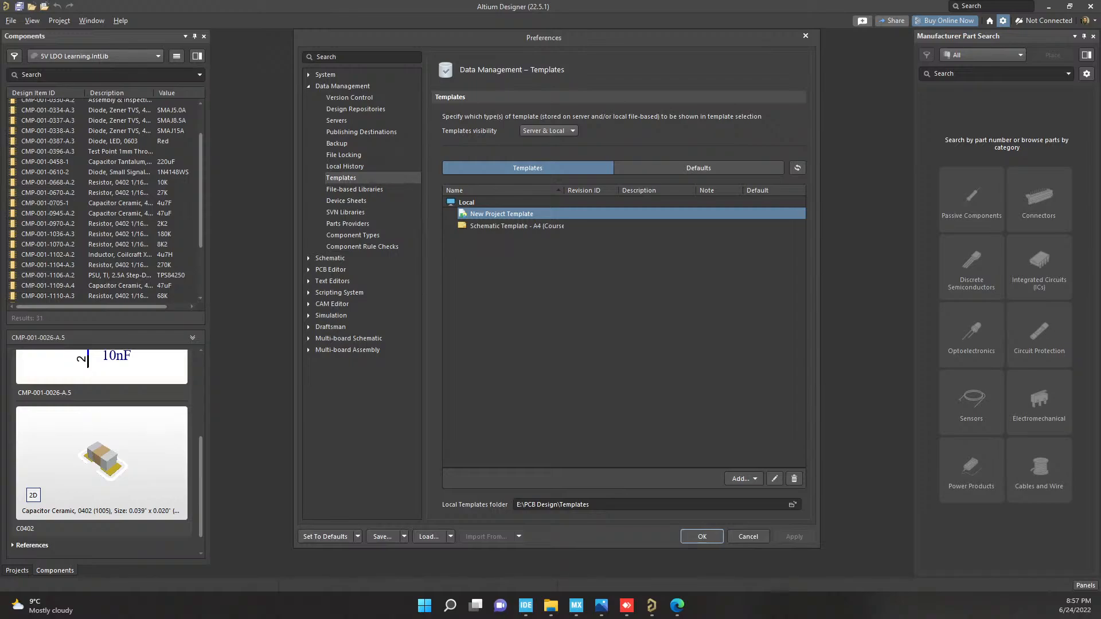
{"action": "left_click", "coordinate": [804, 35]}
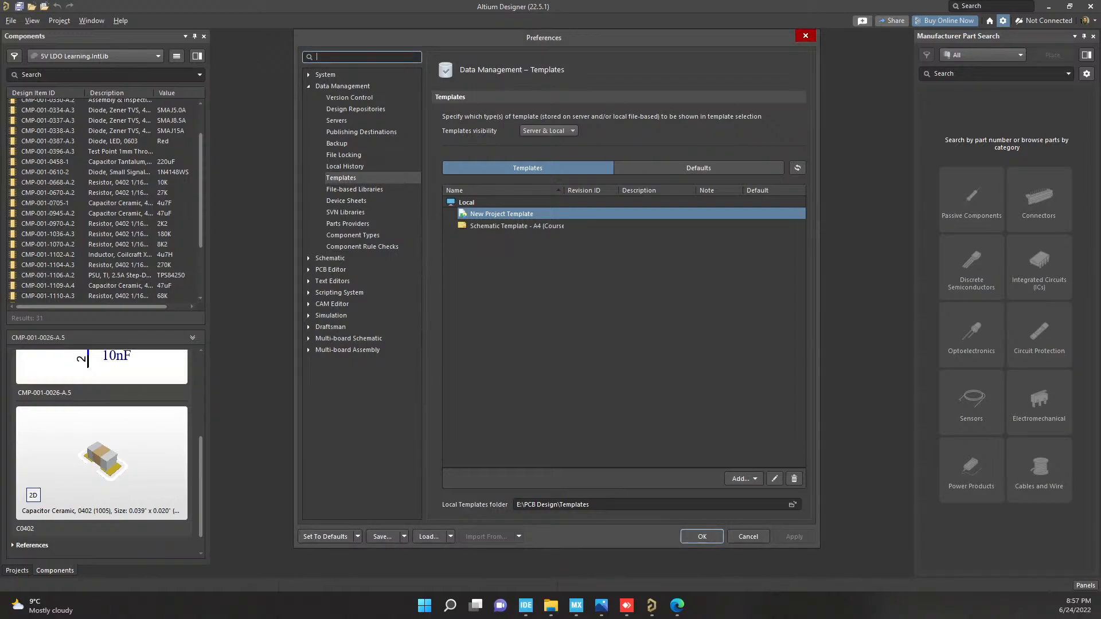
{"action": "left_click", "coordinate": [549, 131]}
{"action": "key", "text": "Escape"}
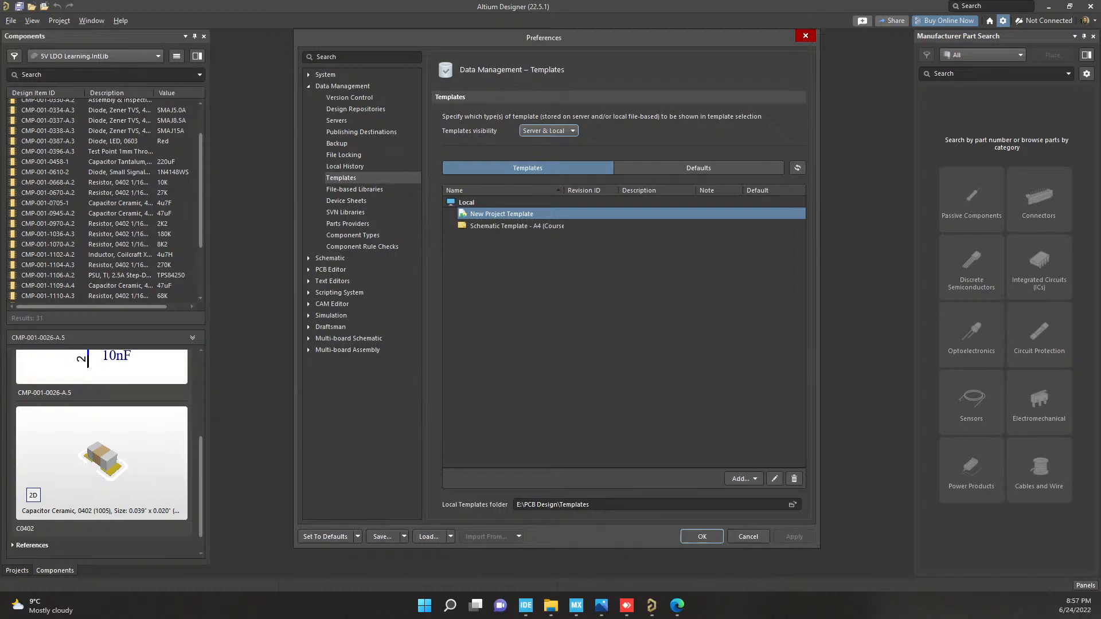
{"action": "left_click", "coordinate": [792, 505]}
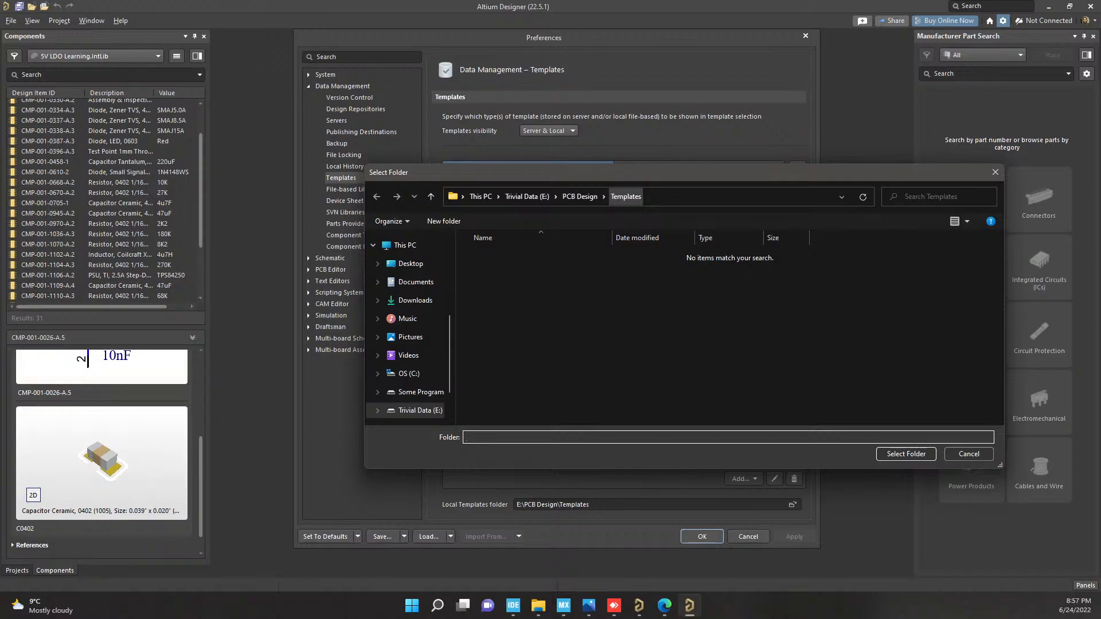
{"action": "left_click", "coordinate": [907, 454]}
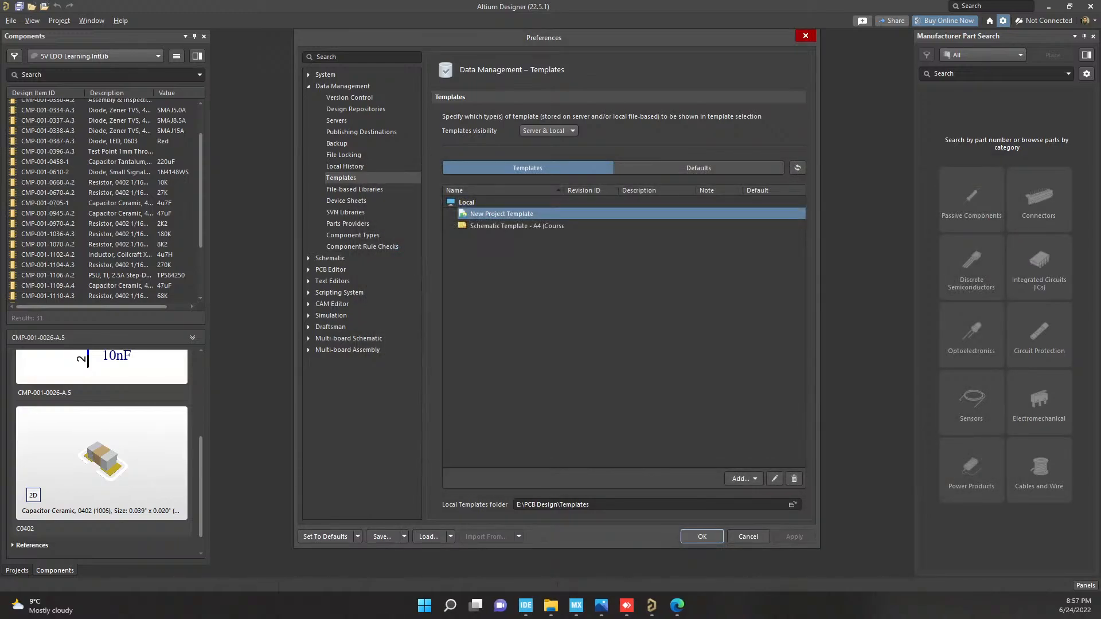
{"action": "key", "text": "Return"}
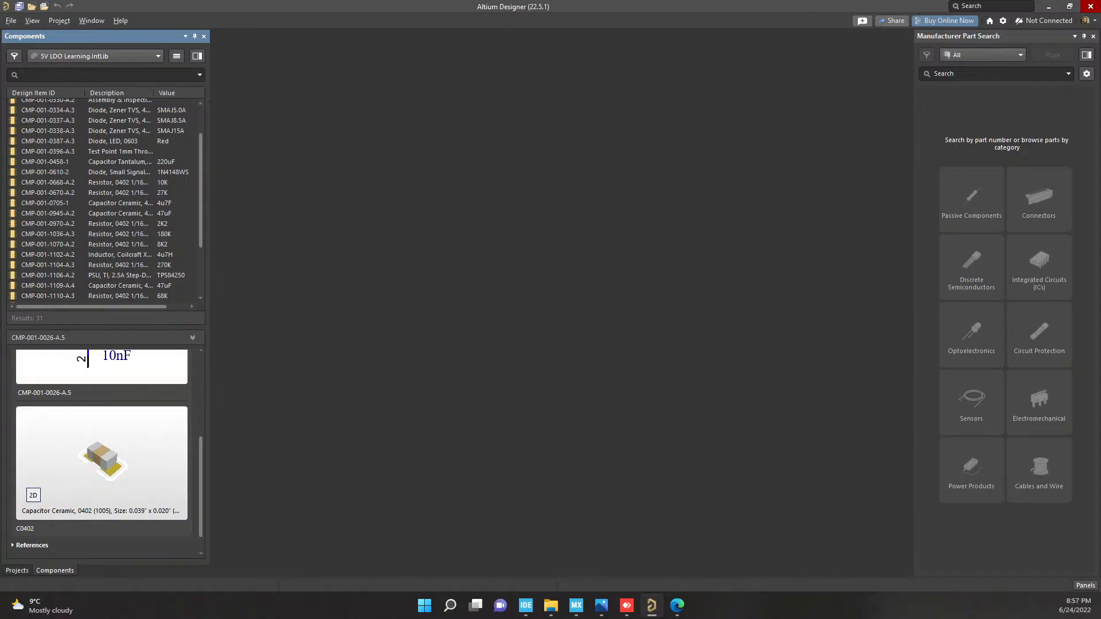
{"action": "left_click", "coordinate": [176, 56]}
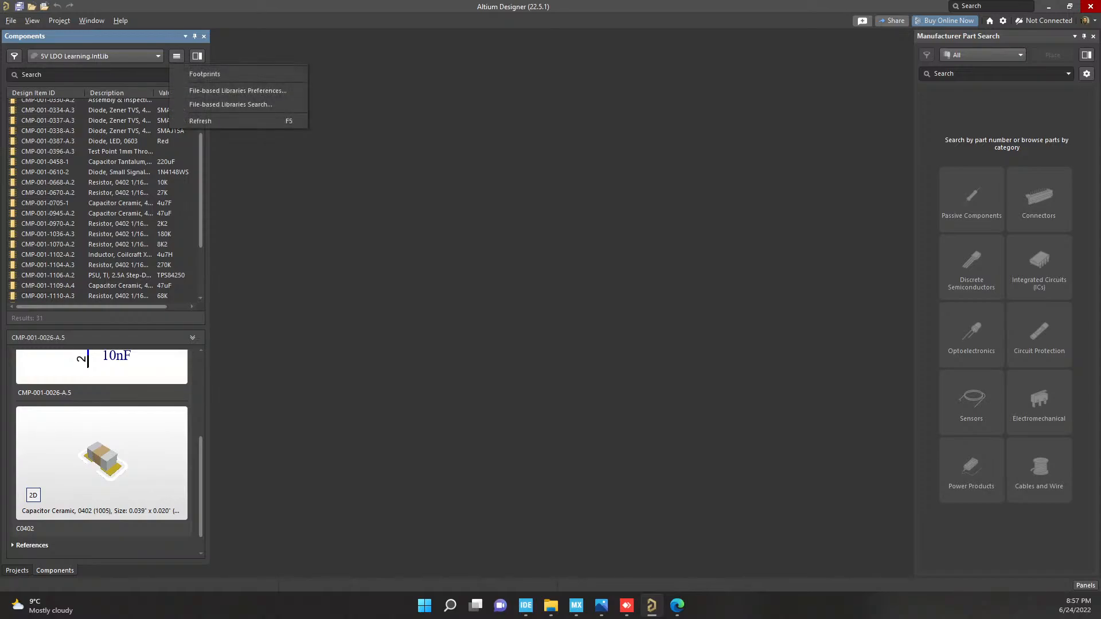
{"action": "key", "text": "Escape"}
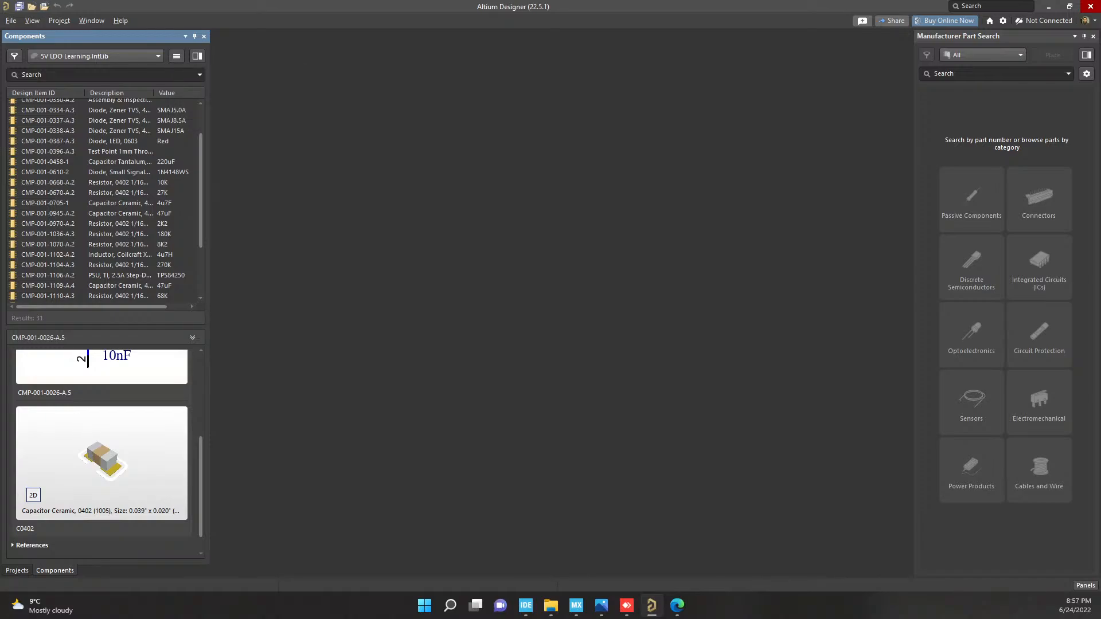
{"action": "left_click", "coordinate": [1085, 585]}
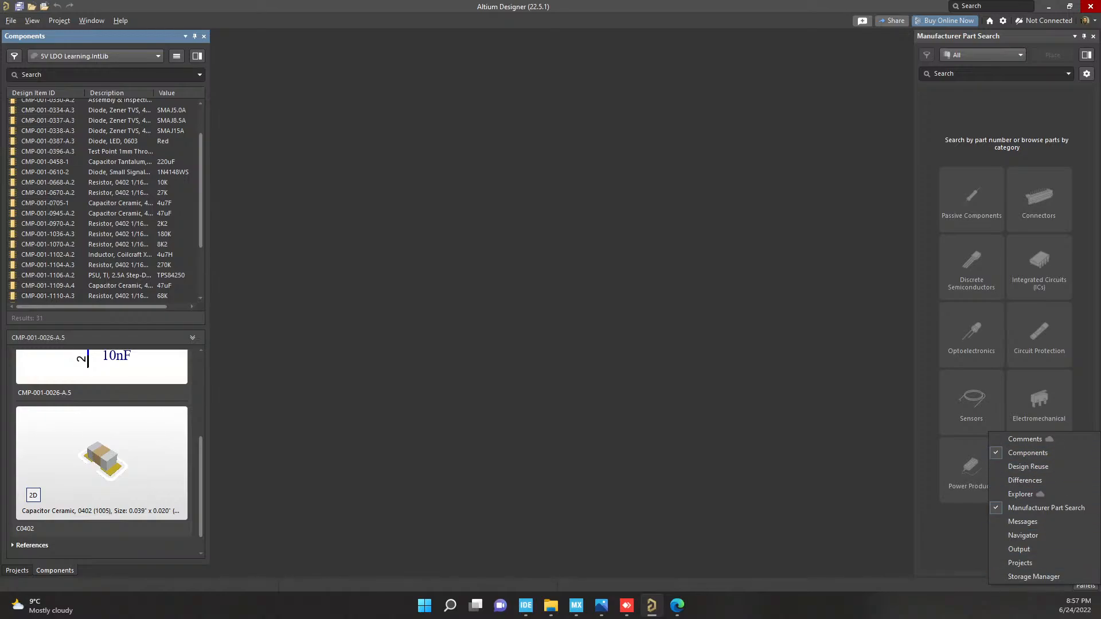
Add 5V LDO Learning.IntLib from the Library folder to the project's file-based libraries again and show that library's components
{"action": "key", "text": "Escape"}
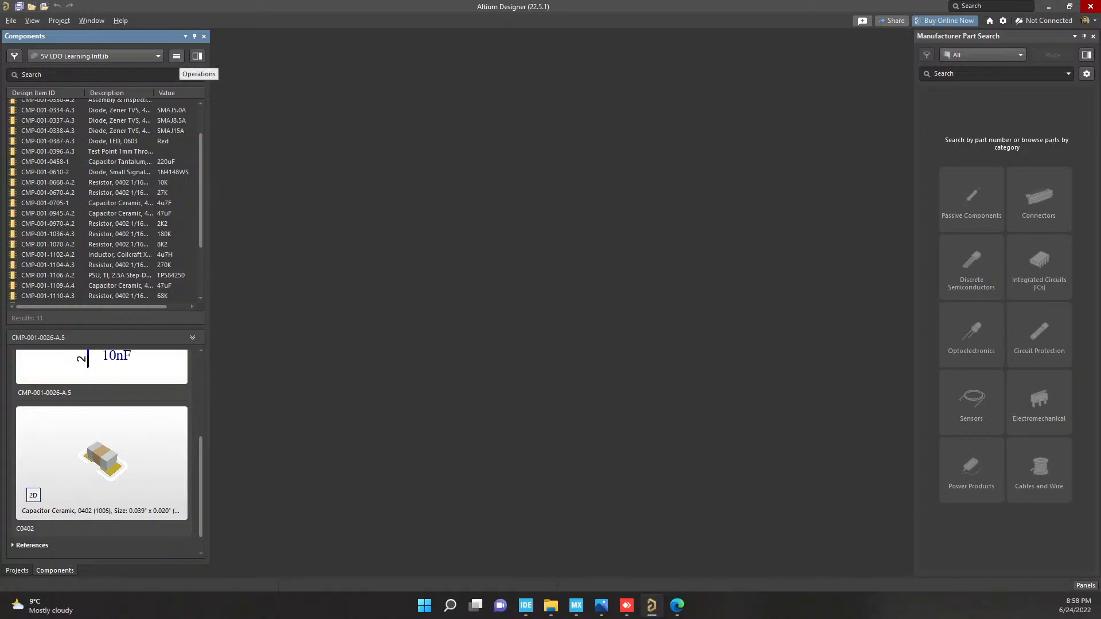
{"action": "left_click", "coordinate": [177, 55]}
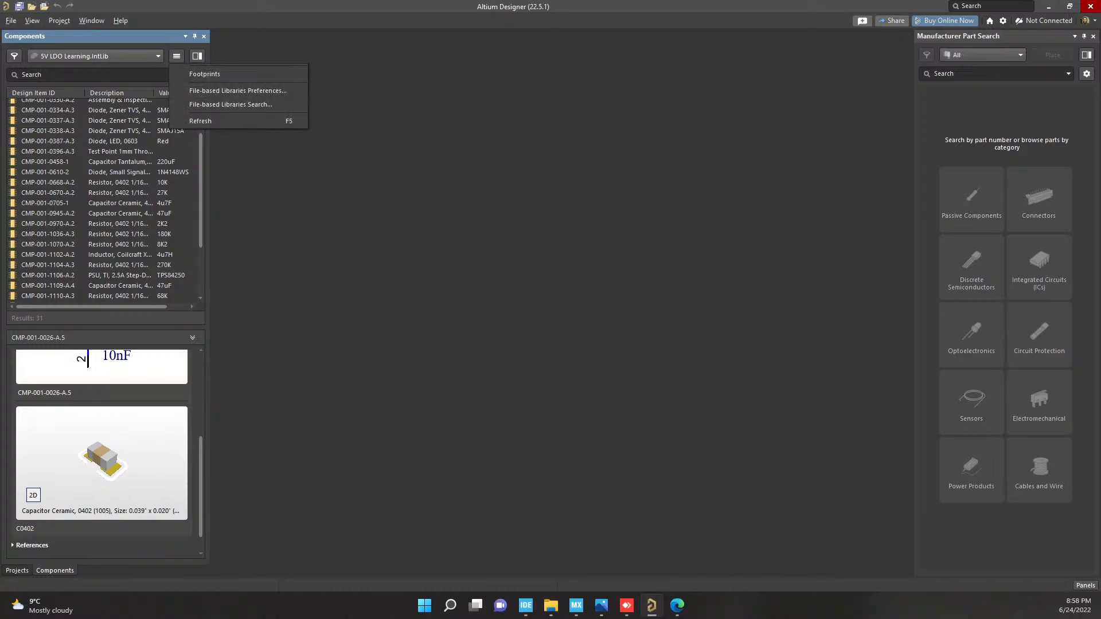
{"action": "left_click", "coordinate": [238, 91]}
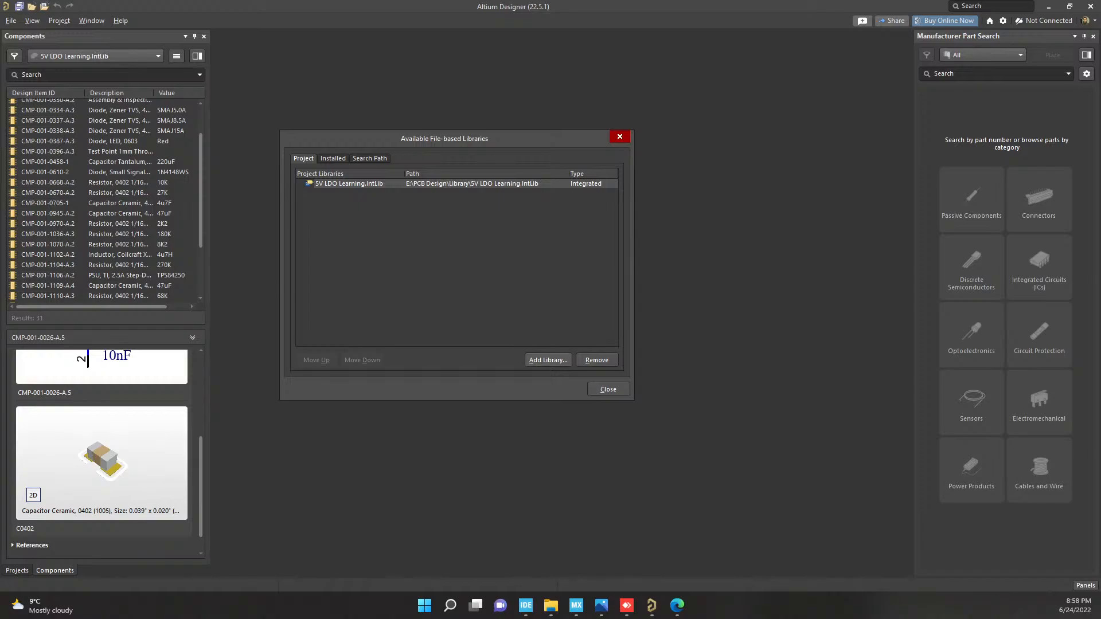
{"action": "left_click", "coordinate": [548, 360]}
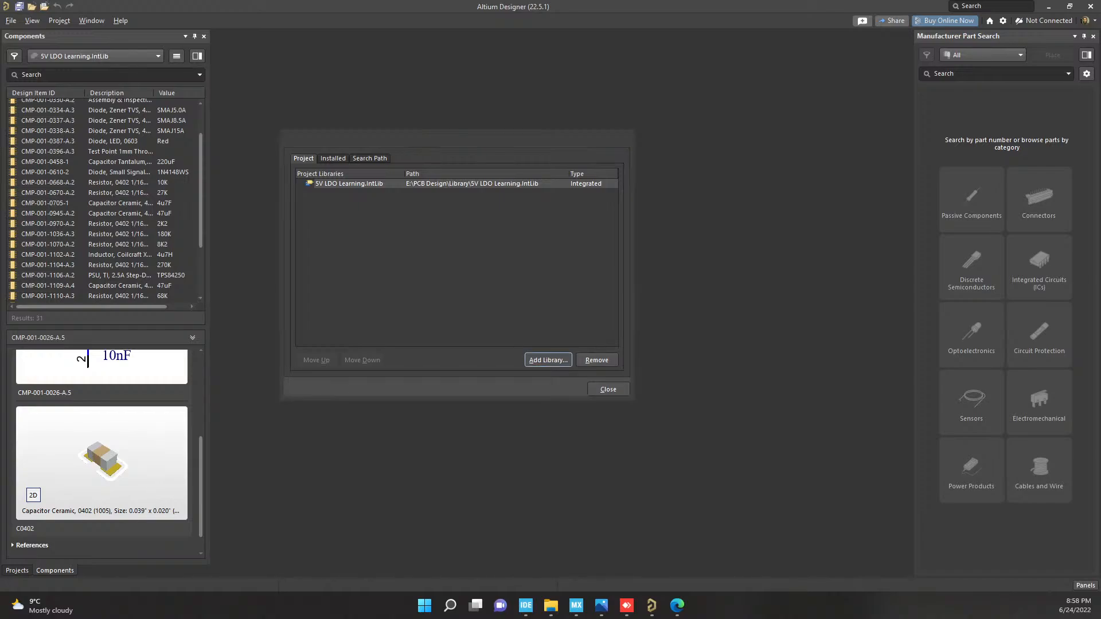
{"action": "left_click", "coordinate": [580, 196]}
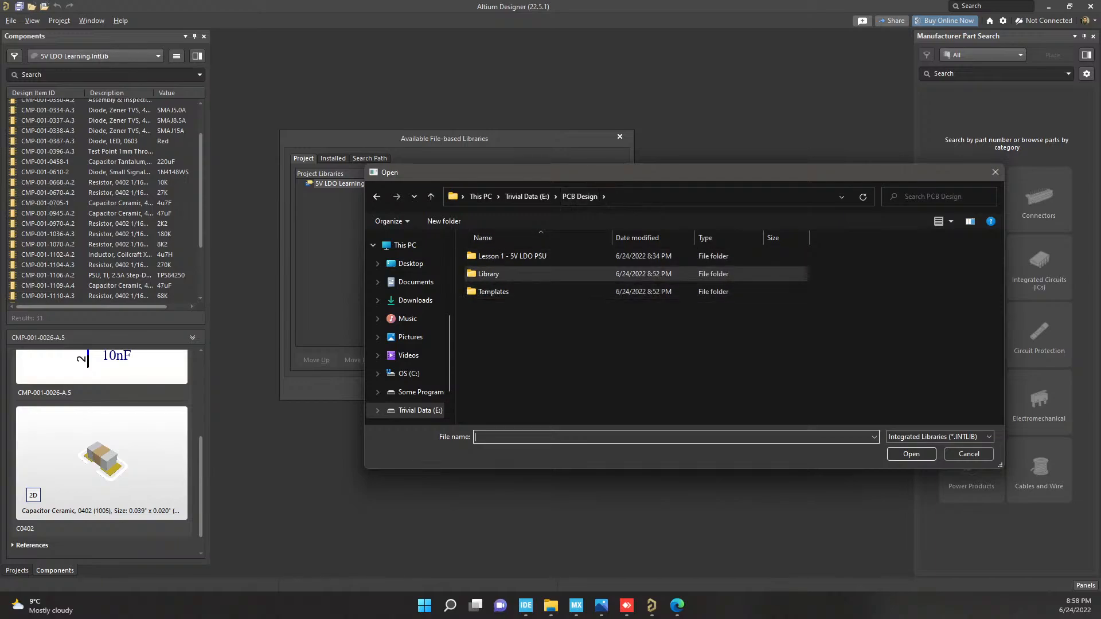
{"action": "double_click", "coordinate": [489, 274]}
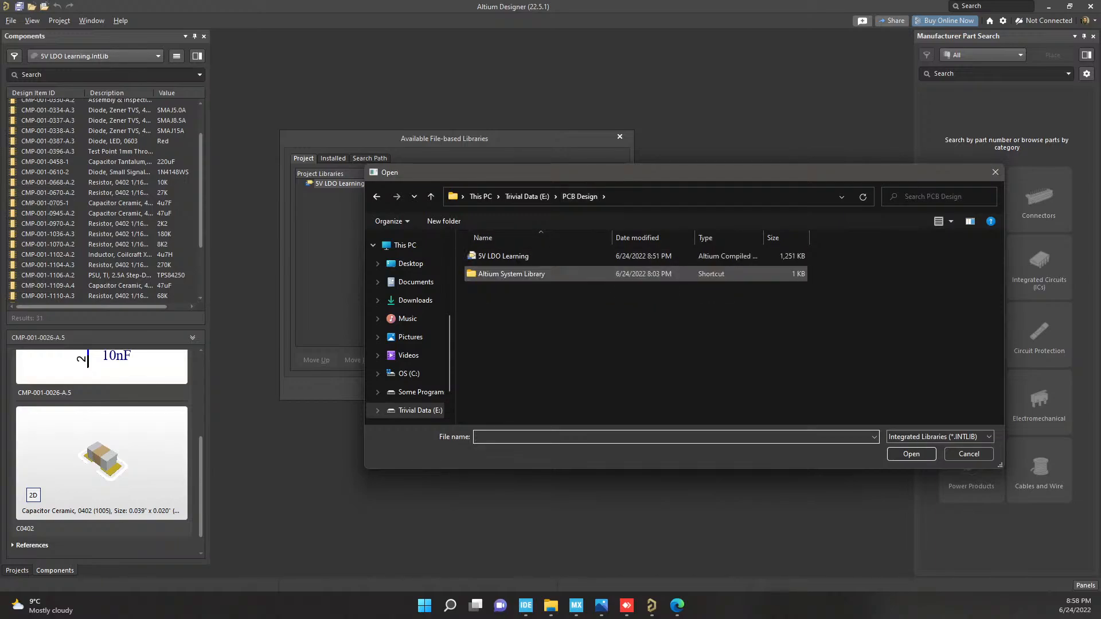
{"action": "double_click", "coordinate": [500, 256]}
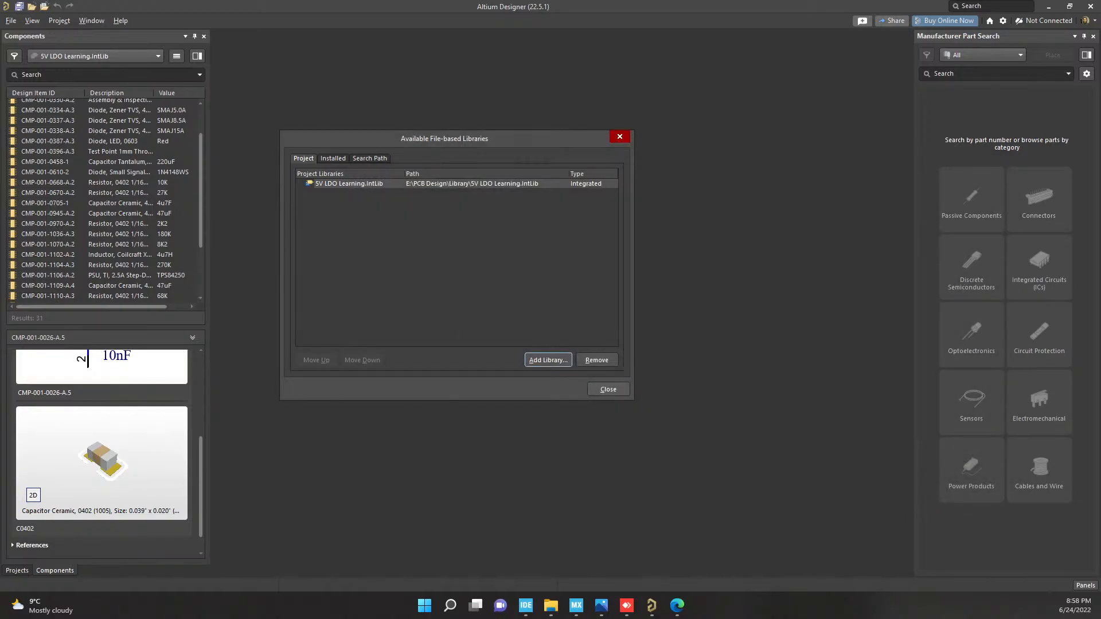
{"action": "left_click", "coordinate": [619, 137]}
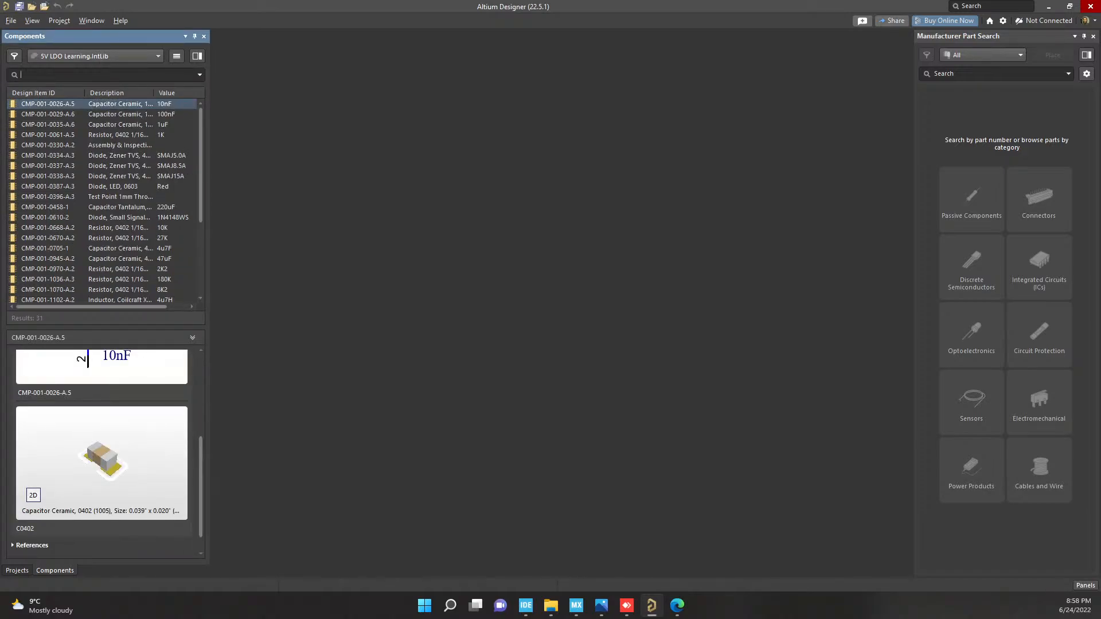
{"action": "left_click", "coordinate": [157, 56]}
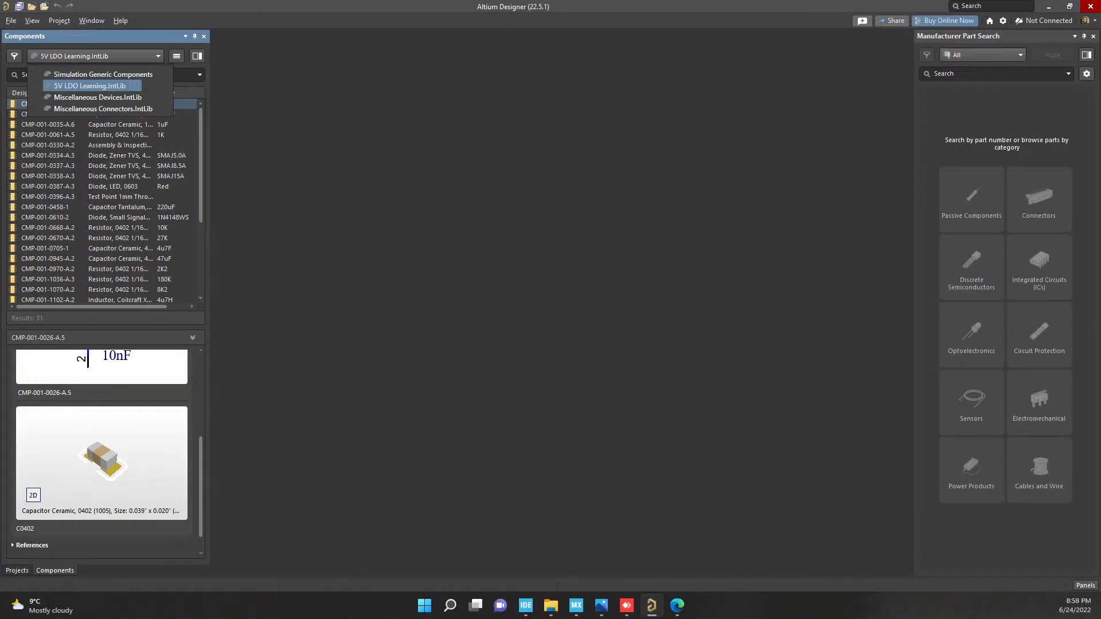
{"action": "left_click", "coordinate": [135, 85]}
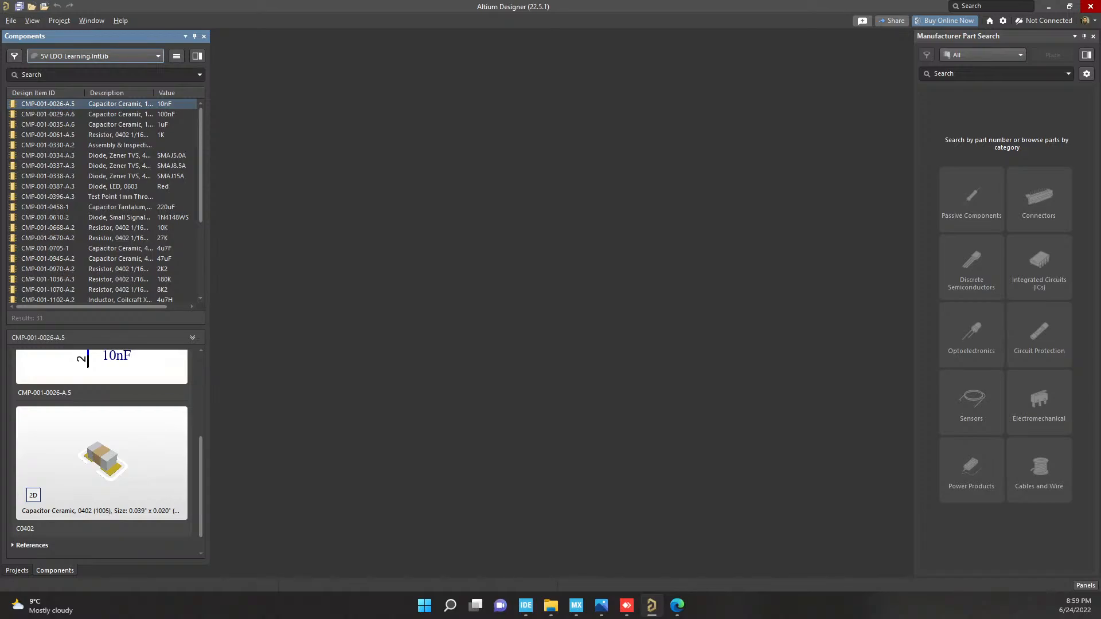
Search the preferences for "templ" and review the Data Management Templates, Schematic General and Graphical Editing pages
{"action": "left_click", "coordinate": [1003, 20]}
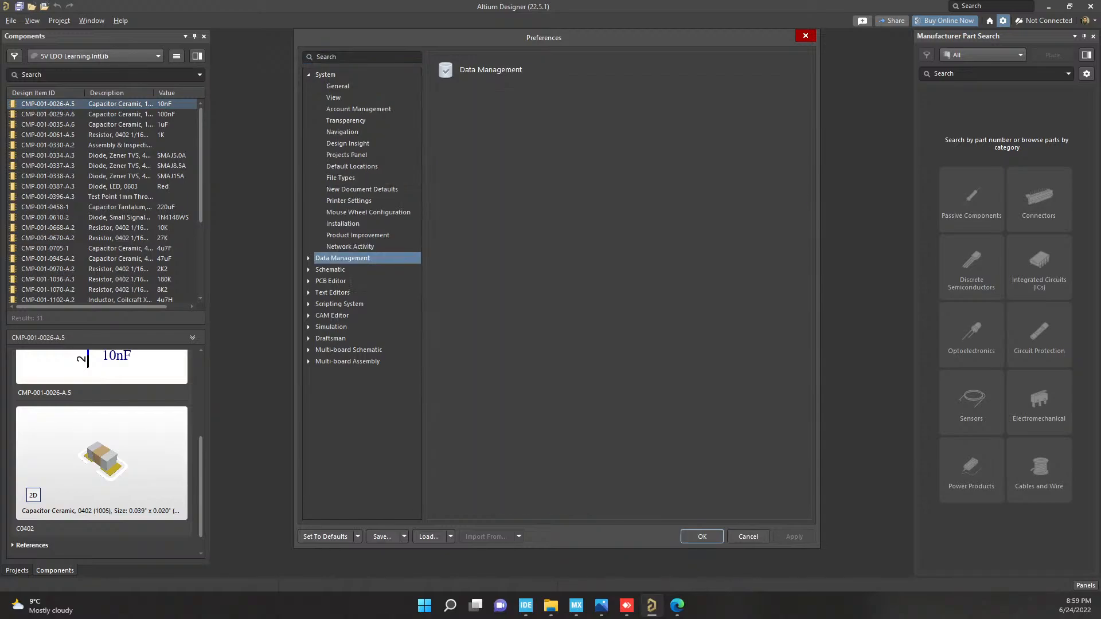
{"action": "left_click", "coordinate": [361, 56]}
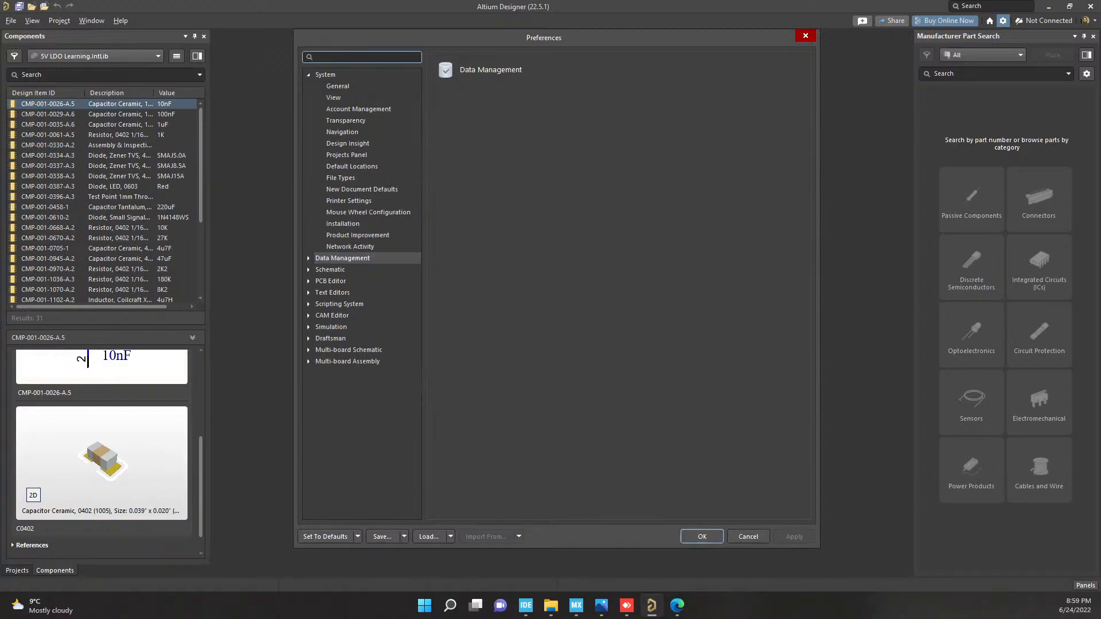
{"action": "type", "text": "templ"}
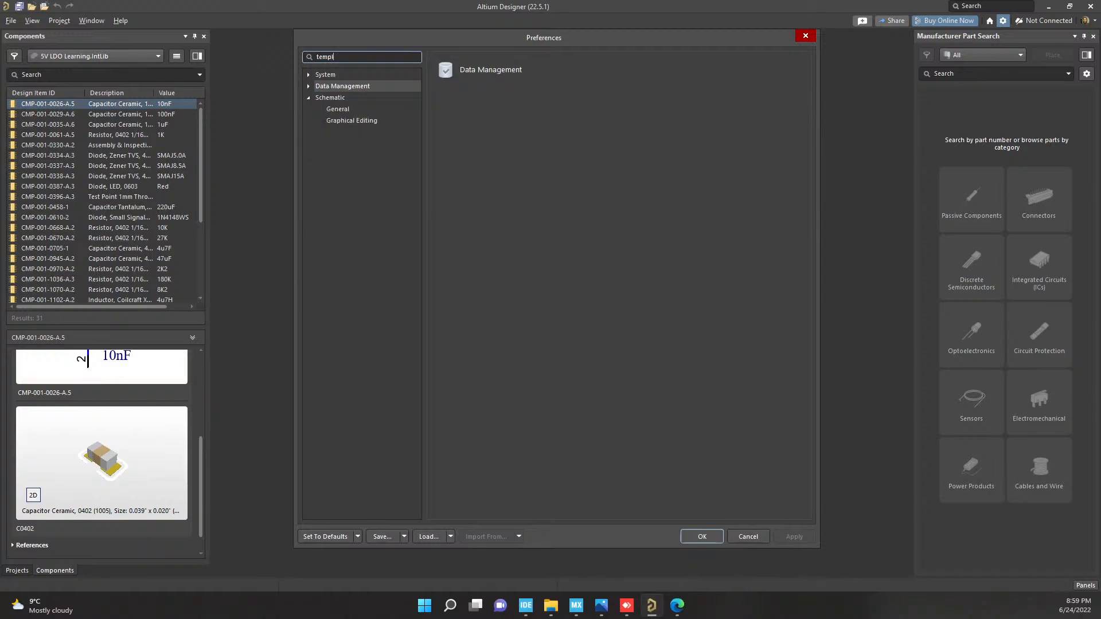
{"action": "left_click", "coordinate": [342, 86]}
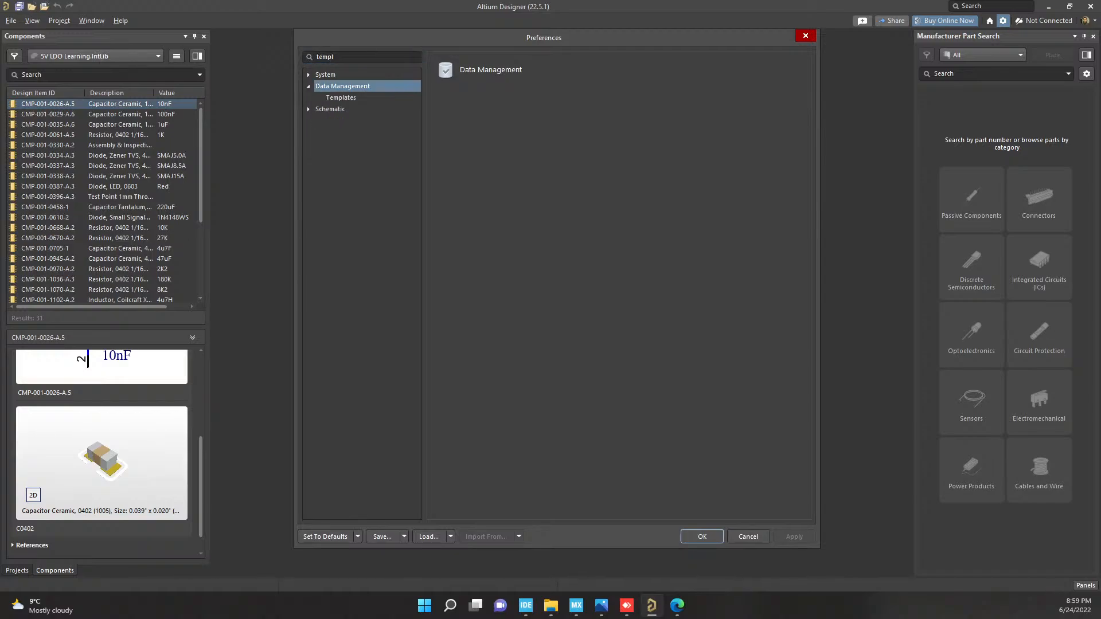
{"action": "left_click", "coordinate": [340, 97]}
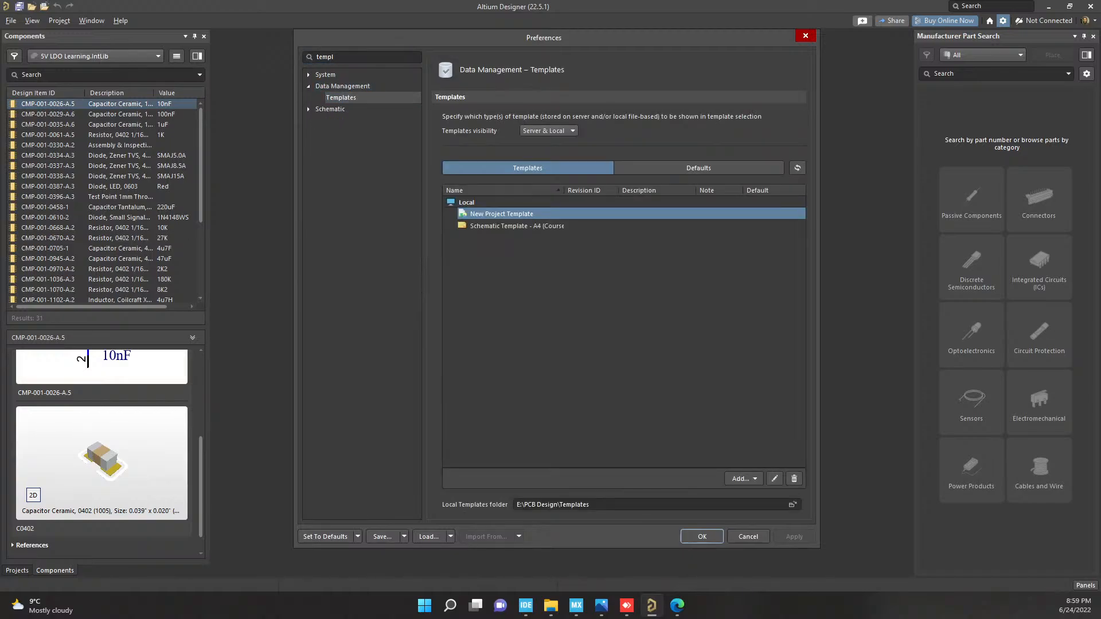
{"action": "left_click", "coordinate": [308, 109]}
{"action": "left_click", "coordinate": [337, 109]}
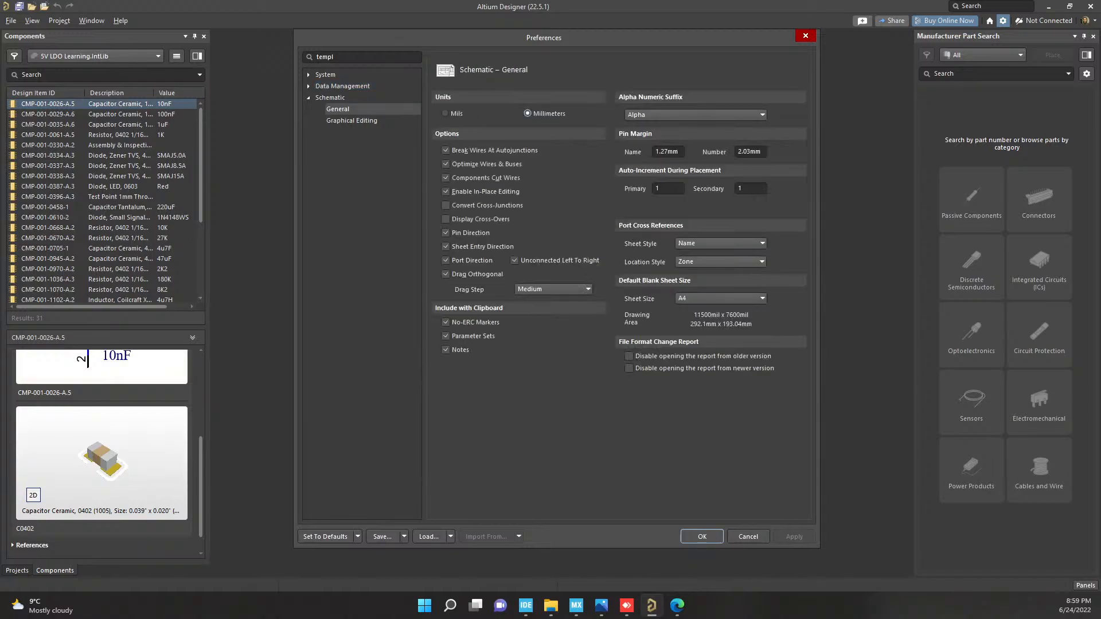
{"action": "left_click", "coordinate": [352, 120]}
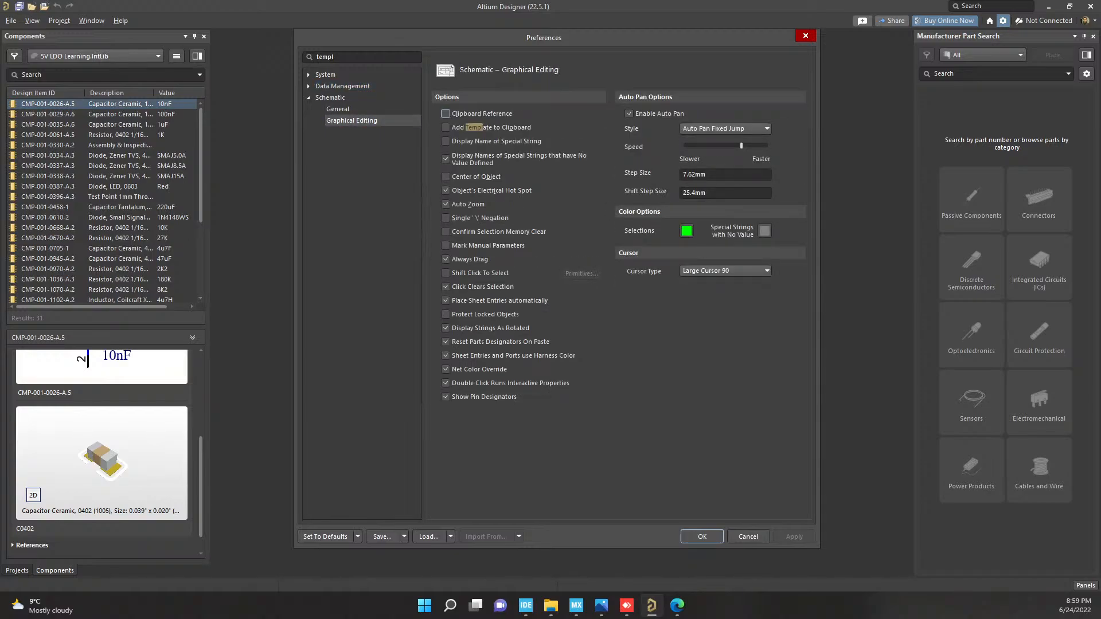
Search the preferences for "librar" and reselect E:\PCB Design\Library as the library path under Default Locations
{"action": "left_click_drag", "start_coordinate": [334, 57], "coordinate": [319, 57]}
{"action": "key", "text": "BackSpace"}
{"action": "key", "text": "BackSpace"}
{"action": "type", "text": "librar"}
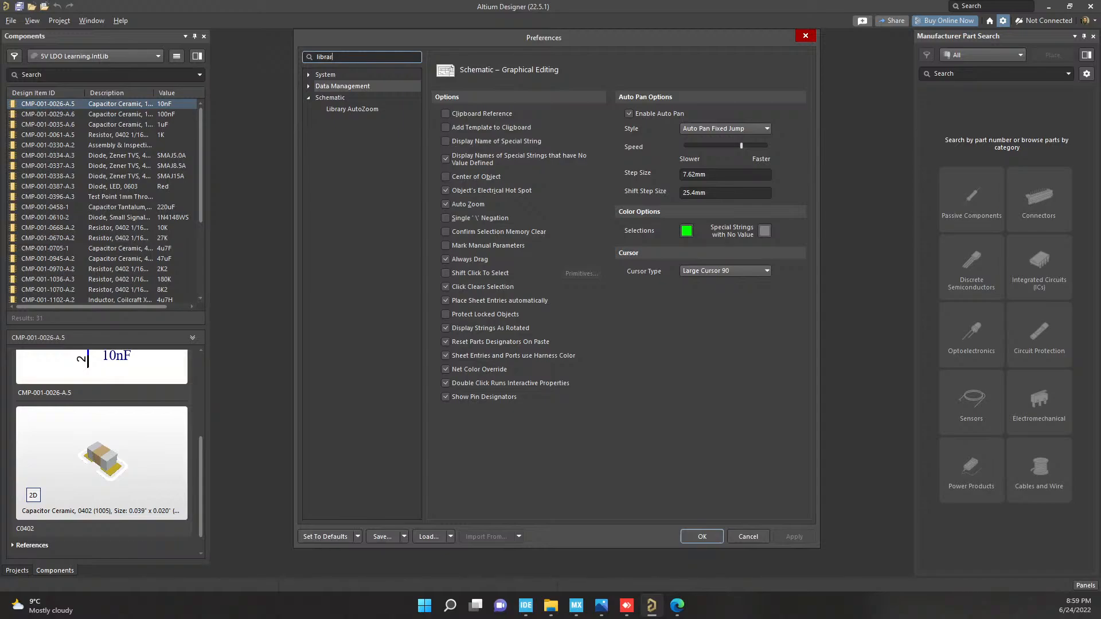
{"action": "left_click", "coordinate": [325, 74]}
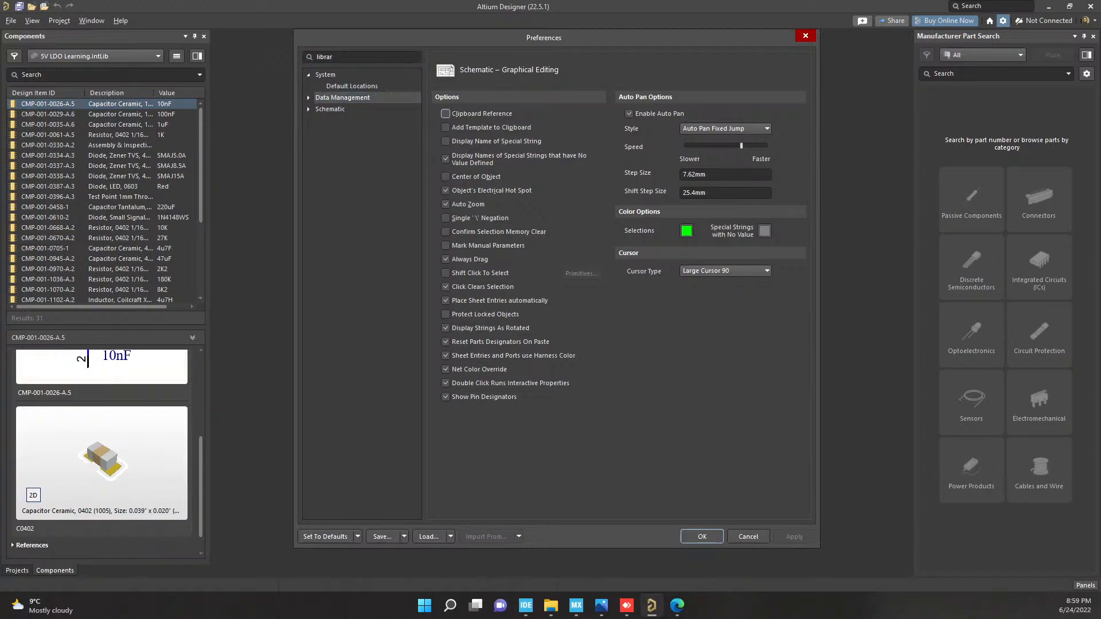
{"action": "left_click", "coordinate": [352, 86]}
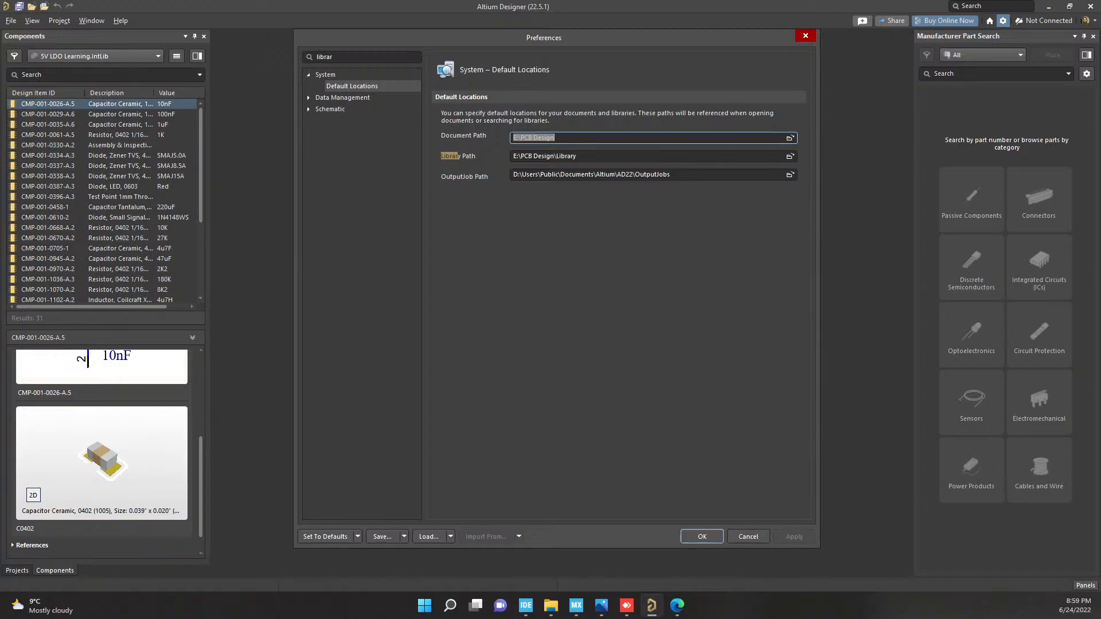
{"action": "key", "text": "Tab"}
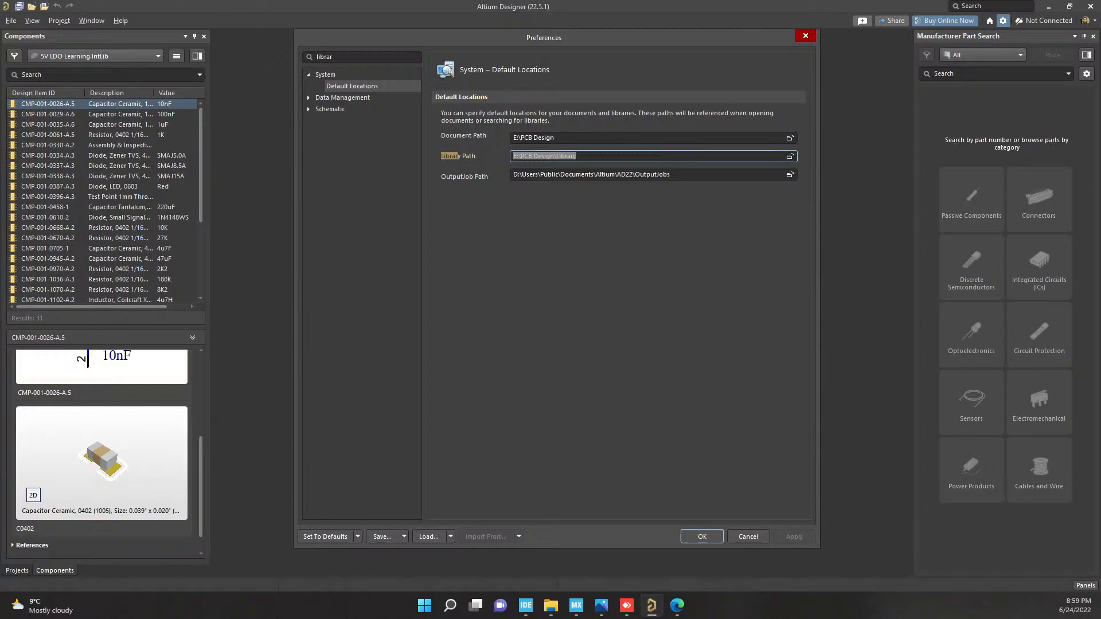
{"action": "left_click", "coordinate": [790, 156]}
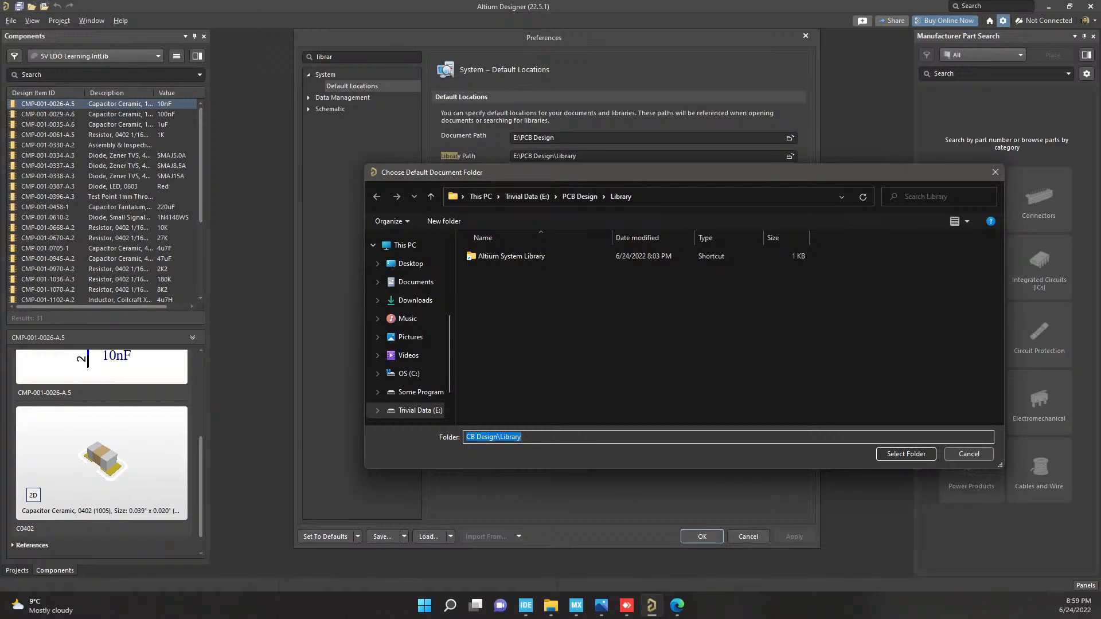
{"action": "key", "text": "Return"}
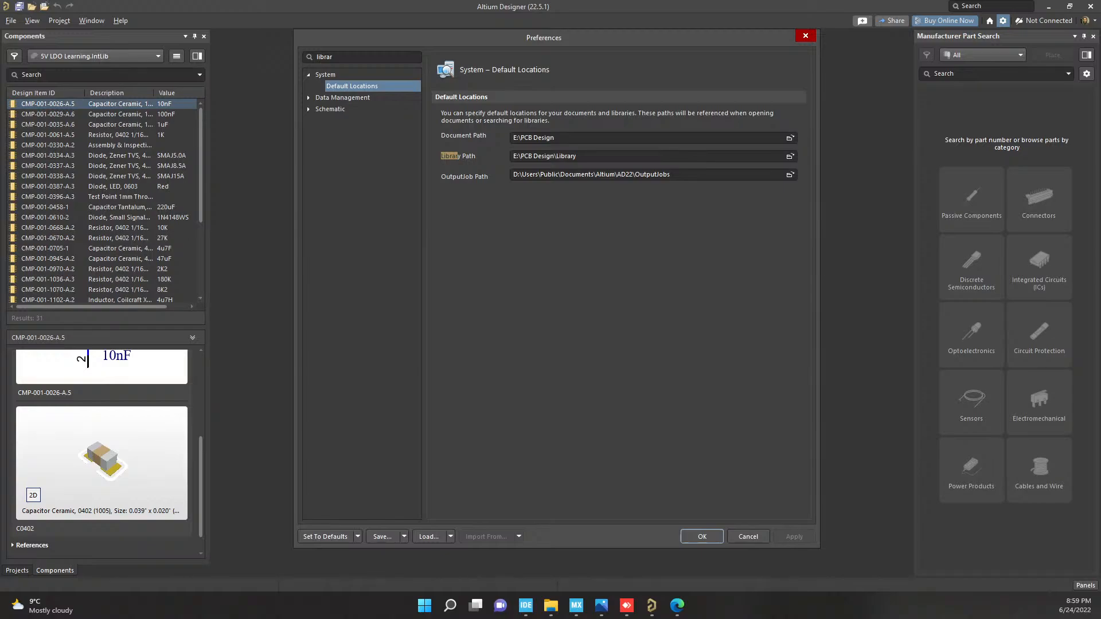
Browse the default document path's folder without choosing a new one, and close the preferences
{"action": "left_click", "coordinate": [790, 138]}
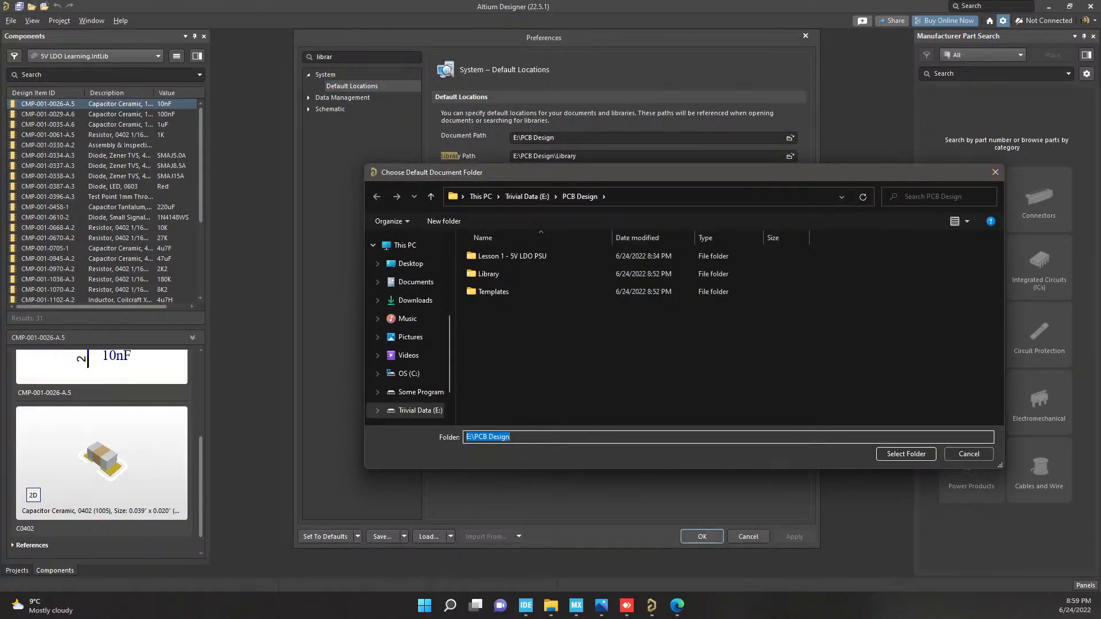
{"action": "left_click_drag", "start_coordinate": [786, 179], "coordinate": [769, 222]}
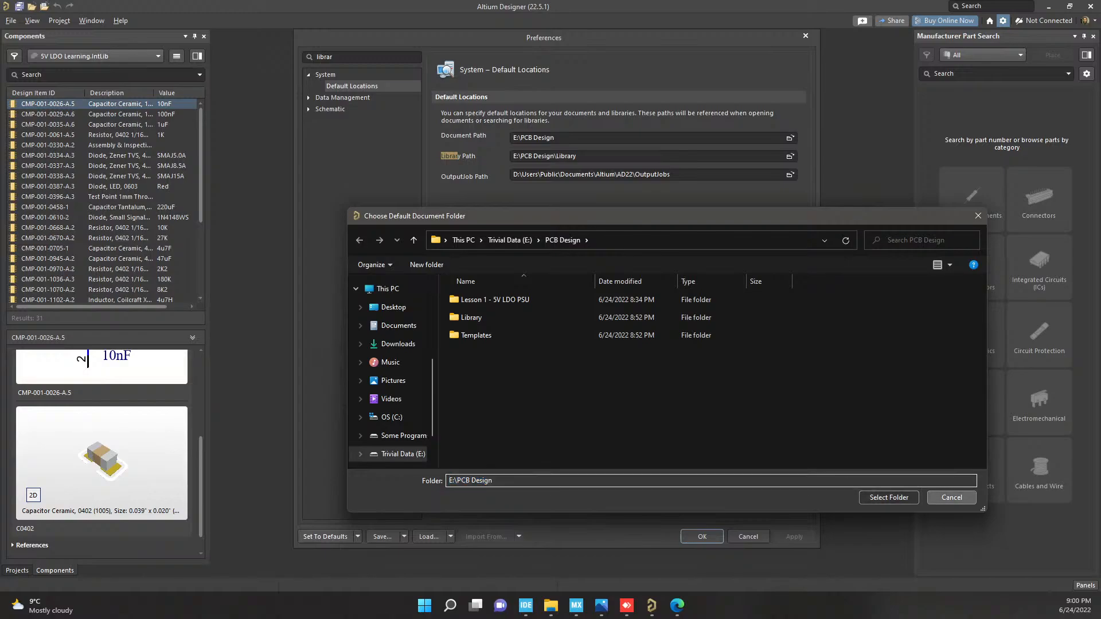
{"action": "left_click", "coordinate": [951, 498]}
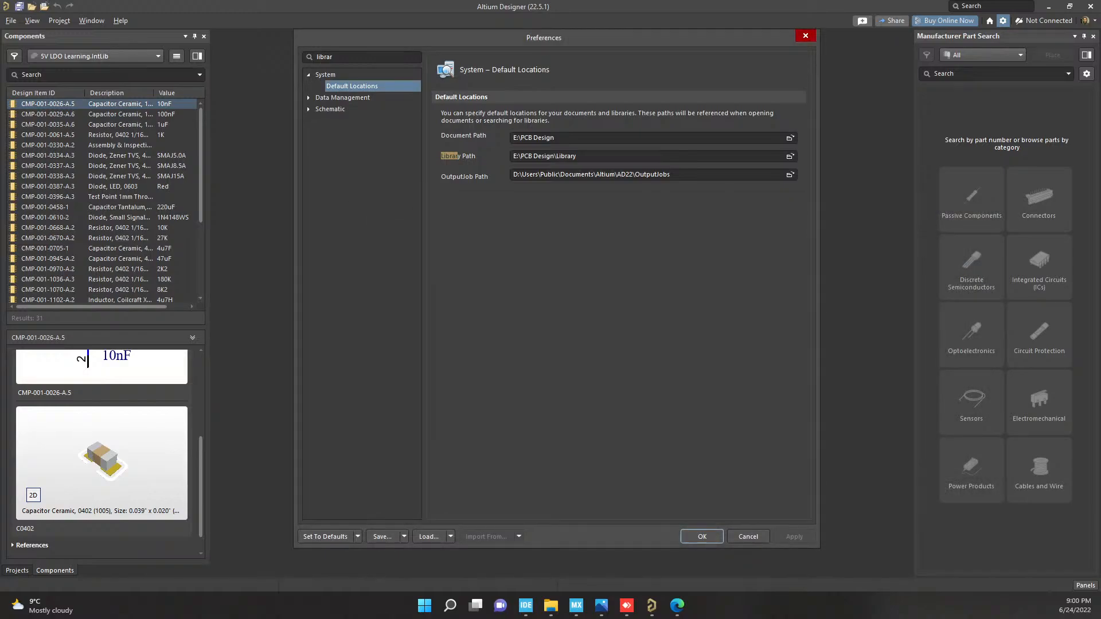
{"action": "left_click", "coordinate": [806, 35]}
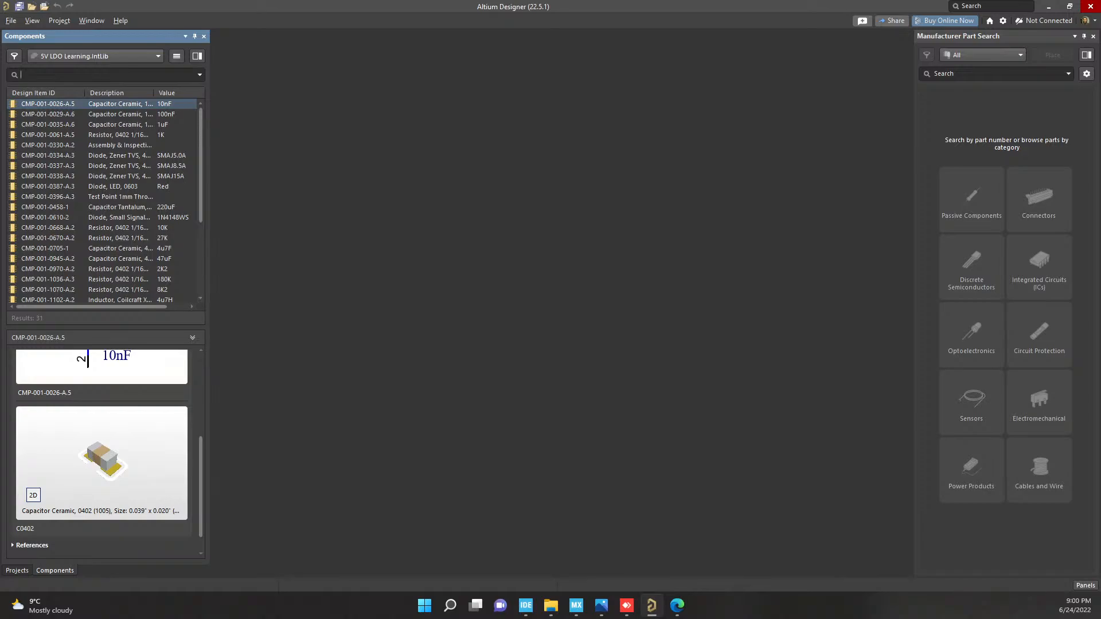
Expand the compiled libraries in the Lesson 1 - 5V LDO PSU project tree and save the project
{"action": "left_click", "coordinate": [16, 571]}
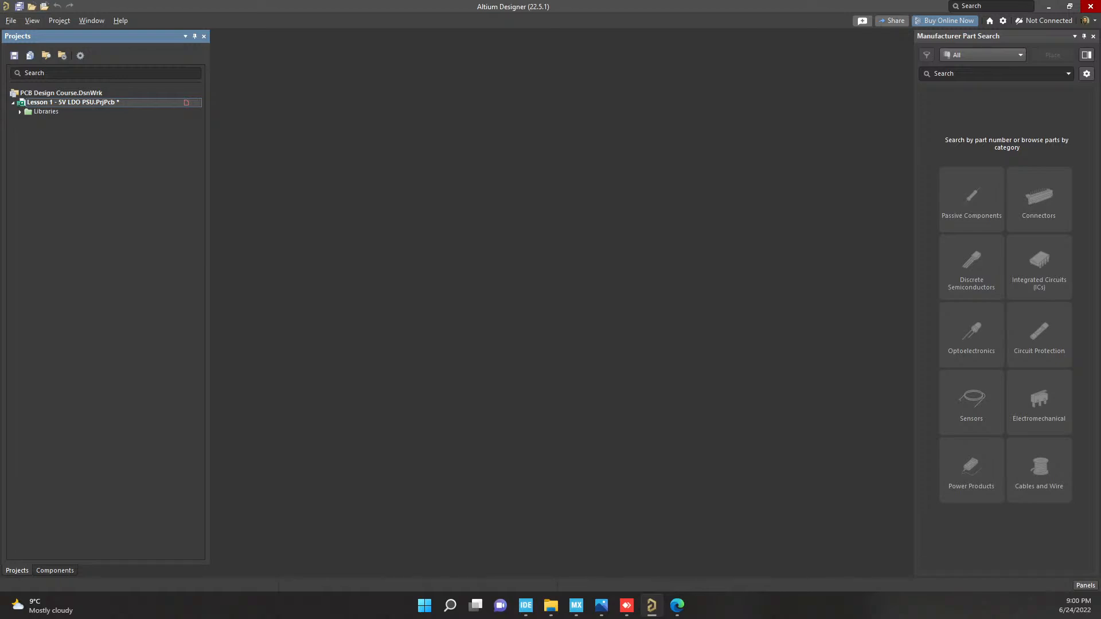
{"action": "left_click", "coordinate": [19, 112]}
{"action": "left_click", "coordinate": [27, 121]}
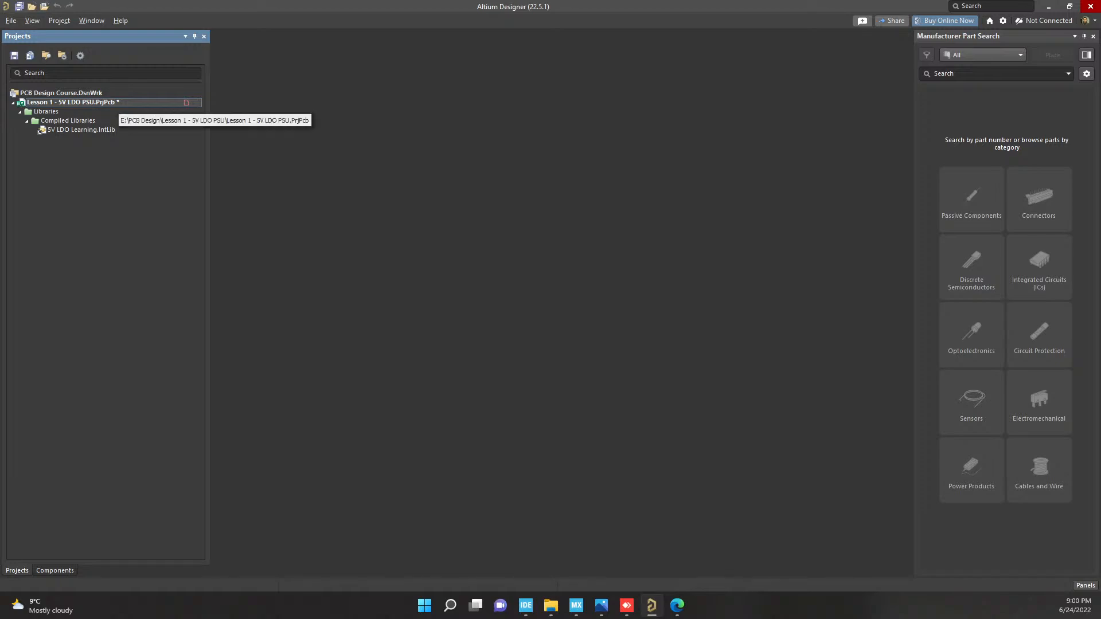
{"action": "right_click", "coordinate": [118, 103]}
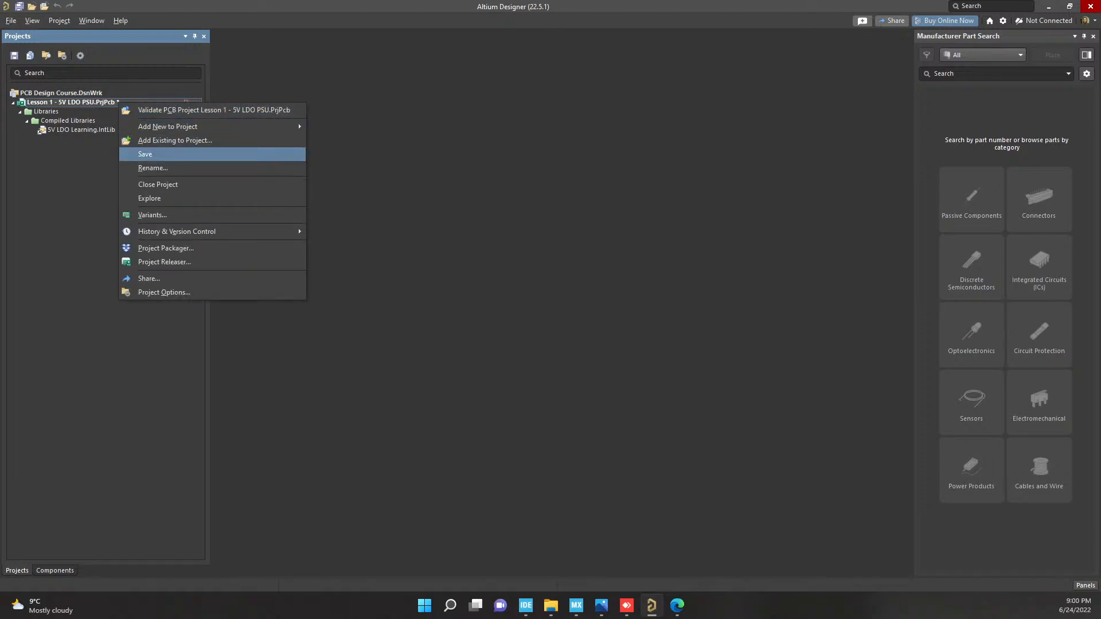
{"action": "left_click", "coordinate": [144, 153]}
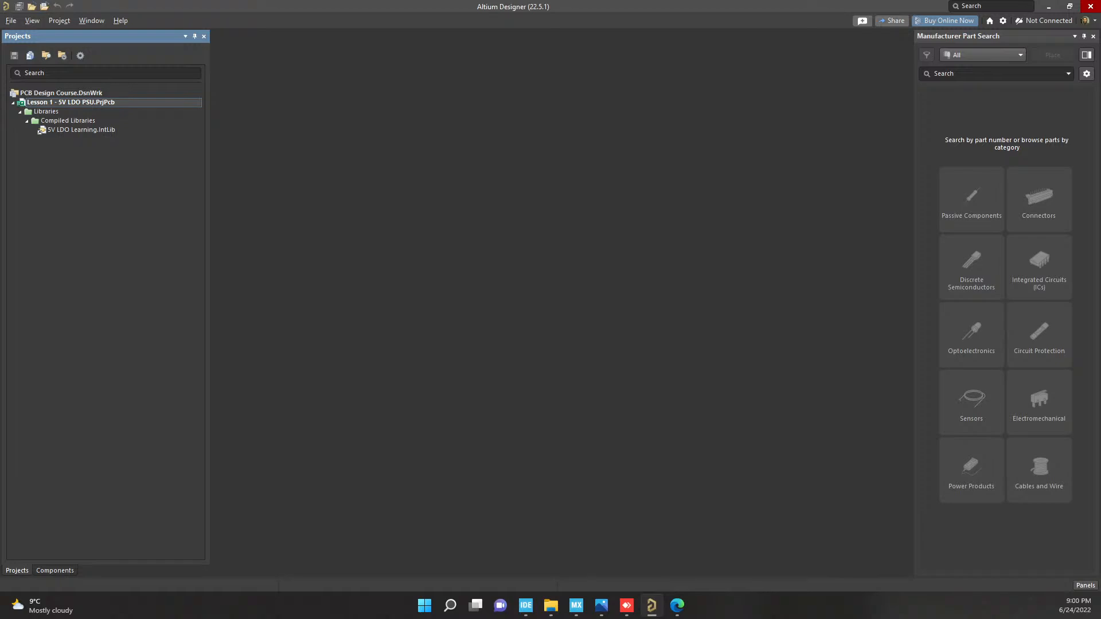
Add a new schematic document to the Lesson 1 - 5V LDO PSU project
{"action": "right_click", "coordinate": [79, 102]}
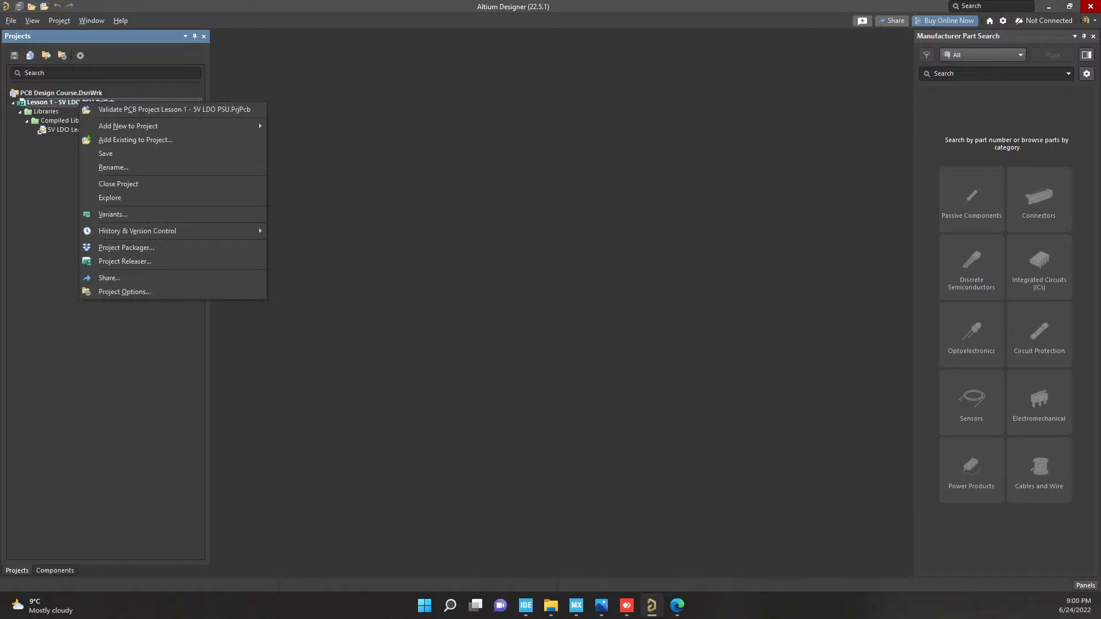
{"action": "right_click", "coordinate": [64, 95]}
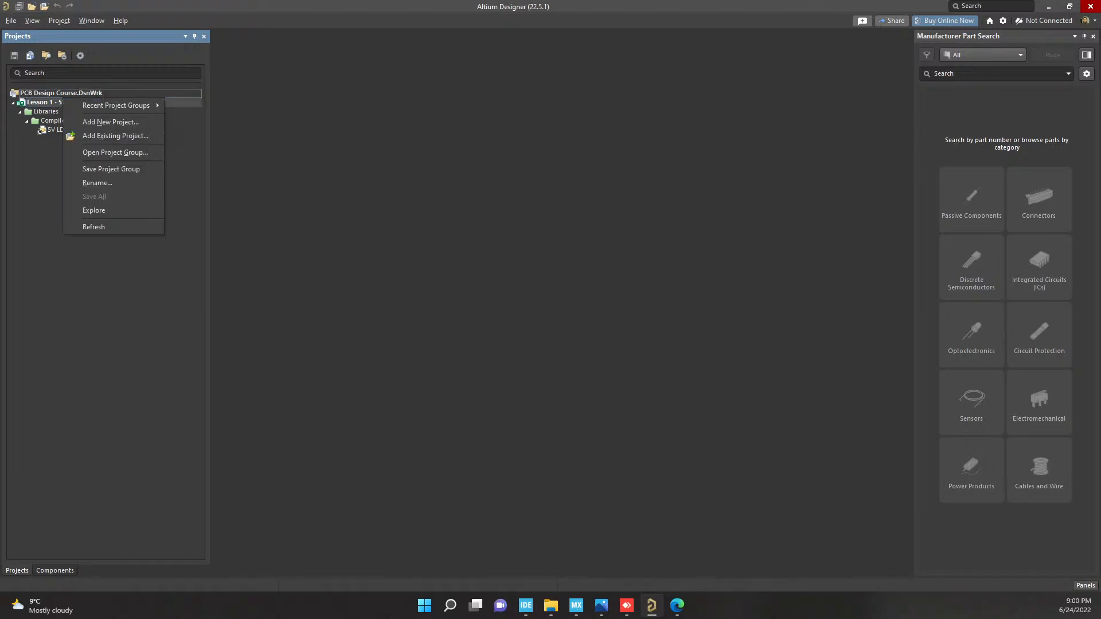
{"action": "left_click", "coordinate": [63, 102]}
{"action": "right_click", "coordinate": [55, 103]}
{"action": "mouse_move", "coordinate": [103, 128]}
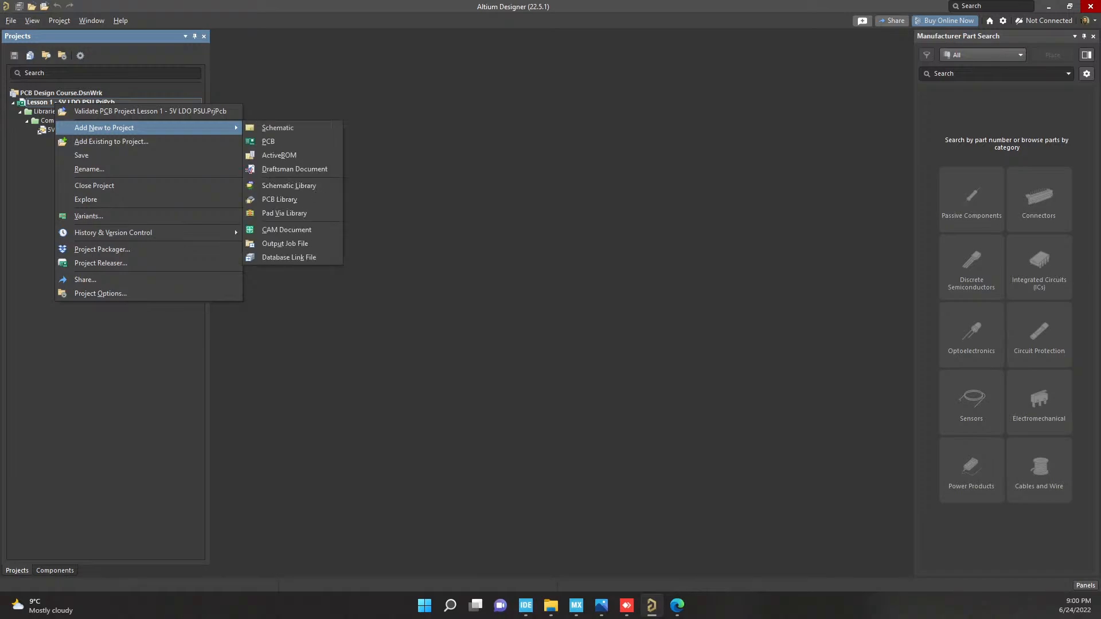
{"action": "left_click", "coordinate": [278, 128]}
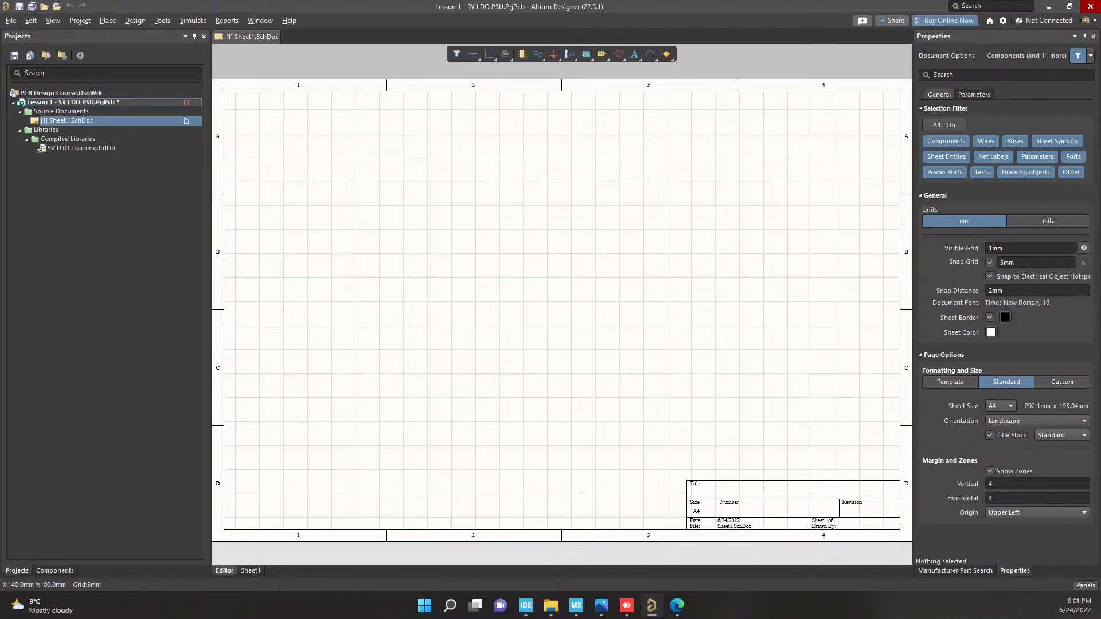
Apply the Schematic Template - A4 (Course) page template to just this schematic document, without updating any parameters
{"action": "middle_click_drag", "start_coordinate": [548, 302], "coordinate": [548, 302]}
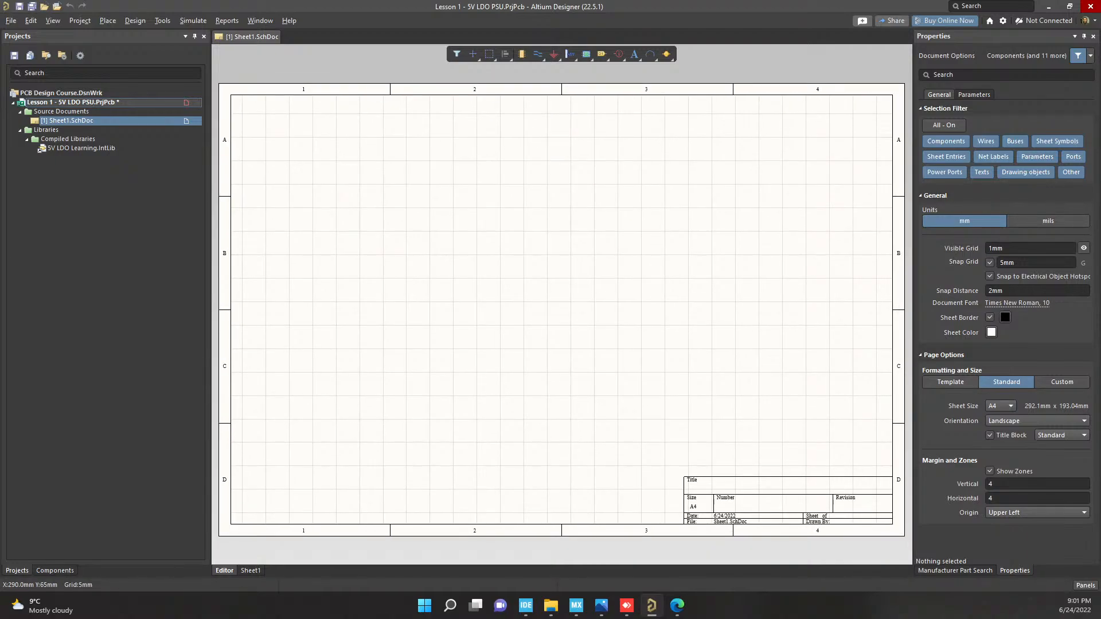
{"action": "left_click", "coordinate": [950, 382]}
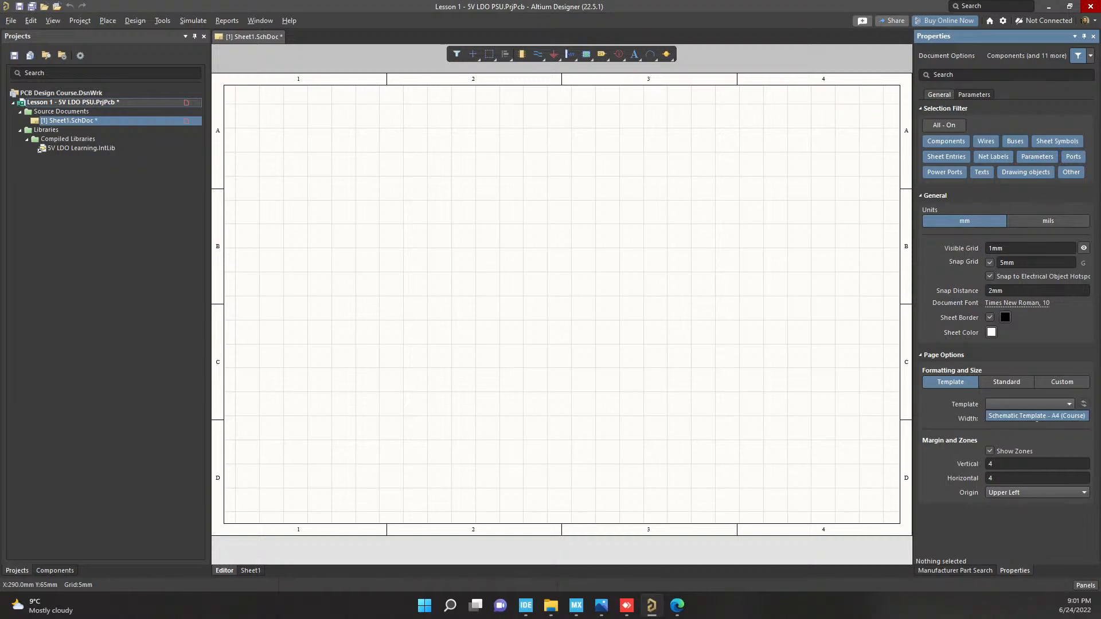
{"action": "left_click", "coordinate": [1036, 415]}
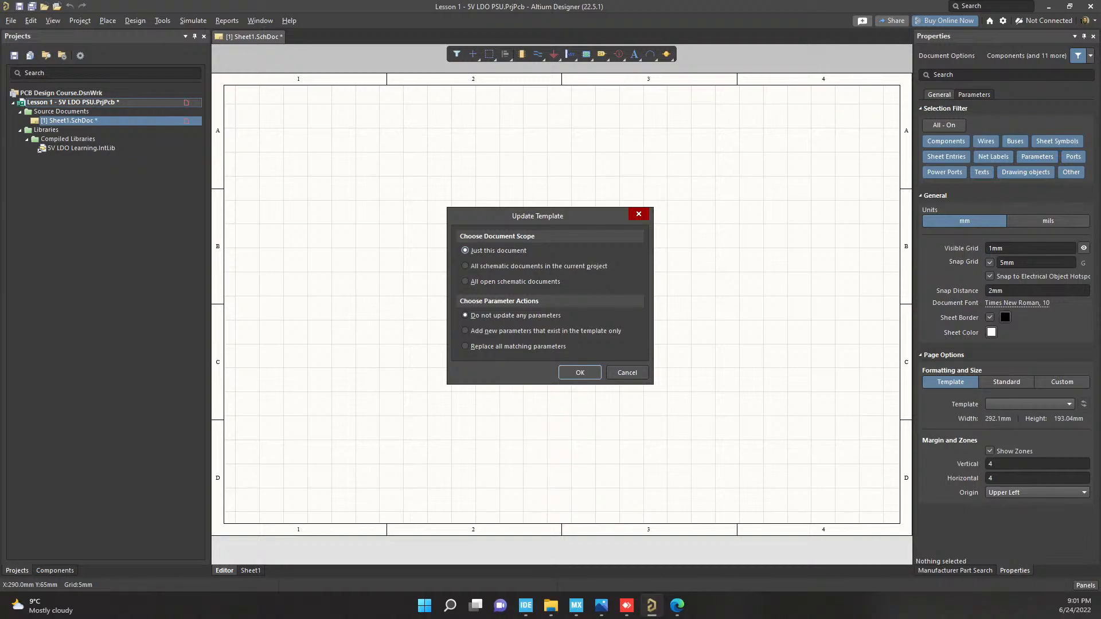
{"action": "left_click", "coordinate": [465, 265]}
{"action": "left_click", "coordinate": [465, 250]}
{"action": "left_click", "coordinate": [465, 265]}
{"action": "left_click", "coordinate": [465, 250]}
{"action": "key", "text": "Return"}
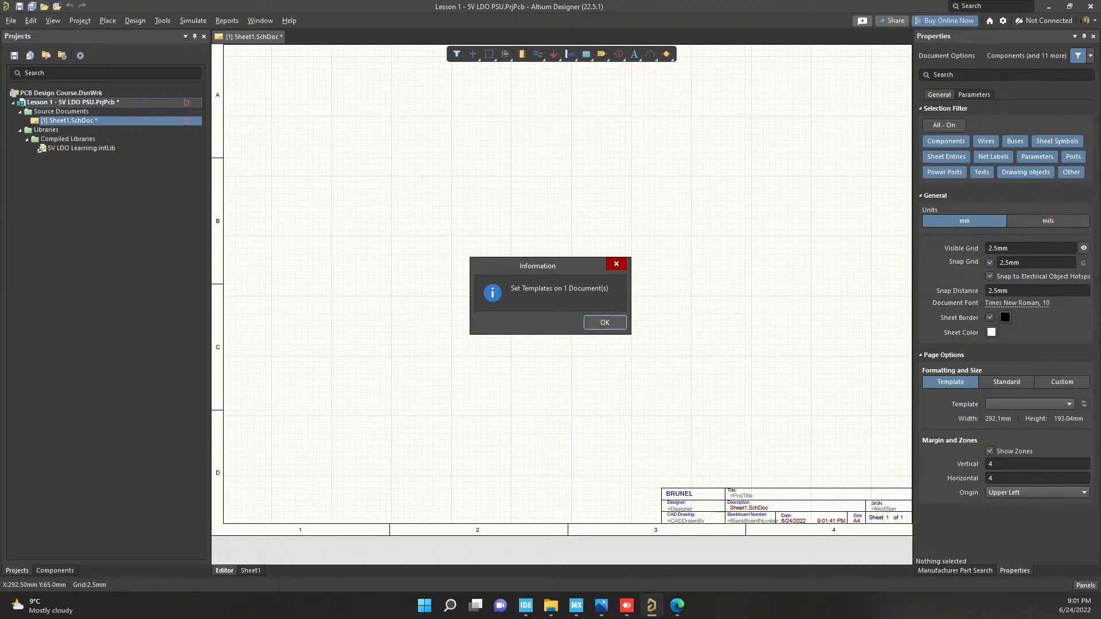
{"action": "key", "text": "Return"}
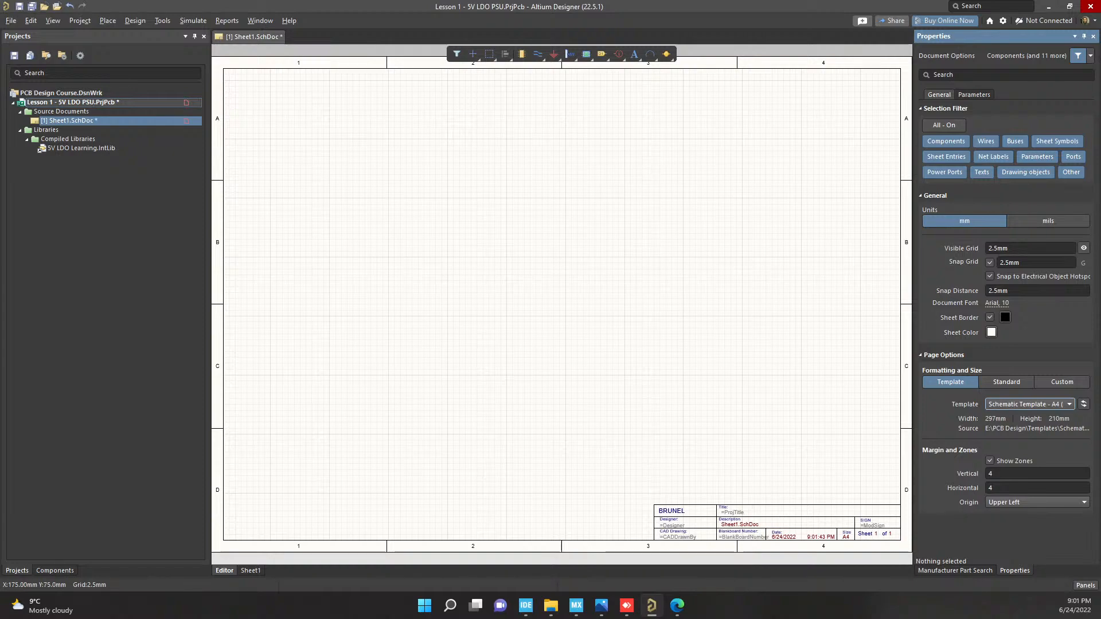
{"action": "right_click_drag", "start_coordinate": [682, 376], "coordinate": [605, 214]}
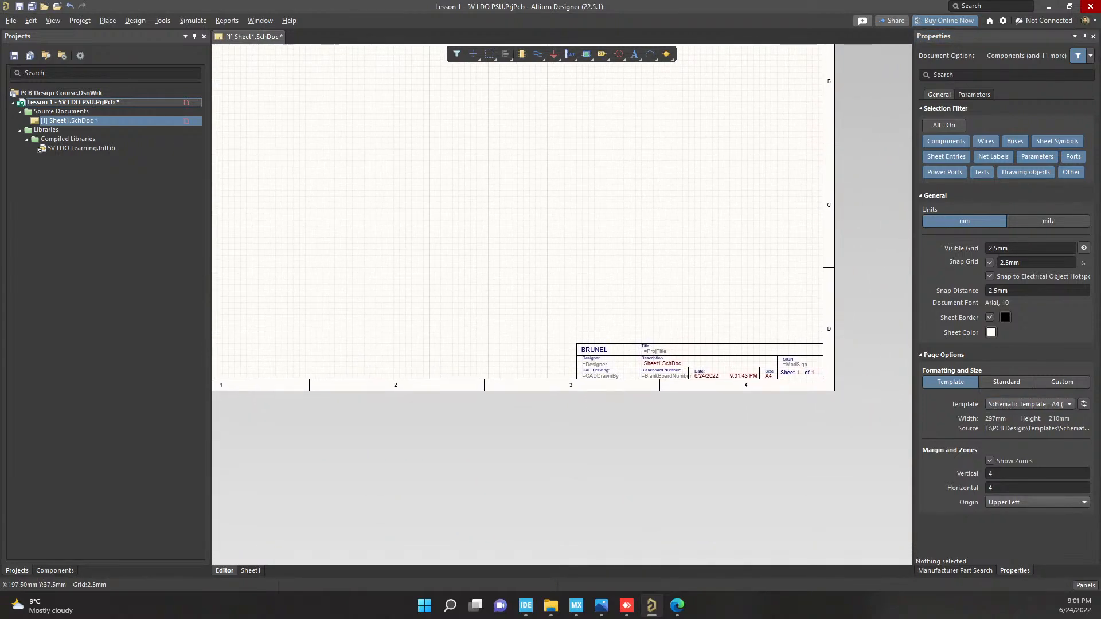
{"action": "key", "text": "ctrl+Page_Down"}
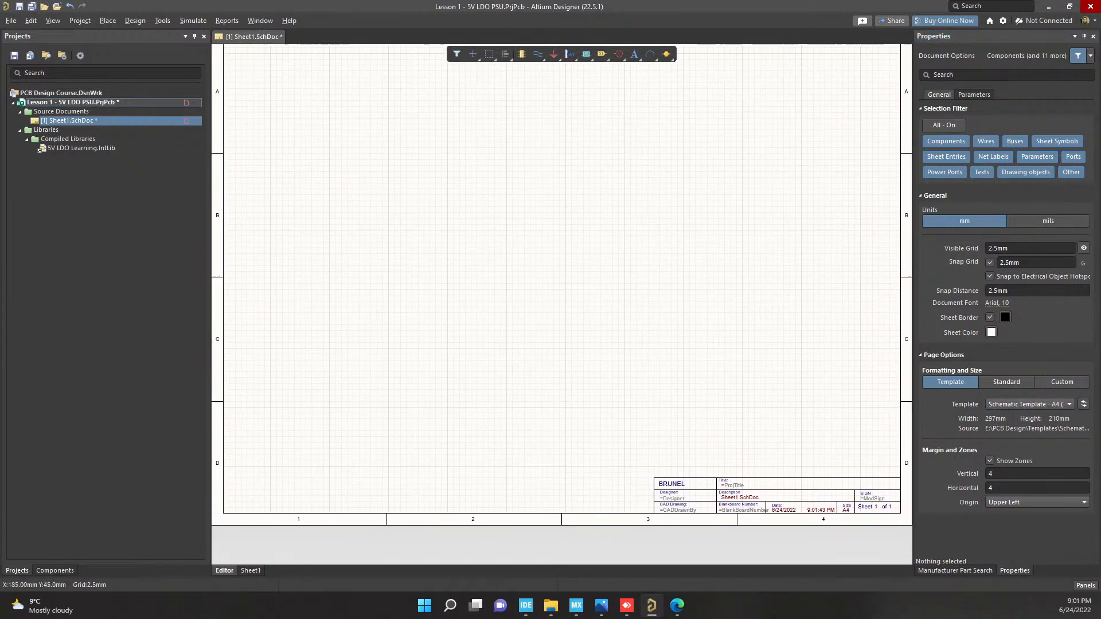
{"action": "mouse_move", "coordinate": [682, 416]}
{"action": "right_mouse_down"}
{"action": "mouse_move", "coordinate": [675, 426]}
{"action": "mouse_move", "coordinate": [675, 416]}
{"action": "right_mouse_up"}
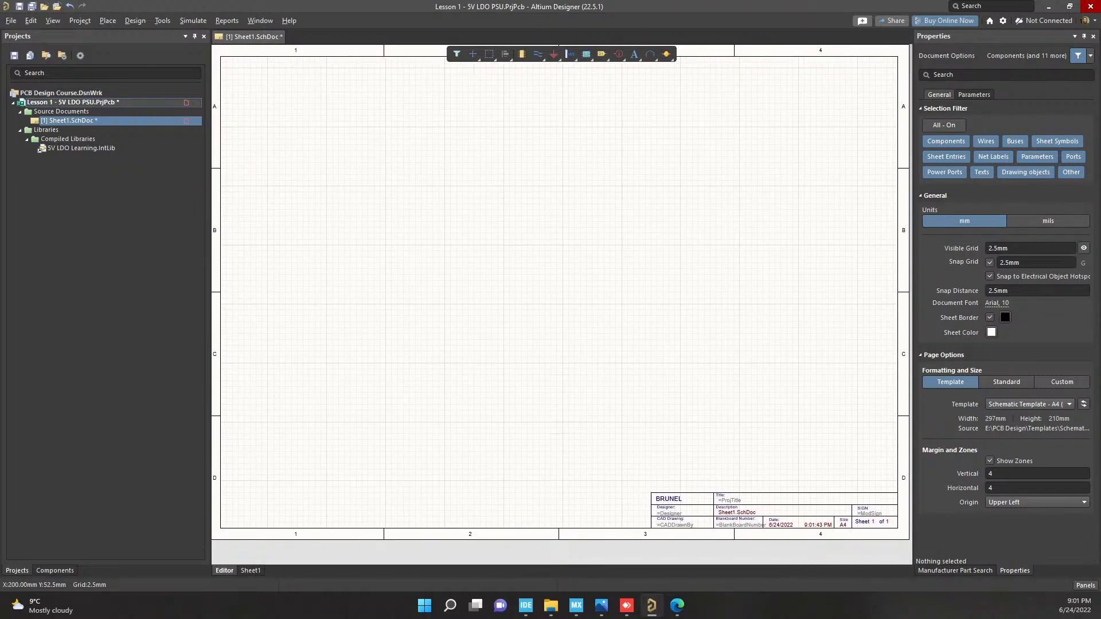
{"action": "middle_click_drag", "start_coordinate": [679, 428], "coordinate": [679, 433]}
{"action": "right_click_drag", "start_coordinate": [807, 514], "coordinate": [807, 527]}
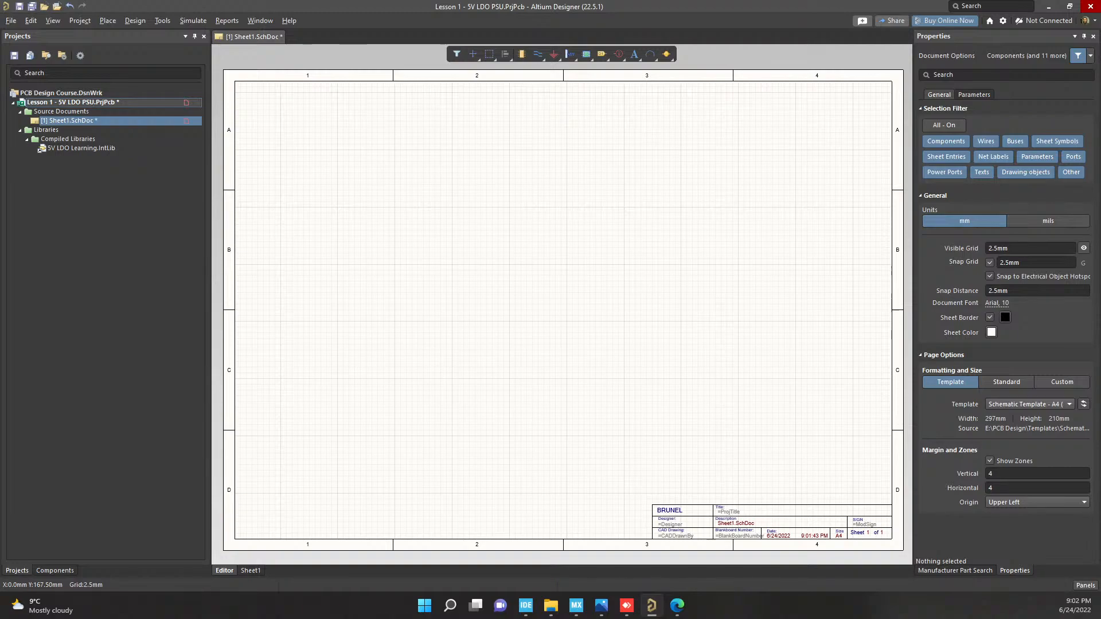
Save the Lesson 1 - 5V LDO PSU project, naming its new schematic sheet Power in the project folder
{"action": "right_click", "coordinate": [37, 103]}
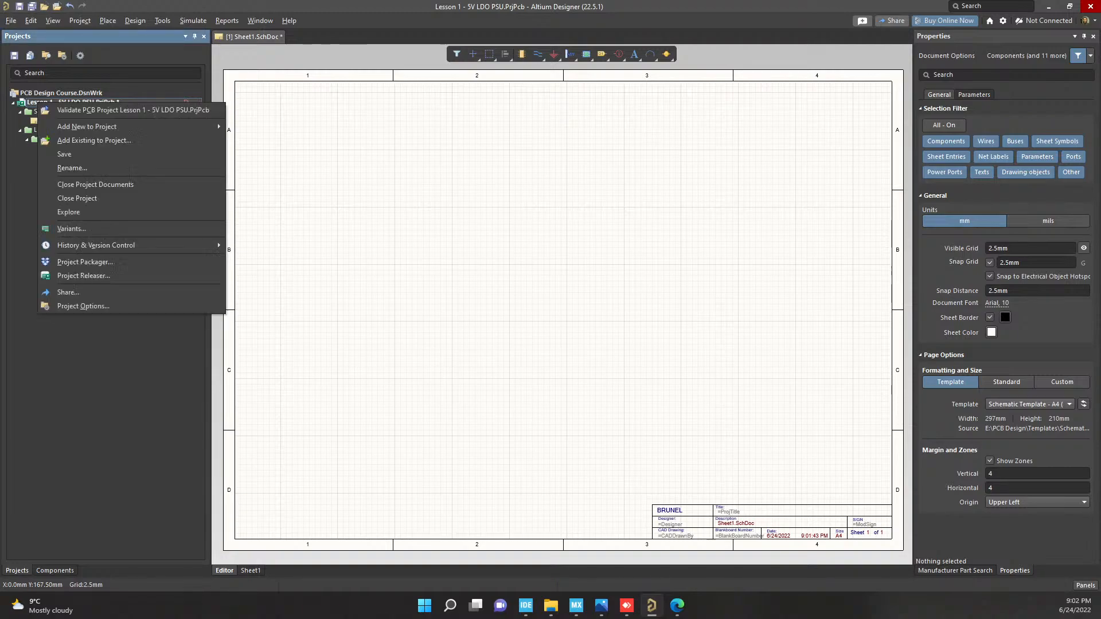
{"action": "left_click", "coordinate": [65, 154]}
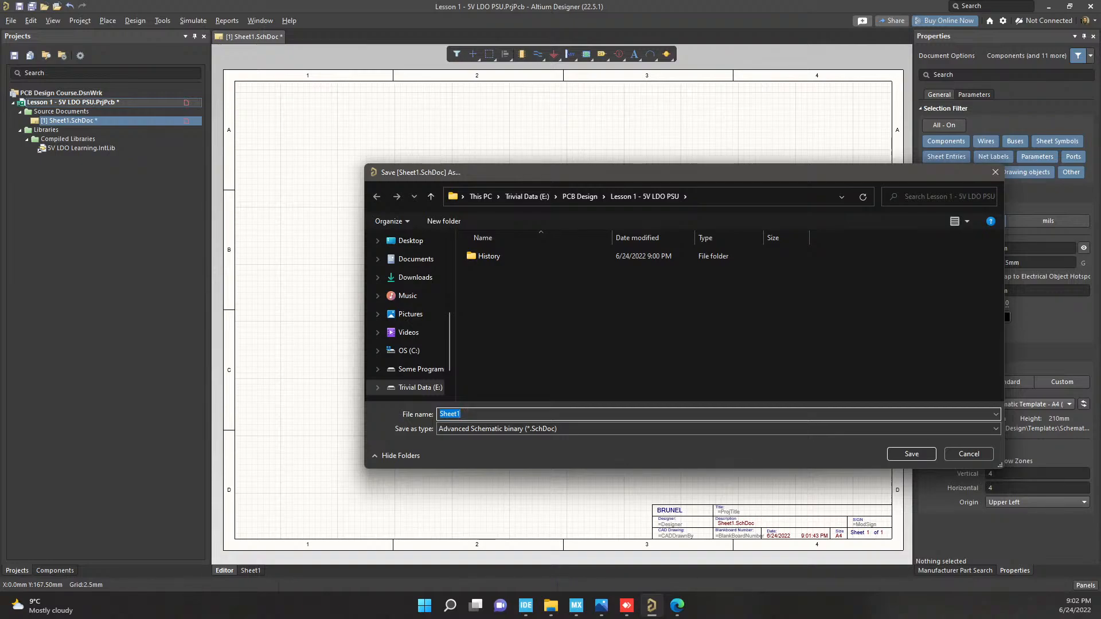
{"action": "type", "text": "Power"}
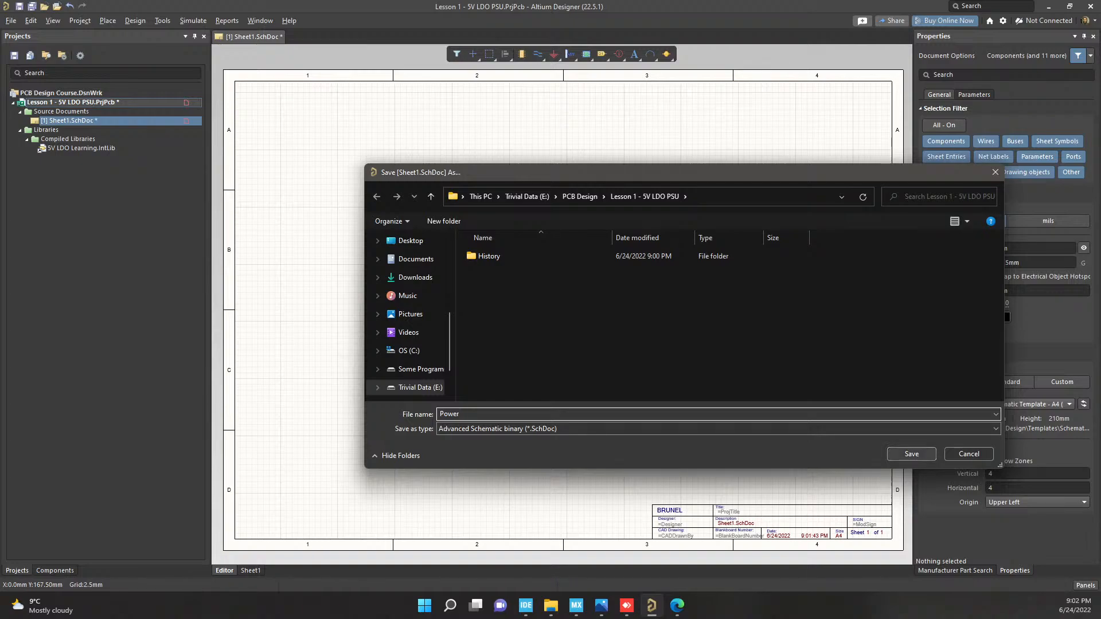
{"action": "key", "text": "Return"}
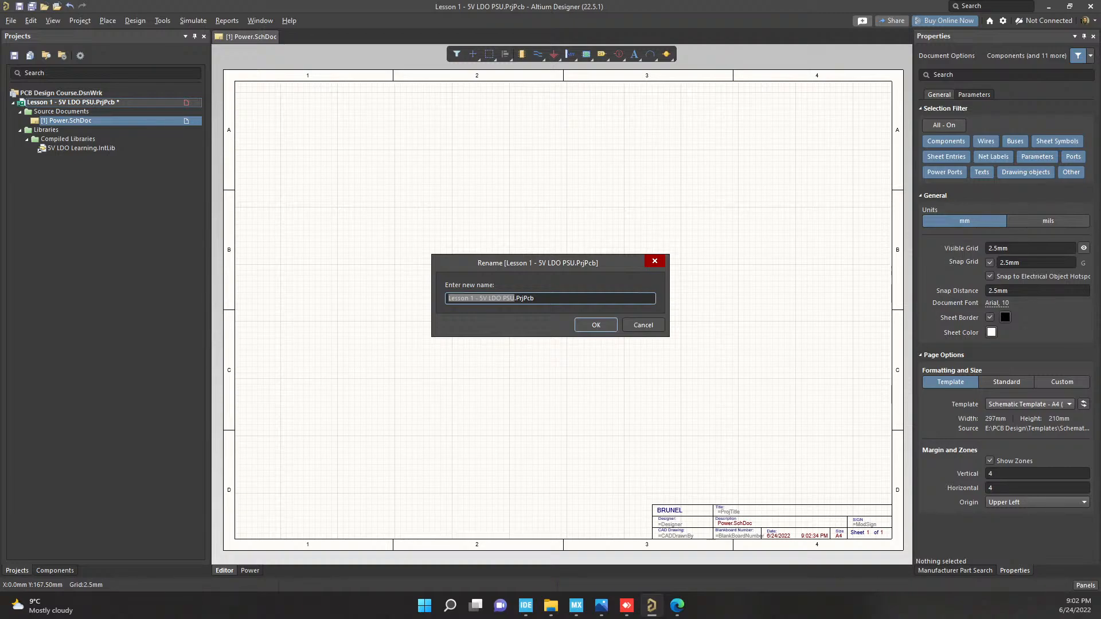
Rename the project file as 5V LDO PSU.PrjPcb, removing the lesson prefix from its name
{"action": "left_click", "coordinate": [514, 298]}
{"action": "key", "text": "Return"}
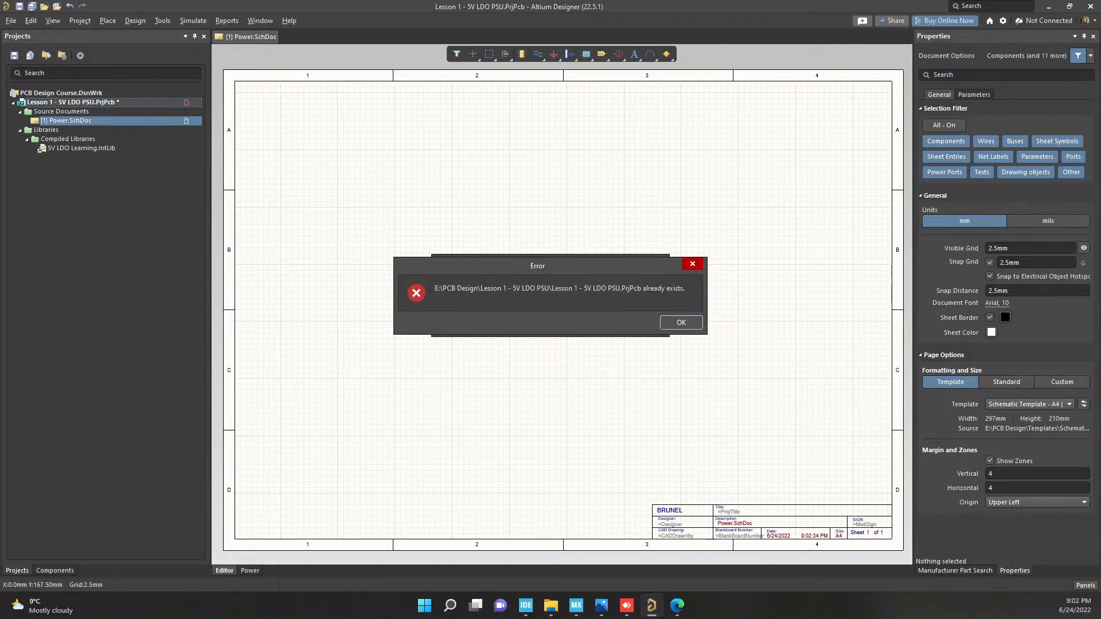
{"action": "key", "text": "Return"}
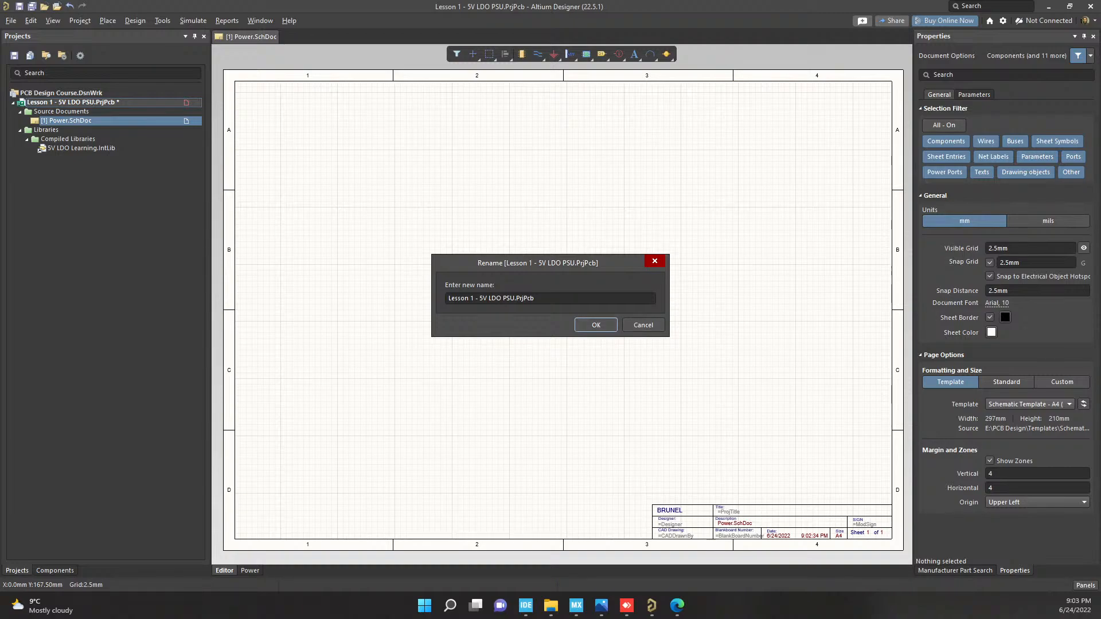
{"action": "left_click_drag", "start_coordinate": [479, 298], "coordinate": [448, 298]}
{"action": "key", "text": "Delete"}
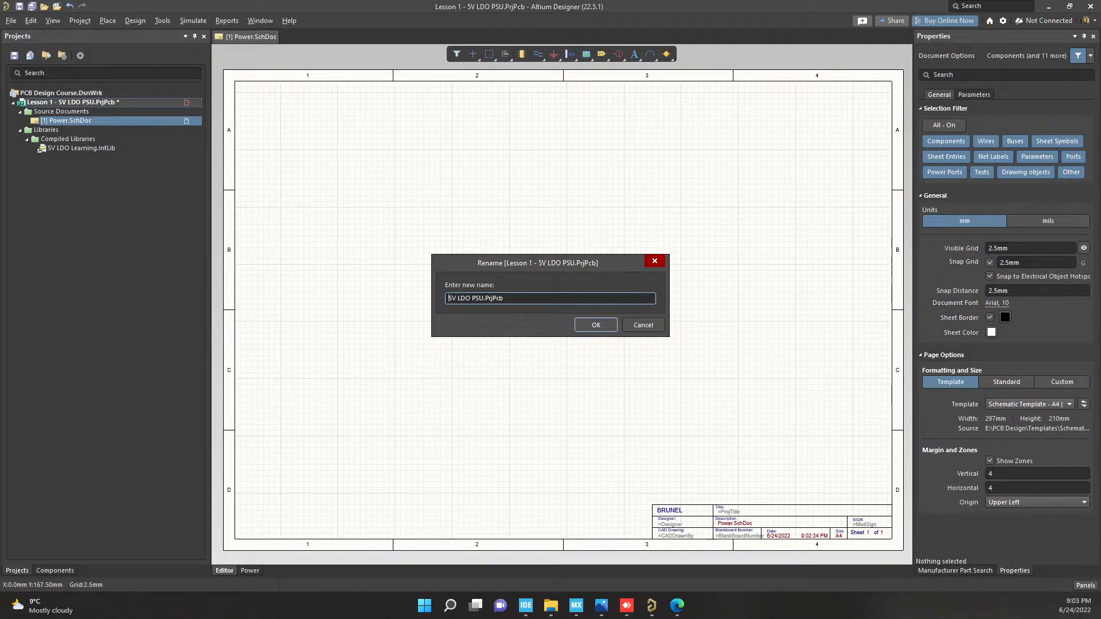
{"action": "key", "text": "Return"}
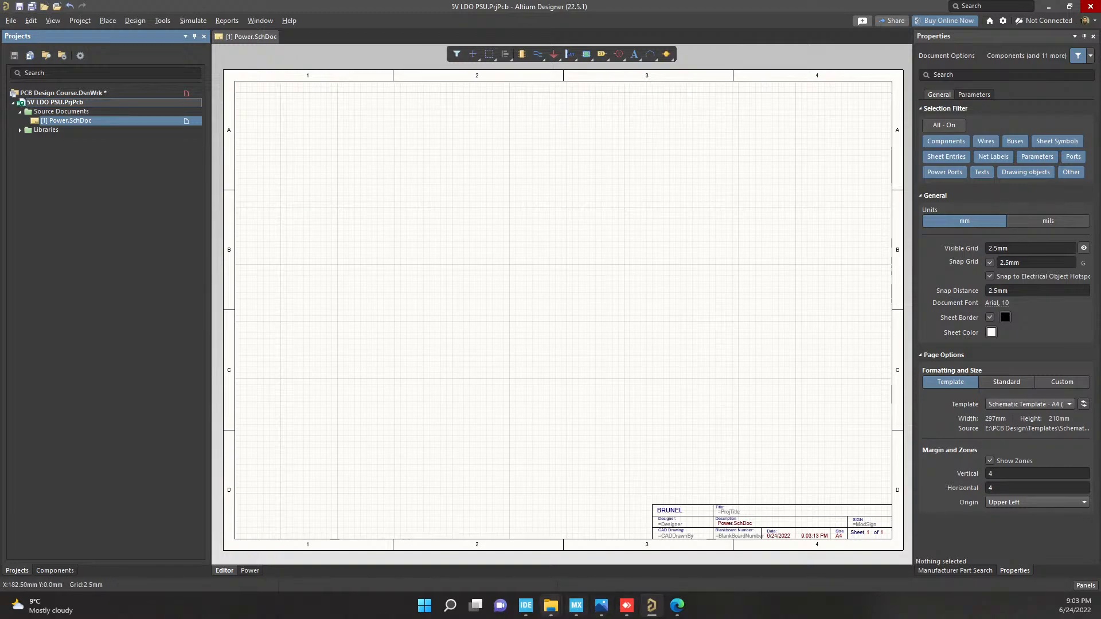
Switch to File Explorer, check the files inside the Lesson 1 - 5V LDO PSU folder and return to the PCB Design folder
{"action": "mouse_move", "coordinate": [550, 605]}
{"action": "left_click", "coordinate": [681, 540]}
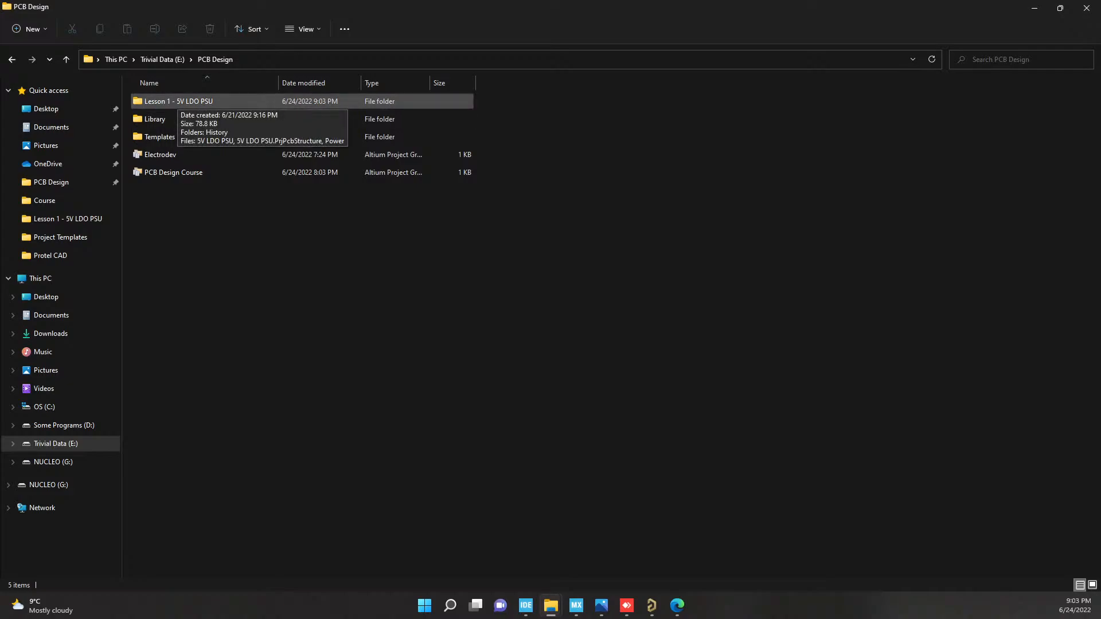
{"action": "left_click", "coordinate": [177, 101]}
{"action": "double_click", "coordinate": [177, 101]}
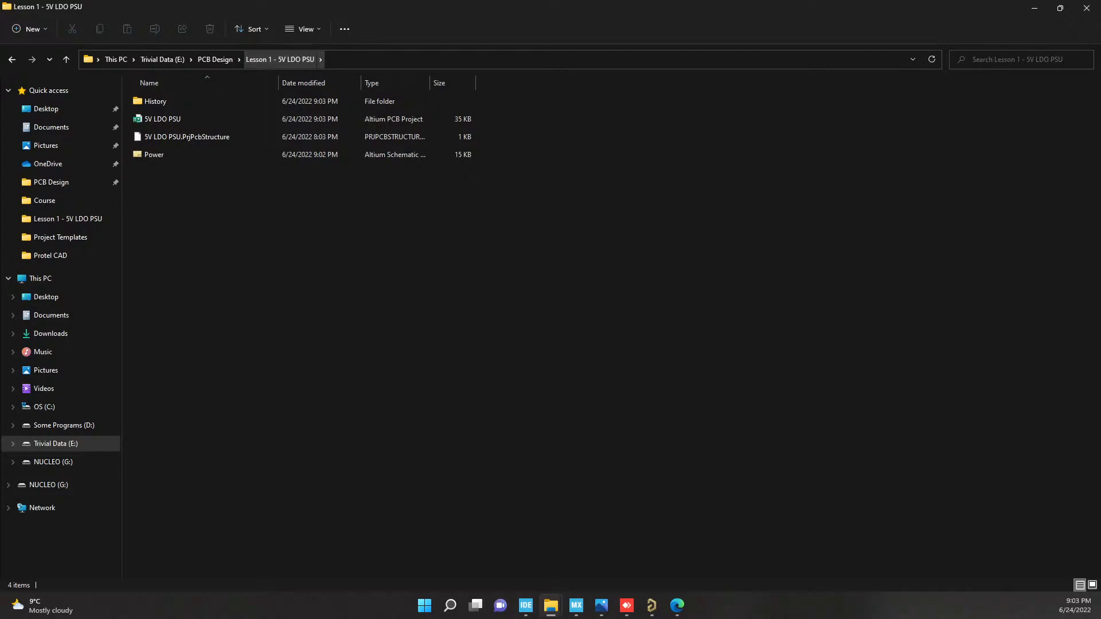
{"action": "left_click", "coordinate": [215, 59]}
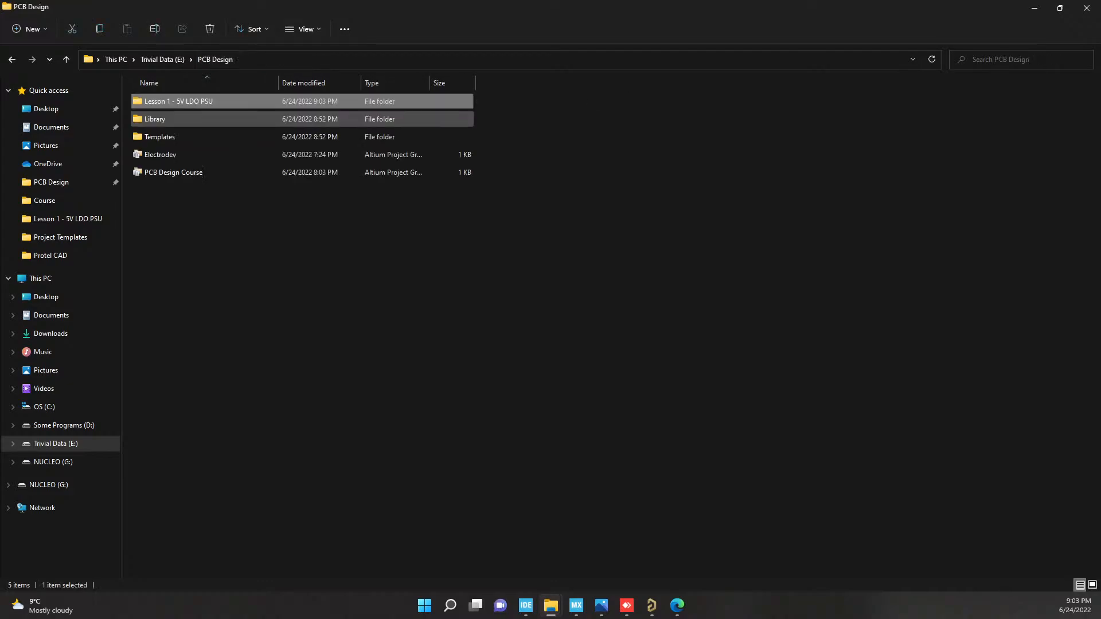
{"action": "right_click", "coordinate": [165, 101]}
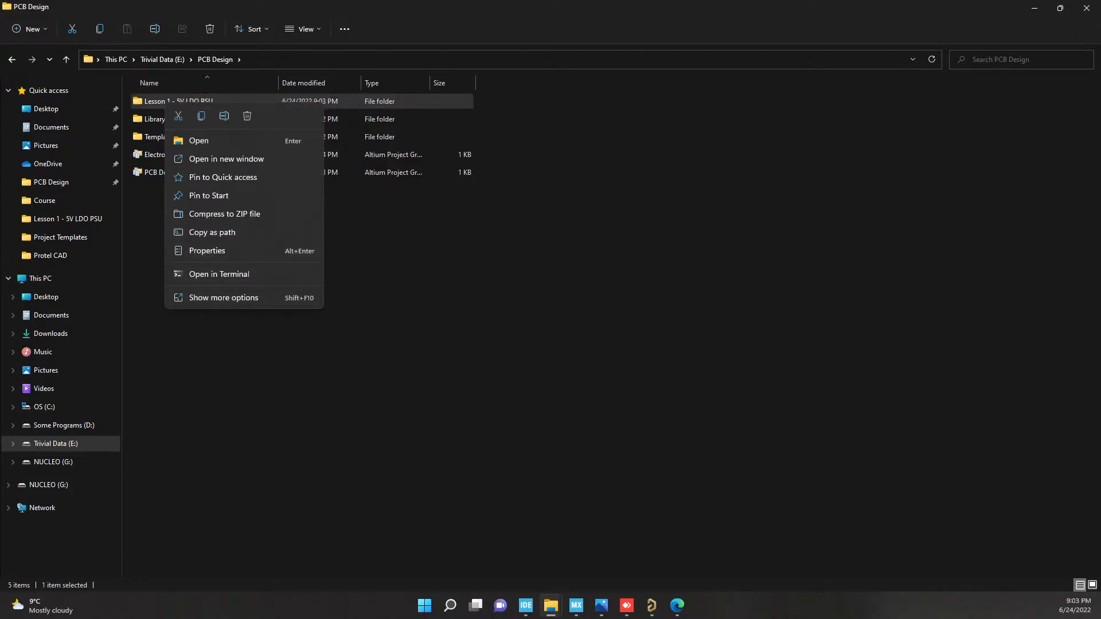
{"action": "key", "text": "Escape"}
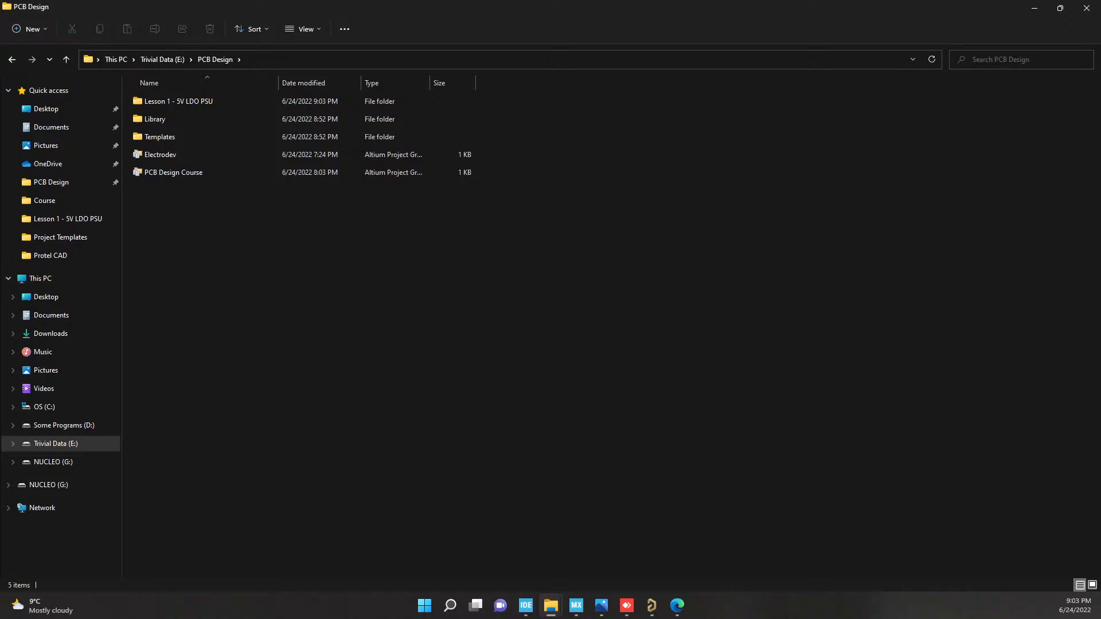
{"action": "left_click", "coordinate": [651, 605]}
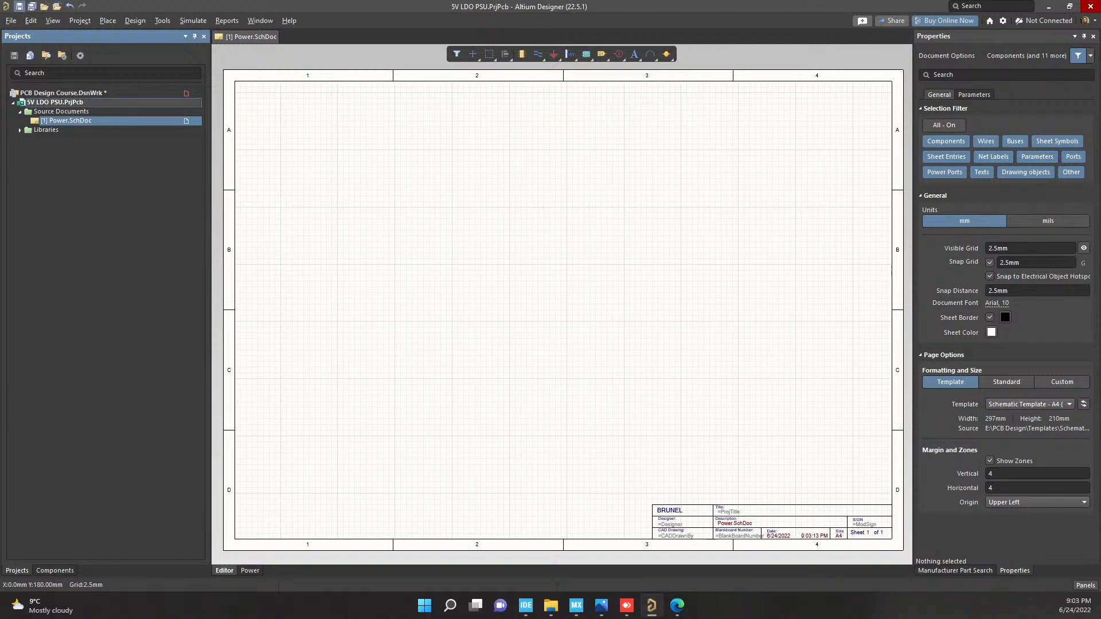
Try to rename the Lesson 1 - 5V LDO PSU folder as 5V LDO PSU in File Explorer
{"action": "mouse_move", "coordinate": [552, 606]}
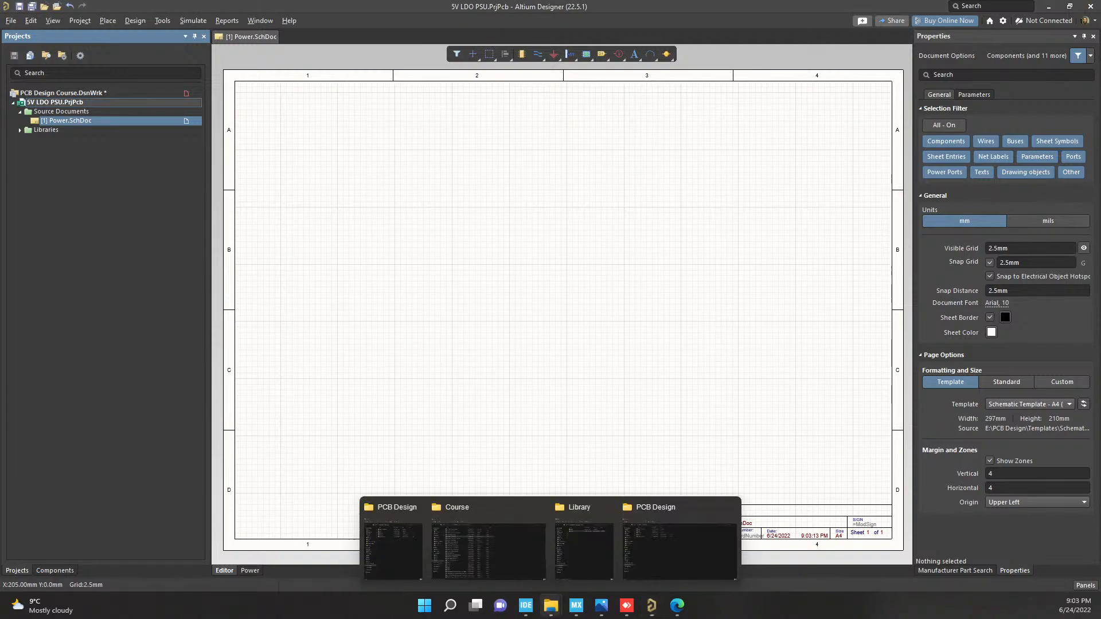
{"action": "left_click", "coordinate": [396, 531]}
{"action": "right_click", "coordinate": [173, 101]}
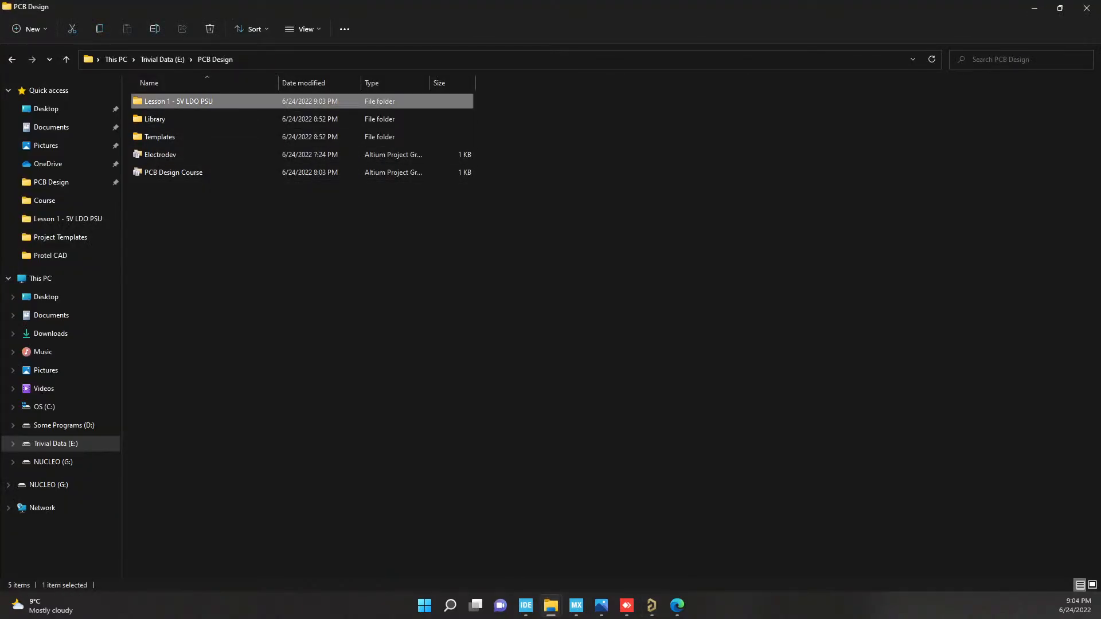
{"action": "left_click", "coordinate": [231, 296]}
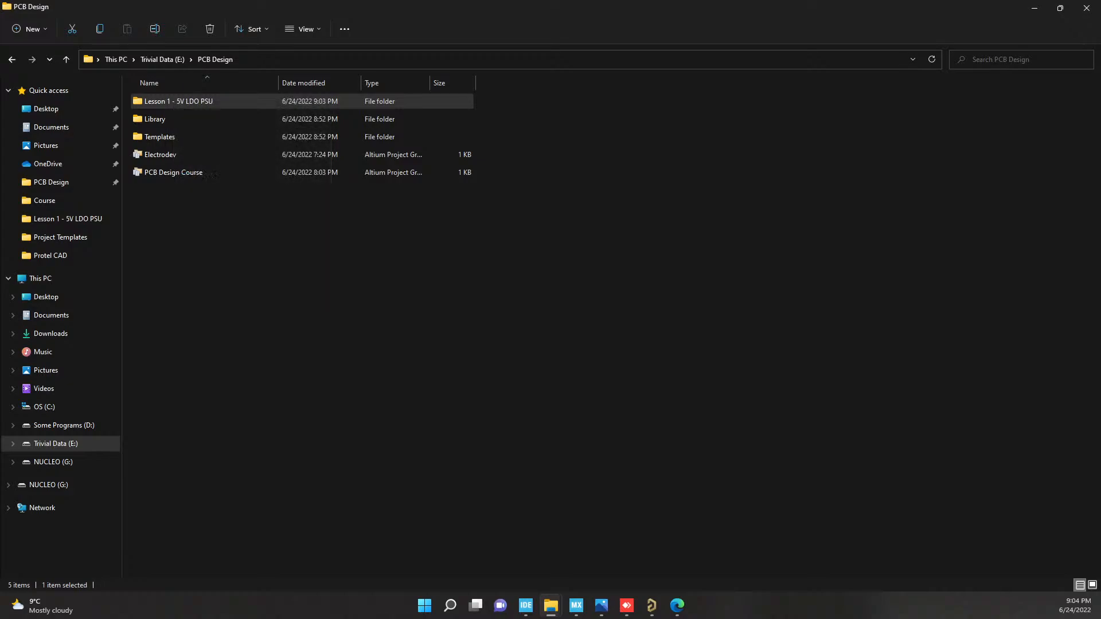
{"action": "left_click", "coordinate": [267, 565]}
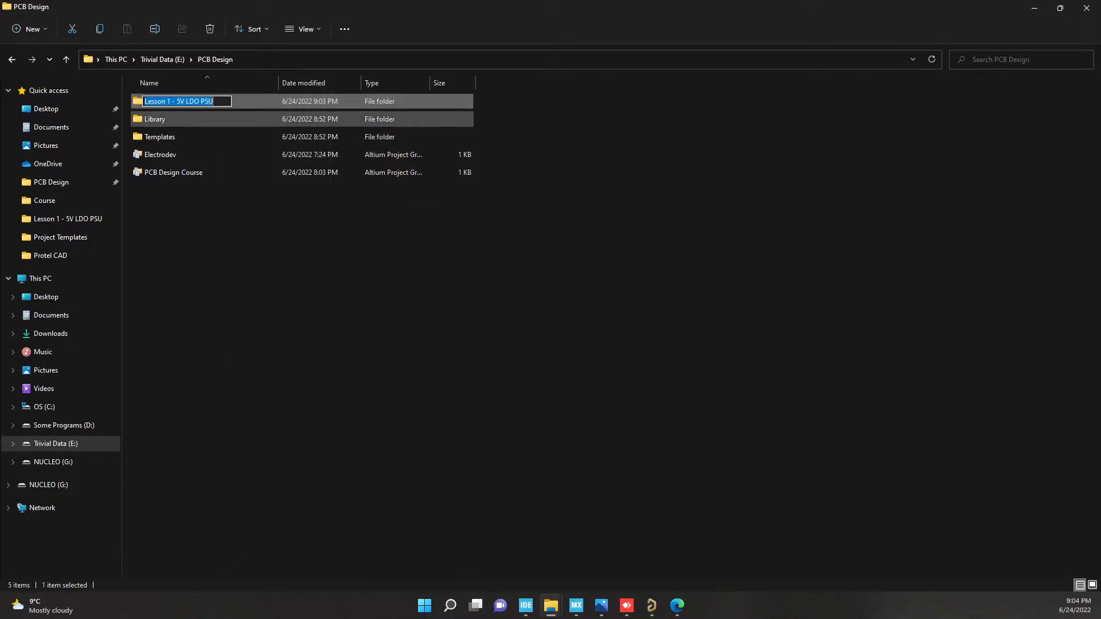
{"action": "left_click_drag", "start_coordinate": [176, 101], "coordinate": [115, 106]}
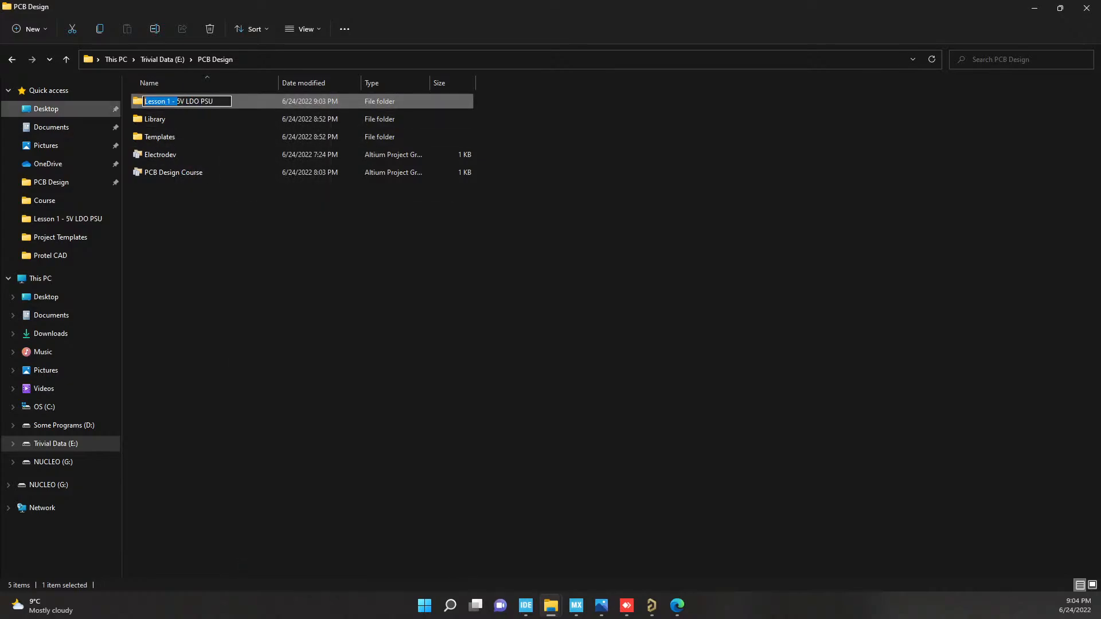
{"action": "key", "text": "BackSpace"}
{"action": "key", "text": "Return"}
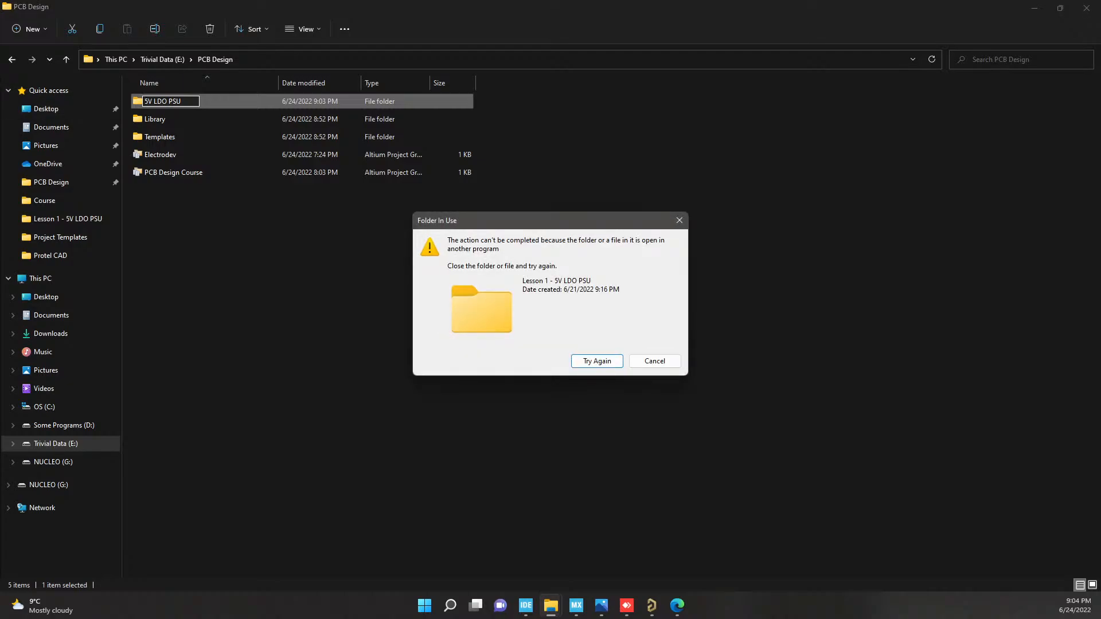
Close Altium Designer, saving the PCB Design Course workspace, and retry renaming the project folder as 5V LDO PSU
{"action": "left_click", "coordinate": [652, 605]}
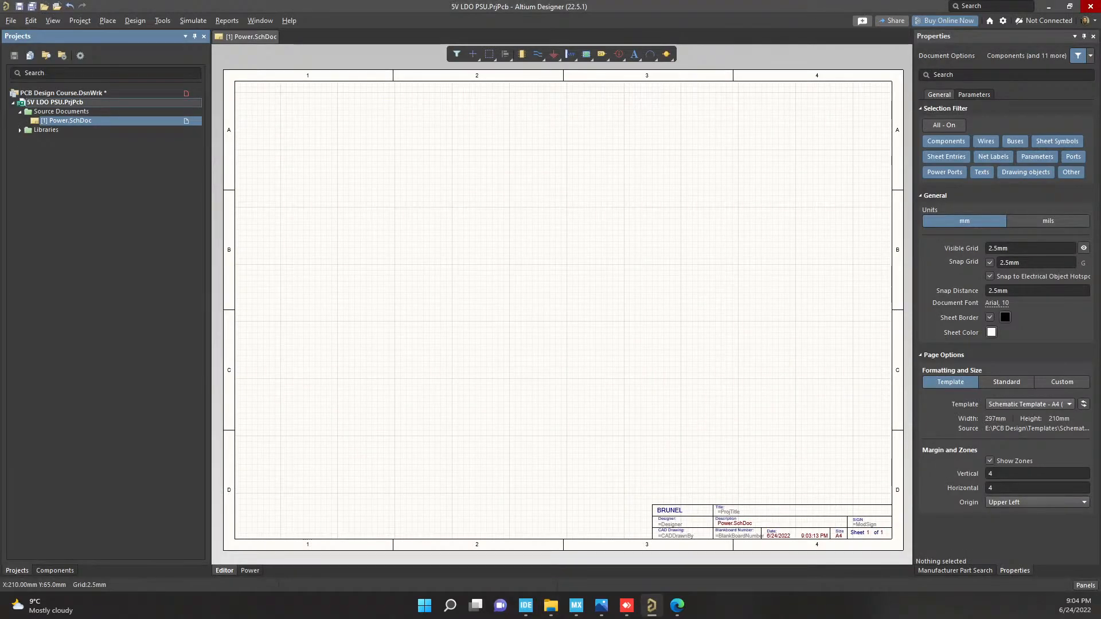
{"action": "left_click", "coordinate": [1090, 6]}
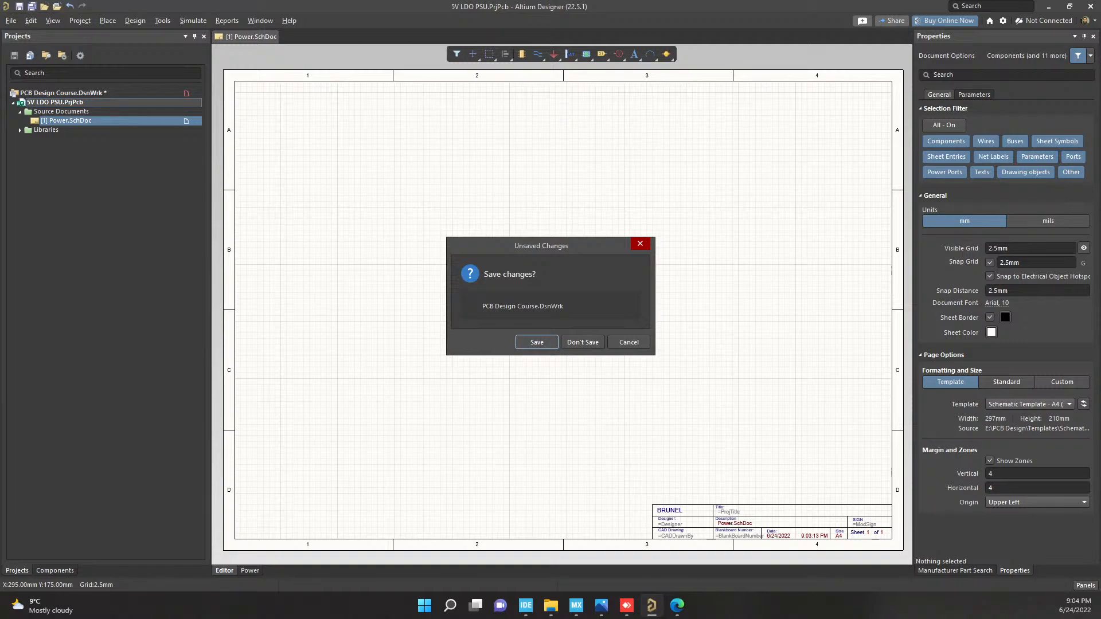
{"action": "key", "text": "Return"}
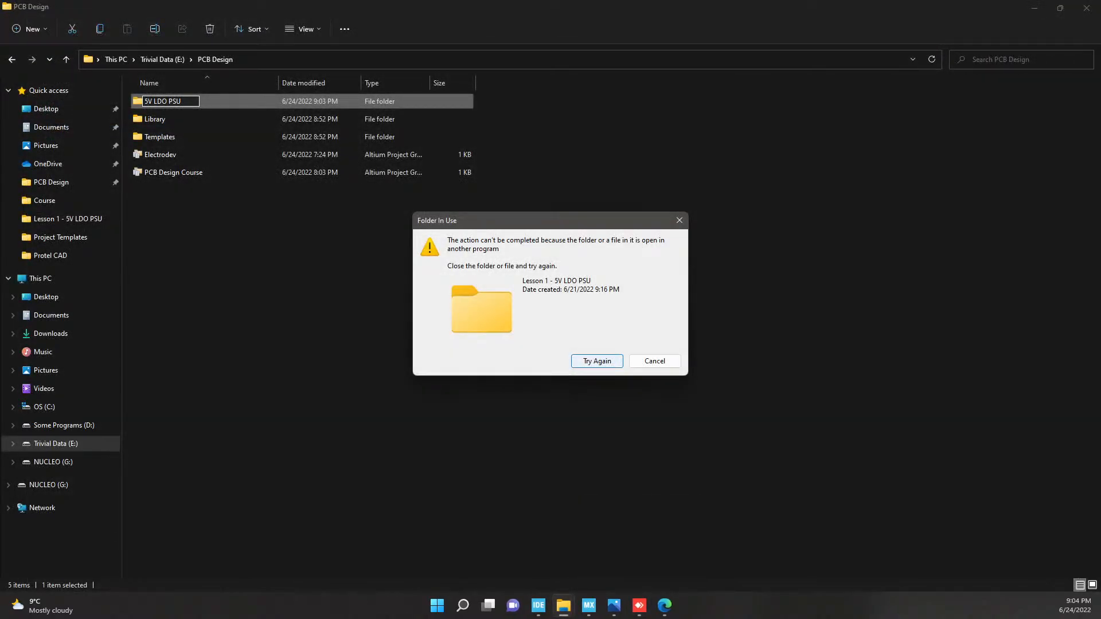
{"action": "key", "text": "Return"}
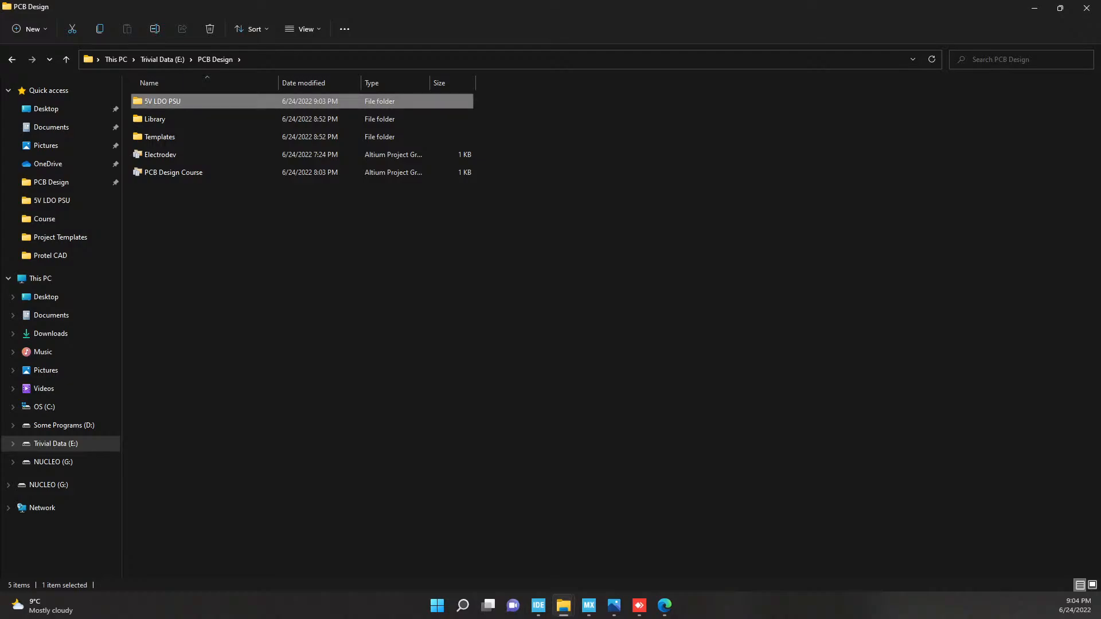
Start Altium Designer again
{"action": "key", "text": "super"}
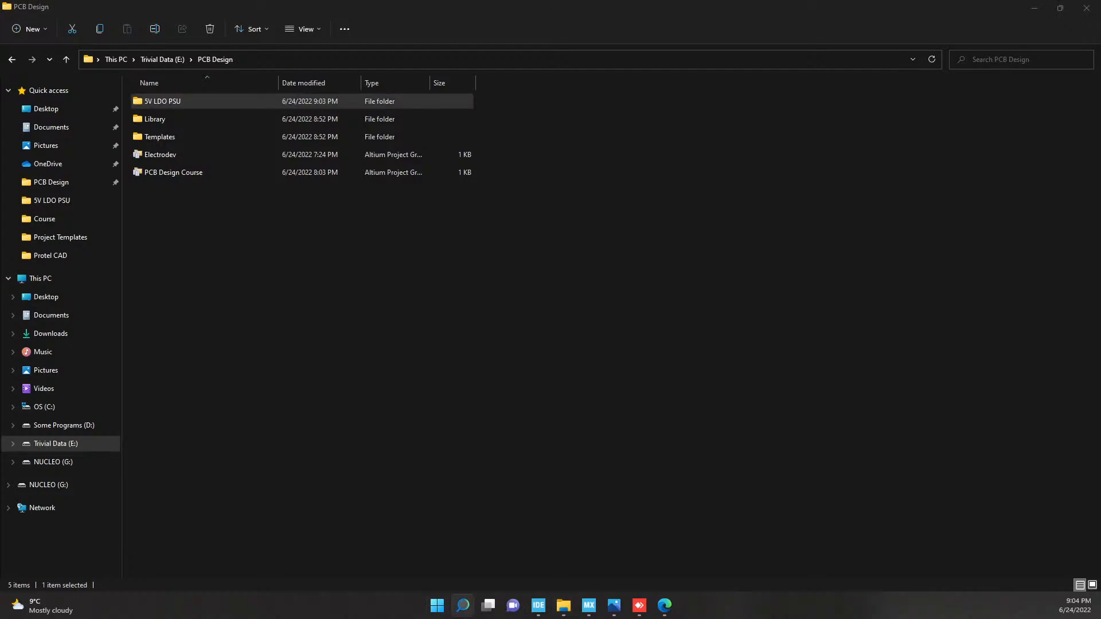
{"action": "key", "text": "Escape"}
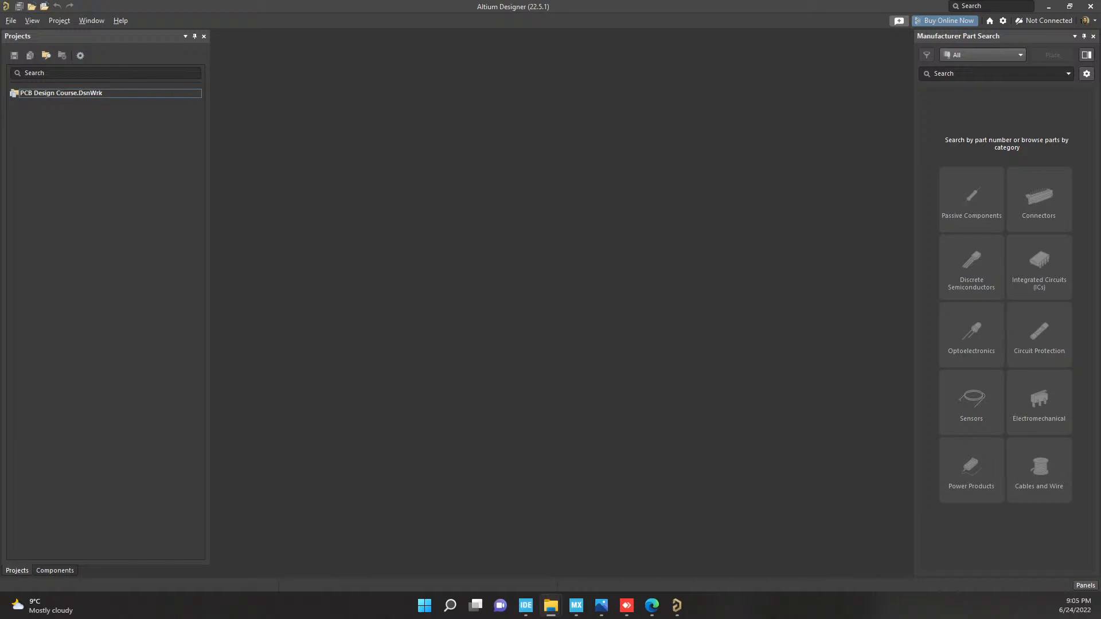
Add the existing 5V LDO PSU project to the PCB Design Course project group and close the unrelated background application
{"action": "right_click", "coordinate": [53, 92]}
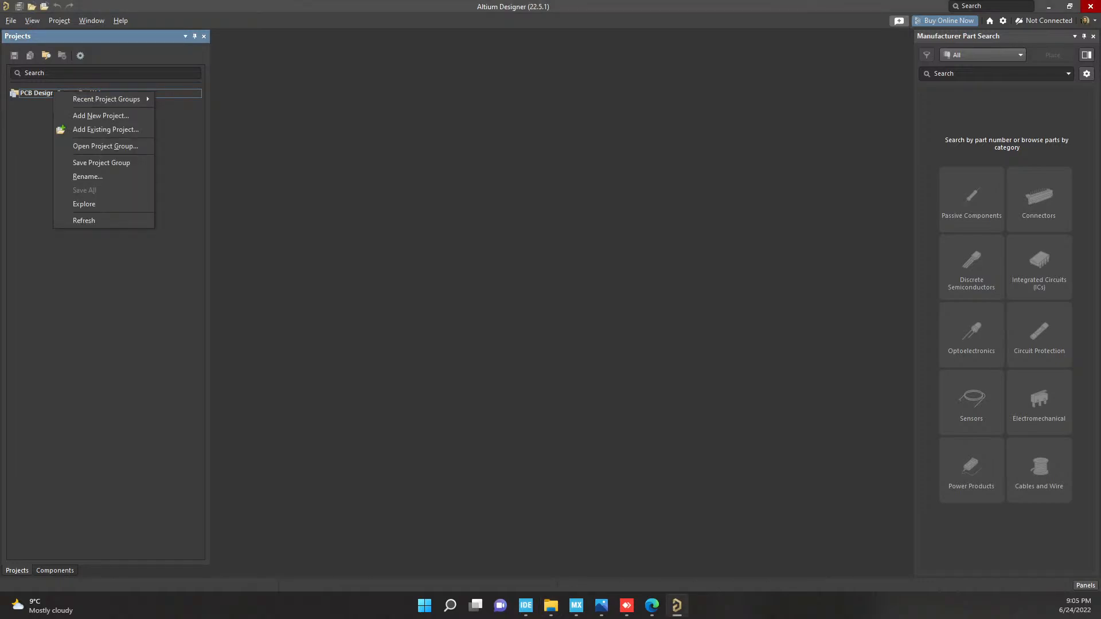
{"action": "left_click", "coordinate": [105, 129]}
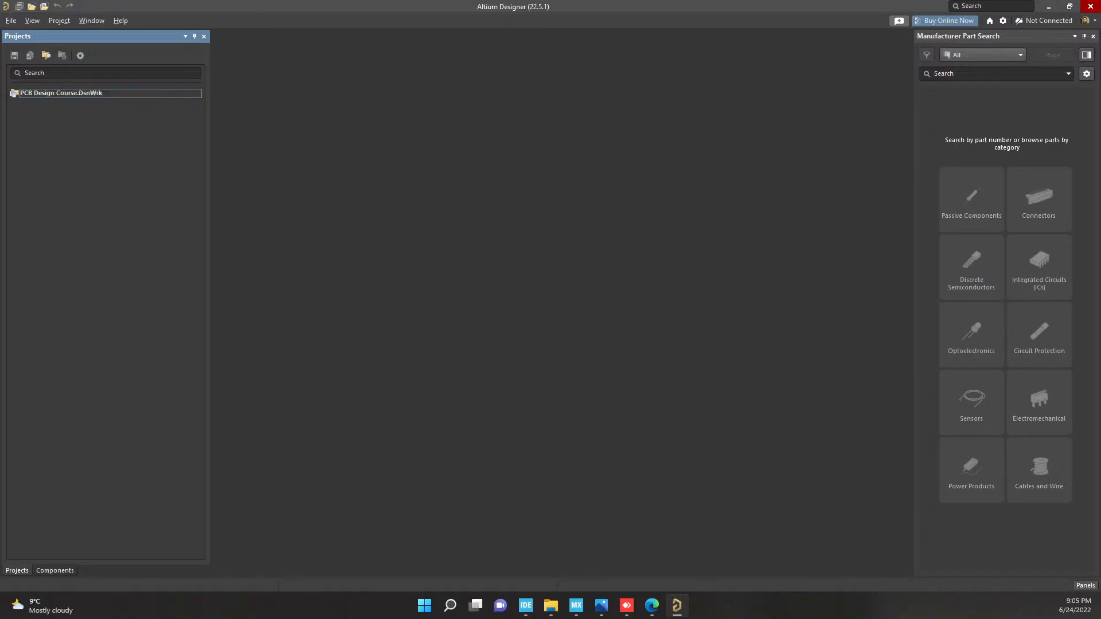
{"action": "key", "text": "Return"}
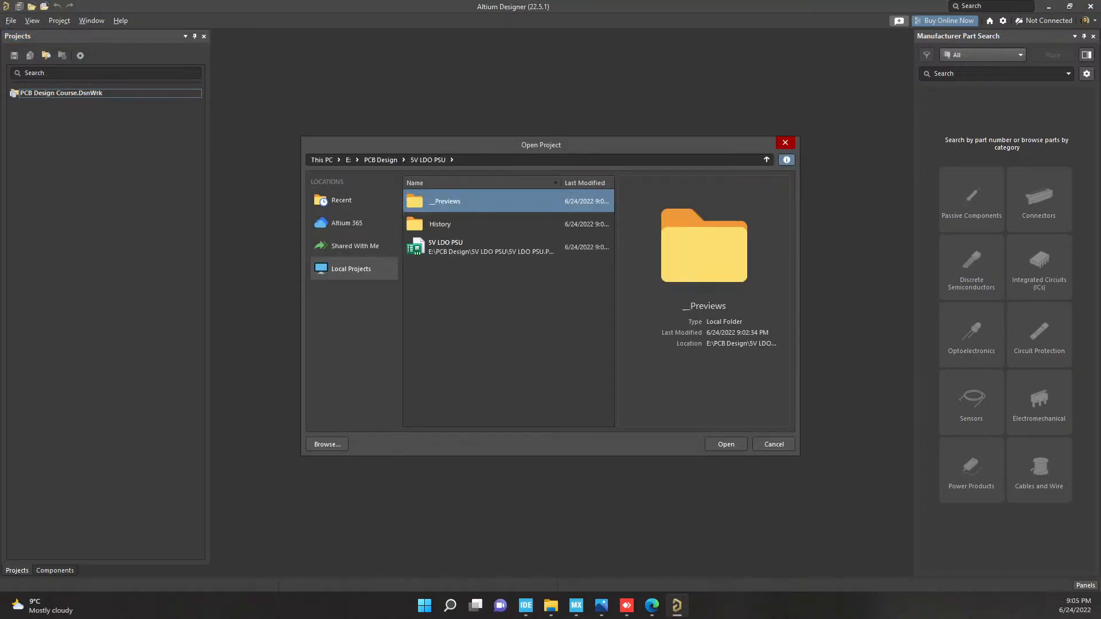
{"action": "double_click", "coordinate": [491, 247]}
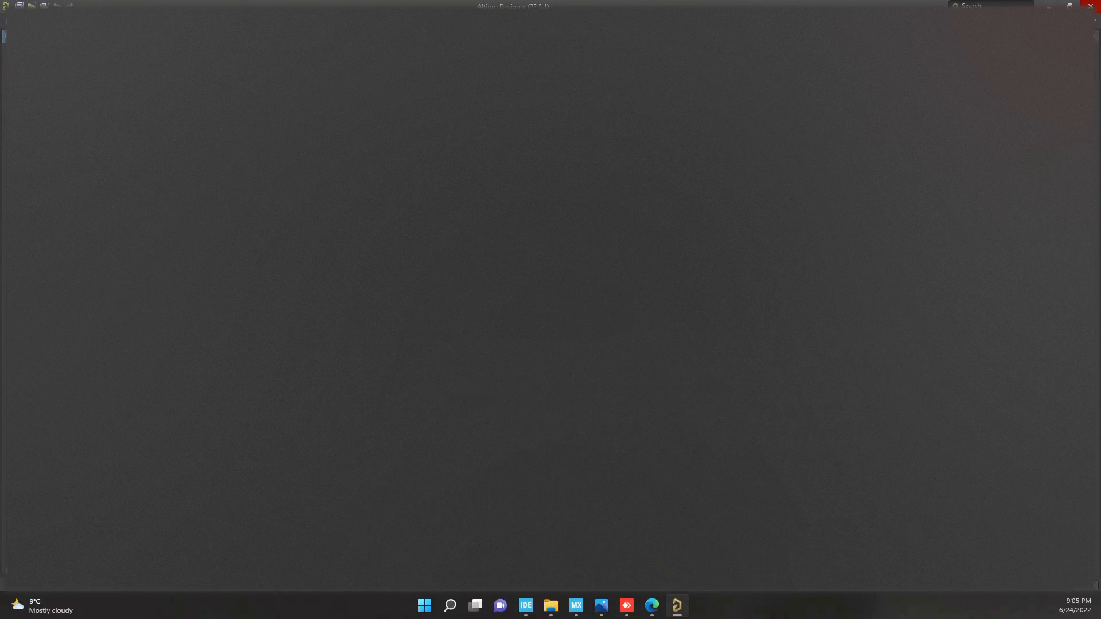
{"action": "left_click", "coordinate": [627, 605]}
{"action": "key", "text": "alt+F4"}
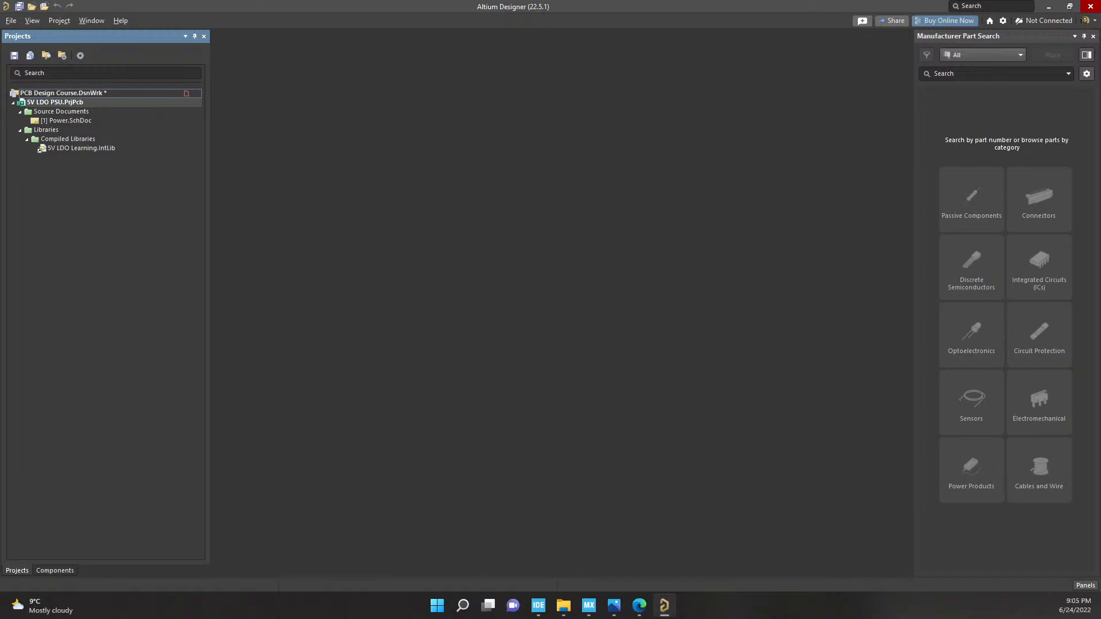
Open the Power.SchDoc schematic and search the 5V LDO Learning.IntLib components for mini-fit
{"action": "double_click", "coordinate": [66, 121]}
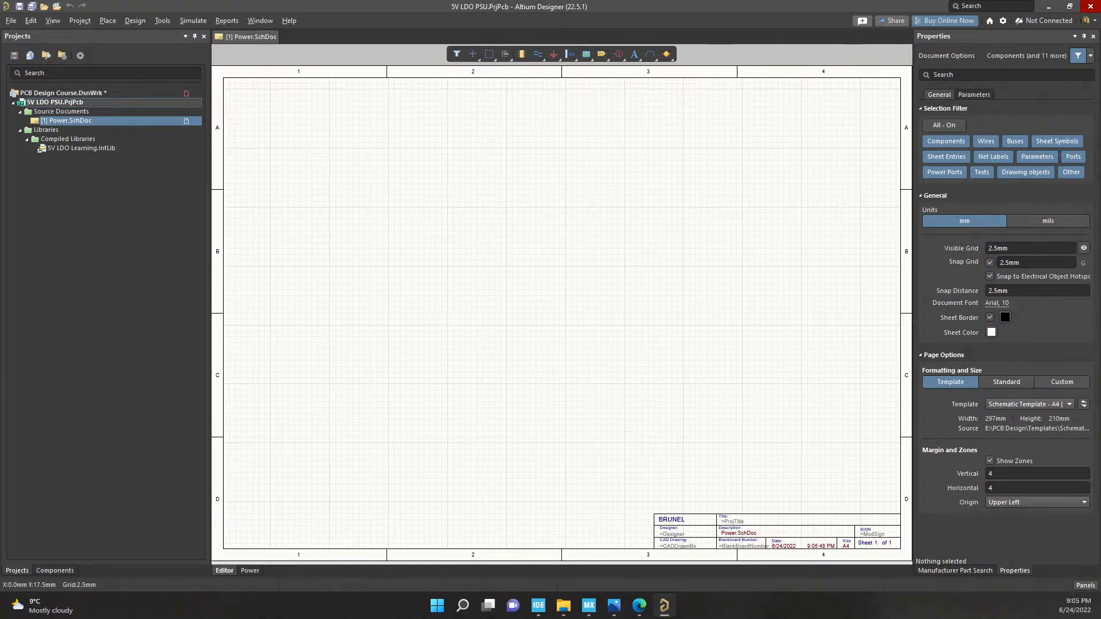
{"action": "left_click", "coordinate": [54, 570]}
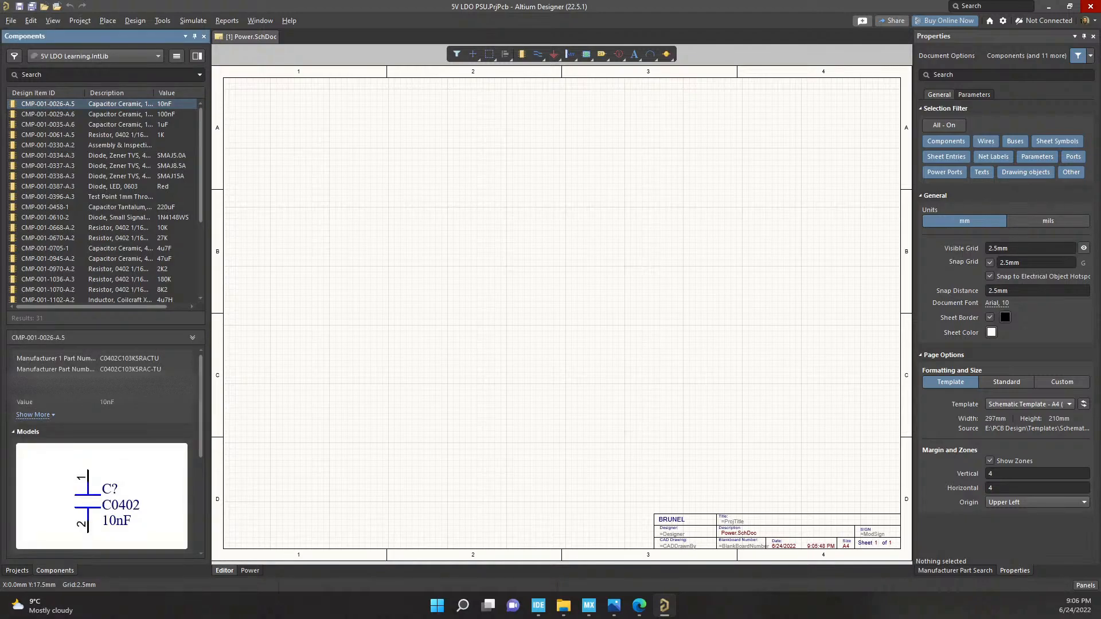
{"action": "left_click", "coordinate": [21, 75]}
{"action": "type", "text": "mini-fit"}
{"action": "key", "text": "Return"}
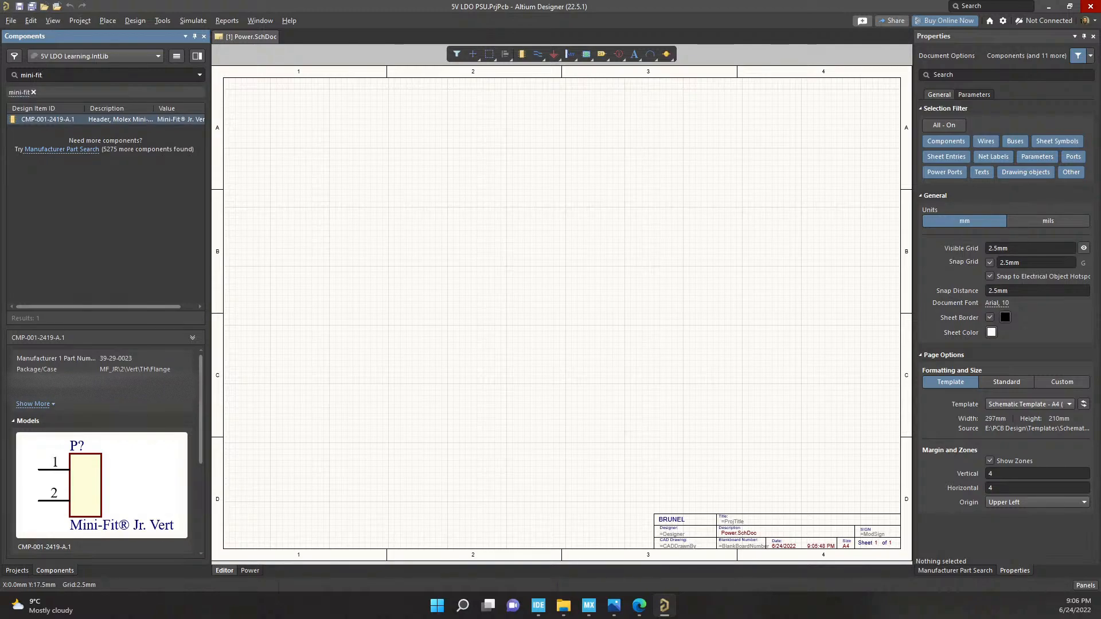
{"action": "double_click", "coordinate": [48, 119]}
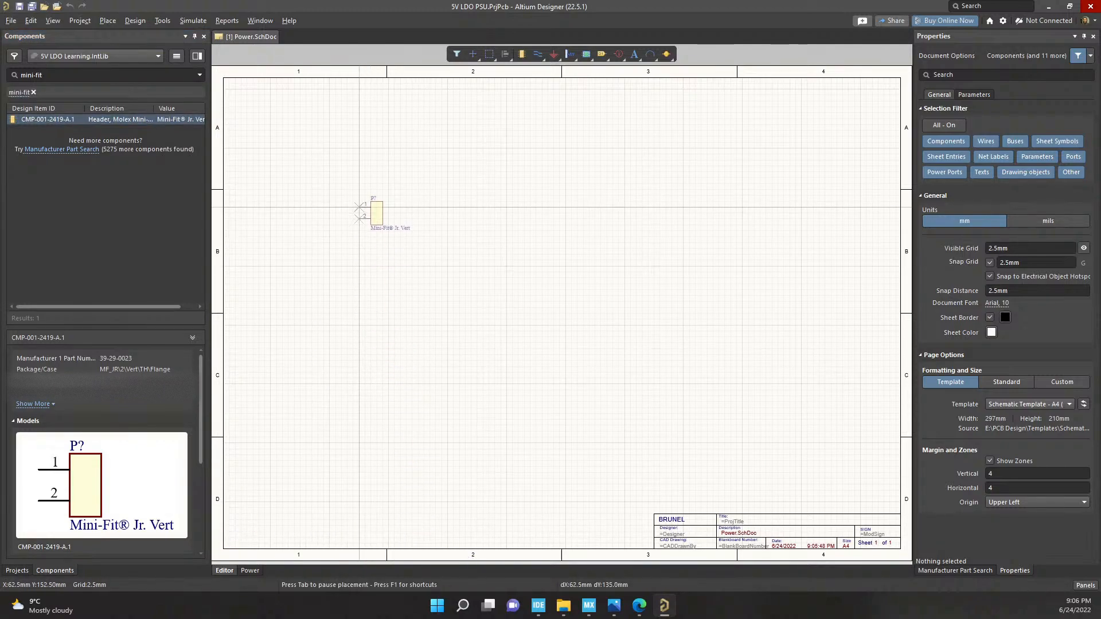
{"action": "scroll", "coordinate": [360, 213], "scroll_direction": "up", "scroll_amount": 3, "text": "ctrl"}
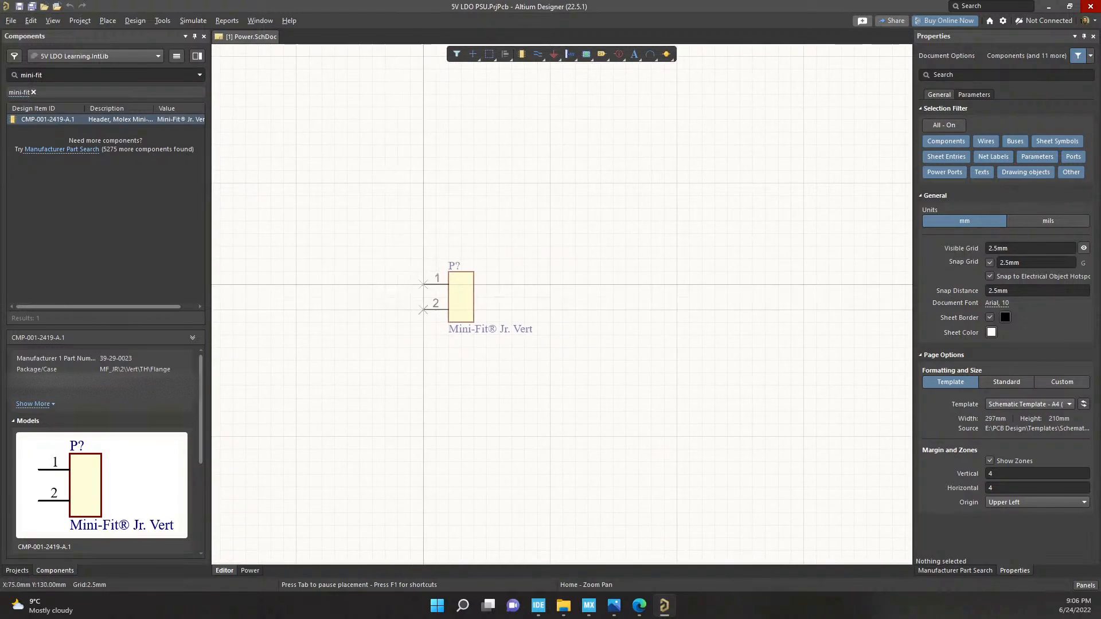
{"action": "key", "text": "Escape"}
{"action": "double_click", "coordinate": [47, 119]}
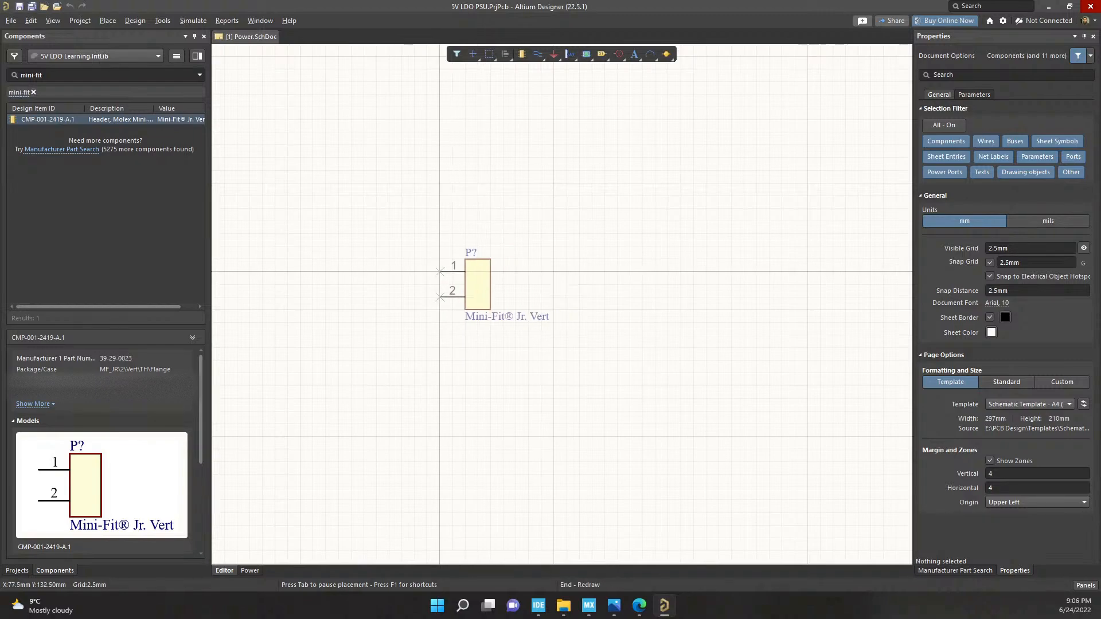
{"action": "key", "text": "Home"}
{"action": "key", "text": "Left"}
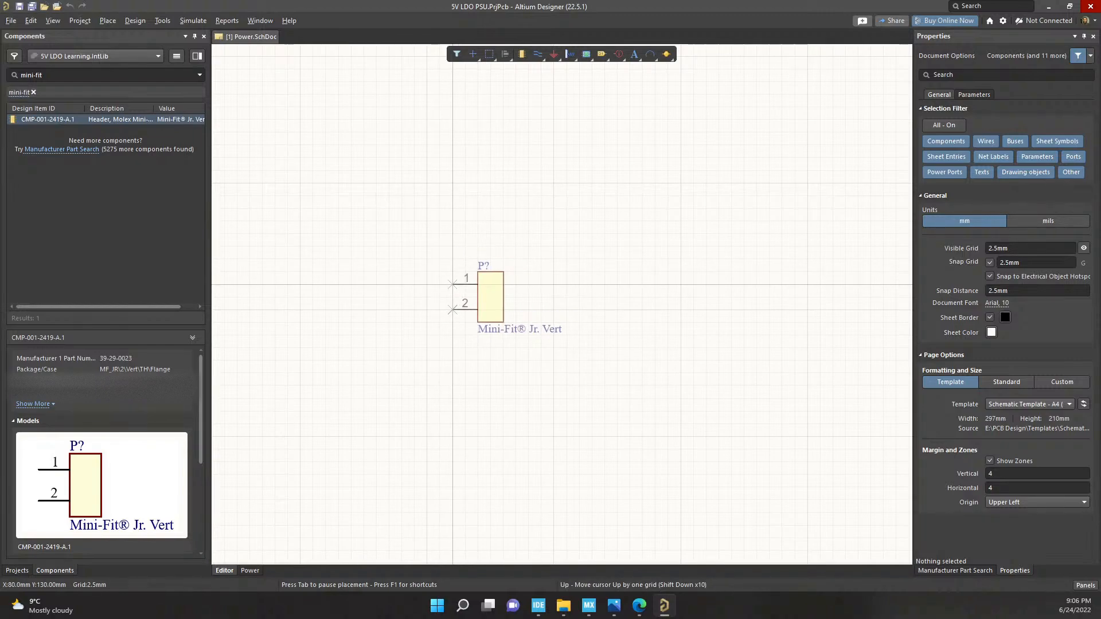
{"action": "key", "text": "Escape"}
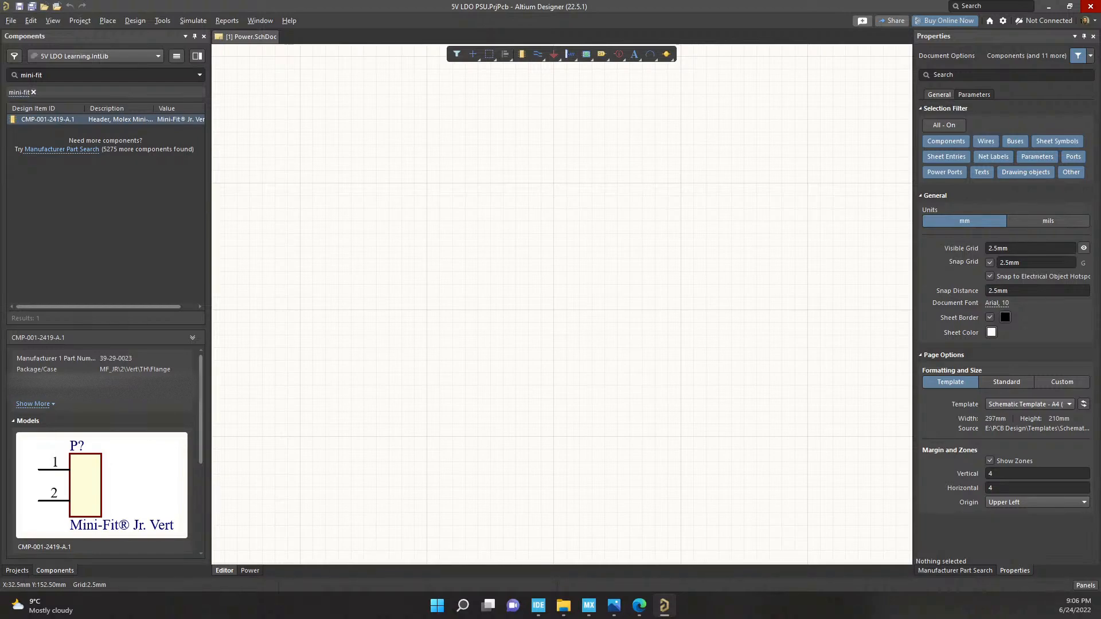
{"action": "right_click", "coordinate": [105, 119]}
{"action": "left_click", "coordinate": [150, 124]}
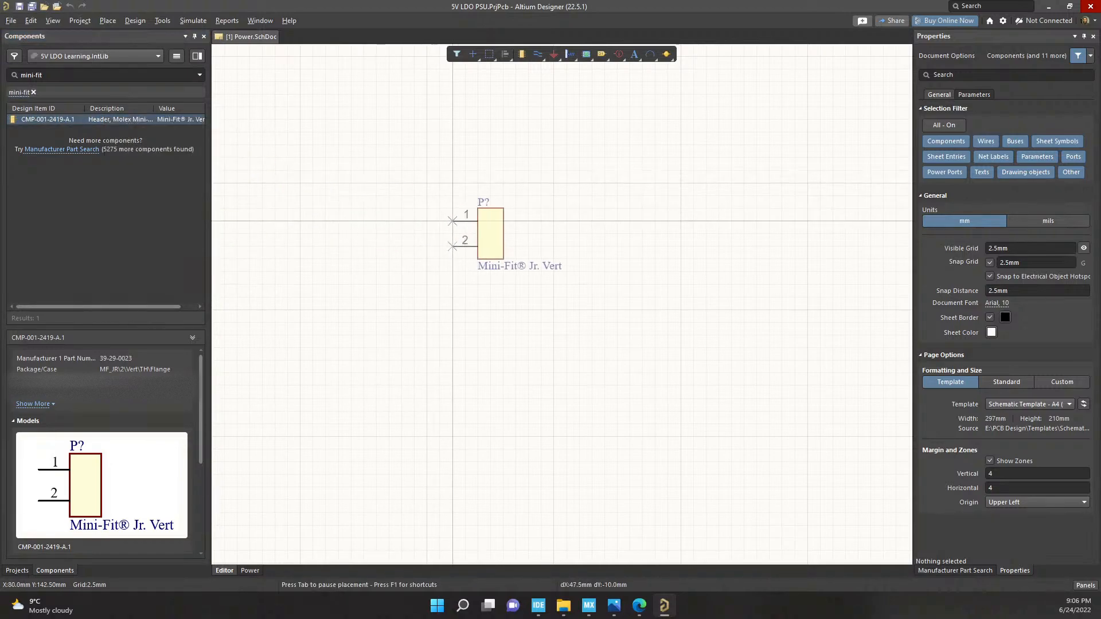
{"action": "key", "text": "Escape"}
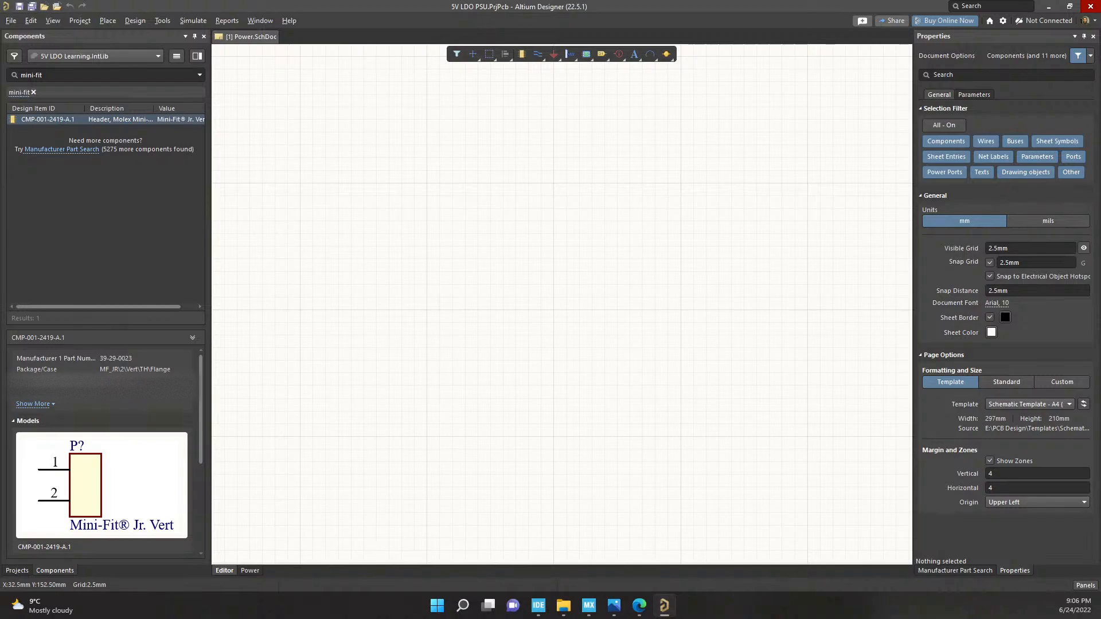
{"action": "double_click", "coordinate": [106, 119]}
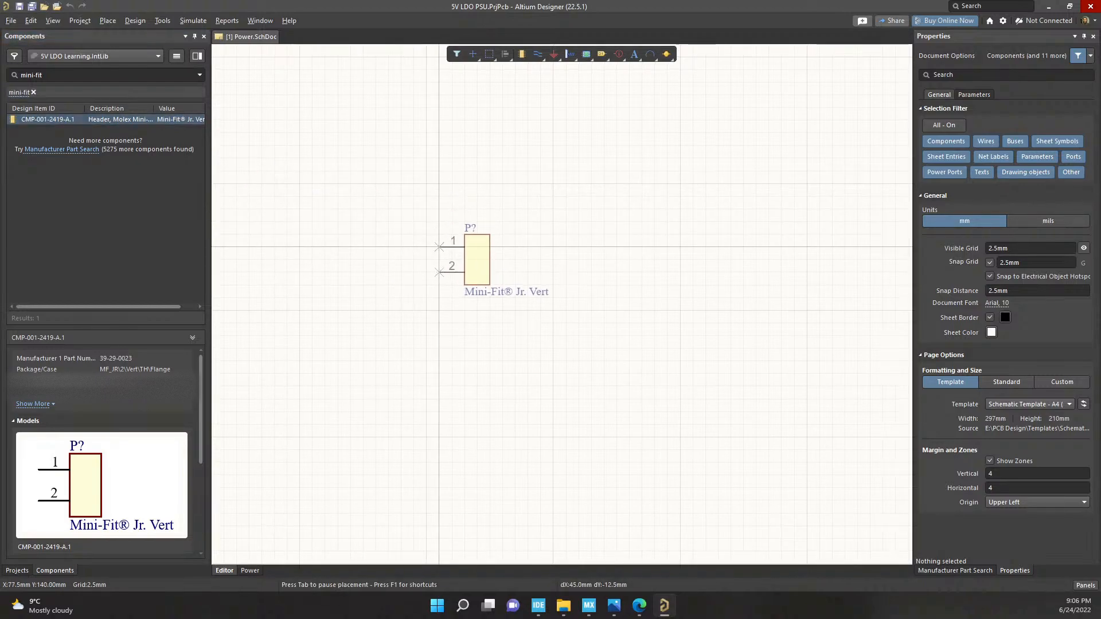
{"action": "key", "text": "Escape"}
{"action": "right_click_drag", "start_coordinate": [515, 285], "coordinate": [467, 296]}
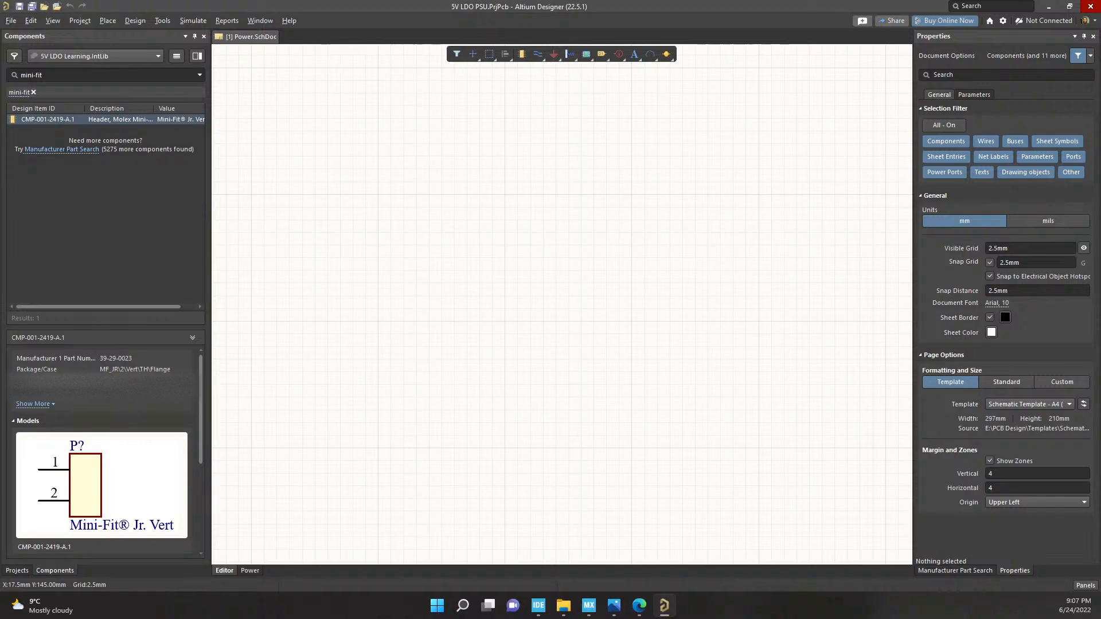
Try placing the two-pin Mini-Fit Jr. header at X 17.5 mm, Y 145 mm and delete it again
{"action": "double_click", "coordinate": [48, 120]}
{"action": "left_click", "coordinate": [214, 219]}
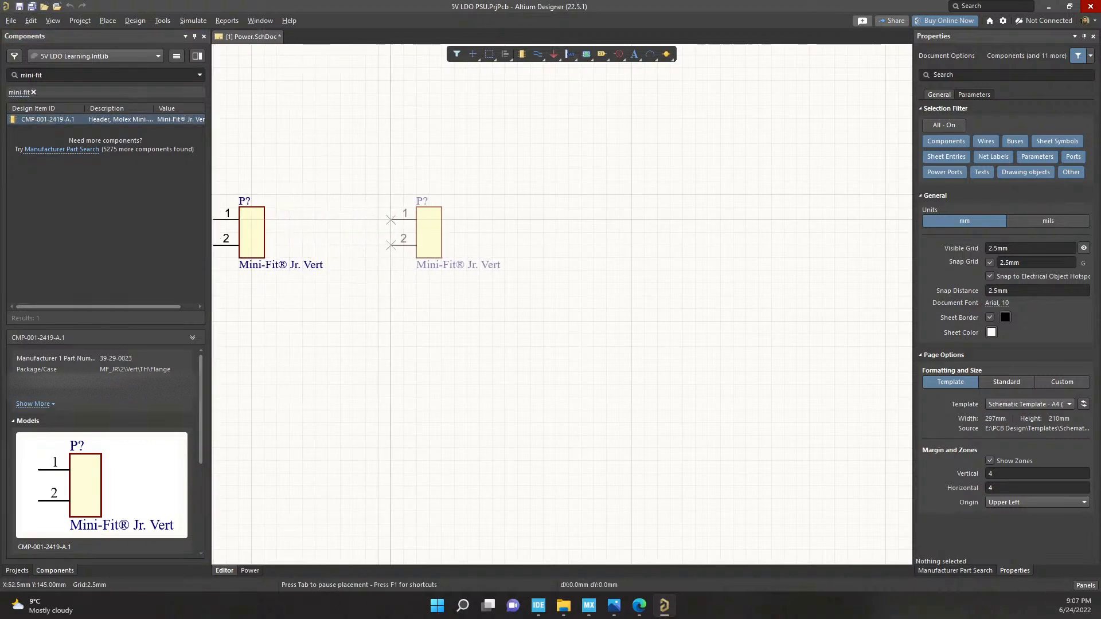
{"action": "key", "text": "Escape"}
{"action": "right_click_drag", "start_coordinate": [390, 220], "coordinate": [543, 223]}
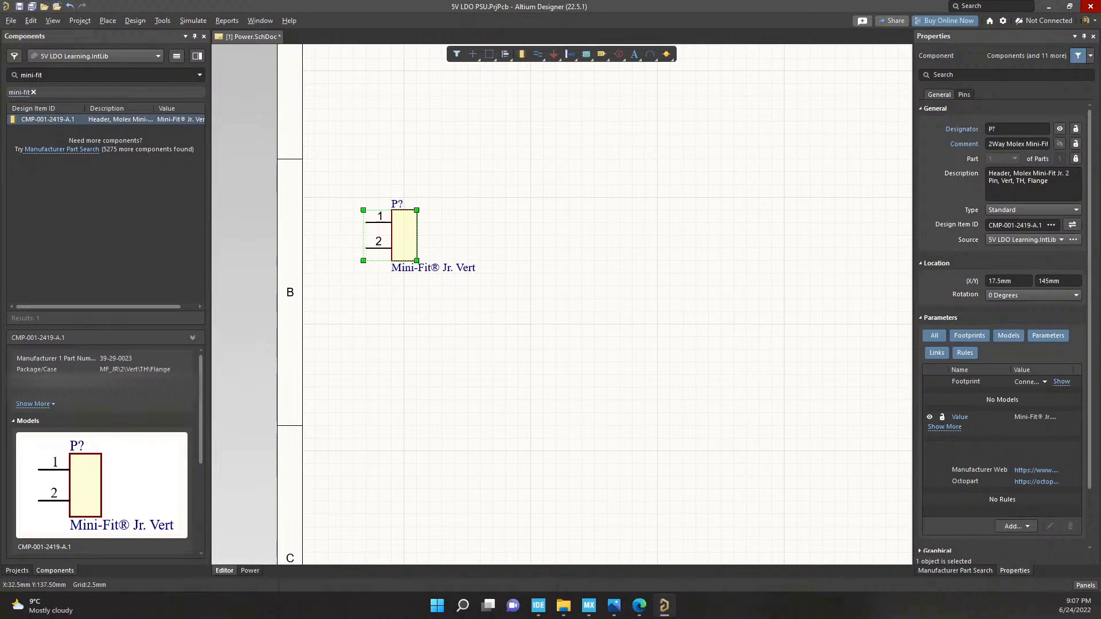
{"action": "left_click_drag", "start_coordinate": [515, 318], "coordinate": [358, 192]}
{"action": "key", "text": "Delete"}
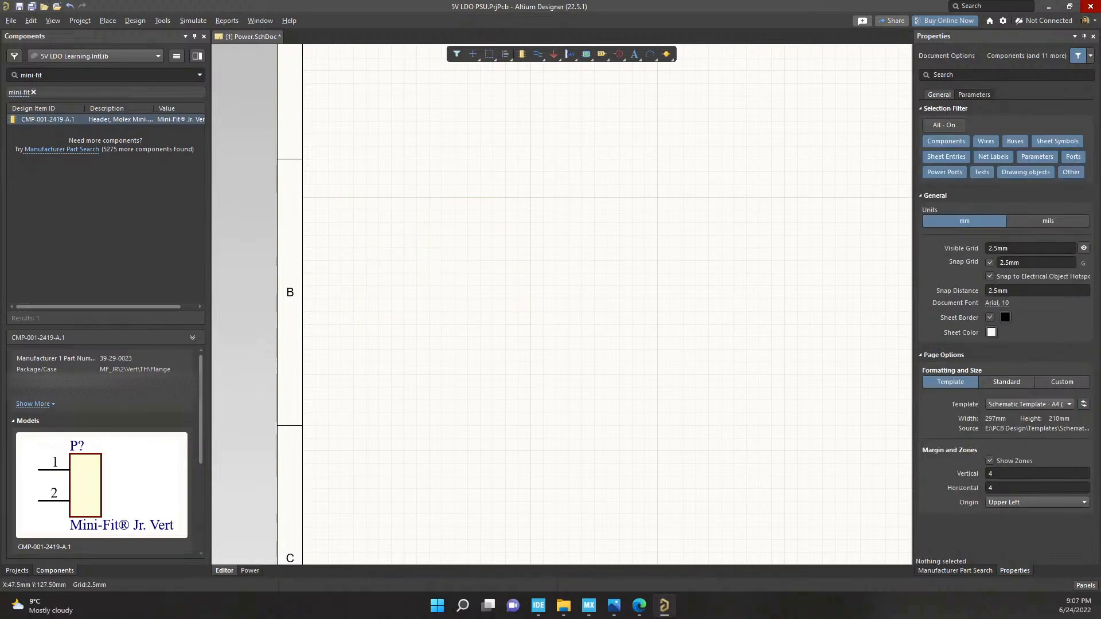
Try placing the Mini-Fit Jr. header unflipped at X 45 mm, Y 155 mm and delete it again
{"action": "double_click", "coordinate": [105, 120]}
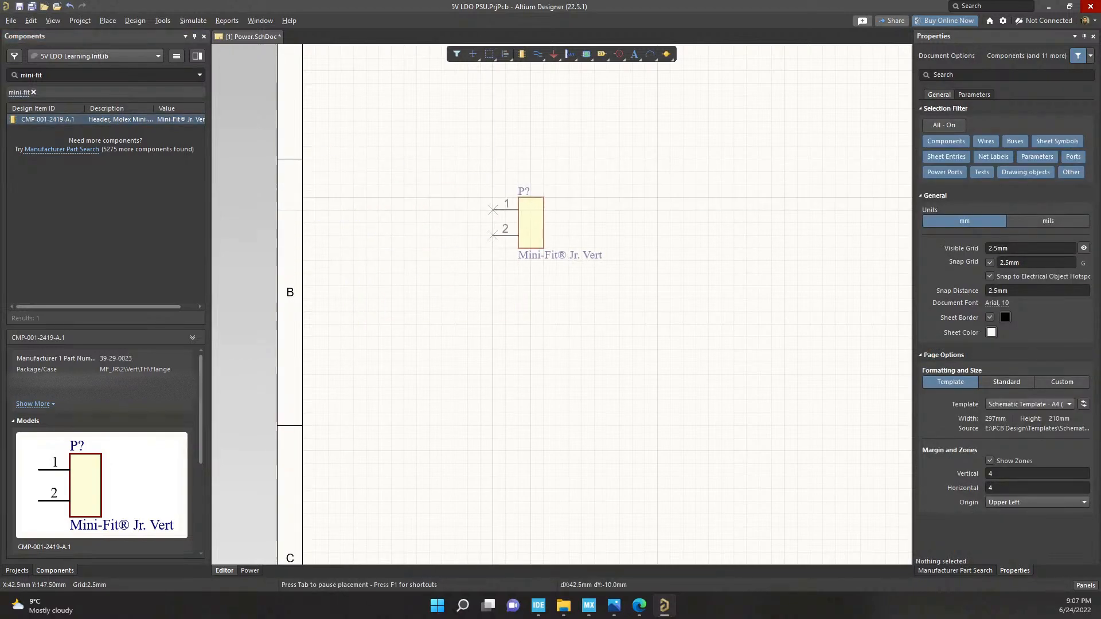
{"action": "scroll", "coordinate": [430, 221], "scroll_direction": "down", "scroll_amount": 2}
{"action": "right_click_drag", "start_coordinate": [444, 207], "coordinate": [364, 354]}
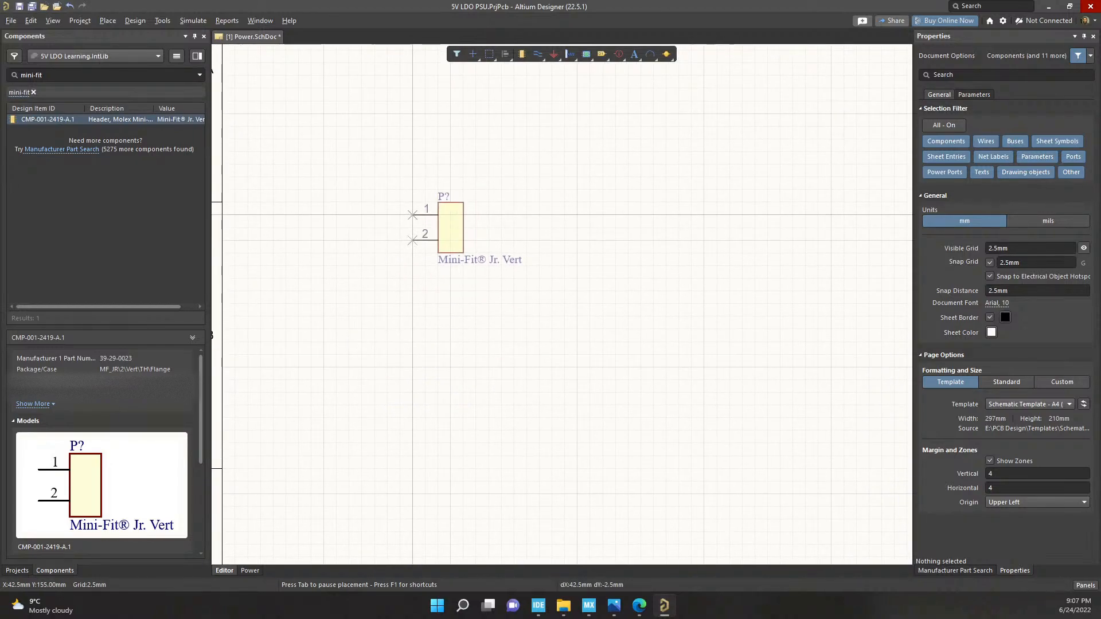
{"action": "left_click", "coordinate": [425, 215]}
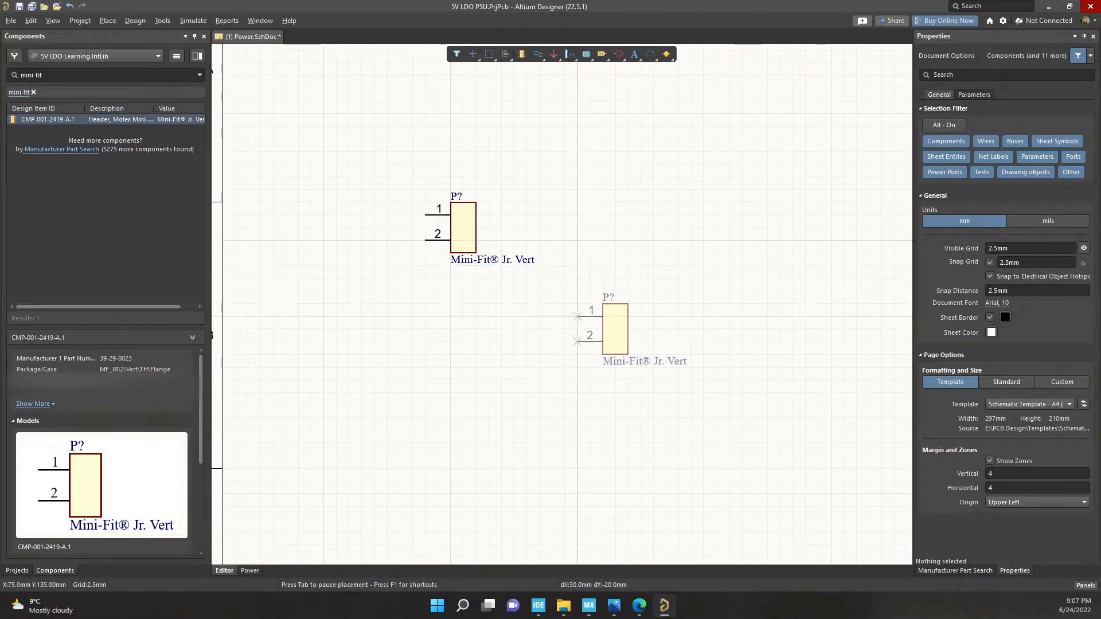
{"action": "right_click", "coordinate": [577, 316]}
{"action": "left_click", "coordinate": [463, 221]}
{"action": "mouse_move", "coordinate": [425, 215]}
{"action": "left_mouse_down"}
{"action": "mouse_move", "coordinate": [400, 215]}
{"action": "mouse_move", "coordinate": [425, 215]}
{"action": "left_mouse_up"}
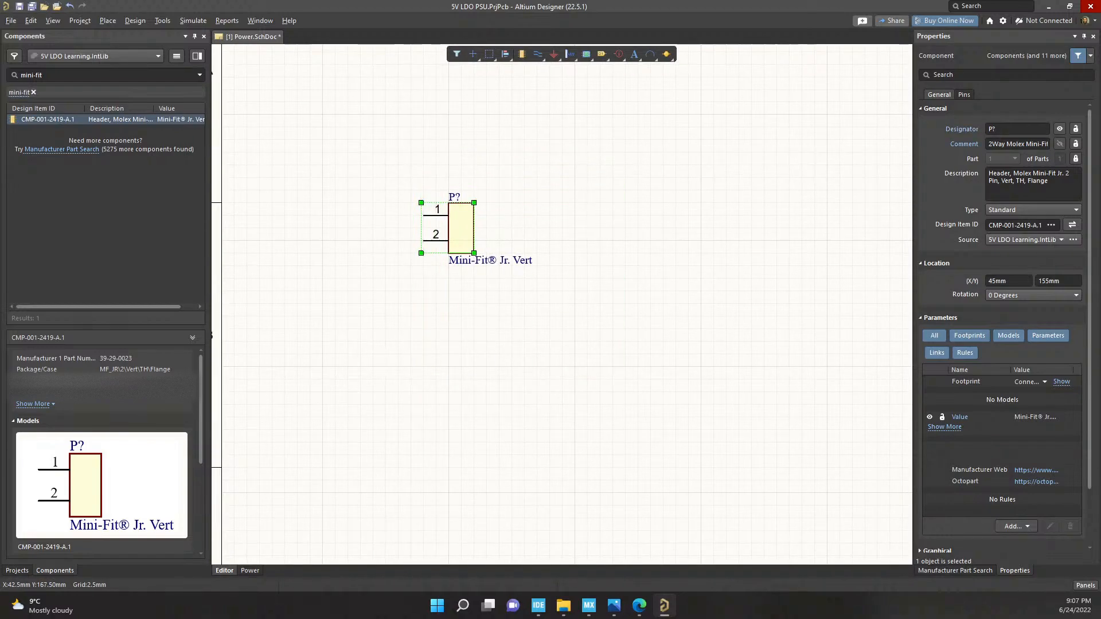
{"action": "key", "text": "Delete"}
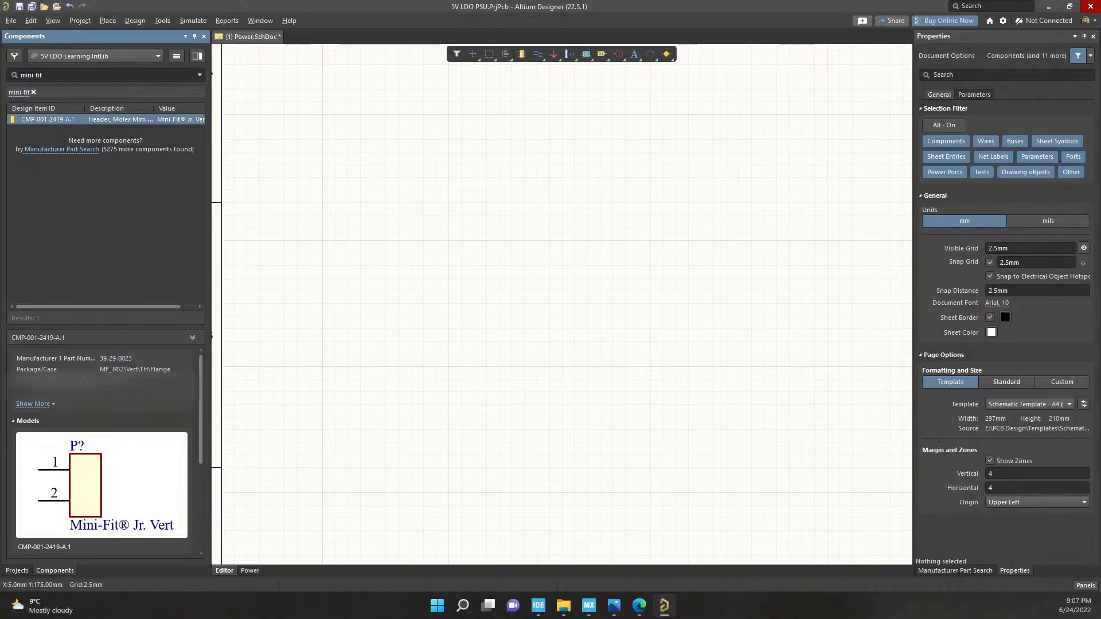
Place the Mini-Fit Jr. header flipped horizontally at X 42.5 mm, Y 157.5 mm and shift its value text left beneath the symbol
{"action": "double_click", "coordinate": [106, 119]}
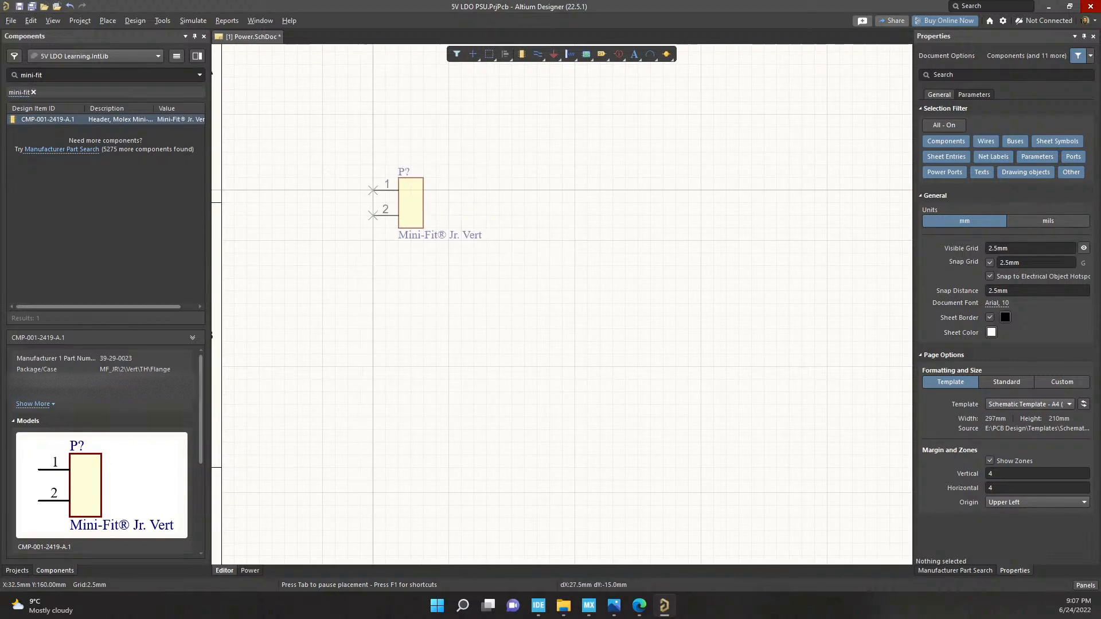
{"action": "key", "text": "x"}
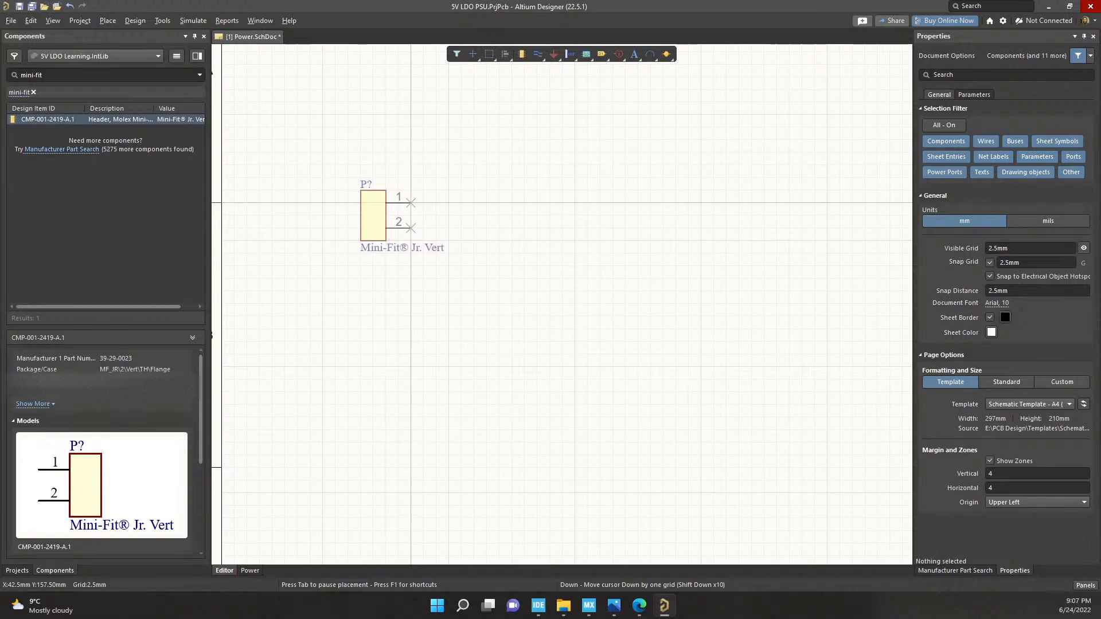
{"action": "key", "text": "x"}
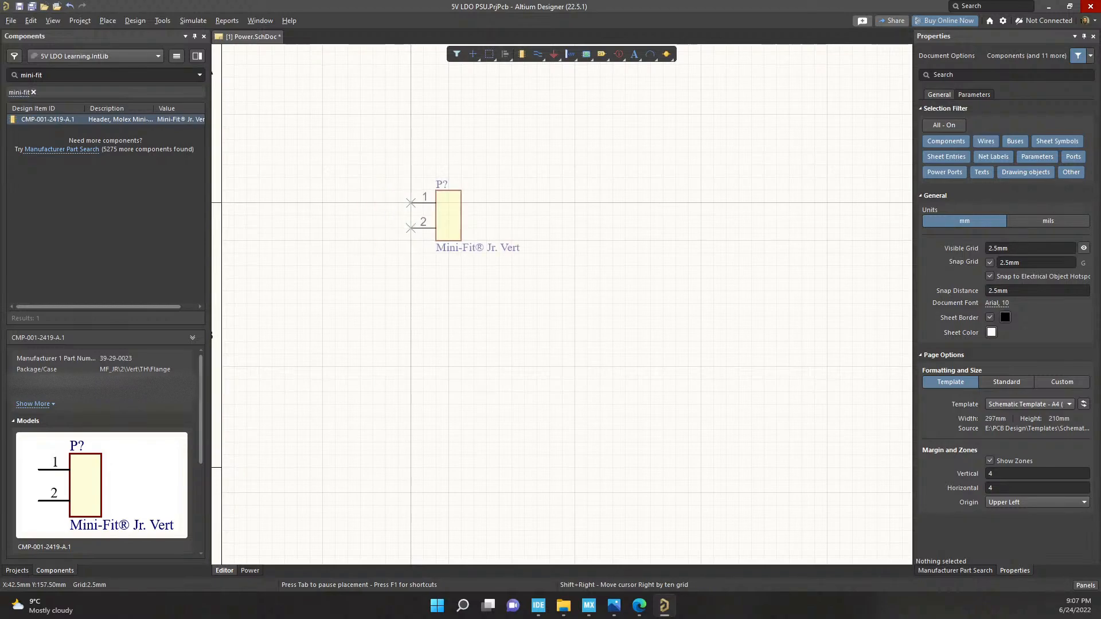
{"action": "key", "text": "x"}
{"action": "key", "text": "x"}
{"action": "key", "text": "x"}
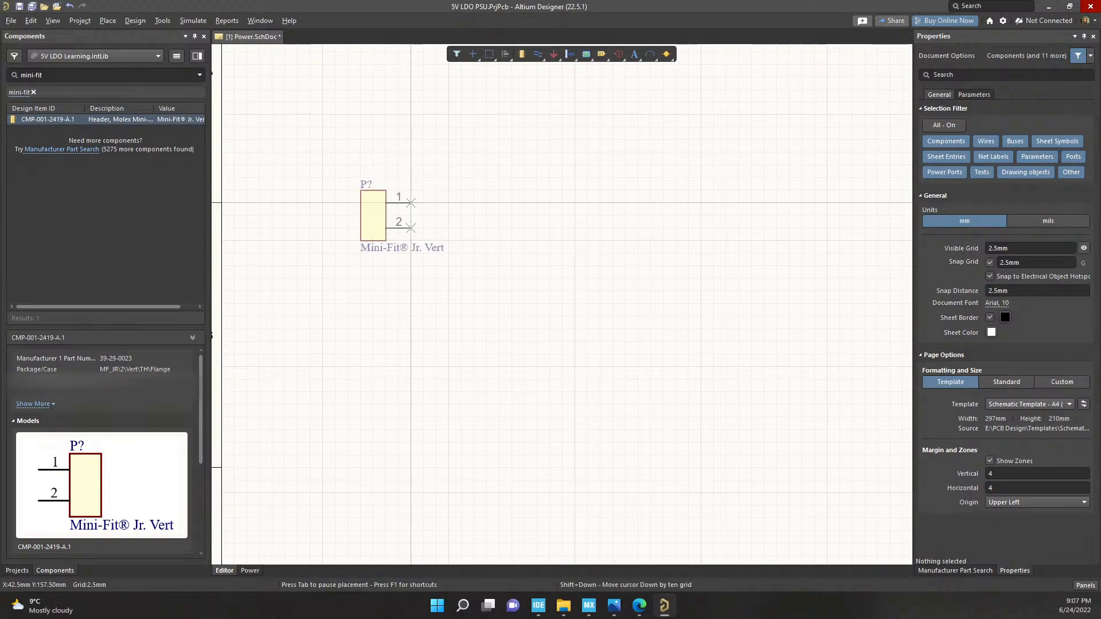
{"action": "key", "text": "x"}
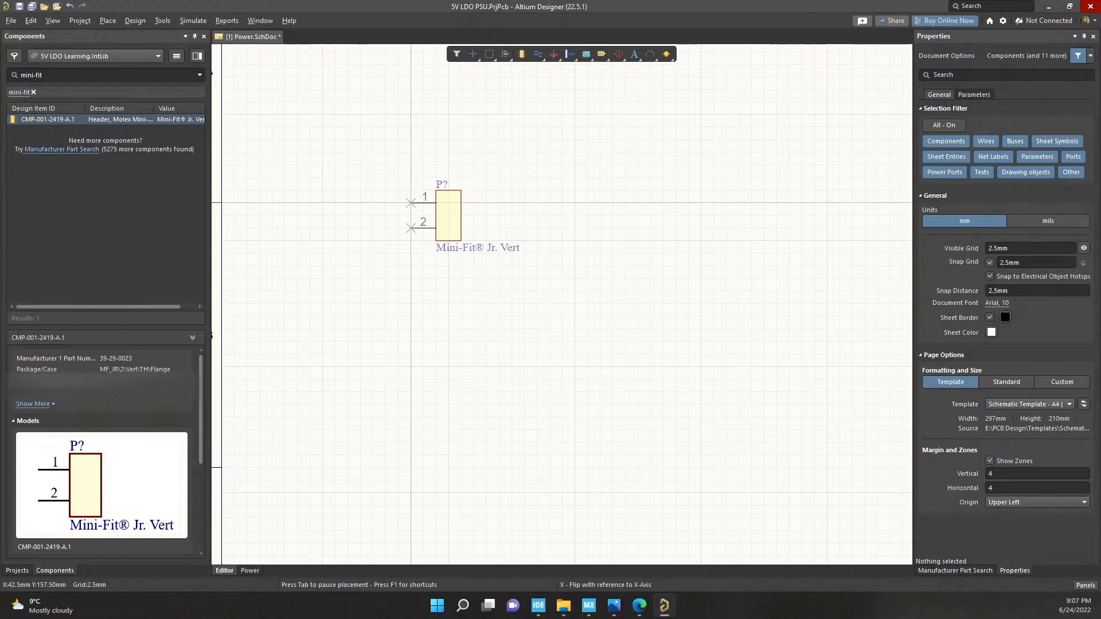
{"action": "key", "text": "y"}
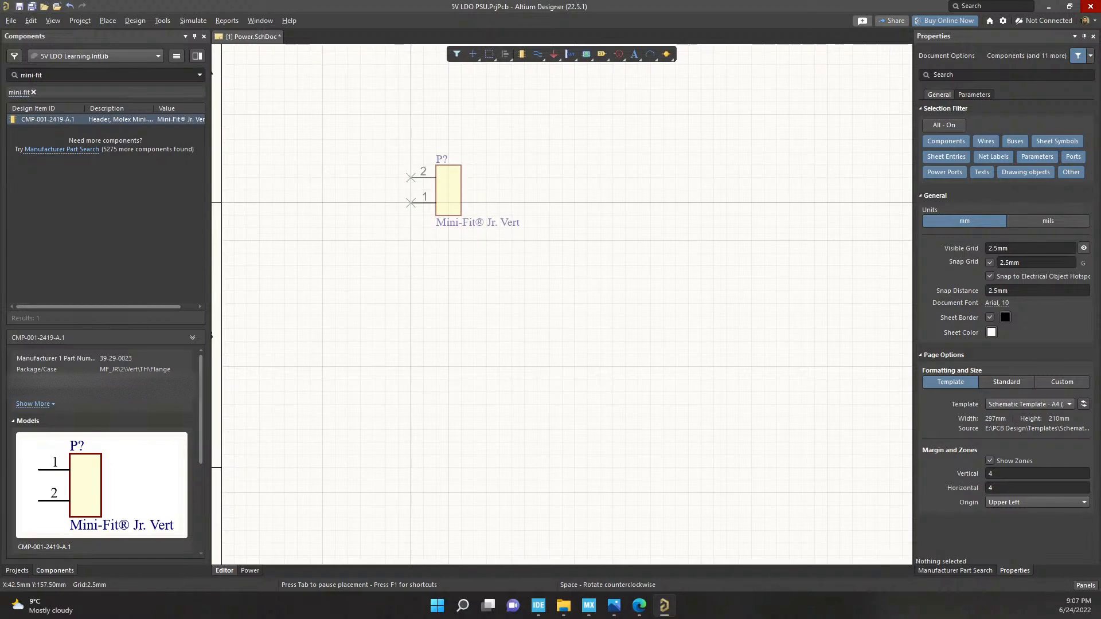
{"action": "key", "text": "y"}
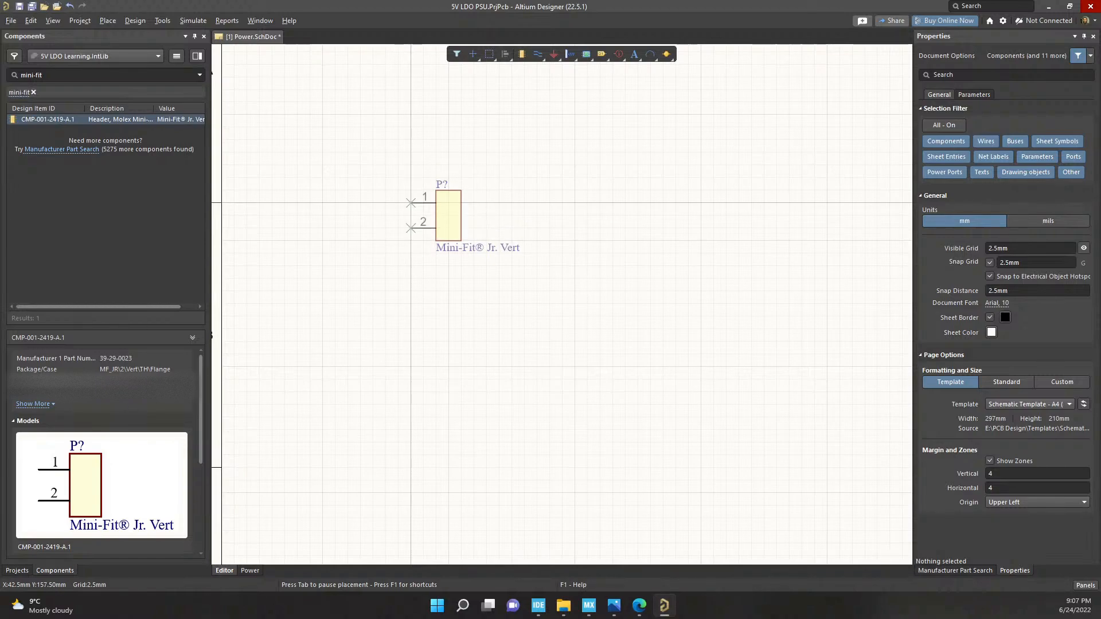
{"action": "key", "text": "x"}
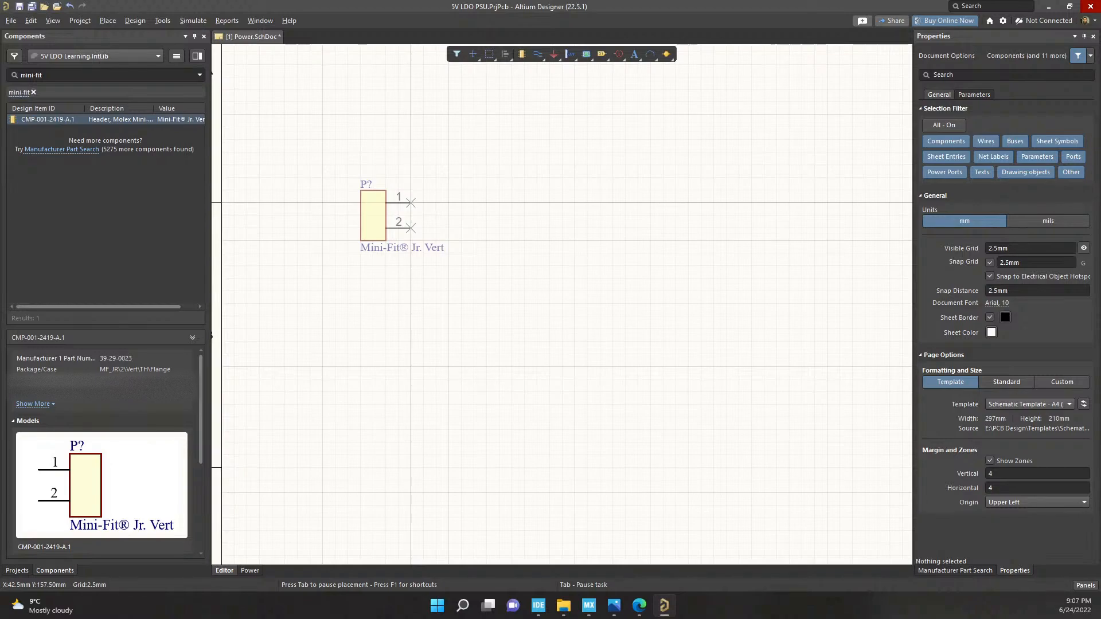
{"action": "left_click", "coordinate": [411, 202]}
{"action": "key", "text": "Escape"}
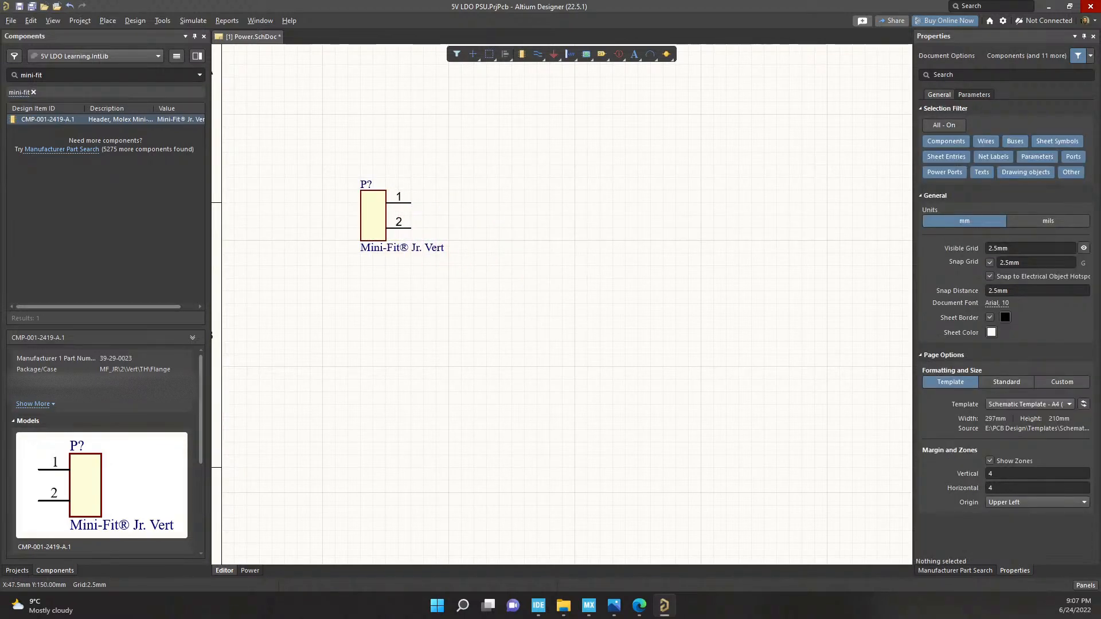
{"action": "left_click_drag", "start_coordinate": [423, 242], "coordinate": [386, 241]}
{"action": "right_click_drag", "start_coordinate": [411, 329], "coordinate": [382, 323]}
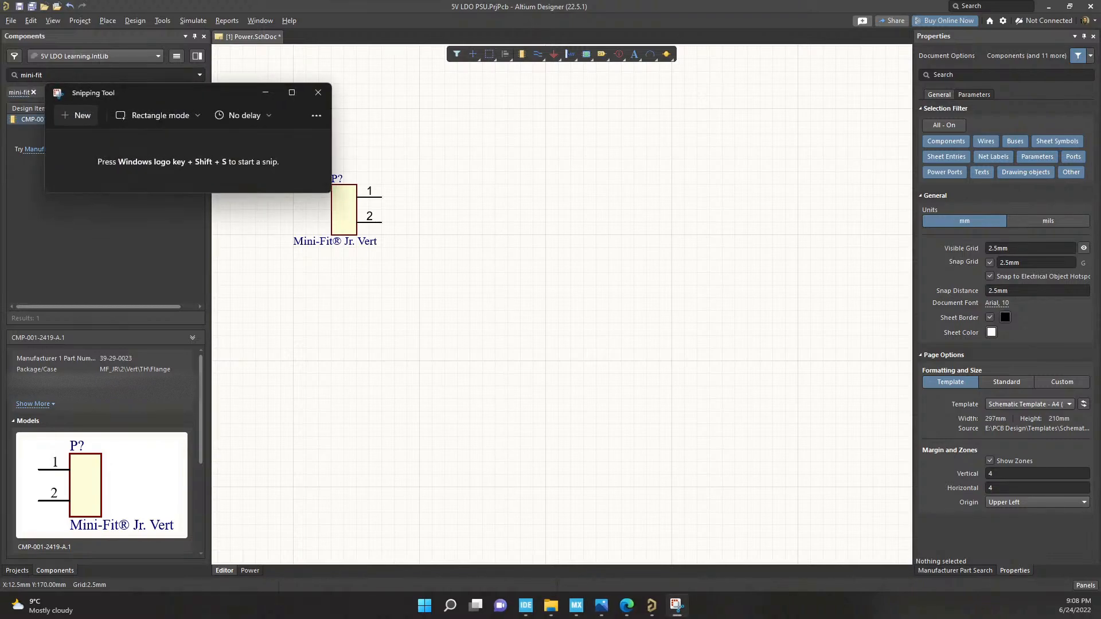
Close the Snipping Tool and search the component library for 1uF
{"action": "left_click", "coordinate": [318, 93]}
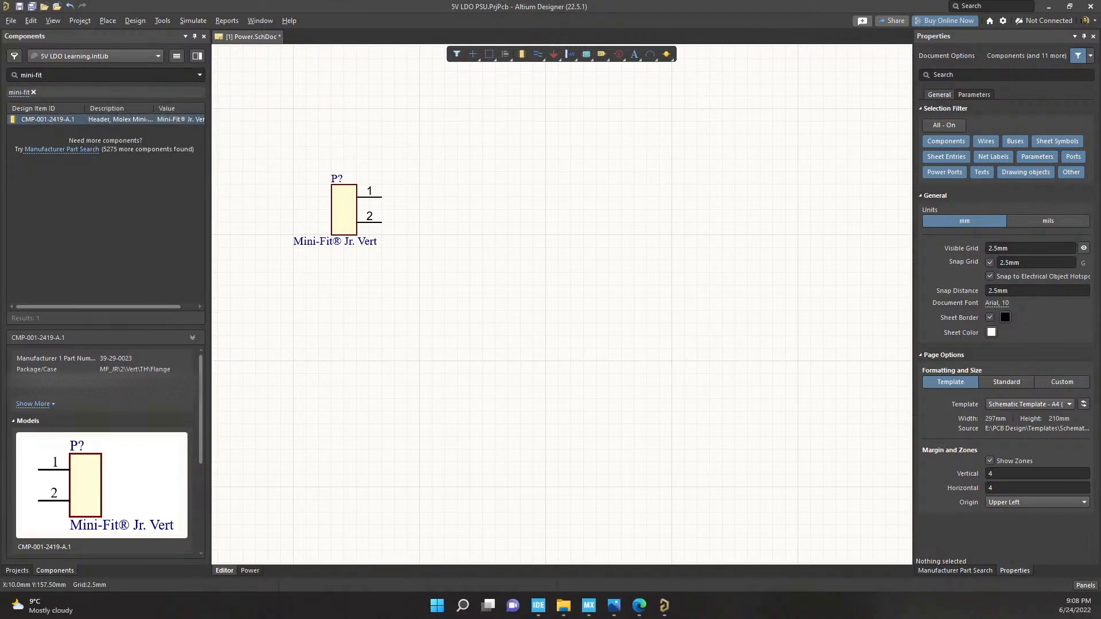
{"action": "left_click", "coordinate": [31, 75]}
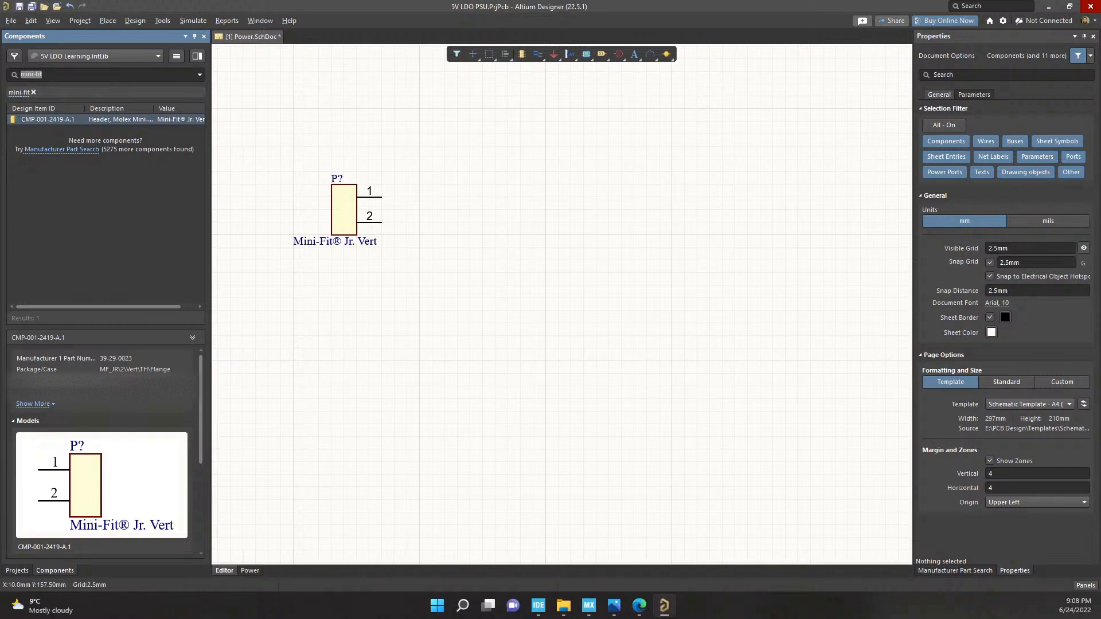
{"action": "type", "text": "1uH"}
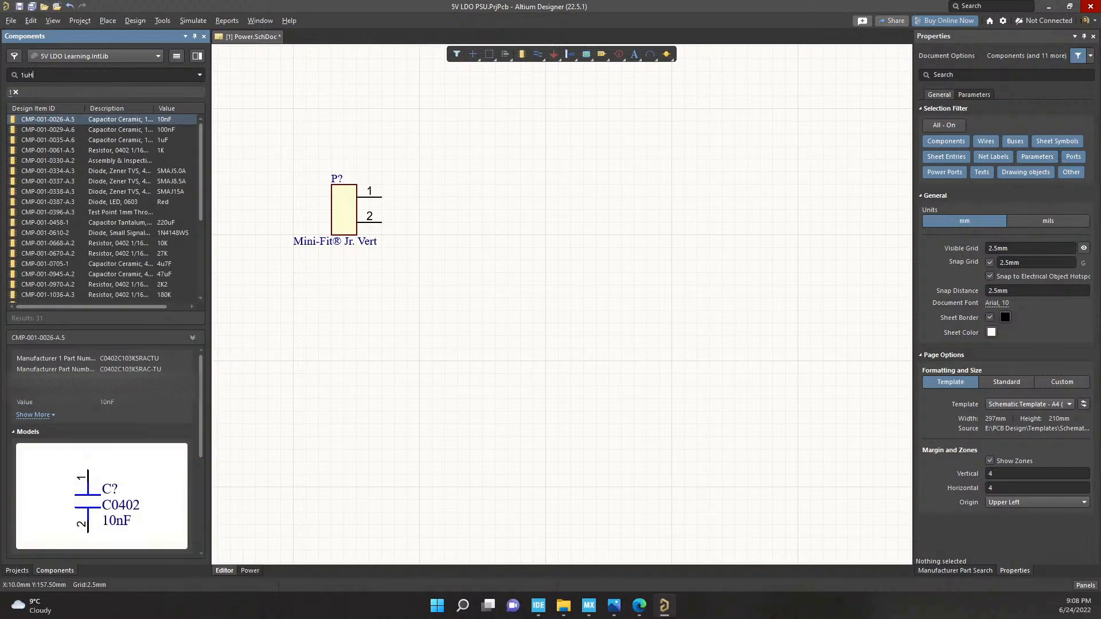
{"action": "key", "text": "BackSpace"}
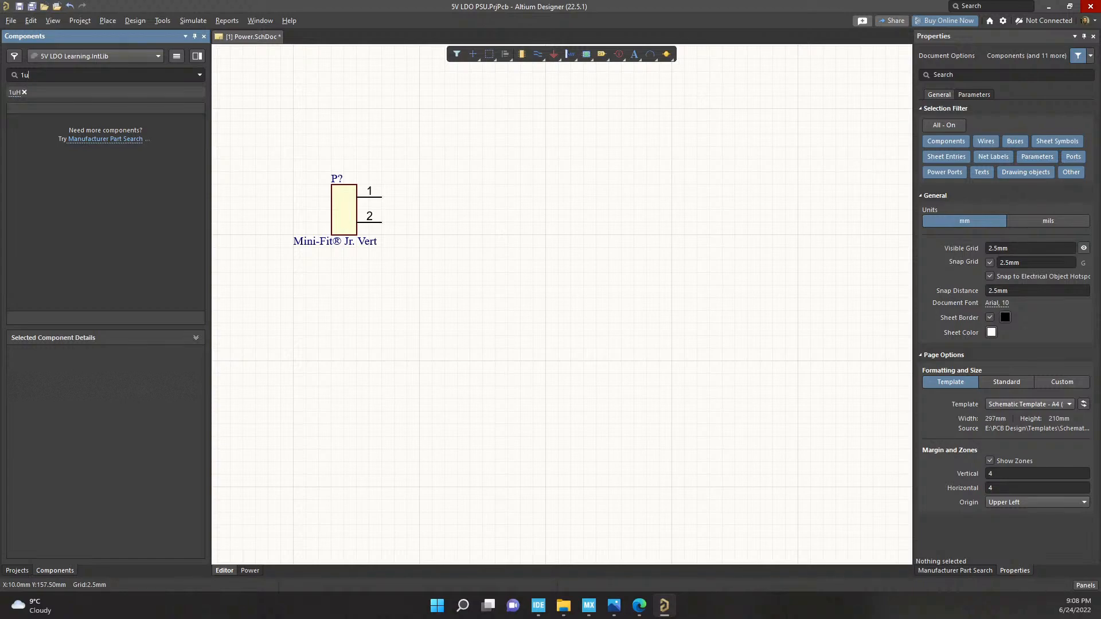
{"action": "type", "text": "F"}
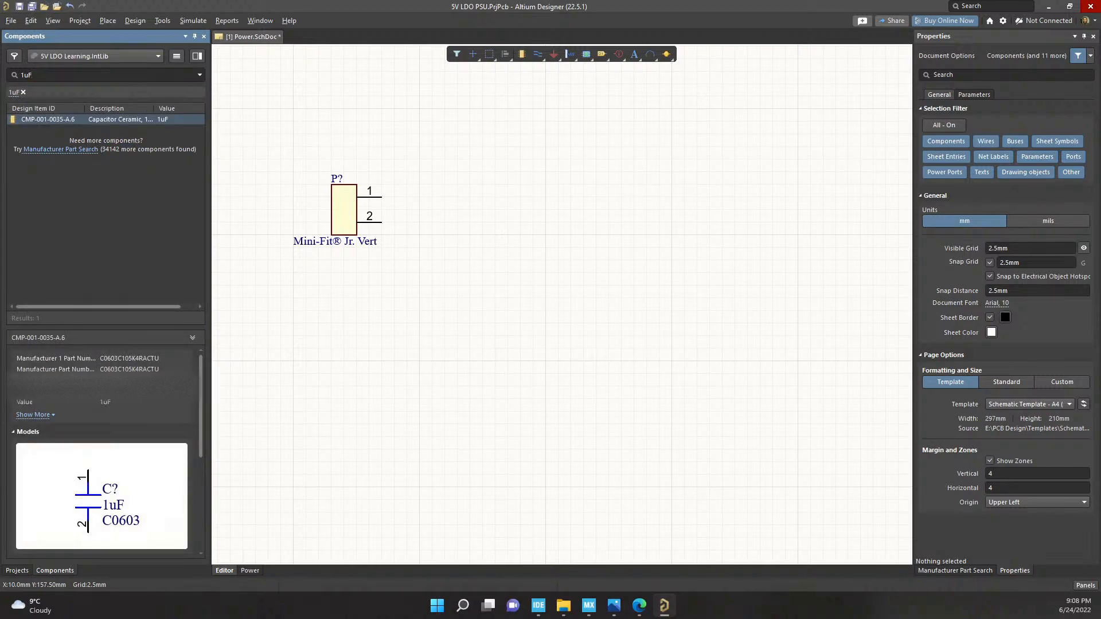
Place two 1uF C0603 ceramic capacitors at X 55 mm and X 90 mm, both at Y 155 mm
{"action": "left_click_drag", "start_coordinate": [45, 119], "coordinate": [444, 209]}
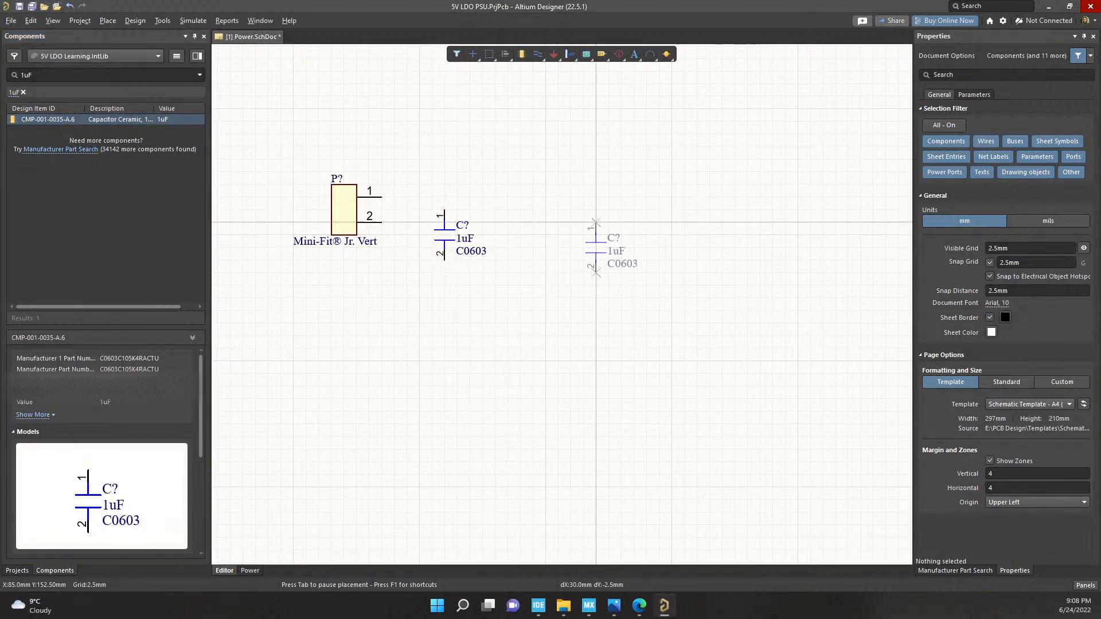
{"action": "left_click", "coordinate": [621, 209]}
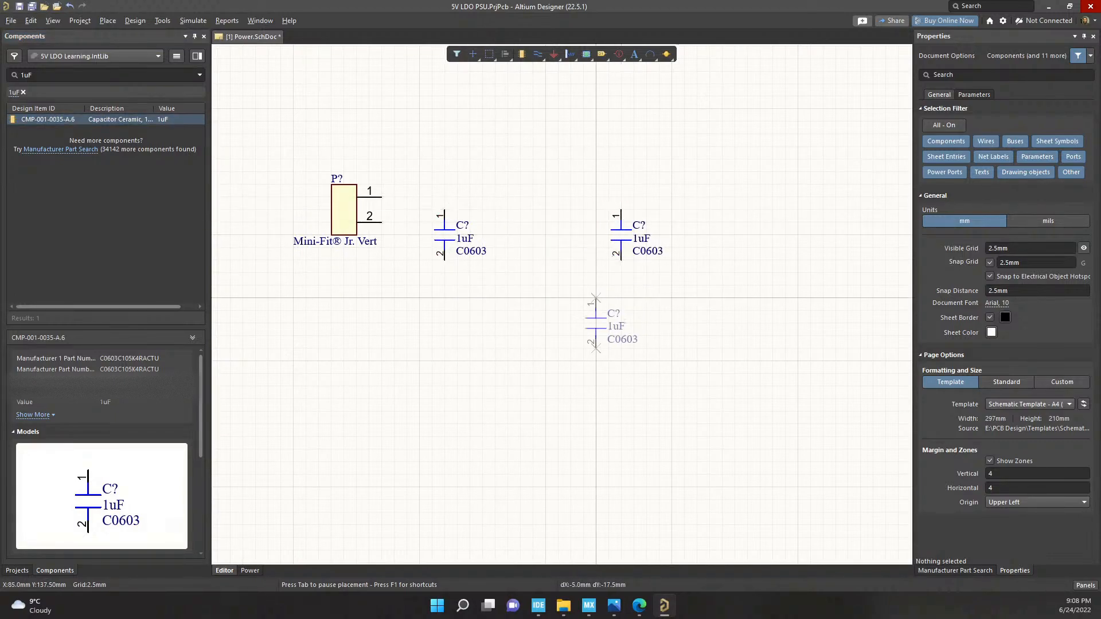
{"action": "right_click", "coordinate": [520, 311]}
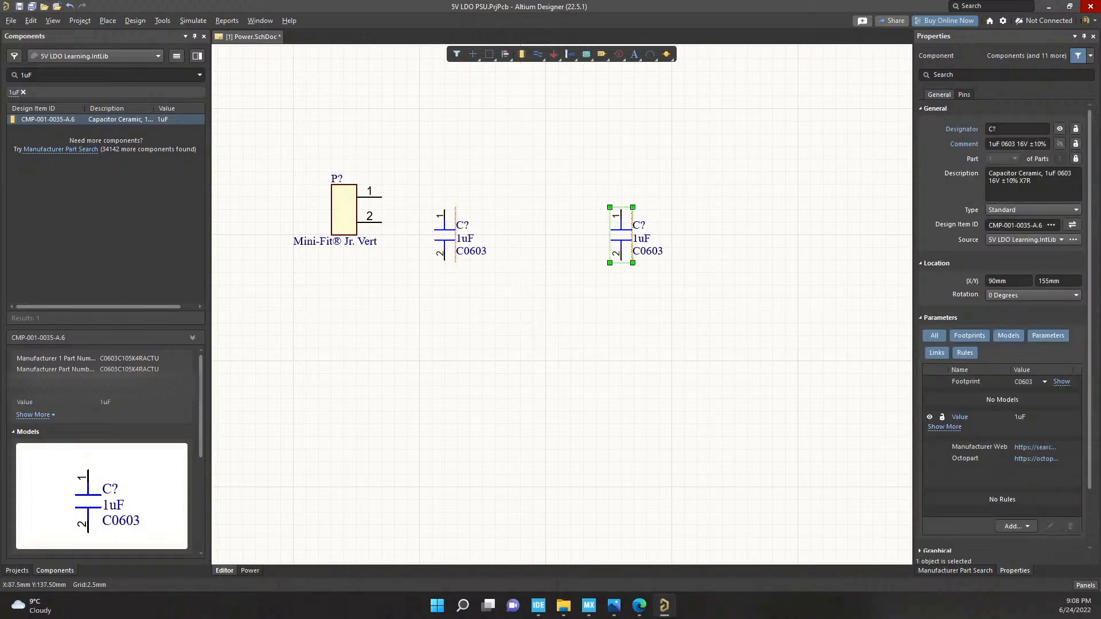
{"action": "left_click", "coordinate": [570, 279]}
Examine the designator, value and footprint of the 1uF capacitor nearest the connector
{"action": "scroll", "coordinate": [626, 211], "scroll_direction": "up", "scroll_amount": 5, "text": "ctrl"}
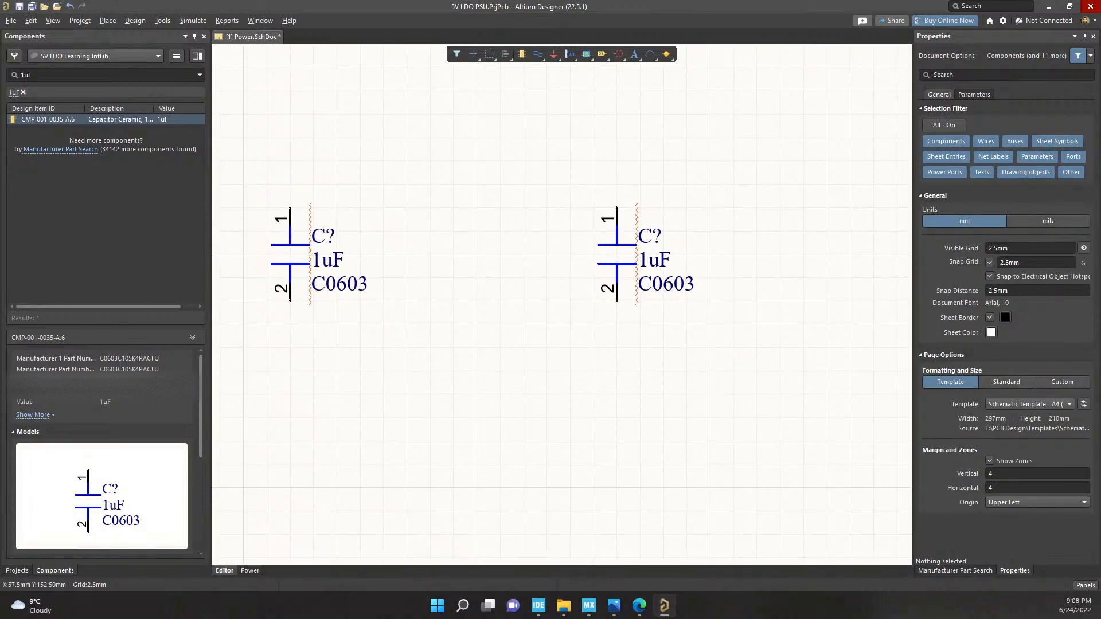
{"action": "left_click", "coordinate": [290, 254]}
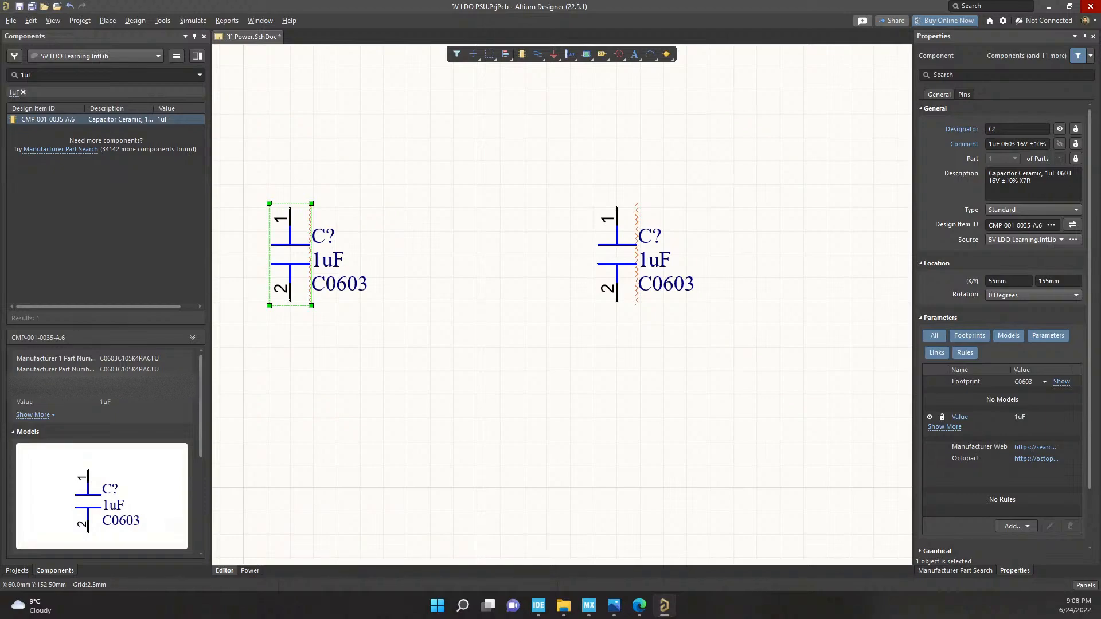
{"action": "left_click", "coordinate": [570, 348]}
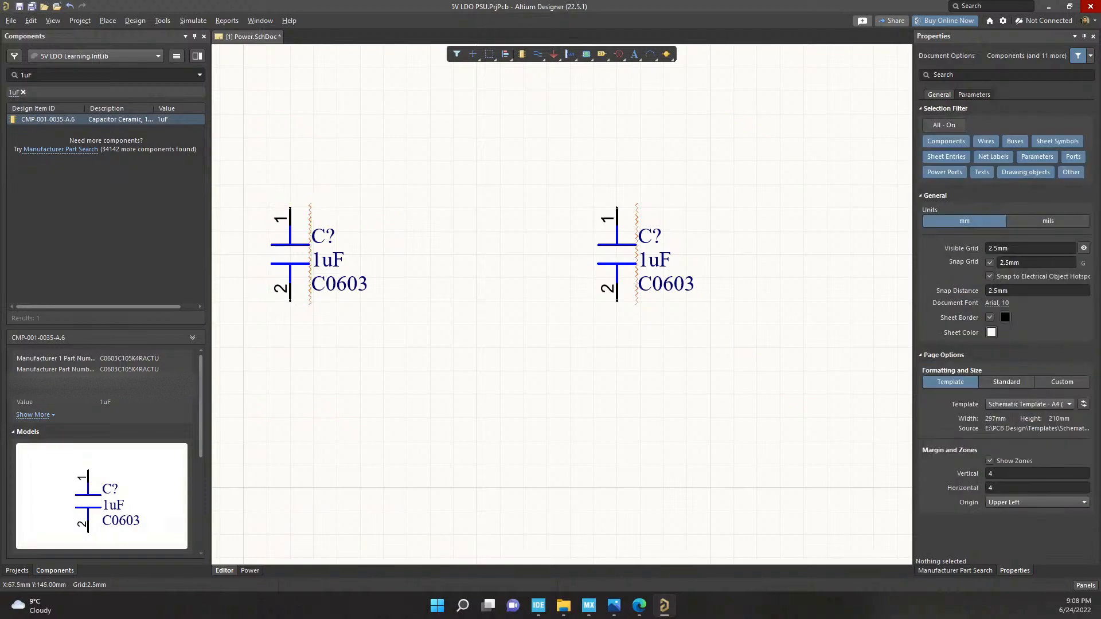
{"action": "left_click", "coordinate": [290, 254]}
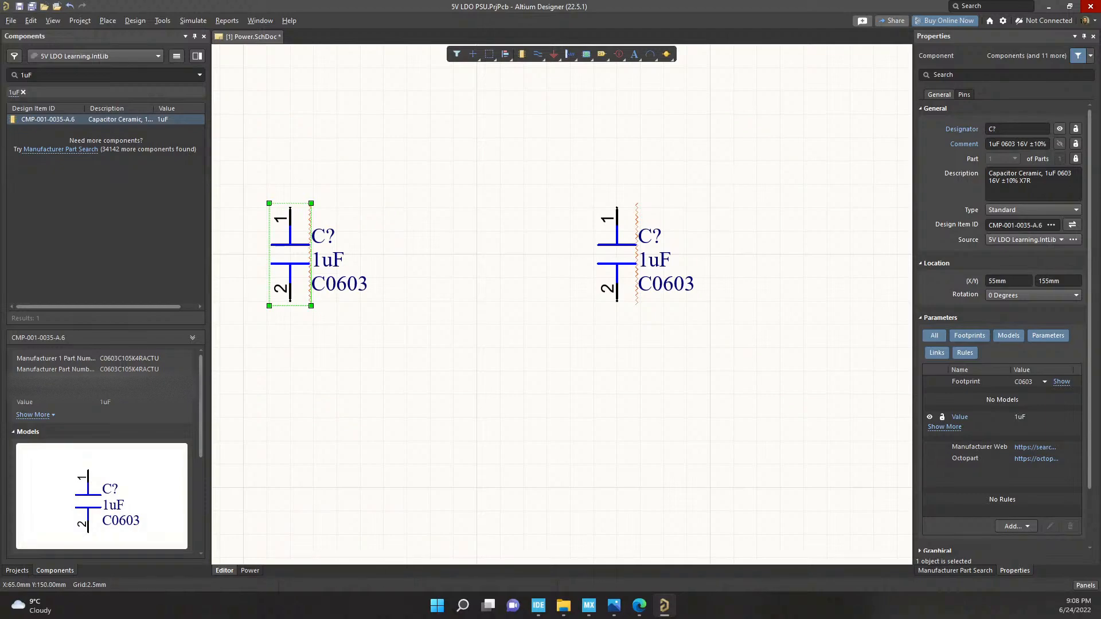
{"action": "right_click_drag", "start_coordinate": [383, 255], "coordinate": [444, 284]}
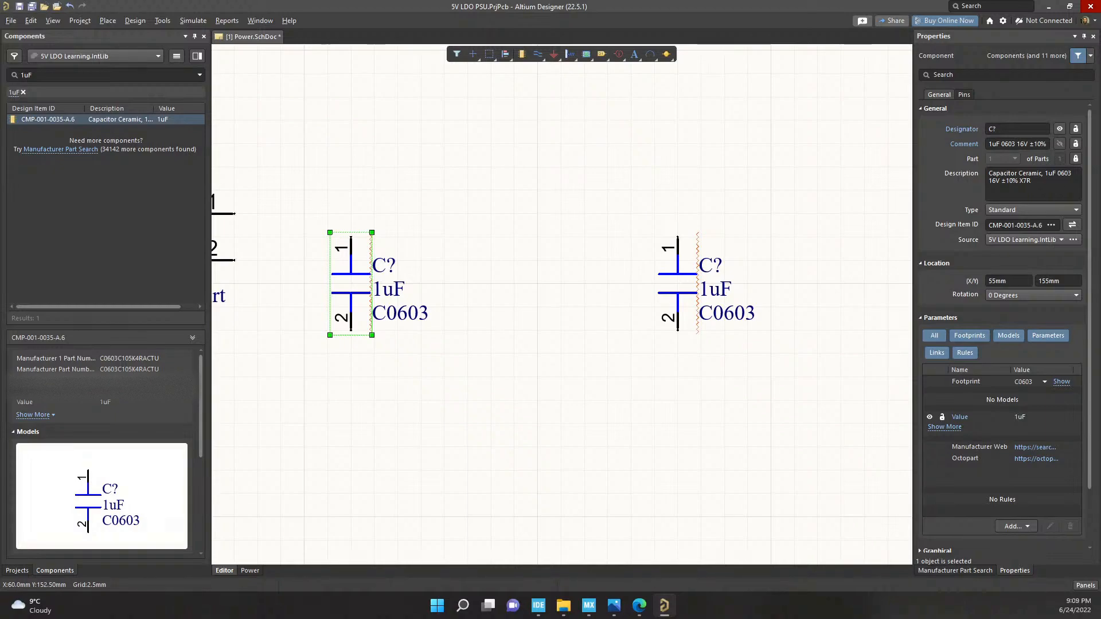
{"action": "scroll", "coordinate": [618, 295], "scroll_direction": "down", "scroll_amount": 1, "text": "ctrl"}
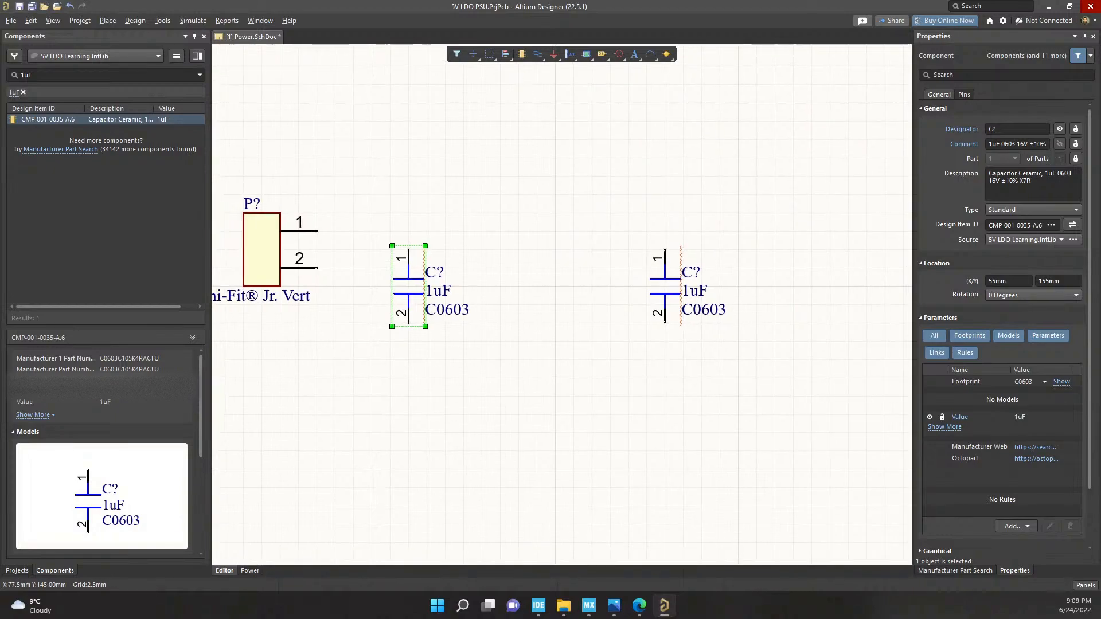
{"action": "left_click", "coordinate": [445, 286]}
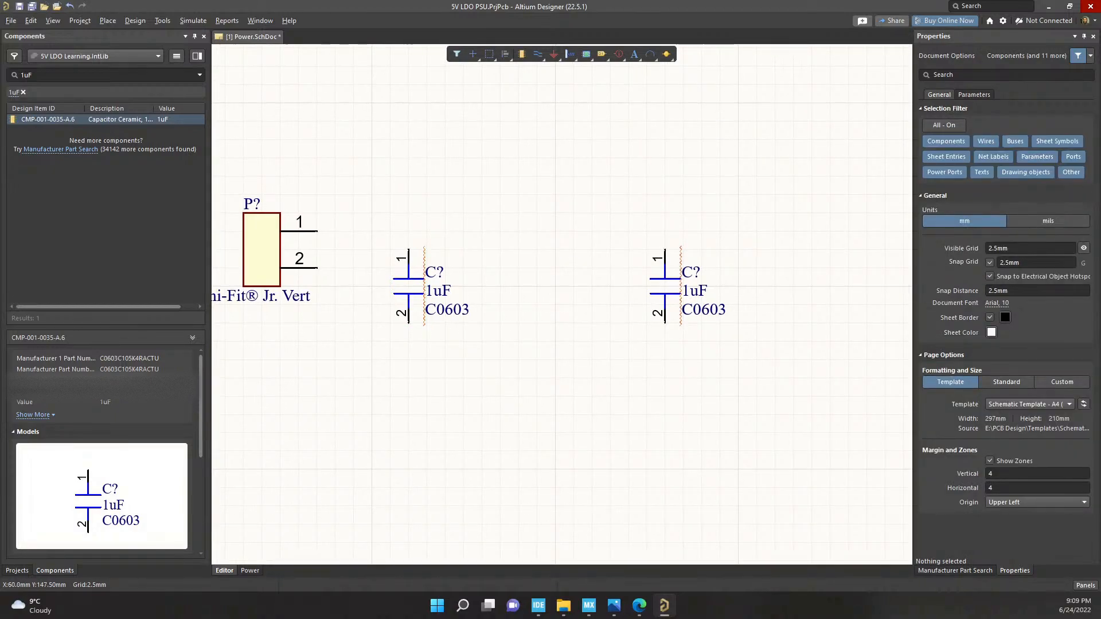
{"action": "left_click", "coordinate": [427, 286]}
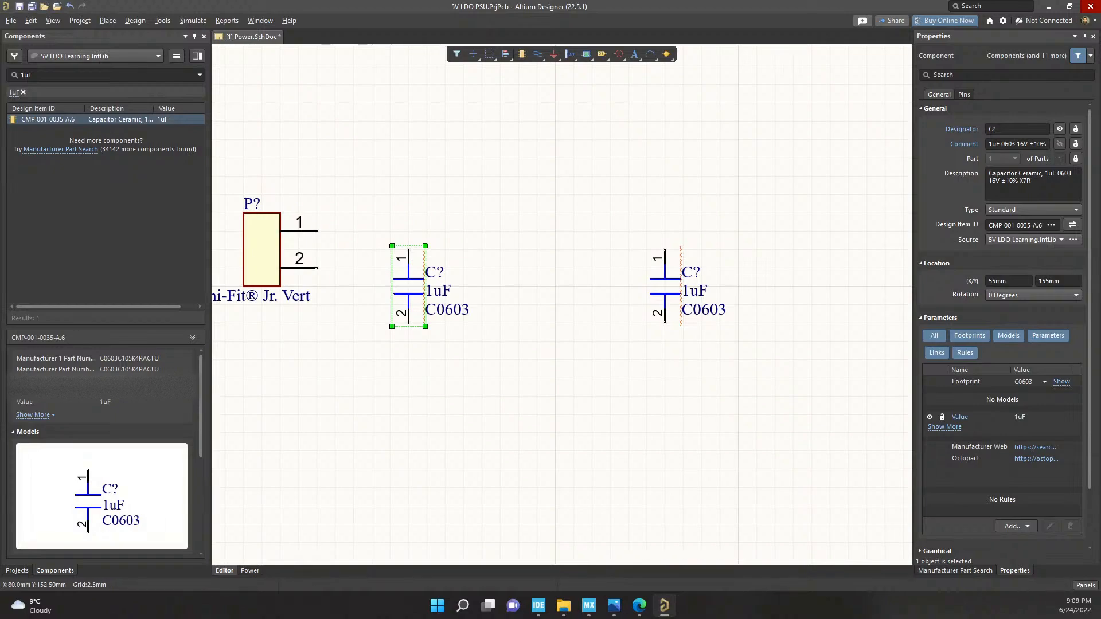
Find the 1R resistor in the library and place it rotated 90 degrees at X 67.5 mm, Y 157.5 mm
{"action": "scroll", "coordinate": [553, 291], "scroll_direction": "down", "scroll_amount": 3, "text": "ctrl"}
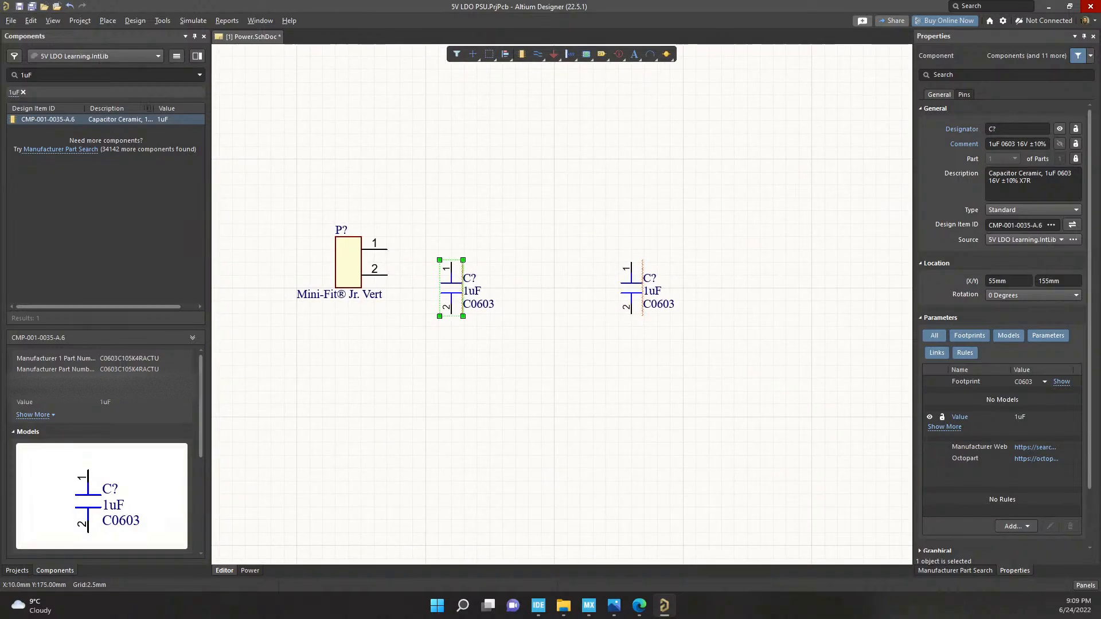
{"action": "double_click", "coordinate": [26, 75]}
{"action": "type", "text": "1"}
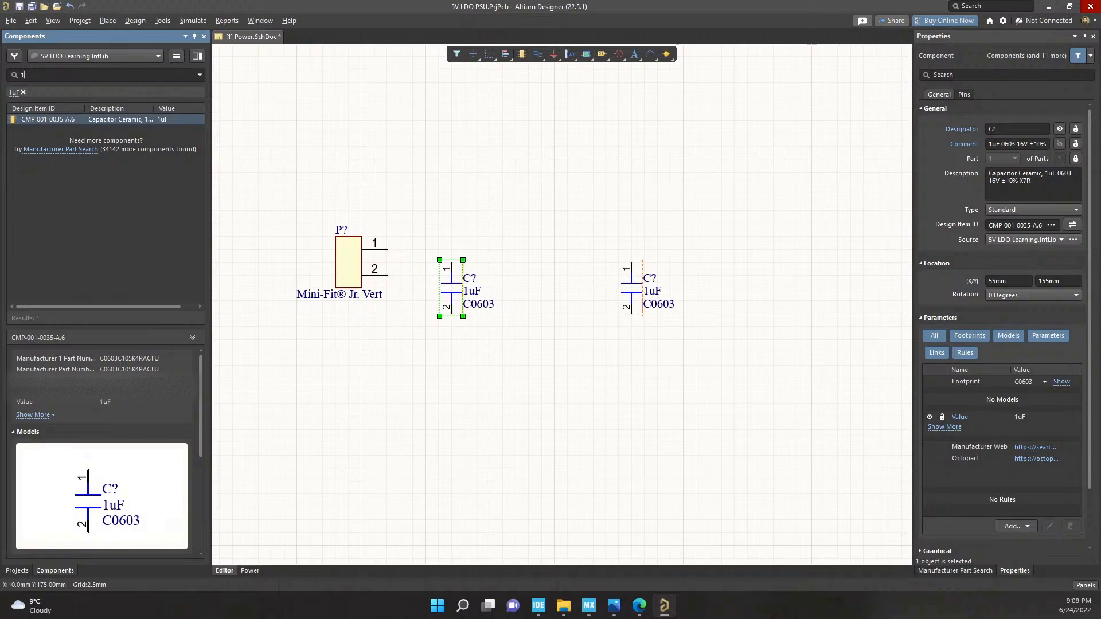
{"action": "type", "text": "R"}
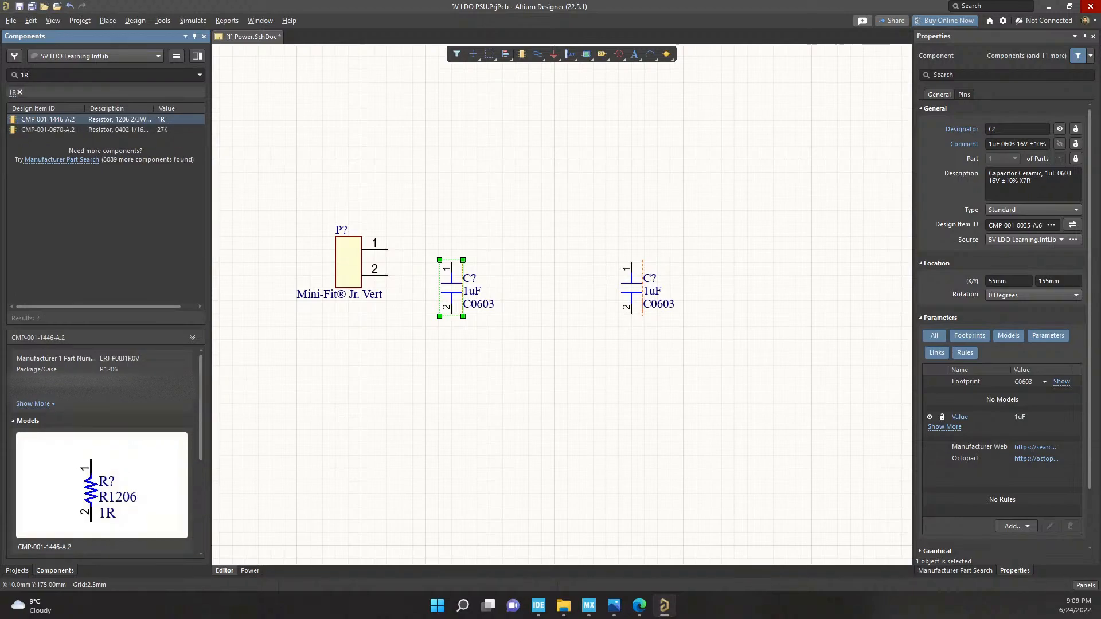
{"action": "double_click", "coordinate": [48, 119]}
{"action": "key", "text": "space"}
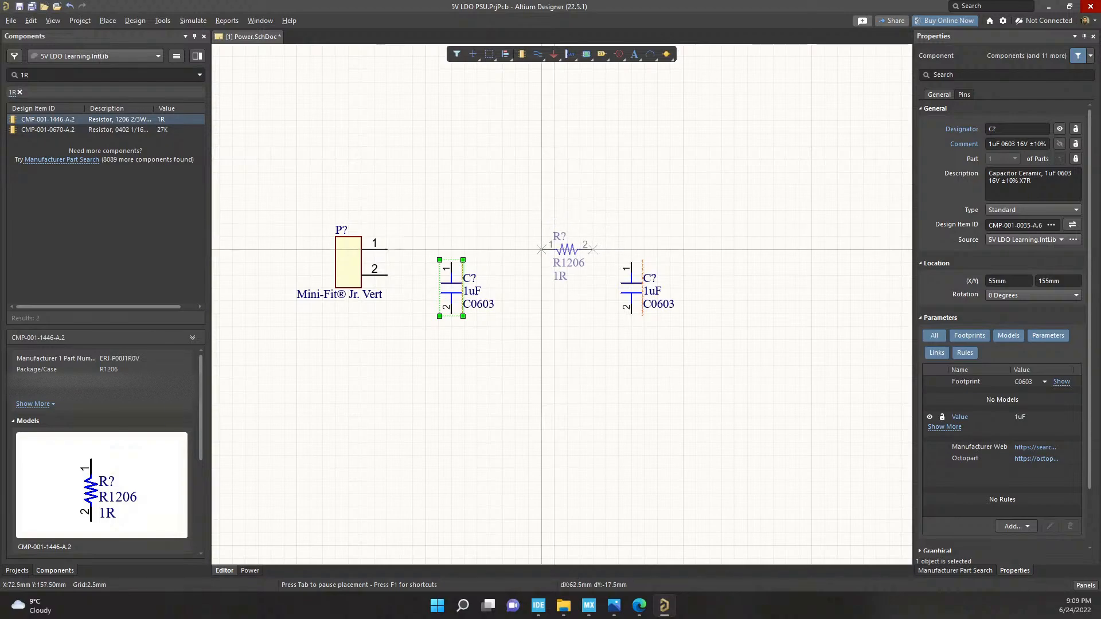
{"action": "left_click", "coordinate": [515, 249]}
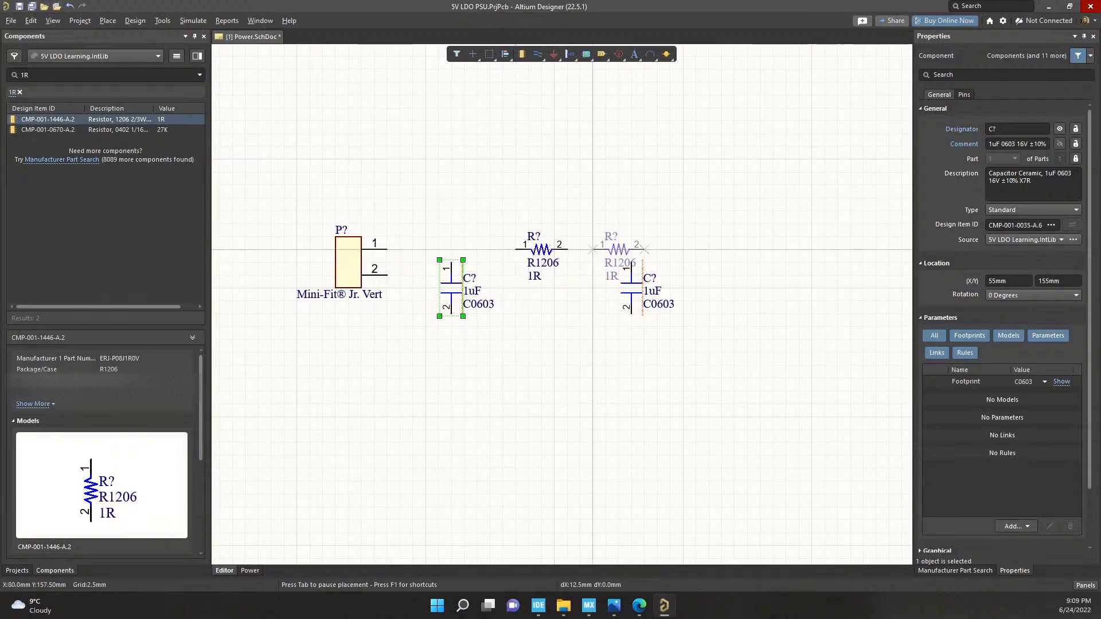
{"action": "key", "text": "Escape"}
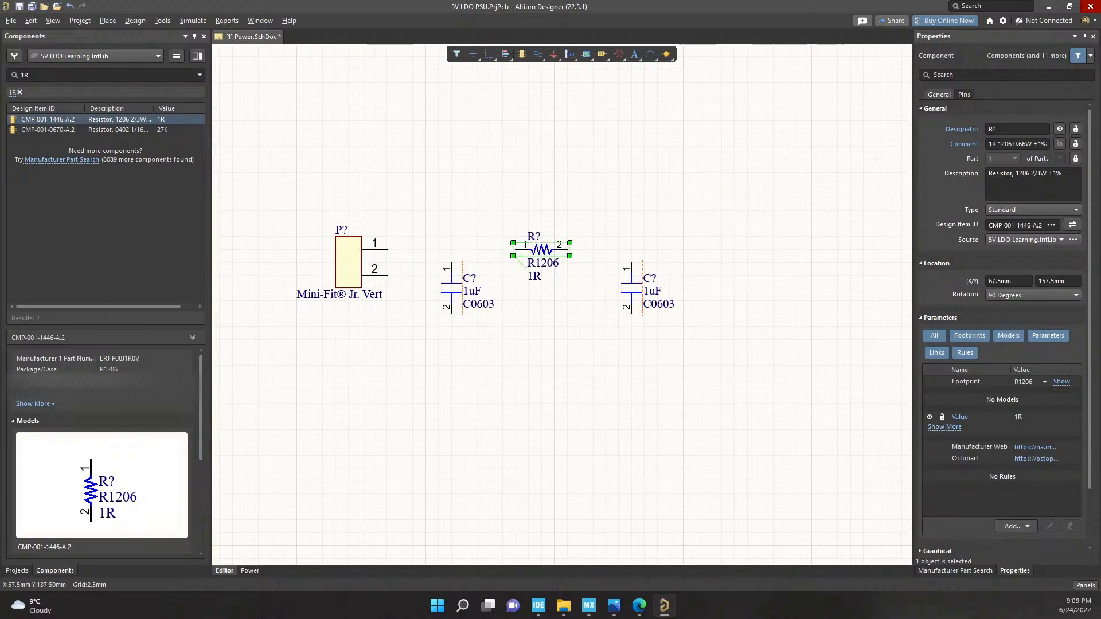
Search the component library for tl1963, 1963 and *1963*, and clear the search text
{"action": "right_click_drag", "start_coordinate": [400, 339], "coordinate": [357, 344]}
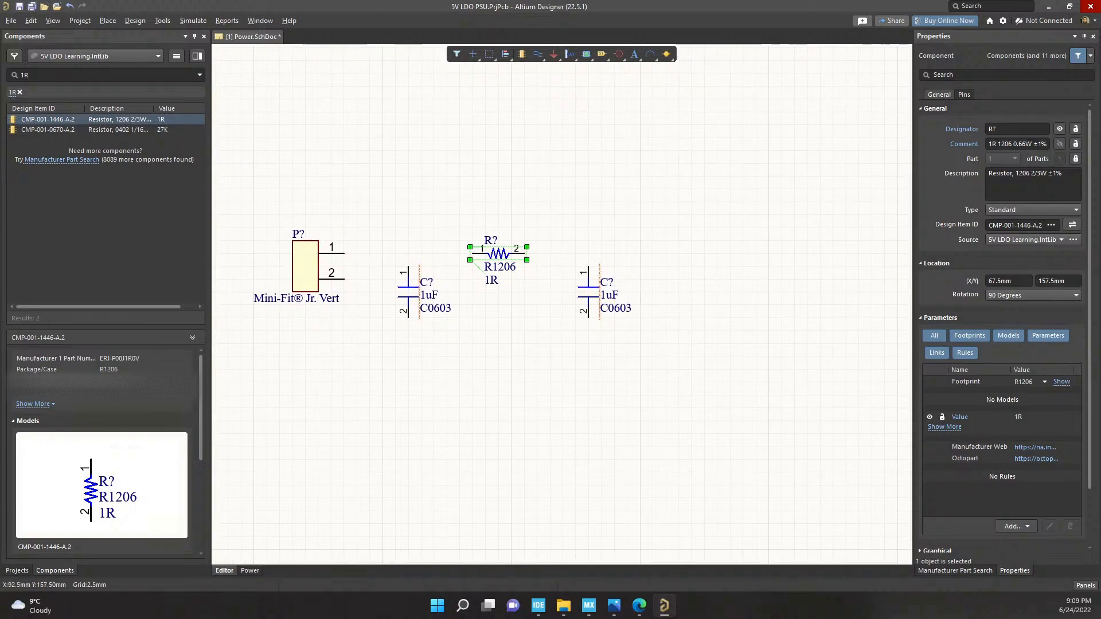
{"action": "double_click", "coordinate": [24, 74]}
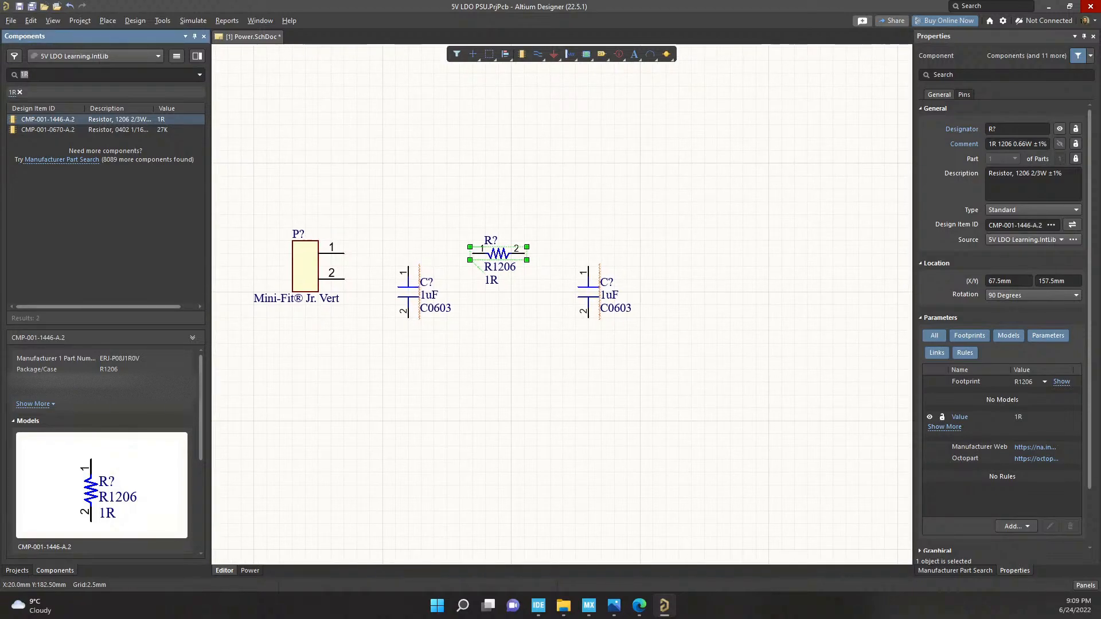
{"action": "type", "text": "tl"}
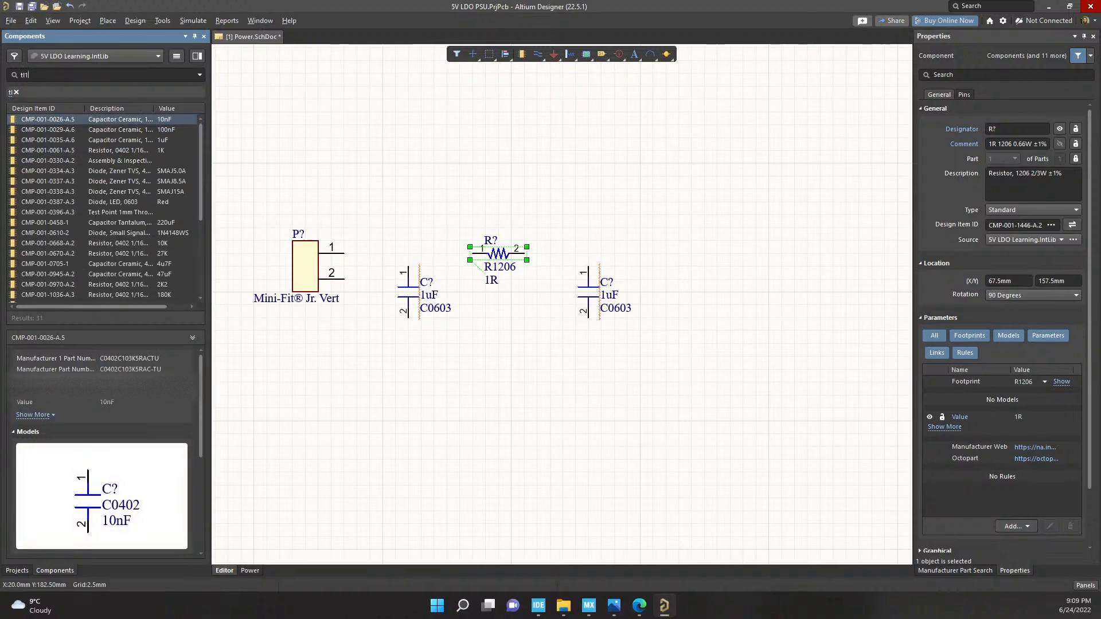
{"action": "type", "text": "1963"}
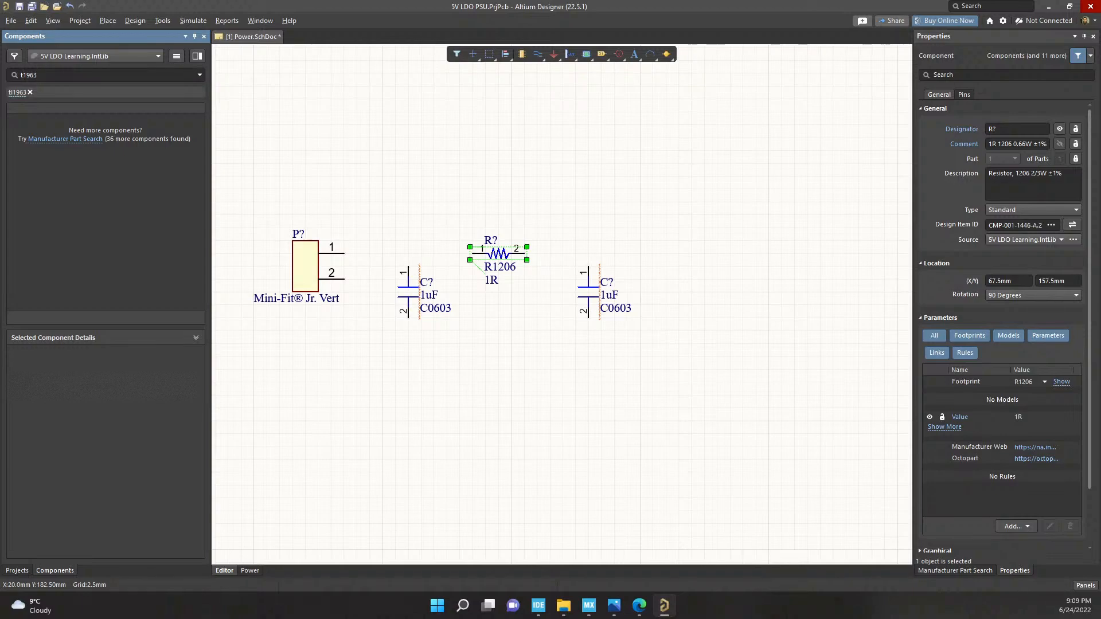
{"action": "key", "text": "Home"}
{"action": "key", "text": "Delete"}
{"action": "key", "text": "Delete"}
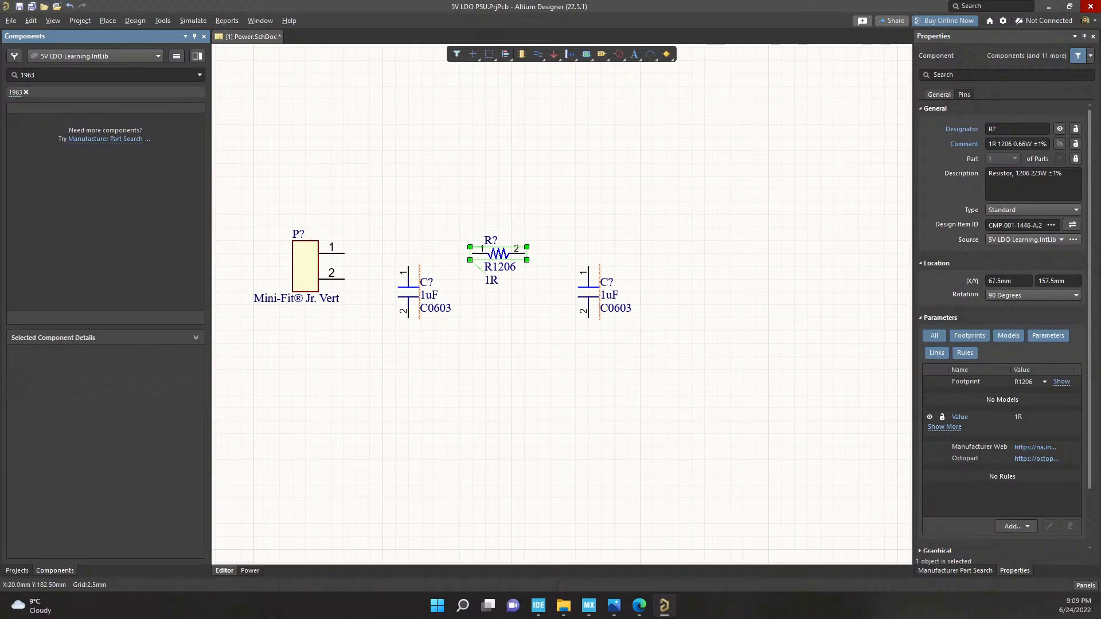
{"action": "type", "text": "*"}
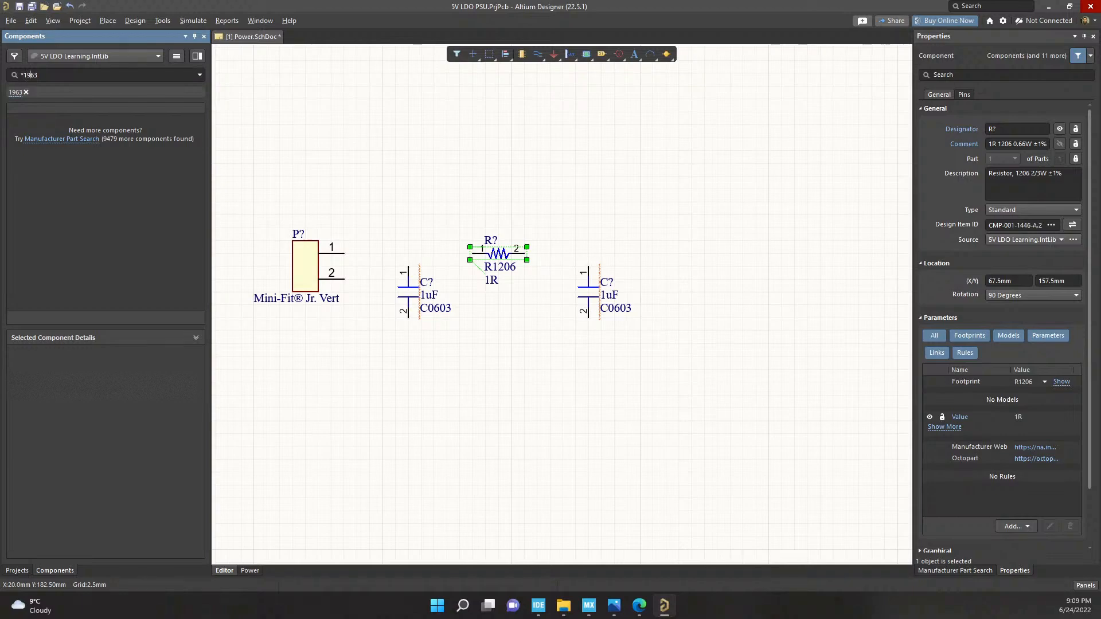
{"action": "key", "text": "End"}
{"action": "type", "text": "*"}
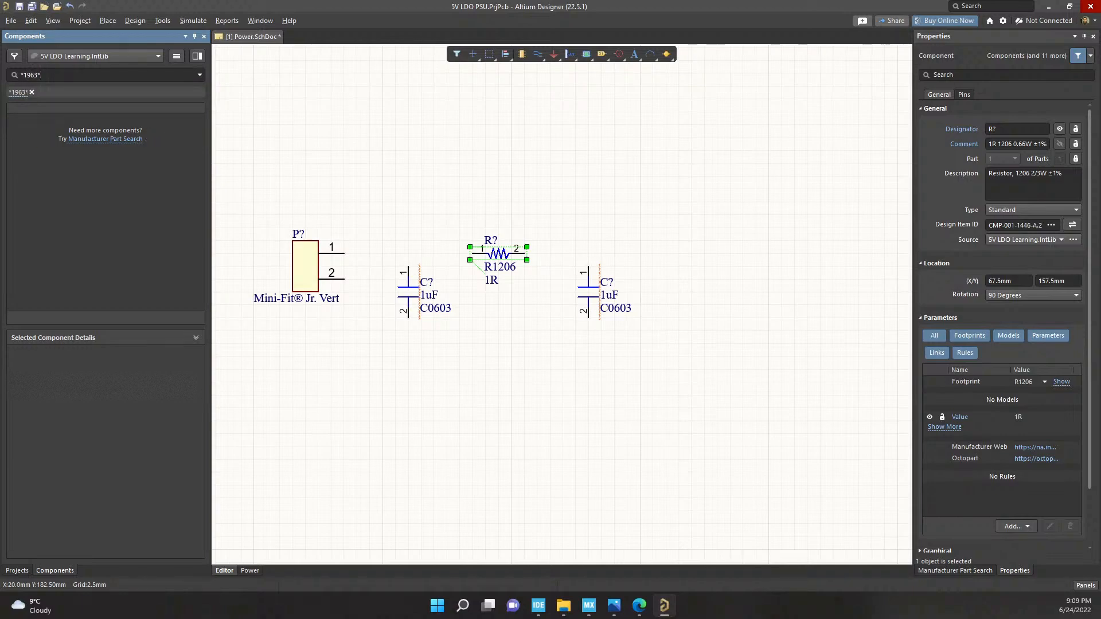
{"action": "key", "text": "ctrl+a"}
{"action": "key", "text": "BackSpace"}
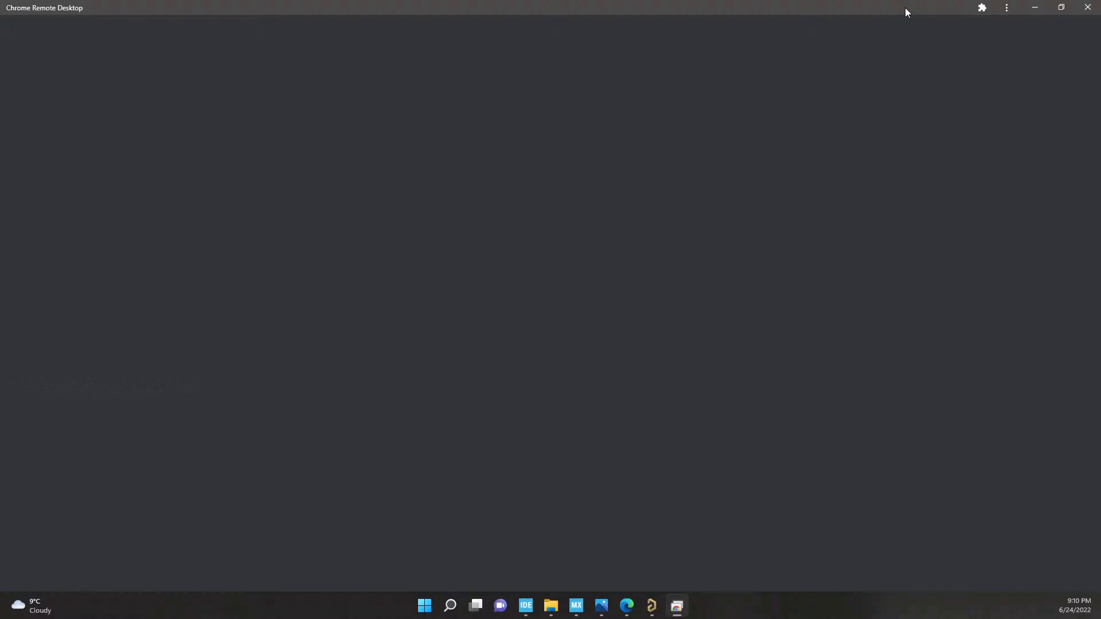
Close the Chrome Remote Desktop window and move both 1uF capacitors 5 mm inward towards the 1R resistor
{"action": "left_click", "coordinate": [1087, 7]}
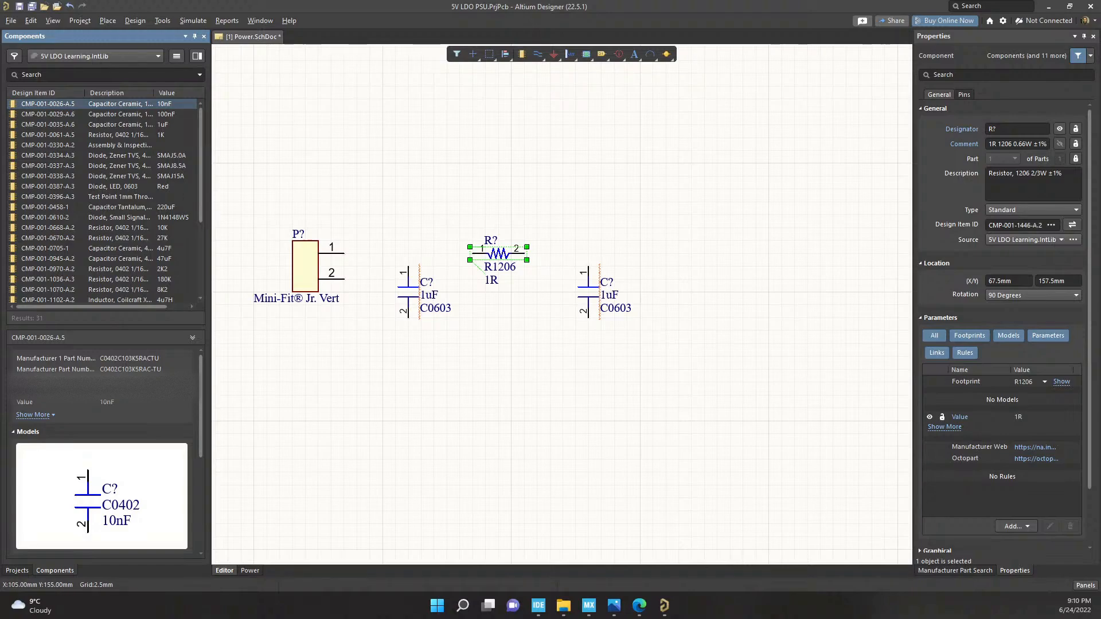
{"action": "left_click_drag", "start_coordinate": [588, 306], "coordinate": [563, 305]}
{"action": "left_click_drag", "start_coordinate": [408, 292], "coordinate": [434, 293]}
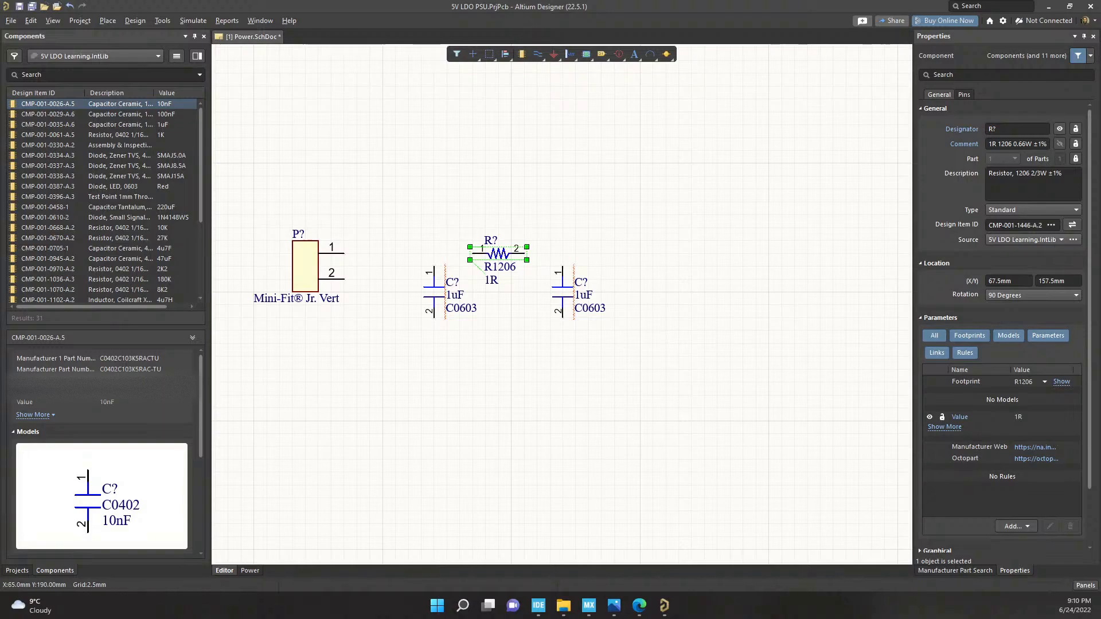
Start placing a GND power port facing down and hide its net name
{"action": "left_click", "coordinate": [553, 53]}
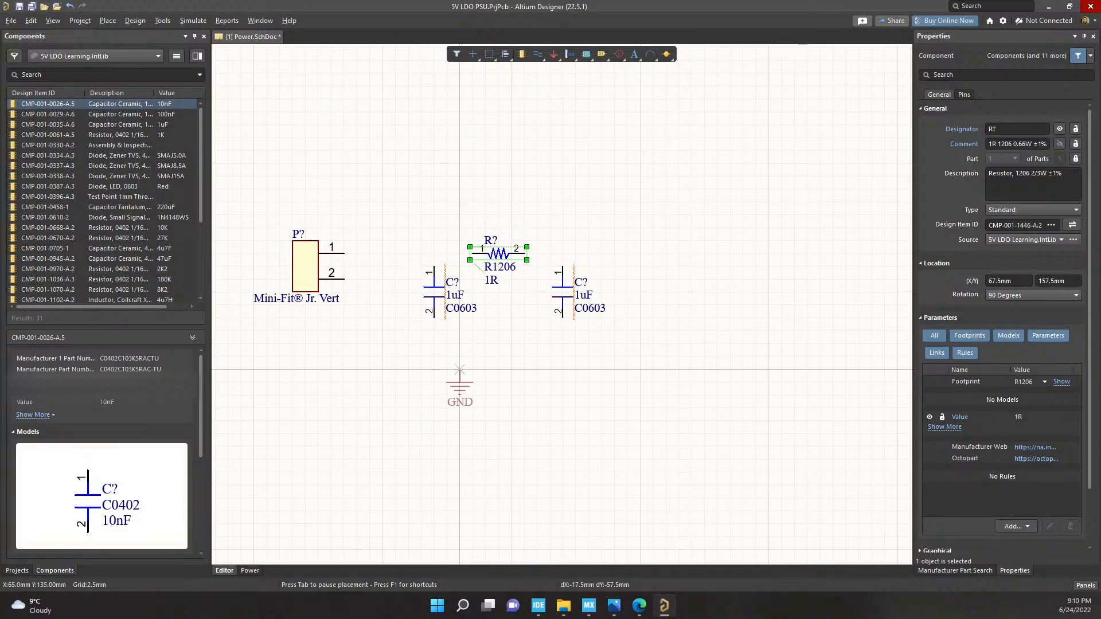
{"action": "key", "text": "Down"}
{"action": "key", "text": "shift+Left"}
{"action": "key", "text": "shift+Right"}
{"action": "key", "text": "shift+Up"}
{"action": "key", "text": "shift+Down"}
{"action": "key", "text": "Tab"}
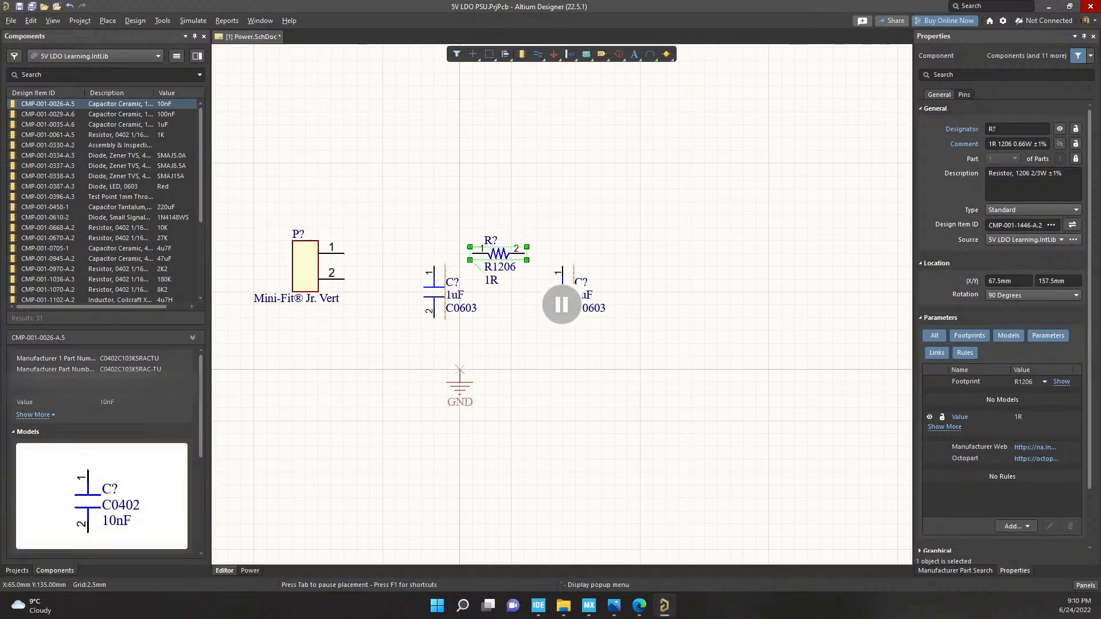
{"action": "key", "text": "Return"}
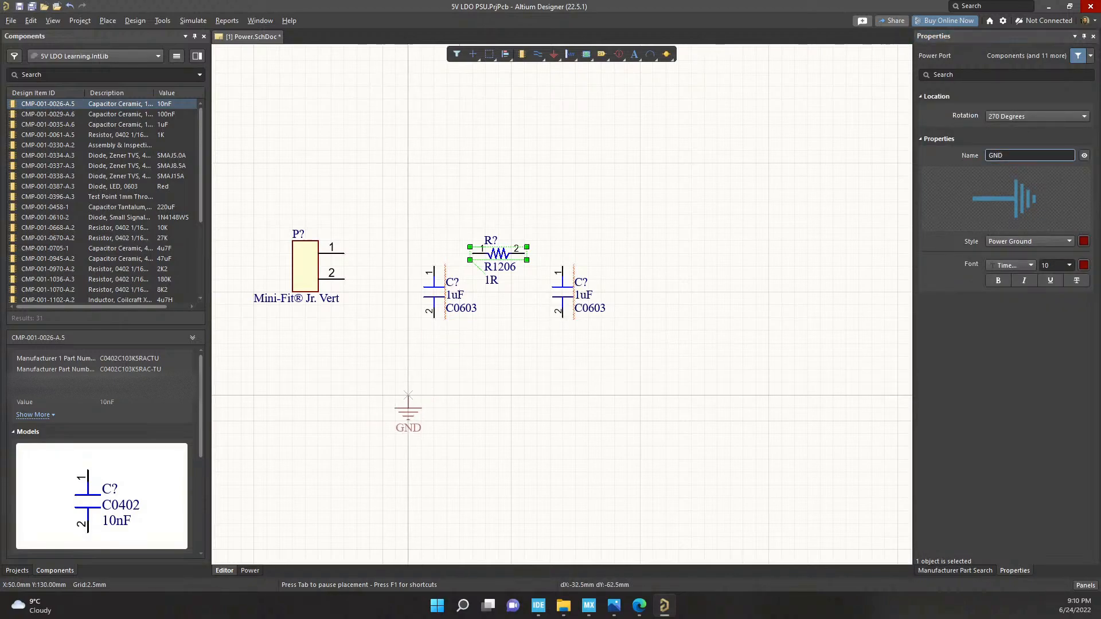
{"action": "key", "text": "Tab"}
{"action": "key", "text": "Return"}
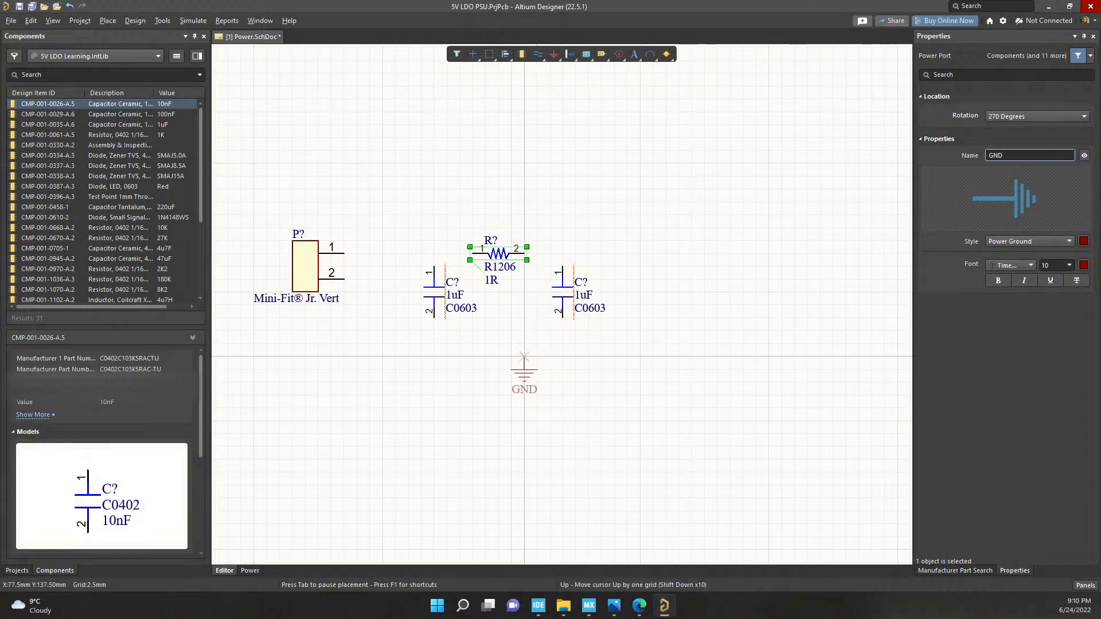
{"action": "key", "text": "Tab"}
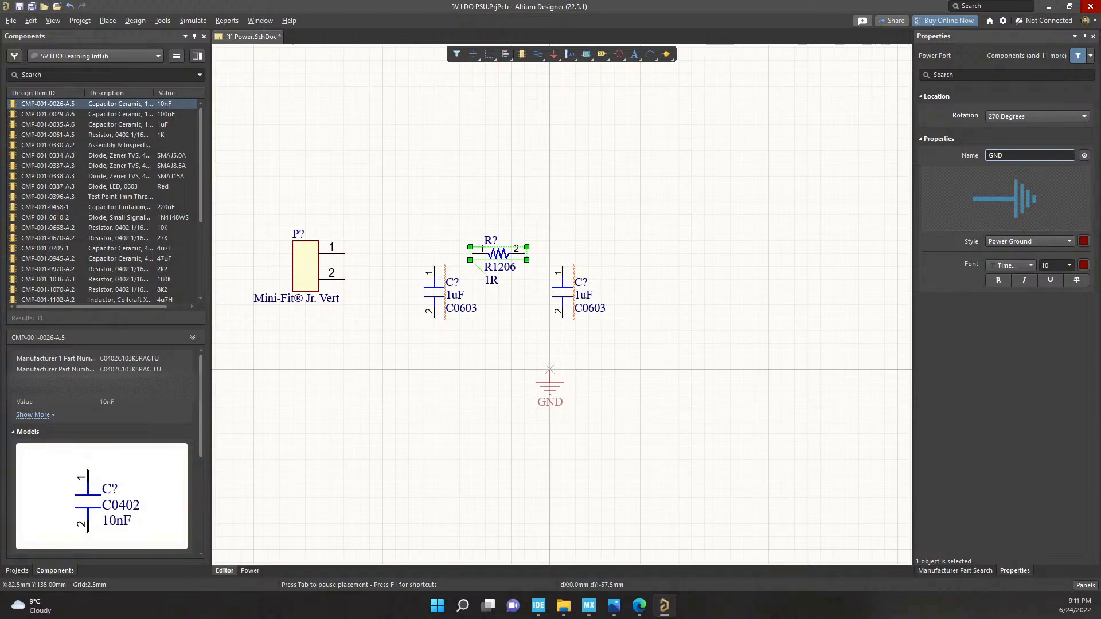
{"action": "key", "text": "Tab"}
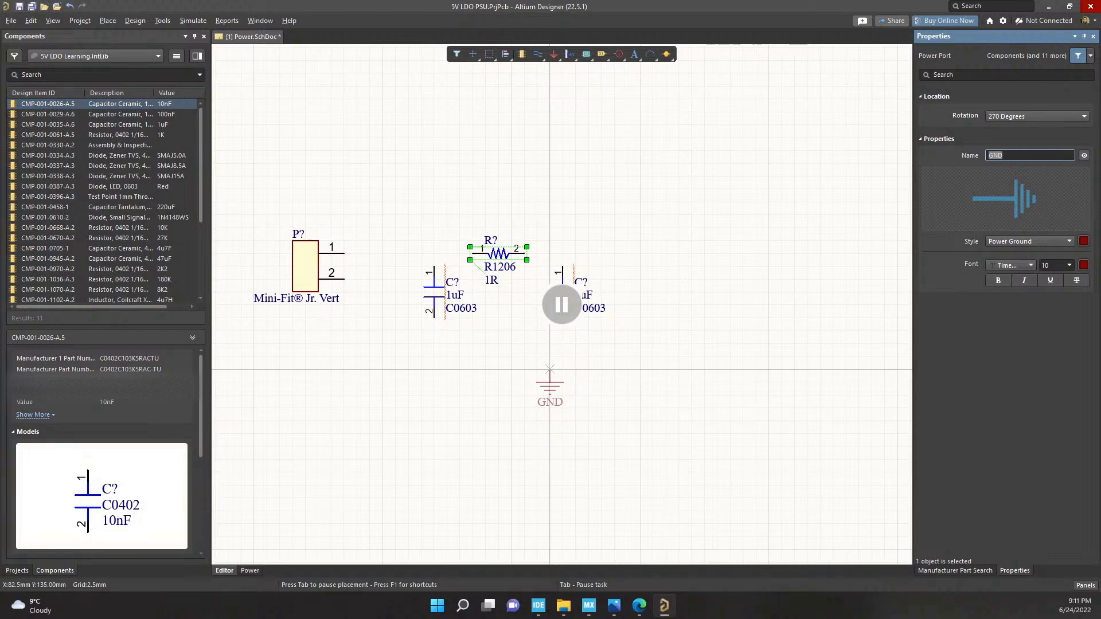
{"action": "left_click", "coordinate": [1084, 155]}
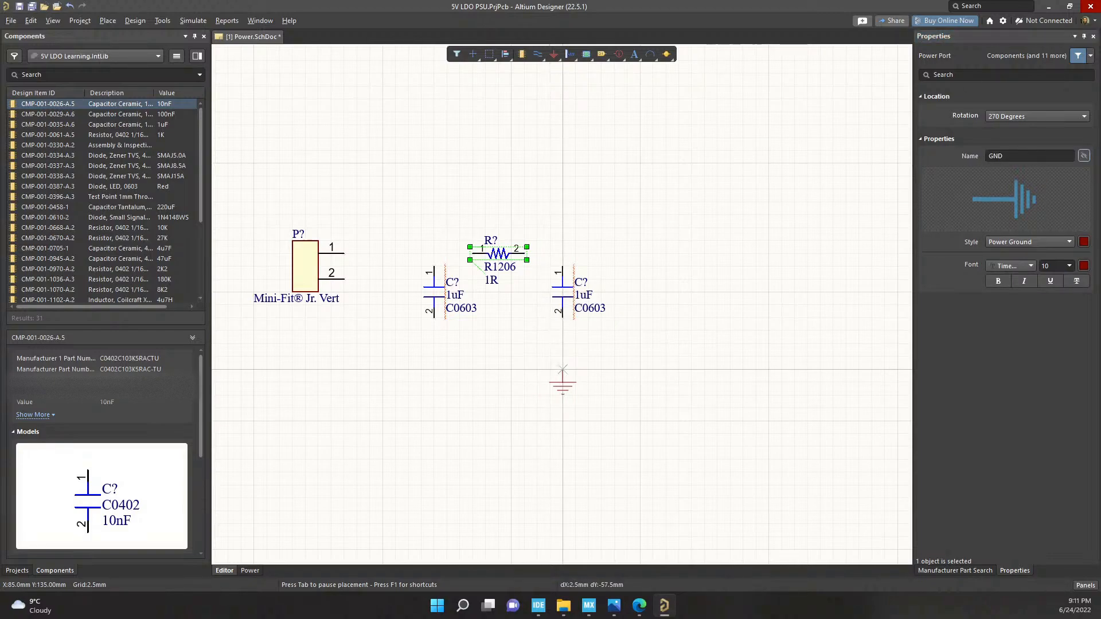
Place ground ports below both 1uF capacitors and beside the input connector, moving the connector's port to X 47.5 mm, Y 142.5 mm
{"action": "left_click", "coordinate": [434, 331]}
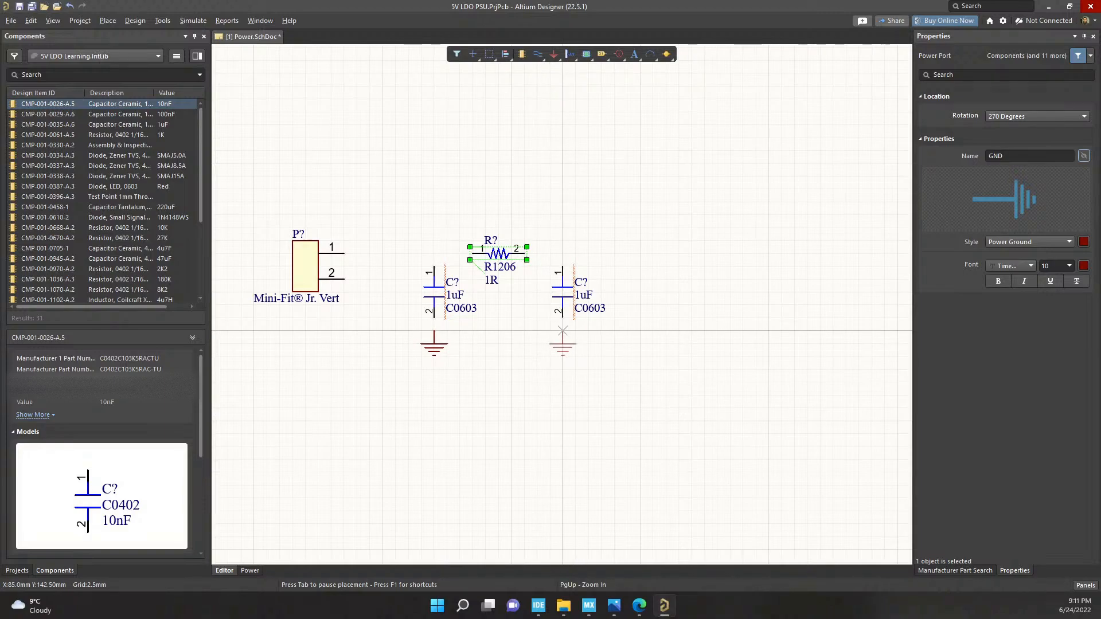
{"action": "left_click", "coordinate": [563, 332]}
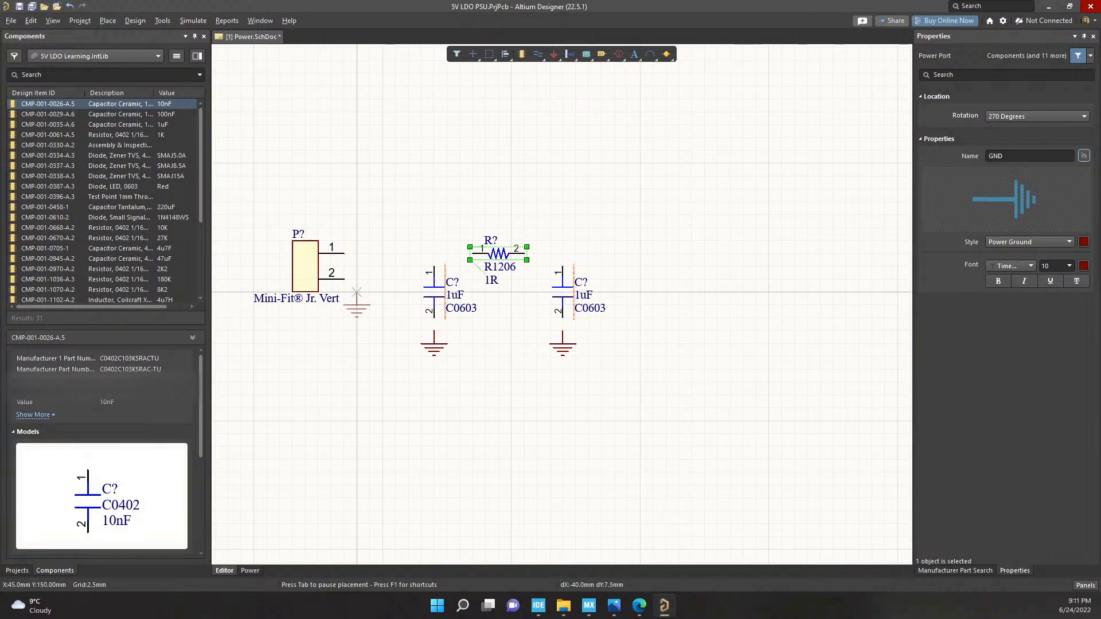
{"action": "left_click", "coordinate": [370, 305]}
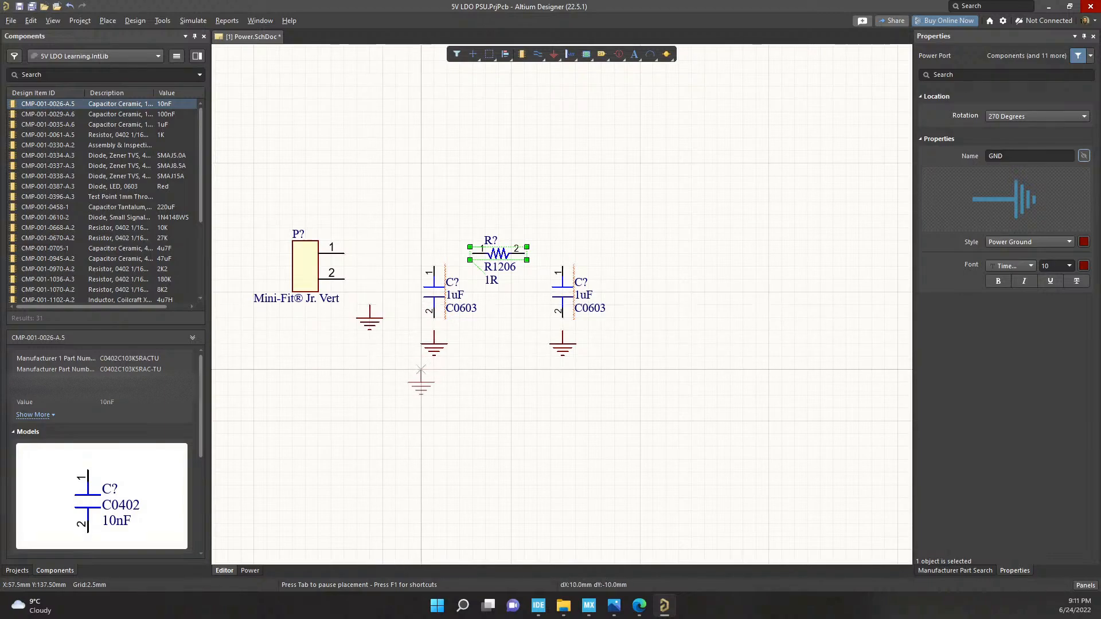
{"action": "key", "text": "Escape"}
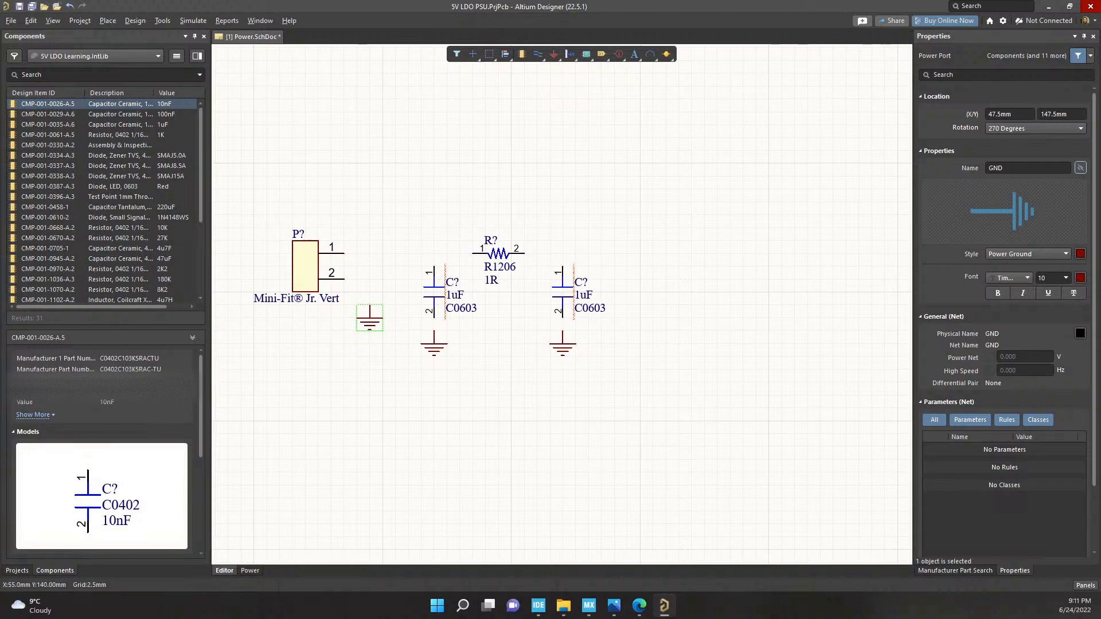
{"action": "mouse_move", "coordinate": [369, 313]}
{"action": "left_mouse_down"}
{"action": "mouse_move", "coordinate": [369, 343]}
{"action": "mouse_move", "coordinate": [370, 331]}
{"action": "left_mouse_up"}
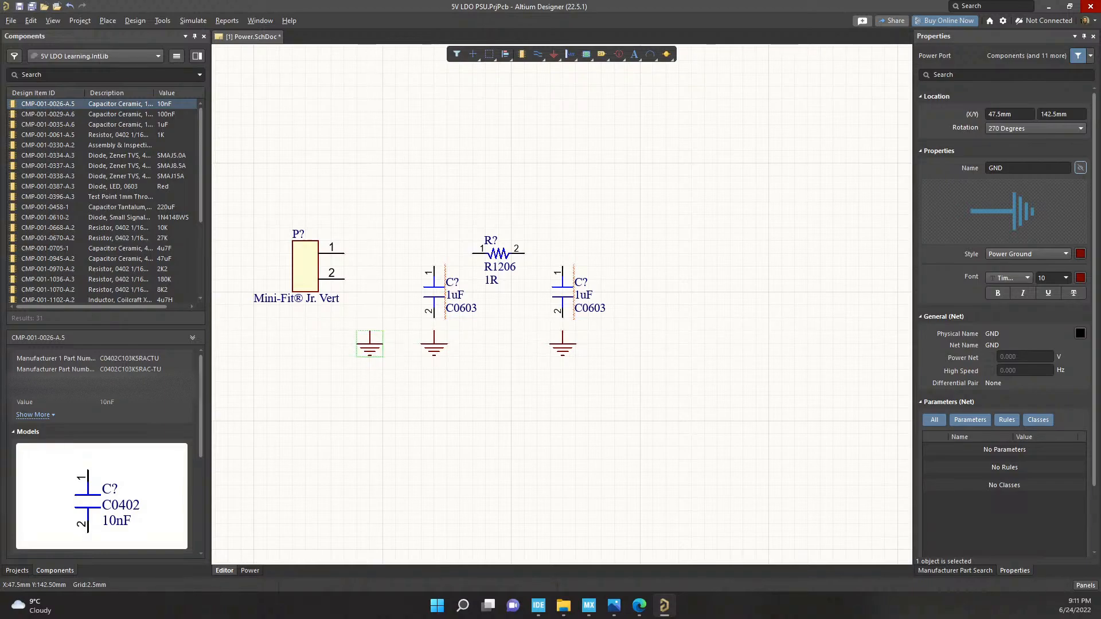
{"action": "left_click", "coordinate": [369, 305]}
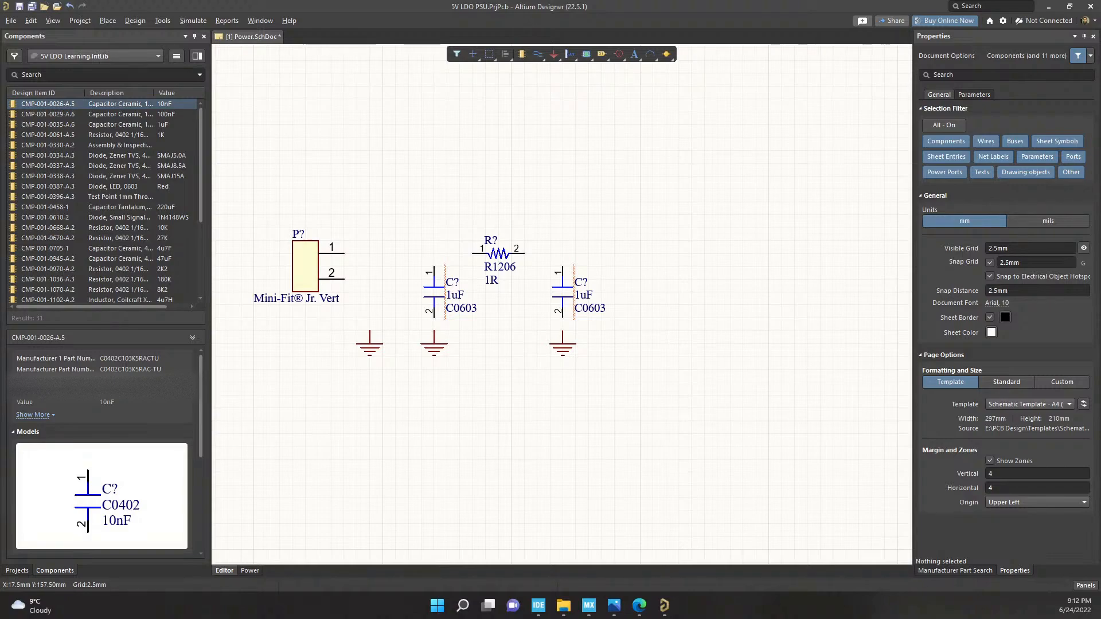
Find the 10k resistor in the component library and place it unrotated at X 100 mm, Y 155 mm
{"action": "left_click", "coordinate": [21, 75]}
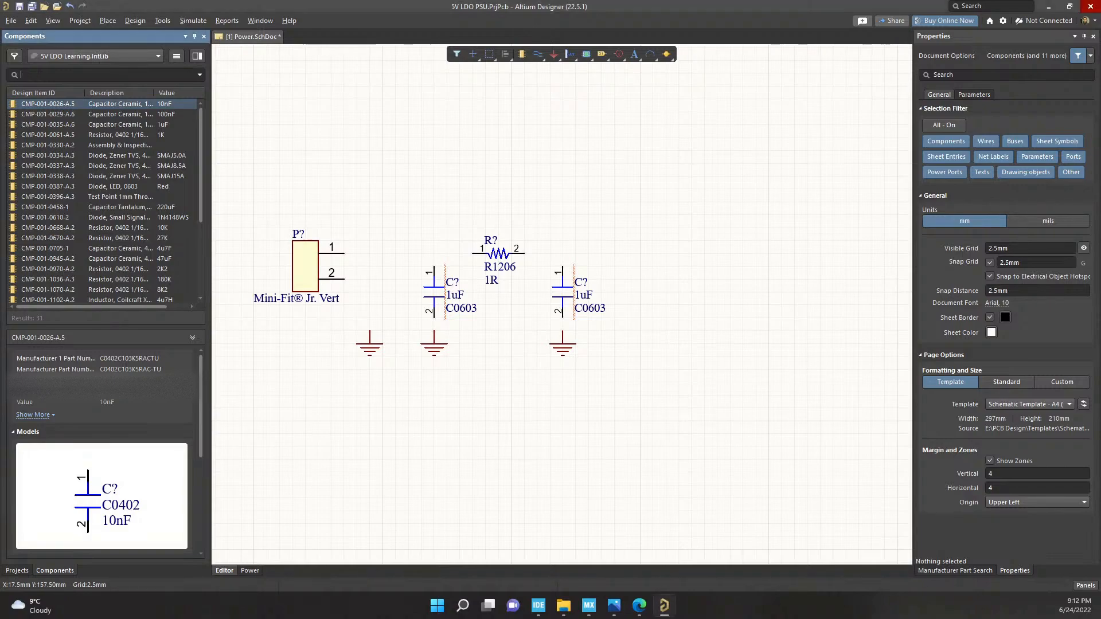
{"action": "type", "text": "10k"}
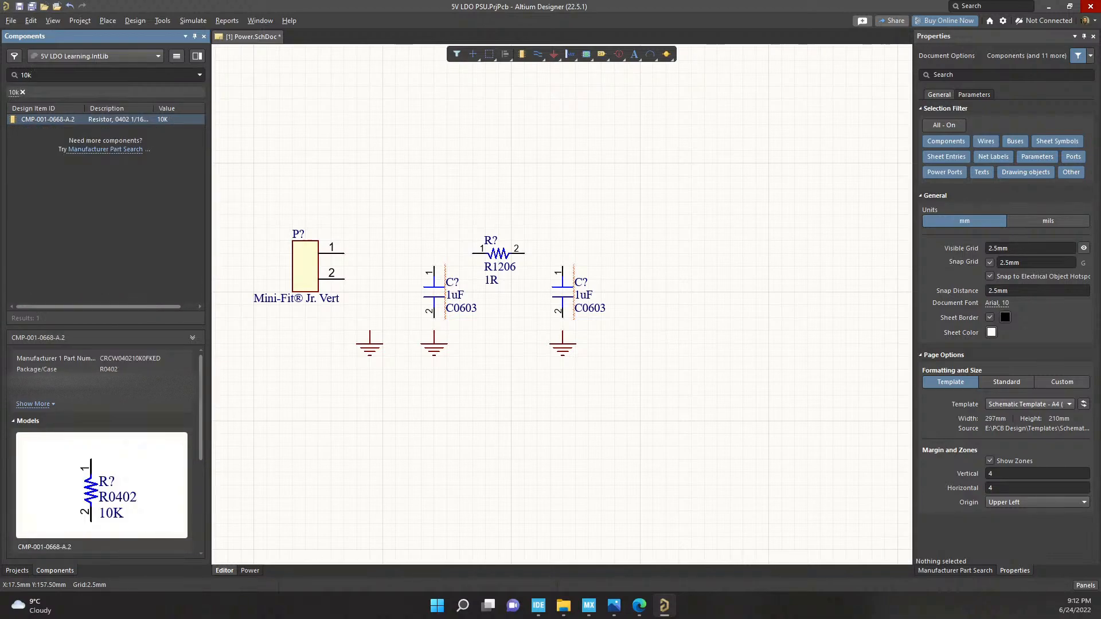
{"action": "double_click", "coordinate": [48, 119]}
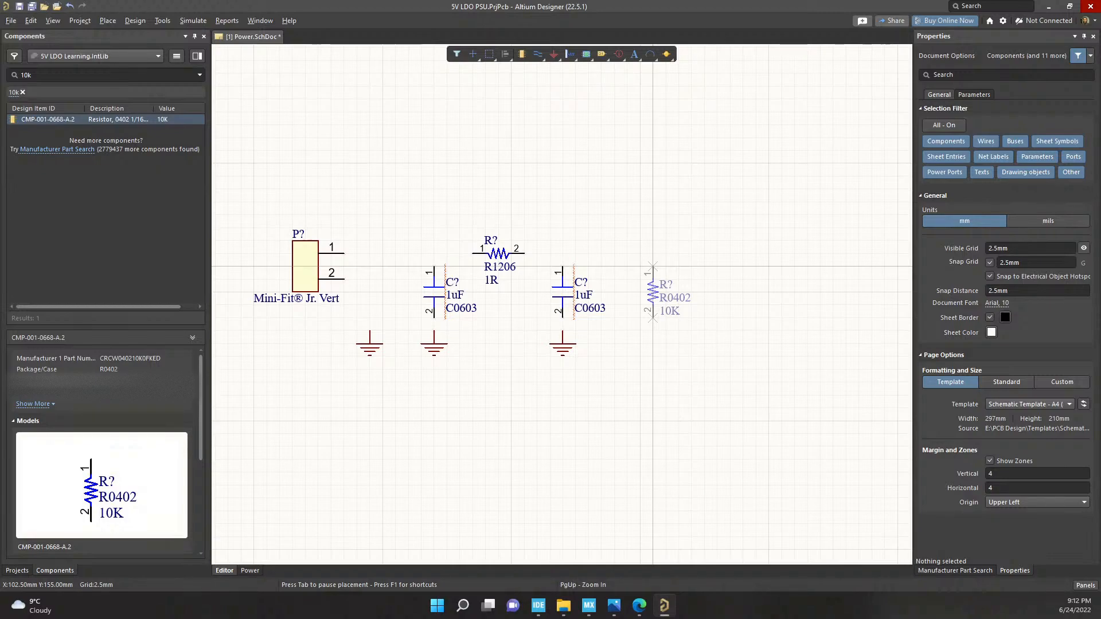
{"action": "key", "text": "Tab"}
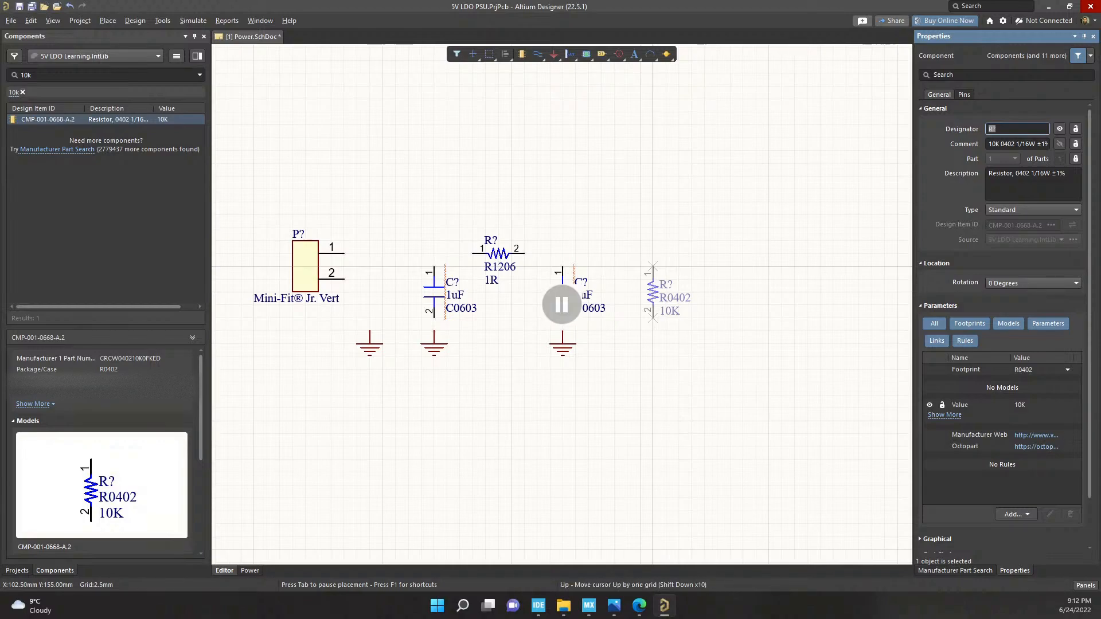
{"action": "left_click", "coordinate": [562, 305]}
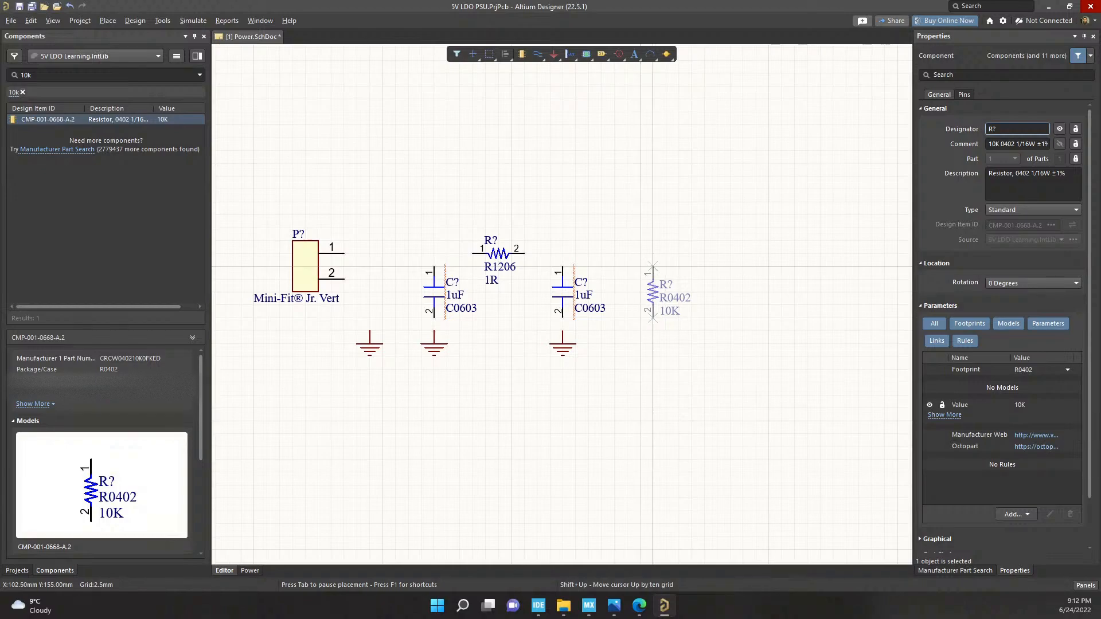
{"action": "left_click", "coordinate": [641, 265]}
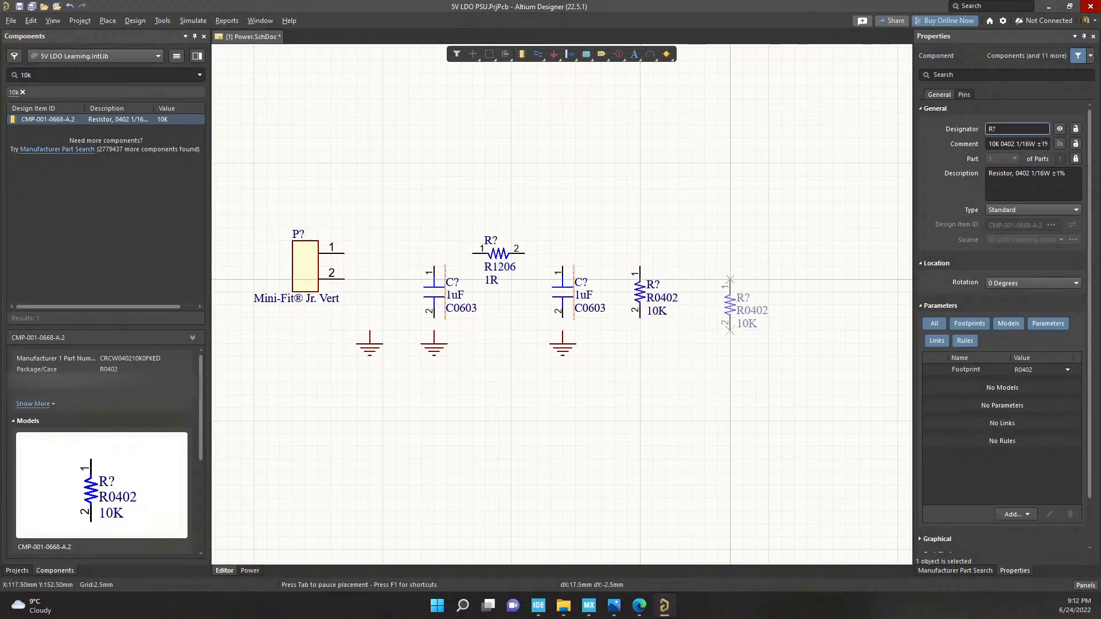
{"action": "key", "text": "Escape"}
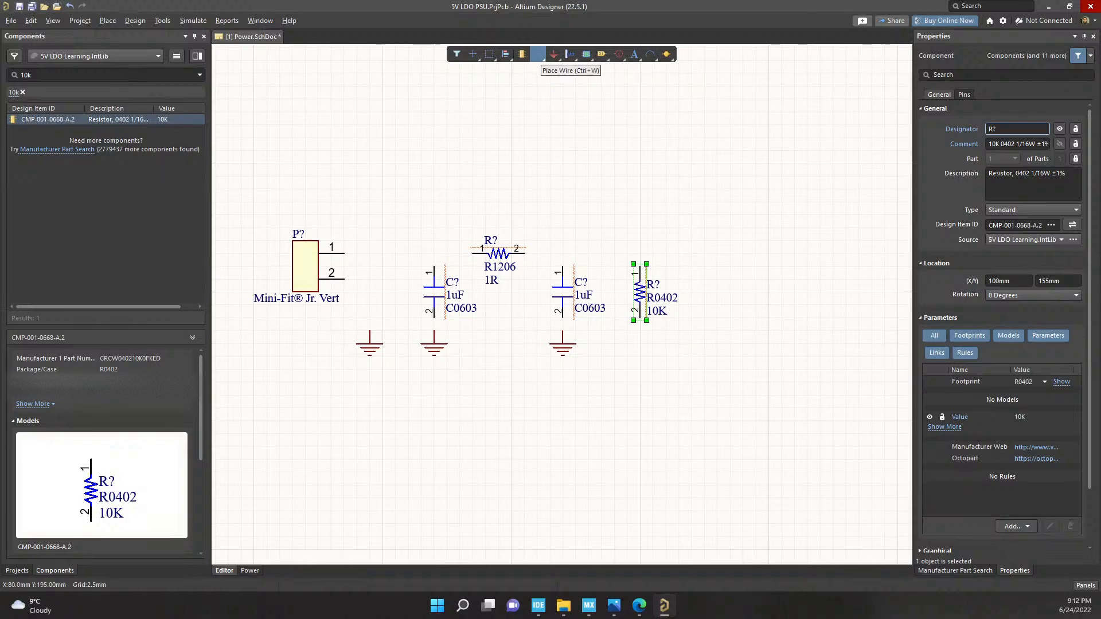
Find the LP38502 regulator in the component library and place it unrotated at X 115 mm, Y 157.5 mm
{"action": "left_click", "coordinate": [26, 74]}
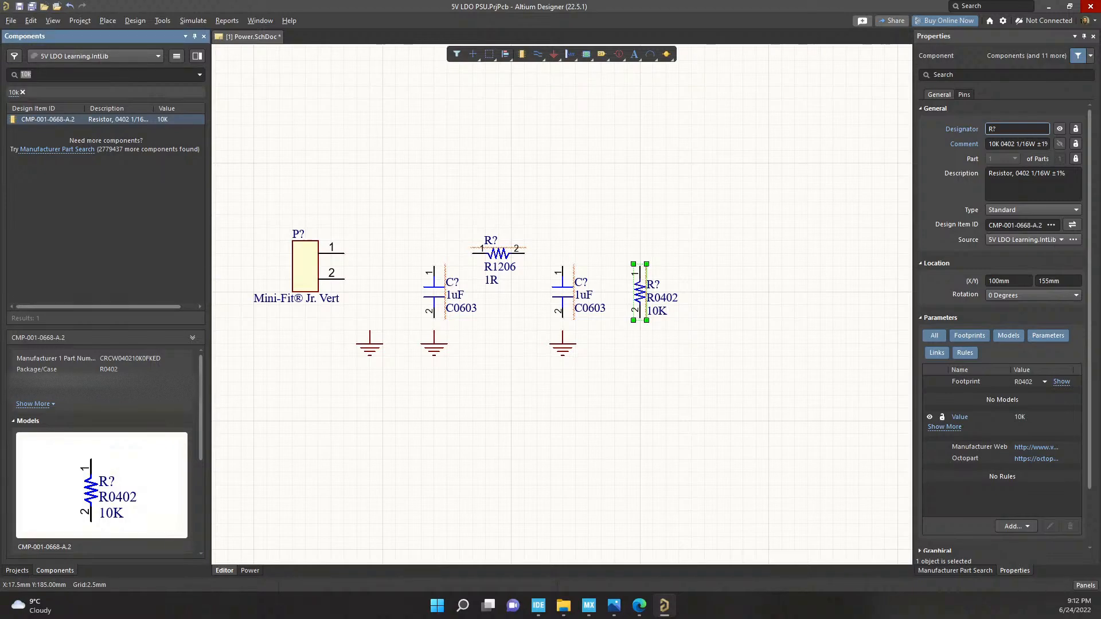
{"action": "type", "text": "LP"}
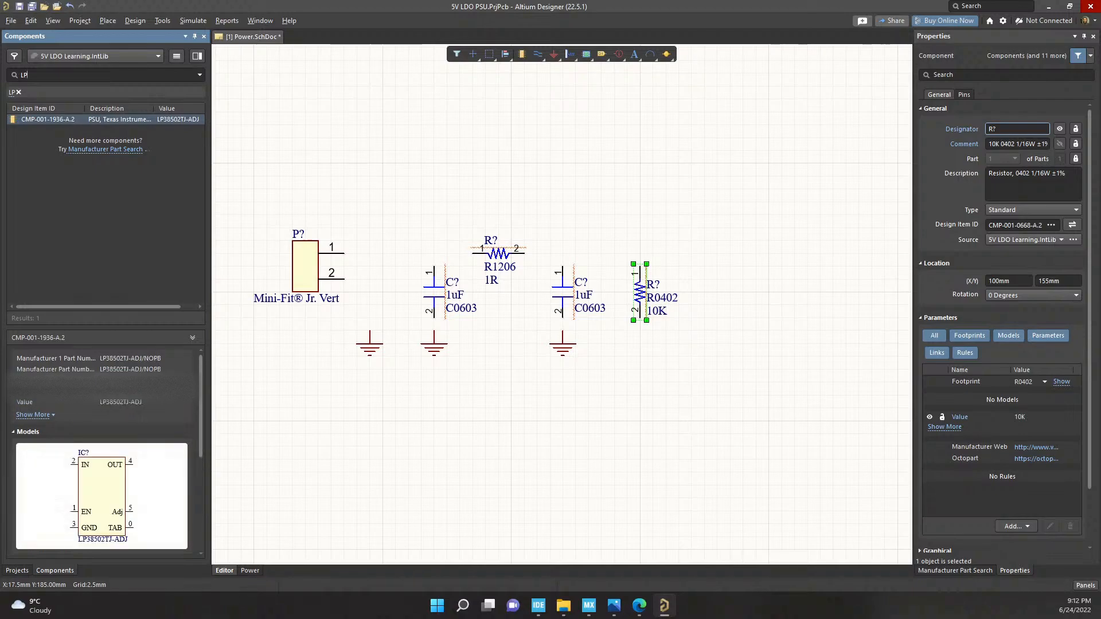
{"action": "type", "text": "385"}
{"action": "key", "text": "BackSpace"}
{"action": "type", "text": "850"}
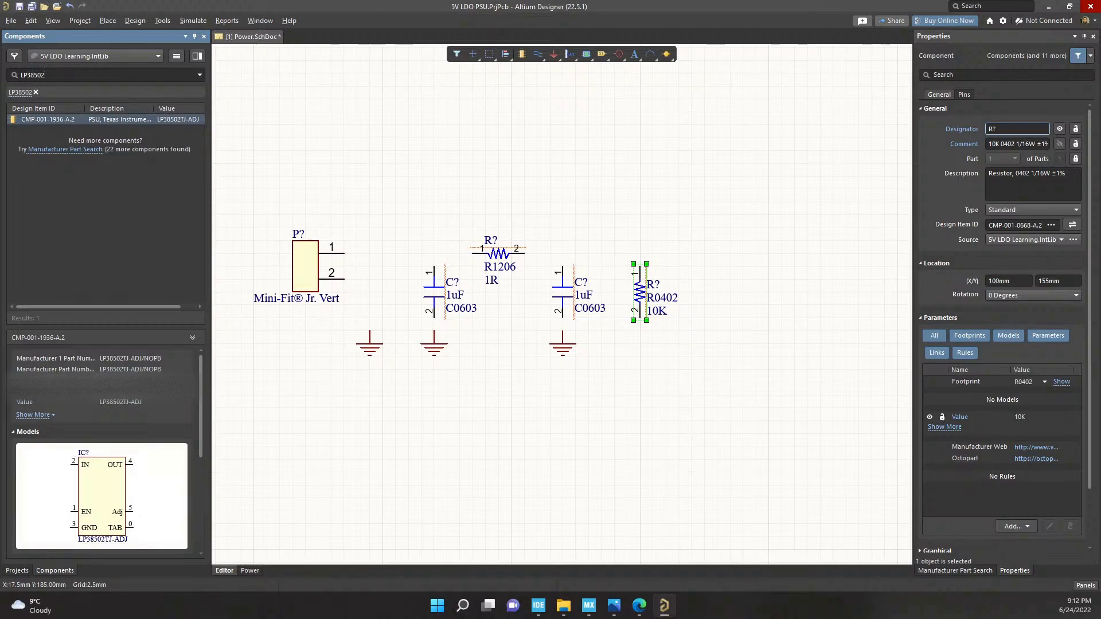
{"action": "double_click", "coordinate": [48, 119]}
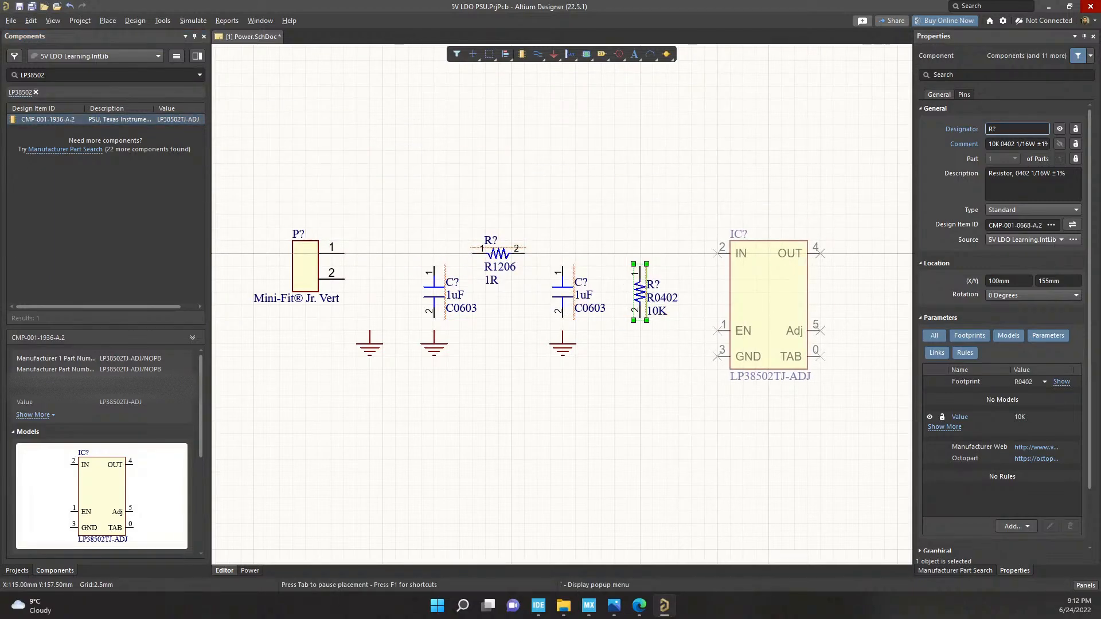
{"action": "left_click", "coordinate": [717, 253]}
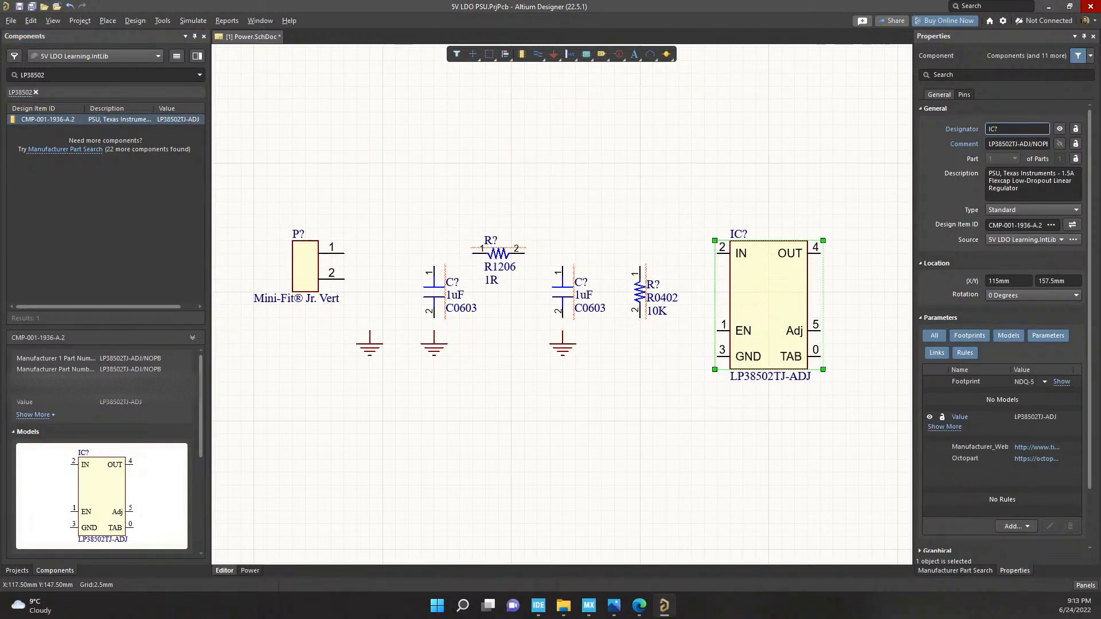
{"action": "left_click", "coordinate": [680, 331]}
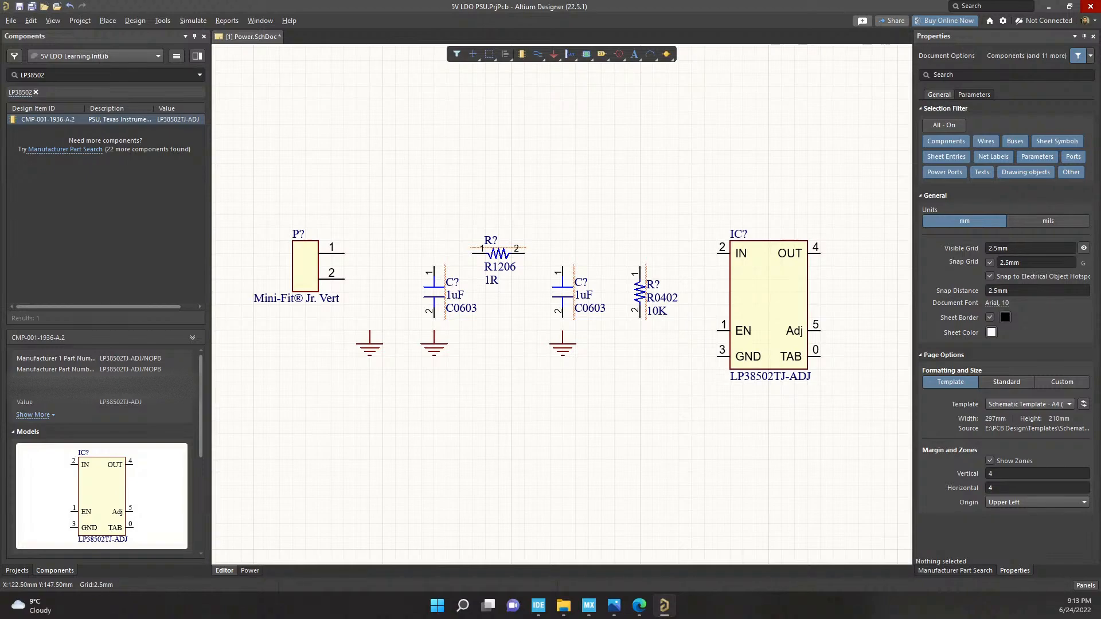
{"action": "left_click", "coordinate": [756, 304]}
{"action": "right_click_drag", "start_coordinate": [628, 382], "coordinate": [601, 350]}
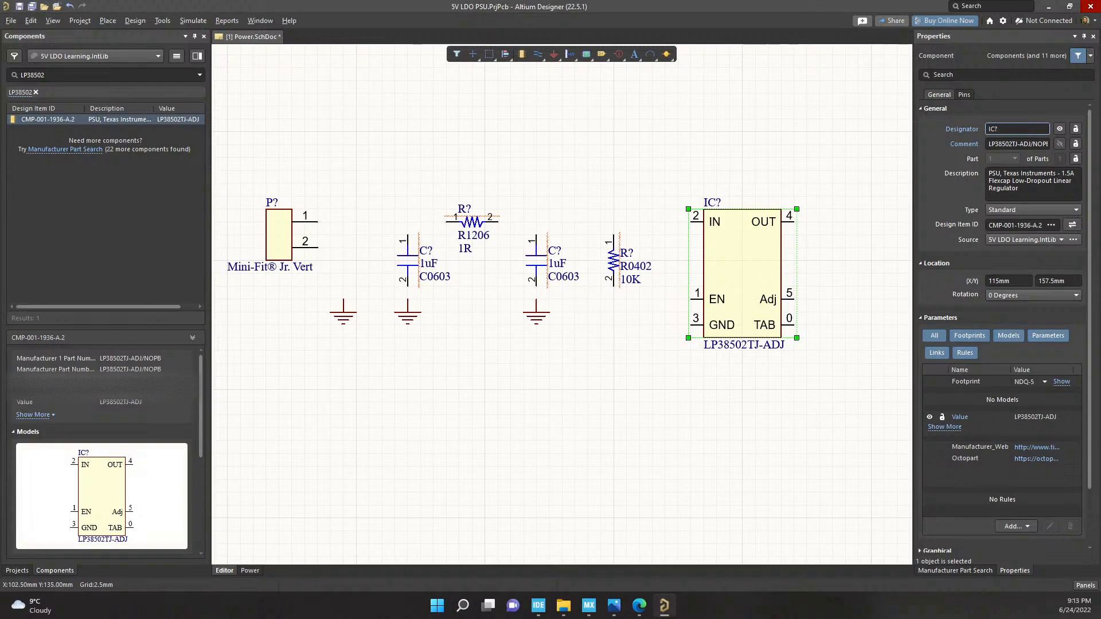
{"action": "left_click", "coordinate": [639, 325]}
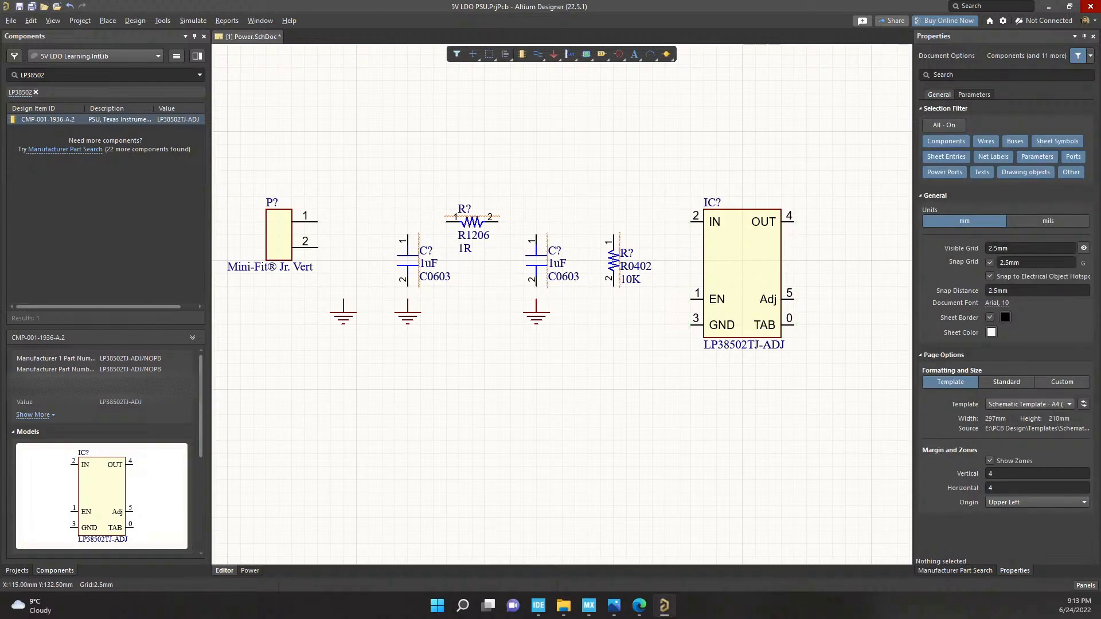
Find the 68k resistor in the library and place it on the regulator's output side at X 140 mm, Y 155 mm
{"action": "right_click_drag", "start_coordinate": [691, 333], "coordinate": [576, 310]}
{"action": "right_click_drag", "start_coordinate": [725, 296], "coordinate": [548, 336]}
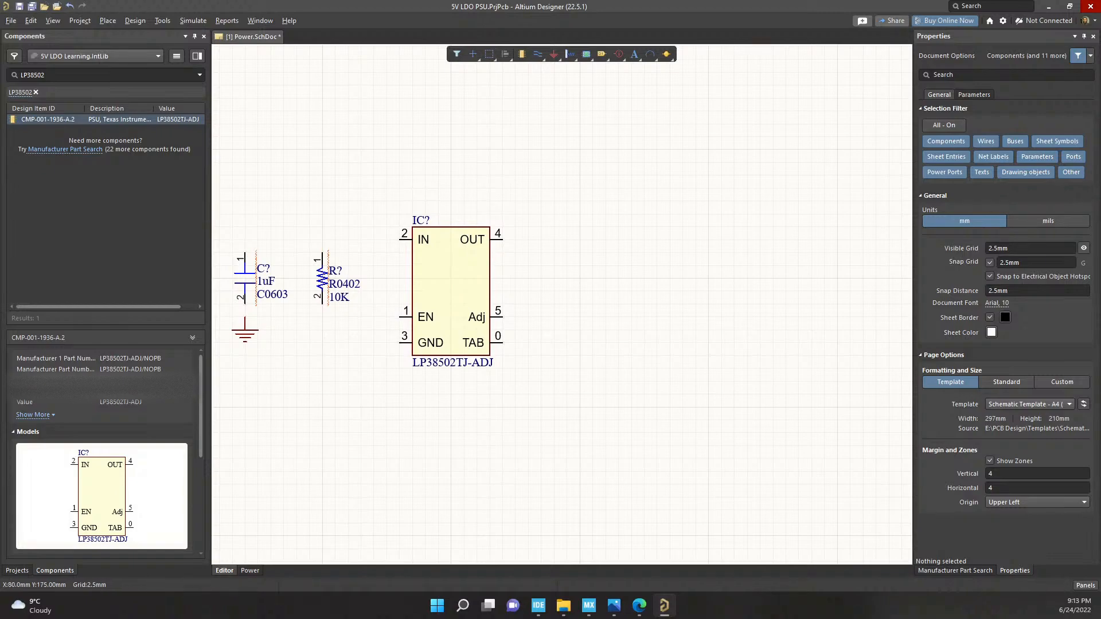
{"action": "left_click", "coordinate": [32, 74]}
{"action": "type", "text": "68k"}
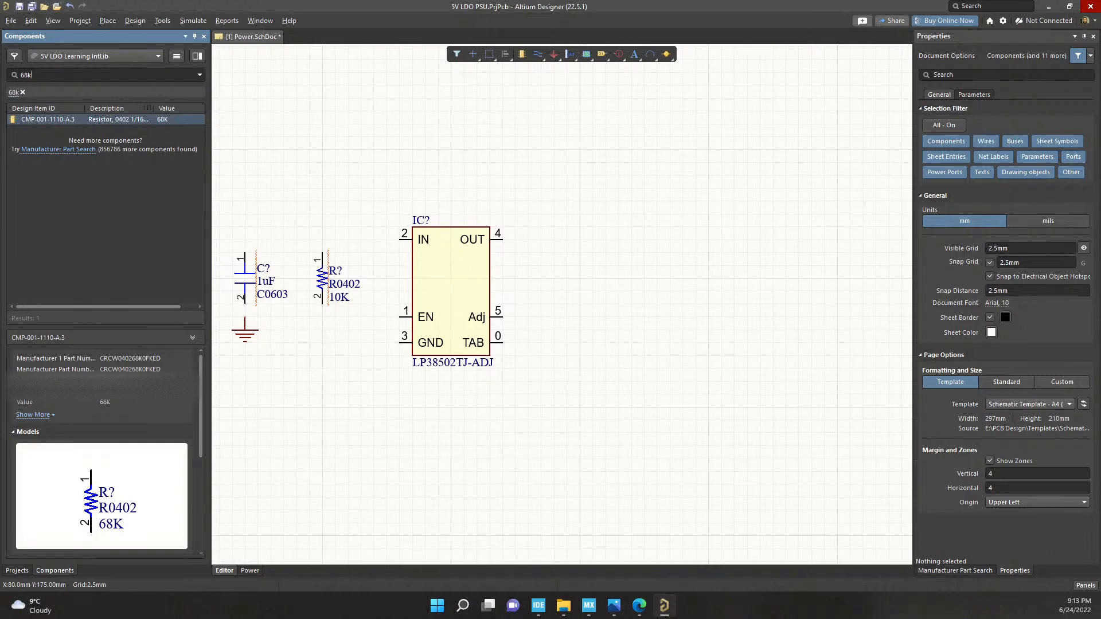
{"action": "double_click", "coordinate": [104, 120]}
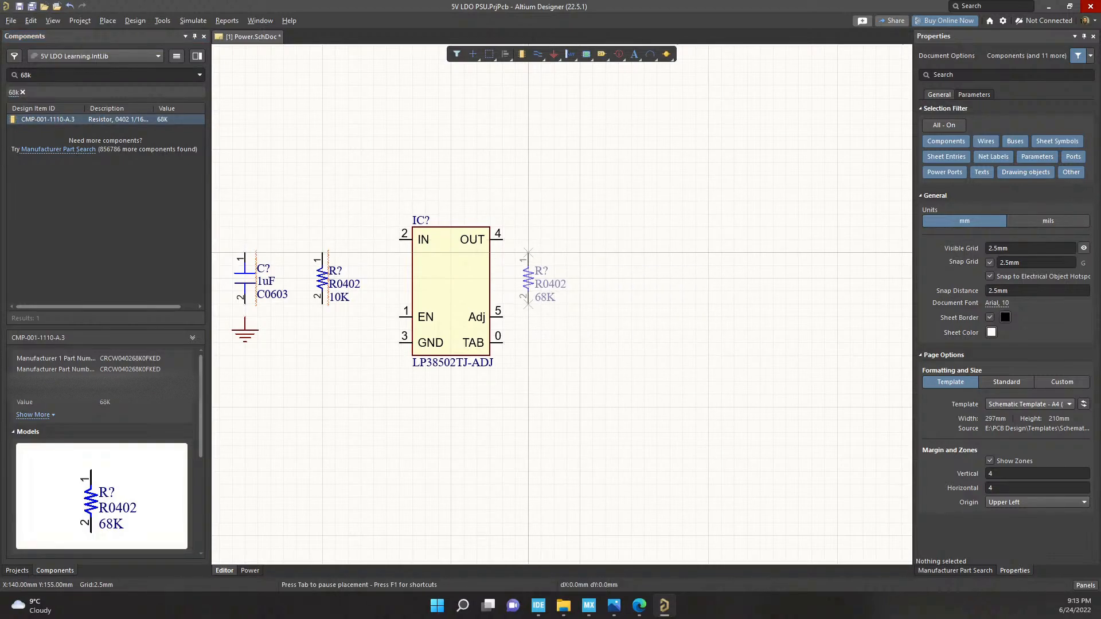
{"action": "left_click", "coordinate": [528, 252]}
Find the 8k2 resistor in the library and place it beside the 68K resistor at X 152.5 mm, Y 155 mm
{"action": "left_click", "coordinate": [25, 74]}
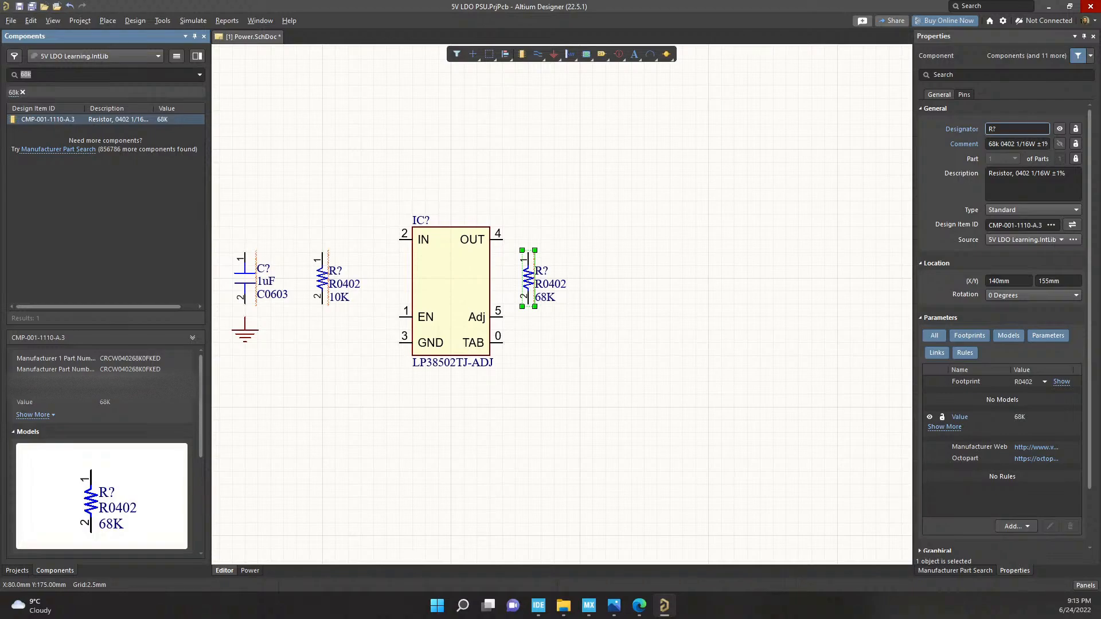
{"action": "type", "text": "8k2"}
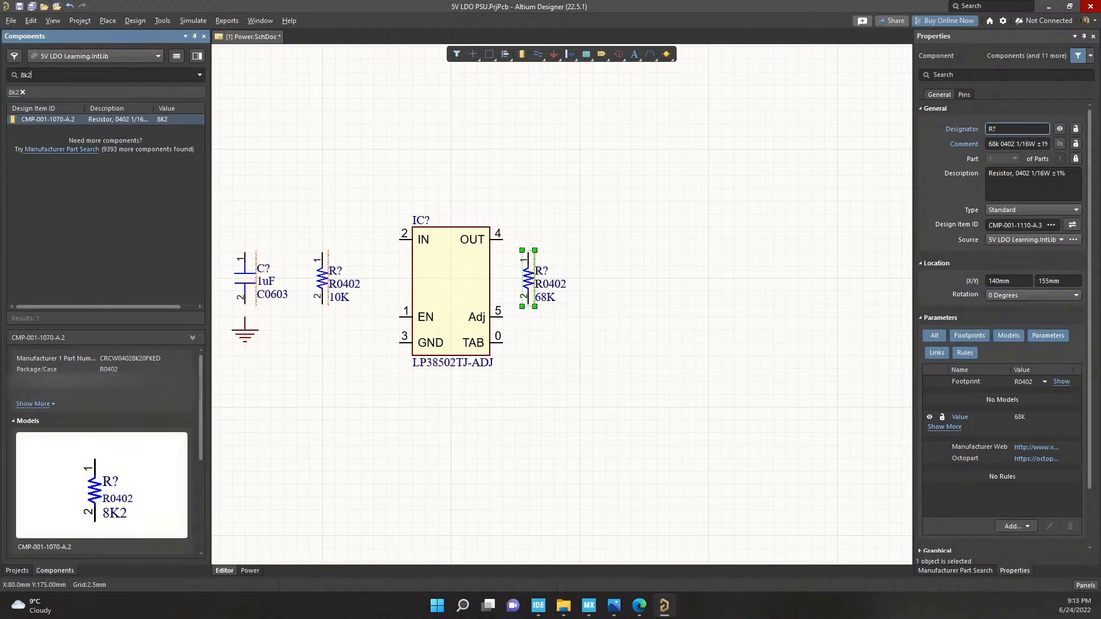
{"action": "double_click", "coordinate": [48, 120]}
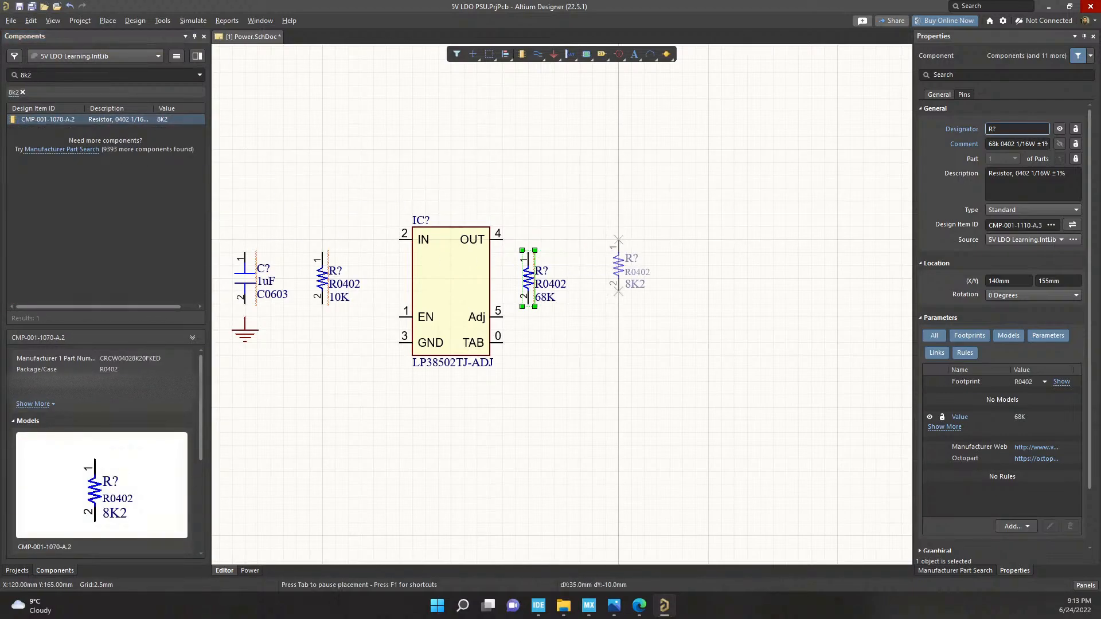
{"action": "left_click", "coordinate": [593, 253]}
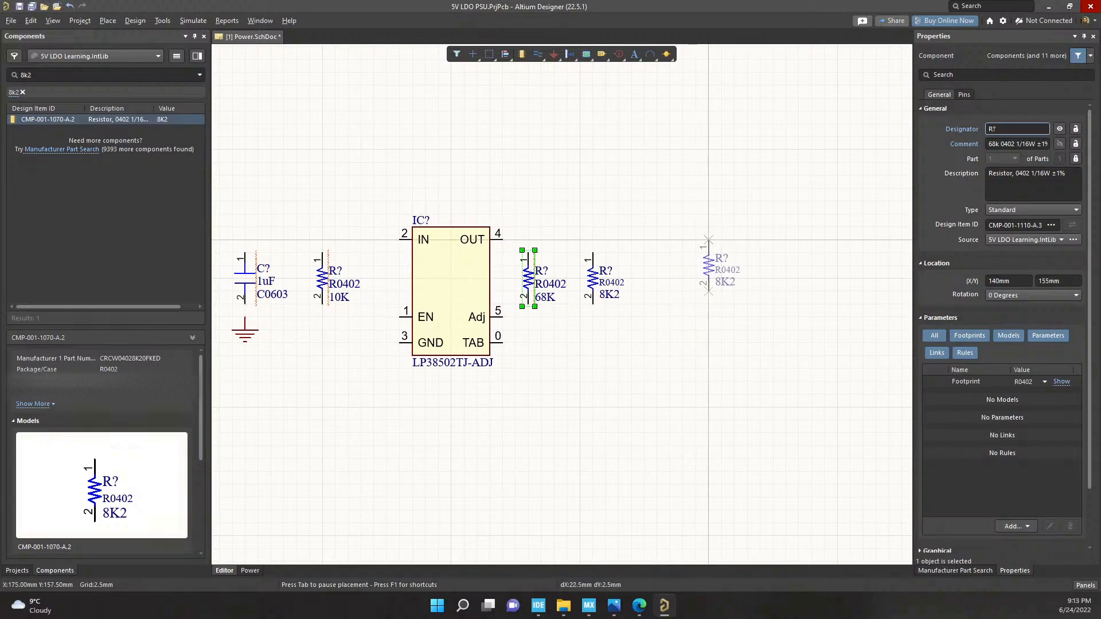
{"action": "key", "text": "Escape"}
Find the 1k resistor in the library and place it directly below the 8K2 resistor at X 152.5 mm, Y 140 mm
{"action": "double_click", "coordinate": [26, 74]}
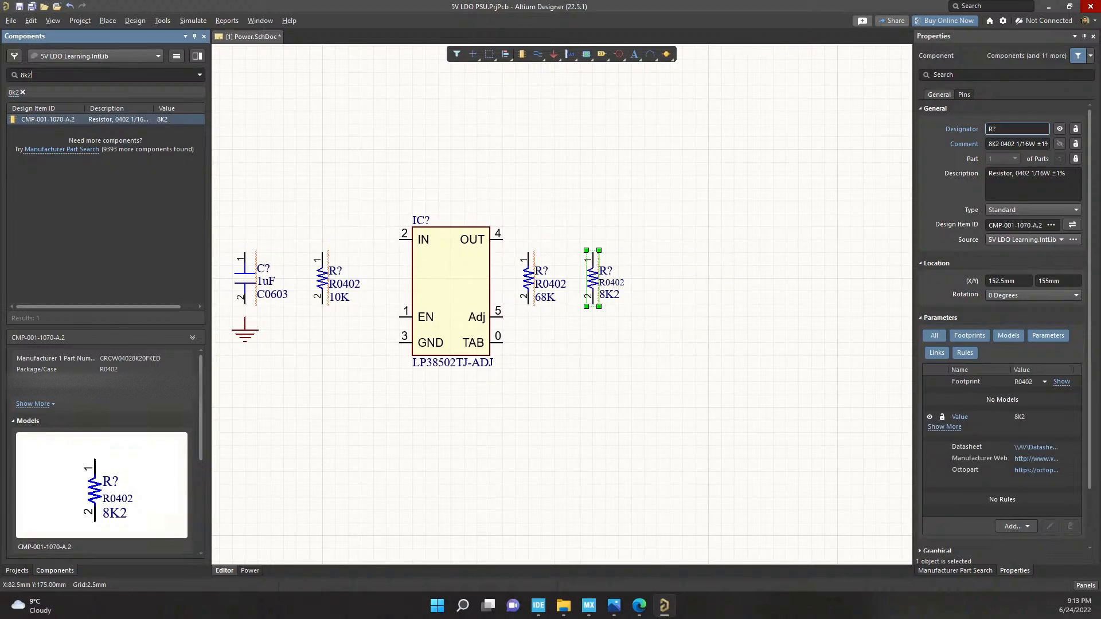
{"action": "type", "text": "1k"}
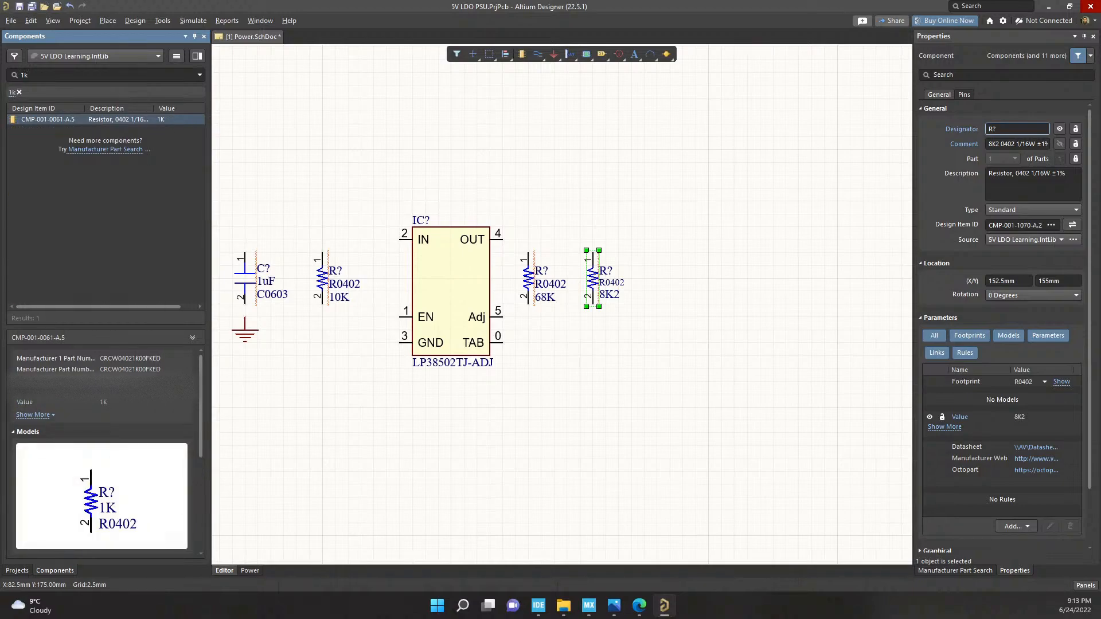
{"action": "double_click", "coordinate": [46, 120]}
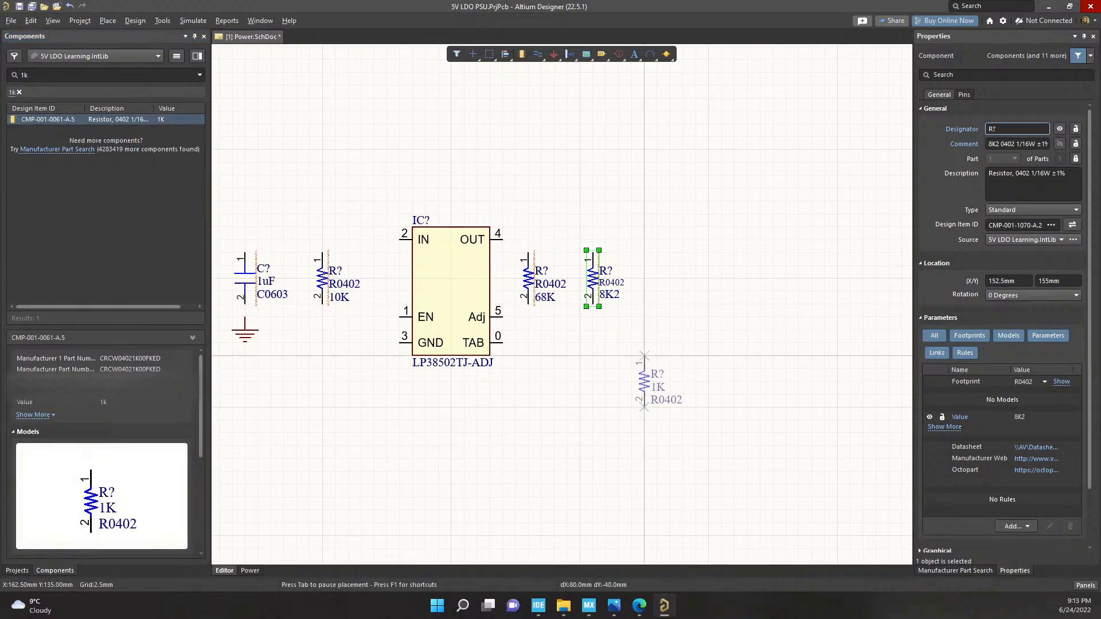
{"action": "left_click", "coordinate": [593, 330]}
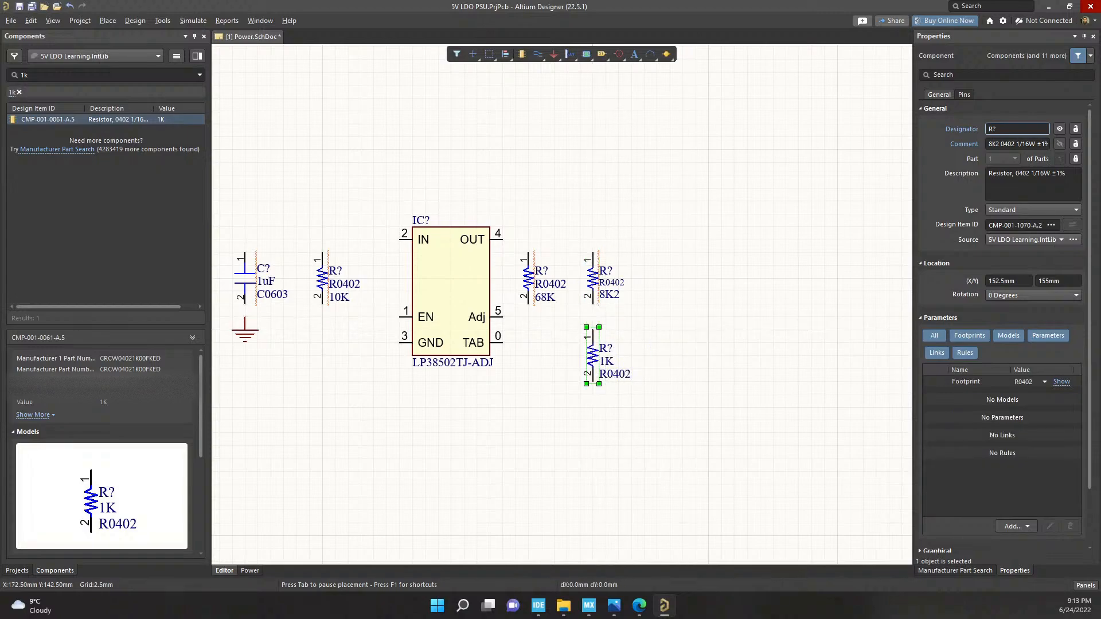
{"action": "right_click_drag", "start_coordinate": [592, 368], "coordinate": [564, 359]}
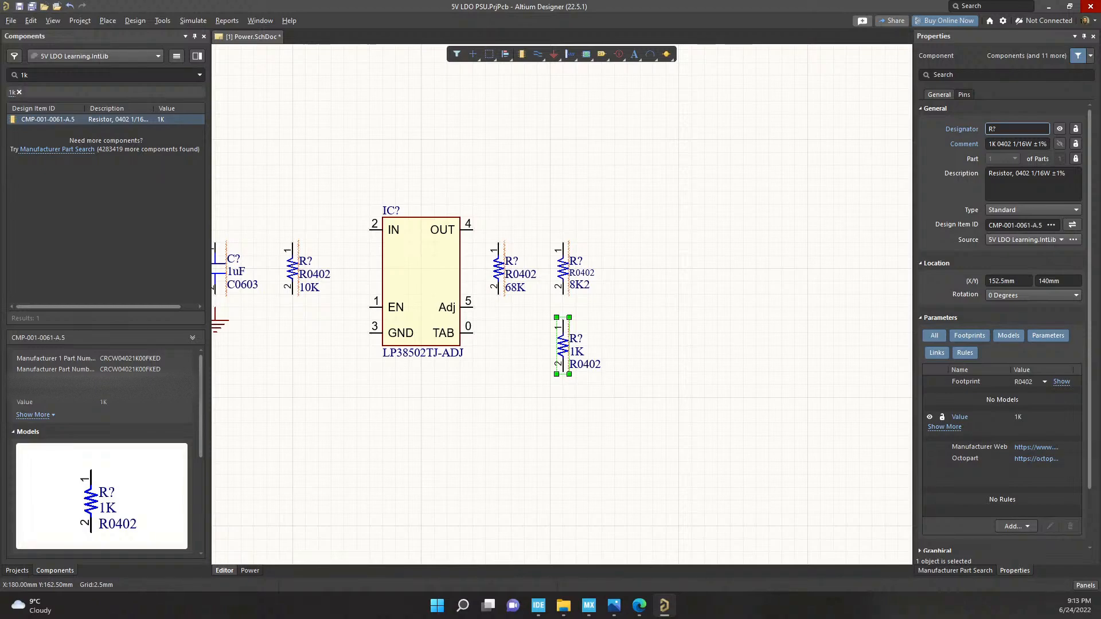
Find the 100uF polymer capacitor CMP-001-1911-A.2 in the library and place one beside the 8K2 resistor, away from the IC
{"action": "right_click_drag", "start_coordinate": [589, 242], "coordinate": [640, 247]}
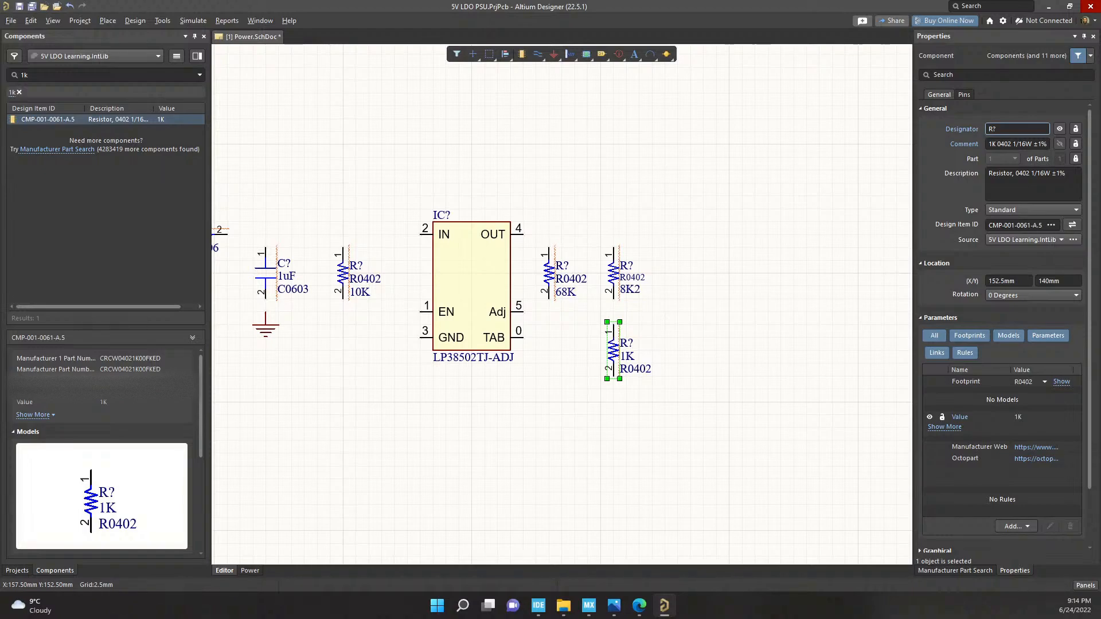
{"action": "left_click", "coordinate": [24, 75]}
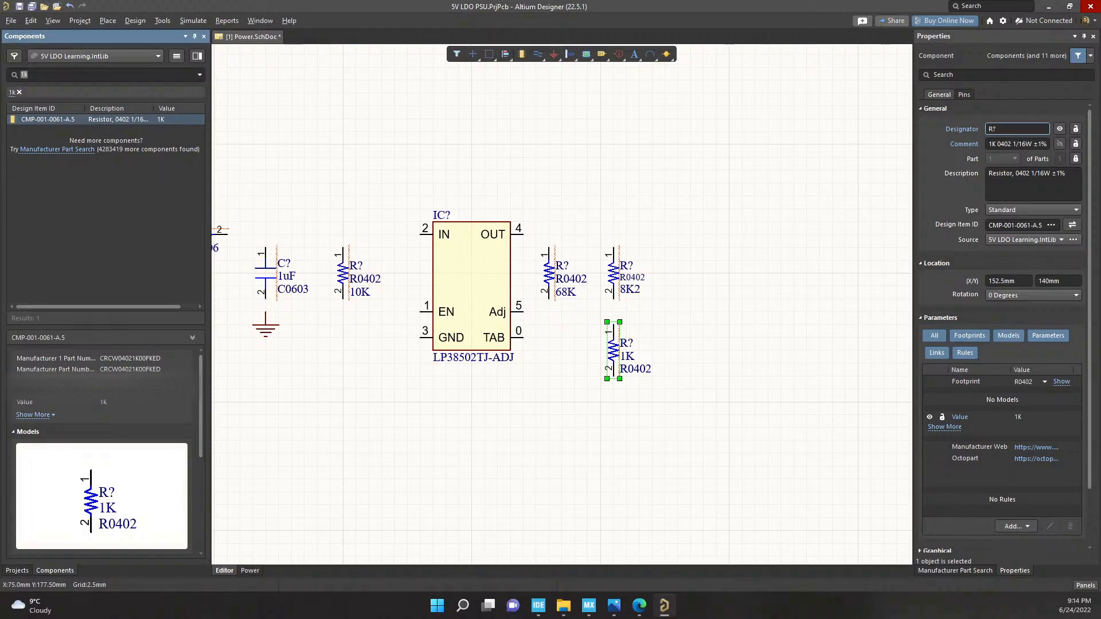
{"action": "type", "text": "100uF"}
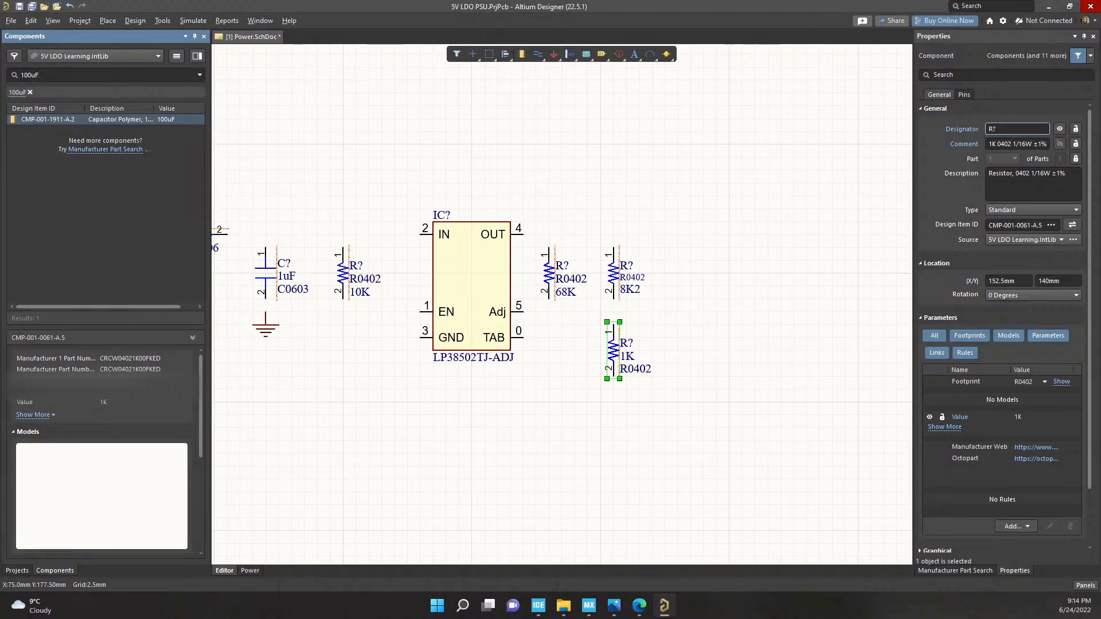
{"action": "double_click", "coordinate": [48, 120]}
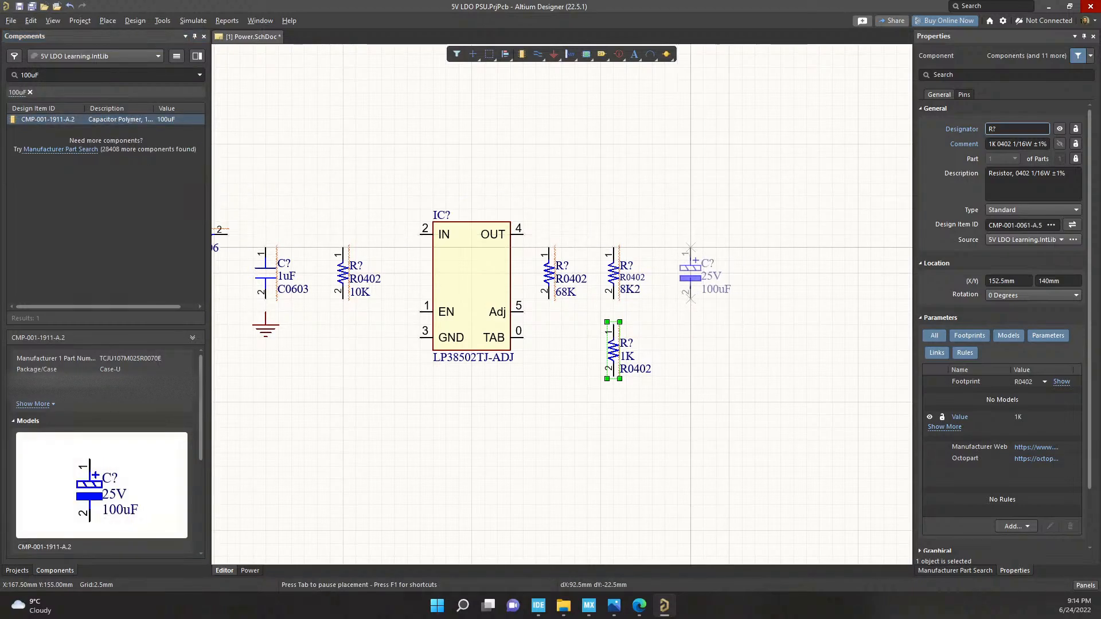
{"action": "left_click", "coordinate": [677, 248]}
{"action": "key", "text": "Escape"}
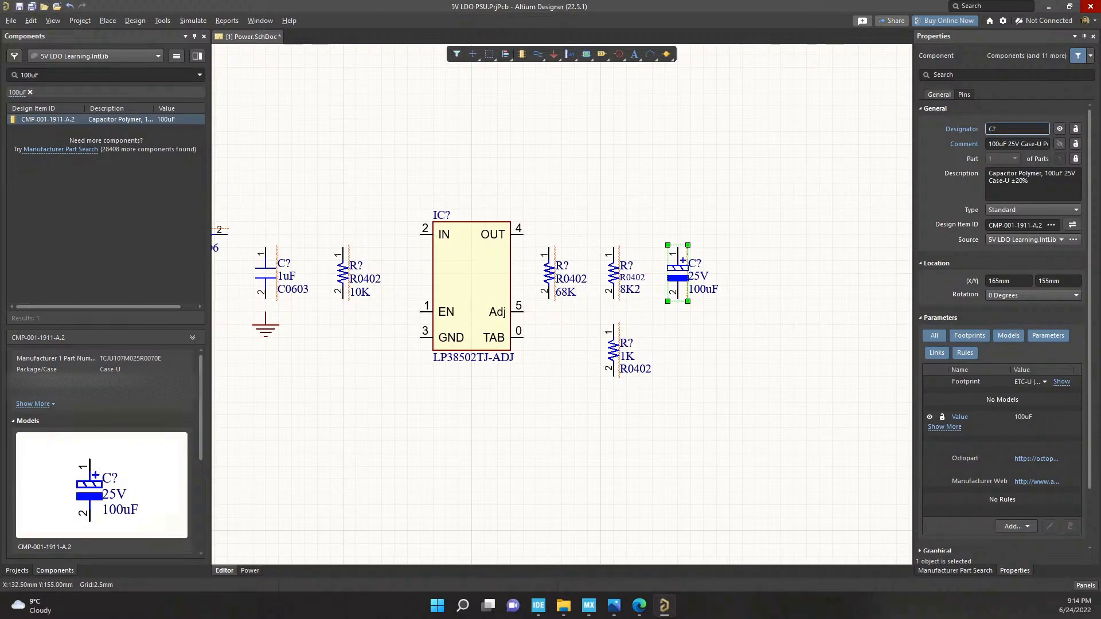
Search the library for 47uF and place the C1206 ceramic capacitor CMP-001-0945-A.2 on the output side of the 100uF capacitor
{"action": "left_click", "coordinate": [30, 74]}
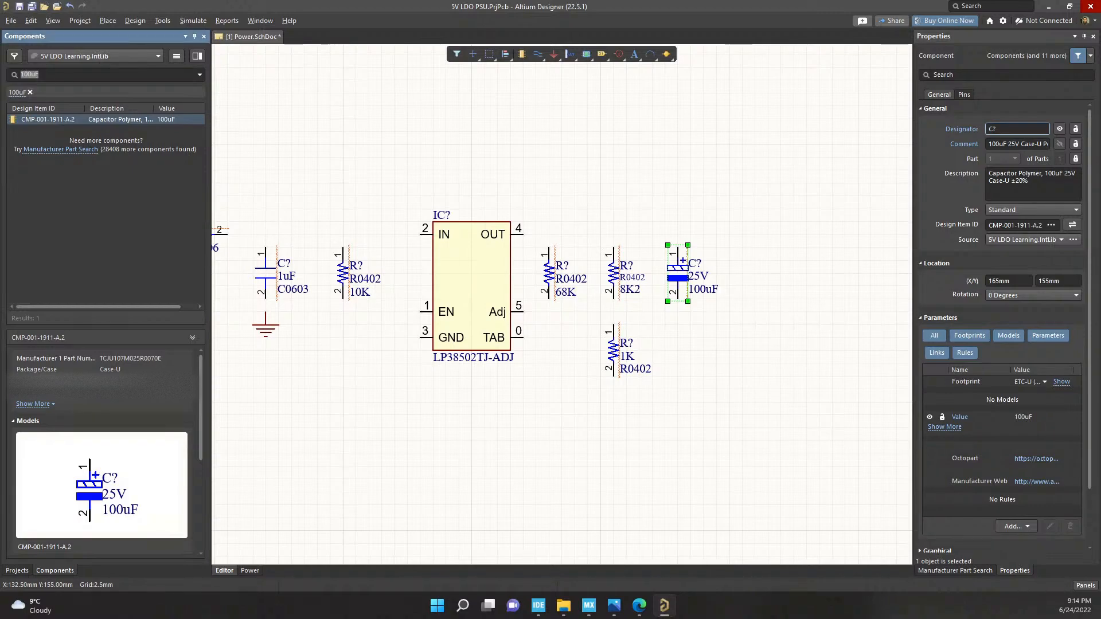
{"action": "type", "text": "47uF"}
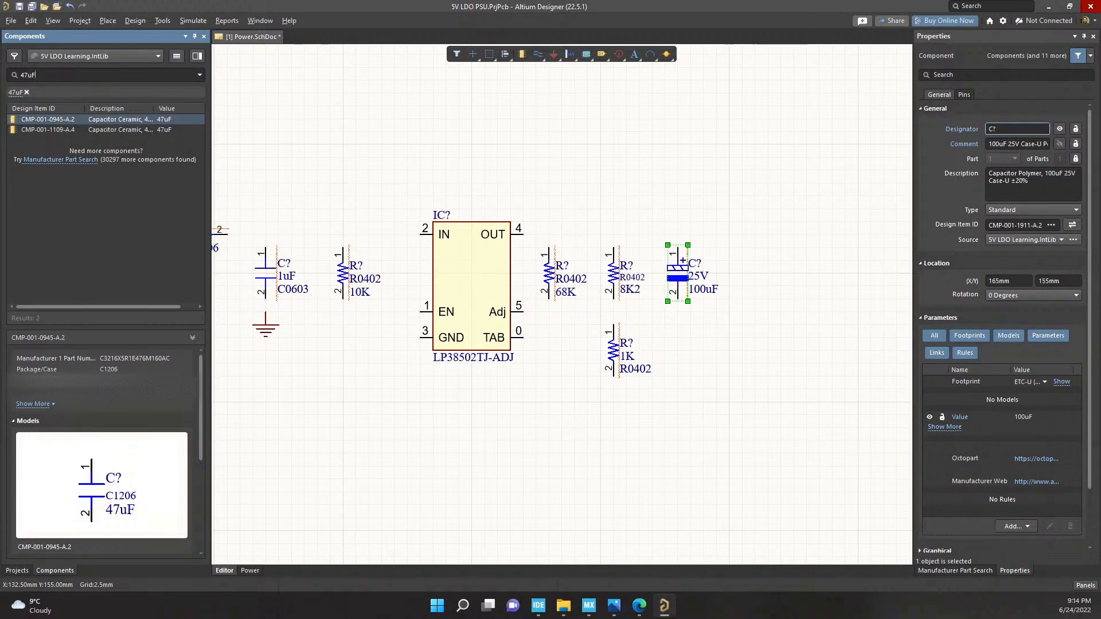
{"action": "left_click", "coordinate": [48, 130]}
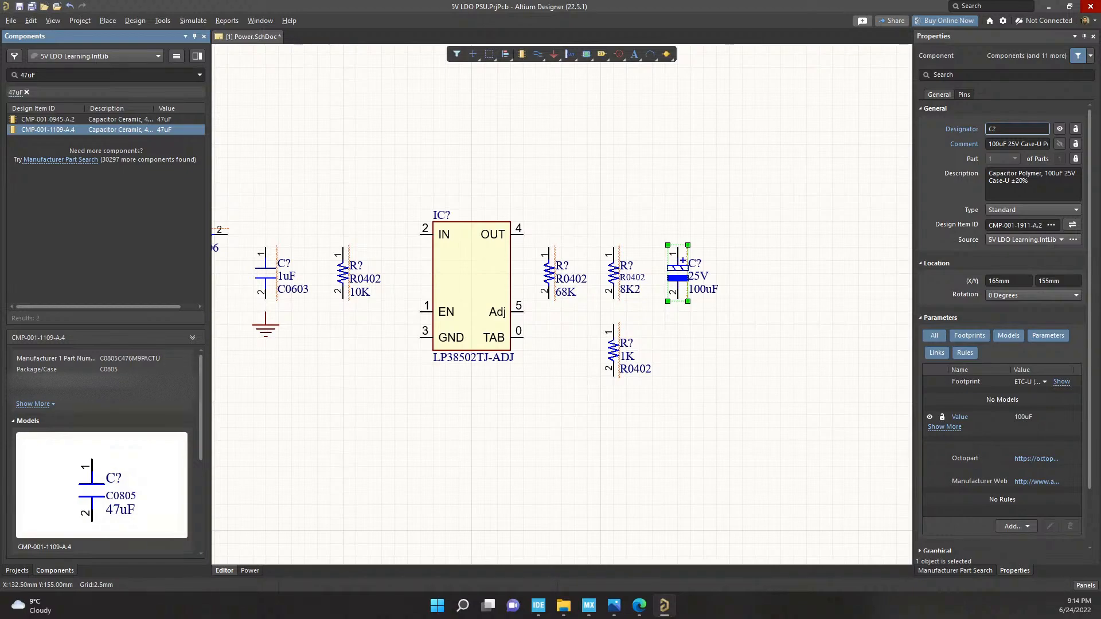
{"action": "mouse_move", "coordinate": [153, 107]}
{"action": "left_mouse_down"}
{"action": "mouse_move", "coordinate": [190, 107]}
{"action": "mouse_move", "coordinate": [172, 108]}
{"action": "left_mouse_up"}
{"action": "double_click", "coordinate": [48, 119]}
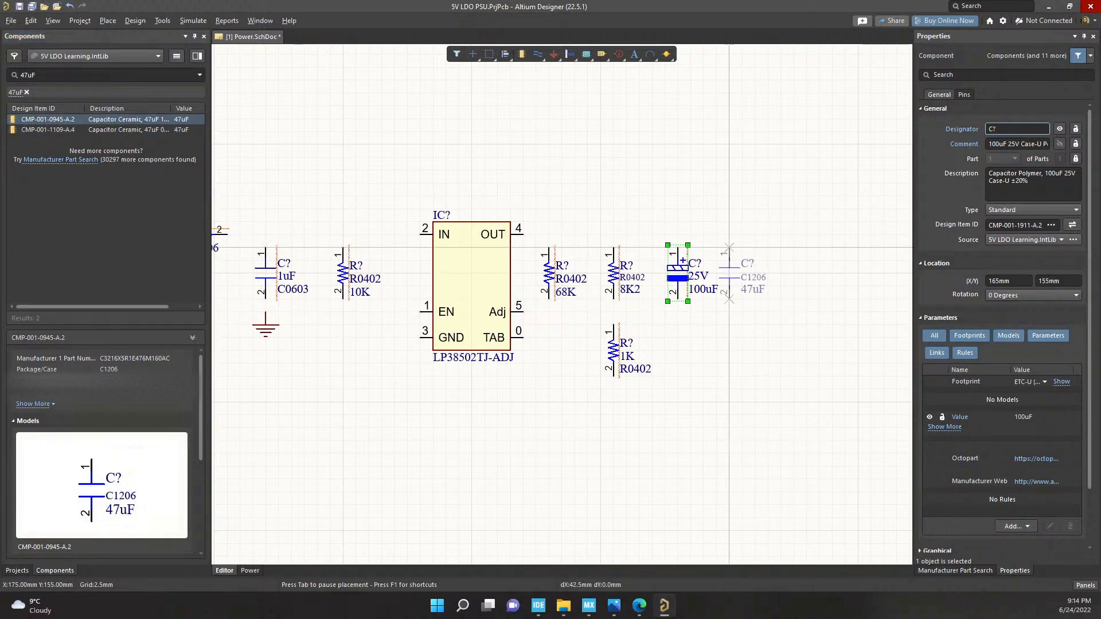
{"action": "left_click", "coordinate": [742, 249]}
{"action": "key", "text": "Escape"}
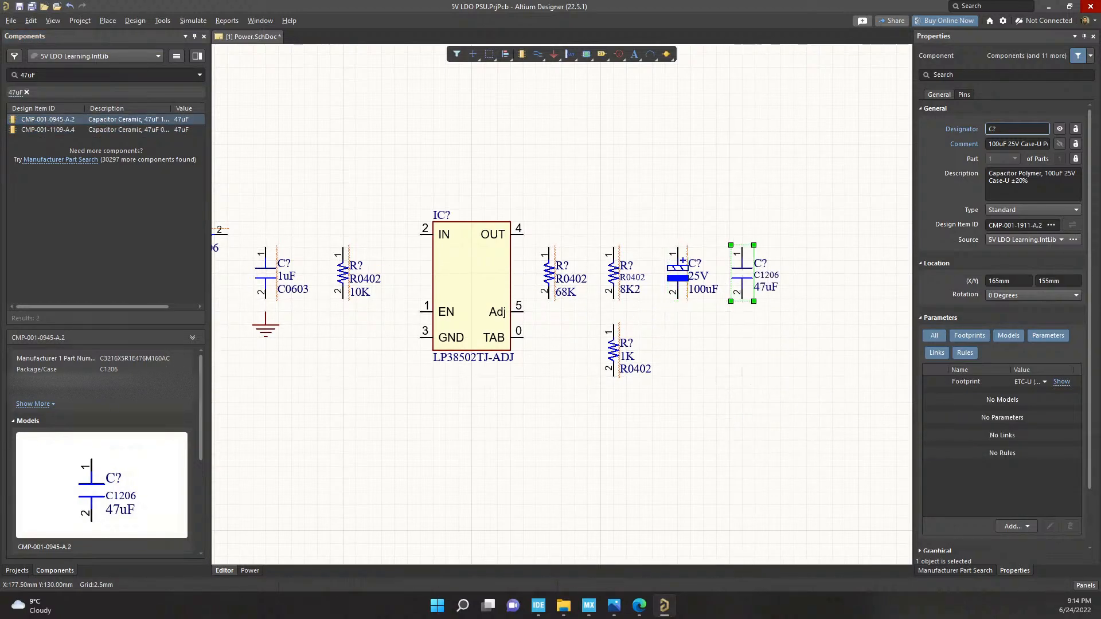
Search the library for SMAJ5 and place the SMAJ5.0A TVS diode, rotated to 270 degrees, beside the 47uF capacitor
{"action": "right_click_drag", "start_coordinate": [406, 260], "coordinate": [307, 273]}
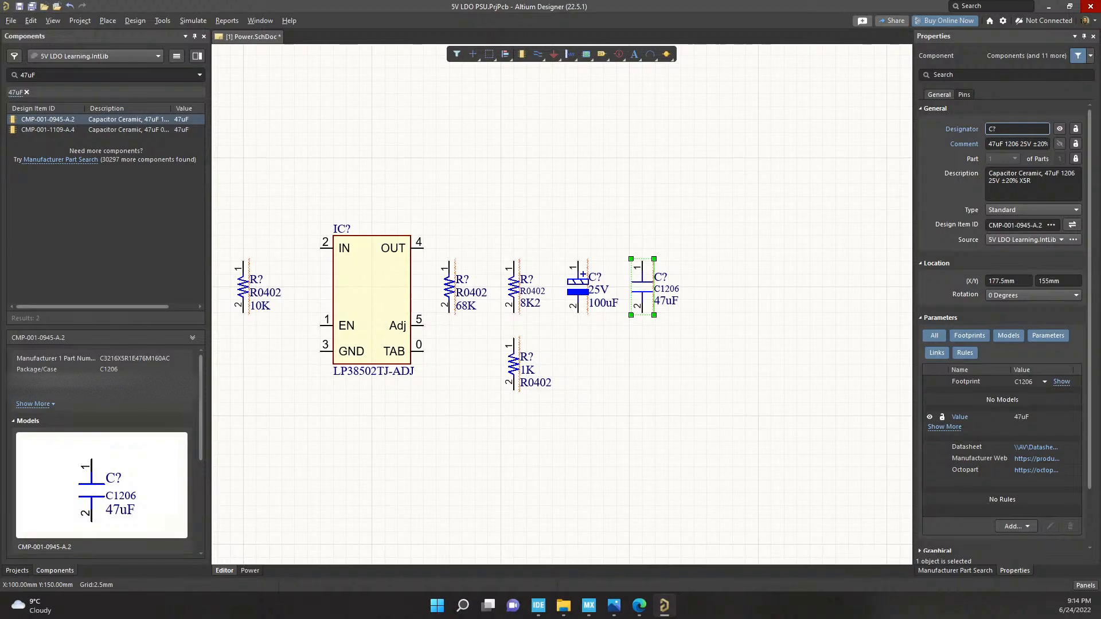
{"action": "double_click", "coordinate": [27, 75]}
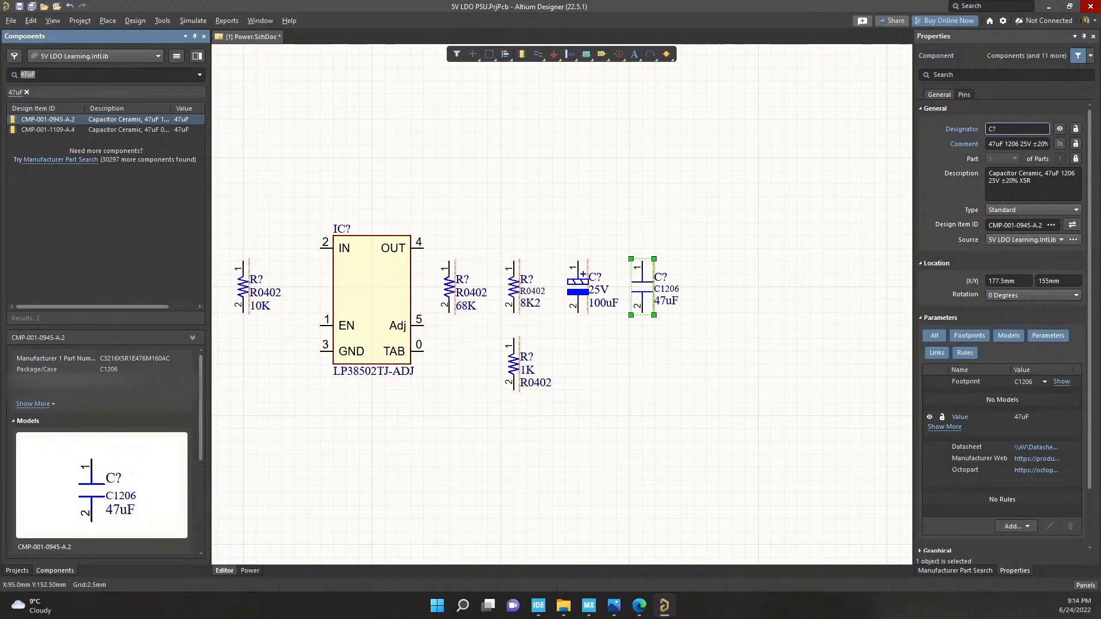
{"action": "type", "text": "SMAJ"}
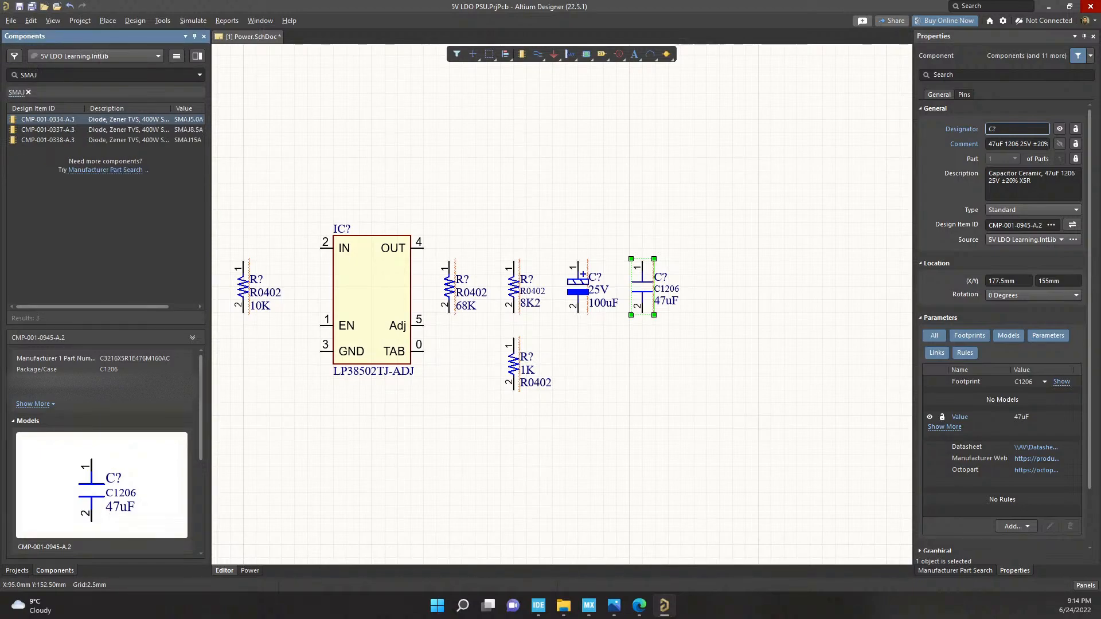
{"action": "type", "text": "5"}
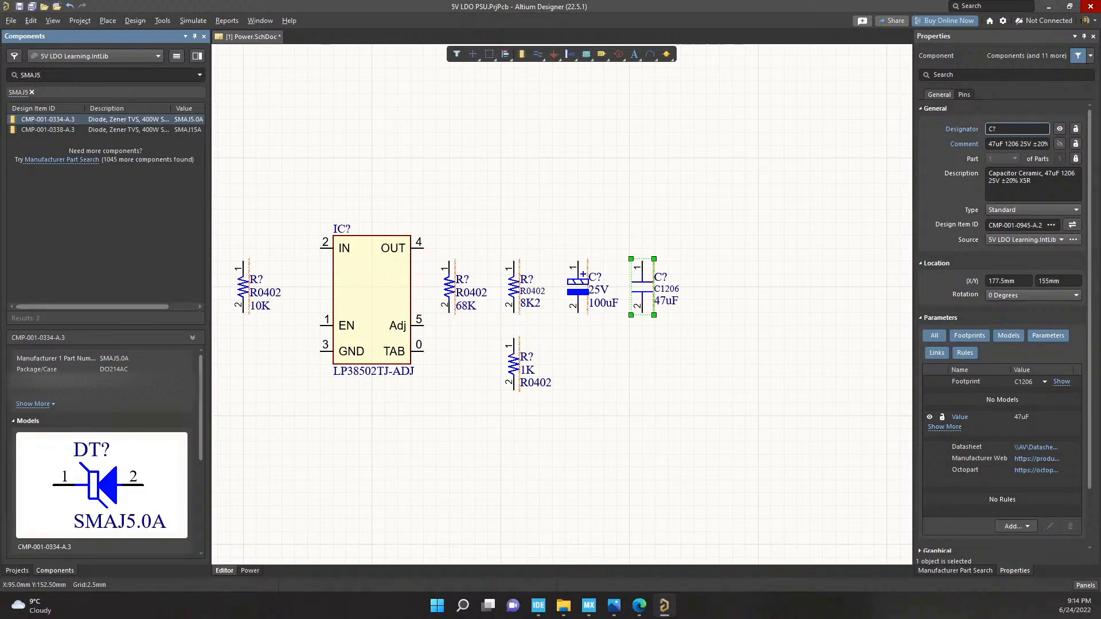
{"action": "scroll", "coordinate": [105, 123], "scroll_direction": "right", "scroll_amount": 1}
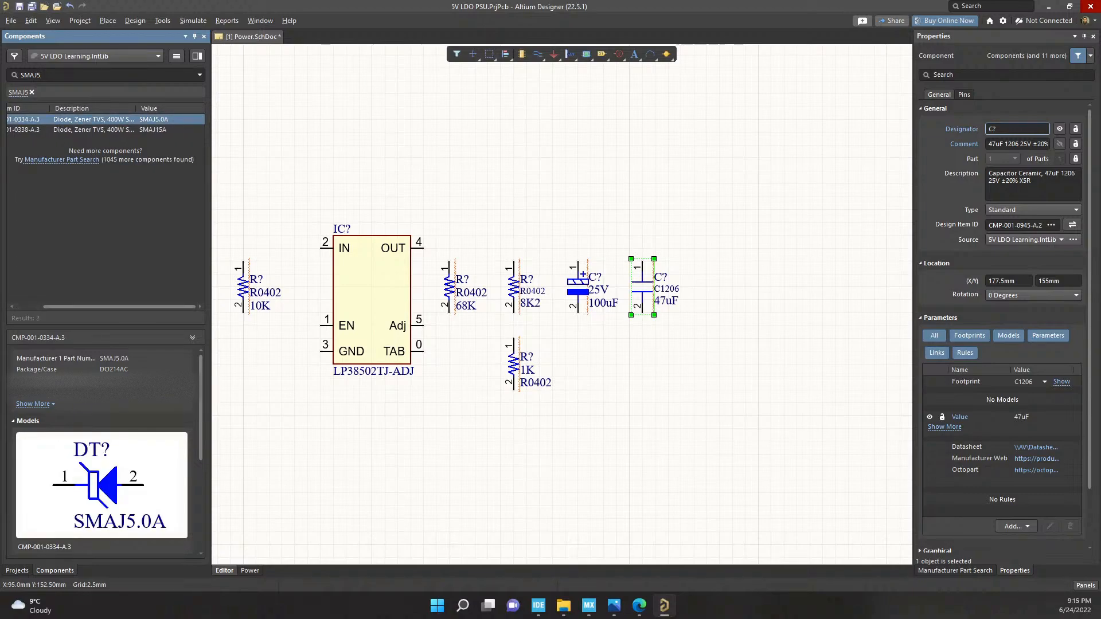
{"action": "double_click", "coordinate": [94, 119]}
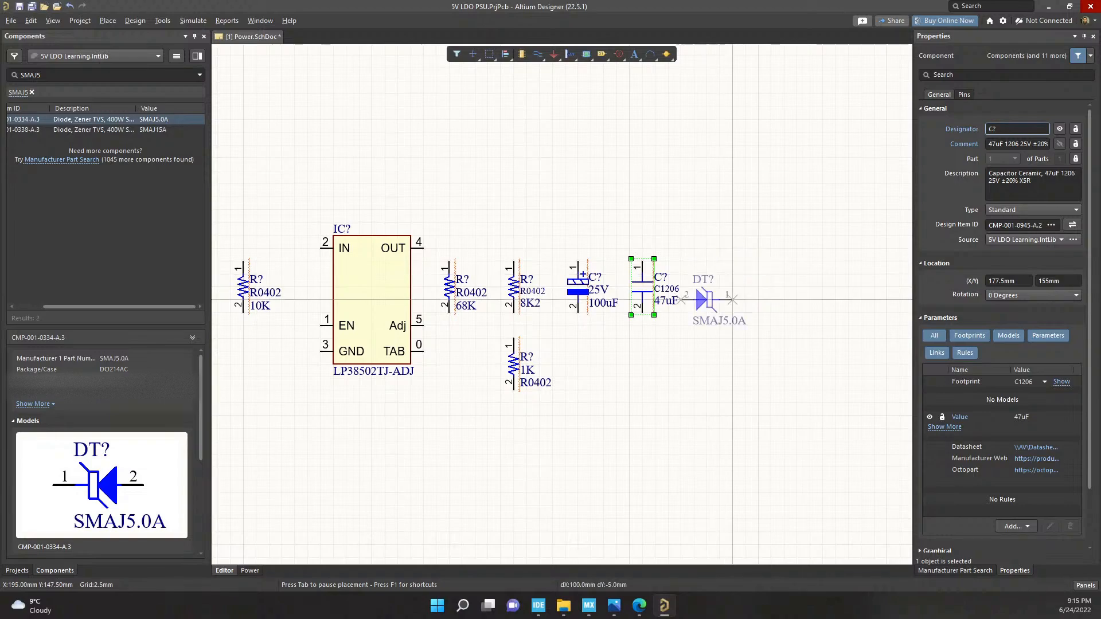
{"action": "key", "text": "shift+space"}
{"action": "left_click", "coordinate": [706, 264]}
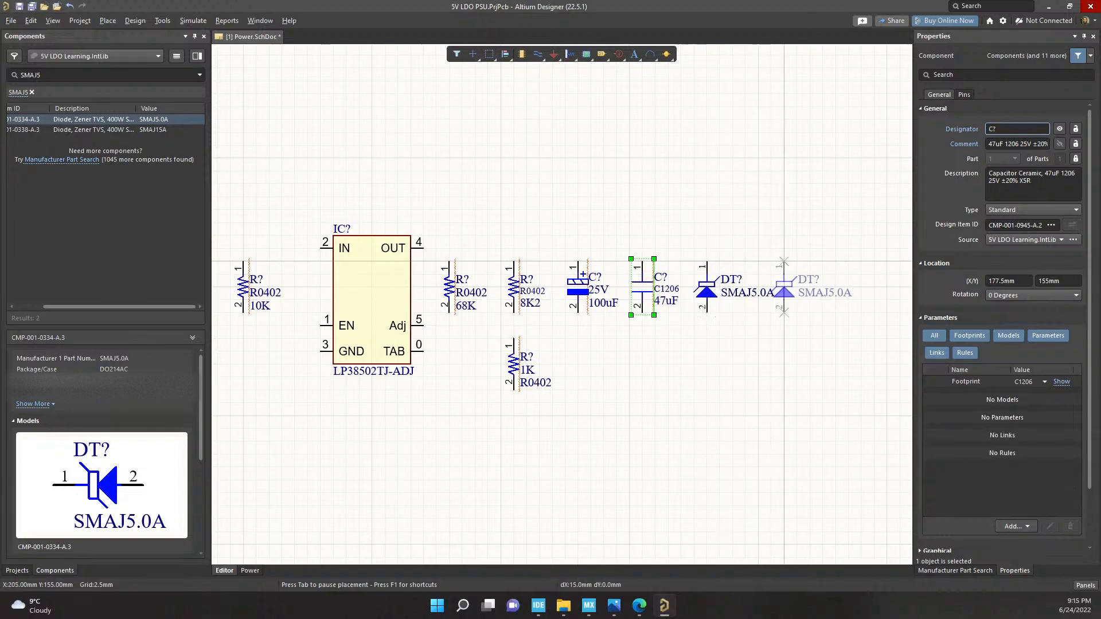
{"action": "key", "text": "Escape"}
{"action": "left_click", "coordinate": [192, 338]}
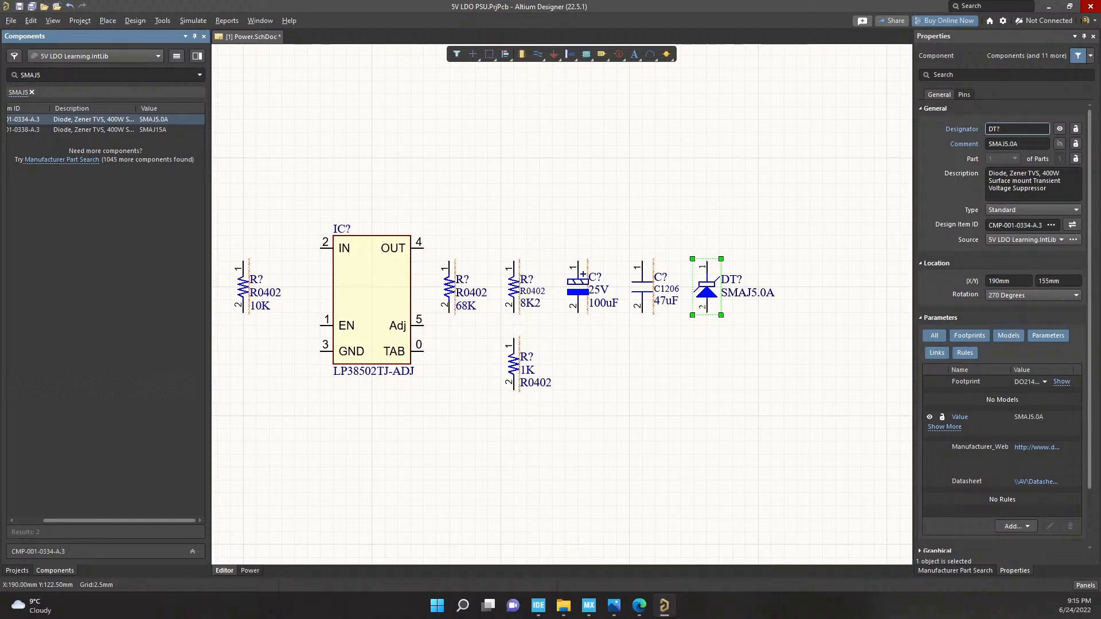
{"action": "right_click_drag", "start_coordinate": [629, 416], "coordinate": [684, 417]}
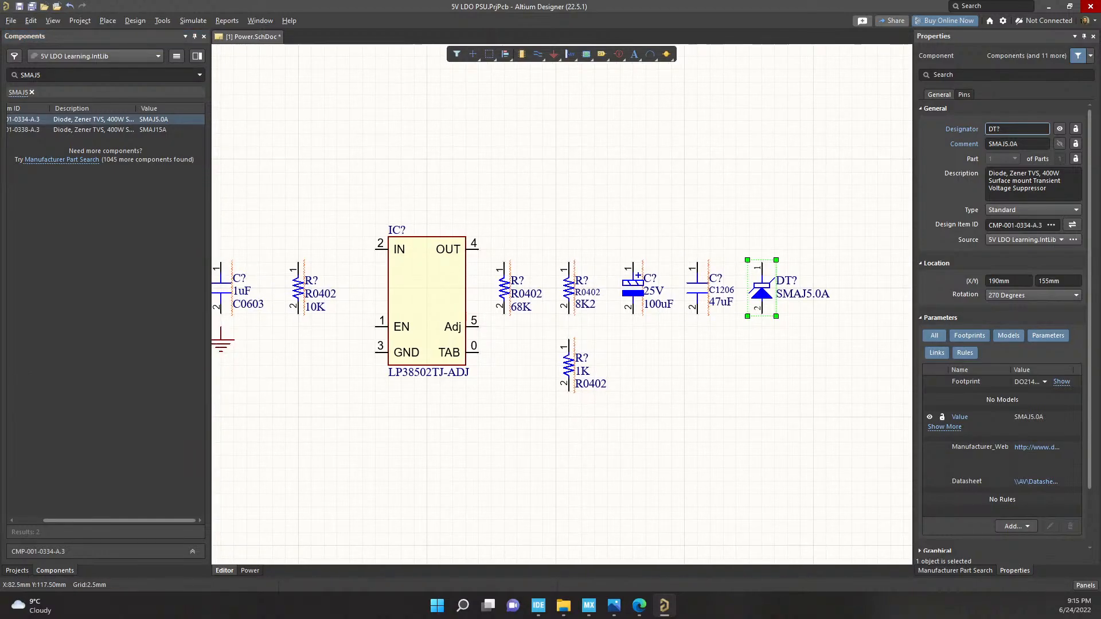
{"action": "left_click_drag", "start_coordinate": [119, 520], "coordinate": [92, 520]}
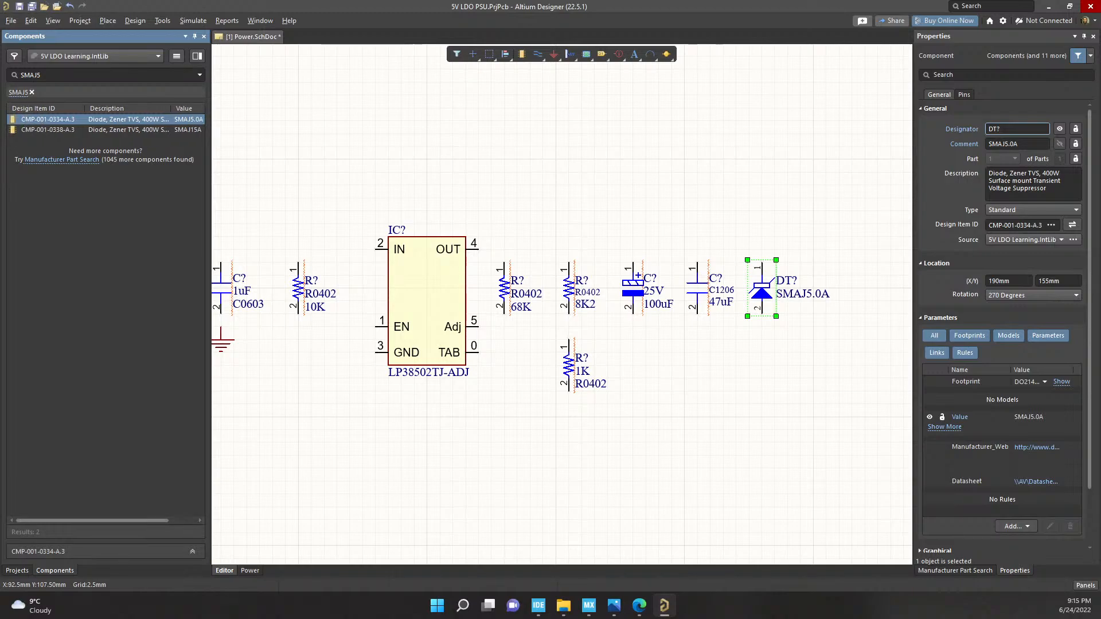
{"action": "scroll", "coordinate": [568, 430], "scroll_direction": "down", "scroll_amount": 1, "text": "ctrl"}
{"action": "right_click_drag", "start_coordinate": [569, 430], "coordinate": [676, 391]}
{"action": "scroll", "coordinate": [664, 361], "scroll_direction": "down", "scroll_amount": 2, "text": "ctrl"}
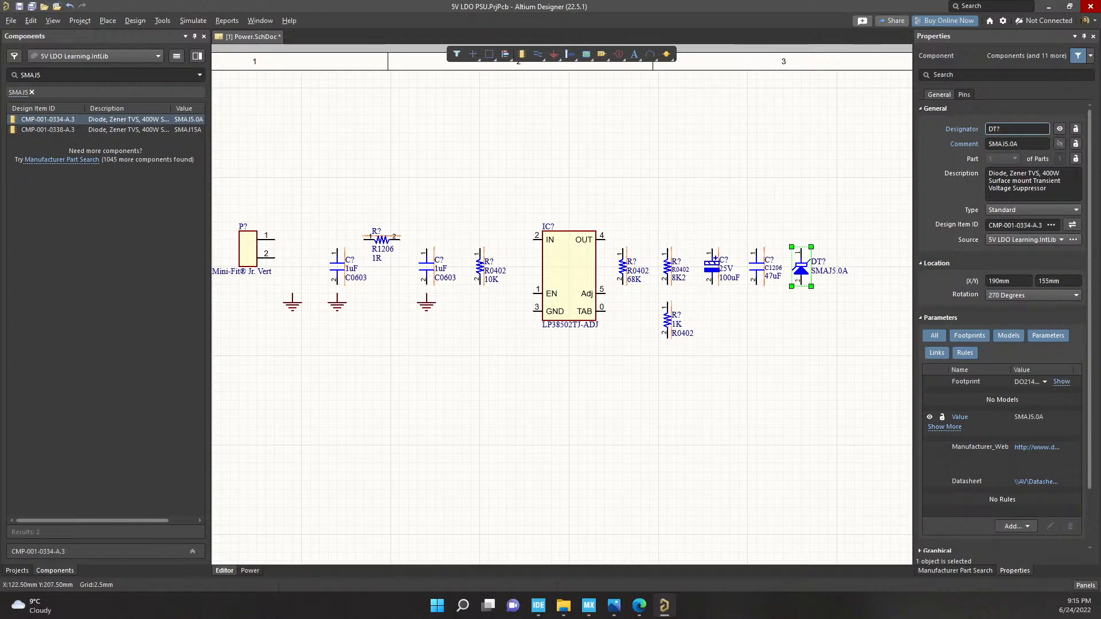
{"action": "left_click", "coordinate": [553, 54]}
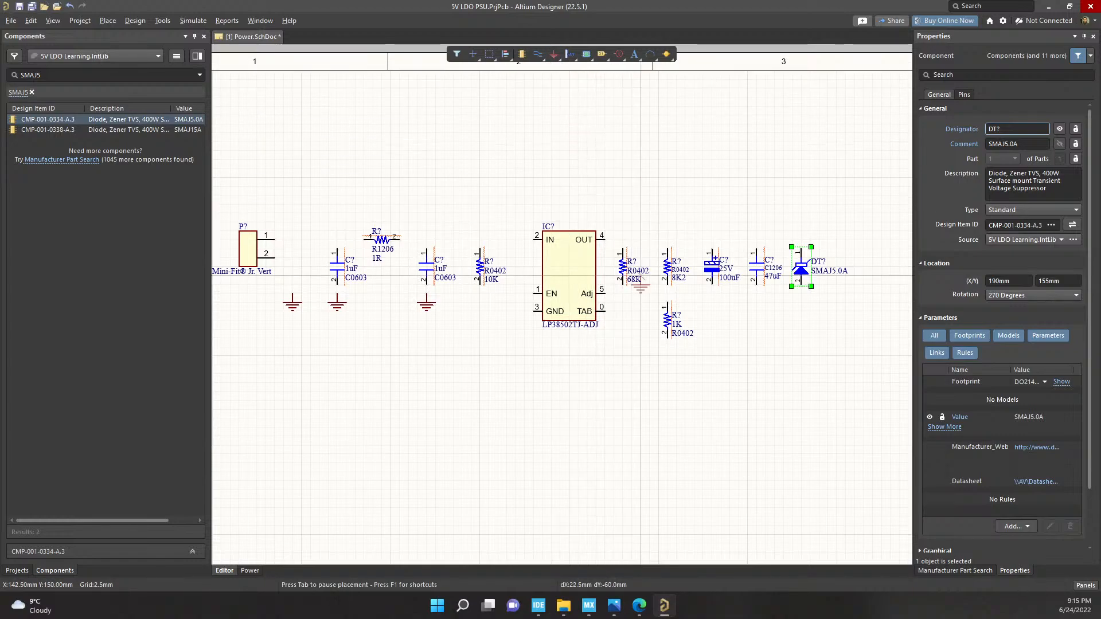
{"action": "key", "text": "Tab"}
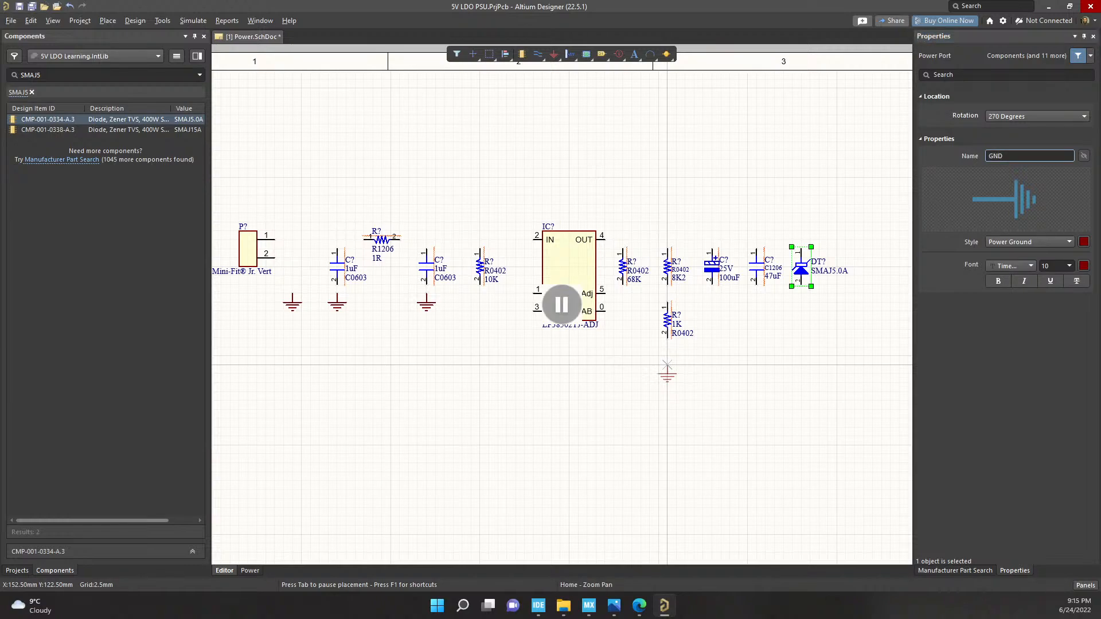
{"action": "key", "text": "Escape"}
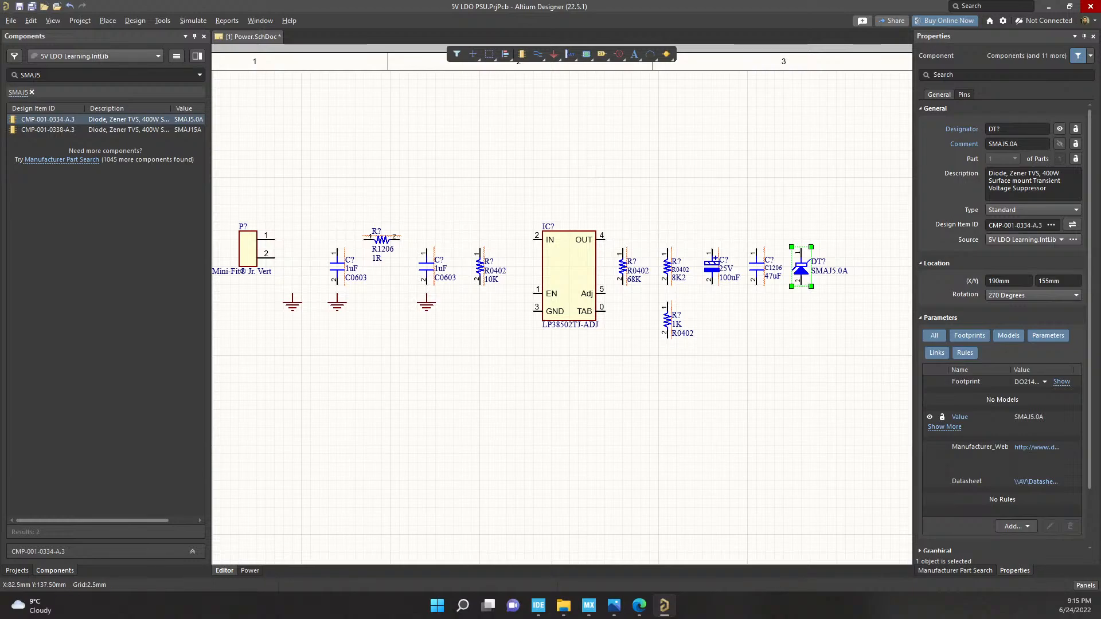
Copy the existing GND symbol to below the 1K resistor, the 100uF and 47uF capacitors, and the SMAJ5.0A diode
{"action": "left_click", "coordinate": [426, 302]}
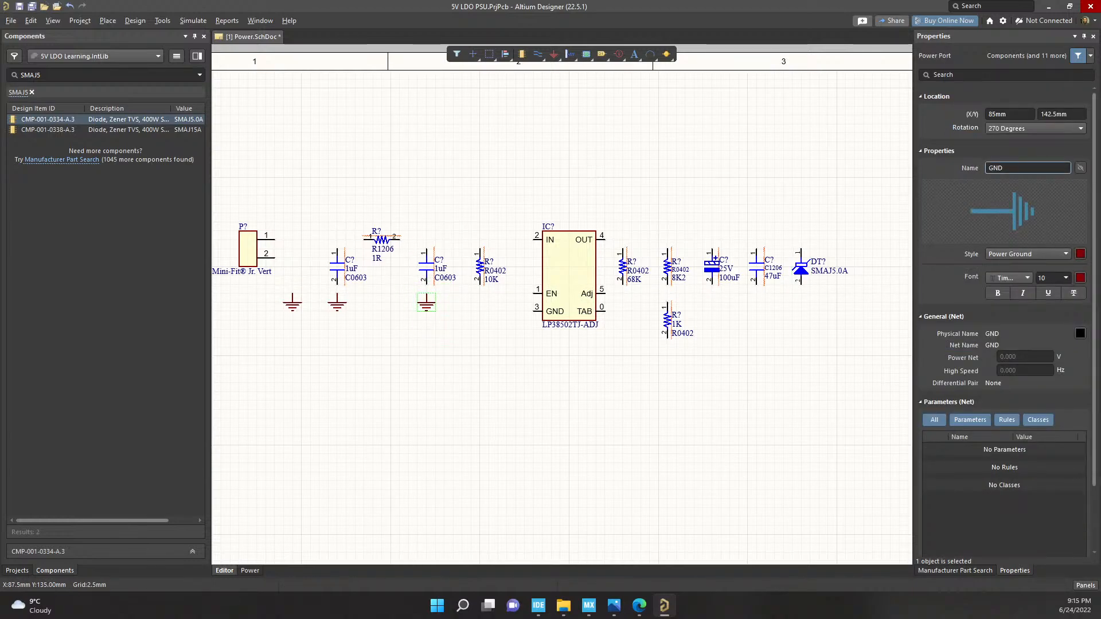
{"action": "key", "text": "ctrl+v"}
{"action": "left_click", "coordinate": [667, 347]}
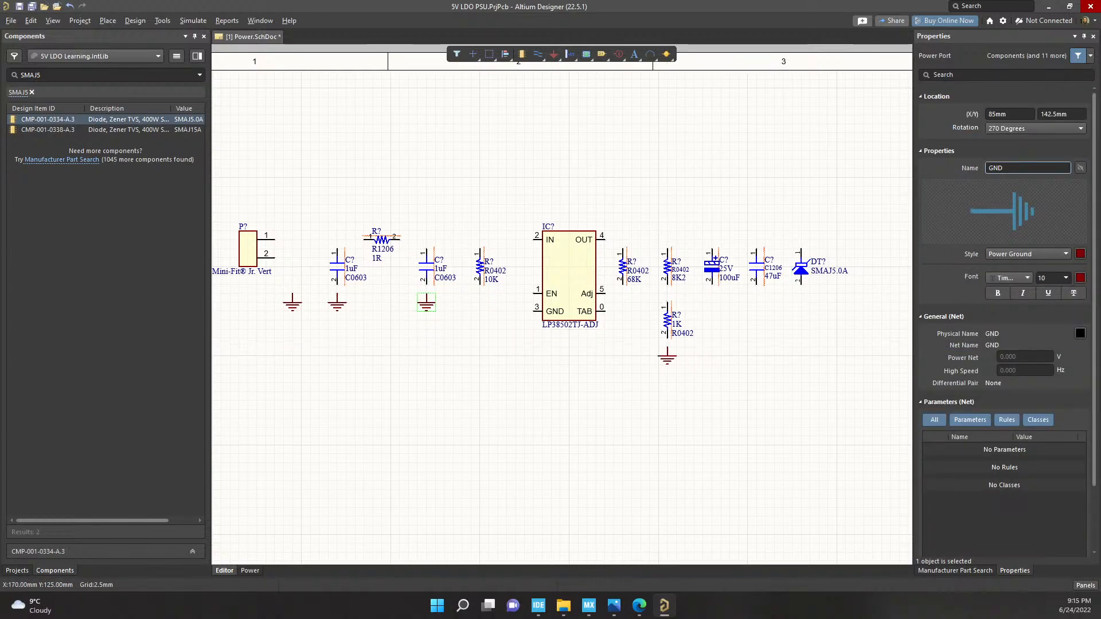
{"action": "left_click", "coordinate": [712, 365]}
{"action": "scroll", "coordinate": [748, 354], "scroll_direction": "up", "scroll_amount": 3, "text": "ctrl"}
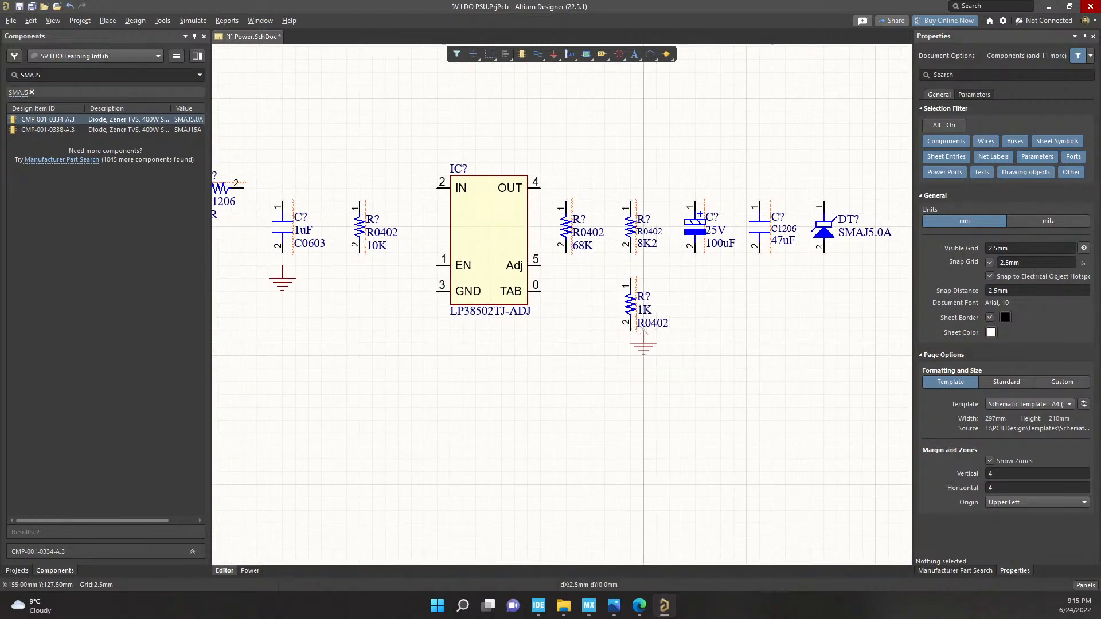
{"action": "right_click_drag", "start_coordinate": [633, 369], "coordinate": [517, 362]}
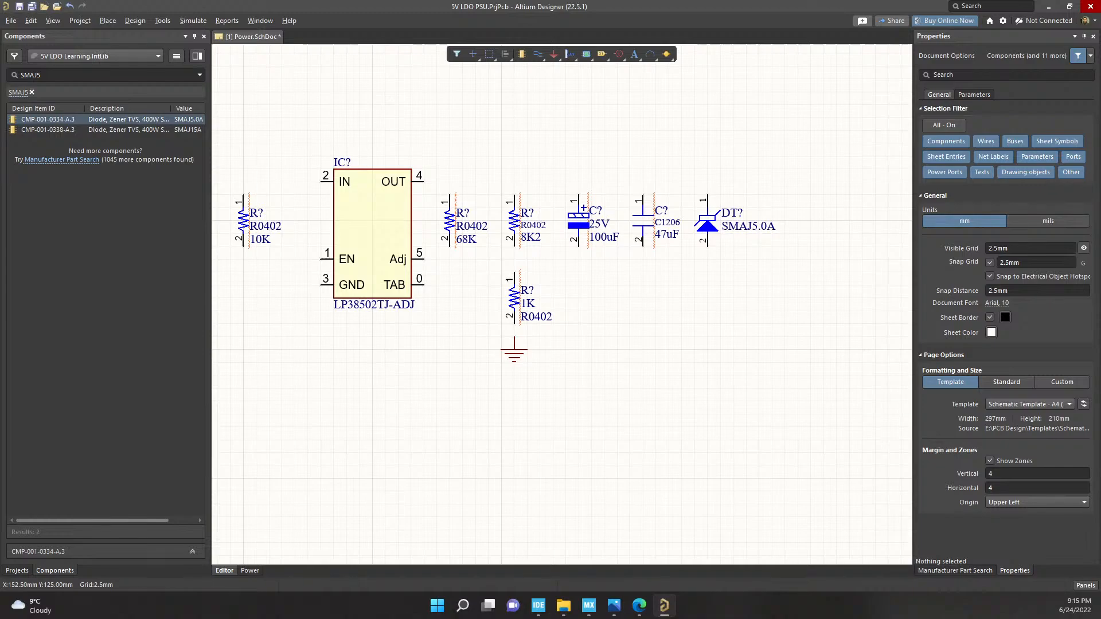
{"action": "left_click_drag", "start_coordinate": [514, 349], "coordinate": [707, 259], "text": "shift"}
{"action": "scroll", "coordinate": [676, 324], "scroll_direction": "down", "scroll_amount": 1, "text": "ctrl"}
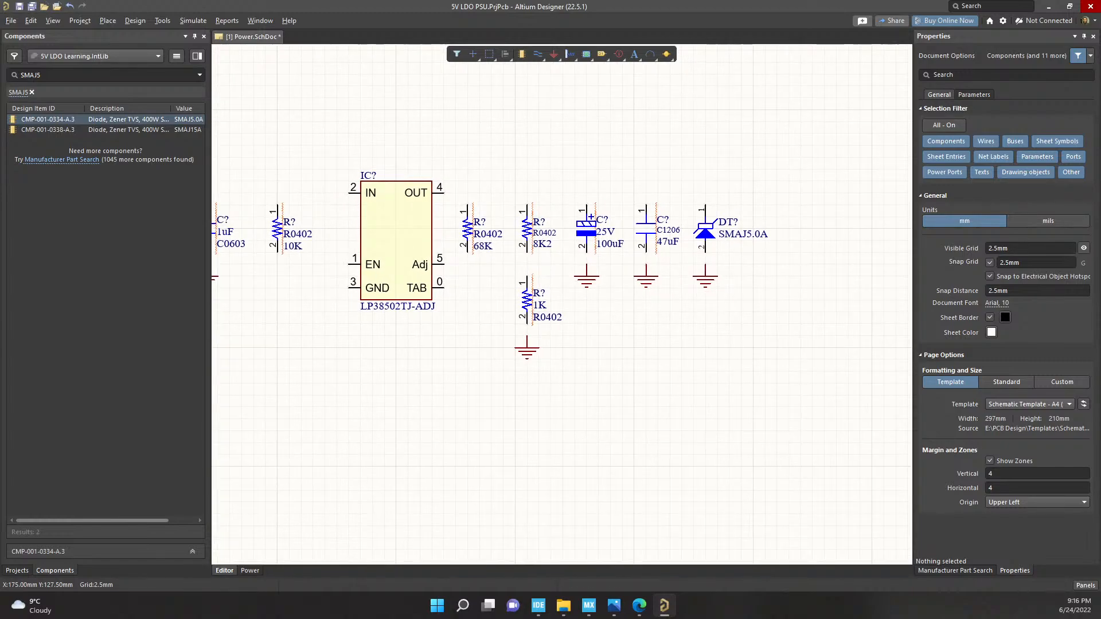
Copy the Mini-Fit Jr. input connector to the output end, mirrored horizontally, and place a GND symbol copy near its pin 2
{"action": "scroll", "coordinate": [645, 350], "scroll_direction": "down", "scroll_amount": 1, "text": "ctrl"}
{"action": "right_click_drag", "start_coordinate": [646, 350], "coordinate": [715, 338]}
{"action": "scroll", "coordinate": [772, 344], "scroll_direction": "down", "scroll_amount": 1, "text": "ctrl"}
{"action": "scroll", "coordinate": [756, 356], "scroll_direction": "down", "scroll_amount": 1, "text": "ctrl"}
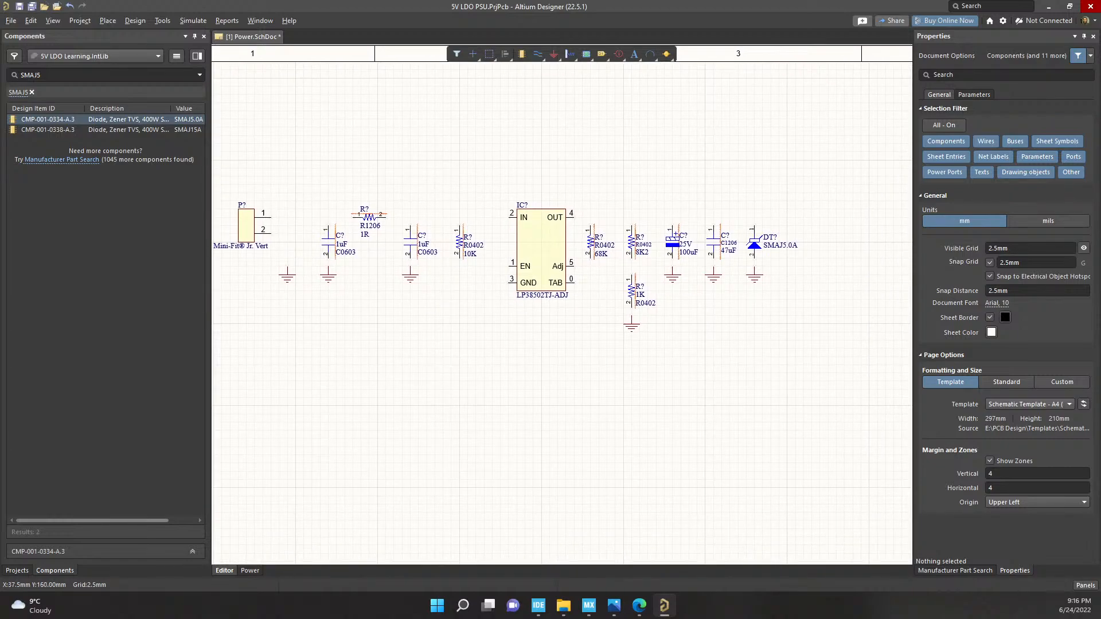
{"action": "left_click_drag", "start_coordinate": [247, 221], "coordinate": [827, 213], "text": "shift"}
{"action": "key", "text": "x"}
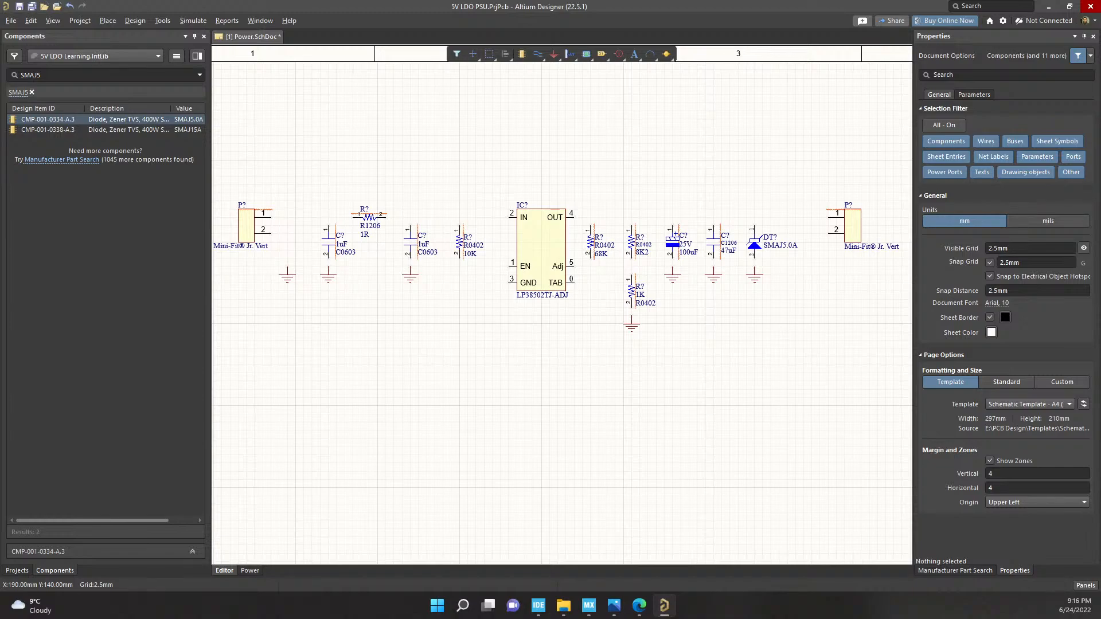
{"action": "left_click_drag", "start_coordinate": [754, 276], "coordinate": [820, 246], "text": "shift"}
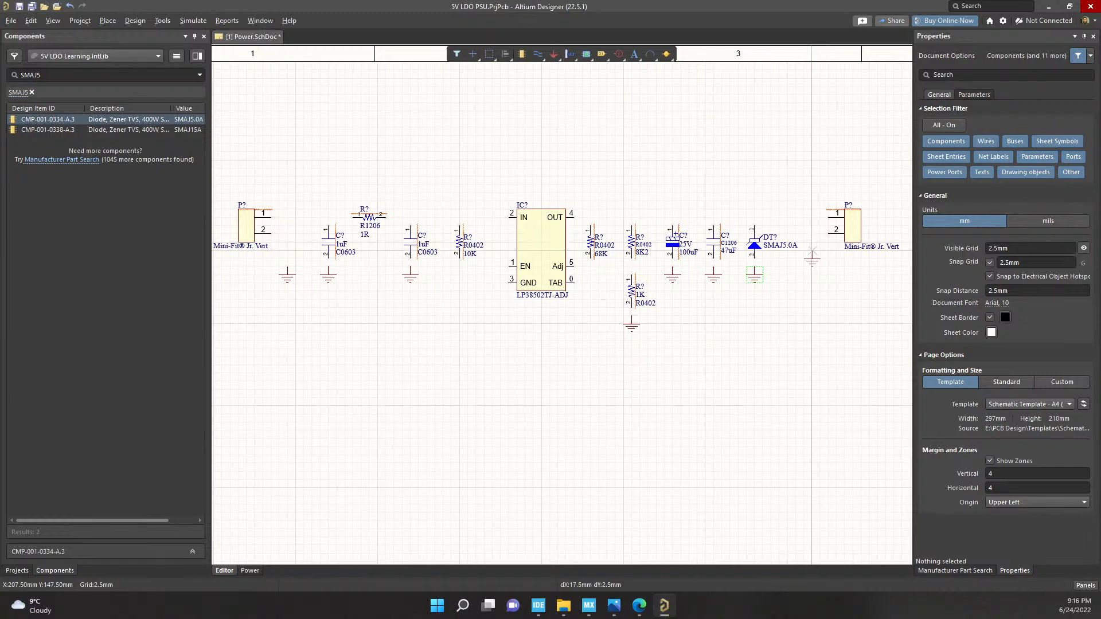
{"action": "left_click", "coordinate": [820, 248]}
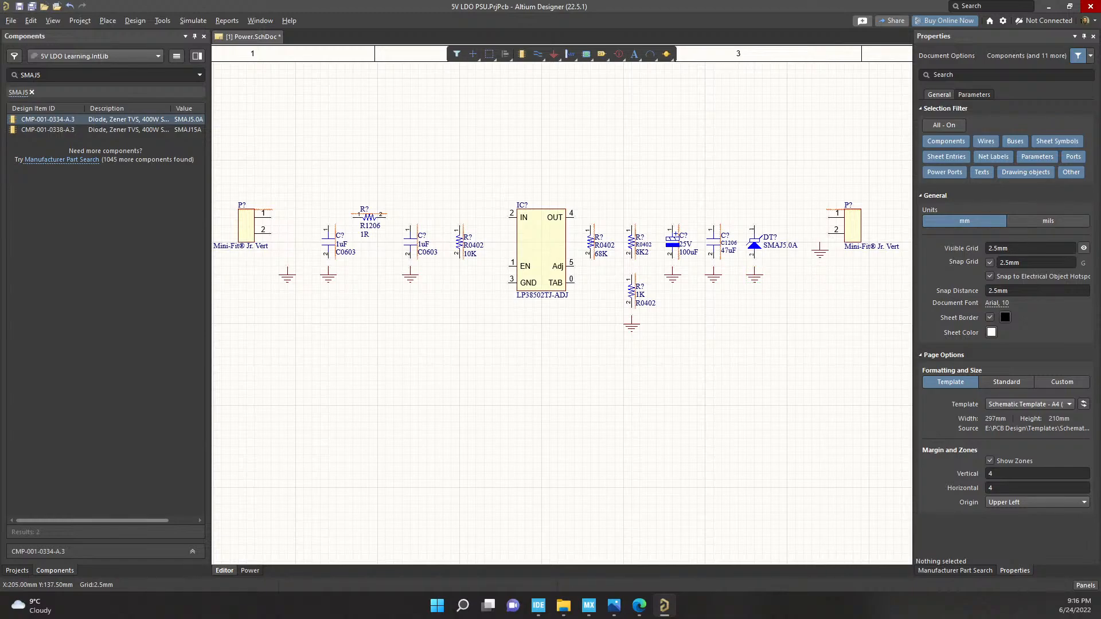
{"action": "scroll", "coordinate": [802, 283], "scroll_direction": "down", "scroll_amount": 1, "text": "ctrl"}
{"action": "scroll", "coordinate": [801, 284], "scroll_direction": "down", "scroll_amount": 1, "text": "ctrl"}
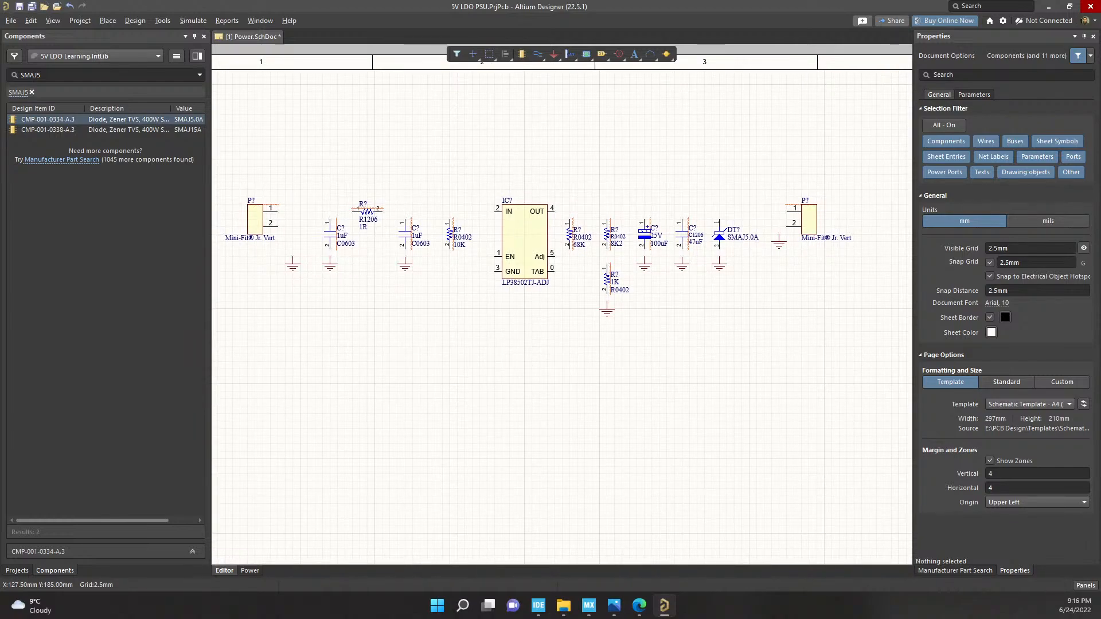
{"action": "right_click_drag", "start_coordinate": [532, 236], "coordinate": [601, 204]}
{"action": "scroll", "coordinate": [603, 205], "scroll_direction": "down", "scroll_amount": 2, "text": "ctrl"}
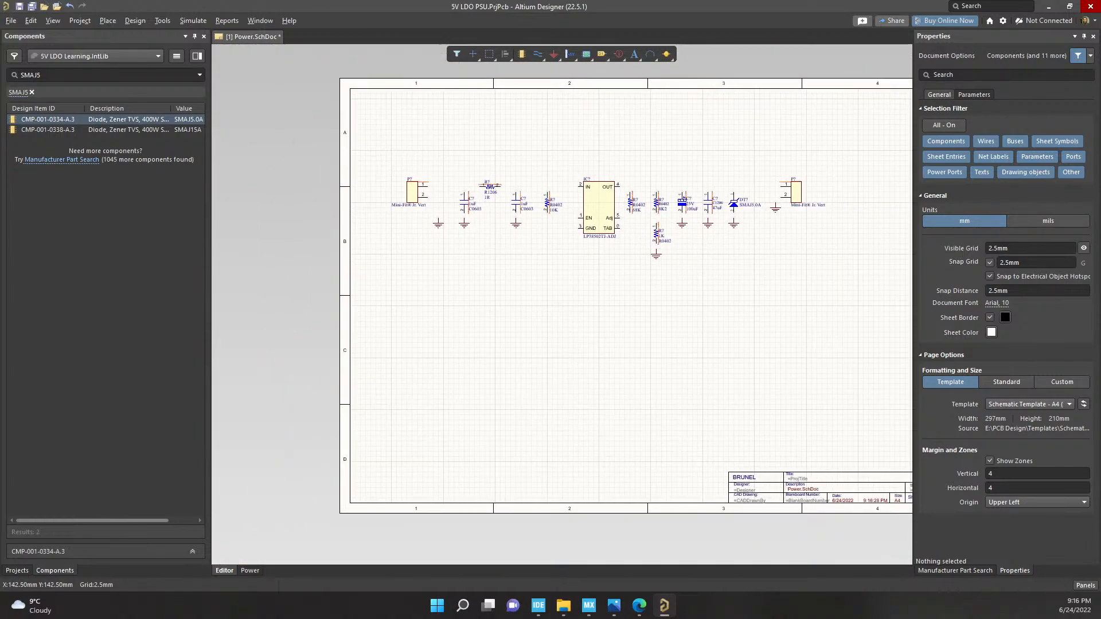
Move the whole circuit, including both connectors and all ground symbols, to the middle of the sheet
{"action": "right_click_drag", "start_coordinate": [835, 307], "coordinate": [725, 290]}
{"action": "left_click_drag", "start_coordinate": [766, 298], "coordinate": [275, 135]}
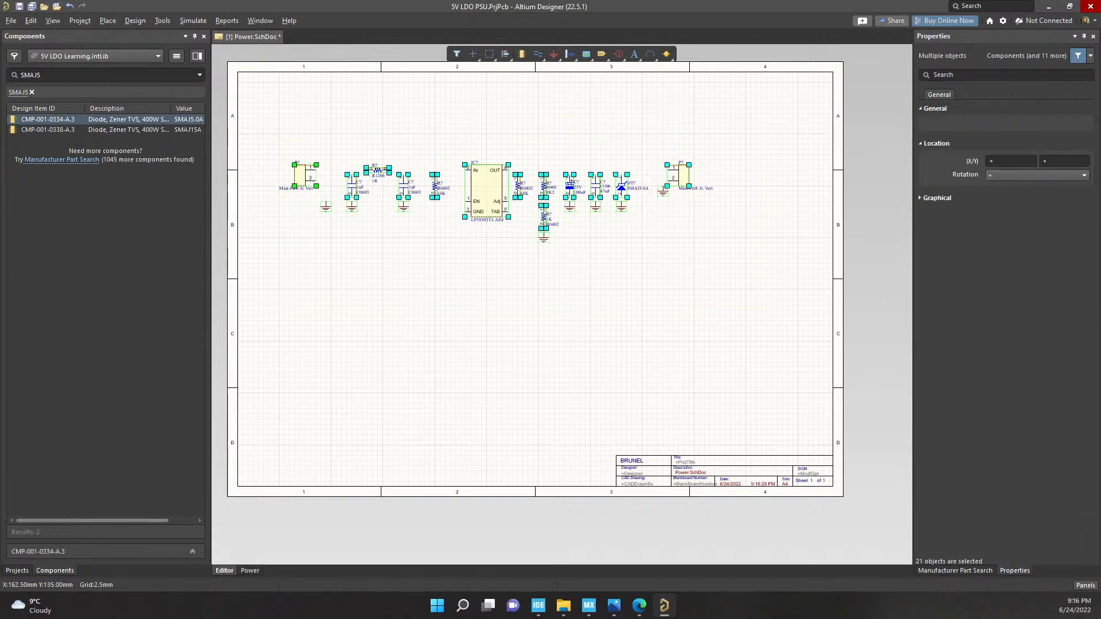
{"action": "left_click_drag", "start_coordinate": [493, 201], "coordinate": [579, 300]}
{"action": "left_click_drag", "start_coordinate": [559, 290], "coordinate": [559, 274]}
{"action": "left_click", "coordinate": [745, 346]}
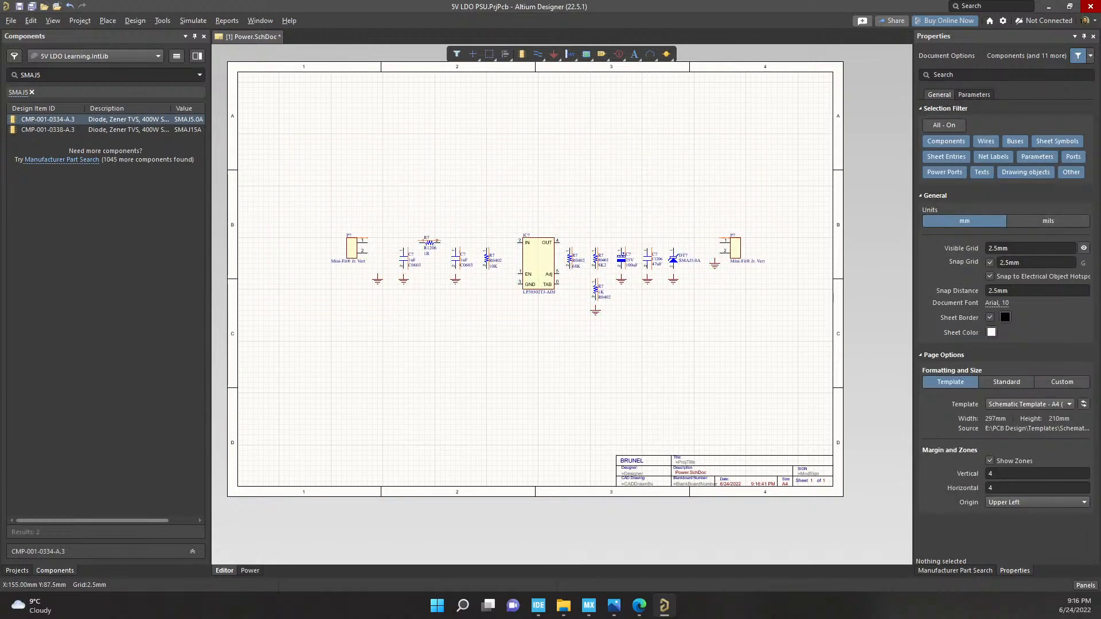
{"action": "key", "text": "ctrl+a"}
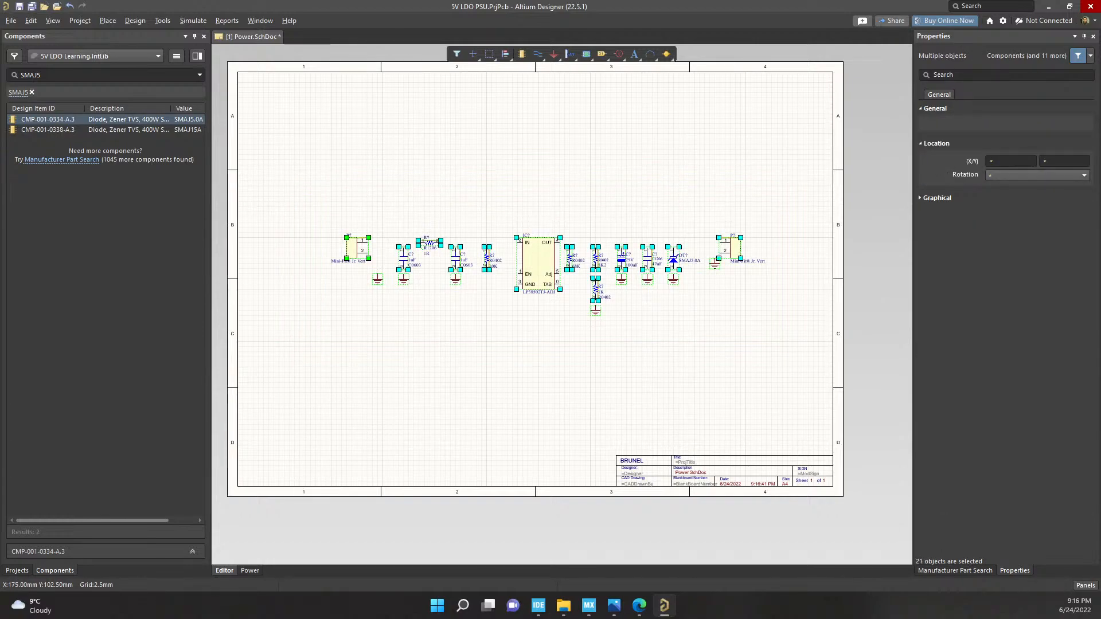
{"action": "left_click", "coordinate": [652, 325]}
Save the Power.SchDoc schematic
{"action": "scroll", "coordinate": [643, 300], "scroll_direction": "up", "scroll_amount": 1, "text": "ctrl"}
{"action": "right_click_drag", "start_coordinate": [643, 299], "coordinate": [659, 248]}
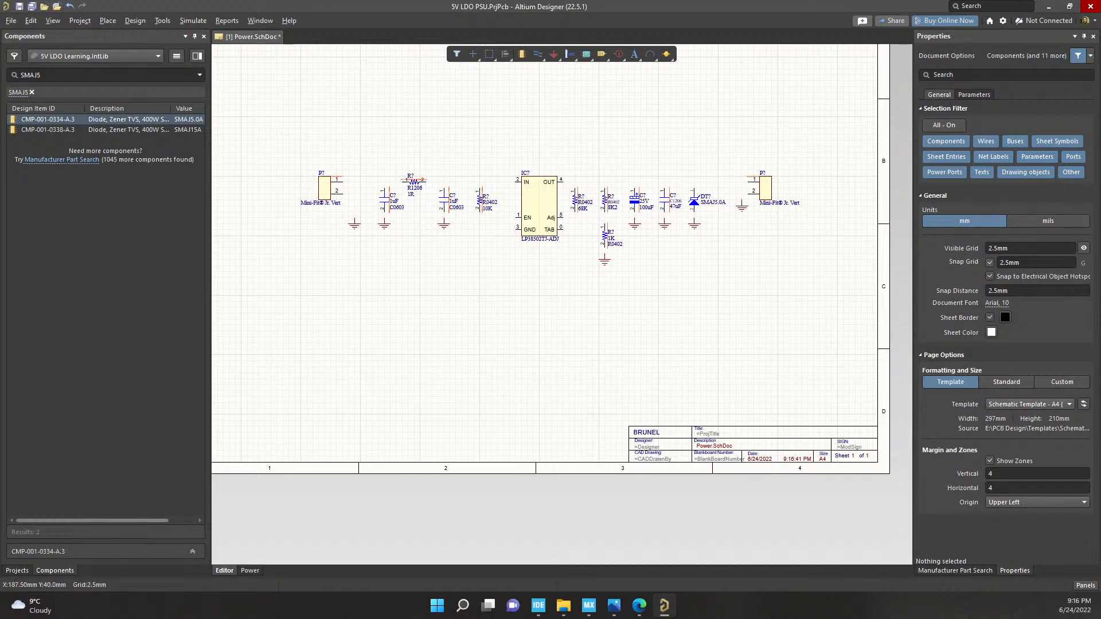
{"action": "right_click_drag", "start_coordinate": [629, 378], "coordinate": [635, 445]}
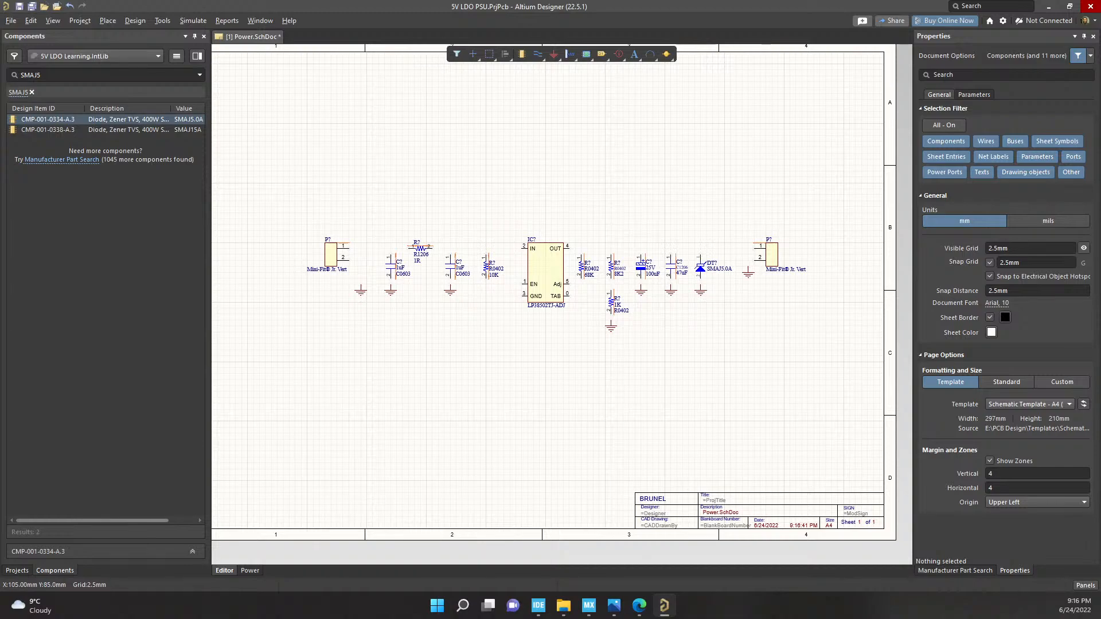
{"action": "key", "text": "ctrl+s"}
Draw a wire from pin 1 of the input connector to pin 1 of the 1R series resistor
{"action": "scroll", "coordinate": [466, 268], "scroll_direction": "up", "scroll_amount": 1, "text": "ctrl"}
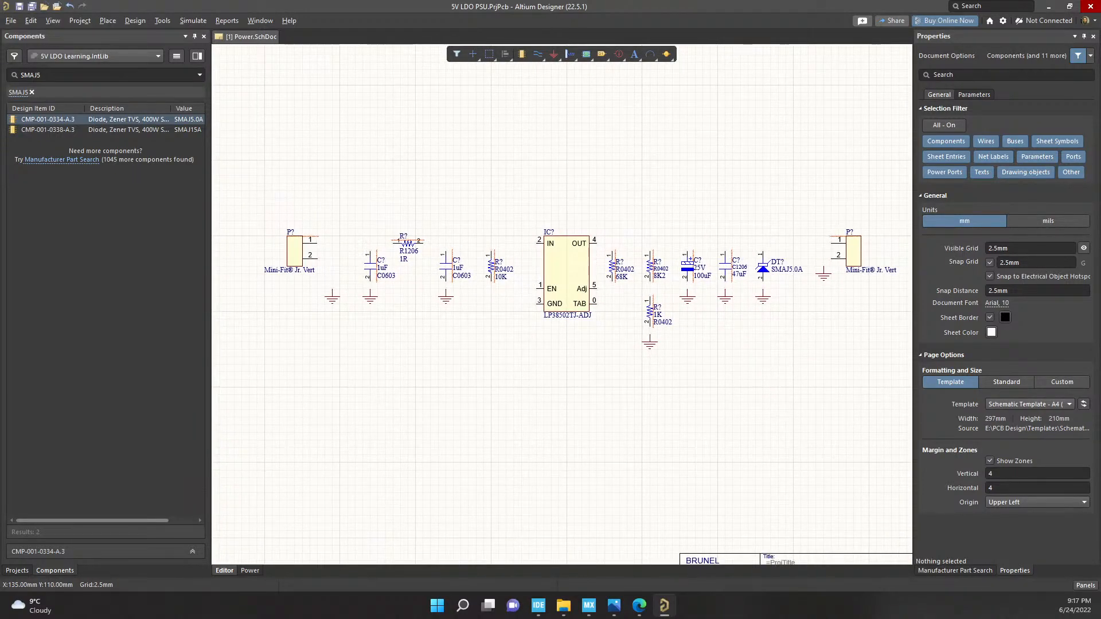
{"action": "right_click_drag", "start_coordinate": [574, 334], "coordinate": [560, 334]}
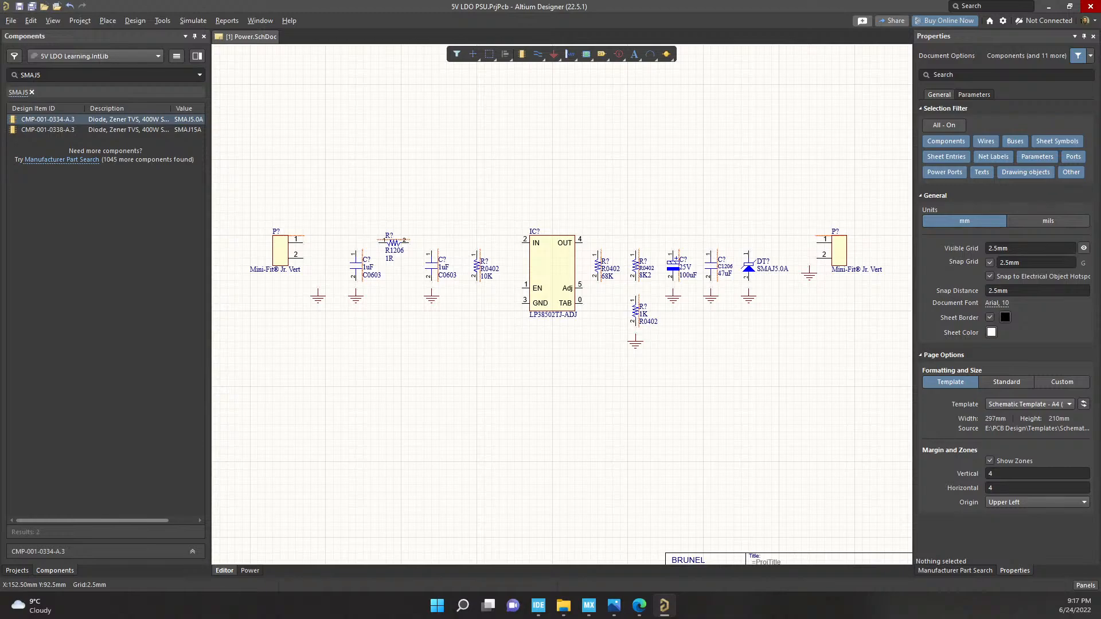
{"action": "middle_click_drag", "start_coordinate": [503, 336], "coordinate": [502, 339]}
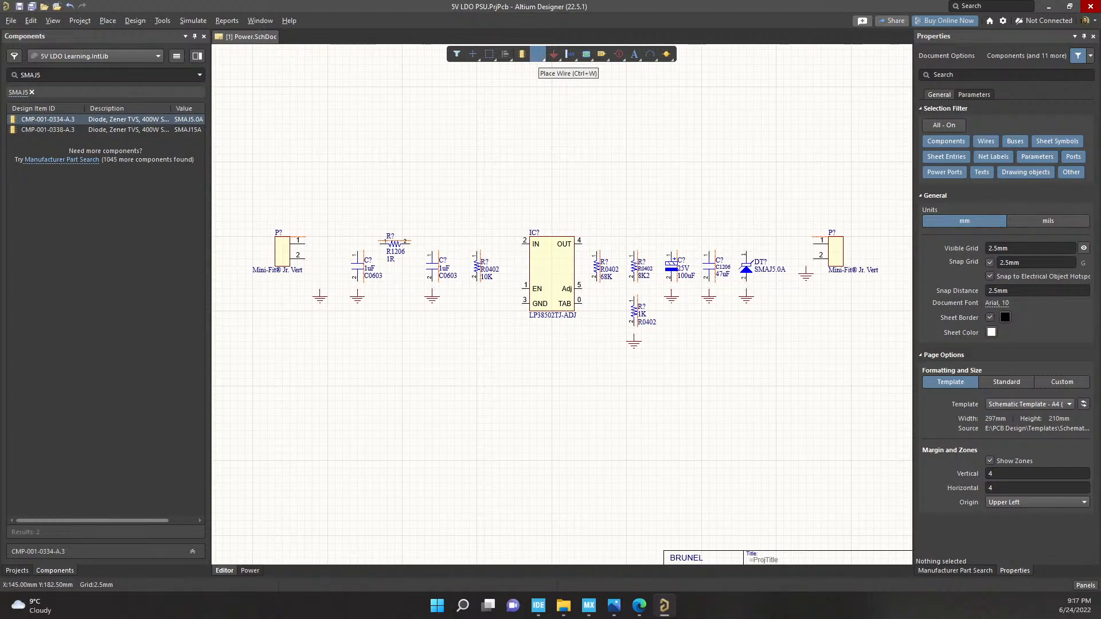
{"action": "left_click", "coordinate": [108, 21]}
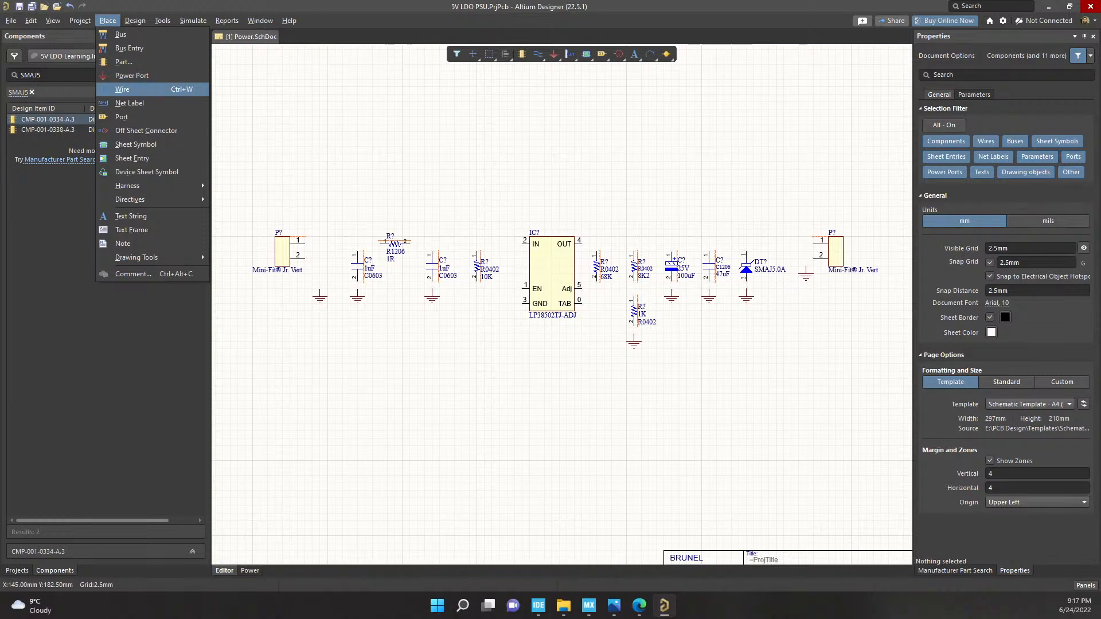
{"action": "left_click", "coordinate": [122, 89]}
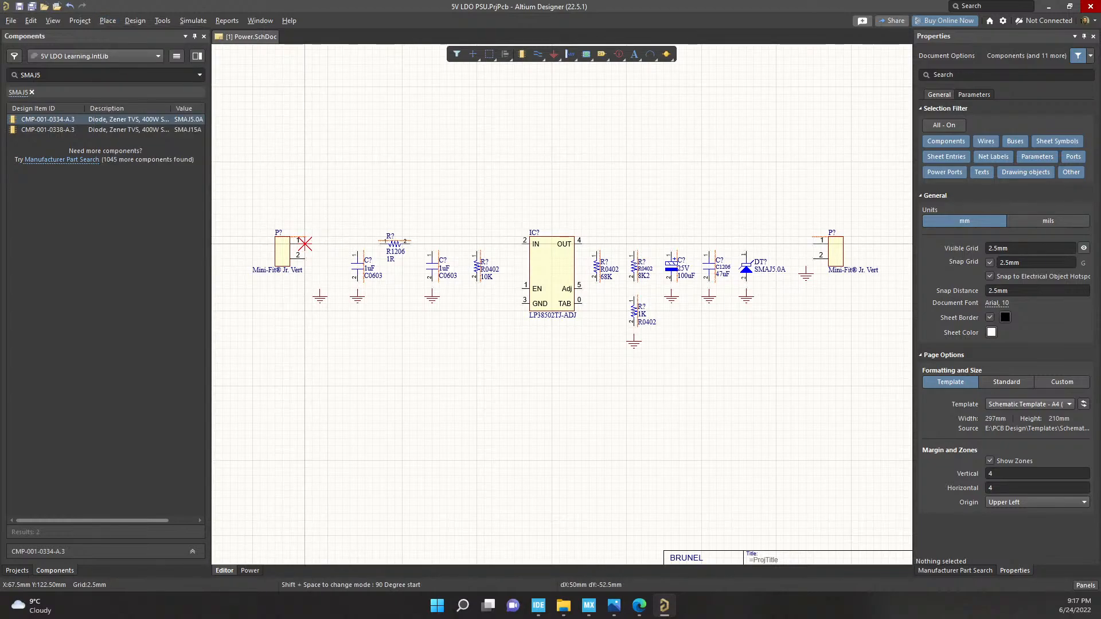
{"action": "scroll", "coordinate": [305, 244], "scroll_direction": "up", "scroll_amount": 5, "text": "ctrl"}
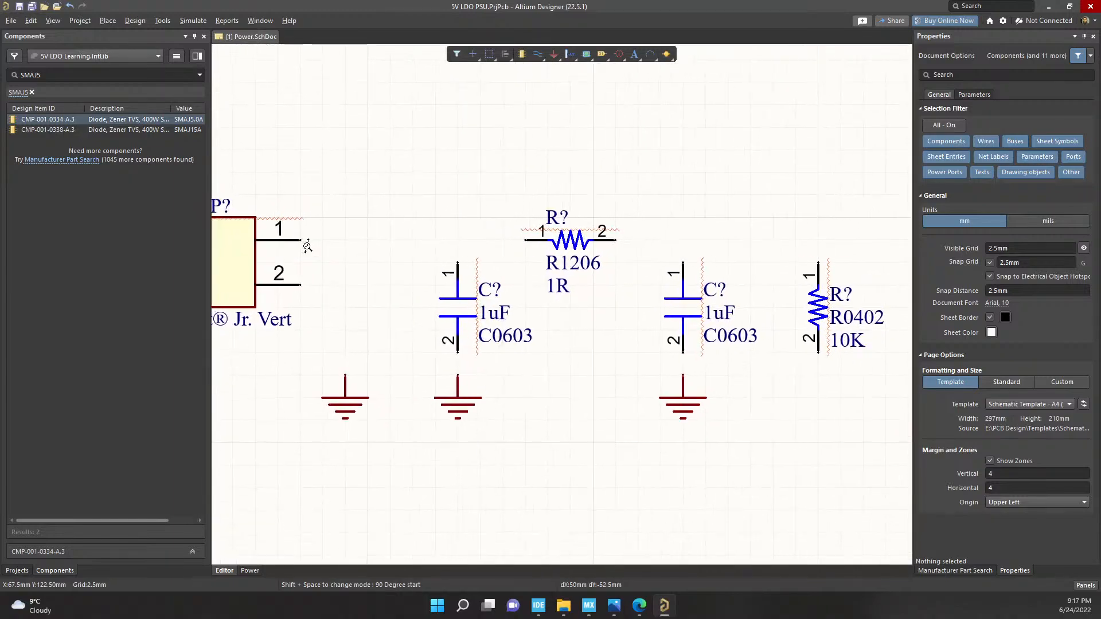
{"action": "middle_click_drag", "start_coordinate": [307, 247], "coordinate": [307, 245]}
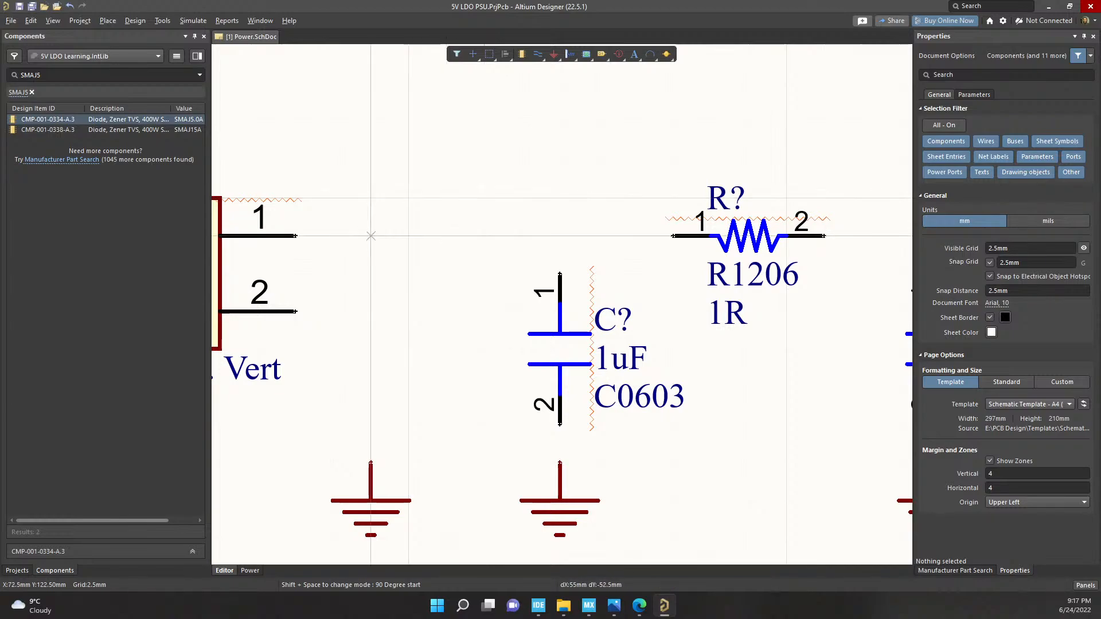
{"action": "left_click", "coordinate": [296, 235]}
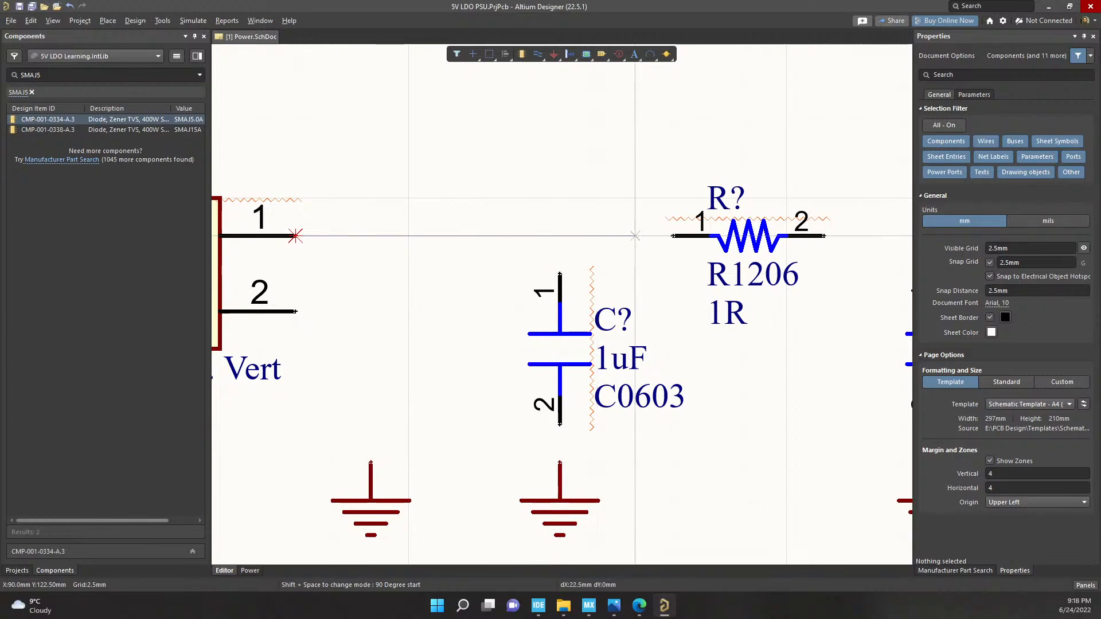
{"action": "left_click", "coordinate": [673, 236]}
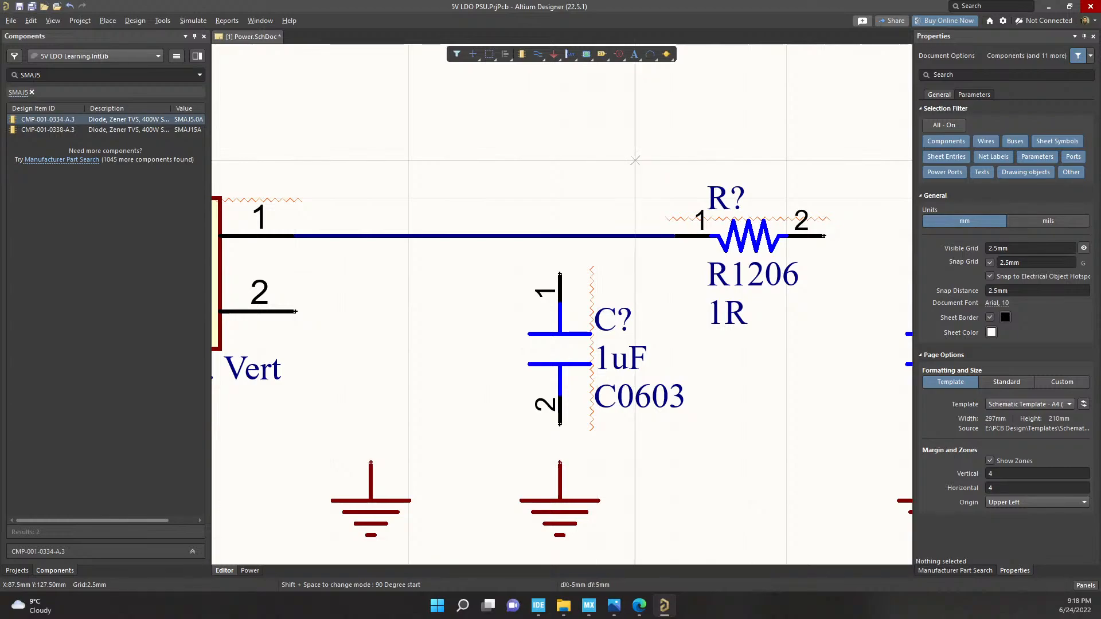
Try a right-angled wire from above the input line down to the first 1uF capacitor, shift it, and undo it
{"action": "left_click", "coordinate": [408, 160]}
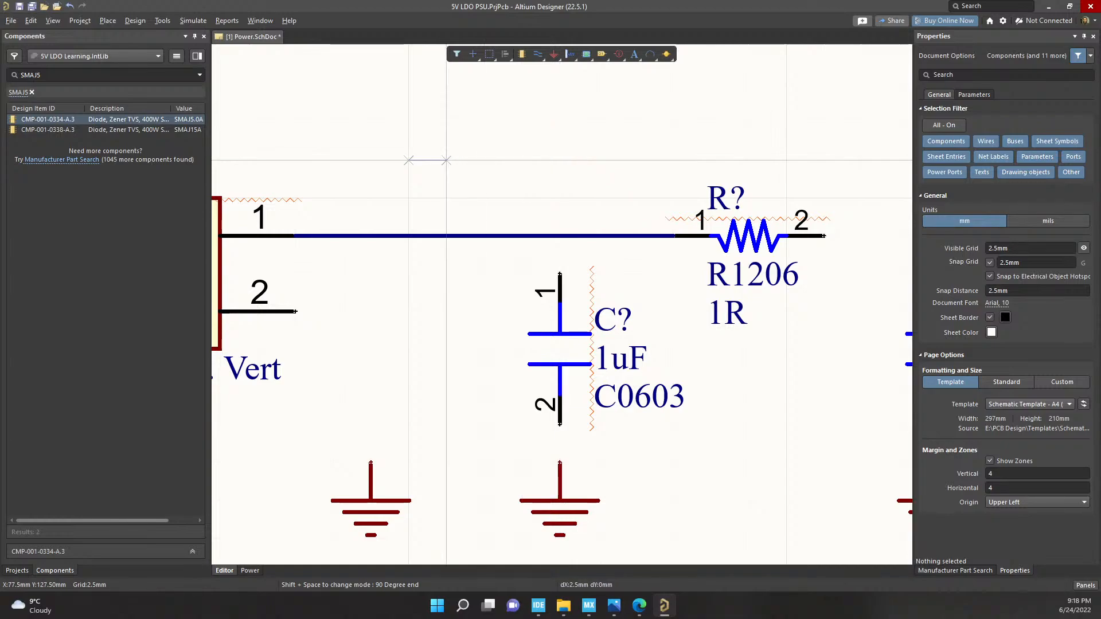
{"action": "left_click", "coordinate": [560, 161]}
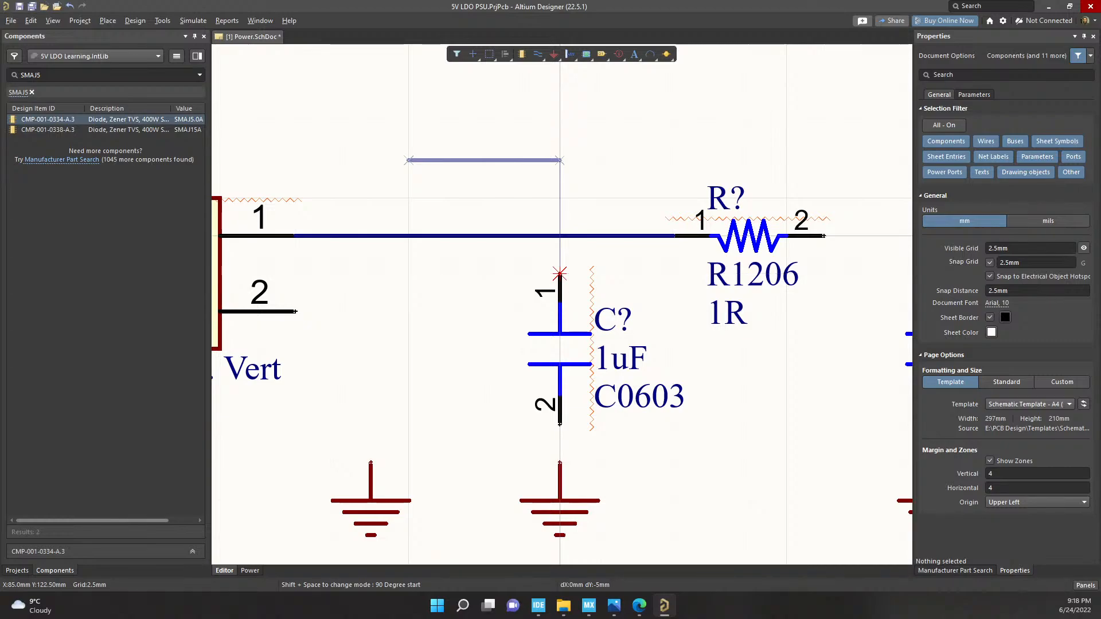
{"action": "left_click", "coordinate": [560, 235]}
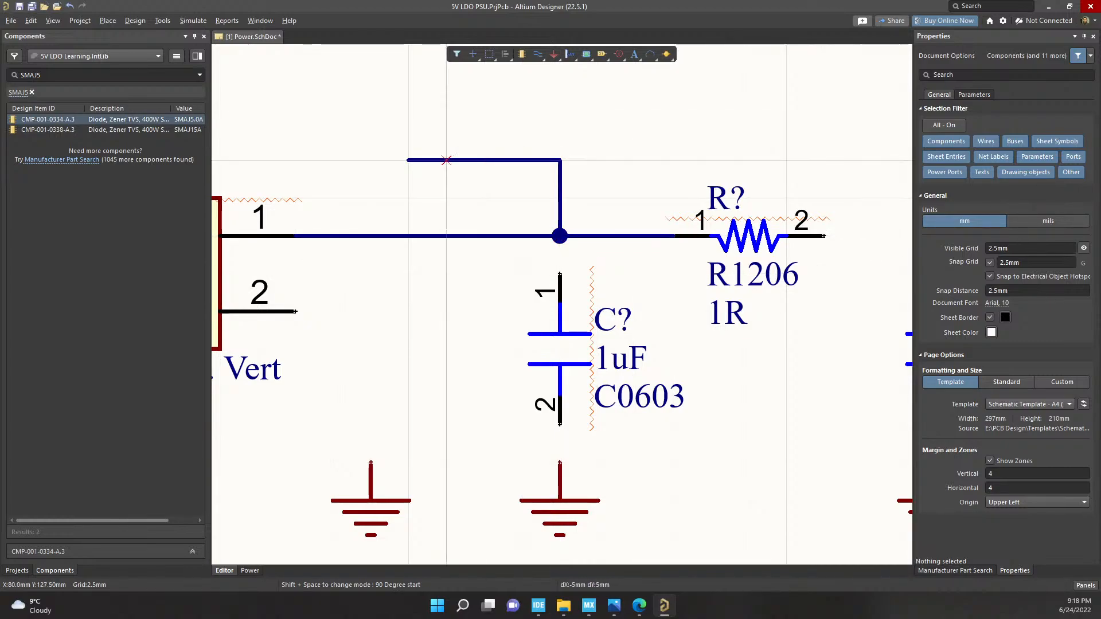
{"action": "left_click", "coordinate": [559, 273]}
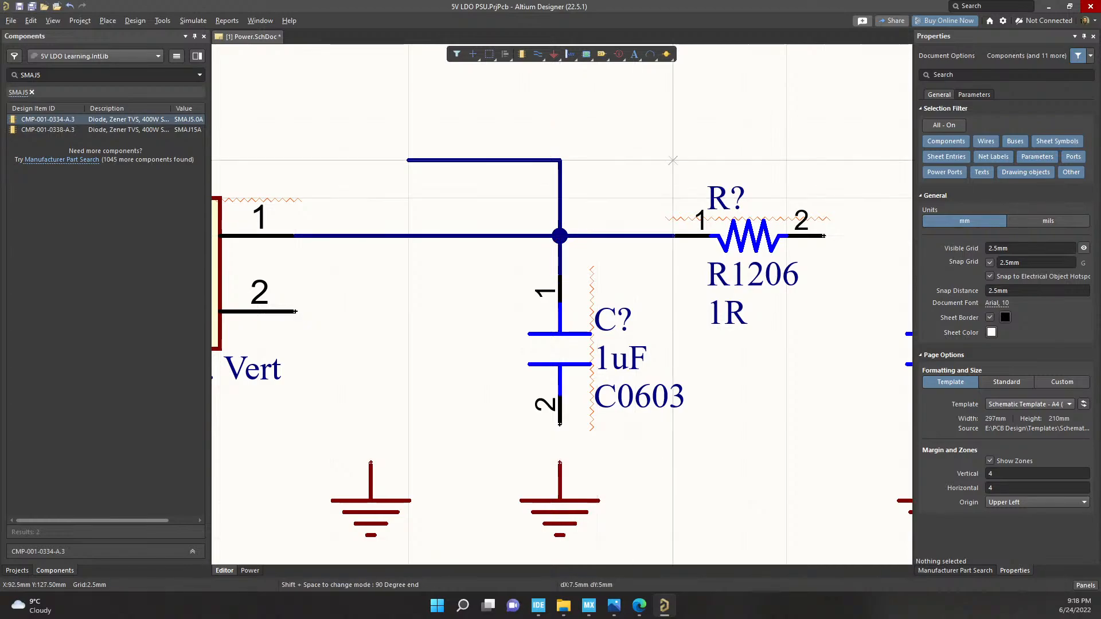
{"action": "key", "text": "Escape"}
{"action": "left_click_drag", "start_coordinate": [559, 197], "coordinate": [522, 160]}
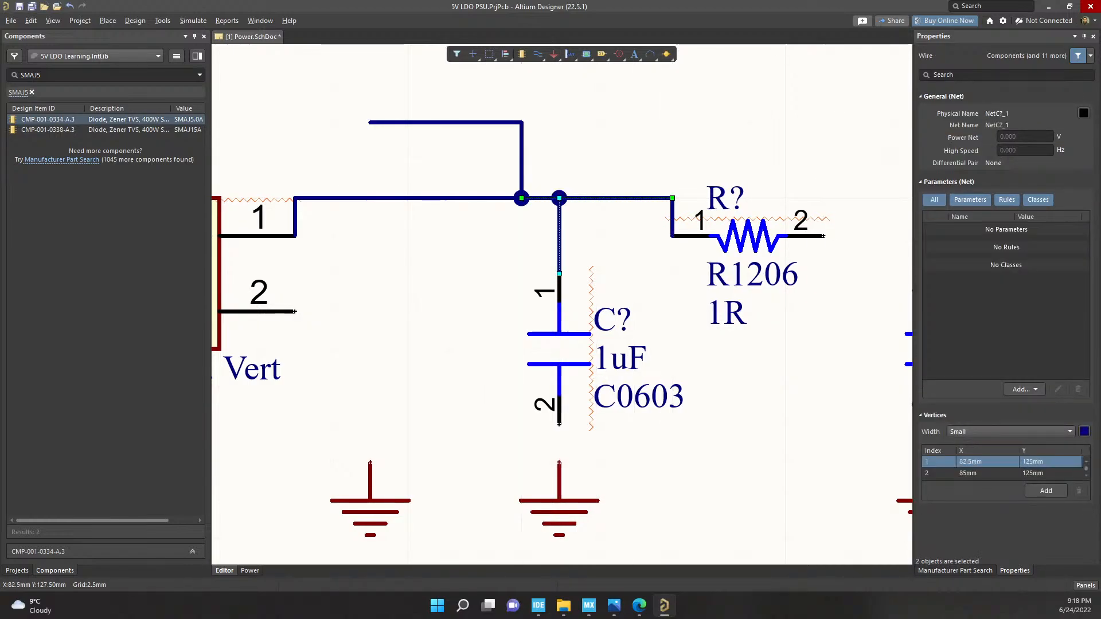
{"action": "key", "text": "ctrl+z"}
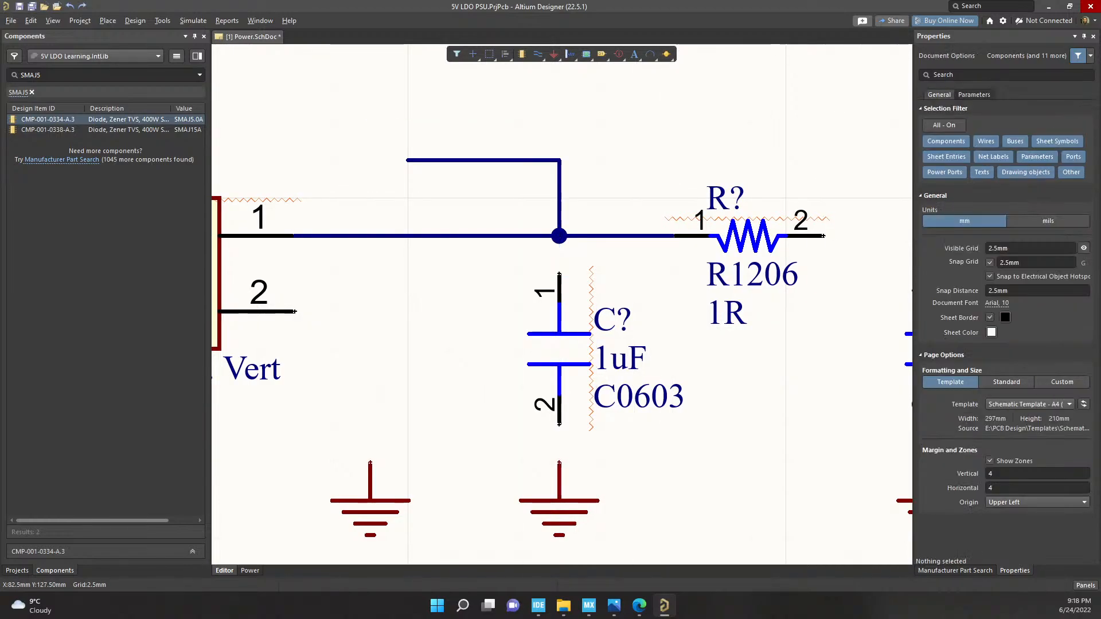
{"action": "key", "text": "ctrl+z"}
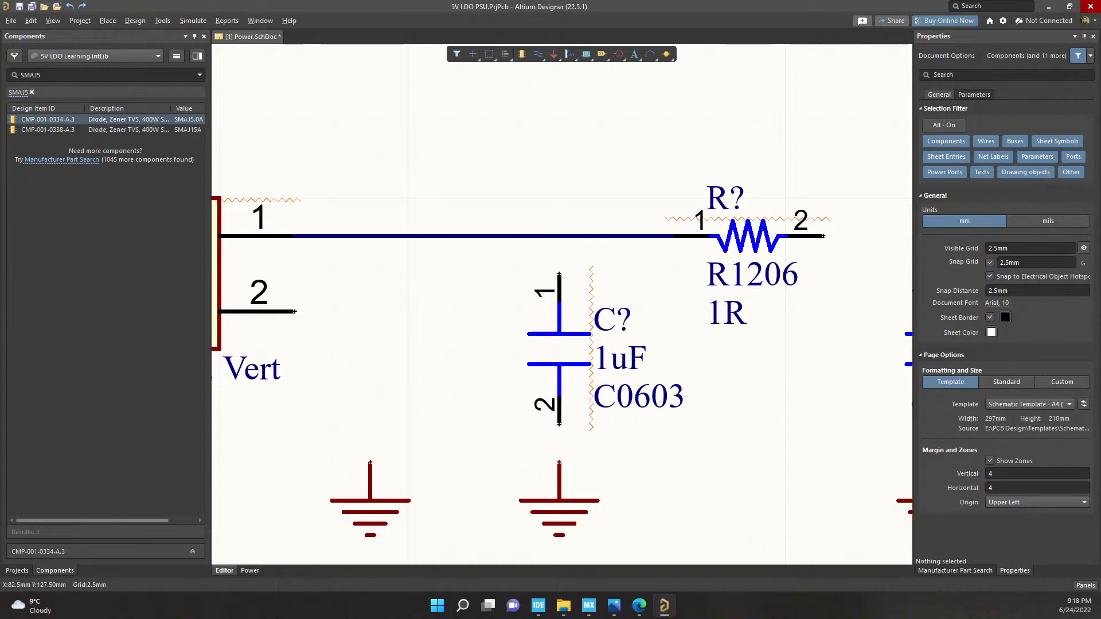
Wire the first 1uF capacitor's pin 1 to the input line and the input connector's pin 2 to its GND symbol
{"action": "left_click", "coordinate": [538, 54]}
{"action": "left_click", "coordinate": [560, 274]}
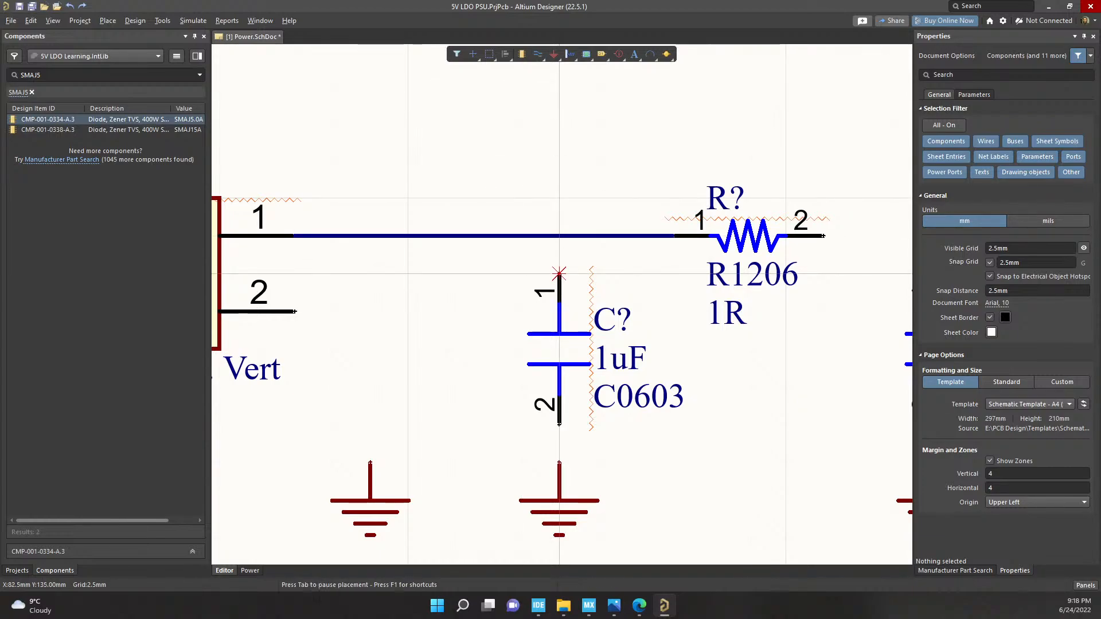
{"action": "left_click", "coordinate": [560, 235]}
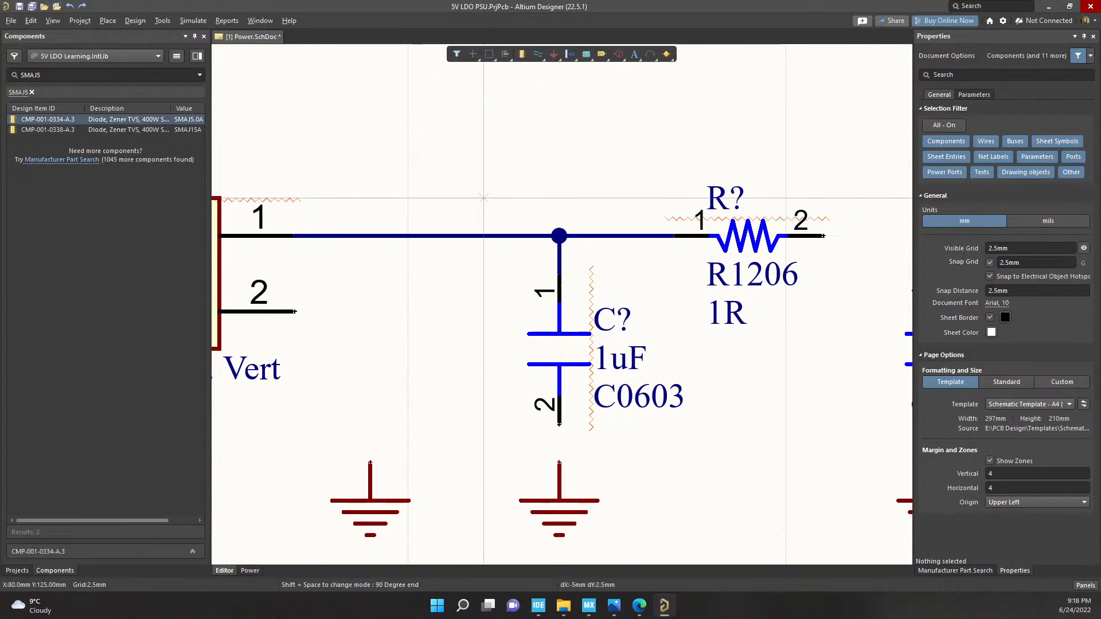
{"action": "left_click", "coordinate": [295, 311]}
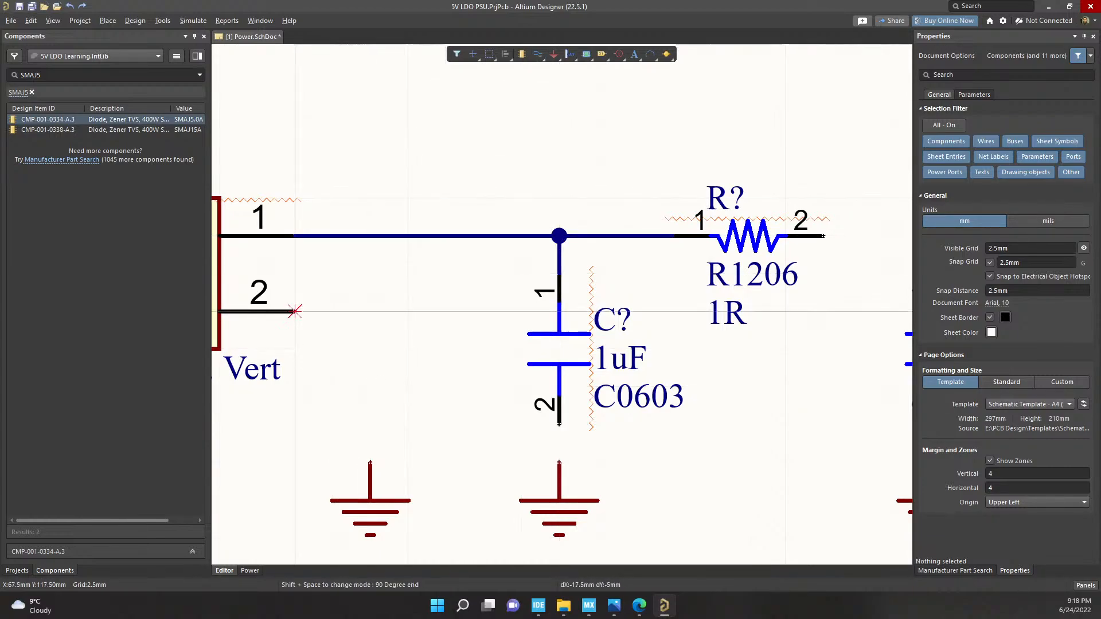
{"action": "left_click", "coordinate": [371, 462]}
Wire the 1R resistor's pin 2 to the regulator's IN pin, and the EN pin to the 10K resistor's pin 2
{"action": "scroll", "coordinate": [332, 377], "scroll_direction": "down", "scroll_amount": 2}
{"action": "scroll", "coordinate": [333, 377], "scroll_direction": "down", "scroll_amount": 6, "text": "ctrl"}
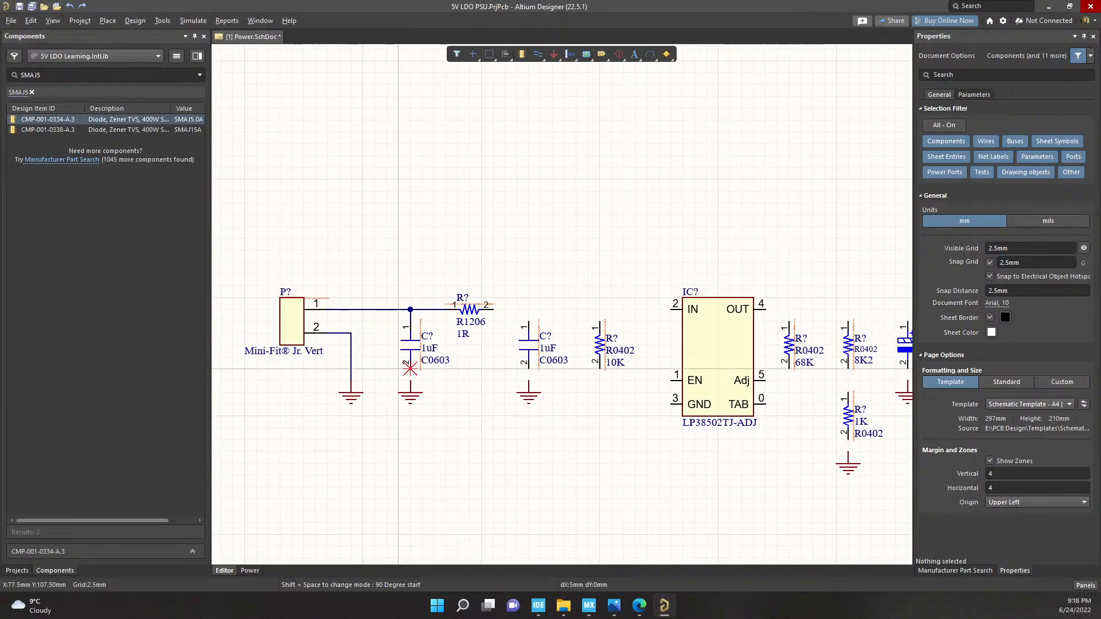
{"action": "left_click", "coordinate": [493, 309]}
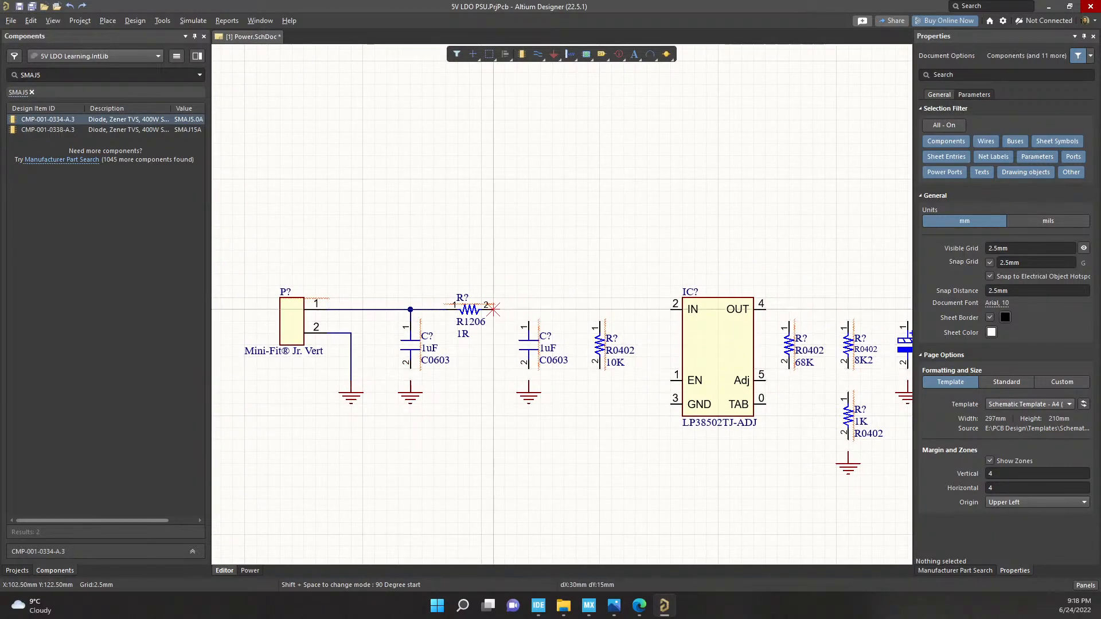
{"action": "left_click", "coordinate": [671, 310]}
{"action": "left_click", "coordinate": [670, 380]}
{"action": "left_click", "coordinate": [600, 370]}
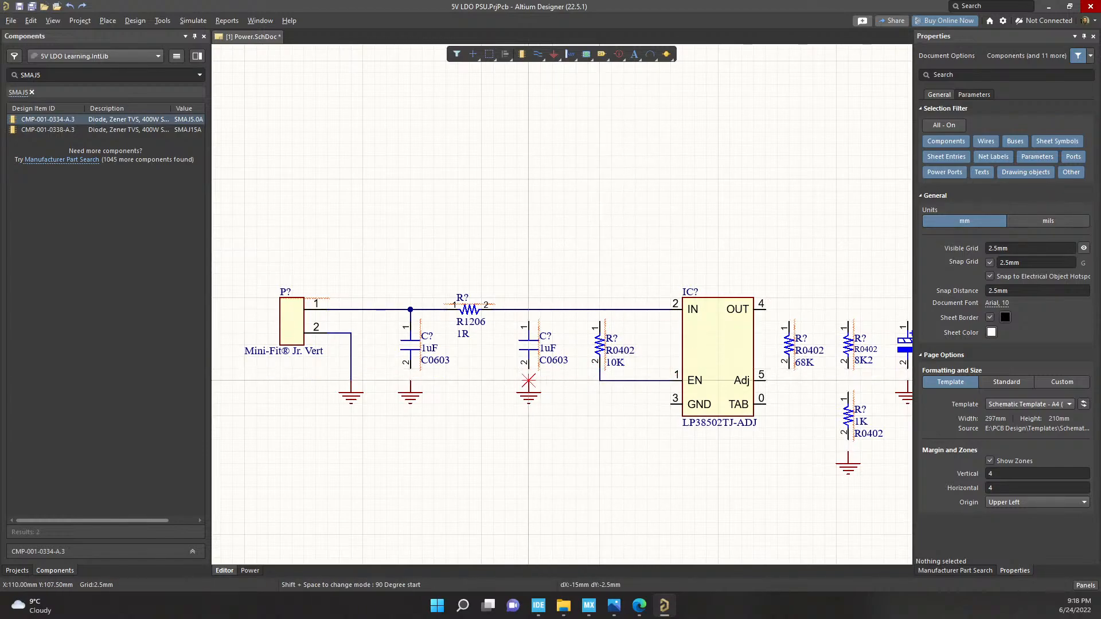
Connect pin 1 of the second 1uF capacitor and of the 10K resistor to the regulator's input line
{"action": "left_click", "coordinate": [529, 321]}
{"action": "left_click", "coordinate": [529, 310]}
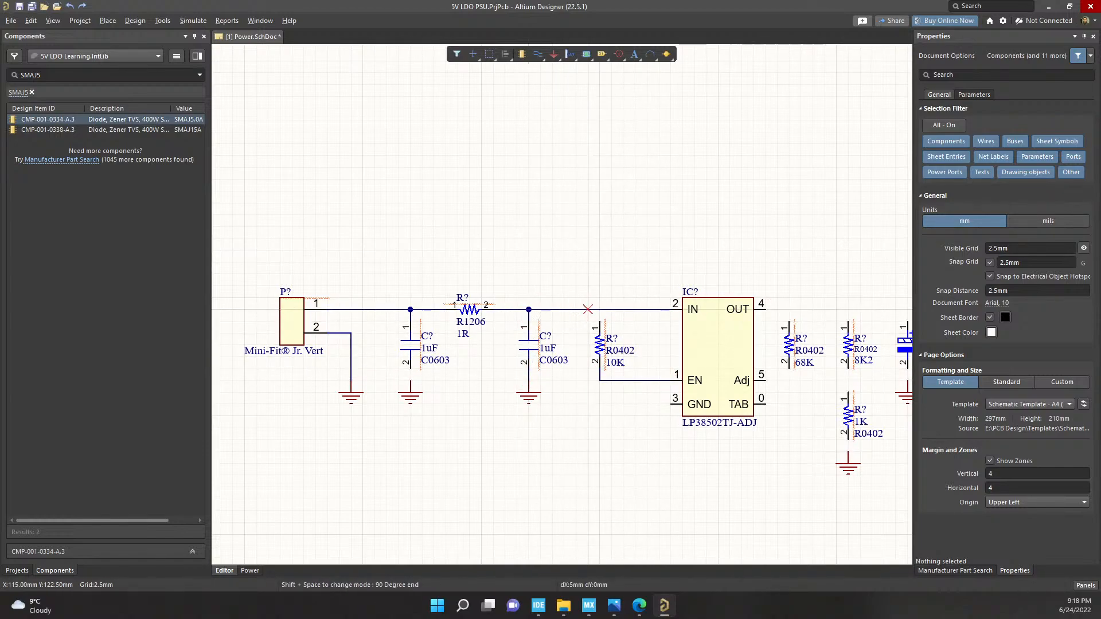
{"action": "left_click", "coordinate": [599, 309]}
Wire the regulator's OUT pin to pin 1 of the output connector, and the connector's pin 2 to its GND symbol
{"action": "scroll", "coordinate": [503, 317], "scroll_direction": "down", "scroll_amount": 1}
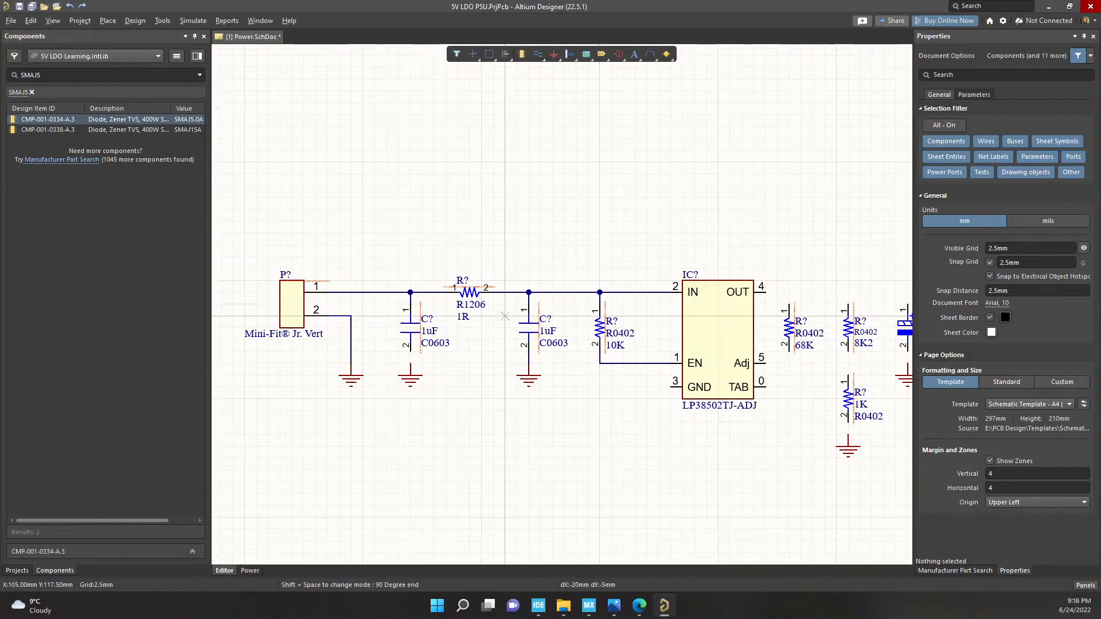
{"action": "scroll", "coordinate": [503, 317], "scroll_direction": "down", "scroll_amount": 1, "text": "ctrl"}
{"action": "right_click_drag", "start_coordinate": [749, 377], "coordinate": [435, 345]}
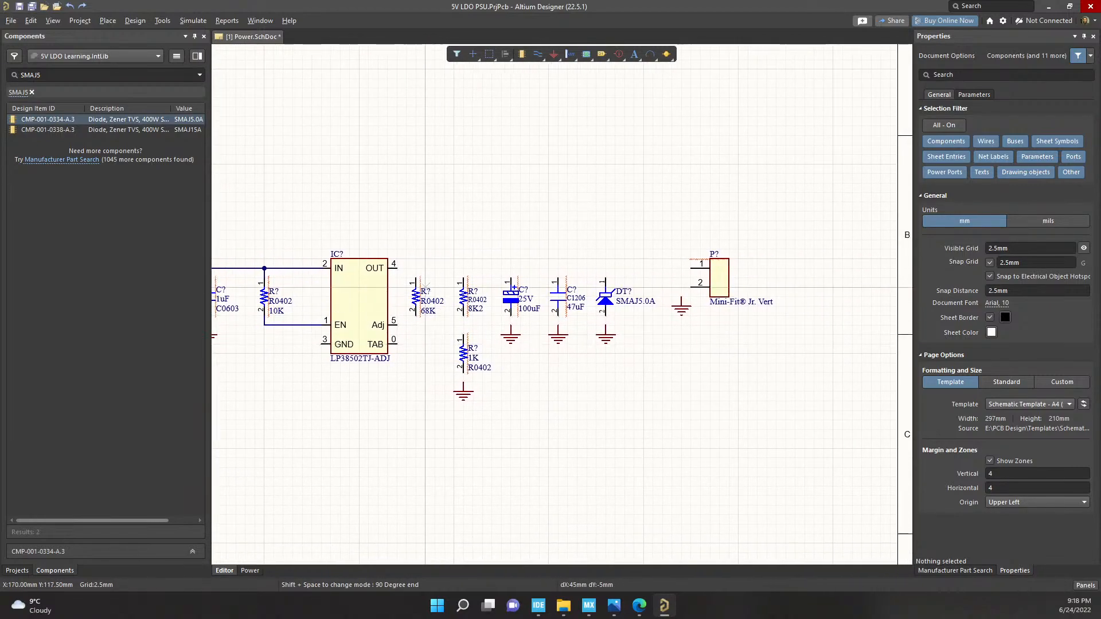
{"action": "left_click", "coordinate": [420, 267]}
{"action": "left_click", "coordinate": [692, 268]}
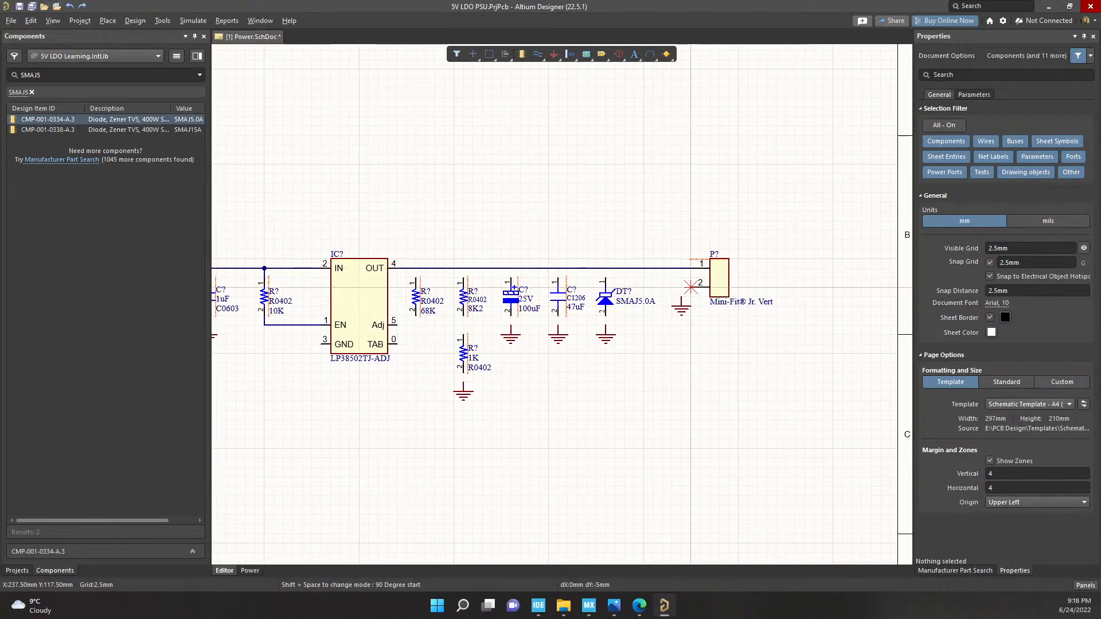
{"action": "left_click", "coordinate": [691, 287]}
{"action": "left_click", "coordinate": [682, 298]}
Wire the Adj pin to the node between the 8K2 and 1K resistors, and connect the 68K resistor between that node and the output line
{"action": "left_click", "coordinate": [396, 325]}
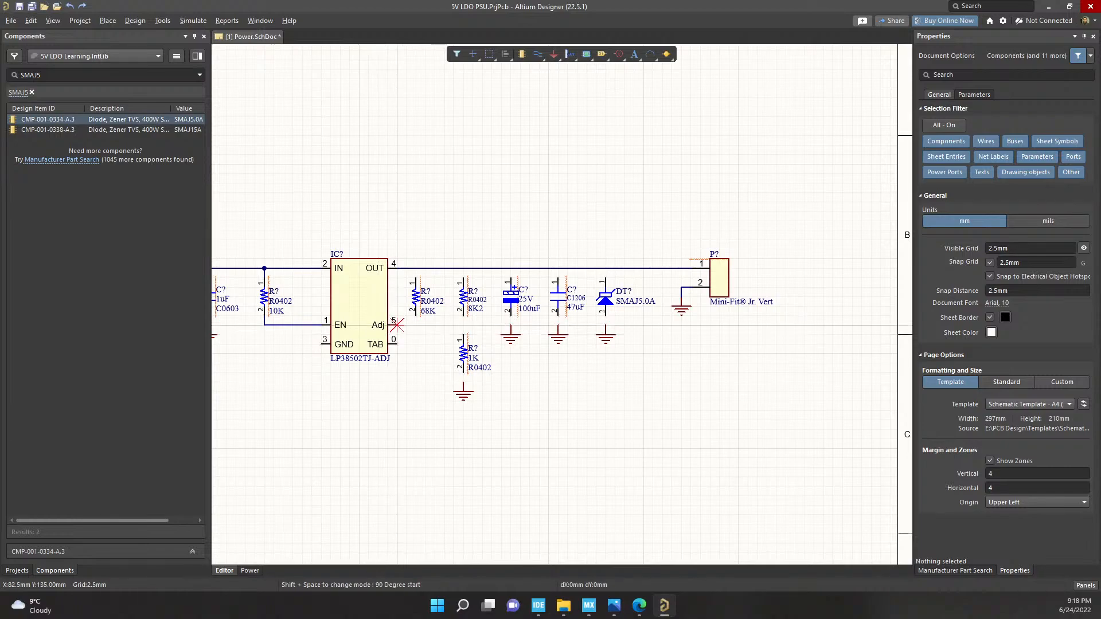
{"action": "left_click", "coordinate": [464, 315]}
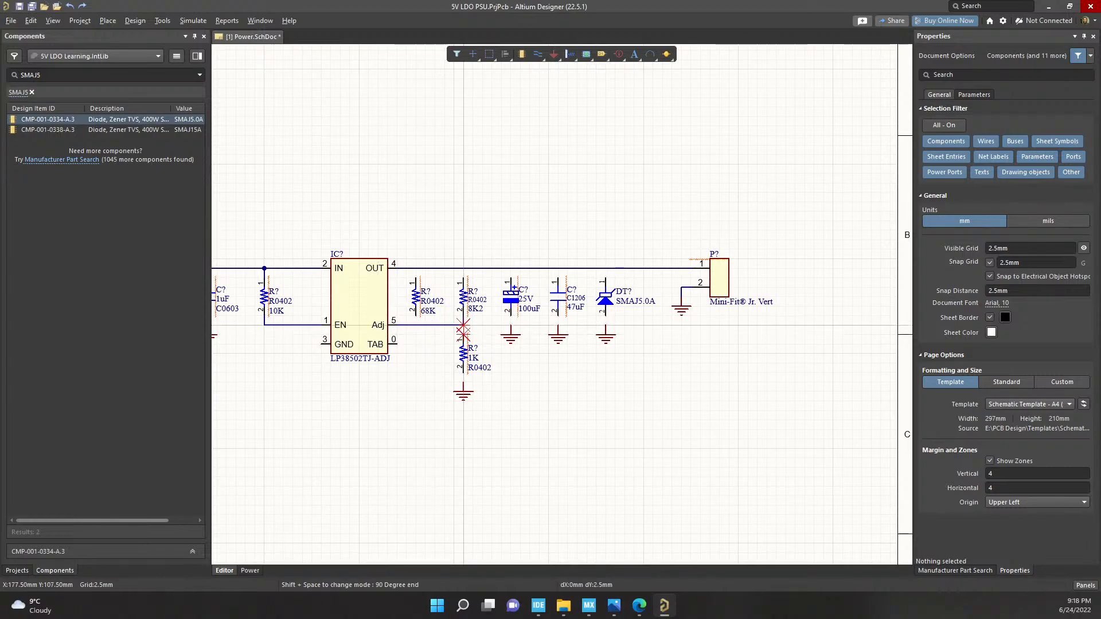
{"action": "left_click", "coordinate": [463, 334]}
{"action": "left_click", "coordinate": [416, 325]}
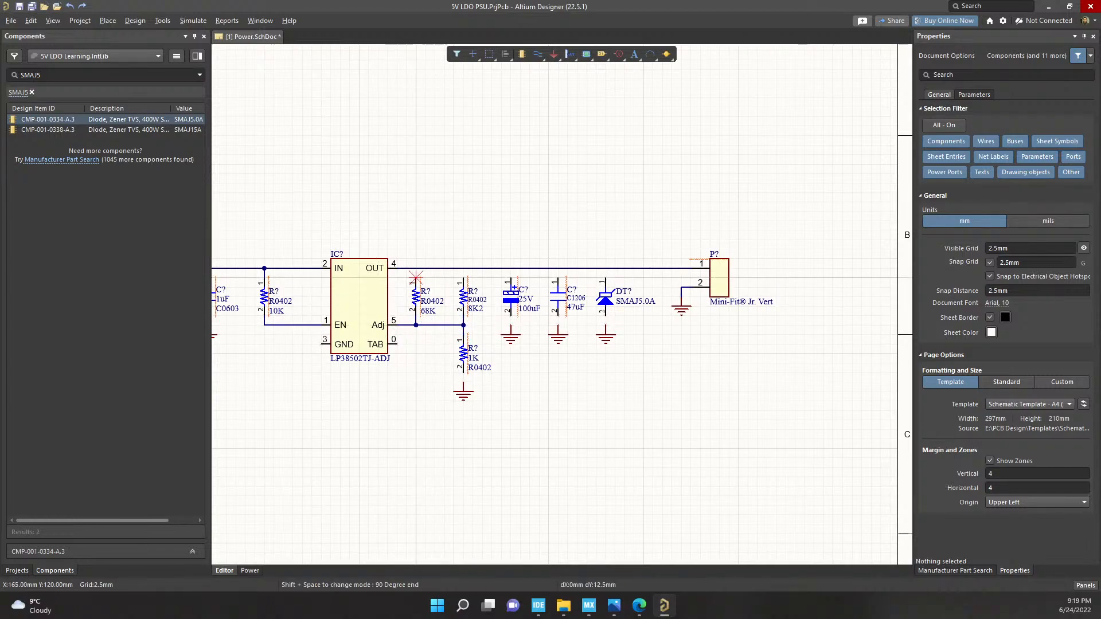
{"action": "left_click", "coordinate": [416, 268]}
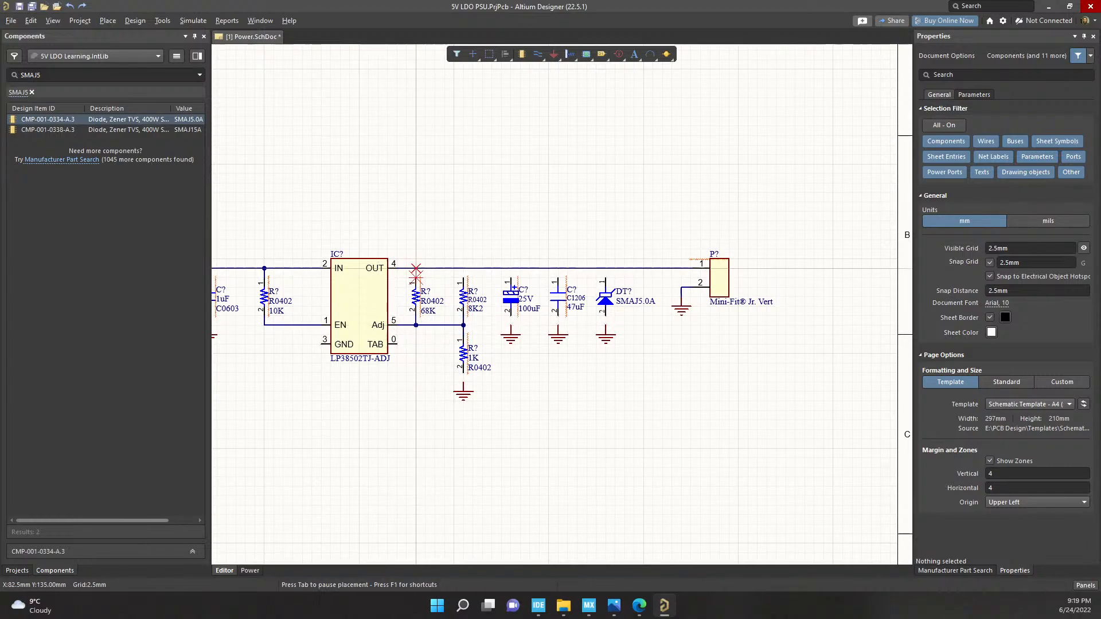
Connect pin 1 of the 8K2 resistor, the 100uF and 47uF capacitors and the SMAJ5.0A diode to the regulator's output line
{"action": "left_click", "coordinate": [464, 277]}
{"action": "left_click", "coordinate": [464, 268]}
{"action": "left_click", "coordinate": [510, 278]}
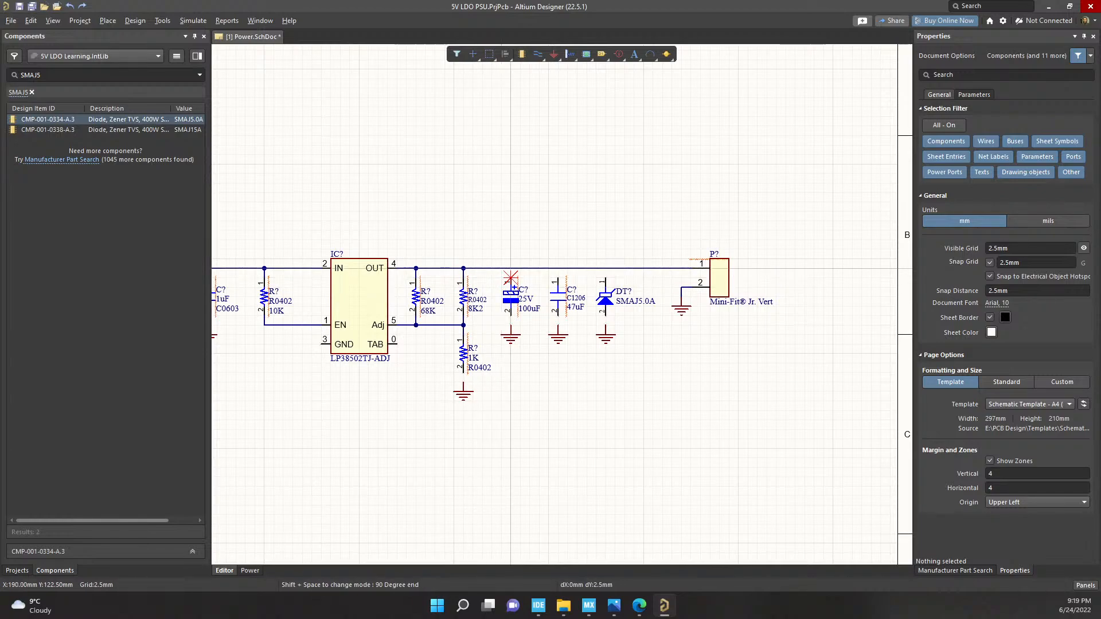
{"action": "left_click", "coordinate": [510, 268]}
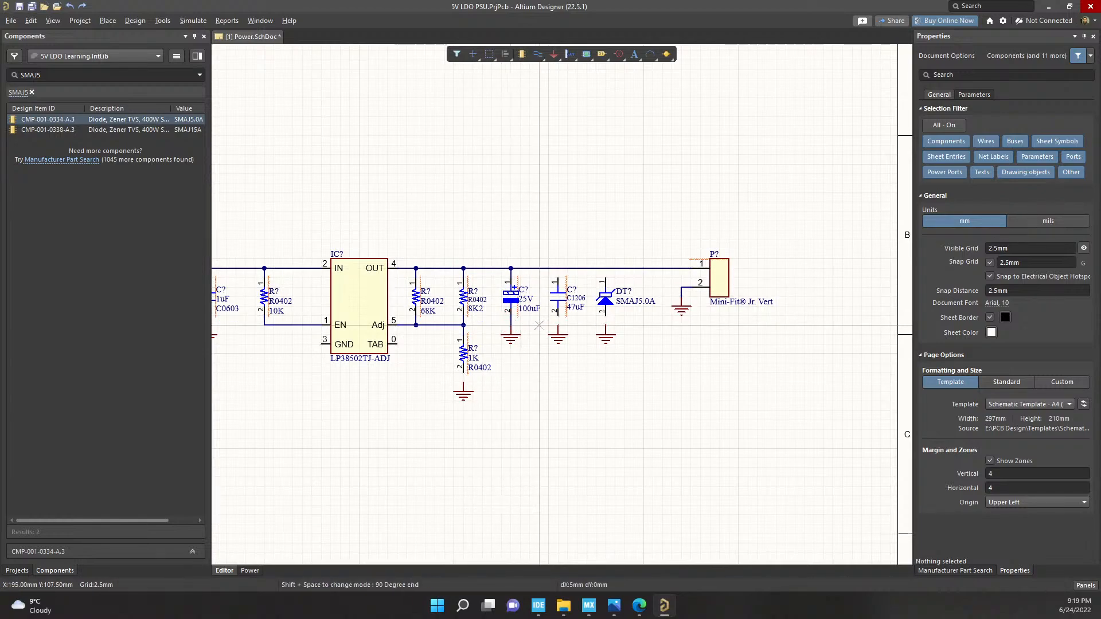
{"action": "left_click", "coordinate": [558, 277]}
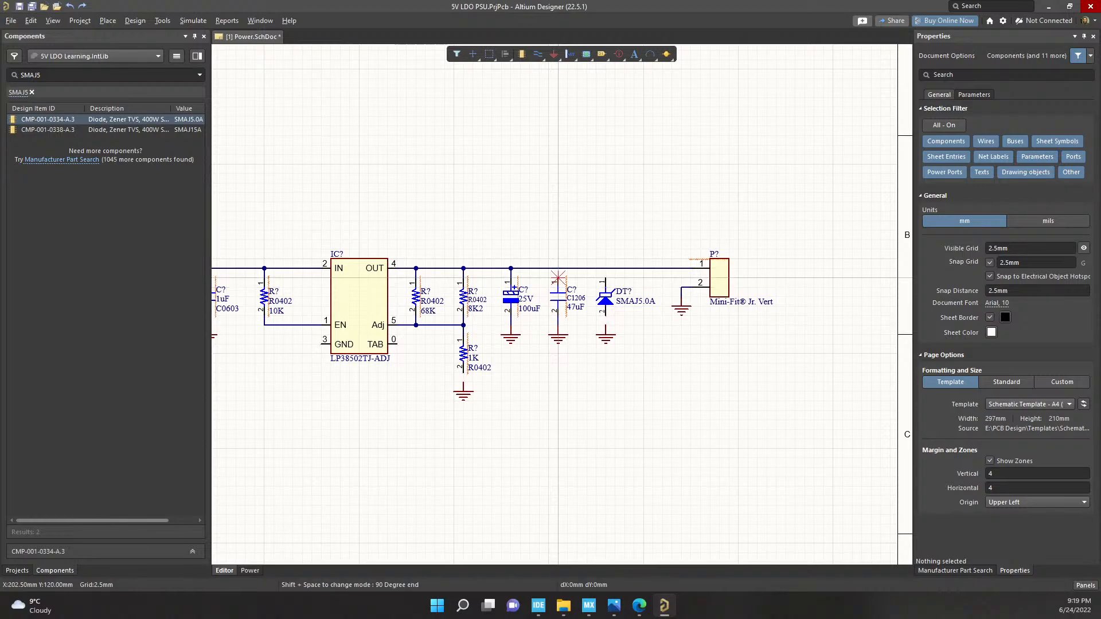
{"action": "left_click", "coordinate": [558, 268]}
{"action": "left_click", "coordinate": [605, 277]}
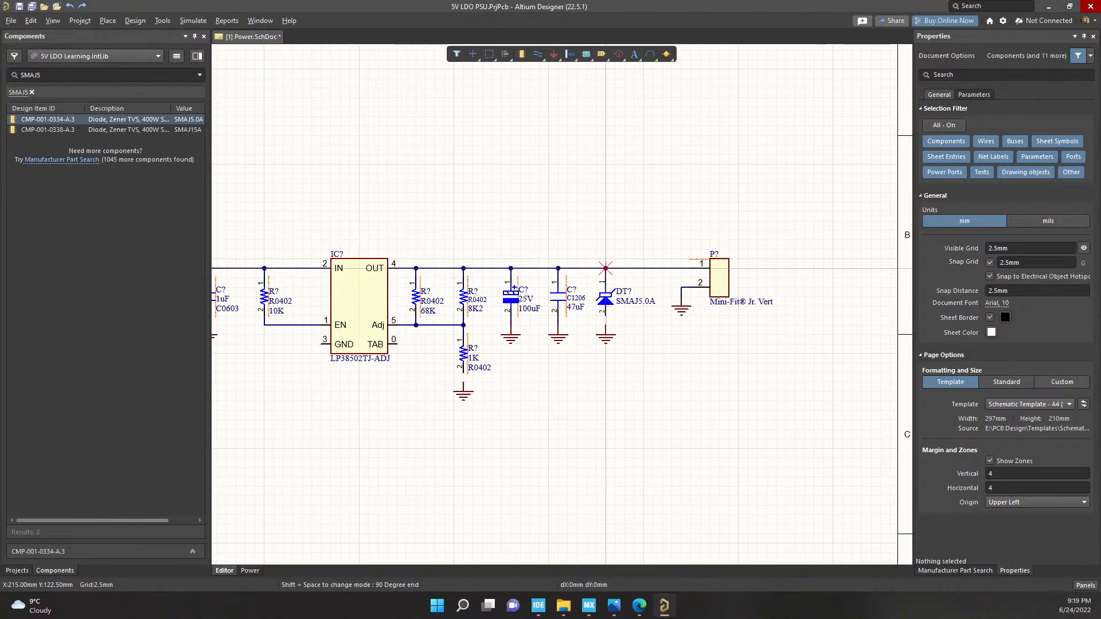
{"action": "left_click", "coordinate": [606, 268]}
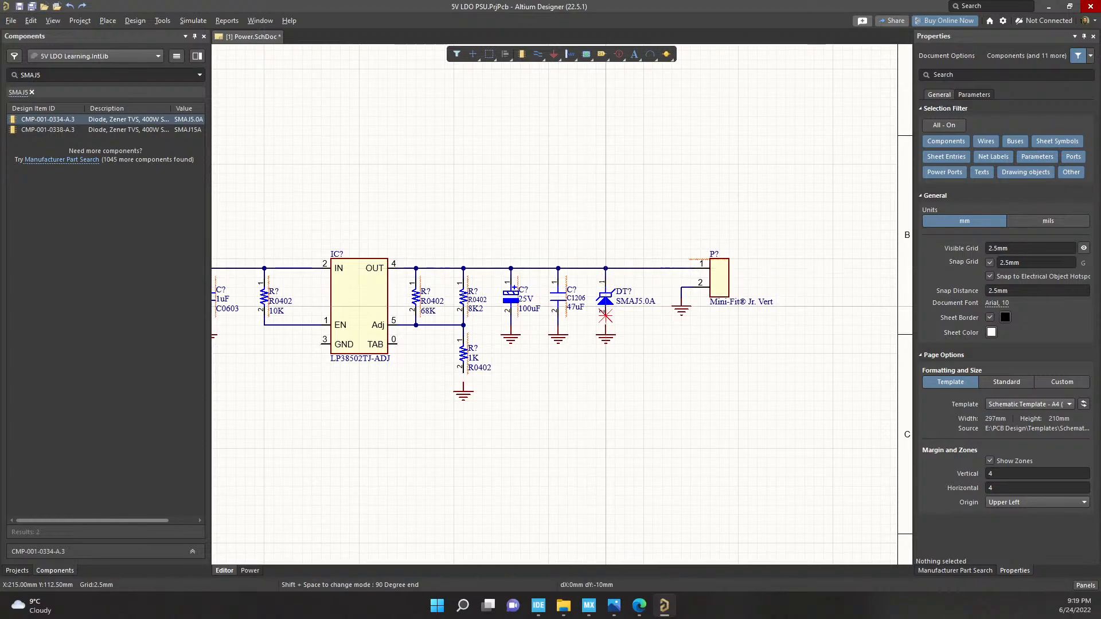
{"action": "right_click", "coordinate": [738, 344]}
{"action": "left_click", "coordinate": [606, 320]}
{"action": "left_click", "coordinate": [567, 402]}
Try to wire the 1K resistor's pin 2 by moving its GND symbol onto the pin and back down, and undo both moves
{"action": "right_click_drag", "start_coordinate": [567, 401], "coordinate": [746, 367]}
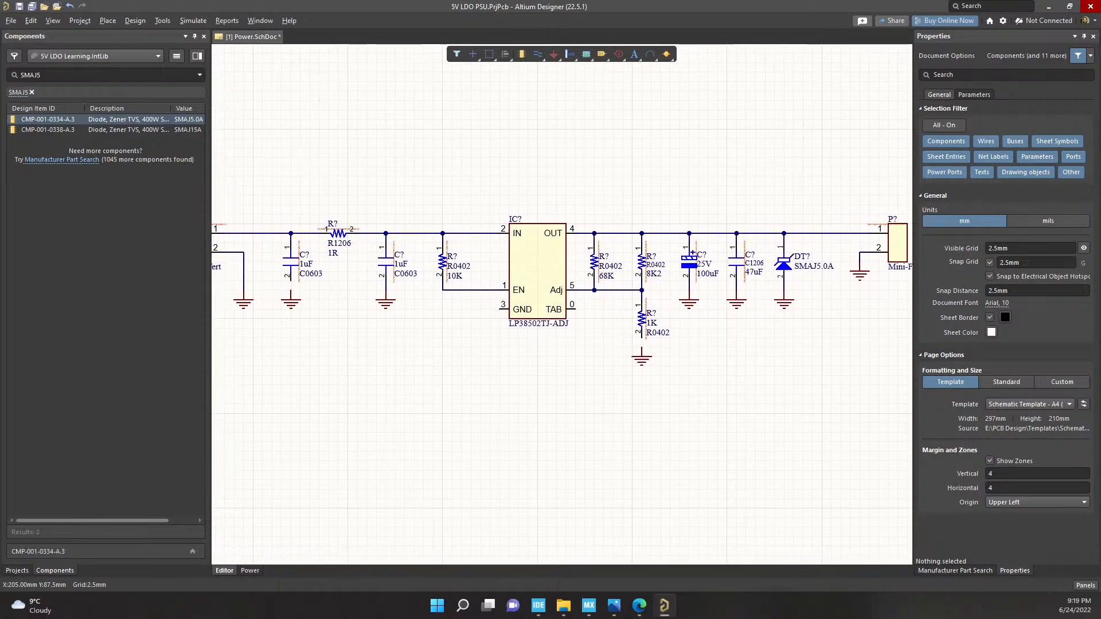
{"action": "left_click_drag", "start_coordinate": [642, 356], "coordinate": [642, 347]}
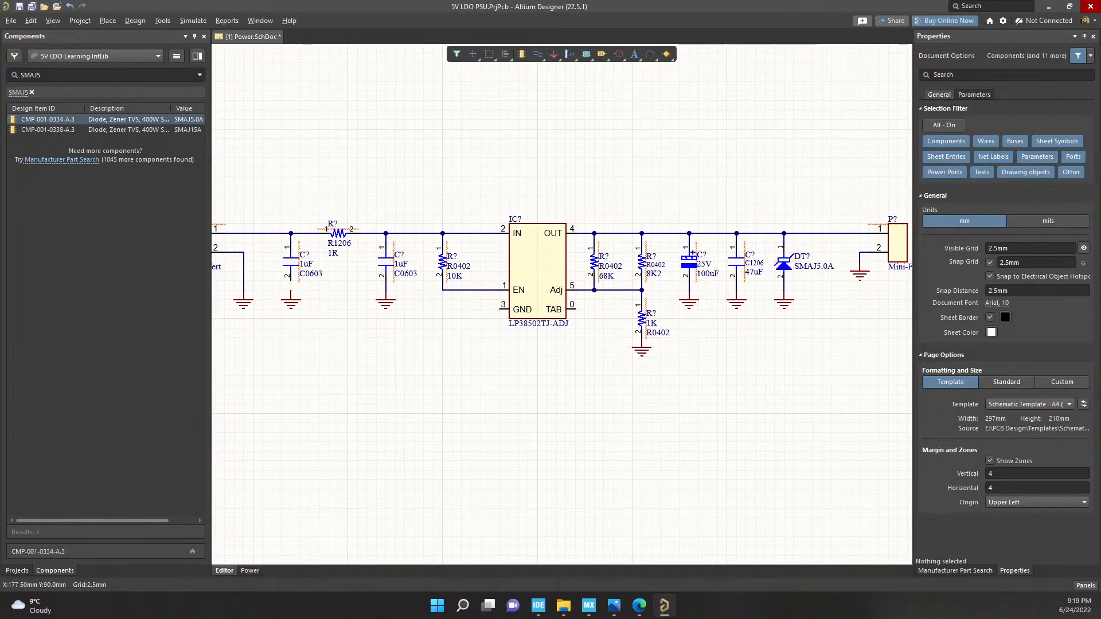
{"action": "mouse_move", "coordinate": [642, 347]}
{"action": "left_mouse_down"}
{"action": "mouse_move", "coordinate": [642, 356]}
{"action": "mouse_move", "coordinate": [642, 337]}
{"action": "mouse_move", "coordinate": [641, 366]}
{"action": "left_mouse_up"}
{"action": "key", "text": "ctrl+z"}
{"action": "key", "text": "ctrl+z"}
Pull the GND symbol 5 mm below the 1K resistor's pin 2 and delete the wire between them
{"action": "scroll", "coordinate": [641, 359], "scroll_direction": "up", "scroll_amount": 5, "text": "ctrl"}
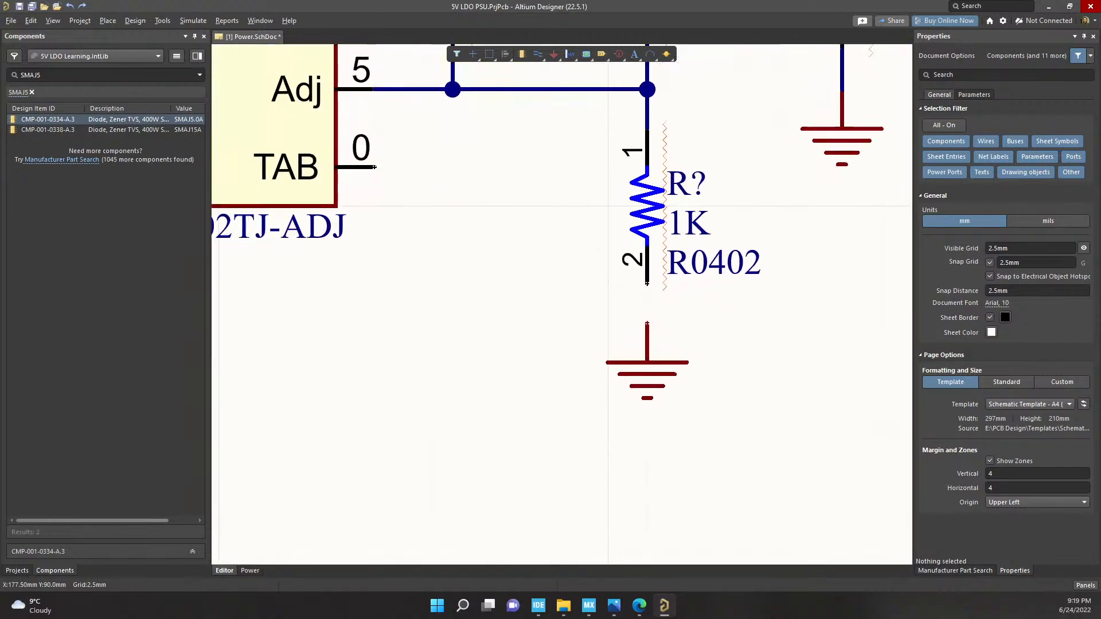
{"action": "left_click_drag", "start_coordinate": [647, 323], "coordinate": [647, 362]}
{"action": "left_click", "coordinate": [647, 323]}
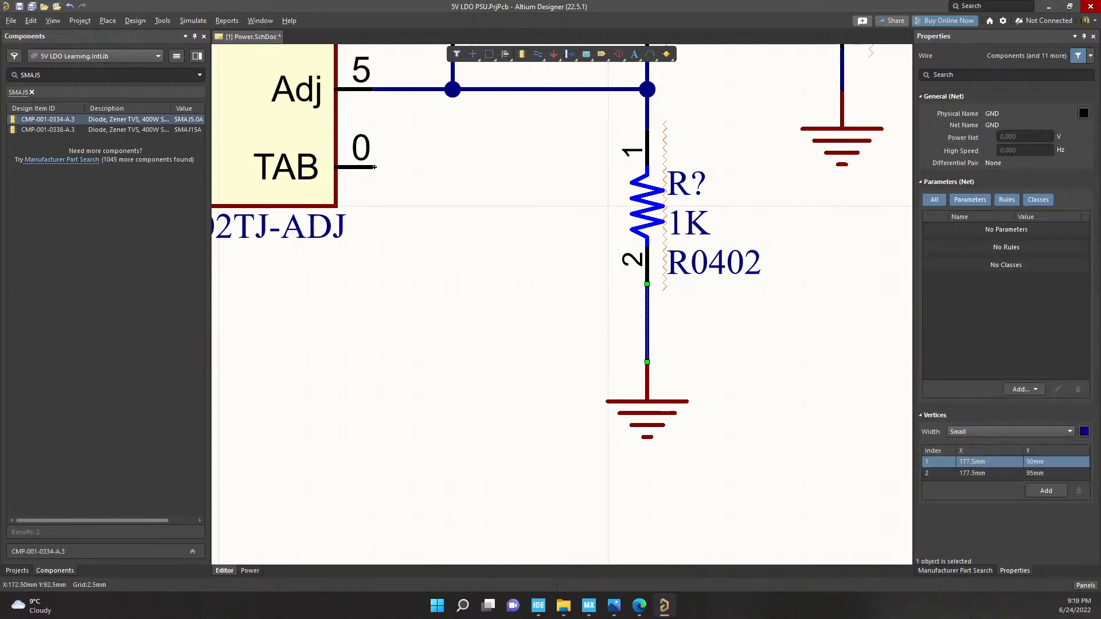
{"action": "key", "text": "Delete"}
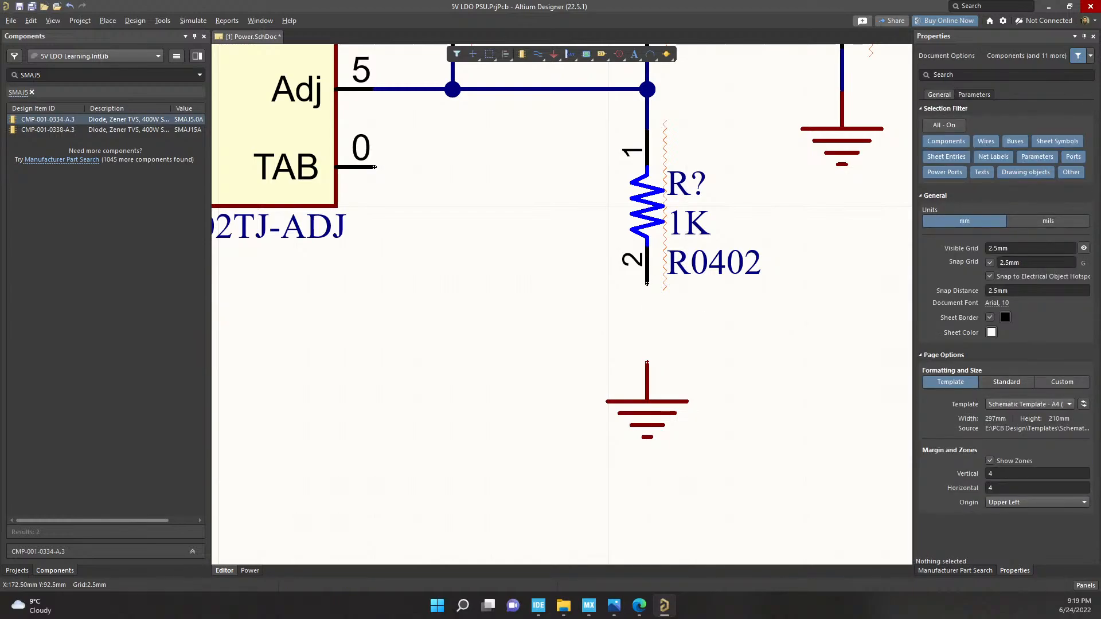
Move the GND symbol up onto the 1K resistor's pin 2 and pull it back down 5 mm to form a connecting wire
{"action": "scroll", "coordinate": [647, 298], "scroll_direction": "down", "scroll_amount": 1}
{"action": "scroll", "coordinate": [647, 309], "scroll_direction": "down", "scroll_amount": 1, "text": "ctrl"}
{"action": "right_click_drag", "start_coordinate": [674, 310], "coordinate": [542, 321]}
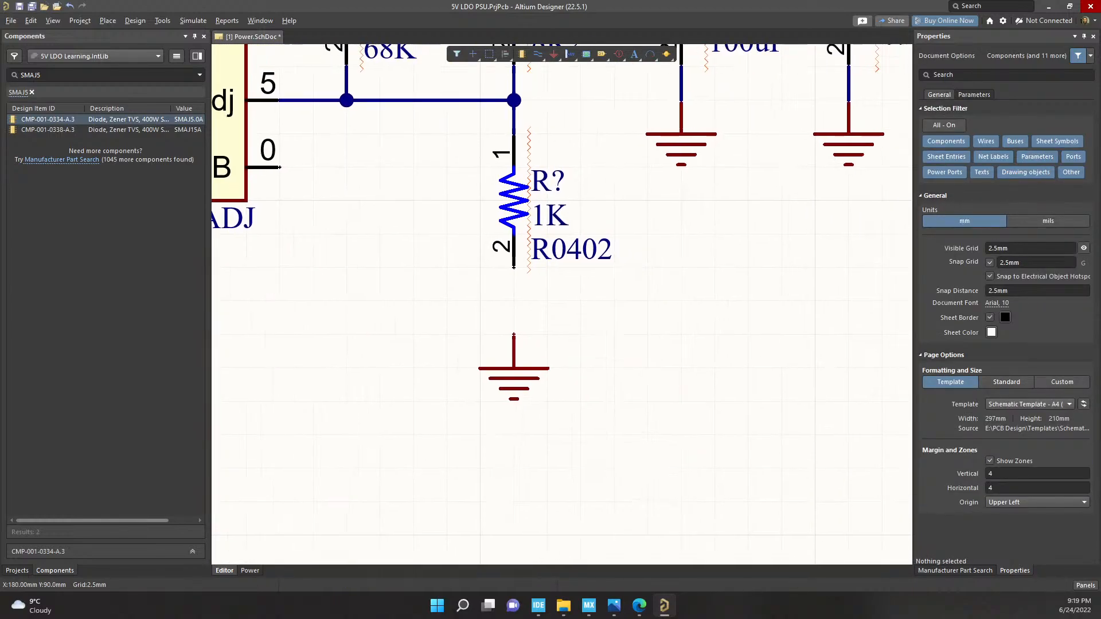
{"action": "left_click_drag", "start_coordinate": [514, 368], "coordinate": [514, 267]}
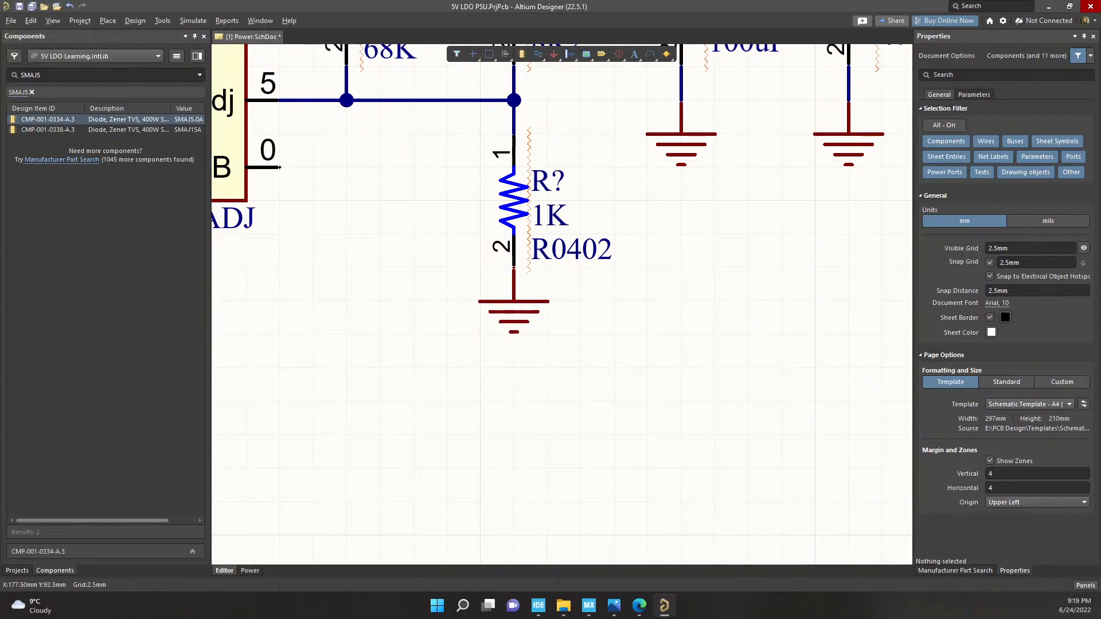
{"action": "left_click_drag", "start_coordinate": [514, 301], "coordinate": [514, 334]}
{"action": "scroll", "coordinate": [514, 333], "scroll_direction": "down", "scroll_amount": 4, "text": "ctrl"}
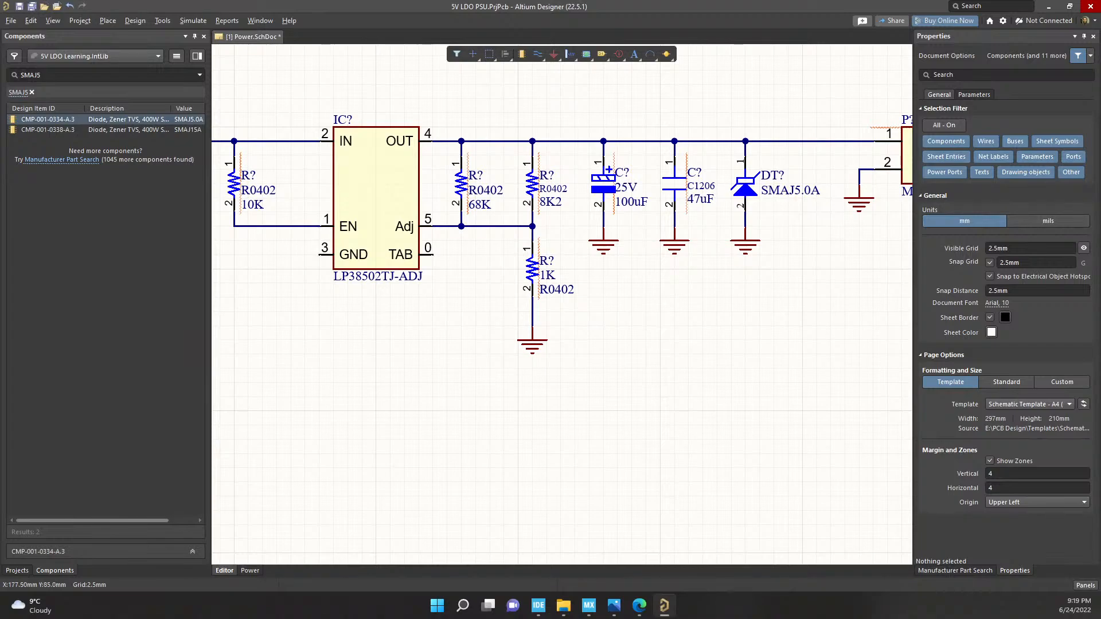
Repeat moving the 1K resistor's GND symbol up to pin 2 and back down 5 mm, keeping it wired to the pin
{"action": "scroll", "coordinate": [533, 336], "scroll_direction": "up", "scroll_amount": 3, "text": "ctrl"}
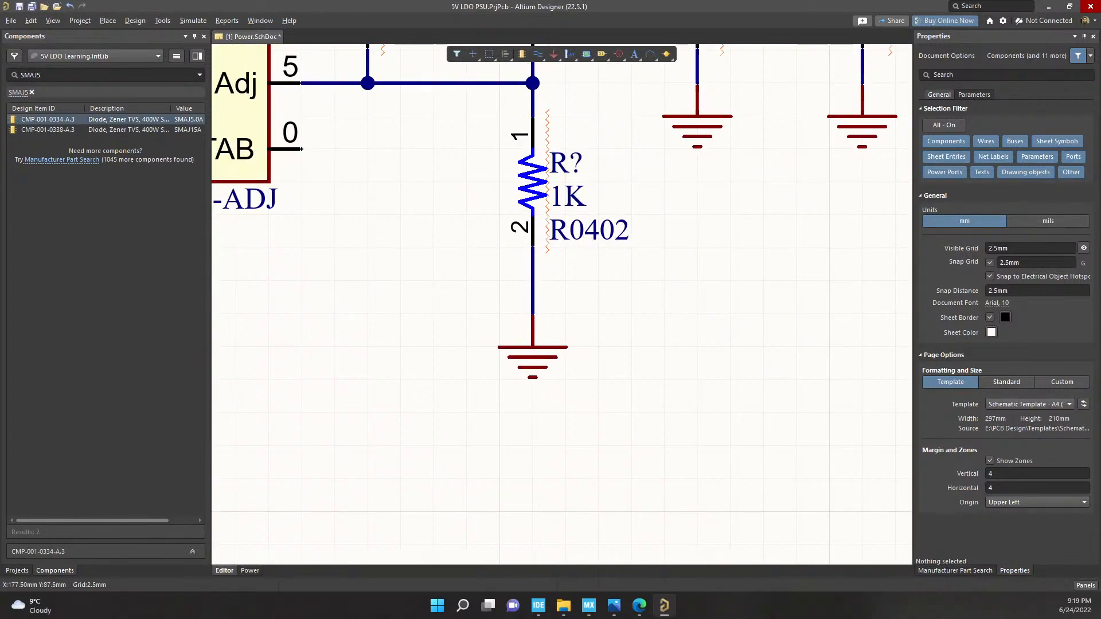
{"action": "left_click_drag", "start_coordinate": [533, 314], "coordinate": [533, 247]}
{"action": "left_click_drag", "start_coordinate": [532, 248], "coordinate": [532, 314], "text": "ctrl"}
{"action": "scroll", "coordinate": [532, 314], "scroll_direction": "down", "scroll_amount": 3, "text": "ctrl"}
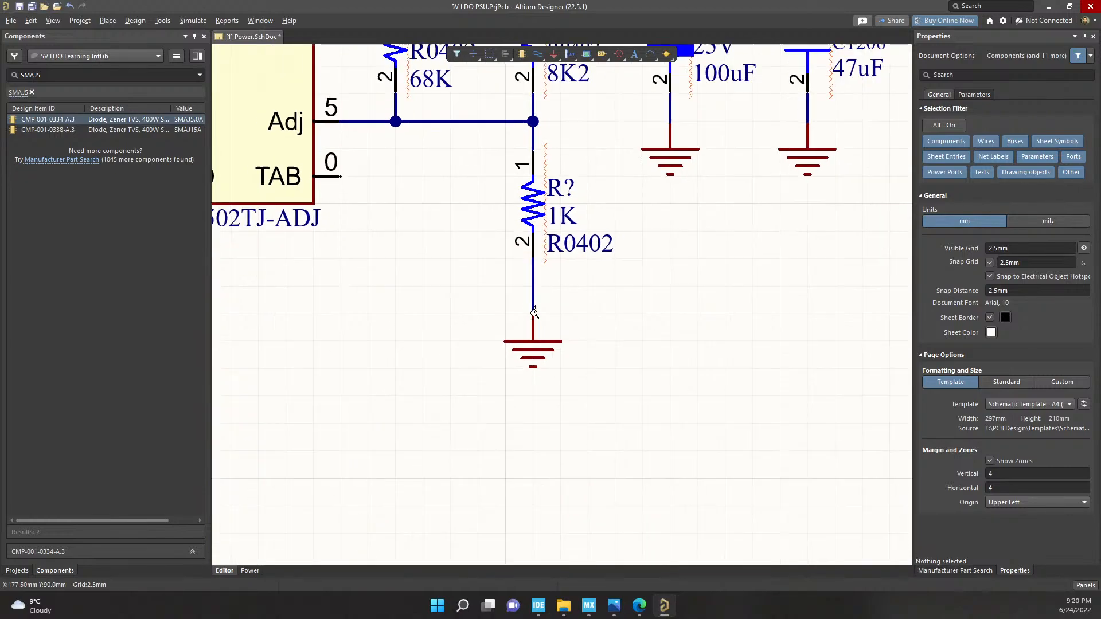
{"action": "scroll", "coordinate": [528, 297], "scroll_direction": "up", "scroll_amount": 2, "text": "ctrl"}
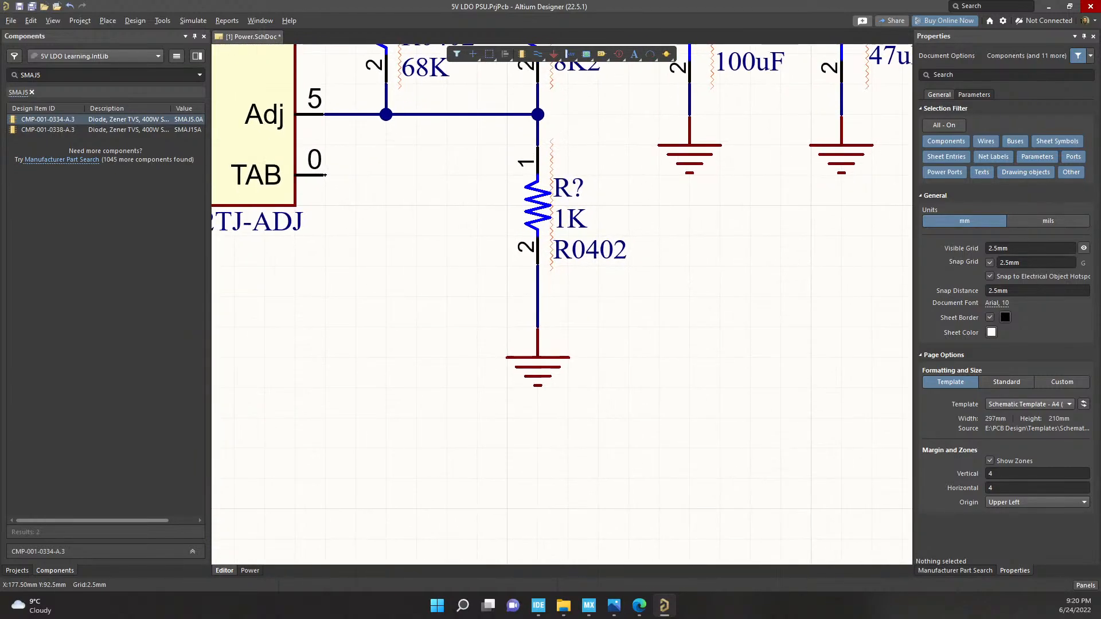
{"action": "scroll", "coordinate": [538, 358], "scroll_direction": "down", "scroll_amount": 3, "text": "ctrl"}
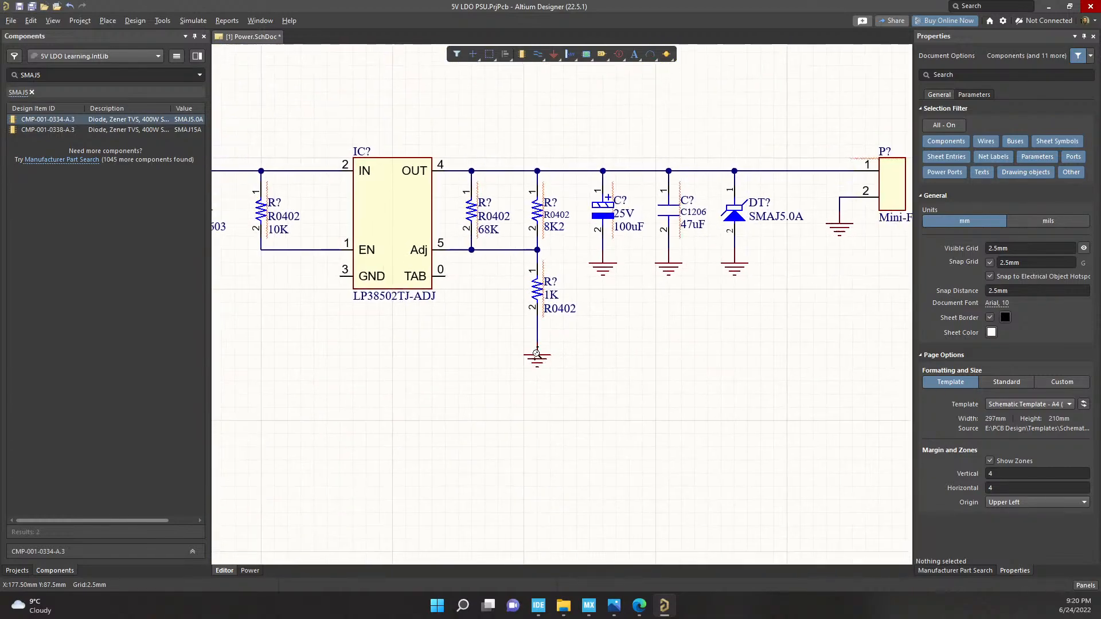
Delete the wire between the 1K resistor's pin 2 and its GND symbol, and redraw it with the wire tool
{"action": "left_click", "coordinate": [537, 331]}
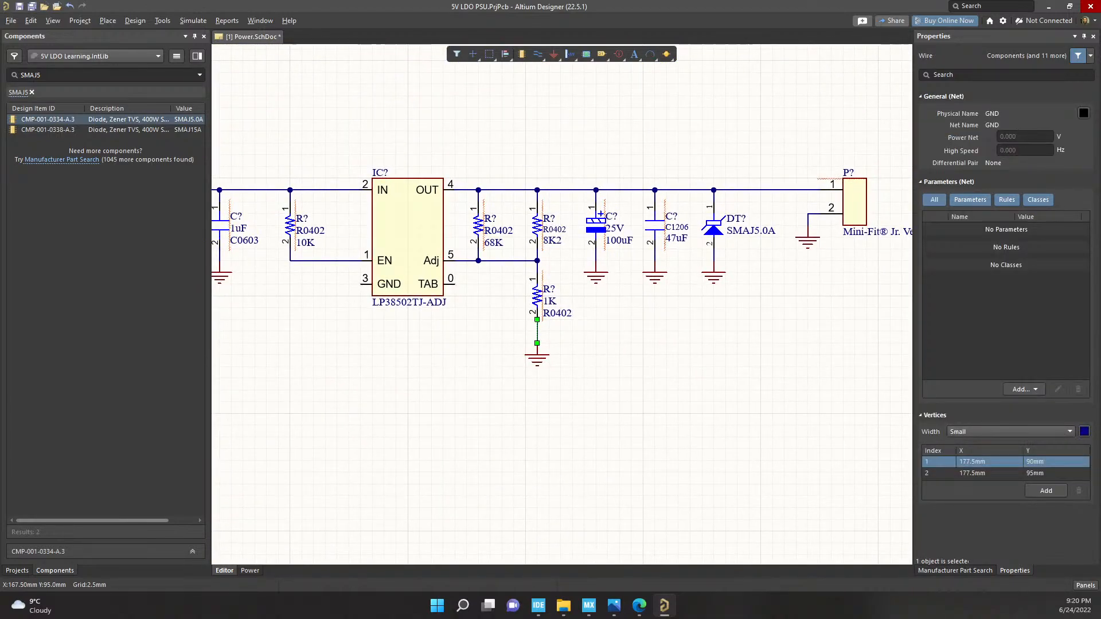
{"action": "key", "text": "Delete"}
{"action": "key", "text": "ctrl+w"}
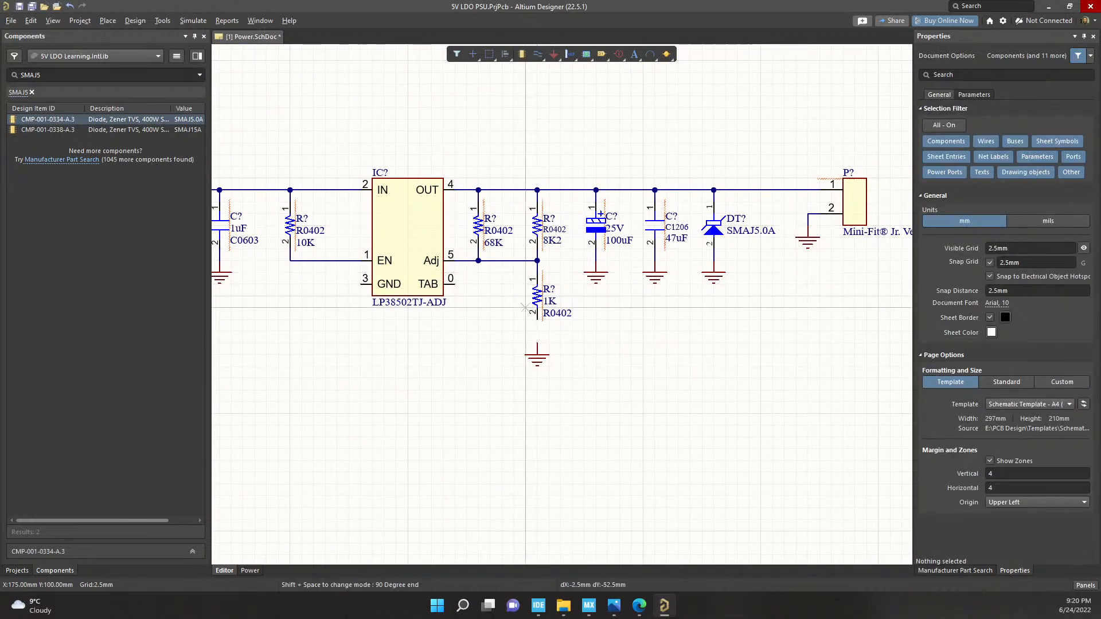
{"action": "left_click", "coordinate": [537, 320]}
{"action": "left_click", "coordinate": [538, 343]}
{"action": "key", "text": "Escape"}
{"action": "key", "text": "Escape"}
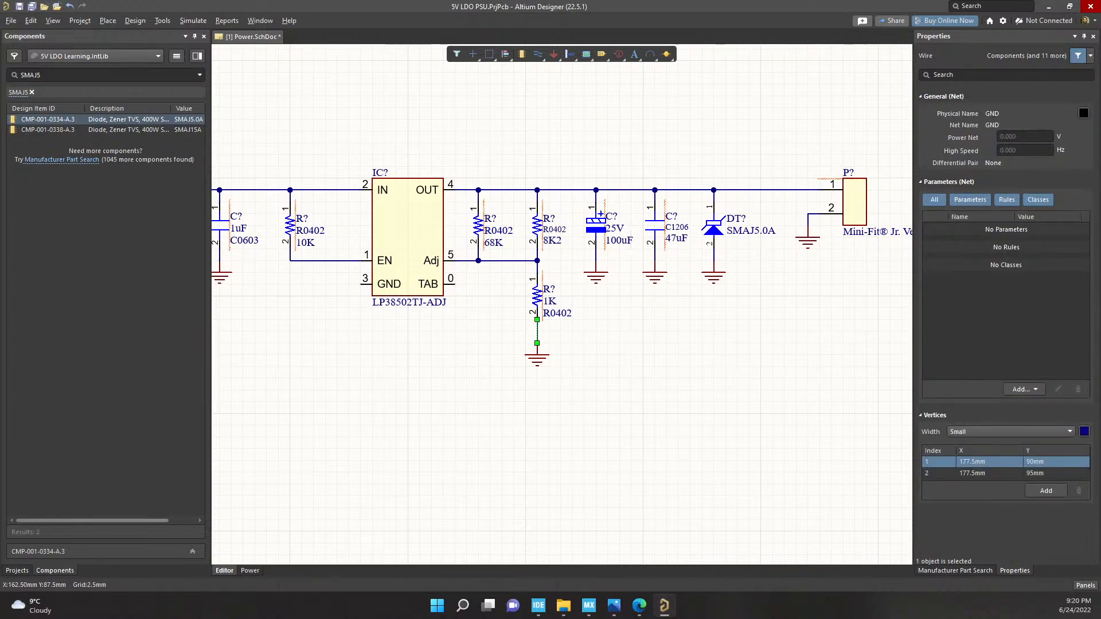
Place copies of the 1K resistor's GND symbol just below and outside the regulator's GND and TAB pins
{"action": "left_click", "coordinate": [473, 354]}
{"action": "scroll", "coordinate": [479, 354], "scroll_direction": "down", "scroll_amount": 1, "text": "ctrl"}
{"action": "right_click_drag", "start_coordinate": [478, 354], "coordinate": [482, 341]}
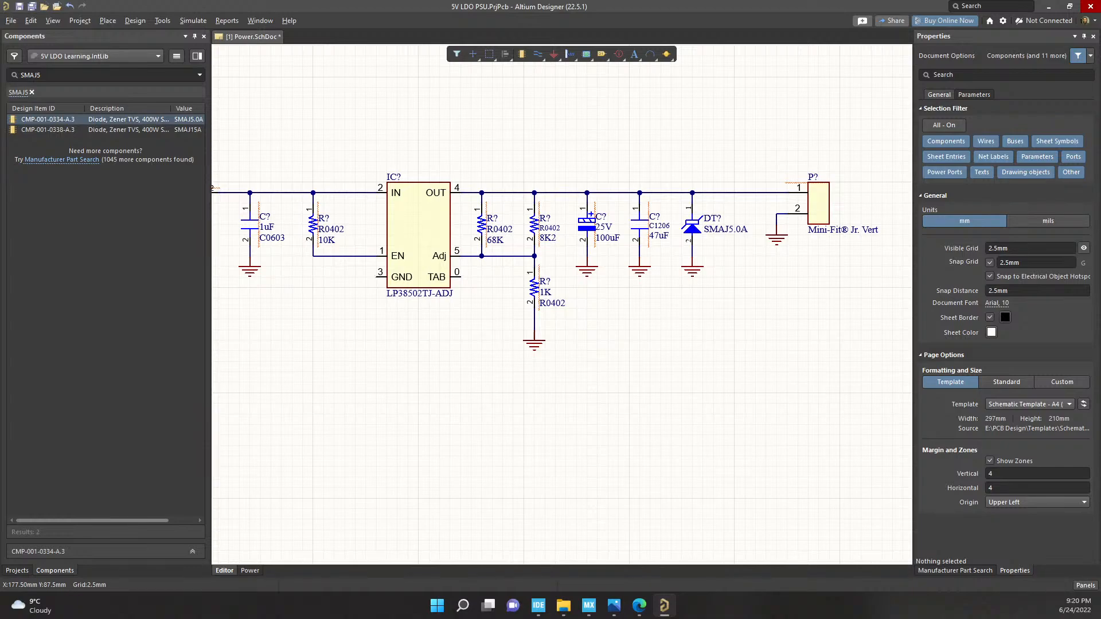
{"action": "left_click_drag", "start_coordinate": [534, 340], "coordinate": [386, 288], "text": "shift"}
Wire the regulator's GND pin and TAB pin to their adjacent GND symbols
{"action": "key", "text": "ctrl+w"}
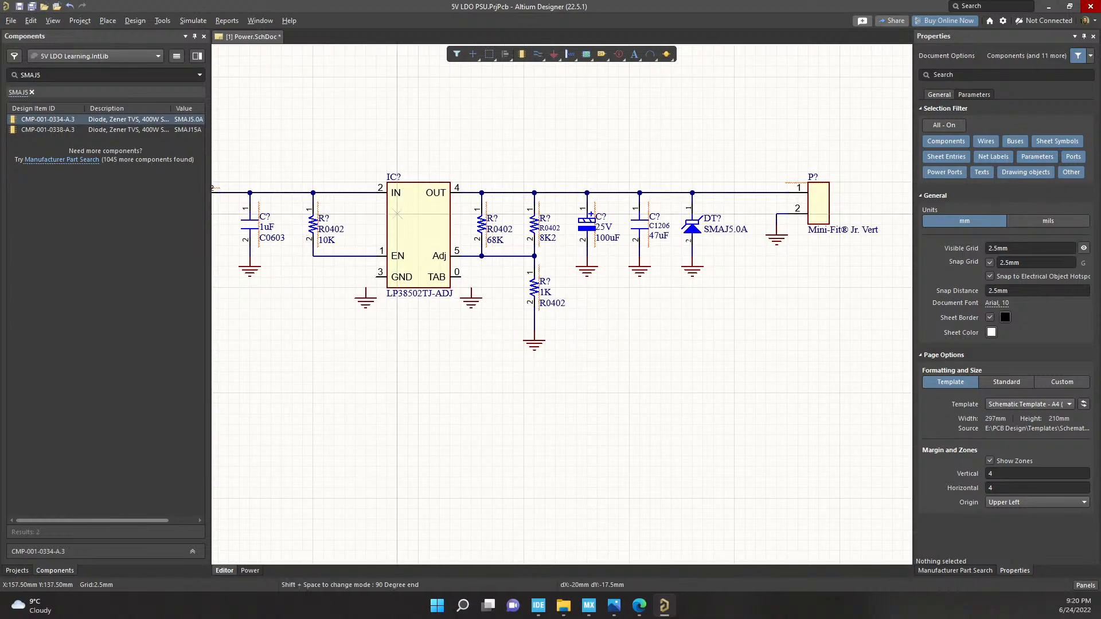
{"action": "left_click", "coordinate": [377, 277]}
{"action": "left_click", "coordinate": [366, 289]}
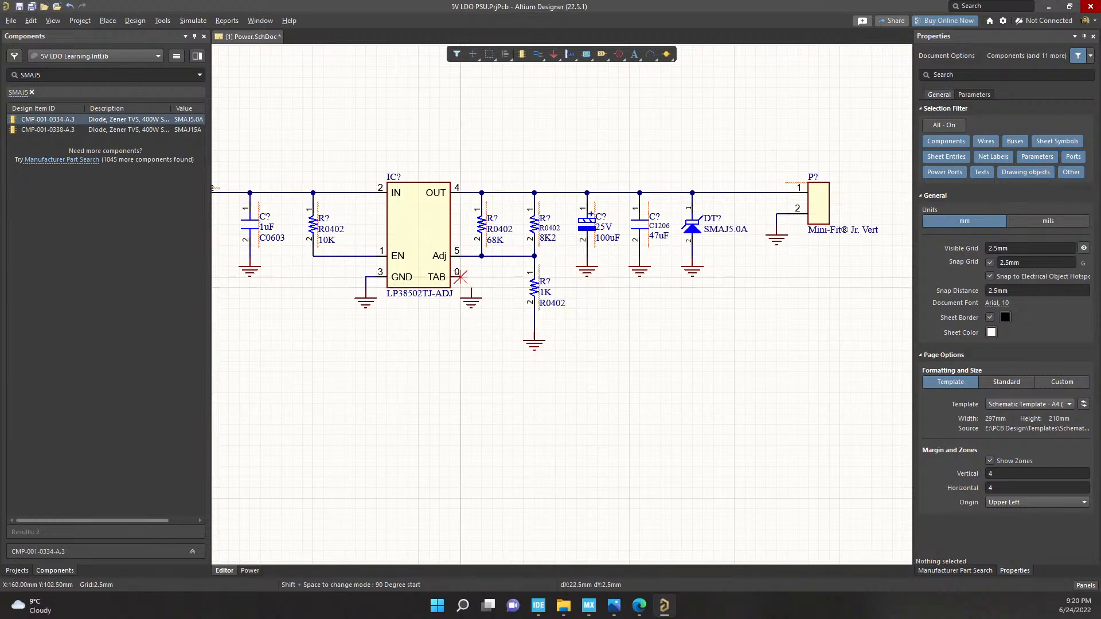
{"action": "left_click", "coordinate": [461, 277]}
{"action": "left_click", "coordinate": [472, 289]}
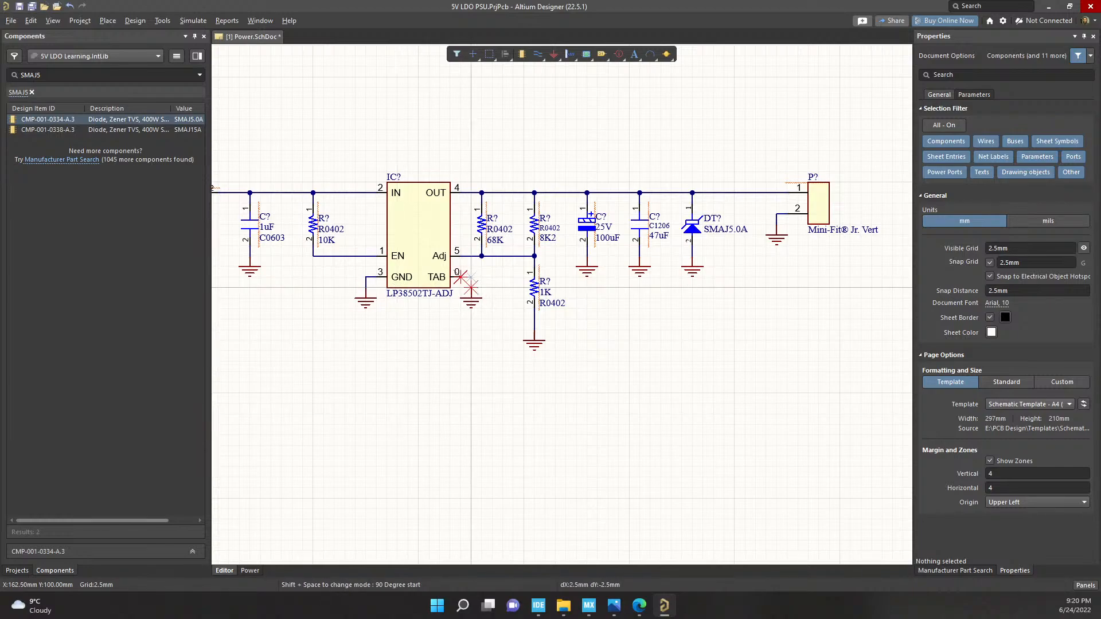
{"action": "right_click", "coordinate": [492, 372]}
{"action": "left_click", "coordinate": [439, 361]}
Connect pin 2 of the first 1uF capacitor, beside the input connector, to its GND symbol
{"action": "right_click_drag", "start_coordinate": [439, 361], "coordinate": [500, 377]}
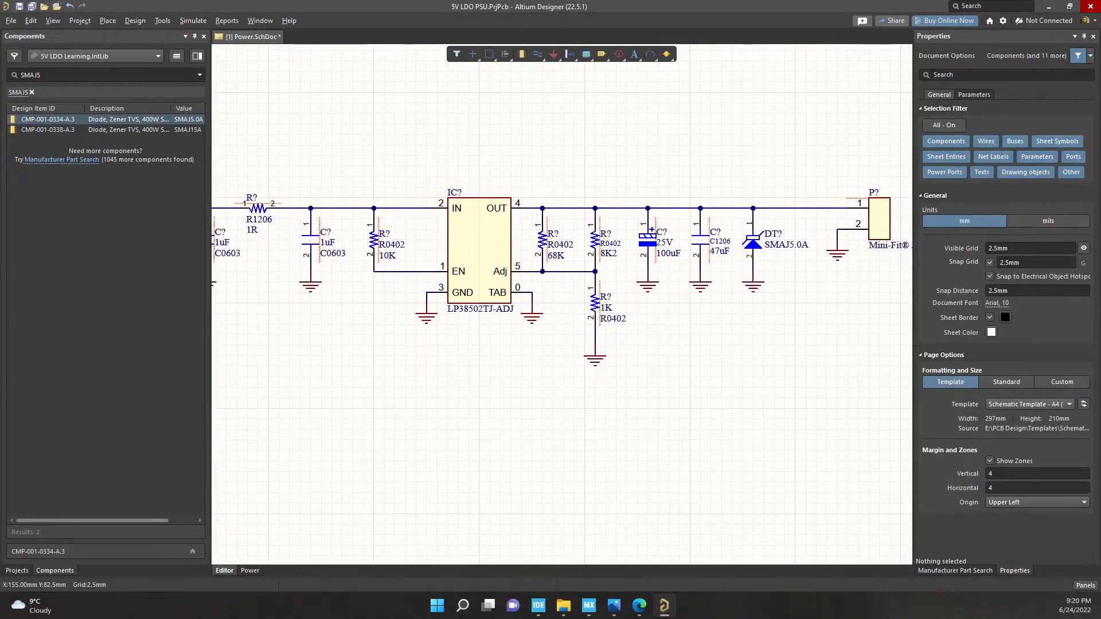
{"action": "right_click_drag", "start_coordinate": [374, 367], "coordinate": [460, 412]}
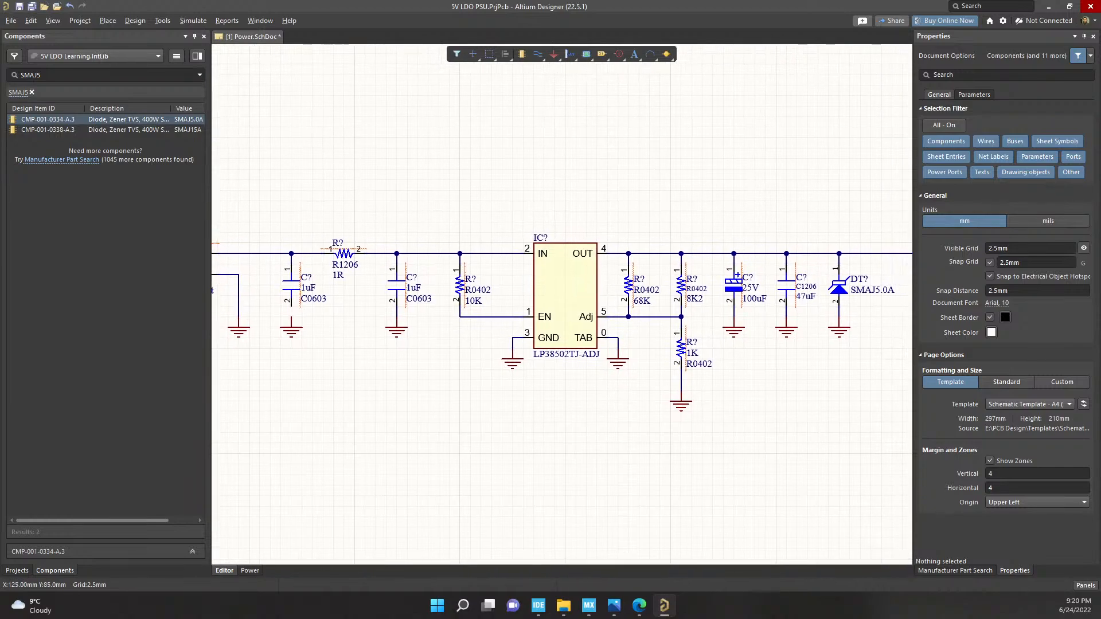
{"action": "mouse_move", "coordinate": [291, 327]}
{"action": "left_mouse_down"}
{"action": "mouse_move", "coordinate": [292, 306]}
{"action": "mouse_move", "coordinate": [302, 317]}
{"action": "mouse_move", "coordinate": [292, 327]}
{"action": "mouse_move", "coordinate": [292, 317]}
{"action": "left_mouse_up"}
{"action": "scroll", "coordinate": [439, 396], "scroll_direction": "down", "scroll_amount": 1, "text": "ctrl"}
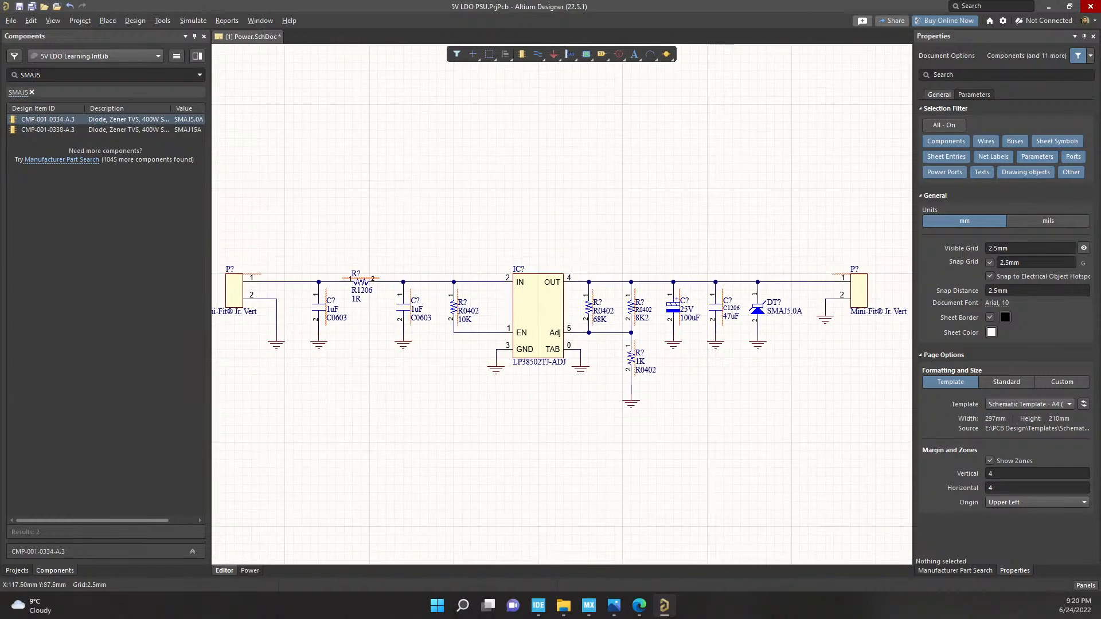
Move the 10K resistor 5 mm closer to the regulator, and raise the 1K resistor's GND symbol by 2.5 mm
{"action": "right_click_drag", "start_coordinate": [439, 396], "coordinate": [439, 367]}
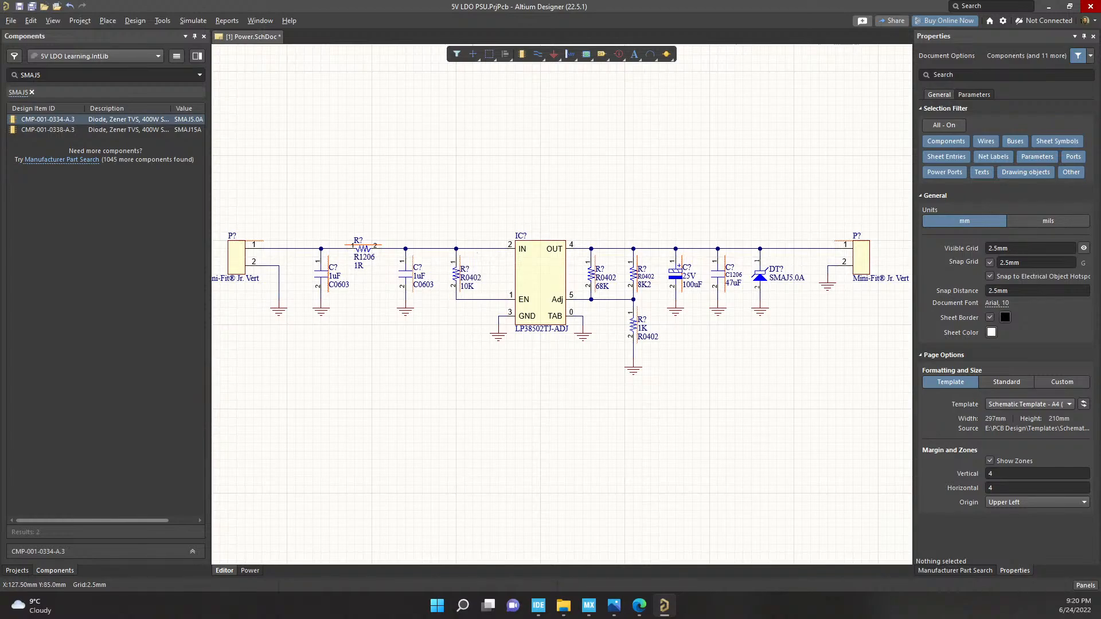
{"action": "left_click_drag", "start_coordinate": [456, 273], "coordinate": [472, 274]}
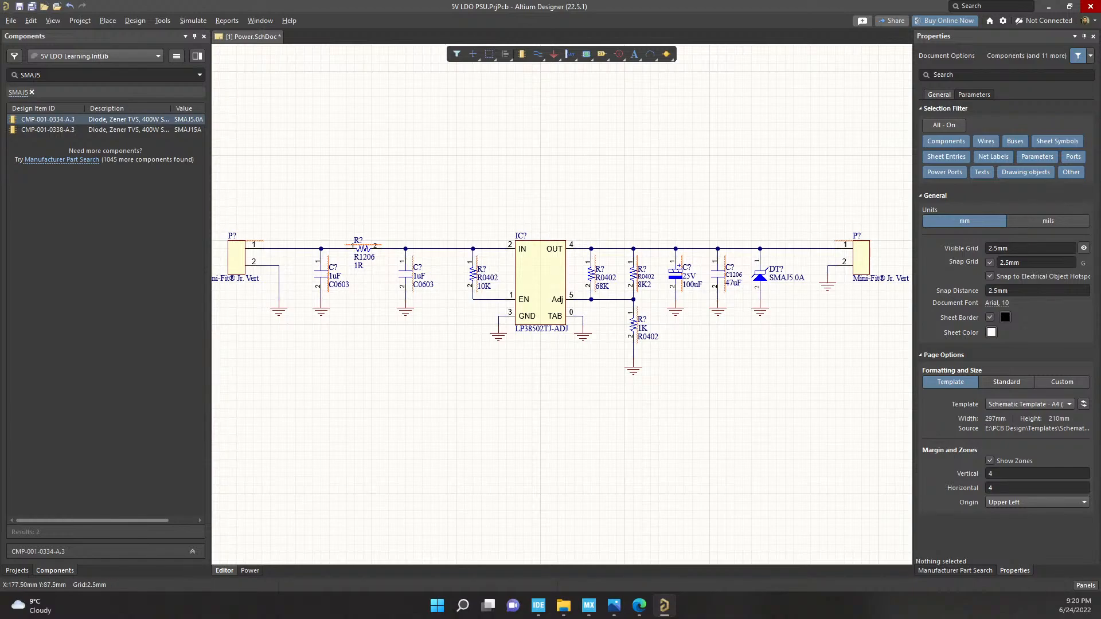
{"action": "left_click_drag", "start_coordinate": [634, 367], "coordinate": [633, 359]}
Inspect the net properties of the ground wires under the SMAJ5.0A diode and the 47uF and 100uF capacitors
{"action": "scroll", "coordinate": [768, 333], "scroll_direction": "up", "scroll_amount": 5, "text": "ctrl"}
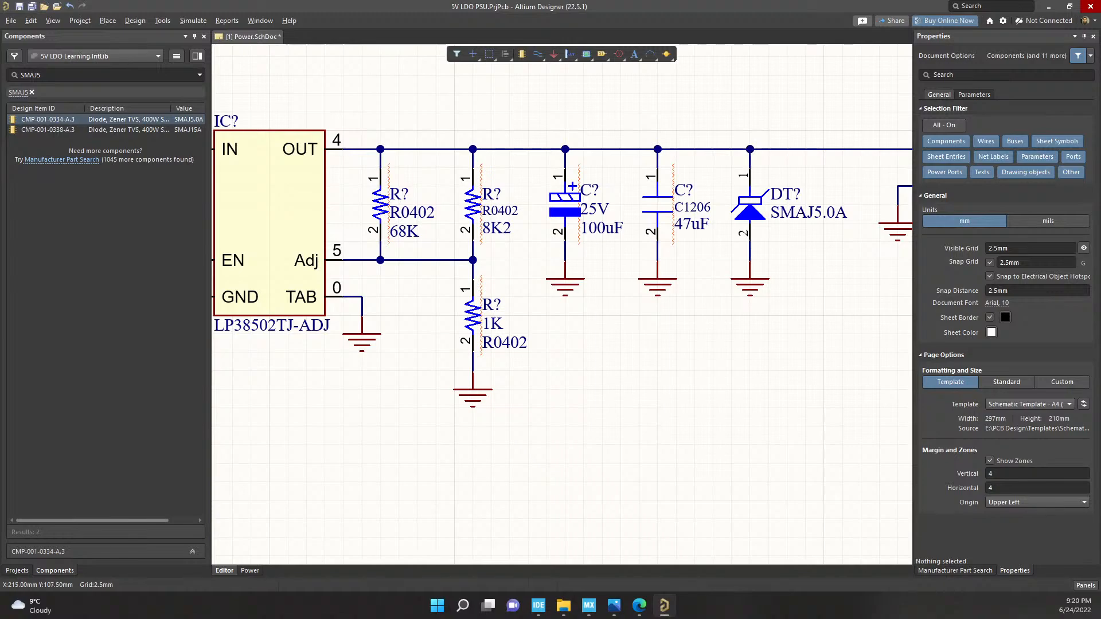
{"action": "left_click", "coordinate": [750, 250]}
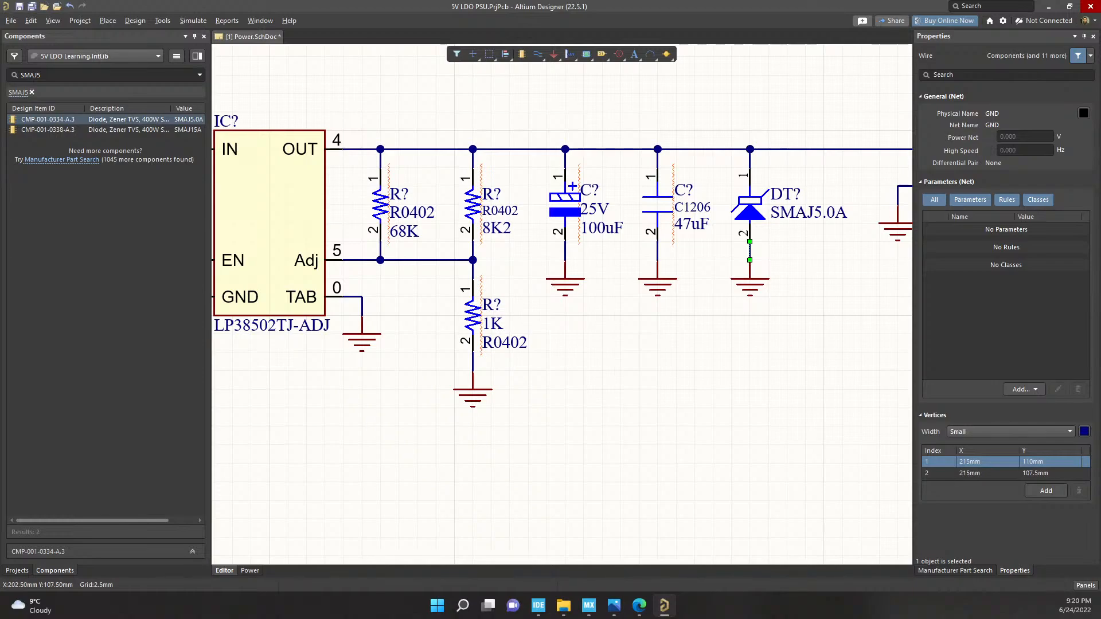
{"action": "left_click", "coordinate": [658, 257]}
{"action": "left_click", "coordinate": [565, 248]}
Clear the SMAJ5 search so the whole 5V LDO Learning library is listed
{"action": "left_click", "coordinate": [41, 75]}
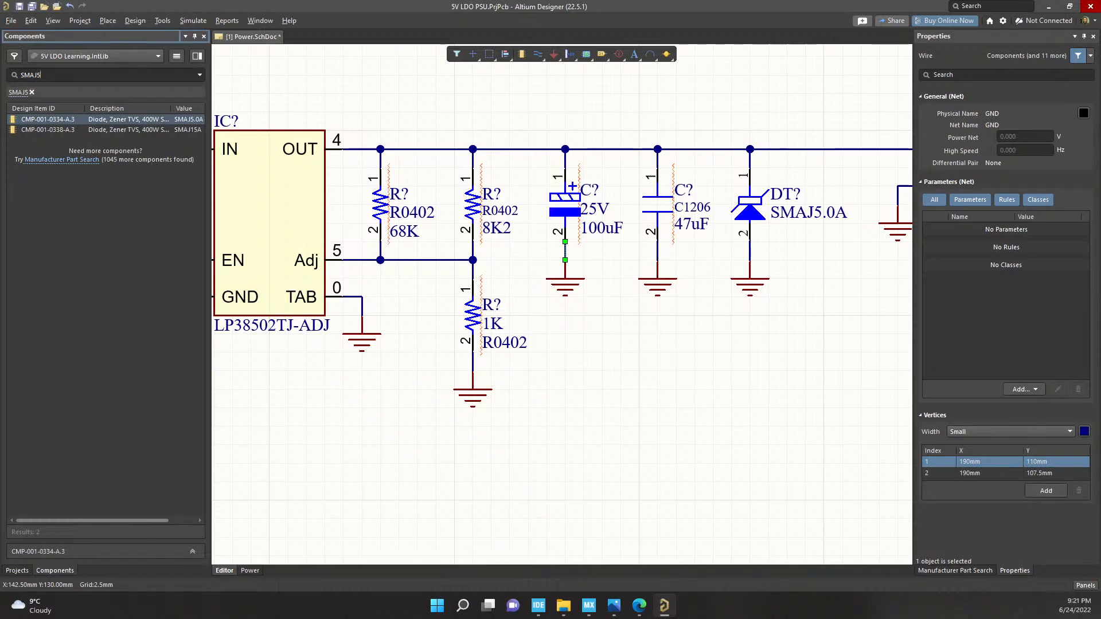
{"action": "key", "text": "BackSpace"}
{"action": "key", "text": "BackSpace"}
{"action": "key", "text": "BackSpace"}
{"action": "key", "text": "BackSpace"}
{"action": "key", "text": "BackSpace"}
Inspect the net properties of the ground wires at the regulator's TAB pin and the 1K resistor's pin 2
{"action": "left_click", "coordinate": [473, 371]}
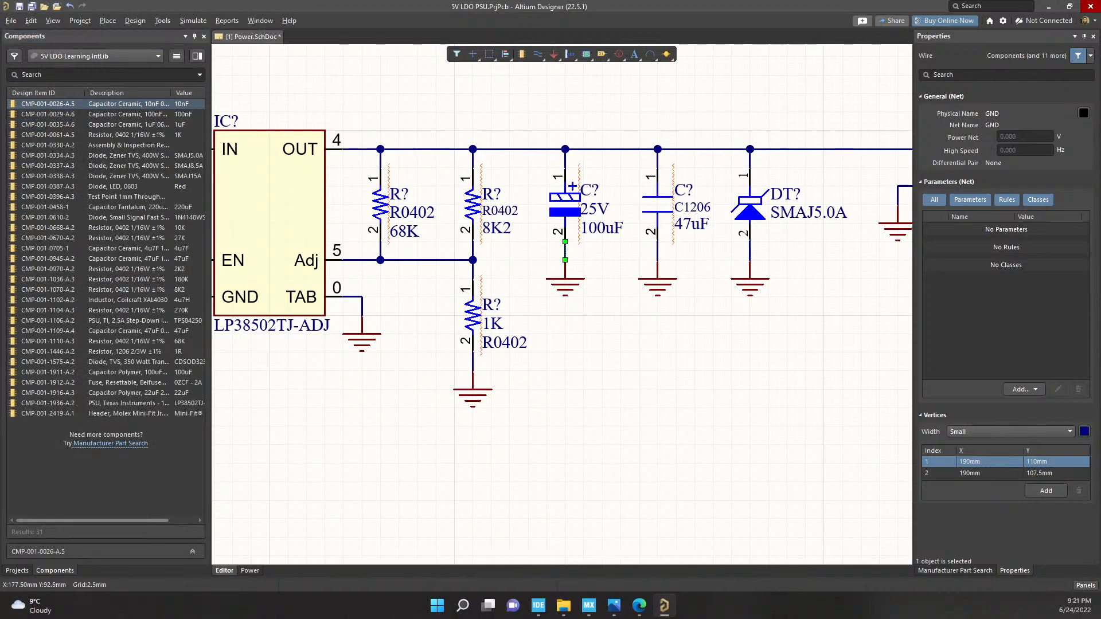
{"action": "left_click", "coordinate": [362, 306]}
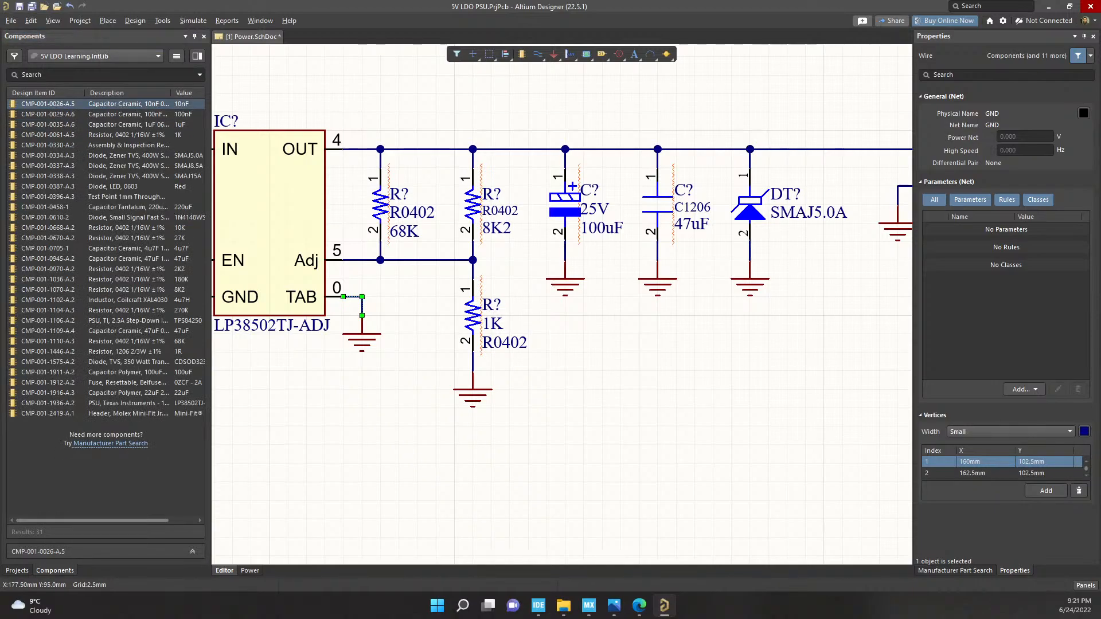
{"action": "left_click", "coordinate": [473, 356]}
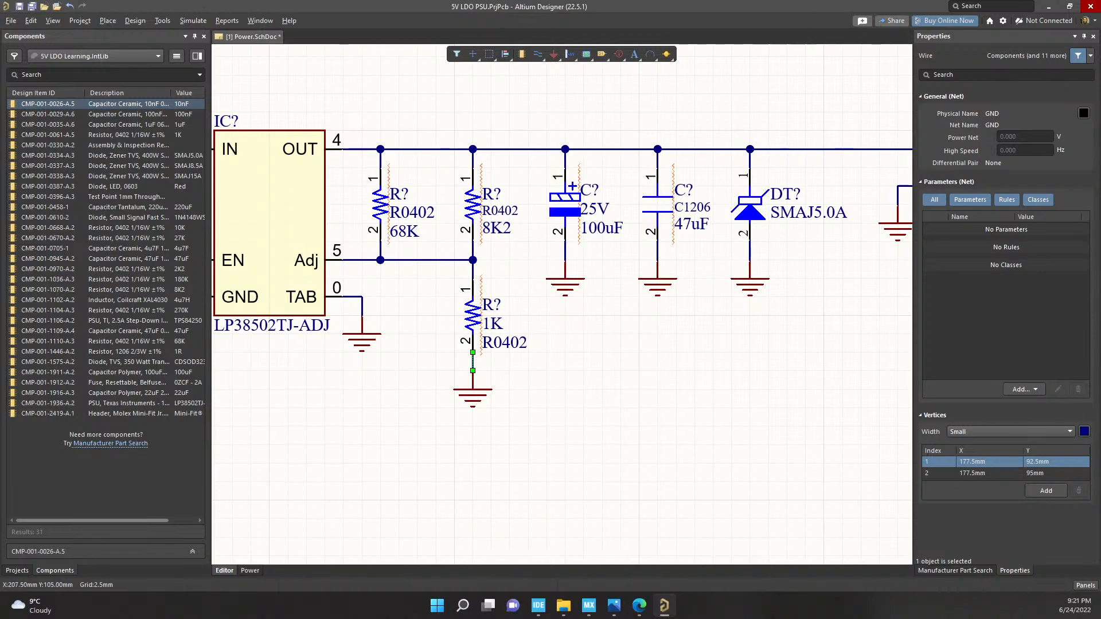
Delete the GND power port under the 47uF capacitor
{"action": "left_click", "coordinate": [749, 252]}
{"action": "left_click", "coordinate": [657, 278]}
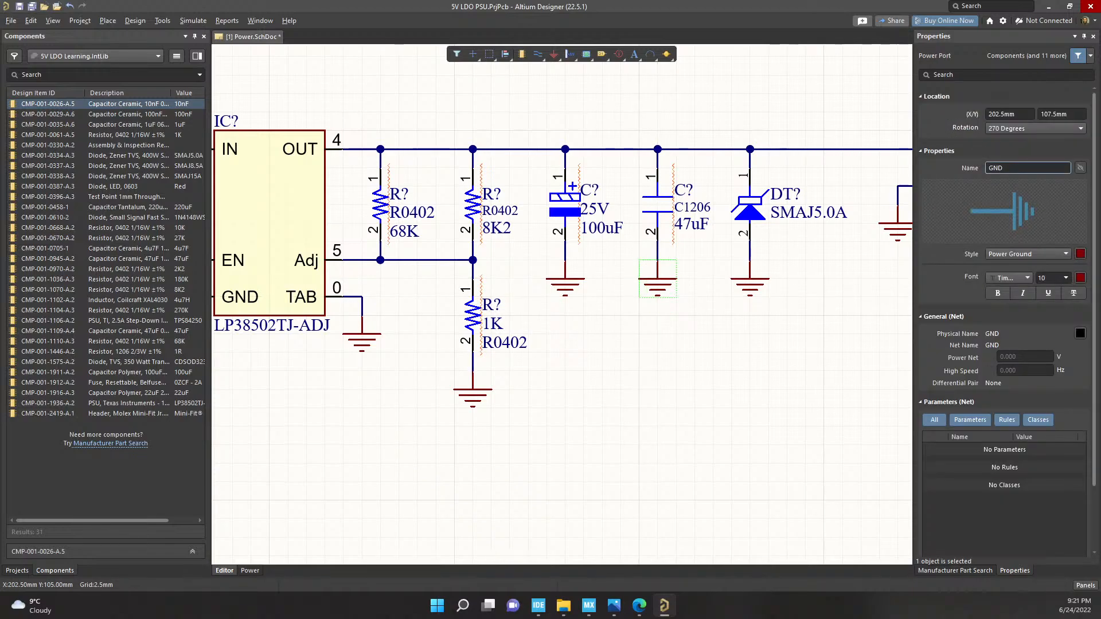
{"action": "key", "text": "Delete"}
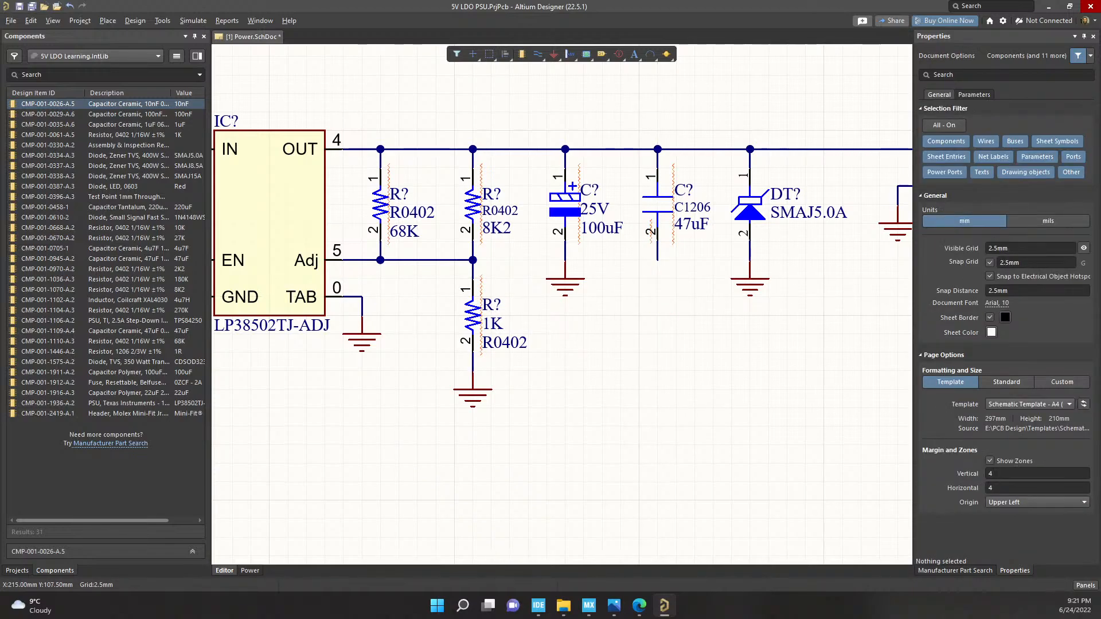
Compare the net properties of the SMAJ5.0A diode's ground wire and the wire at the 47uF capacitor's pin 2
{"action": "left_click", "coordinate": [750, 255]}
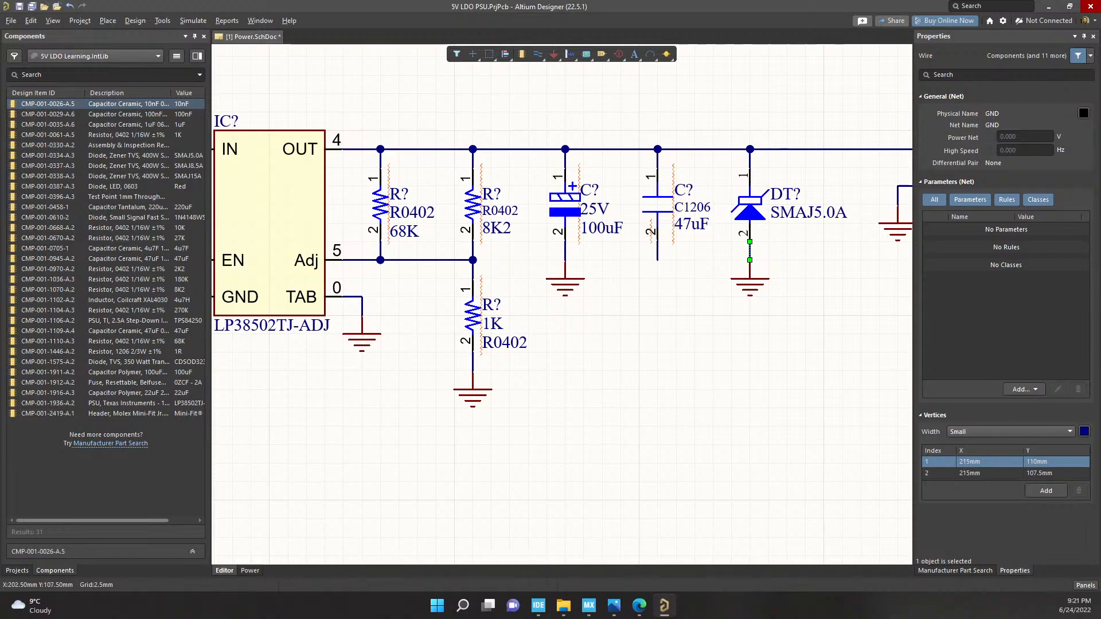
{"action": "left_click", "coordinate": [657, 255]}
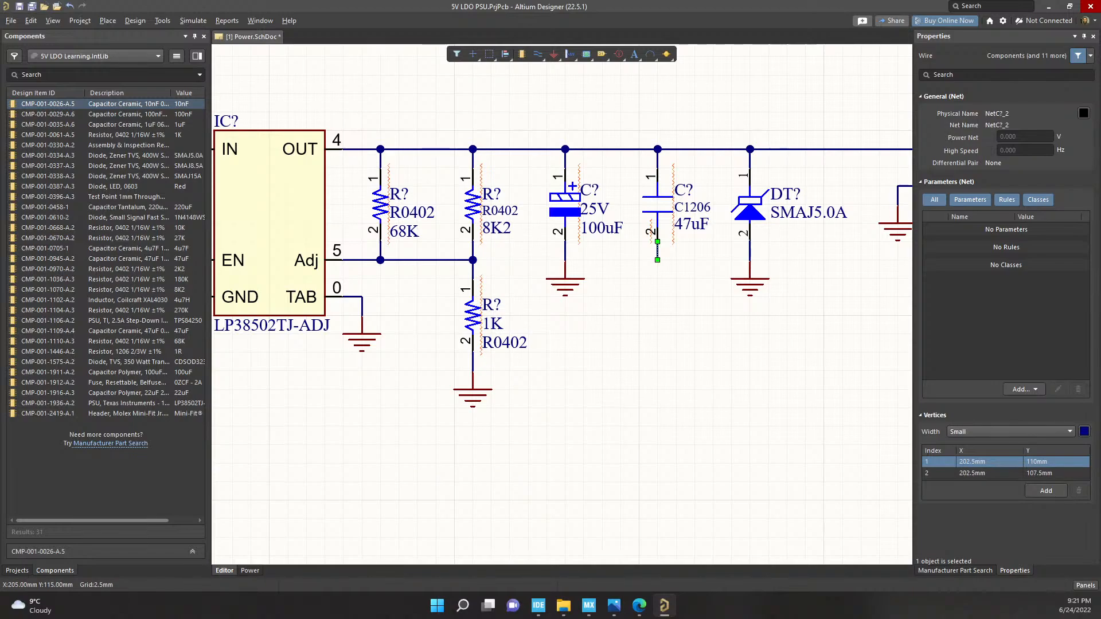
{"action": "double_click", "coordinate": [657, 251]}
{"action": "right_click", "coordinate": [658, 253]}
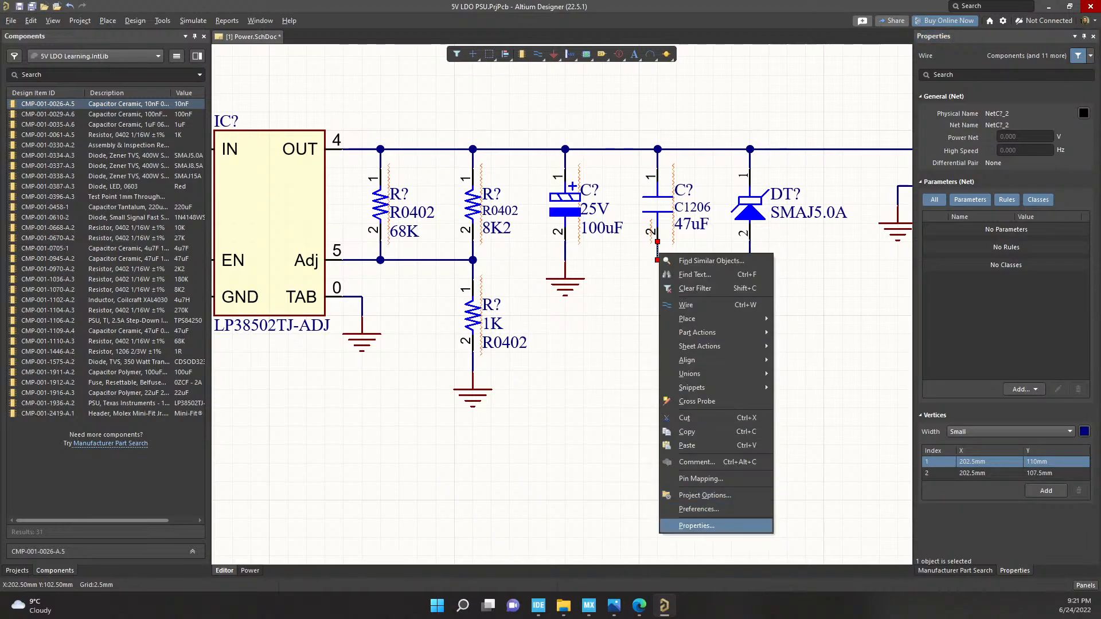
{"action": "left_click", "coordinate": [697, 525]}
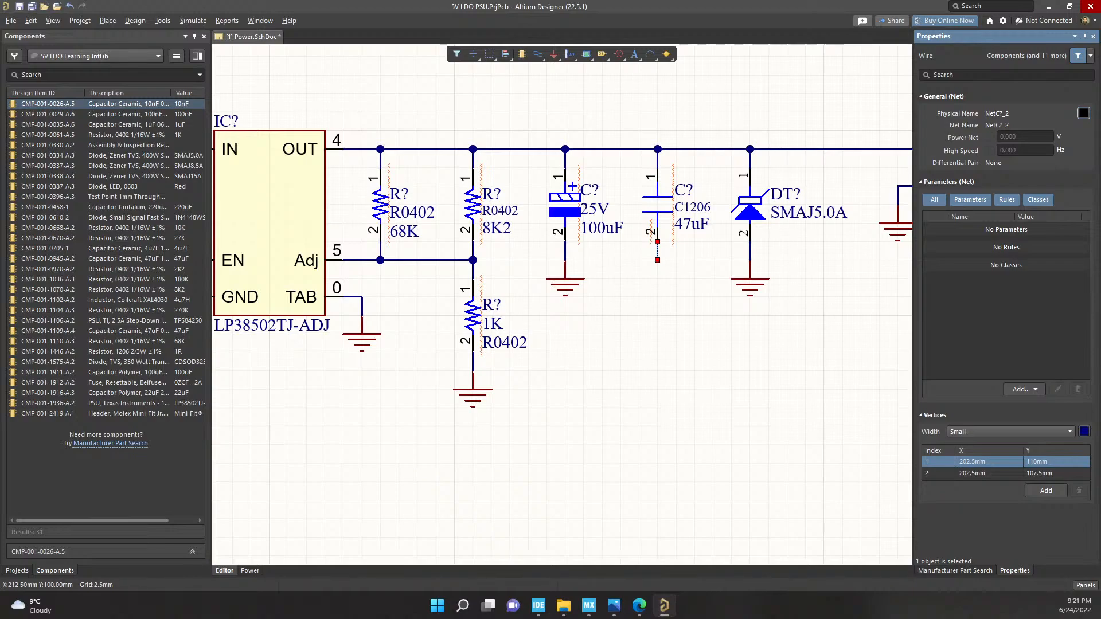
{"action": "left_click", "coordinate": [713, 334]}
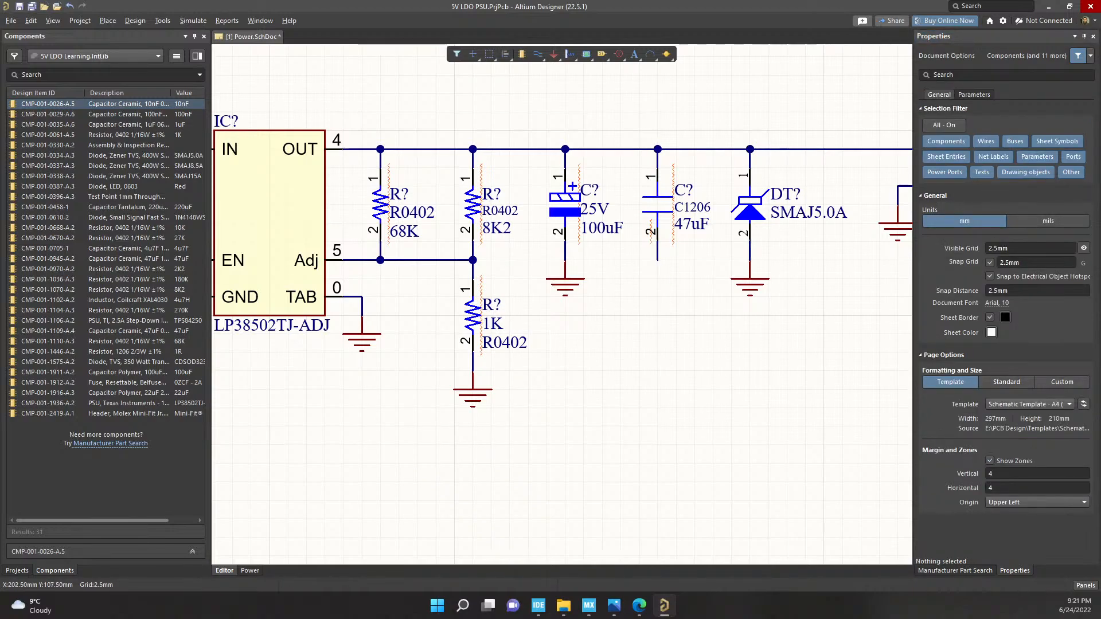
Reroute the 47uF capacitor's pin 2 wire to run 15 mm down and 15 mm right, ending below the SMAJ5.0A diode
{"action": "left_click", "coordinate": [658, 259]}
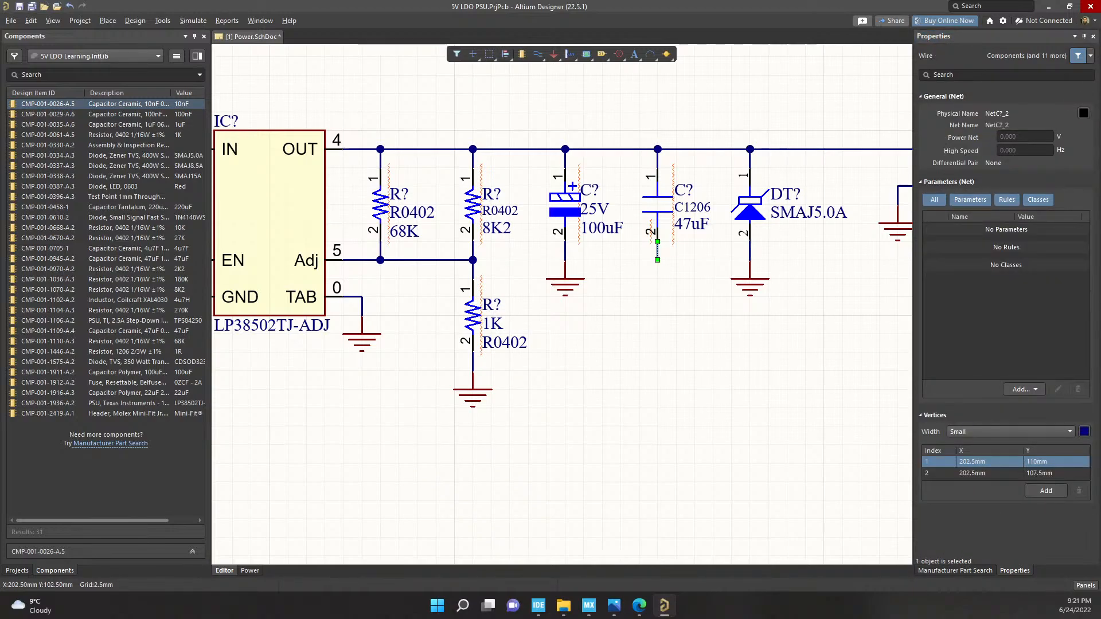
{"action": "left_click_drag", "start_coordinate": [658, 241], "coordinate": [769, 352]}
{"action": "double_click", "coordinate": [694, 149]}
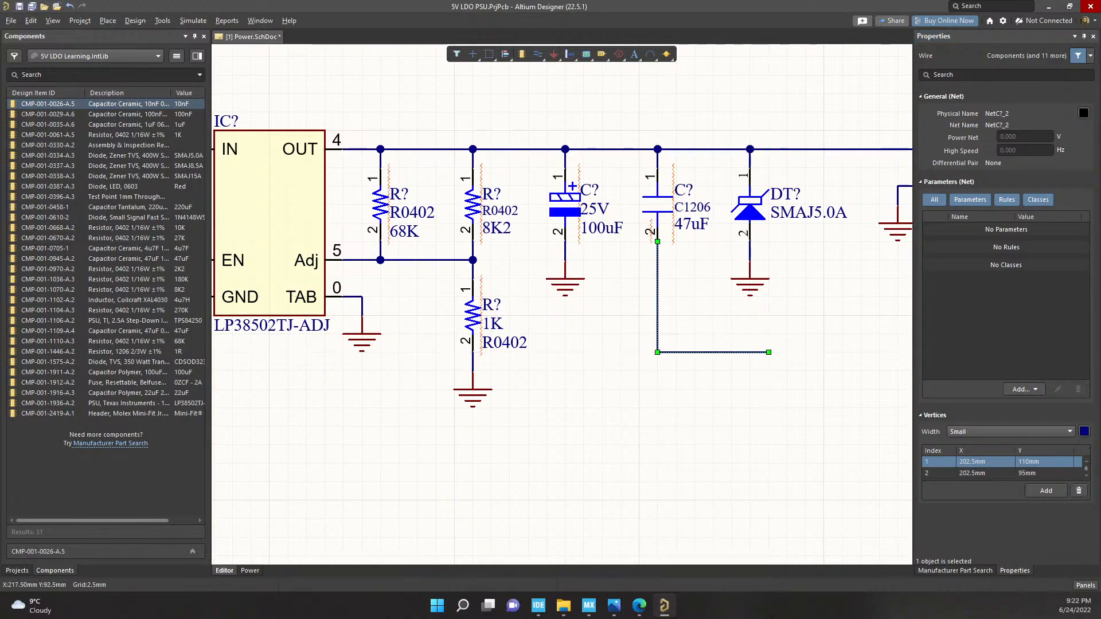
{"action": "left_click", "coordinate": [639, 371]}
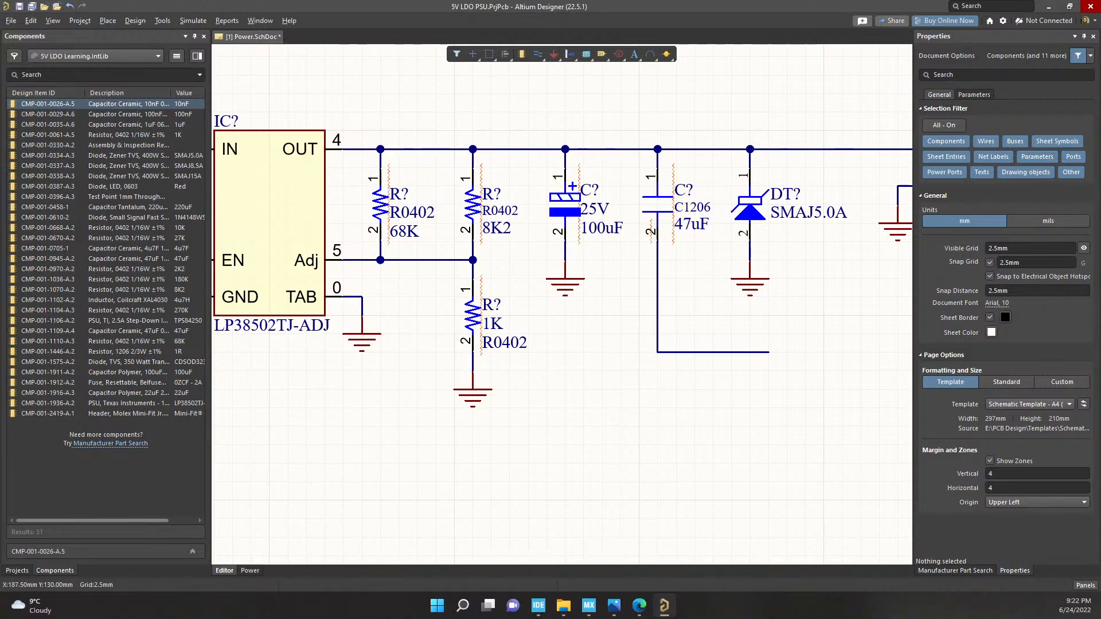
Place a net label named GND on the horizontal part of the 47uF capacitor's wire
{"action": "right_click", "coordinate": [538, 54]}
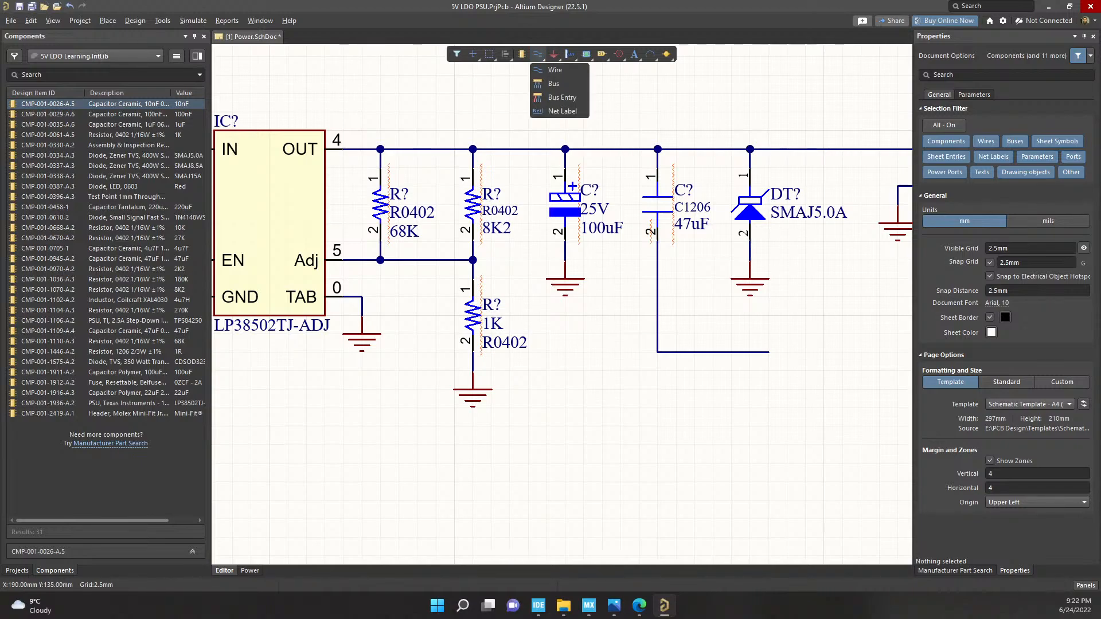
{"action": "left_click", "coordinate": [563, 110]}
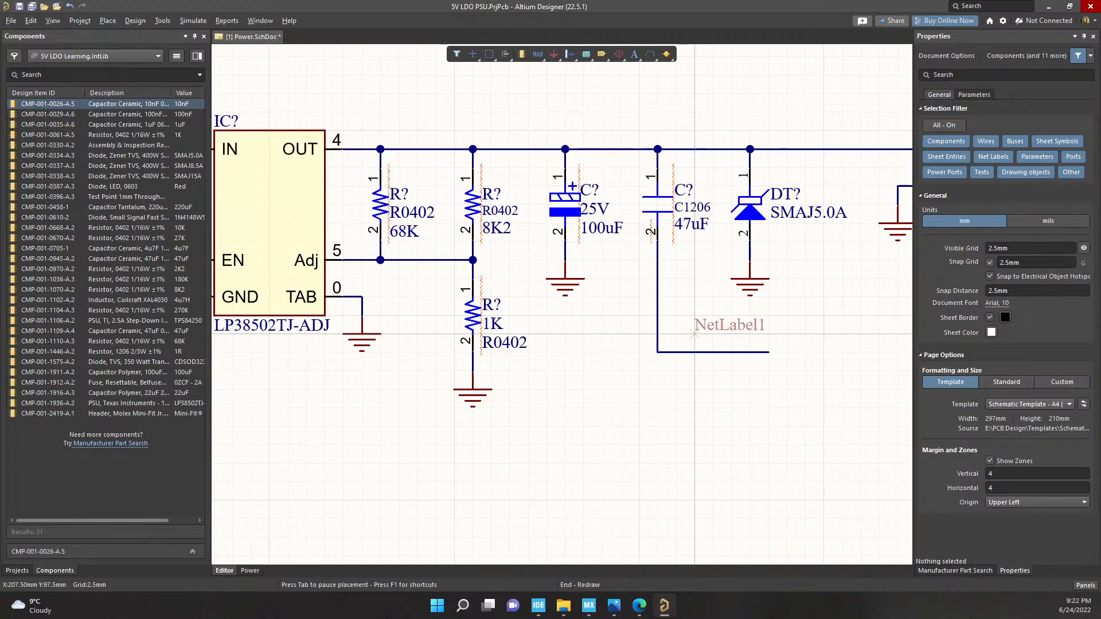
{"action": "key", "text": "Tab"}
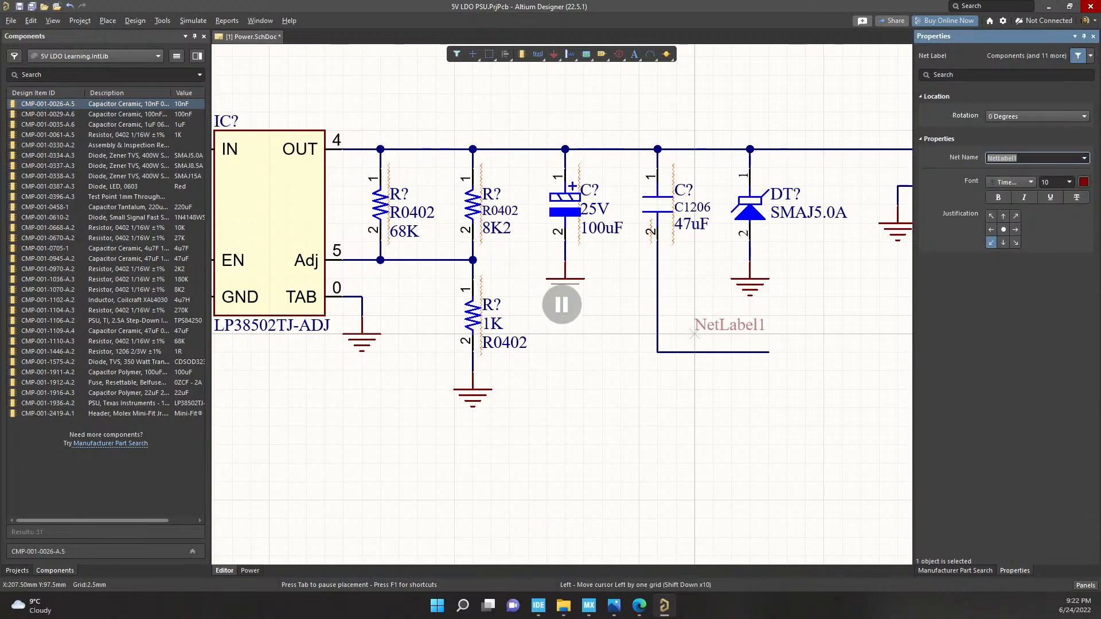
{"action": "type", "text": "GND"}
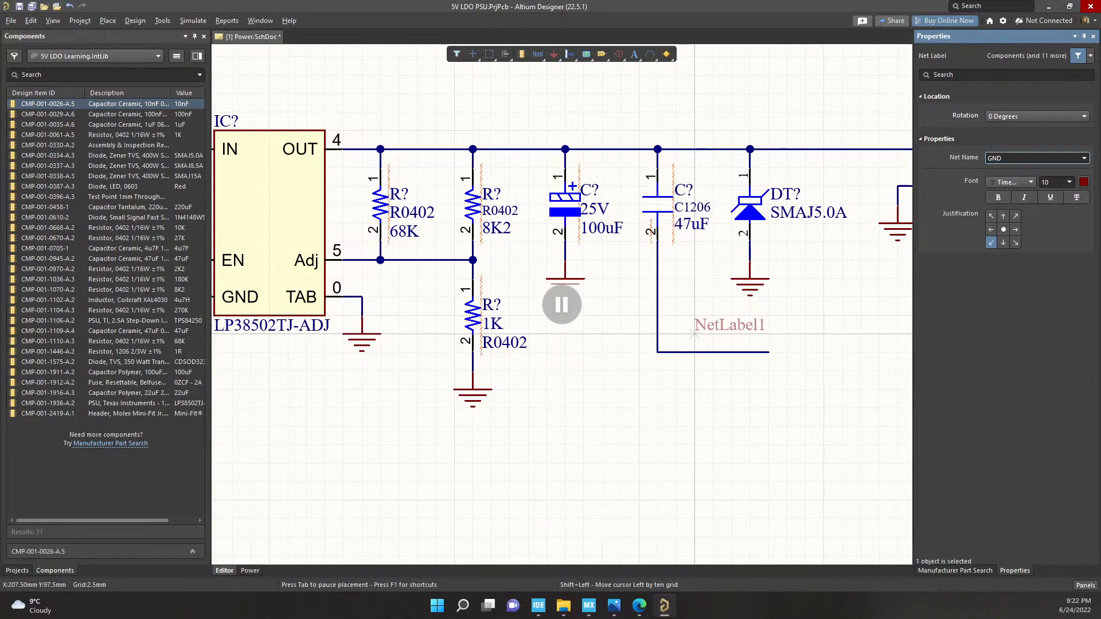
{"action": "key", "text": "Return"}
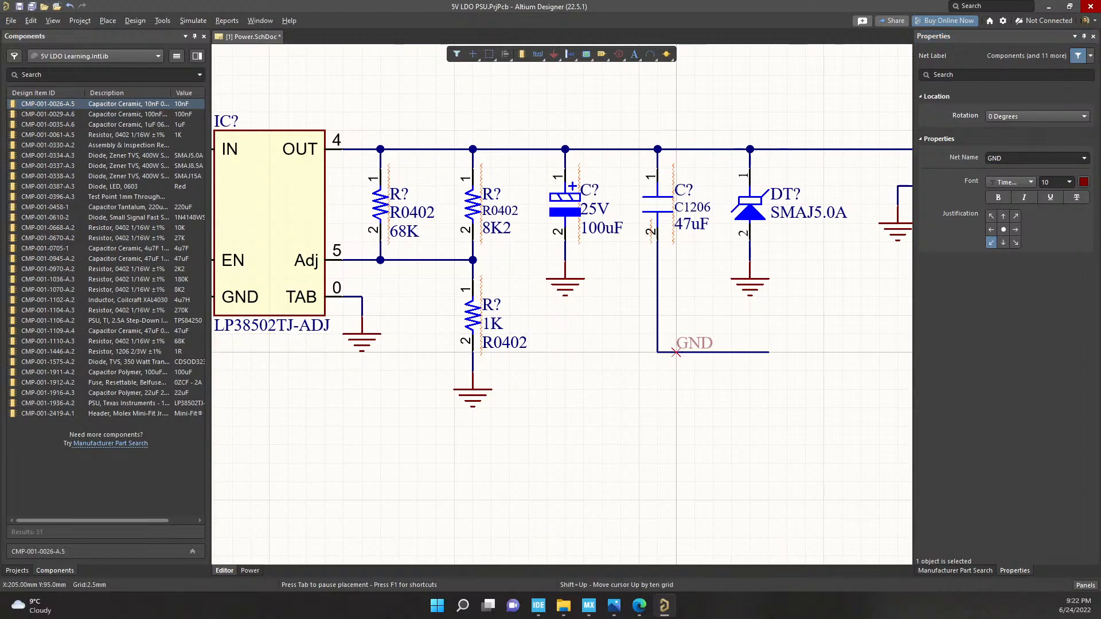
{"action": "left_click", "coordinate": [676, 353]}
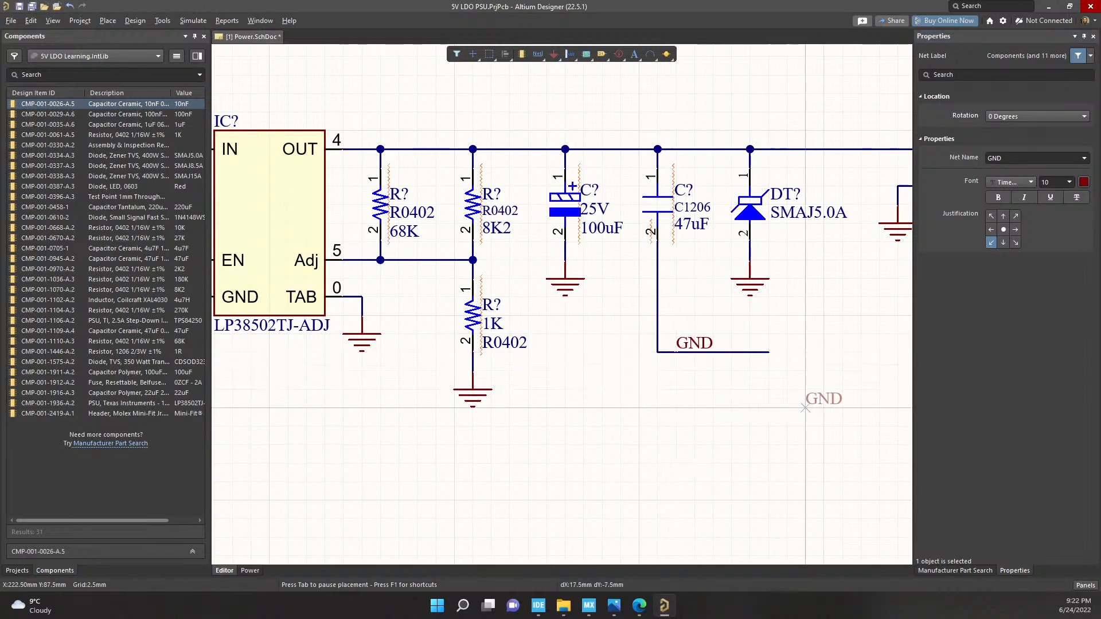
{"action": "key", "text": "Escape"}
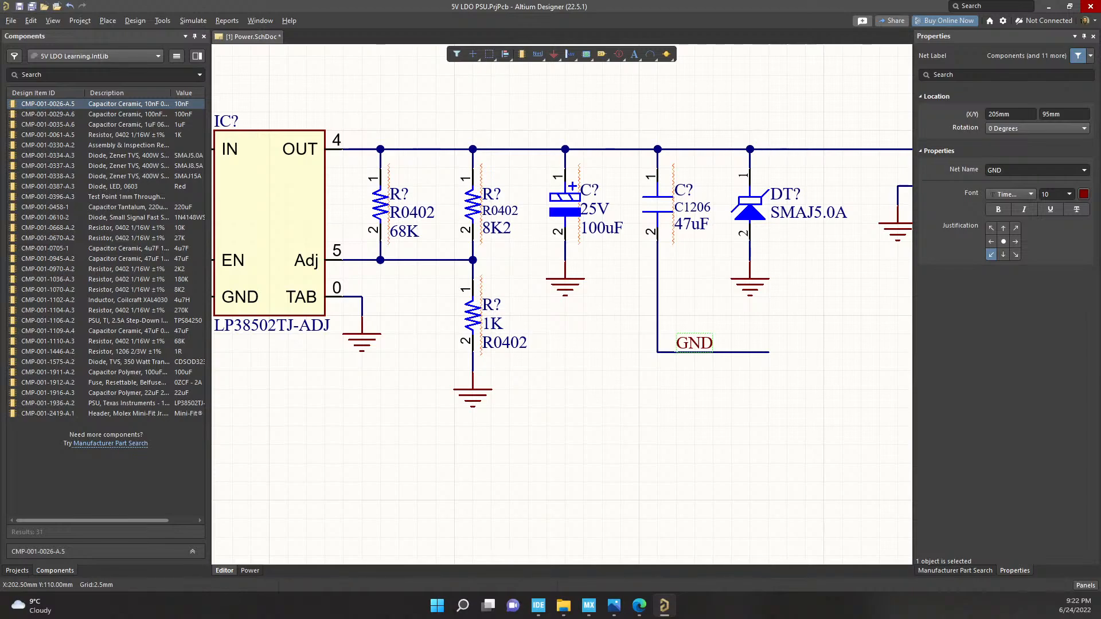
Delete the GND net label from the 47uF capacitor's wire and undo the deletion
{"action": "key", "text": "Delete"}
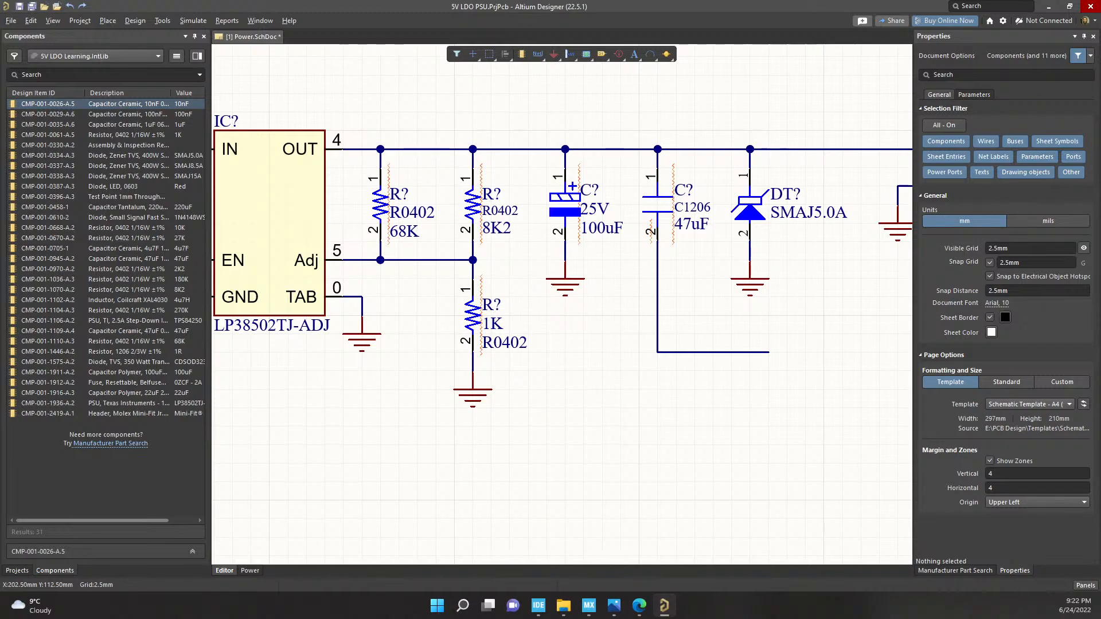
{"action": "key", "text": "ctrl+z"}
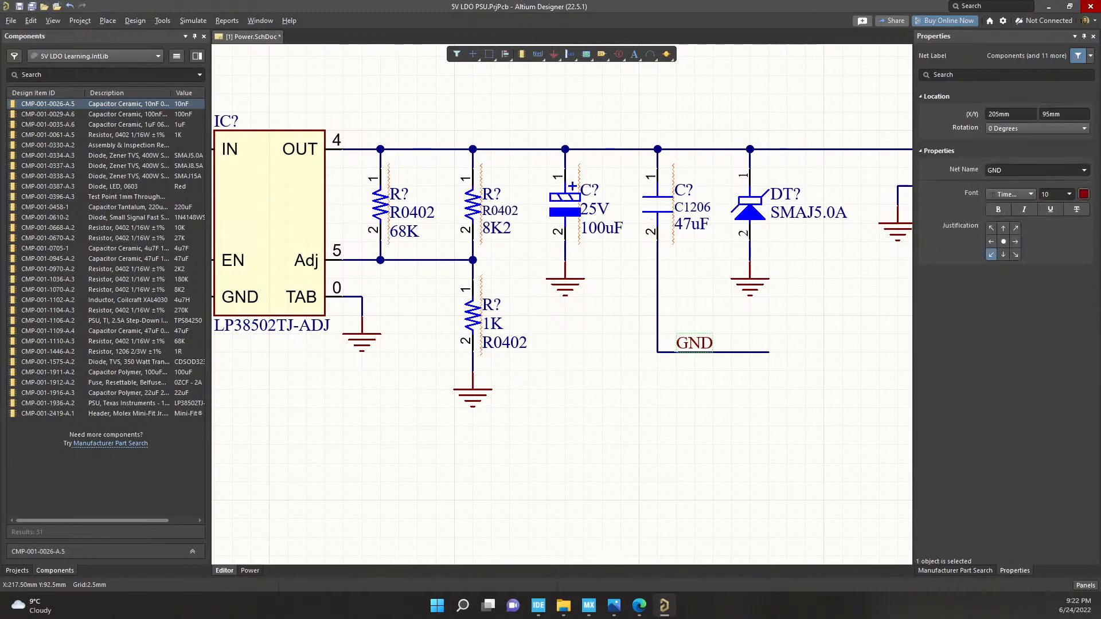
{"action": "left_click", "coordinate": [750, 370]}
Compare the net properties of the GND-labelled capacitor wire with those of the SMAJ5.0A diode's ground wire
{"action": "right_click_drag", "start_coordinate": [749, 370], "coordinate": [637, 372]}
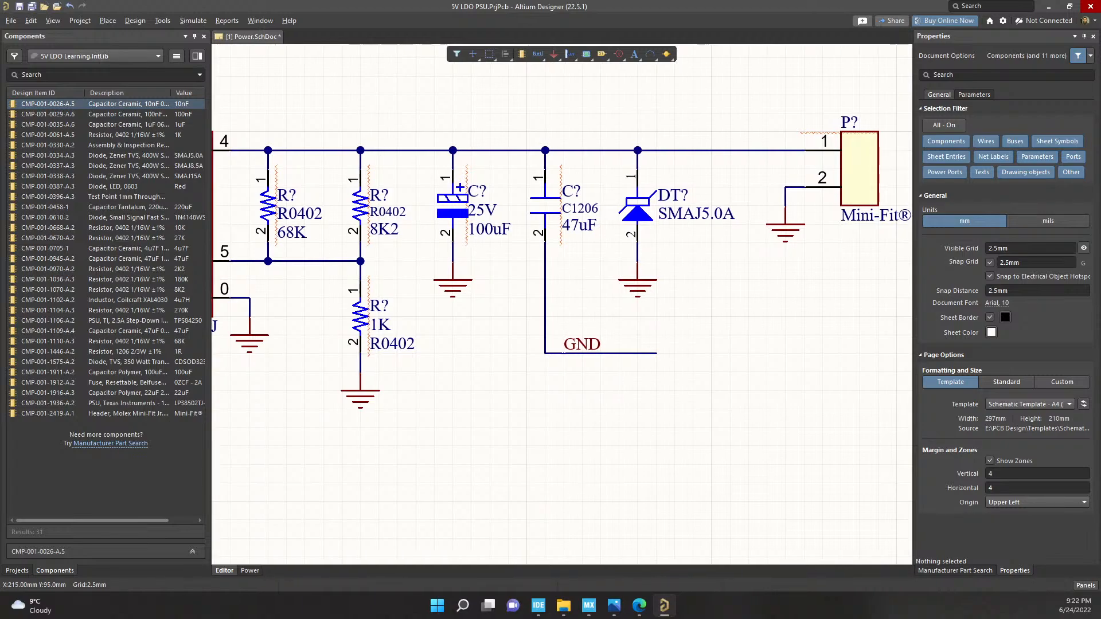
{"action": "left_click", "coordinate": [652, 353]}
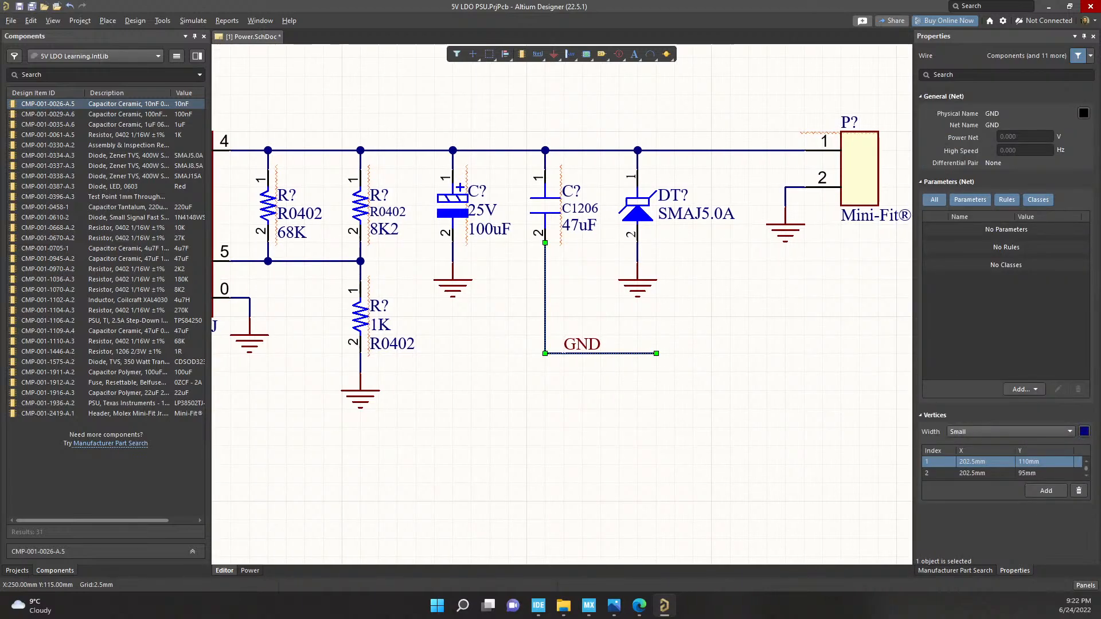
{"action": "left_click", "coordinate": [643, 259]}
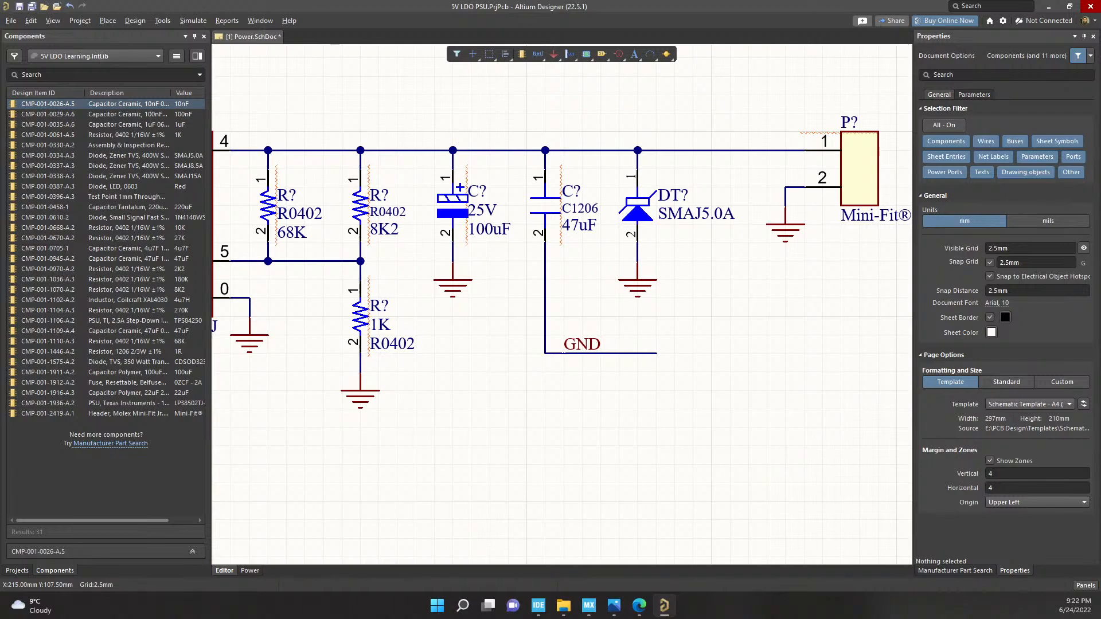
{"action": "left_click", "coordinate": [638, 253]}
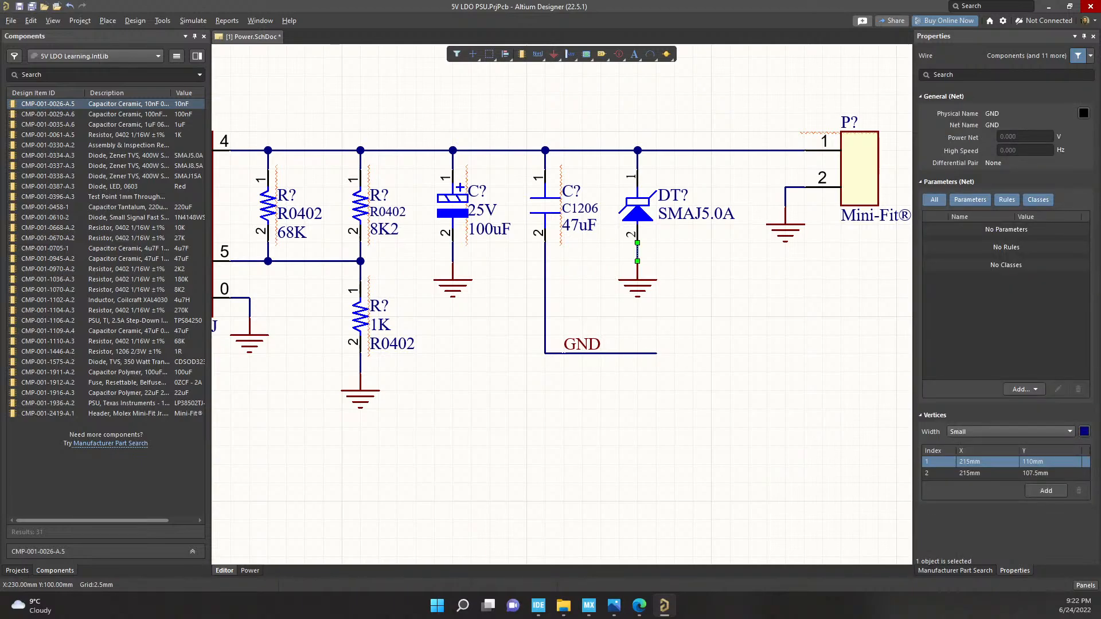
{"action": "left_click", "coordinate": [749, 317]}
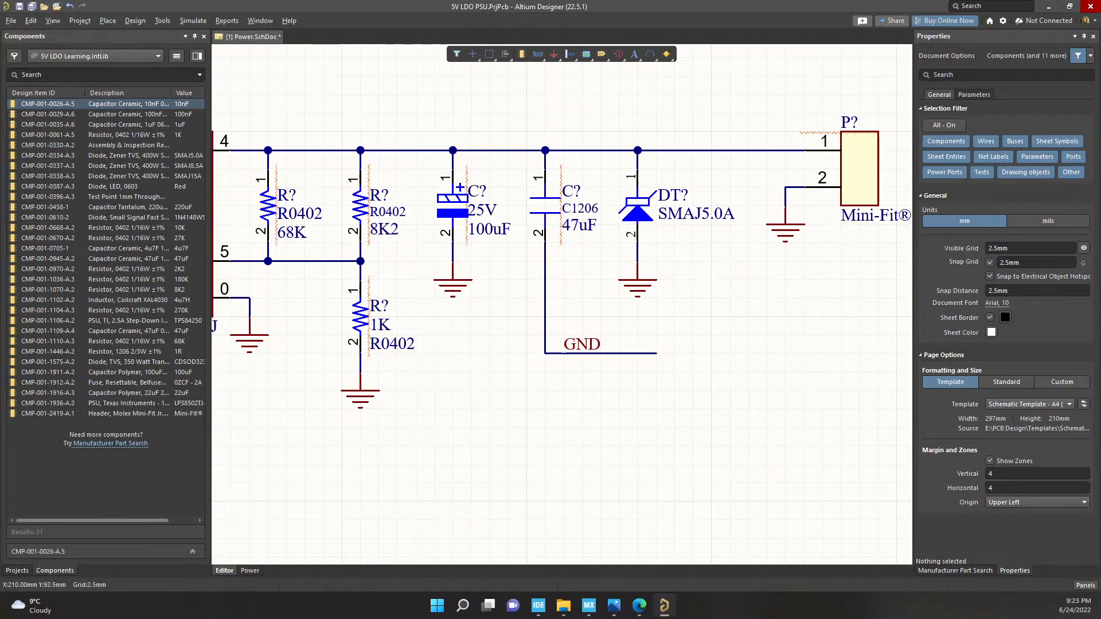
{"action": "left_click", "coordinate": [619, 353]}
{"action": "left_click", "coordinate": [656, 246]}
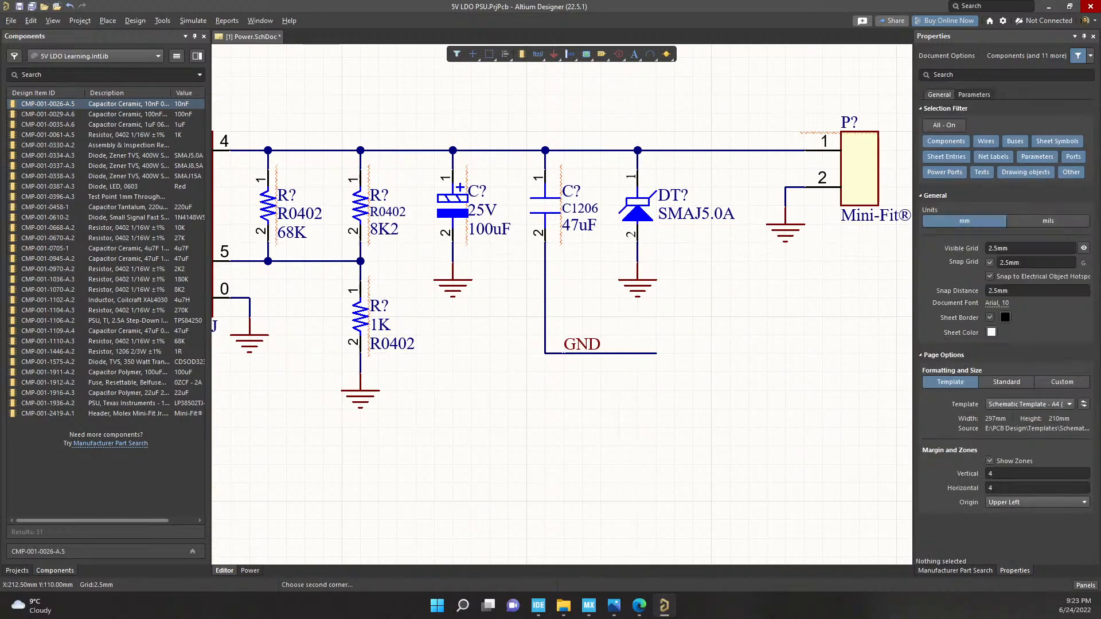
{"action": "left_click", "coordinate": [637, 253]}
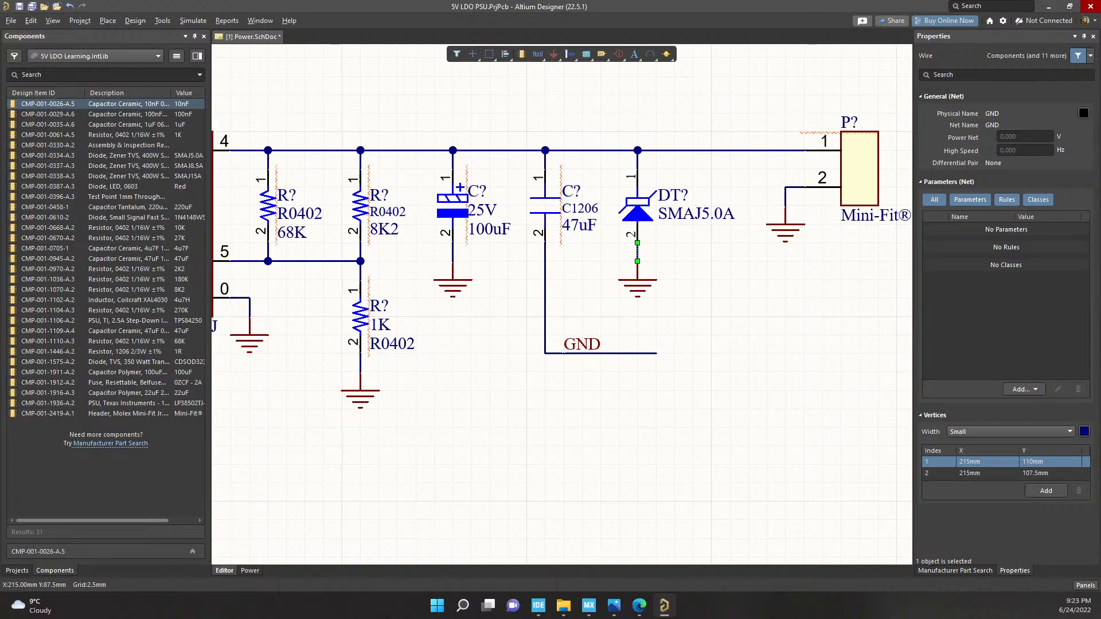
{"action": "left_click", "coordinate": [656, 391]}
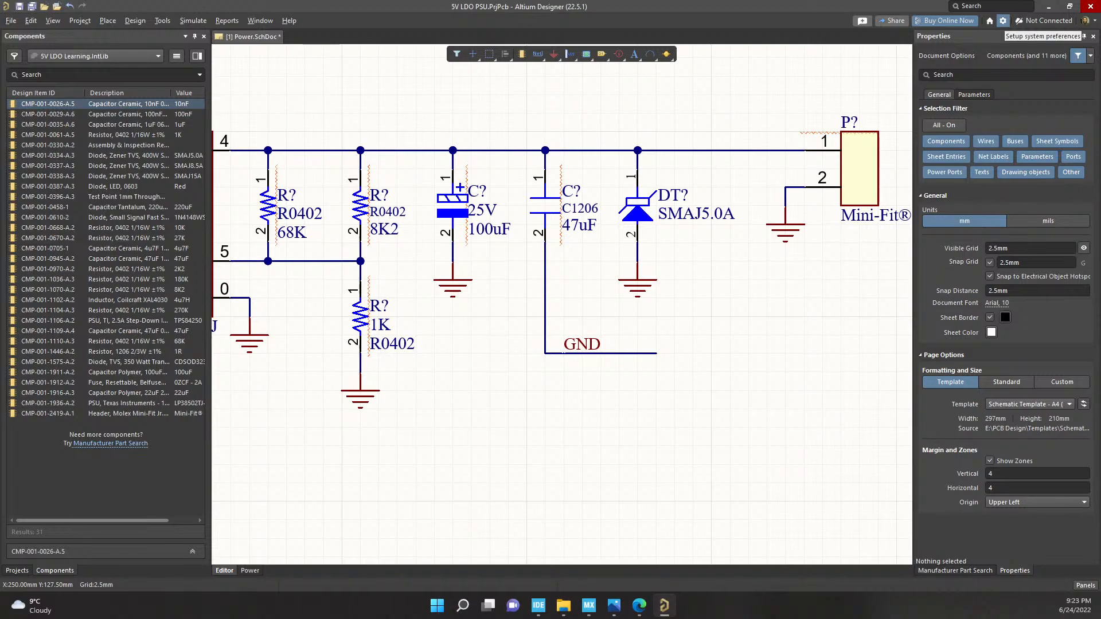
Search the preferences for "insight", review the Design Insight and Board Insight Display settings, and close without changes
{"action": "left_click", "coordinate": [1003, 21]}
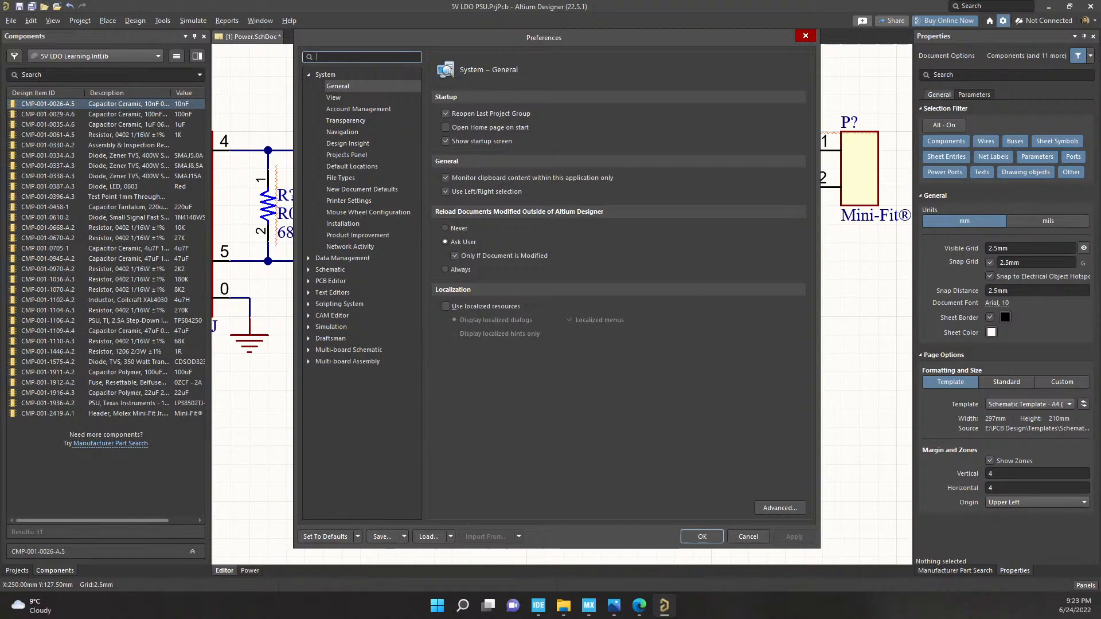
{"action": "type", "text": "ins"}
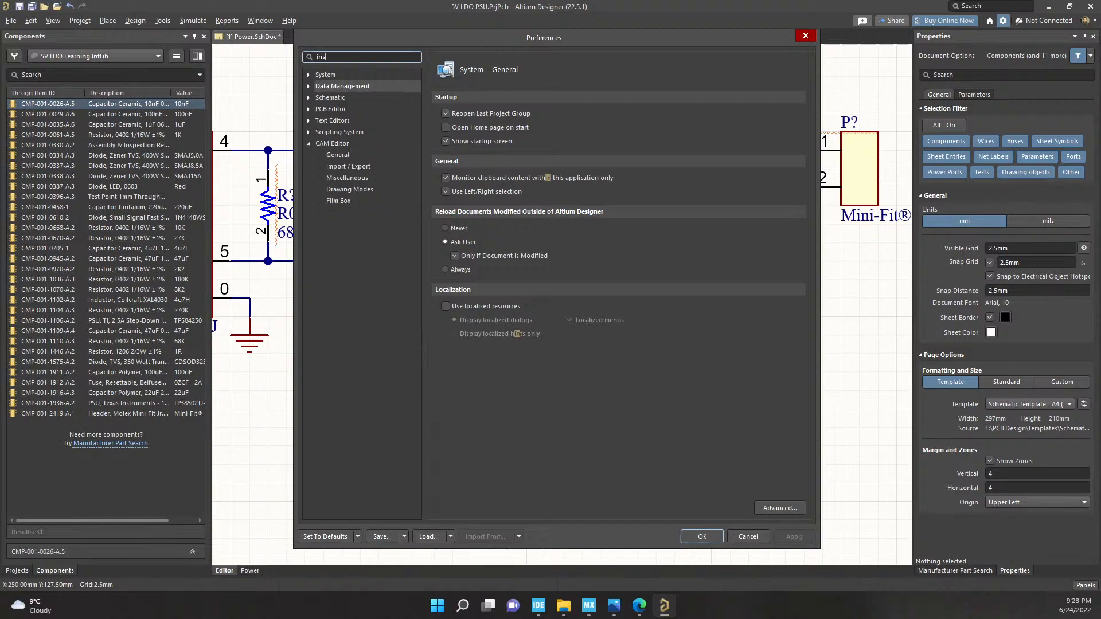
{"action": "type", "text": "ight"}
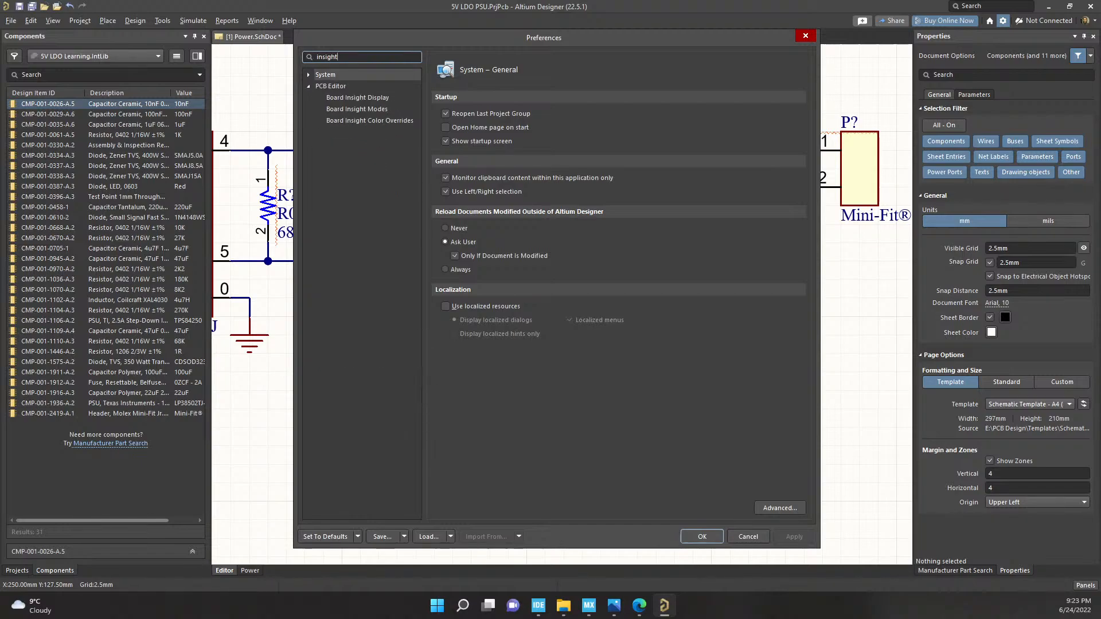
{"action": "left_click", "coordinate": [325, 74]}
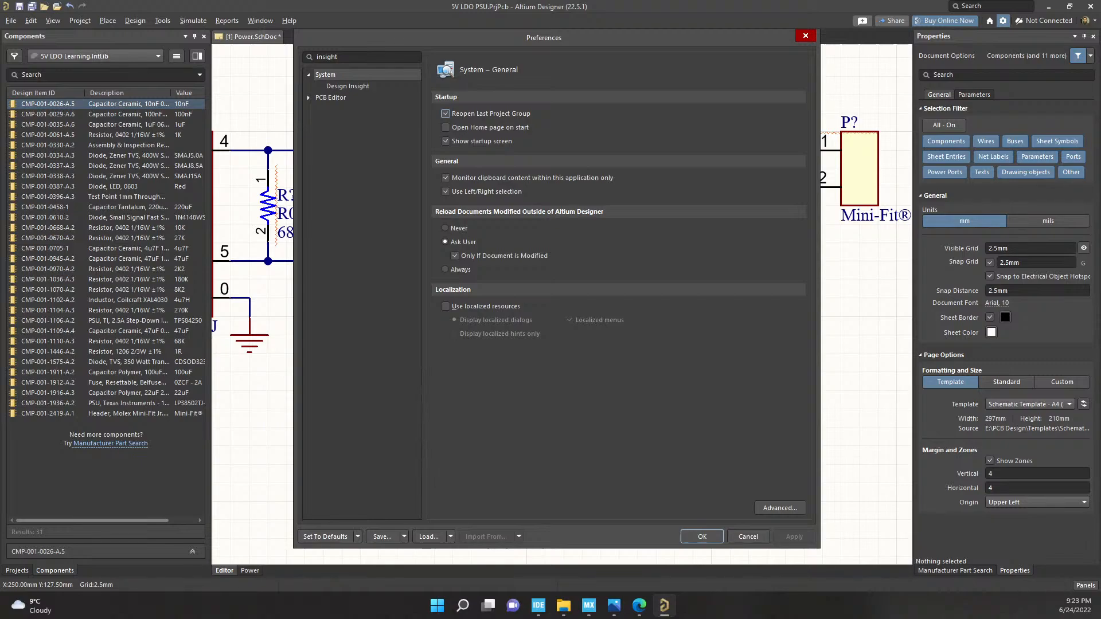
{"action": "left_click", "coordinate": [348, 86]}
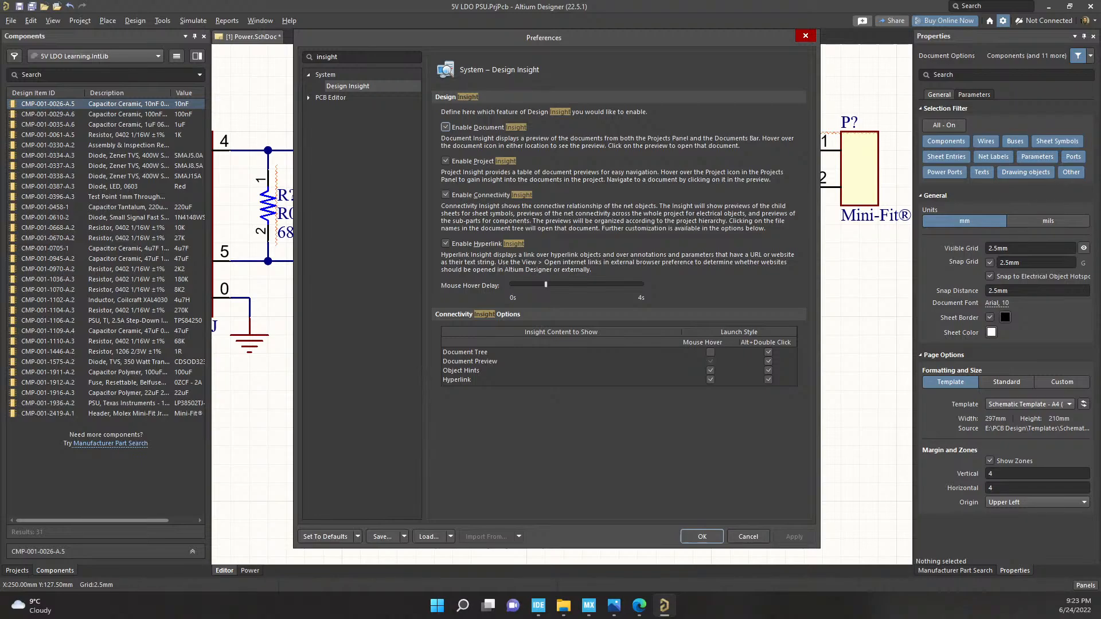
{"action": "left_click", "coordinate": [308, 97]}
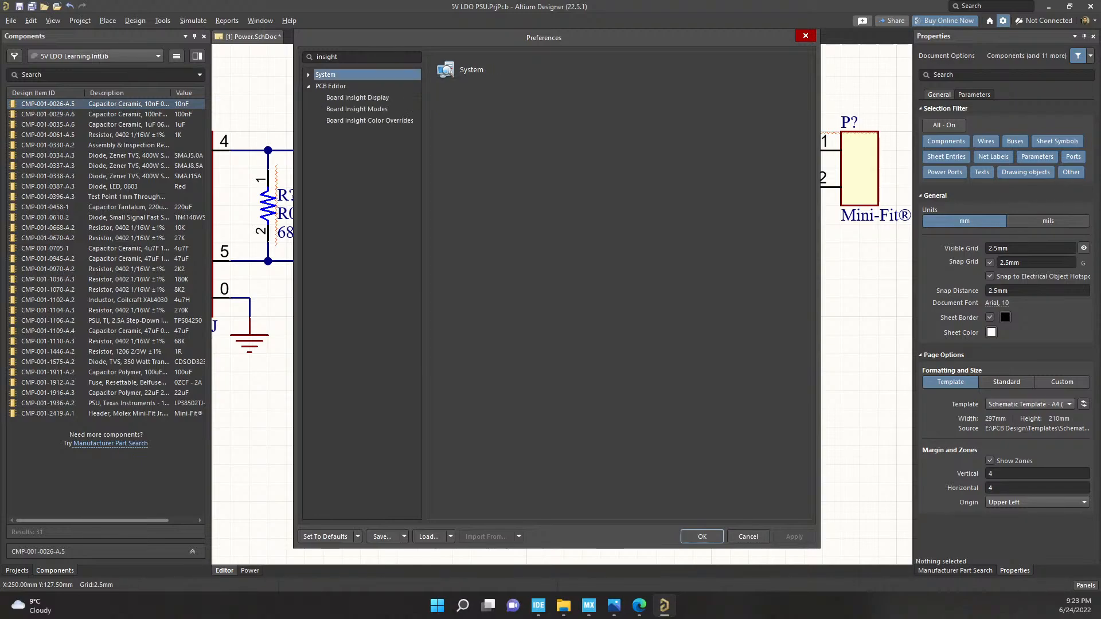
{"action": "left_click", "coordinate": [357, 98]}
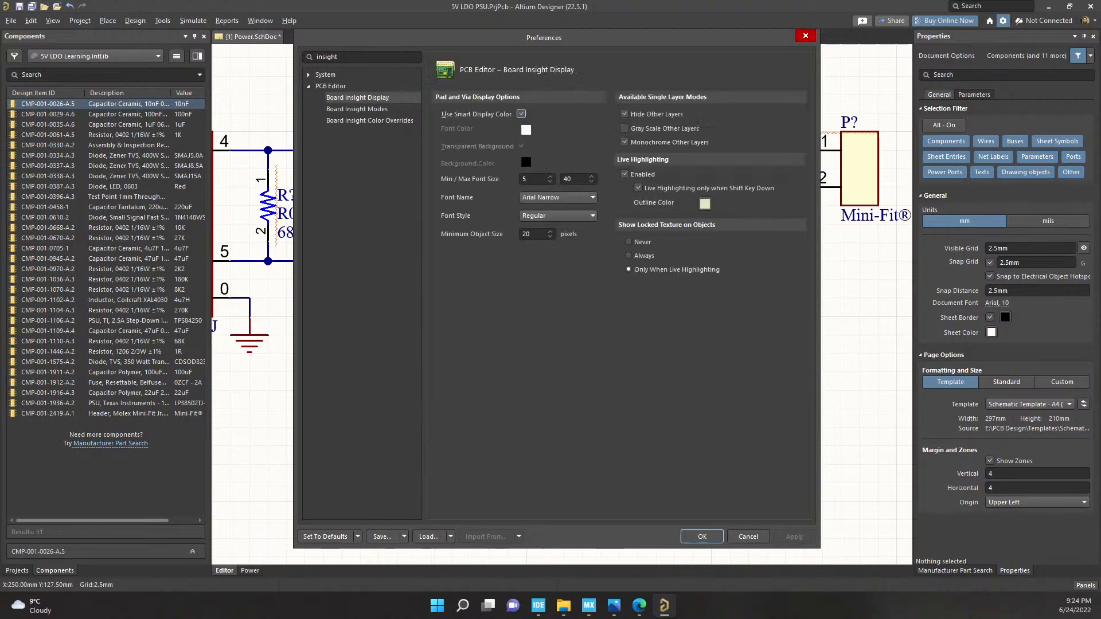
{"action": "key", "text": "Escape"}
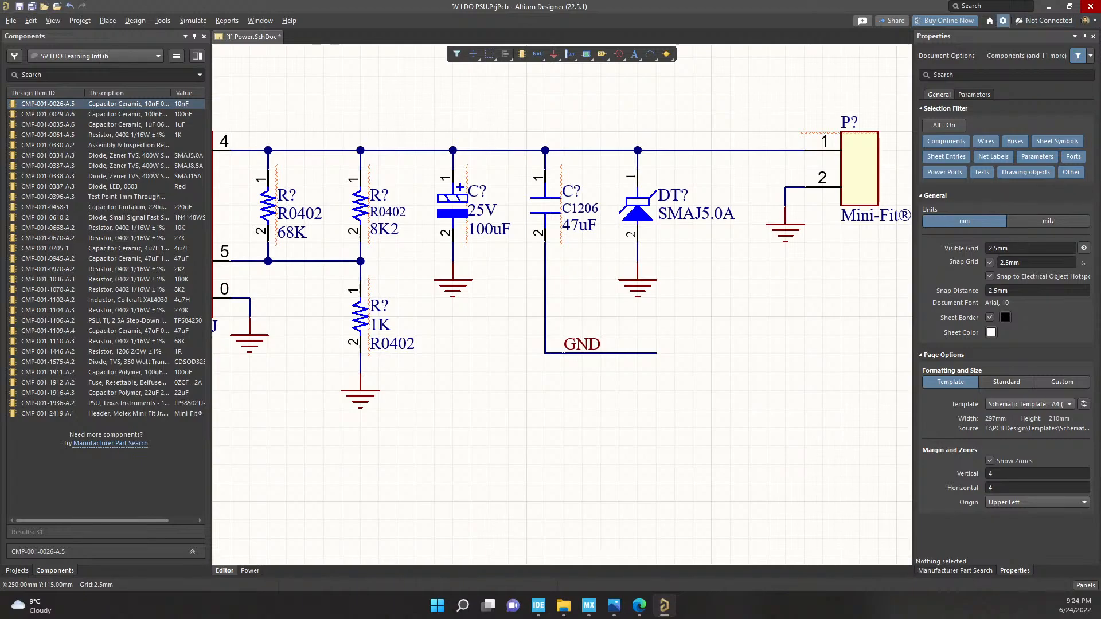
Shorten the Design Insight mouse hover delay in the system preferences to about 0.5 s and accept the settings
{"action": "left_click", "coordinate": [1003, 20]}
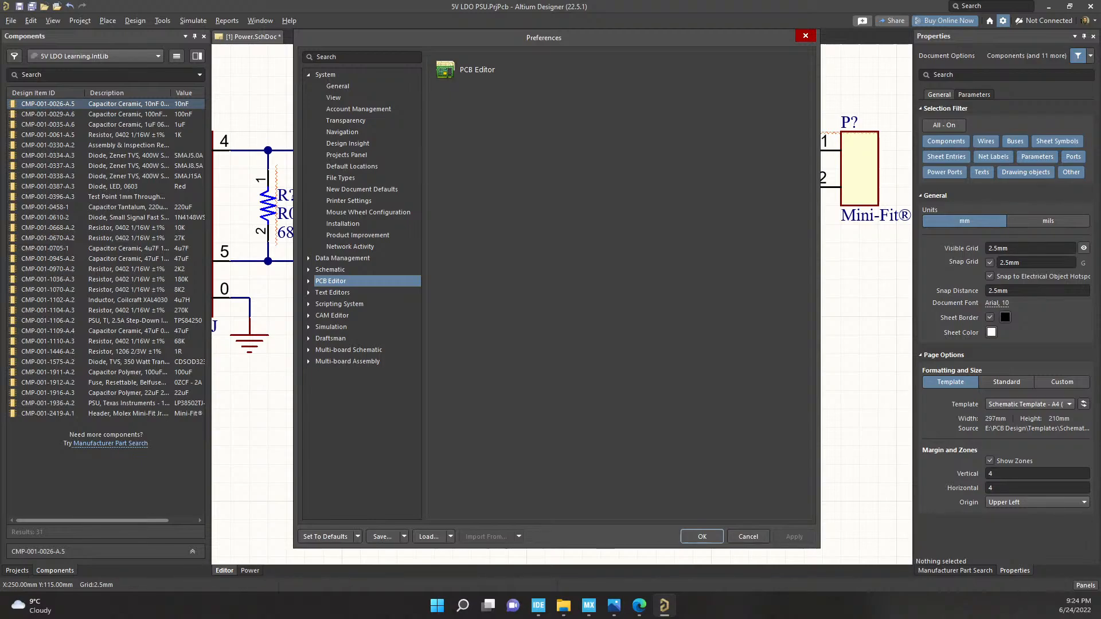
{"action": "left_click", "coordinate": [348, 143]}
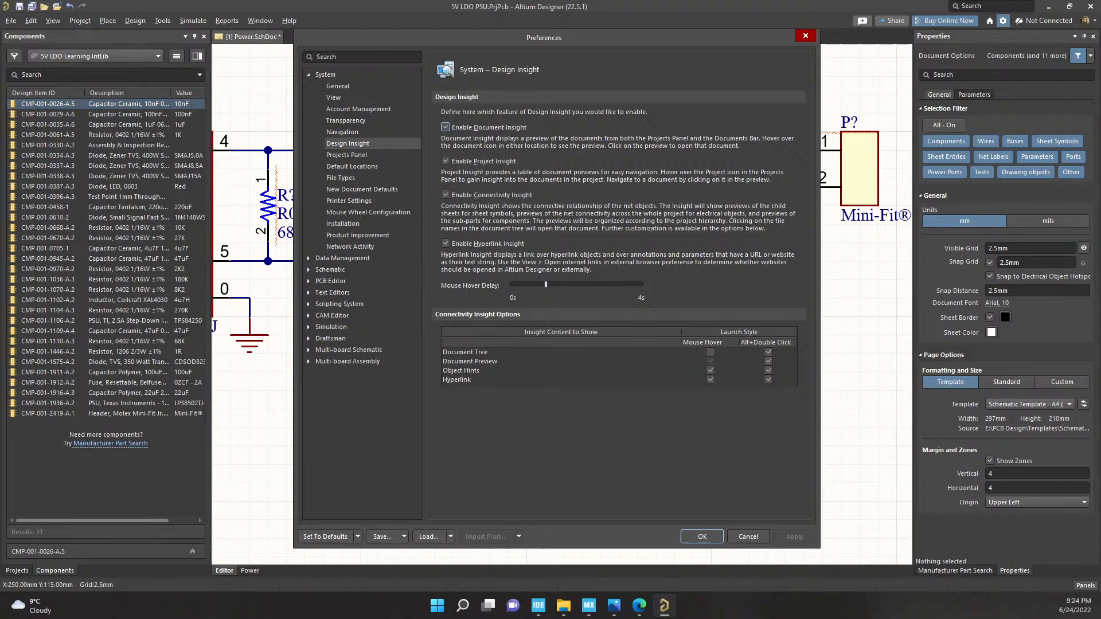
{"action": "left_click_drag", "start_coordinate": [546, 285], "coordinate": [524, 285]}
{"action": "left_click", "coordinate": [470, 361]}
{"action": "left_click", "coordinate": [461, 371]}
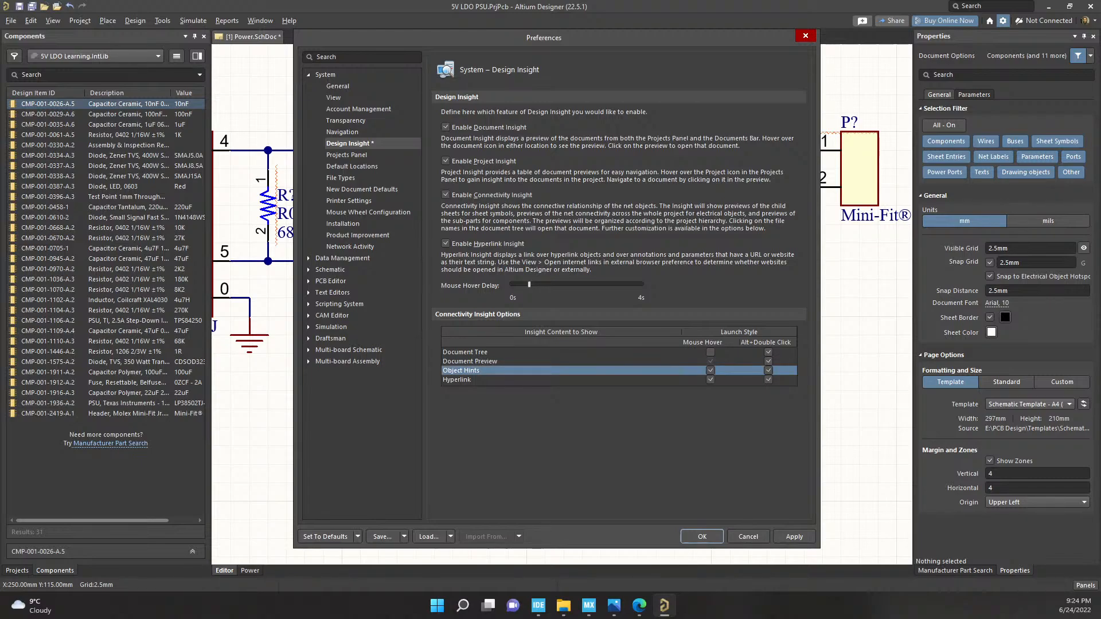
{"action": "left_click", "coordinate": [456, 380]}
{"action": "left_click", "coordinate": [464, 352]}
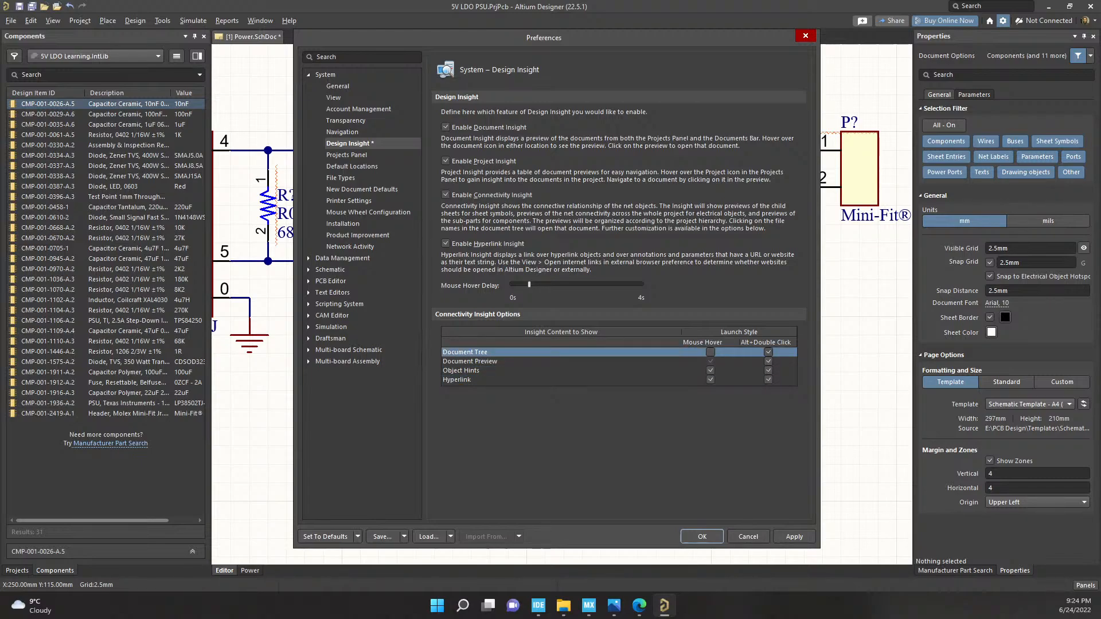
{"action": "left_click", "coordinate": [702, 536]}
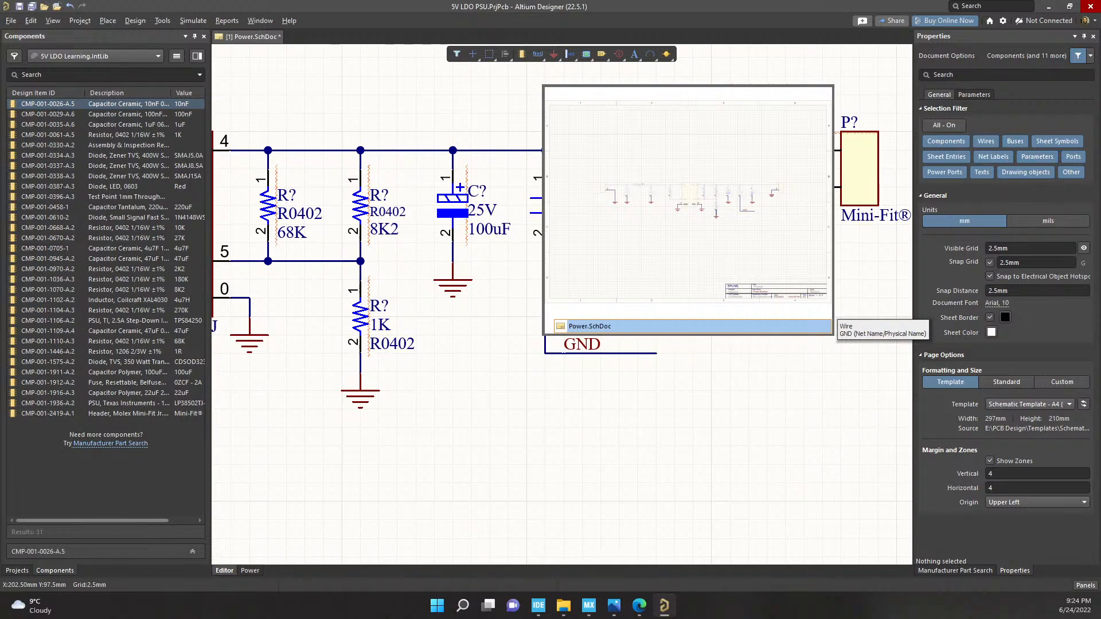
Highlight the whole GND net from the connectivity insight of the diode's ground wire, look over the schematic, and clear the filter
{"action": "left_click", "coordinate": [682, 325]}
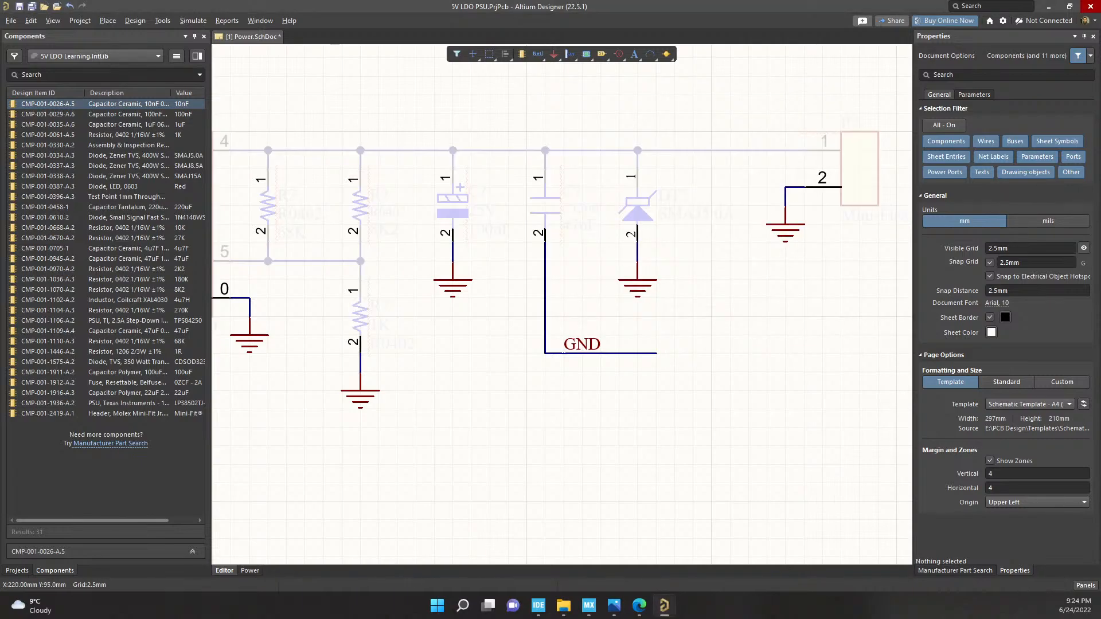
{"action": "middle_click_drag", "start_coordinate": [683, 254], "coordinate": [682, 389]}
{"action": "right_click_drag", "start_coordinate": [593, 389], "coordinate": [725, 386]}
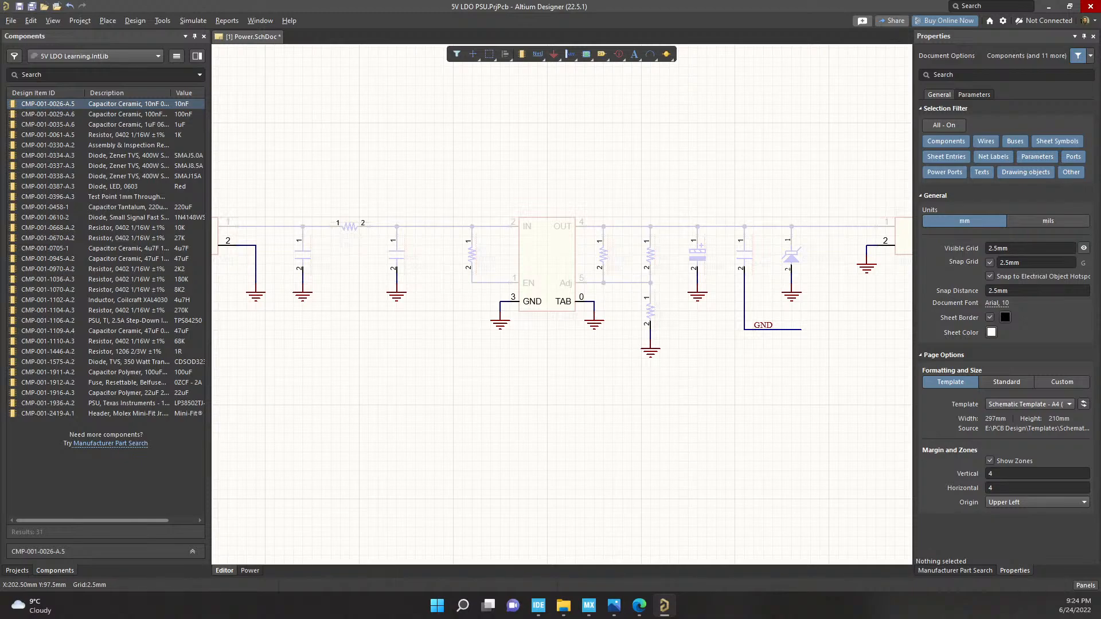
{"action": "right_click_drag", "start_coordinate": [745, 348], "coordinate": [728, 352]}
{"action": "right_click", "coordinate": [695, 347]}
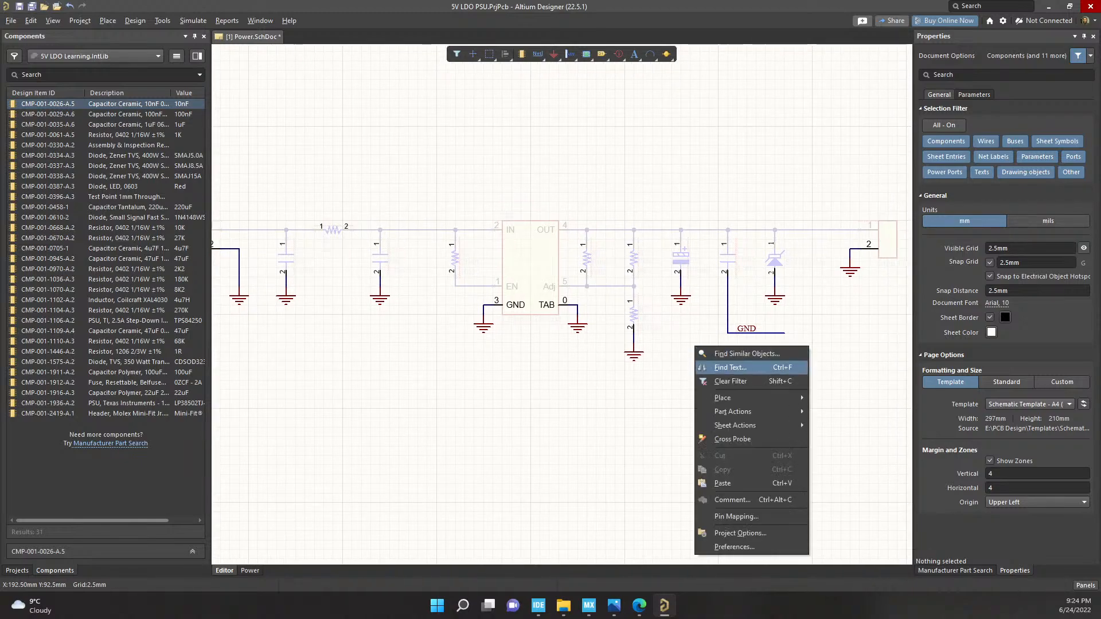
{"action": "left_click", "coordinate": [731, 382]}
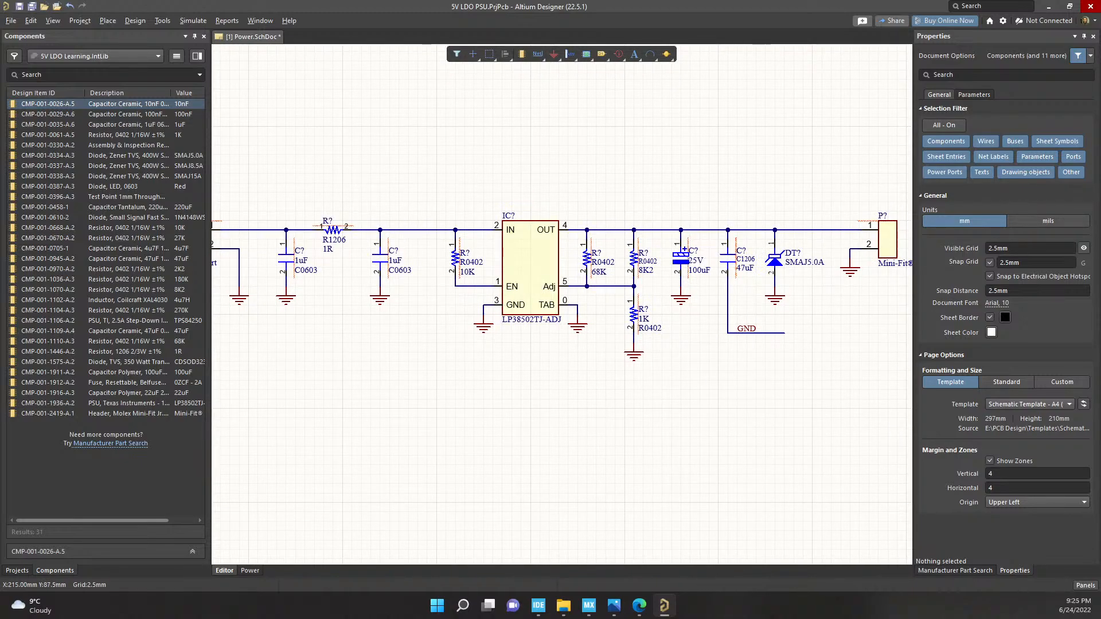
Compare the net properties of the 47uF capacitor's GND-labelled wire with those of the SMAJ5.0A diode's ground wire
{"action": "scroll", "coordinate": [771, 322], "scroll_direction": "up", "scroll_amount": 5, "text": "ctrl"}
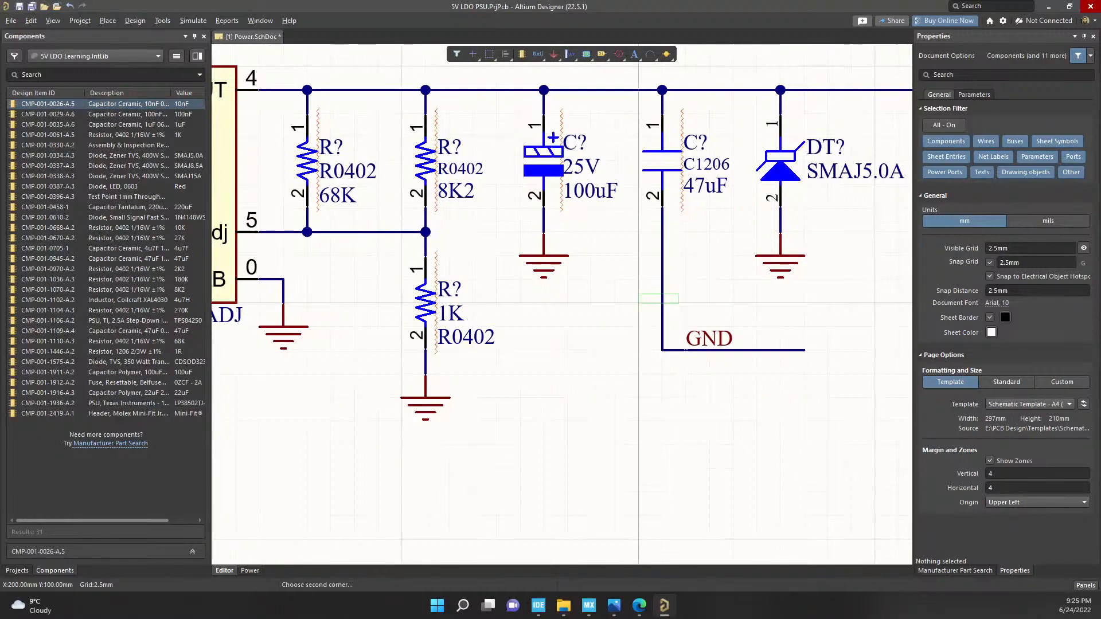
{"action": "left_click", "coordinate": [771, 349]}
{"action": "left_click", "coordinate": [780, 220]}
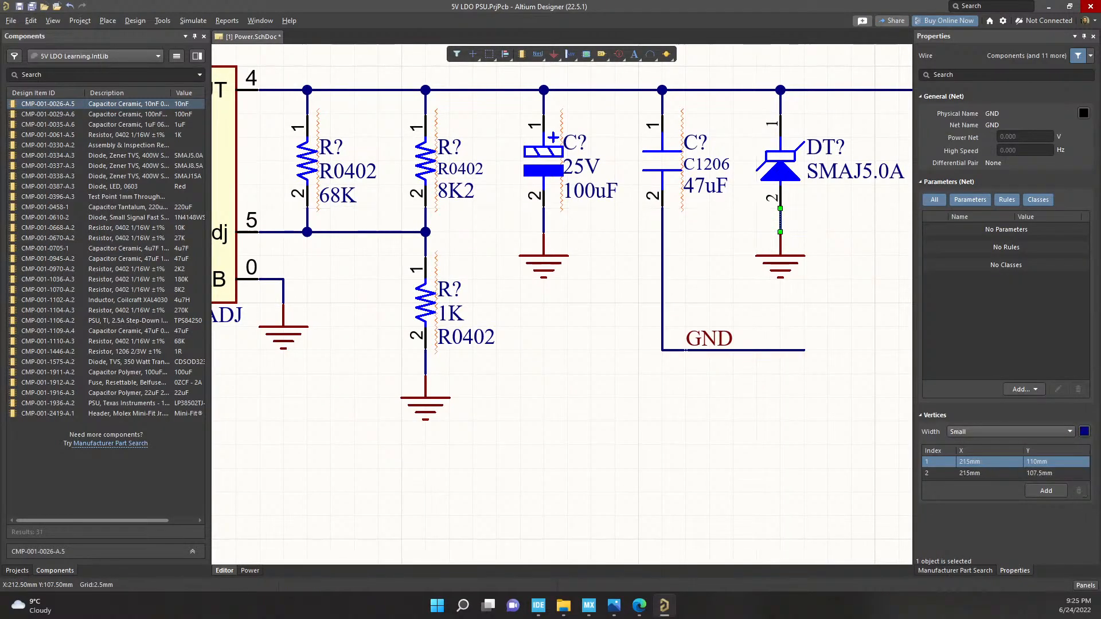
{"action": "left_click", "coordinate": [804, 373]}
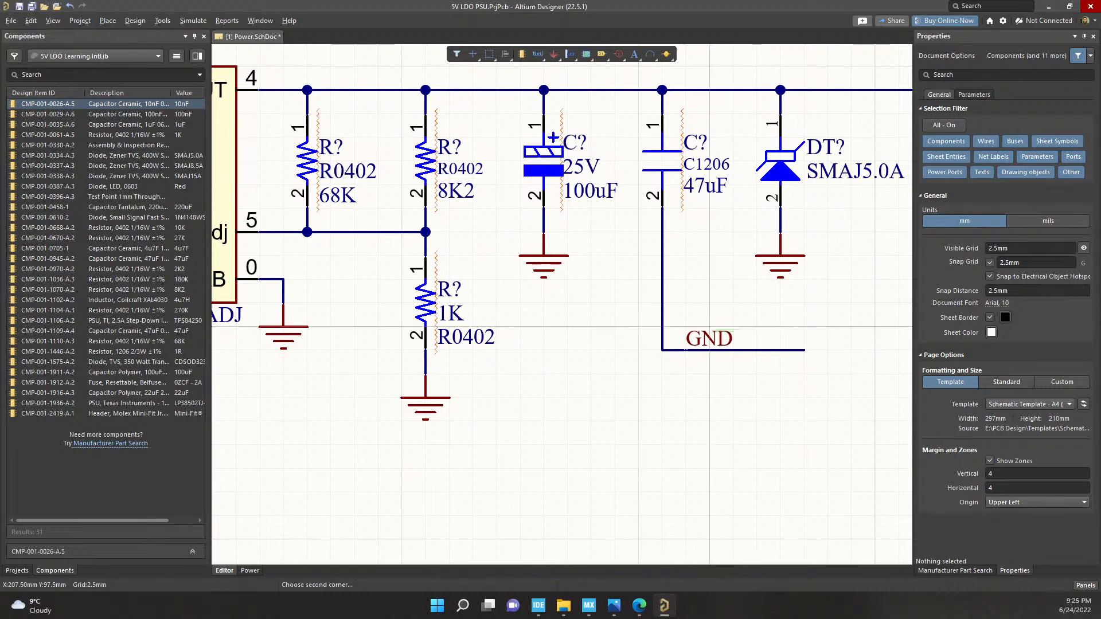
{"action": "left_click", "coordinate": [709, 339]}
{"action": "left_click", "coordinate": [780, 221]}
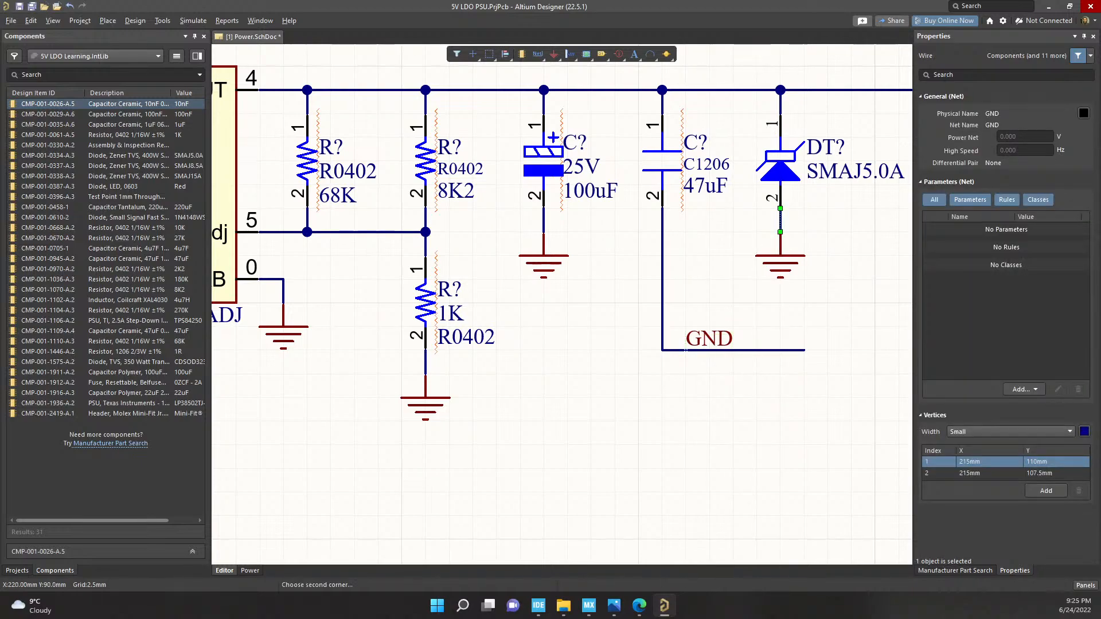
Undo the GND-labelled wire below the 47uF capacitor and ground its pin 2 with a copy of the diode's GND power port
{"action": "key", "text": "ctrl+z"}
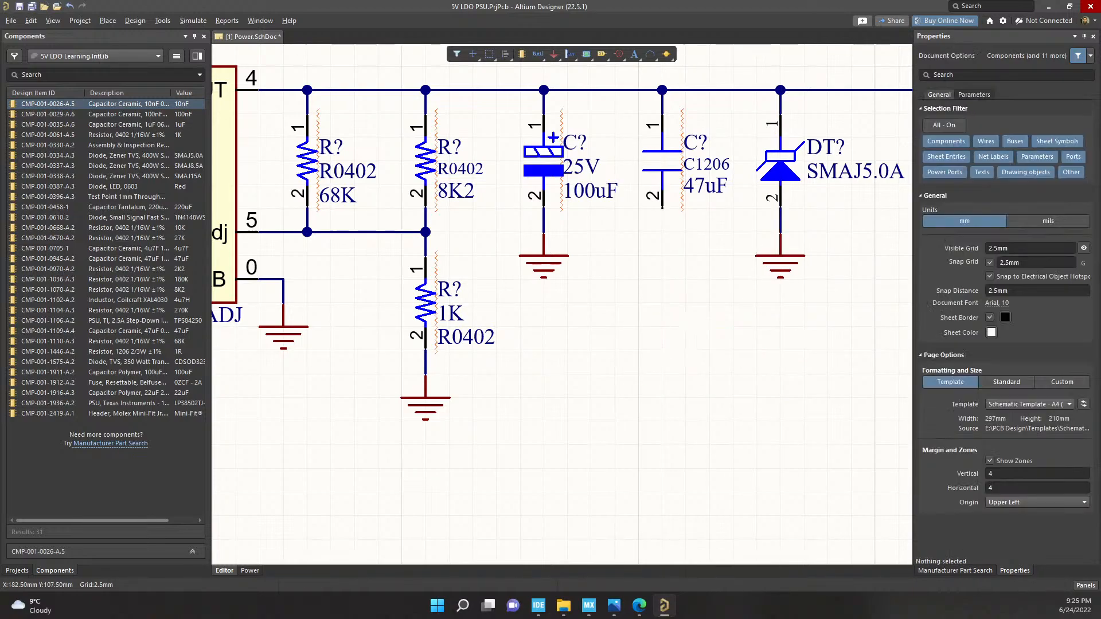
{"action": "left_click_drag", "start_coordinate": [780, 255], "coordinate": [663, 233], "text": "shift"}
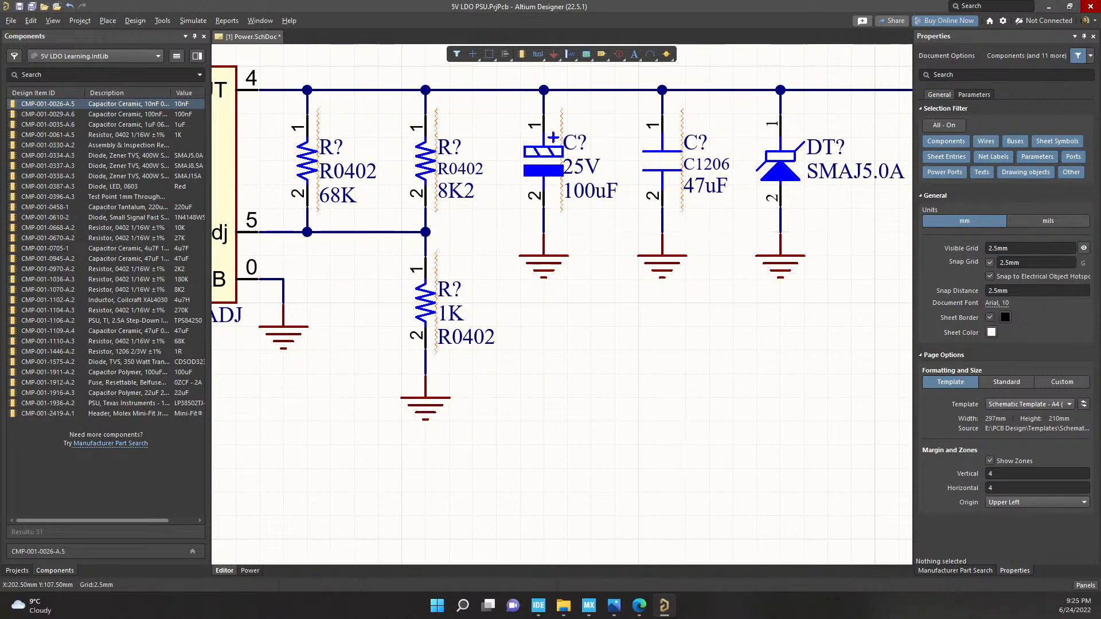
Move the three GND power ports below the 100uF capacitor, 47uF capacitor and SMAJ5.0A diode 20 mm down, off their wires
{"action": "left_click_drag", "start_coordinate": [822, 315], "coordinate": [542, 256]}
{"action": "left_click_drag", "start_coordinate": [544, 264], "coordinate": [543, 453]}
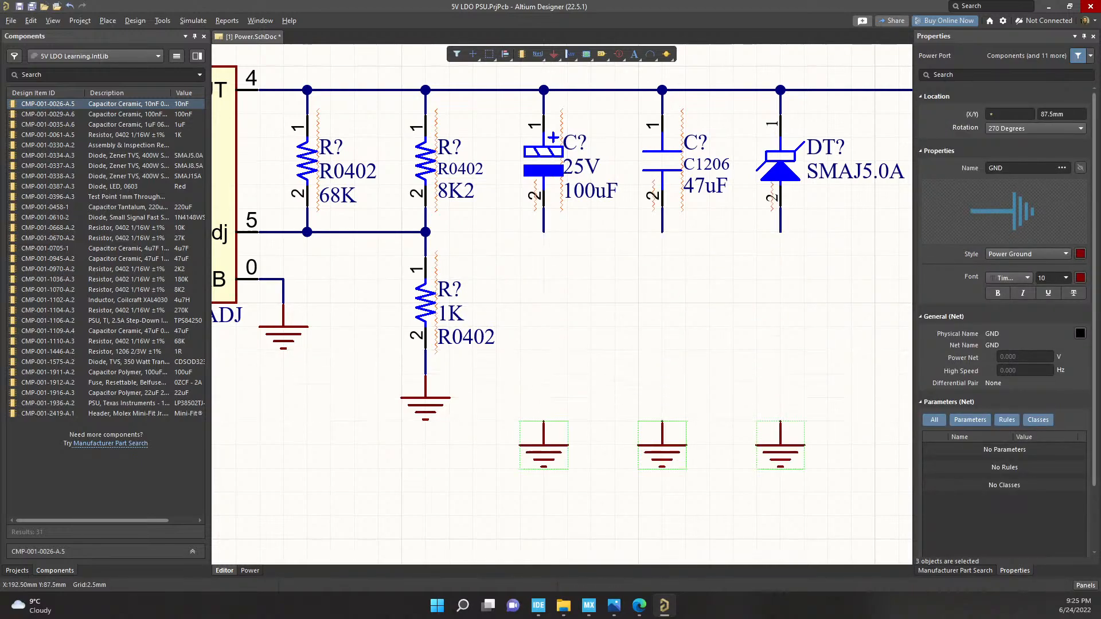
{"action": "left_click", "coordinate": [733, 327]}
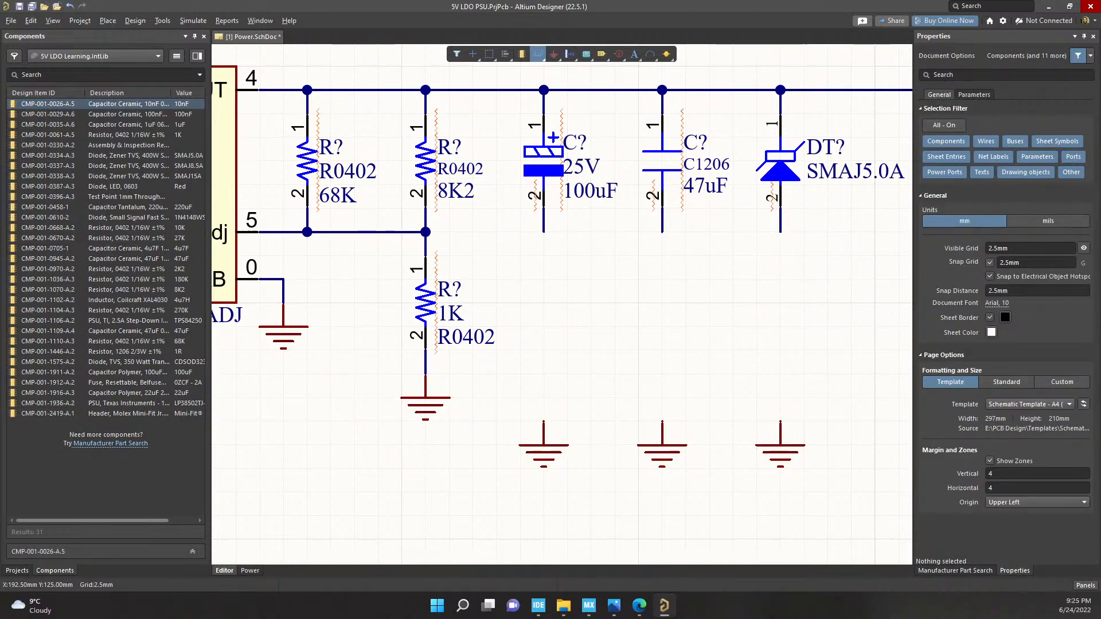
Wire the lower ends of the 100uF capacitor, 47uF capacitor and diode together and connect them to the 1K resistor's ground
{"action": "right_click", "coordinate": [537, 54]}
{"action": "left_click", "coordinate": [552, 68]}
{"action": "left_click", "coordinate": [780, 232]}
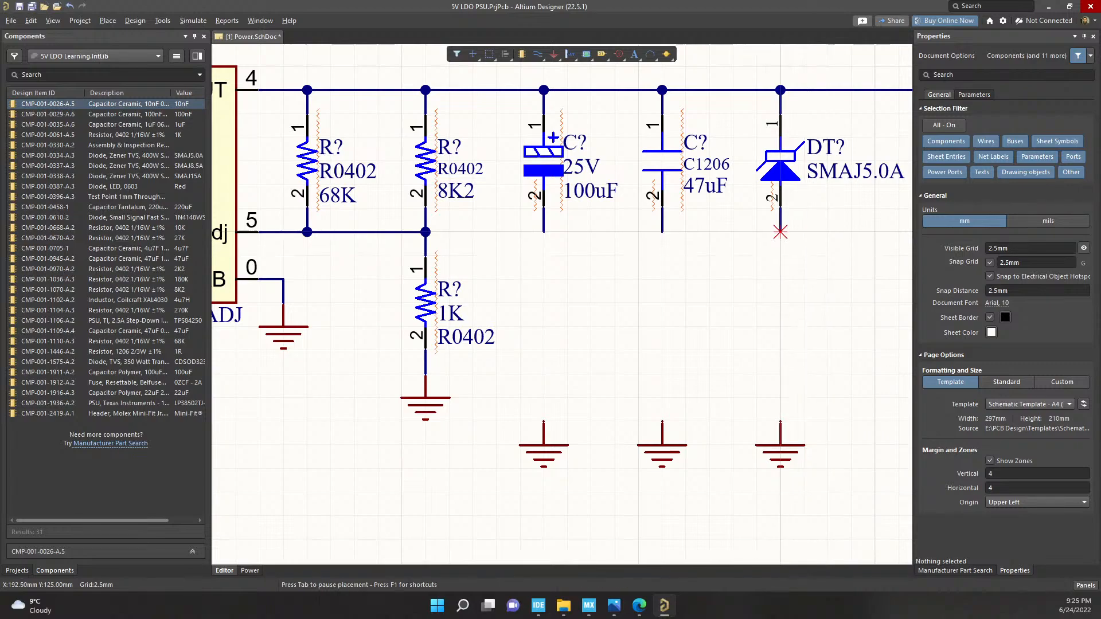
{"action": "left_click", "coordinate": [544, 232]}
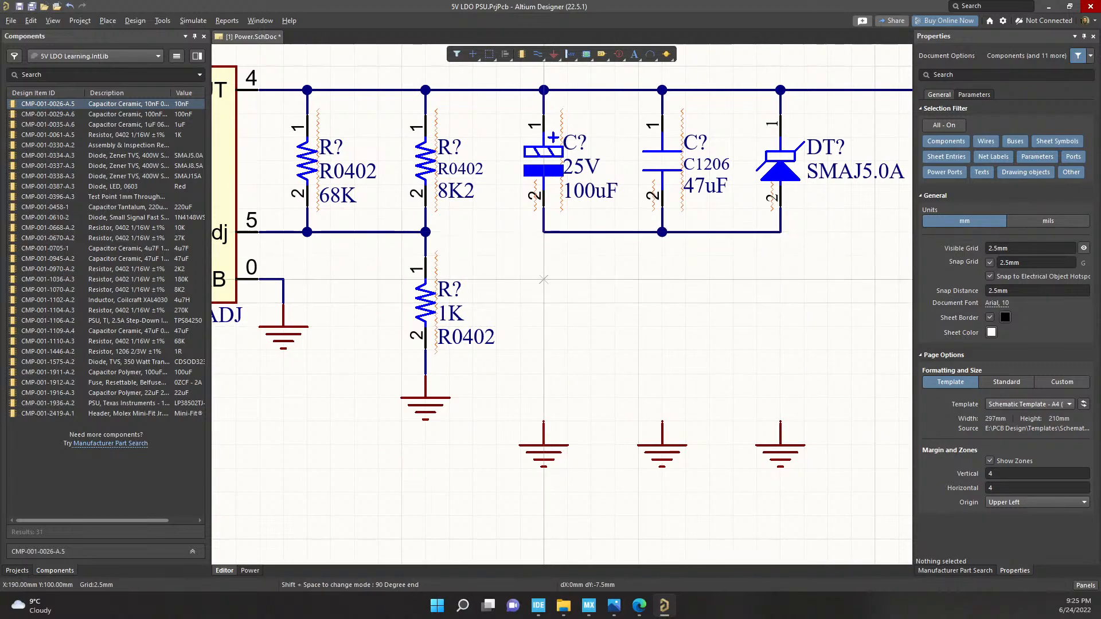
{"action": "left_click", "coordinate": [425, 373]}
{"action": "right_click", "coordinate": [425, 374]}
{"action": "right_click", "coordinate": [642, 334]}
{"action": "scroll", "coordinate": [624, 308], "scroll_direction": "down", "scroll_amount": 2, "text": "ctrl"}
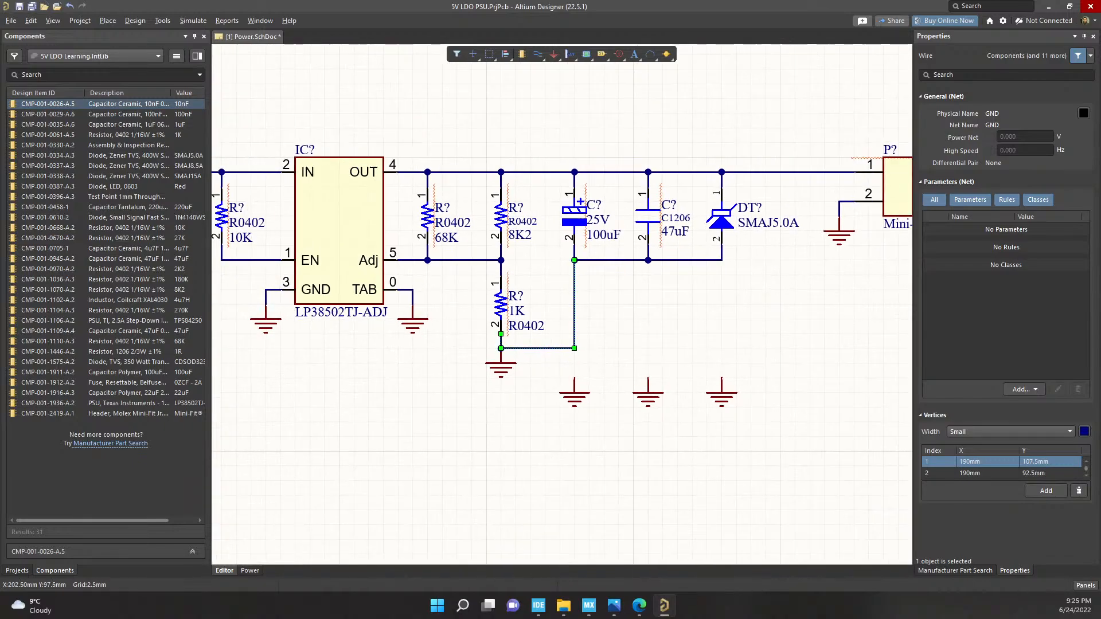
{"action": "scroll", "coordinate": [575, 493], "scroll_direction": "down", "scroll_amount": 1}
{"action": "left_click", "coordinate": [575, 493]}
{"action": "scroll", "coordinate": [660, 328], "scroll_direction": "down", "scroll_amount": 1, "text": "ctrl"}
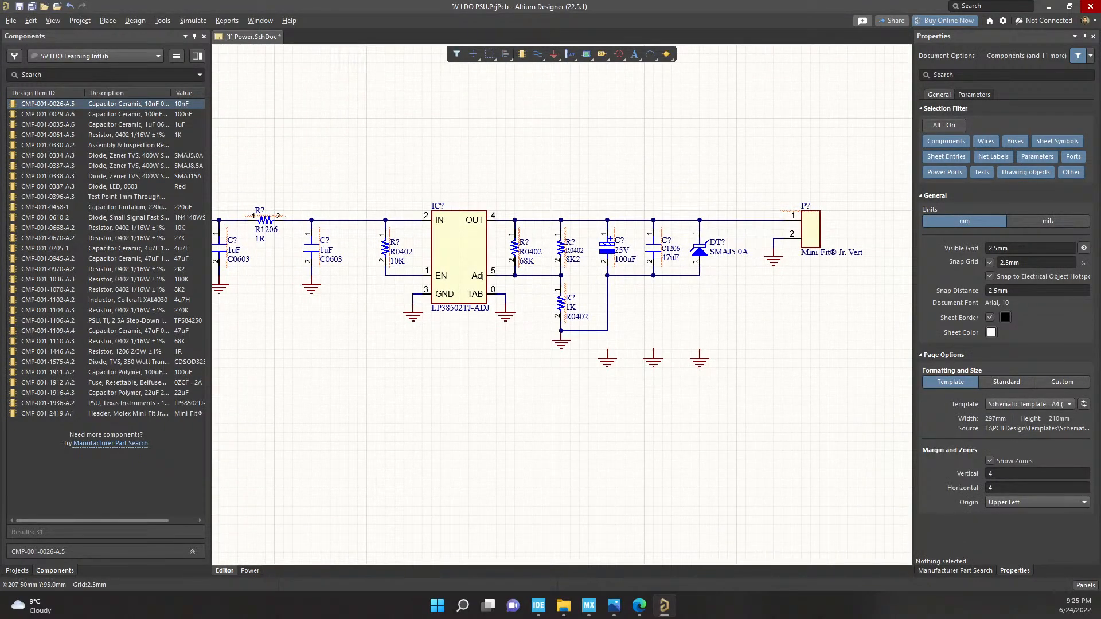
Undo the shared ground wires and return the three GND power ports to the capacitors' and diode's lower wire ends
{"action": "key", "text": "ctrl+z"}
{"action": "key", "text": "ctrl+z"}
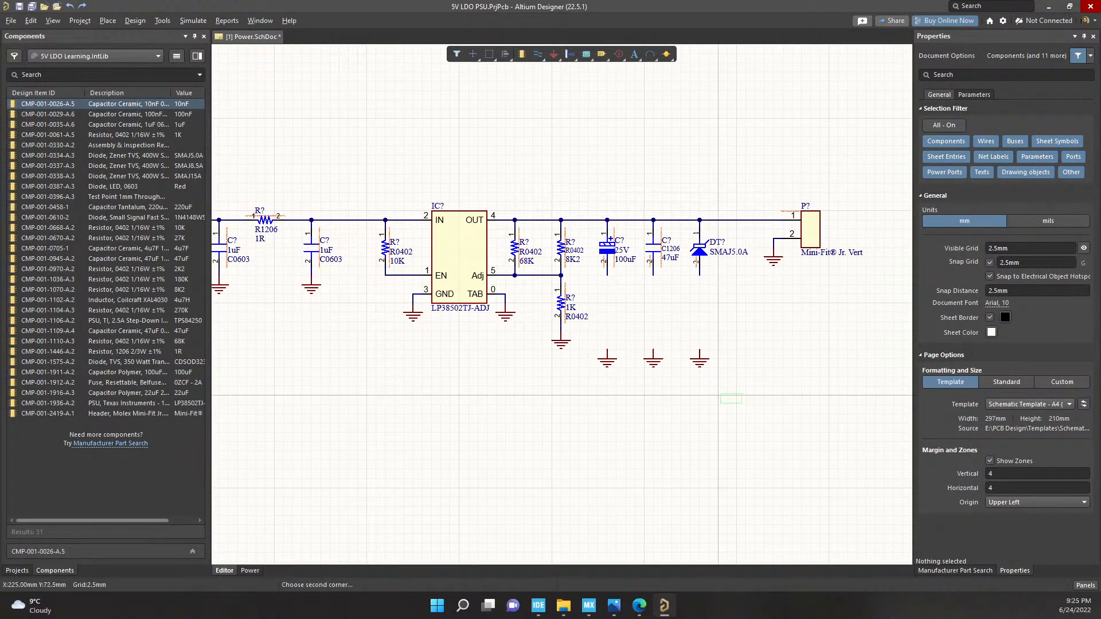
{"action": "left_click_drag", "start_coordinate": [737, 404], "coordinate": [606, 285]}
{"action": "left_click", "coordinate": [644, 331]}
{"action": "scroll", "coordinate": [642, 333], "scroll_direction": "down", "scroll_amount": 2, "text": "ctrl"}
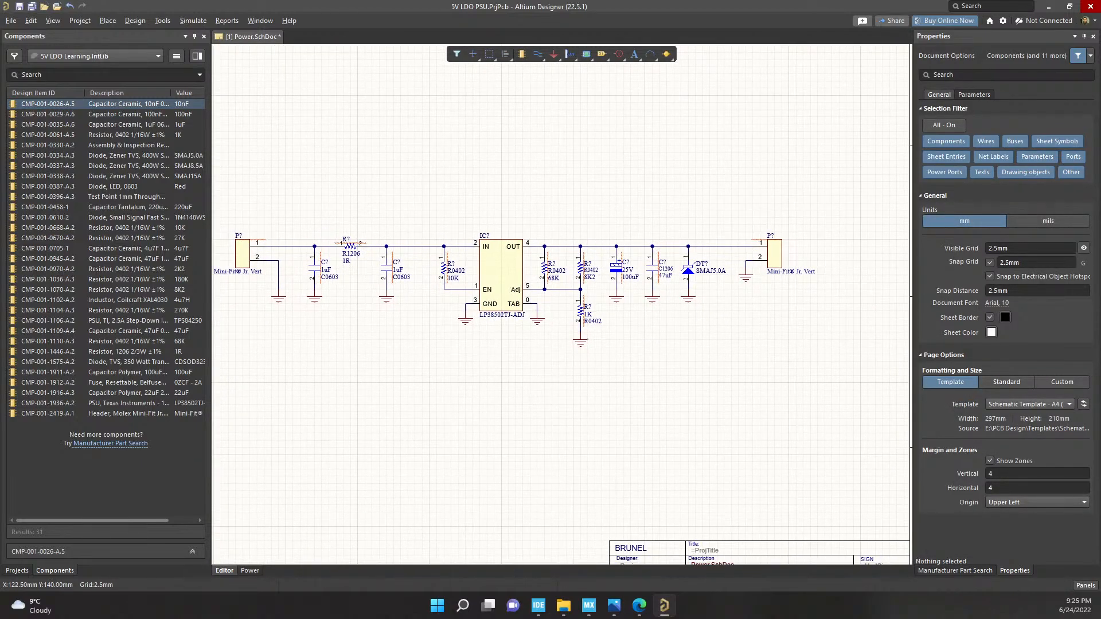
Save the power schematic
{"action": "key", "text": "ctrl+s"}
{"action": "right_click_drag", "start_coordinate": [645, 372], "coordinate": [671, 423]}
{"action": "right_click_drag", "start_coordinate": [708, 387], "coordinate": [718, 381]}
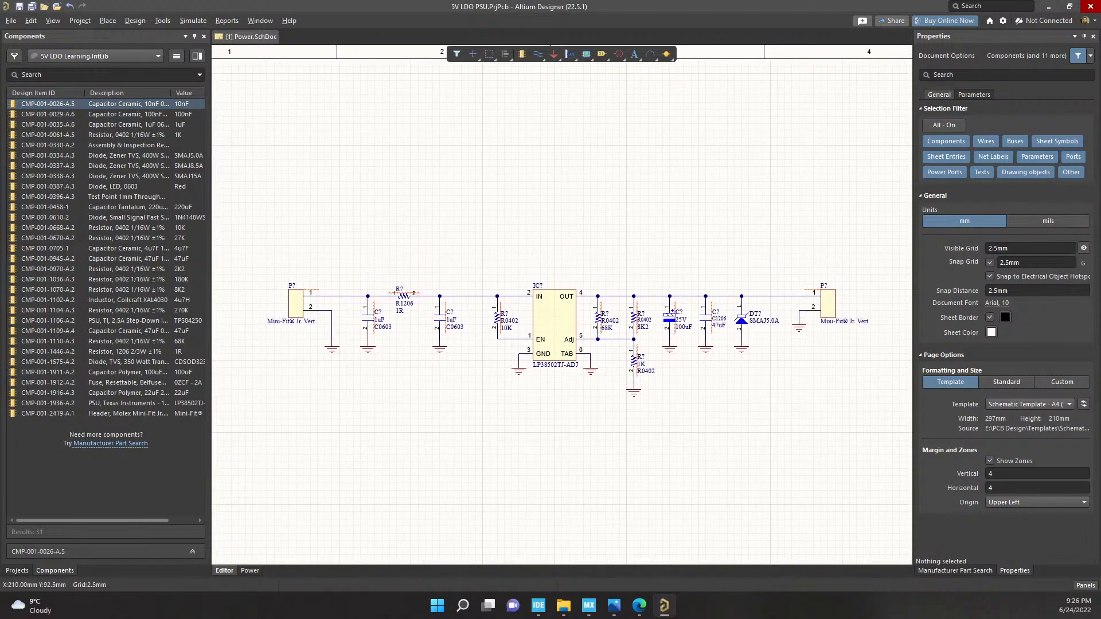
{"action": "scroll", "coordinate": [474, 439], "scroll_direction": "up", "scroll_amount": 1, "text": "ctrl"}
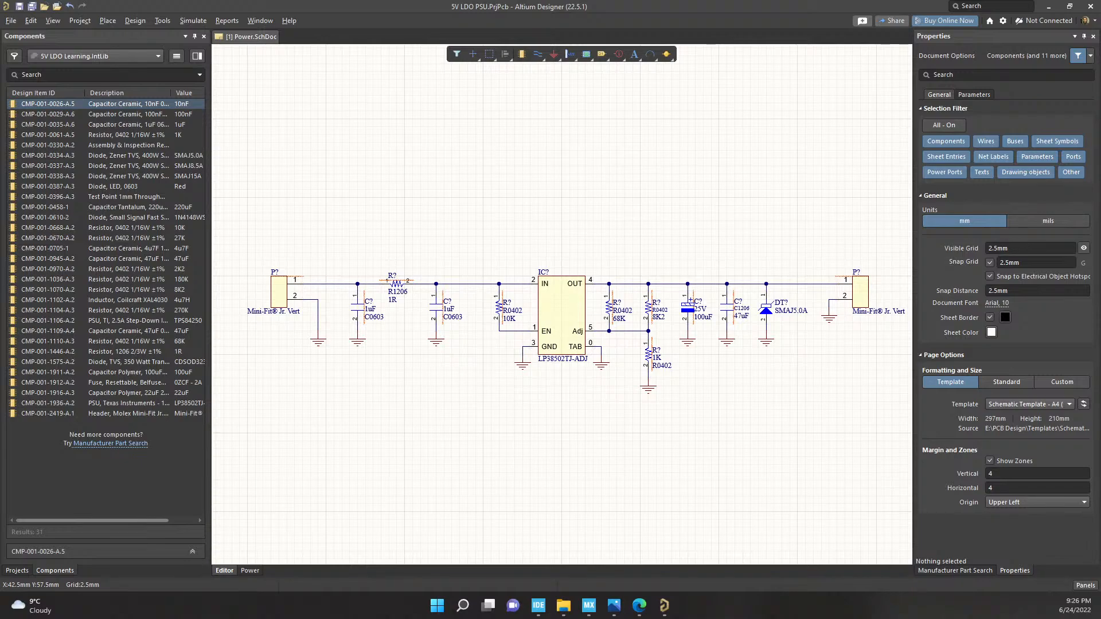
{"action": "right_click_drag", "start_coordinate": [672, 448], "coordinate": [667, 410]}
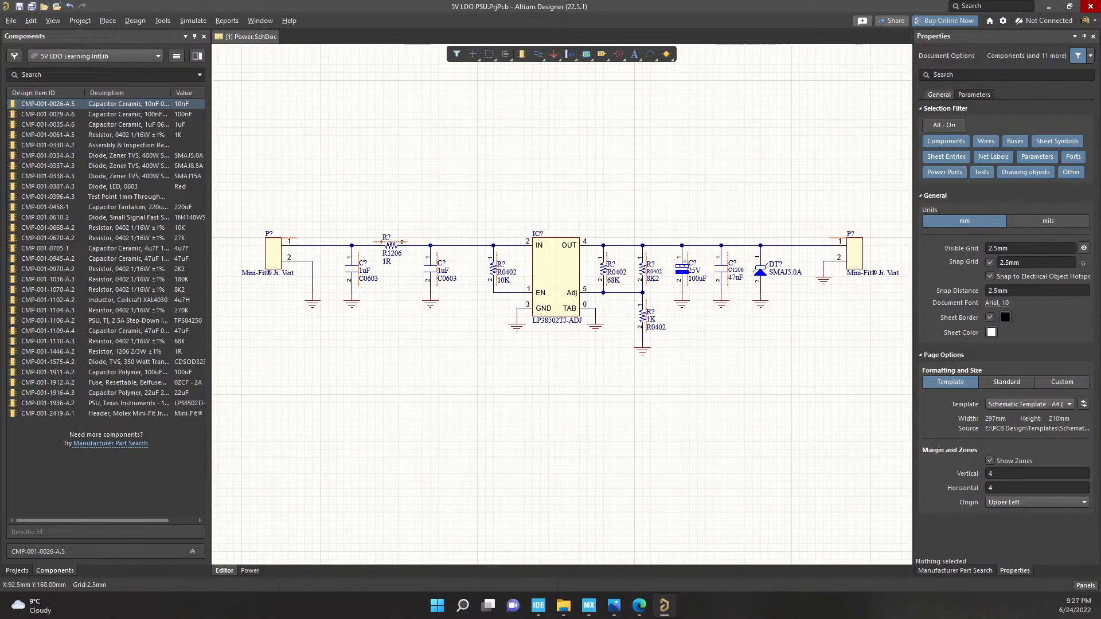
{"action": "scroll", "coordinate": [387, 244], "scroll_direction": "up", "scroll_amount": 5, "text": "ctrl"}
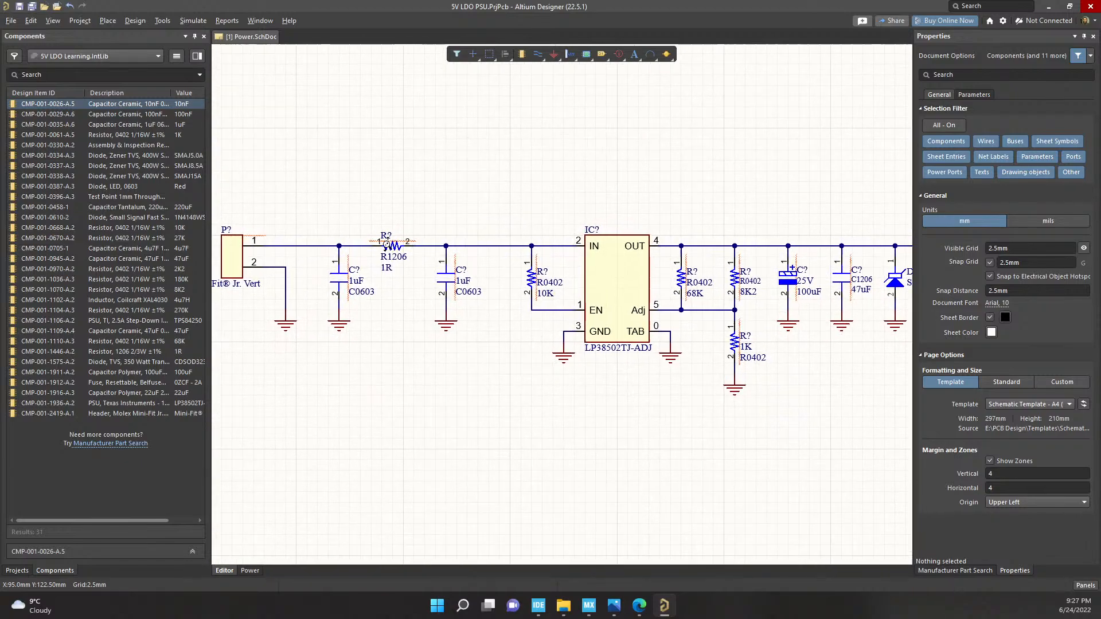
{"action": "scroll", "coordinate": [418, 226], "scroll_direction": "down", "scroll_amount": 5, "text": "ctrl"}
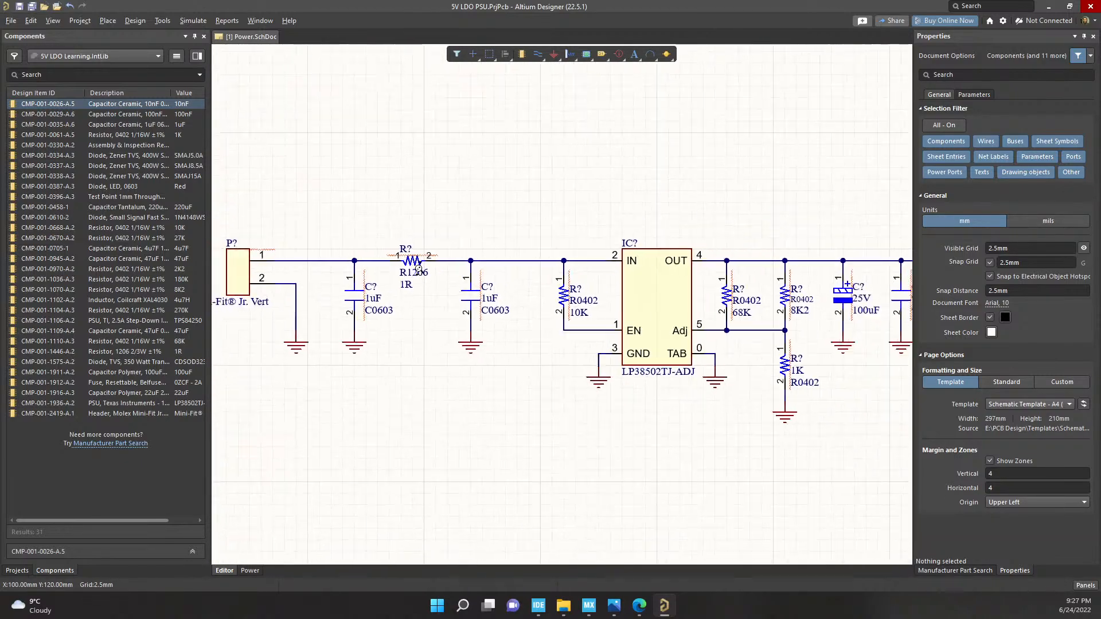
{"action": "scroll", "coordinate": [331, 249], "scroll_direction": "down", "scroll_amount": 2, "text": "ctrl"}
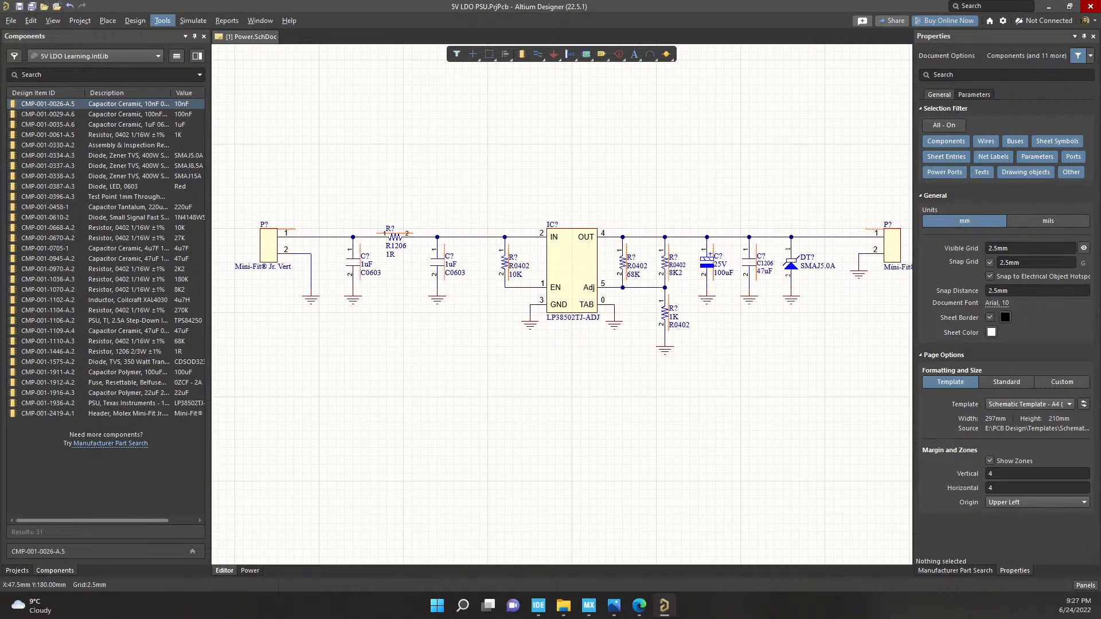
Annotate the schematic quietly, accept the designator changes, and check the new designators around R1 and C2
{"action": "left_click", "coordinate": [163, 20]}
{"action": "mouse_move", "coordinate": [188, 136]}
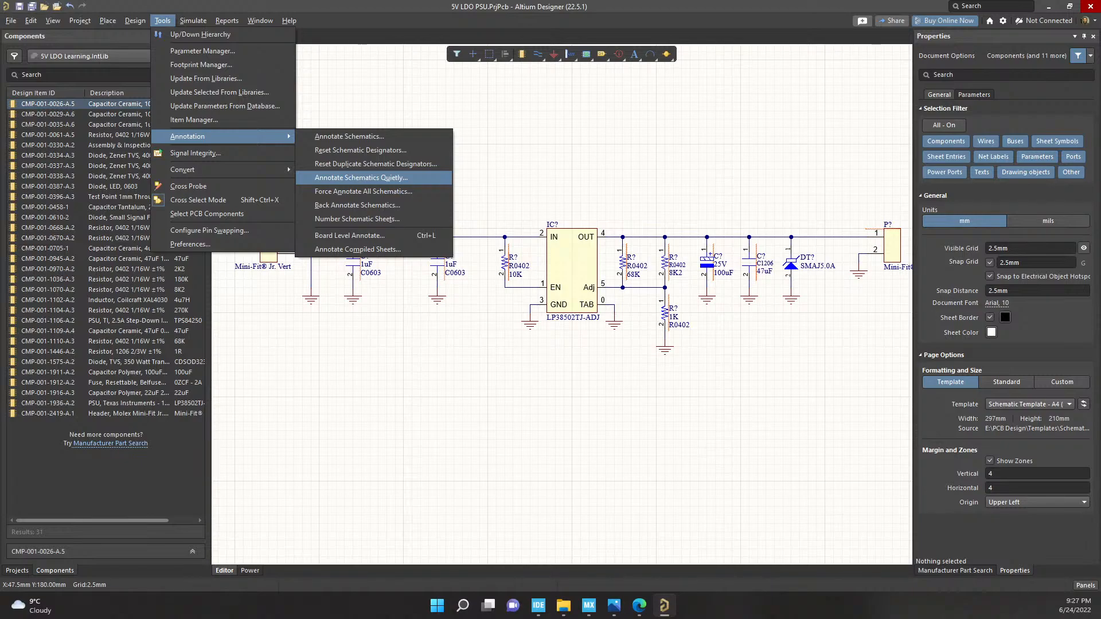
{"action": "key", "text": "Return"}
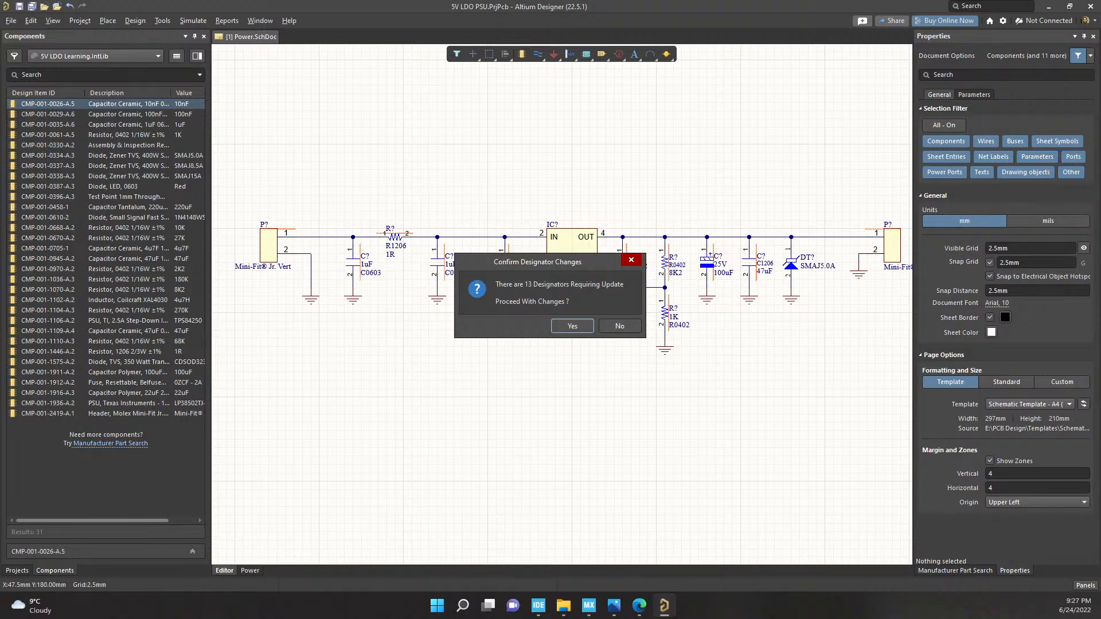
{"action": "left_click_drag", "start_coordinate": [536, 263], "coordinate": [518, 369]}
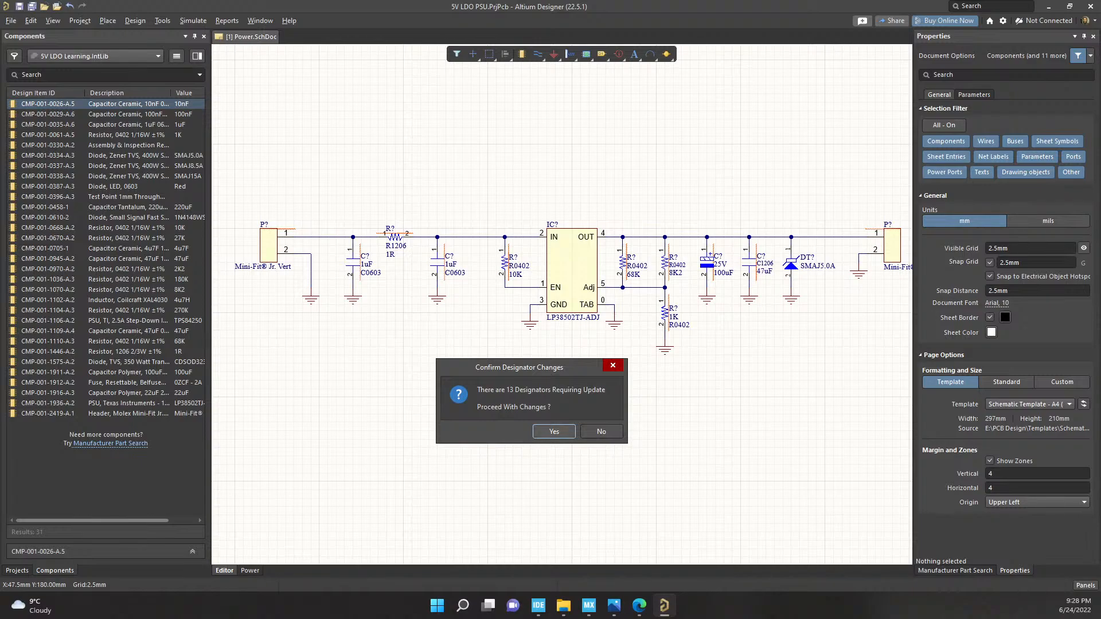
{"action": "key", "text": "Return"}
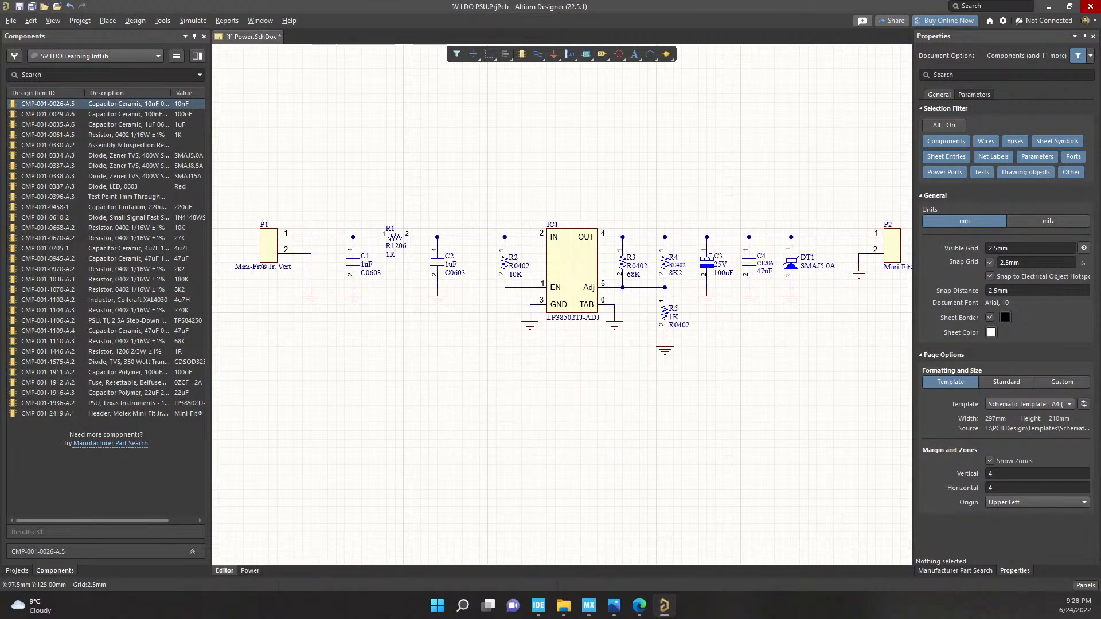
{"action": "scroll", "coordinate": [394, 228], "scroll_direction": "up", "scroll_amount": 2, "text": "ctrl"}
{"action": "scroll", "coordinate": [394, 228], "scroll_direction": "up", "scroll_amount": 4, "text": "ctrl"}
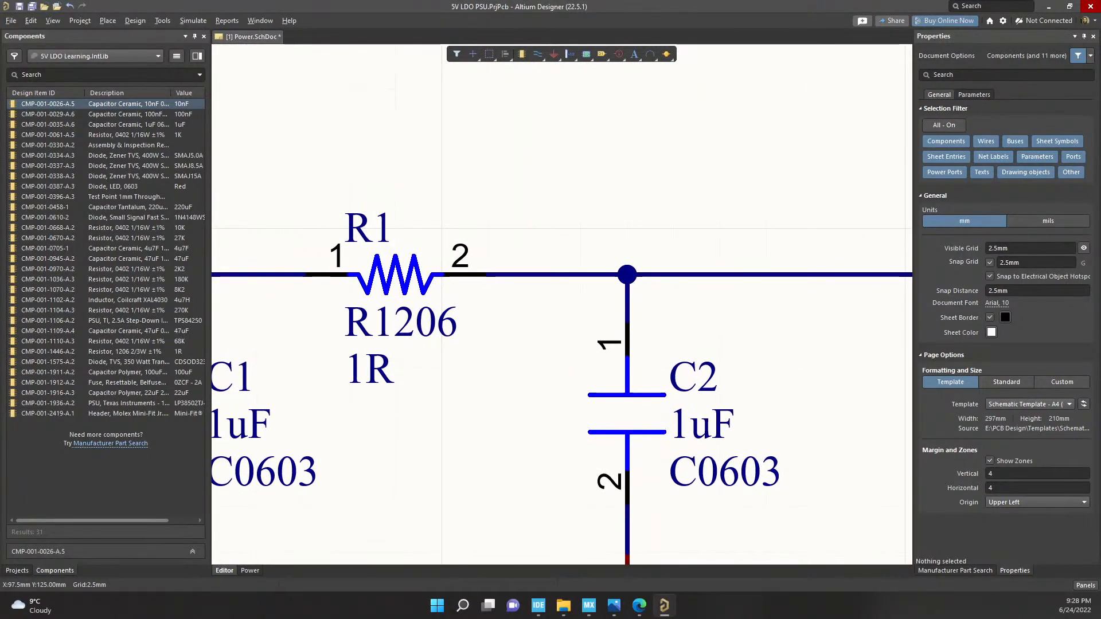
{"action": "mouse_move", "coordinate": [382, 246]}
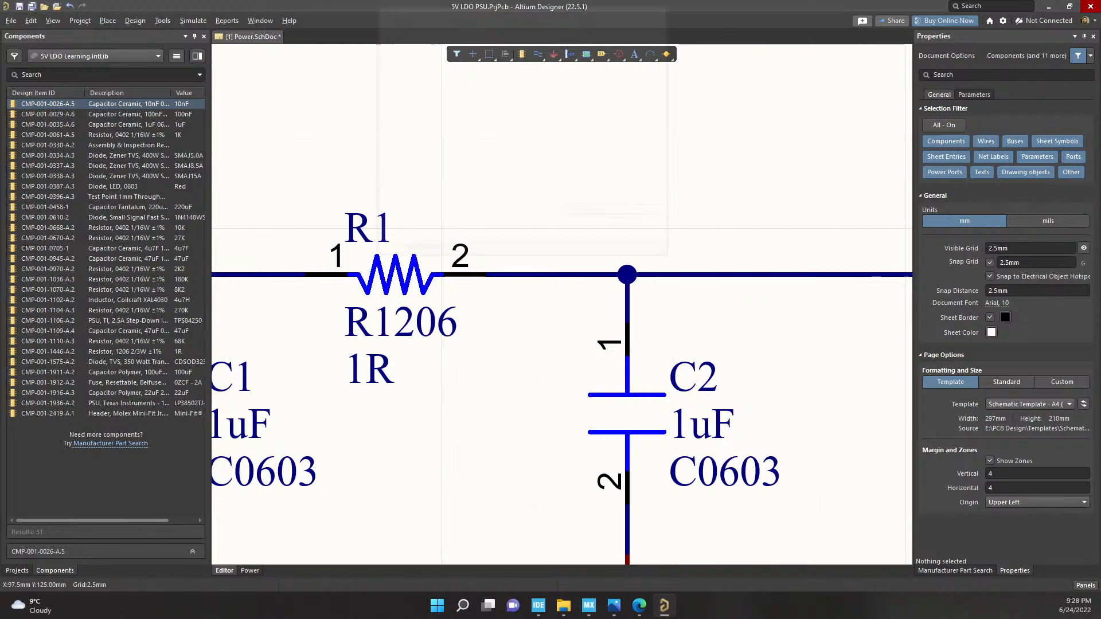
Examine the annotated schematic from connector P1 to P2 and view the properties of regulator IC1
{"action": "scroll", "coordinate": [382, 246], "scroll_direction": "down", "scroll_amount": 3, "text": "ctrl"}
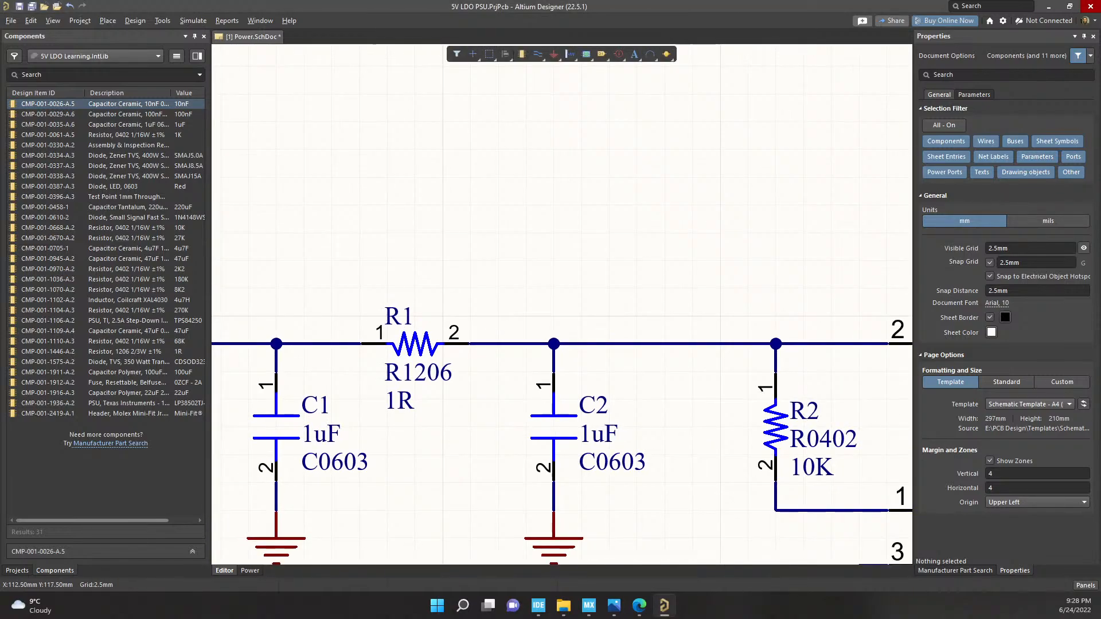
{"action": "right_click_drag", "start_coordinate": [637, 402], "coordinate": [594, 275]}
{"action": "middle_click_drag", "start_coordinate": [594, 275], "coordinate": [614, 327]}
{"action": "right_click_drag", "start_coordinate": [619, 332], "coordinate": [486, 323]}
{"action": "middle_click_drag", "start_coordinate": [487, 323], "coordinate": [494, 343]}
{"action": "mouse_move", "coordinate": [494, 343]}
{"action": "right_mouse_down"}
{"action": "mouse_move", "coordinate": [485, 326]}
{"action": "mouse_move", "coordinate": [484, 338]}
{"action": "right_mouse_up"}
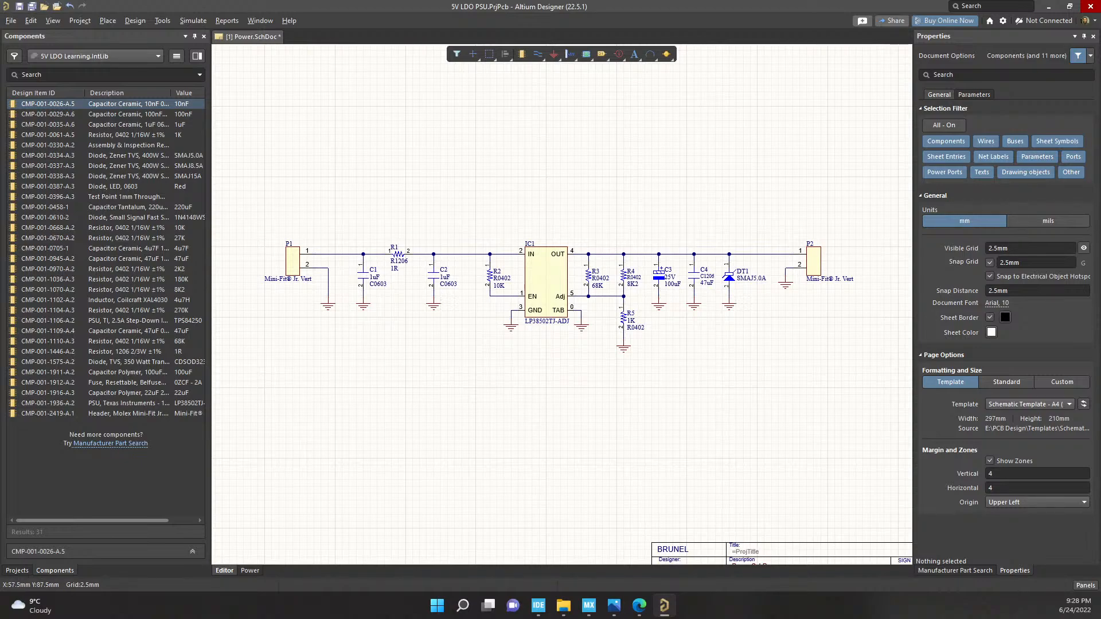
{"action": "right_click_drag", "start_coordinate": [286, 350], "coordinate": [295, 330]}
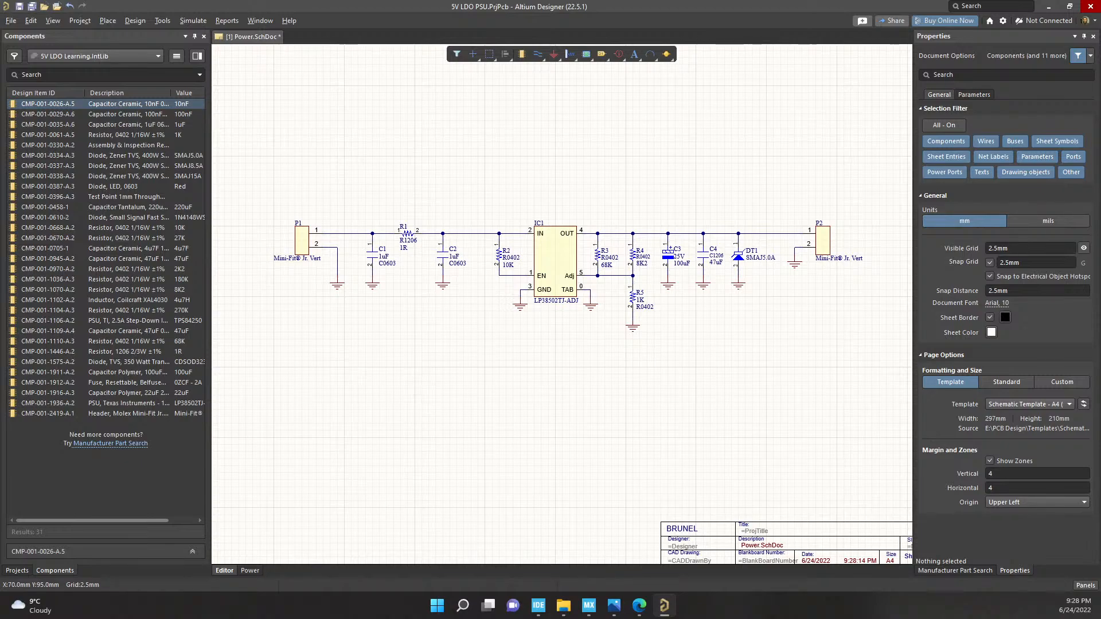
{"action": "scroll", "coordinate": [569, 191], "scroll_direction": "down", "scroll_amount": 1, "text": "ctrl"}
{"action": "right_click_drag", "start_coordinate": [569, 191], "coordinate": [584, 244]}
{"action": "scroll", "coordinate": [596, 250], "scroll_direction": "down", "scroll_amount": 1, "text": "ctrl"}
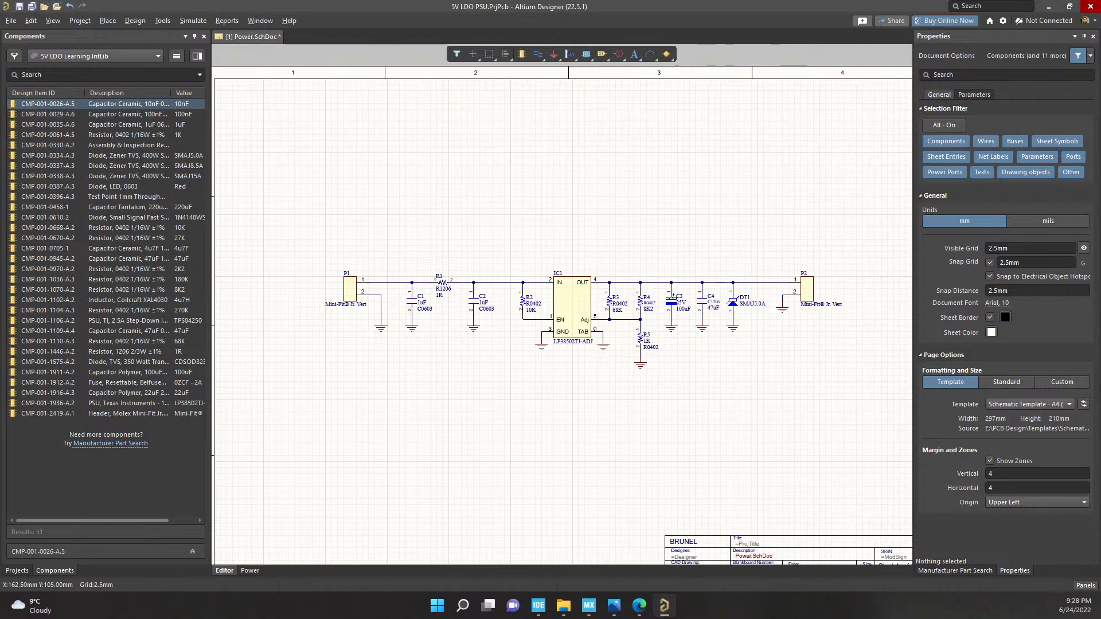
{"action": "mouse_move", "coordinate": [609, 319]}
{"action": "left_click", "coordinate": [567, 308]}
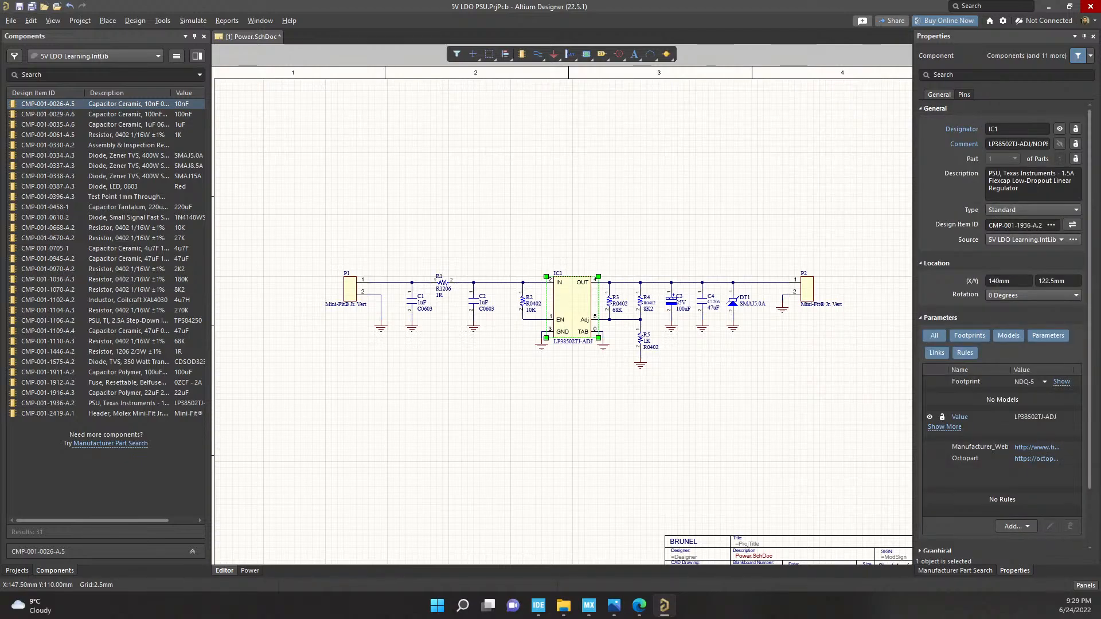
{"action": "left_click", "coordinate": [517, 363]}
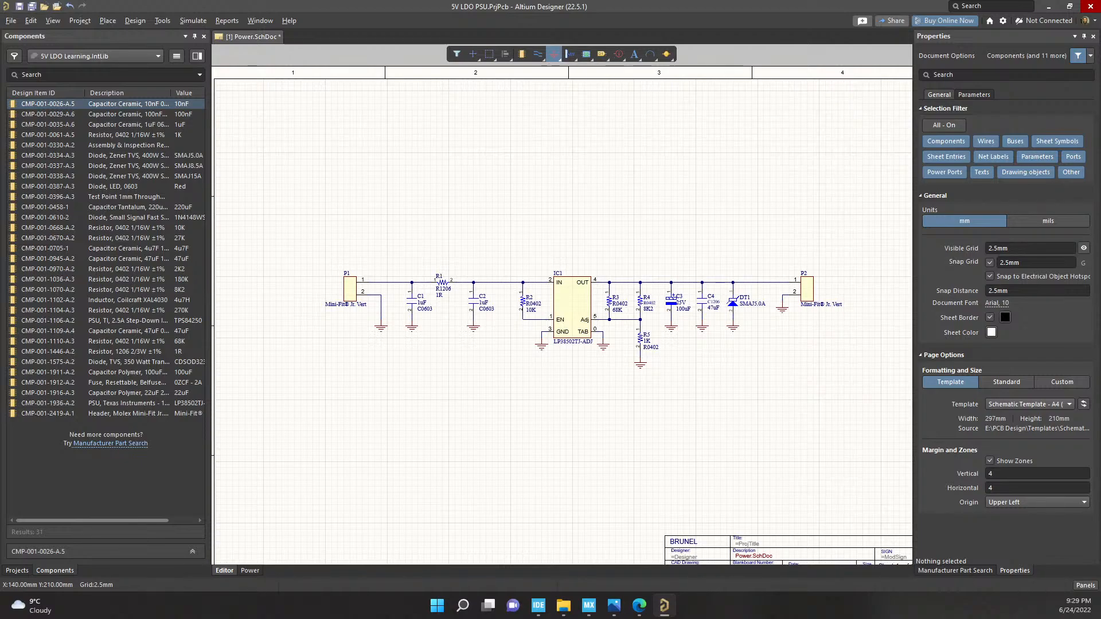
Place a circle-style power port named +5V0, with its name shown, just above the output wire between DT1 and P2
{"action": "left_click", "coordinate": [553, 54]}
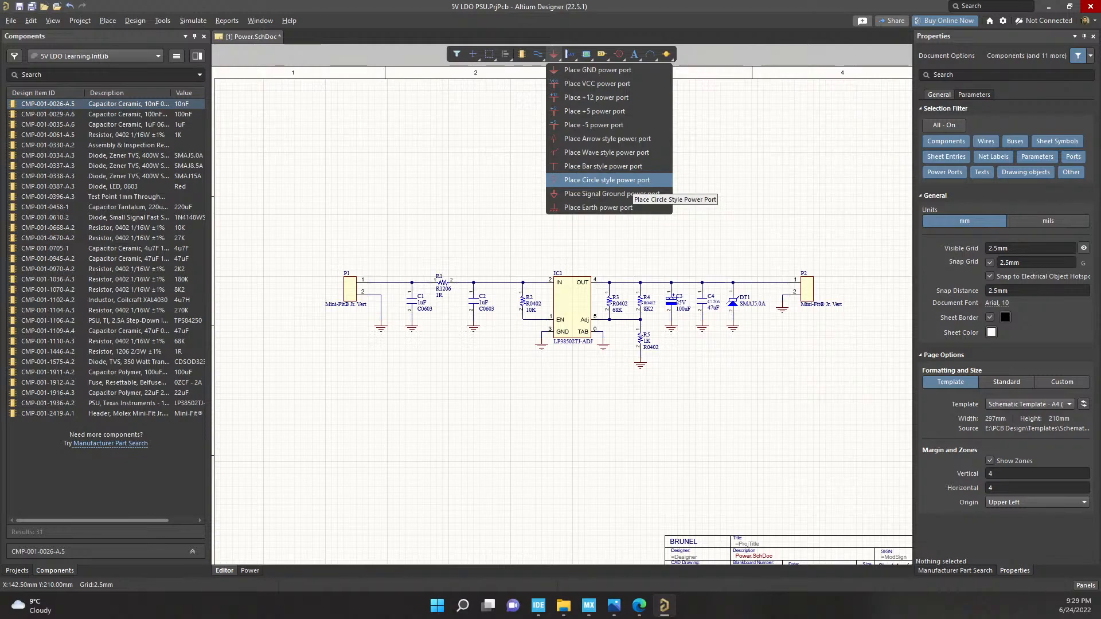
{"action": "left_click", "coordinate": [631, 181]}
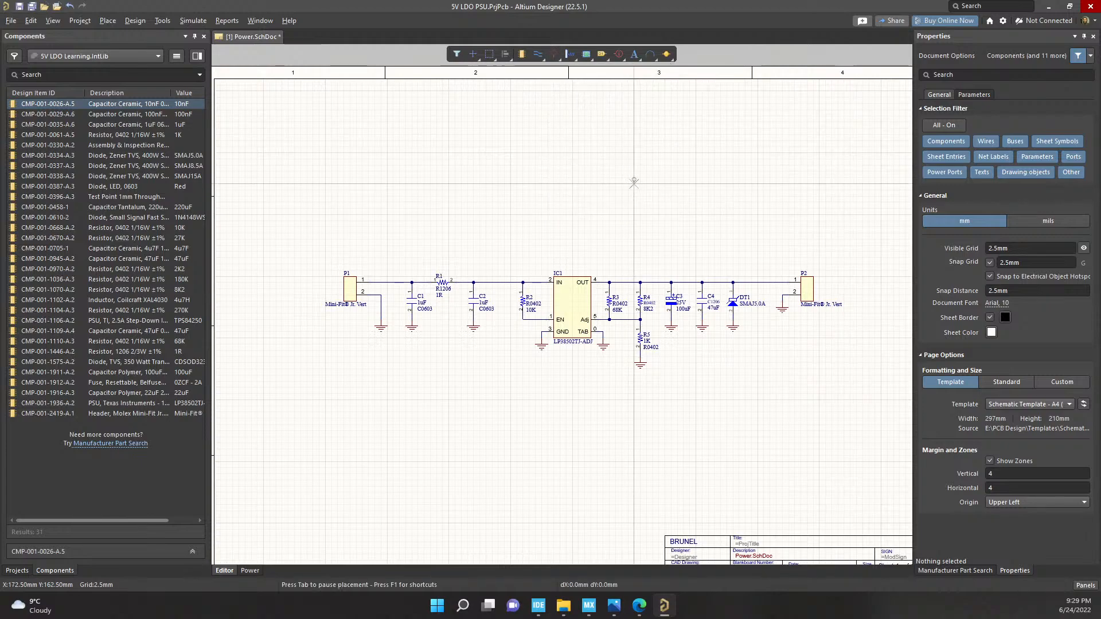
{"action": "scroll", "coordinate": [773, 275], "scroll_direction": "up", "scroll_amount": 6, "text": "ctrl"}
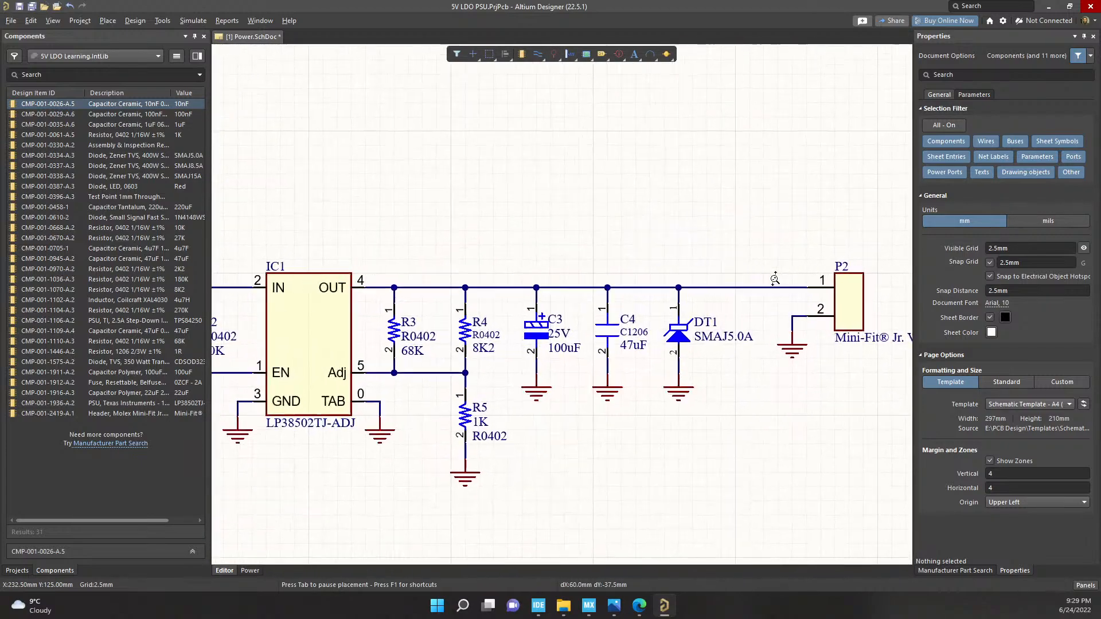
{"action": "key", "text": "Page_Up"}
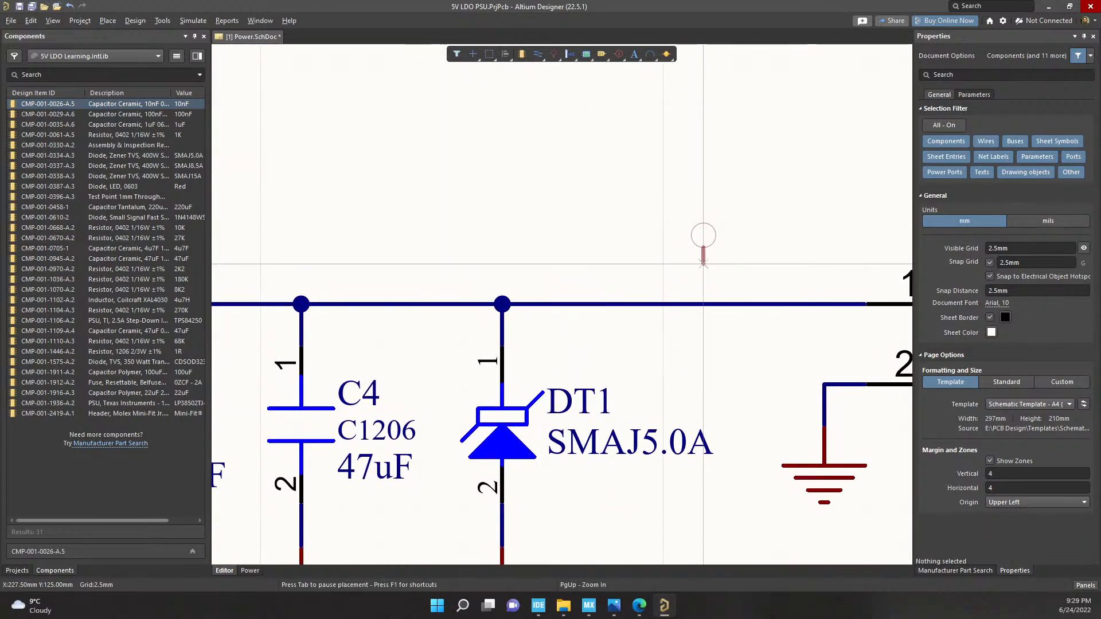
{"action": "key", "text": "End"}
{"action": "key", "text": "Tab"}
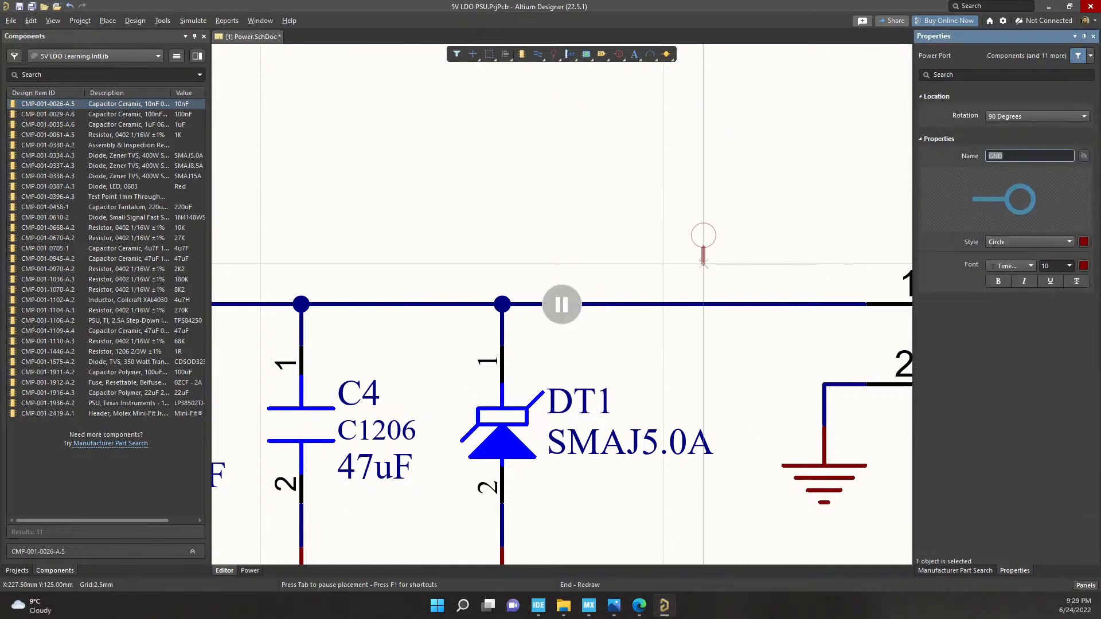
{"action": "key", "text": "Home"}
{"action": "key", "text": "Left"}
{"action": "key", "text": "Right"}
{"action": "key", "text": "Up"}
{"action": "key", "text": "Down"}
{"action": "type", "text": "+5V0"}
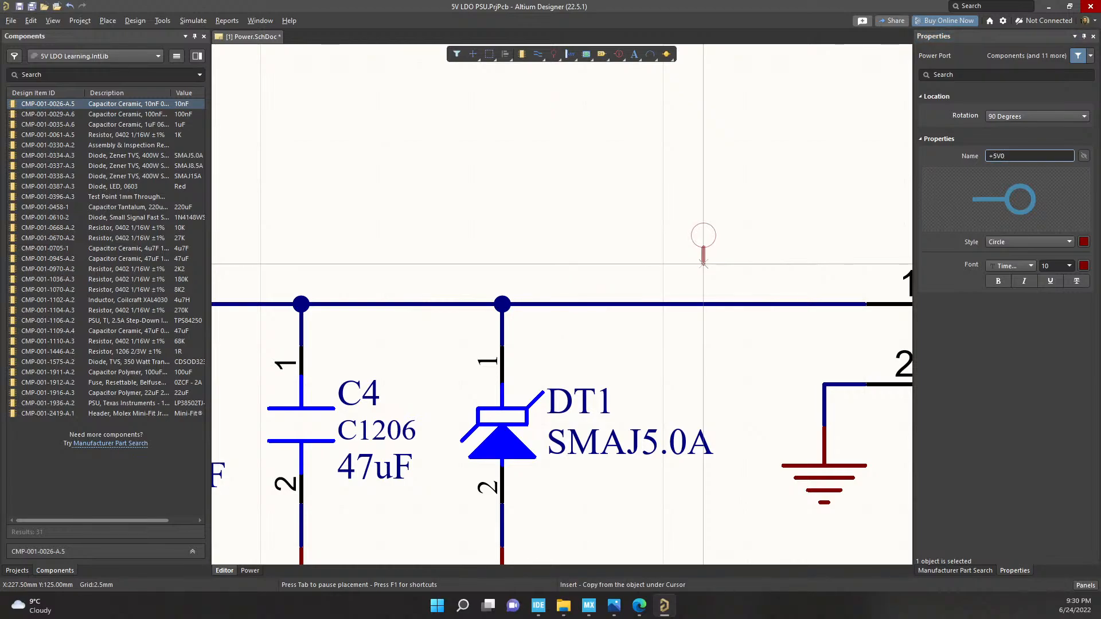
{"action": "key", "text": "Tab"}
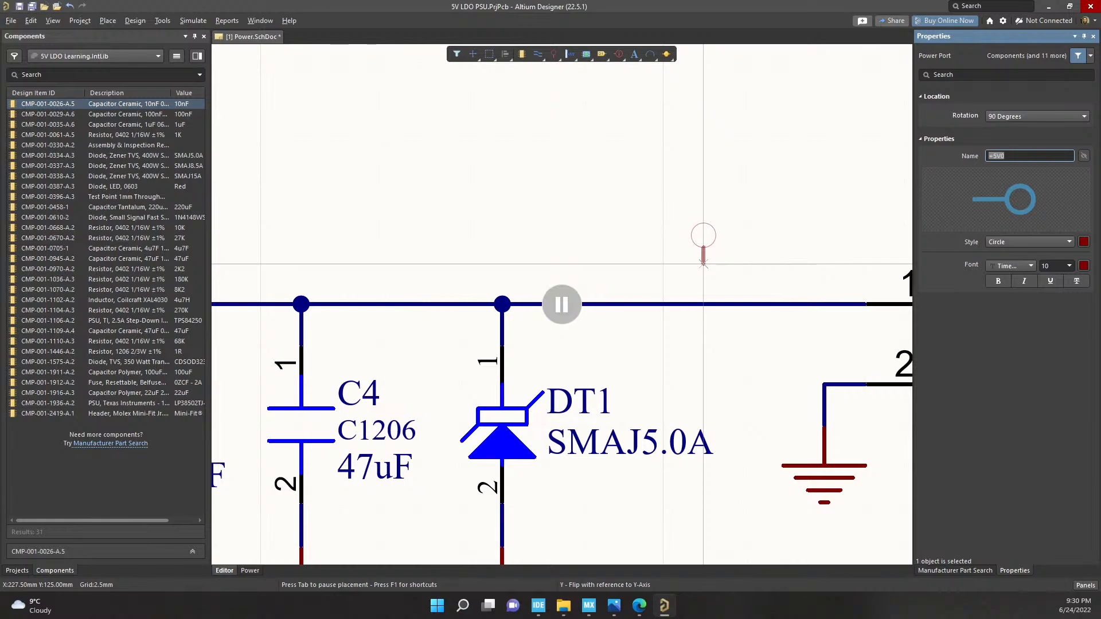
{"action": "left_click", "coordinate": [1084, 156]}
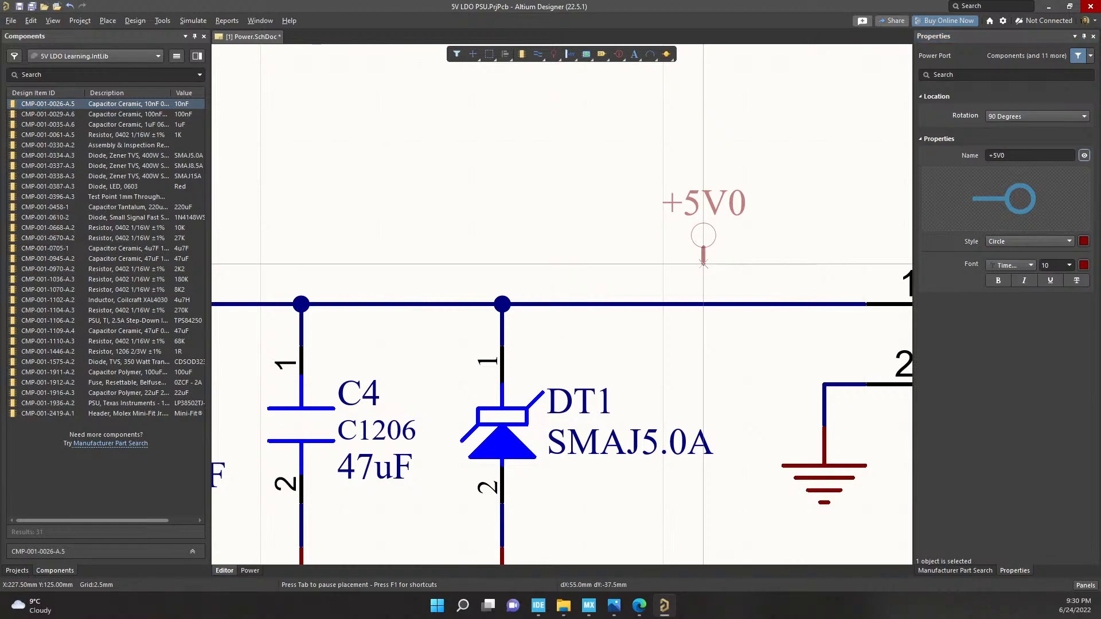
{"action": "left_click", "coordinate": [704, 264]}
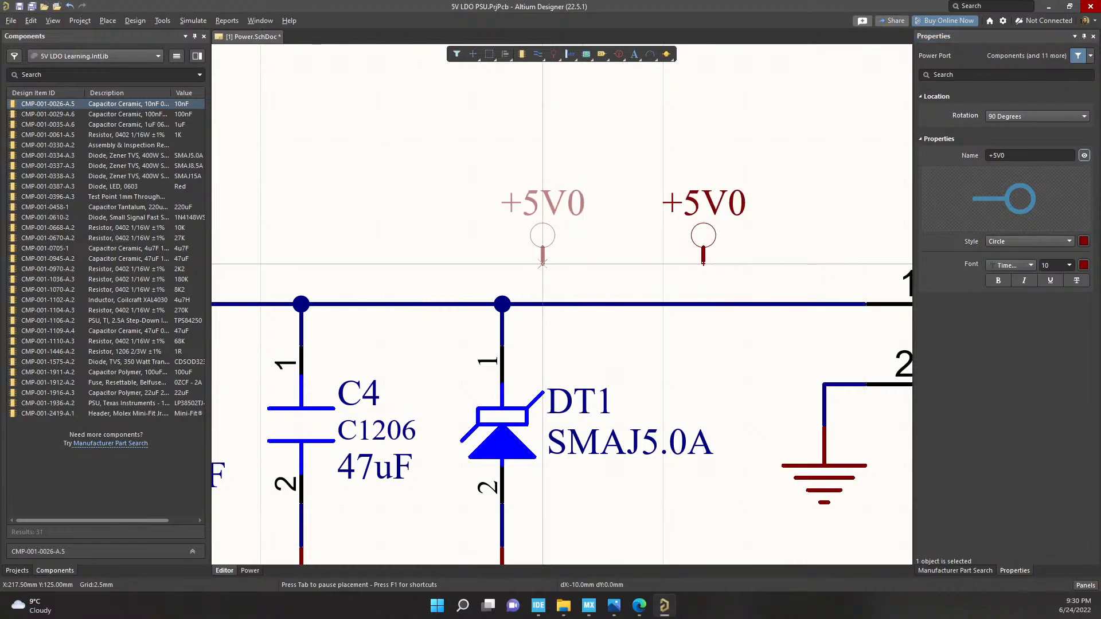
Place another circle-style power port named +12V0 just above the input wire between P1 and C1
{"action": "scroll", "coordinate": [583, 229], "scroll_direction": "down", "scroll_amount": 4}
{"action": "scroll", "coordinate": [622, 248], "scroll_direction": "down", "scroll_amount": 2, "text": "ctrl"}
{"action": "scroll", "coordinate": [621, 248], "scroll_direction": "down", "scroll_amount": 5, "text": "ctrl"}
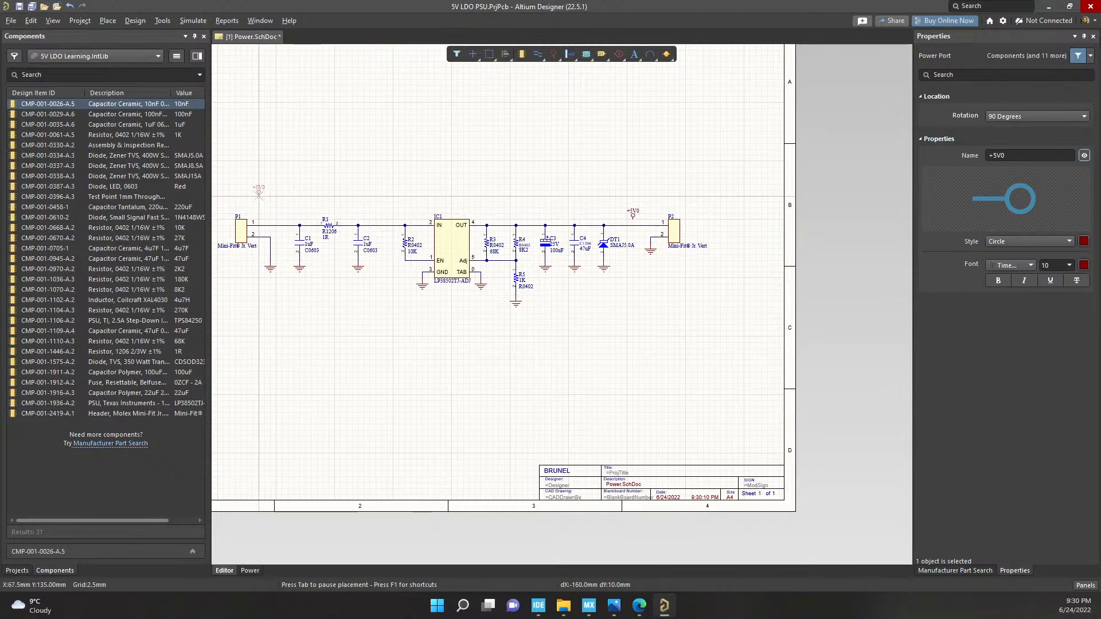
{"action": "scroll", "coordinate": [251, 211], "scroll_direction": "up", "scroll_amount": 4, "text": "ctrl"}
{"action": "scroll", "coordinate": [251, 211], "scroll_direction": "up", "scroll_amount": 1, "text": "ctrl"}
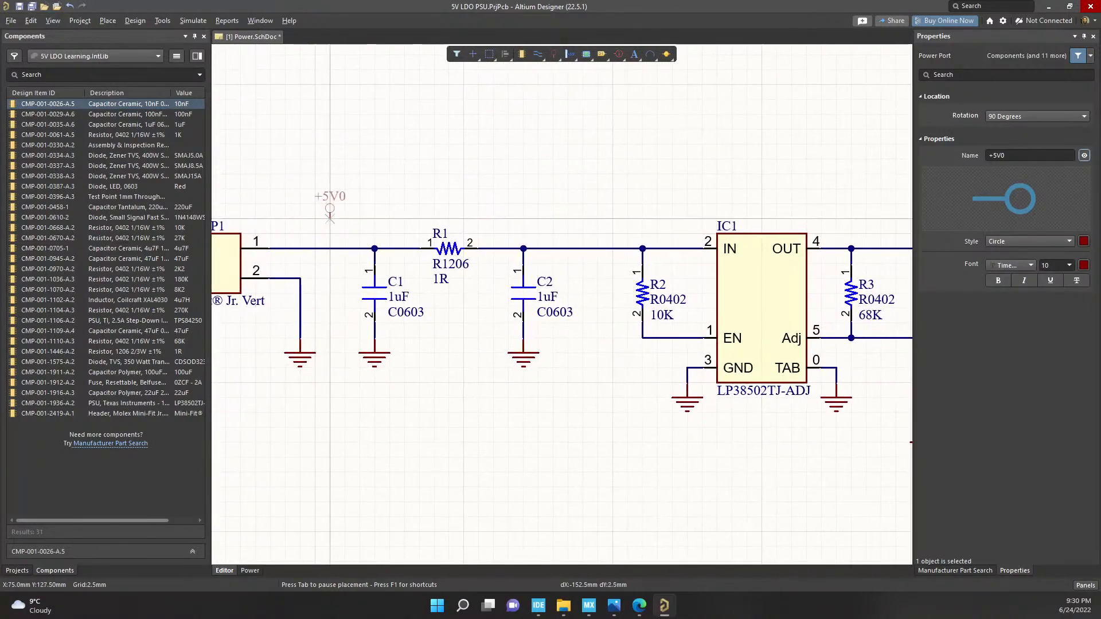
{"action": "scroll", "coordinate": [331, 229], "scroll_direction": "down", "scroll_amount": 2, "text": "ctrl"}
{"action": "scroll", "coordinate": [331, 229], "scroll_direction": "down", "scroll_amount": 1, "text": "ctrl"}
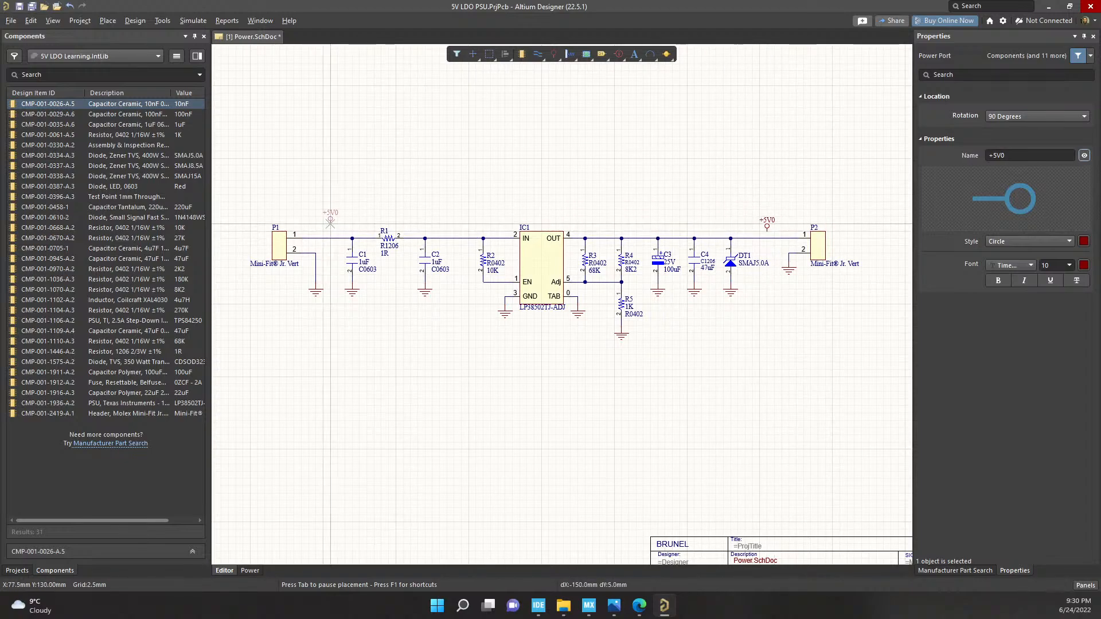
{"action": "scroll", "coordinate": [324, 225], "scroll_direction": "up", "scroll_amount": 2, "text": "ctrl"}
{"action": "scroll", "coordinate": [324, 225], "scroll_direction": "up", "scroll_amount": 1, "text": "ctrl"}
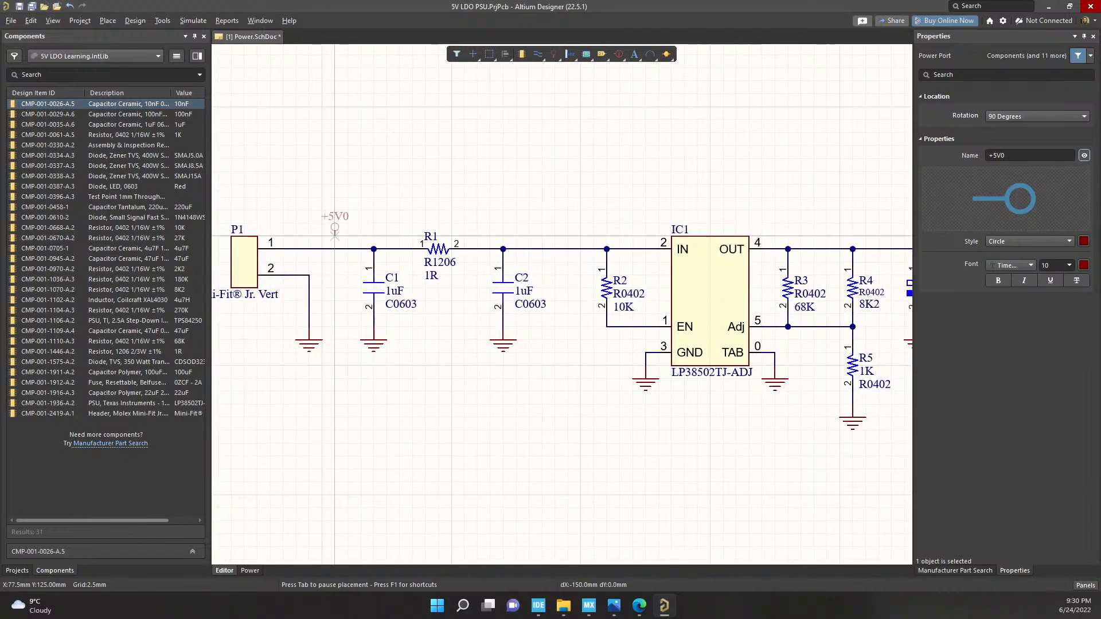
{"action": "key", "text": "Tab"}
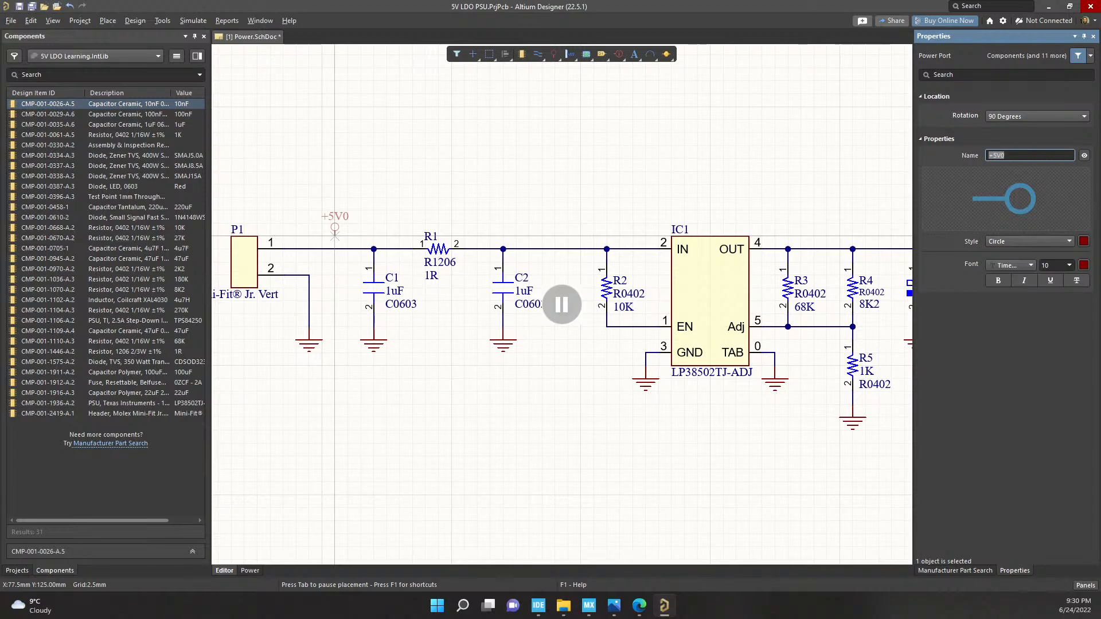
{"action": "type", "text": "+12V0"}
{"action": "key", "text": "Return"}
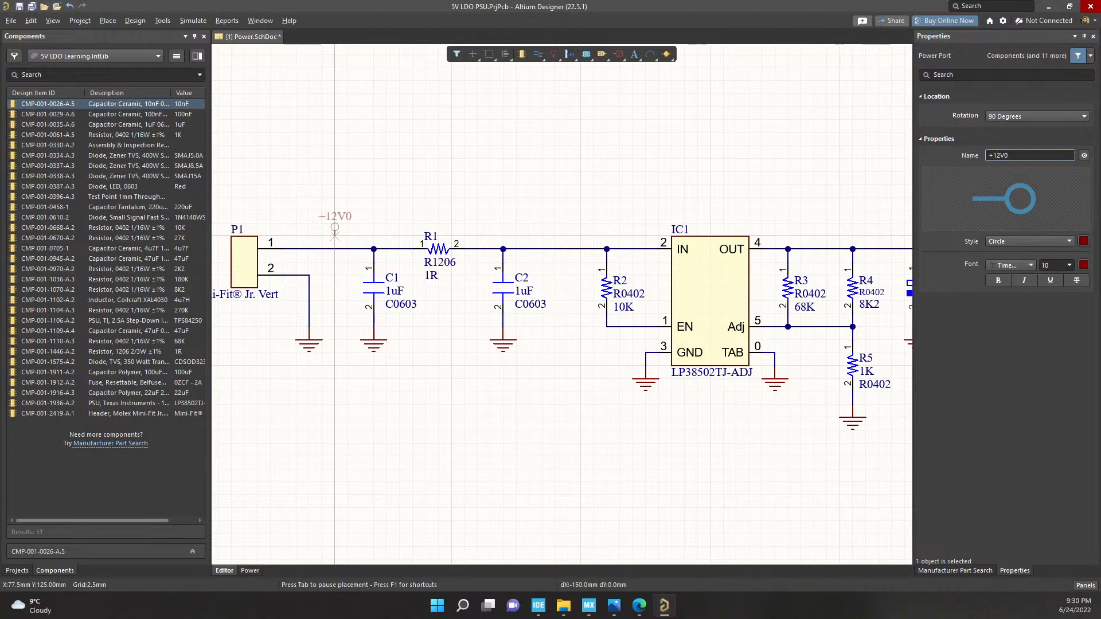
{"action": "left_click", "coordinate": [335, 236]}
{"action": "key", "text": "Escape"}
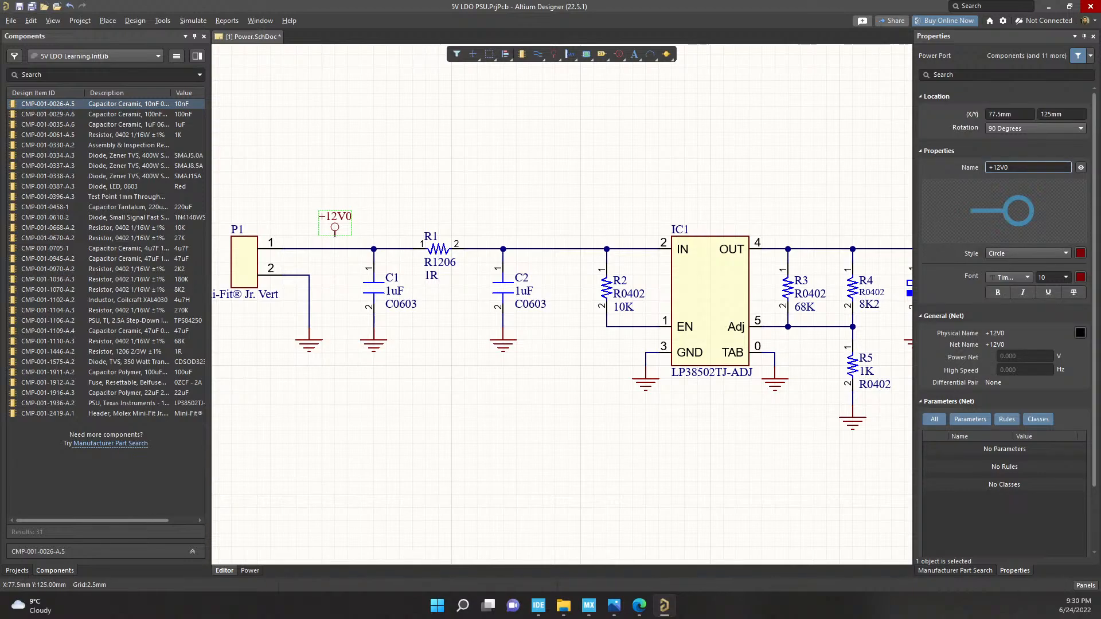
{"action": "left_click", "coordinate": [374, 236]}
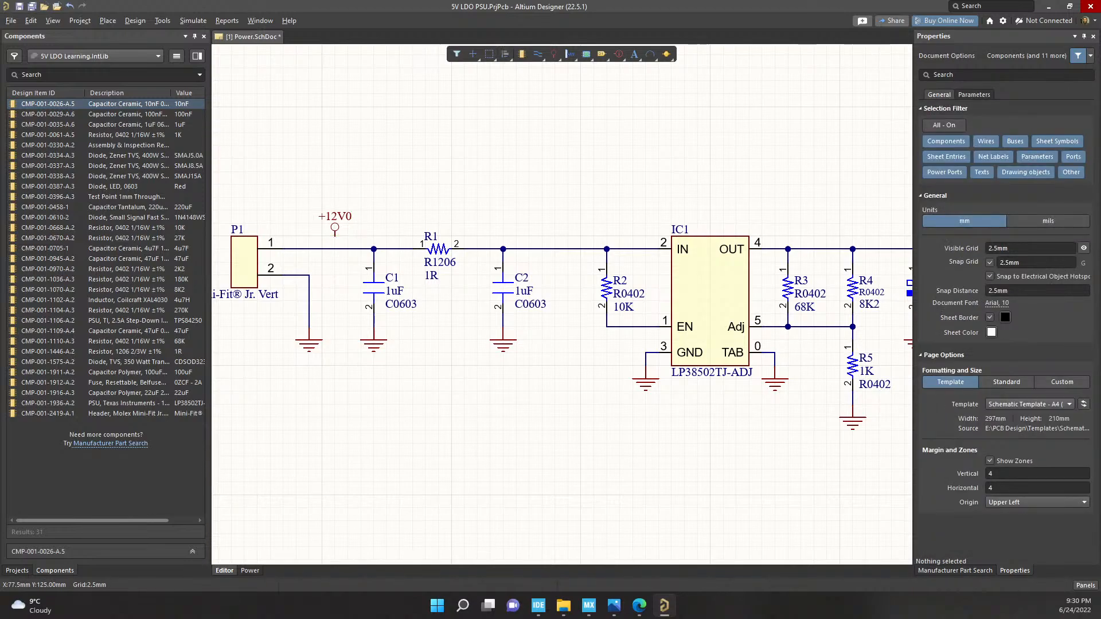
Rename the power port above the input wire as +7V0
{"action": "left_click", "coordinate": [335, 224]}
{"action": "left_click", "coordinate": [1009, 167]}
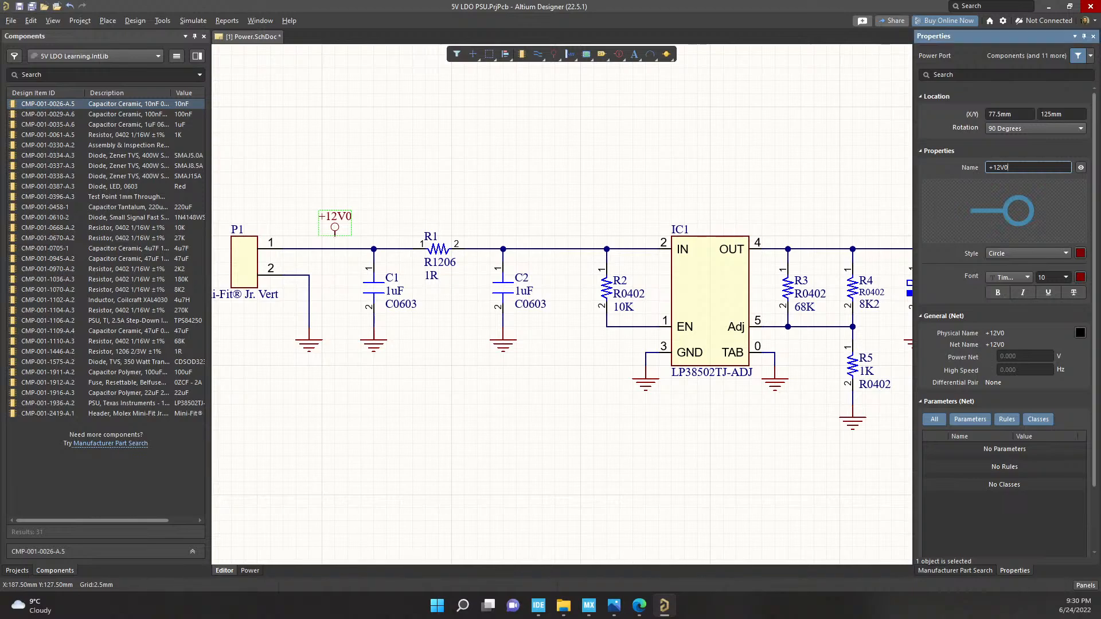
{"action": "left_click_drag", "start_coordinate": [1009, 167], "coordinate": [997, 167]}
{"action": "type", "text": "+7V0"}
{"action": "key", "text": "Return"}
{"action": "left_click", "coordinate": [516, 185]}
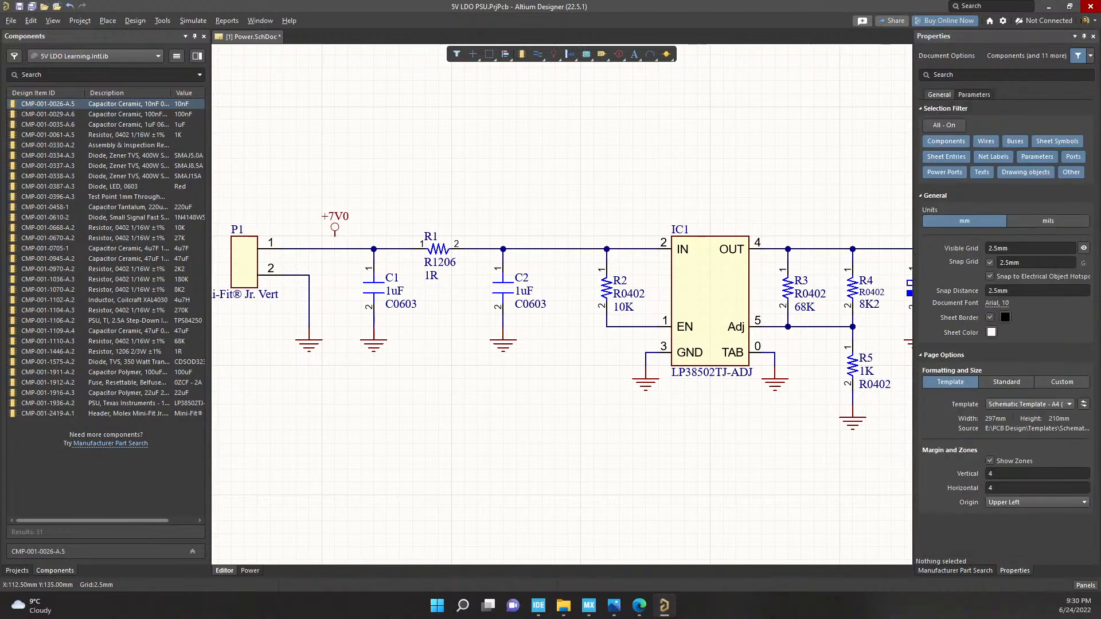
{"action": "left_click", "coordinate": [538, 53]}
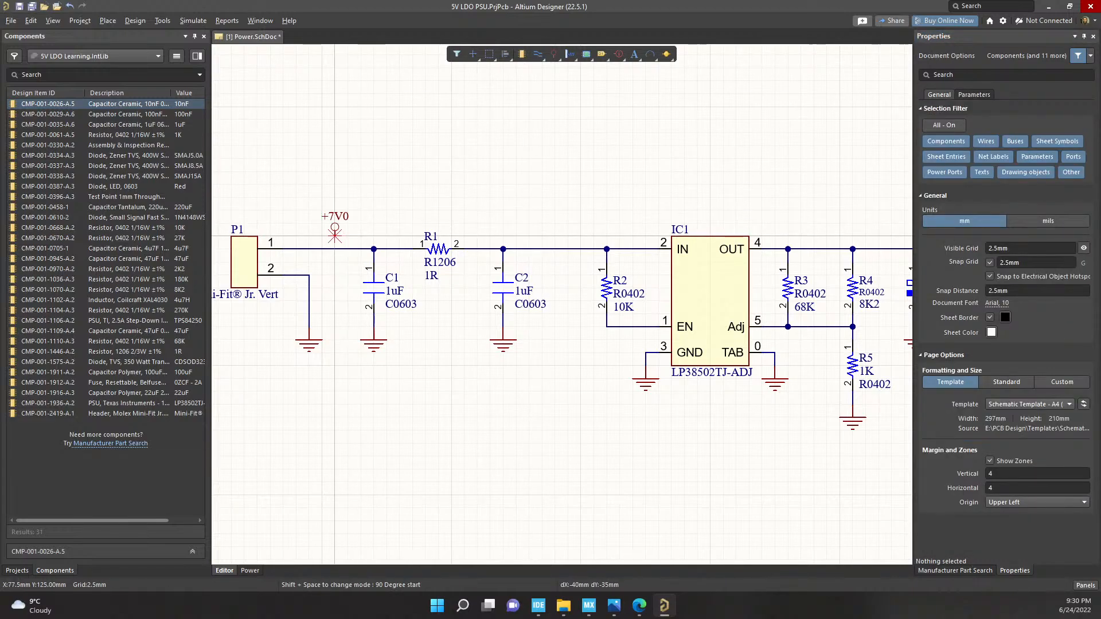
{"action": "left_click", "coordinate": [334, 235]}
{"action": "right_click", "coordinate": [335, 223]}
{"action": "right_click", "coordinate": [334, 223]}
{"action": "right_click", "coordinate": [382, 192]}
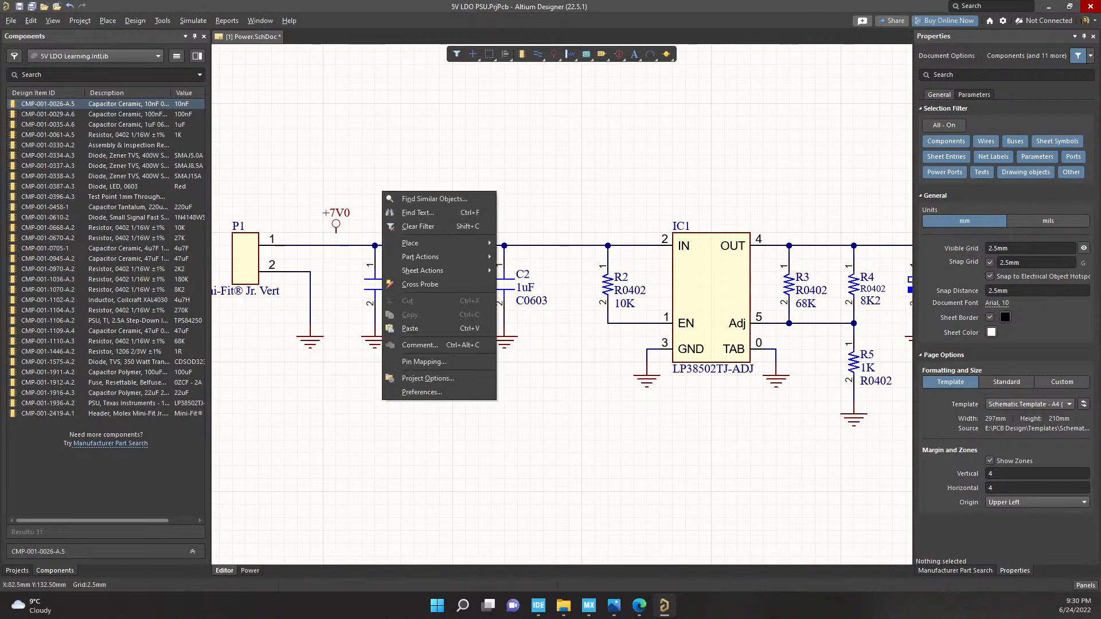
{"action": "key", "text": "Escape"}
Move the +7V0 port onto the input wire and the +5V0 port onto the output wire, and save the schematic
{"action": "left_click_drag", "start_coordinate": [336, 224], "coordinate": [336, 246]}
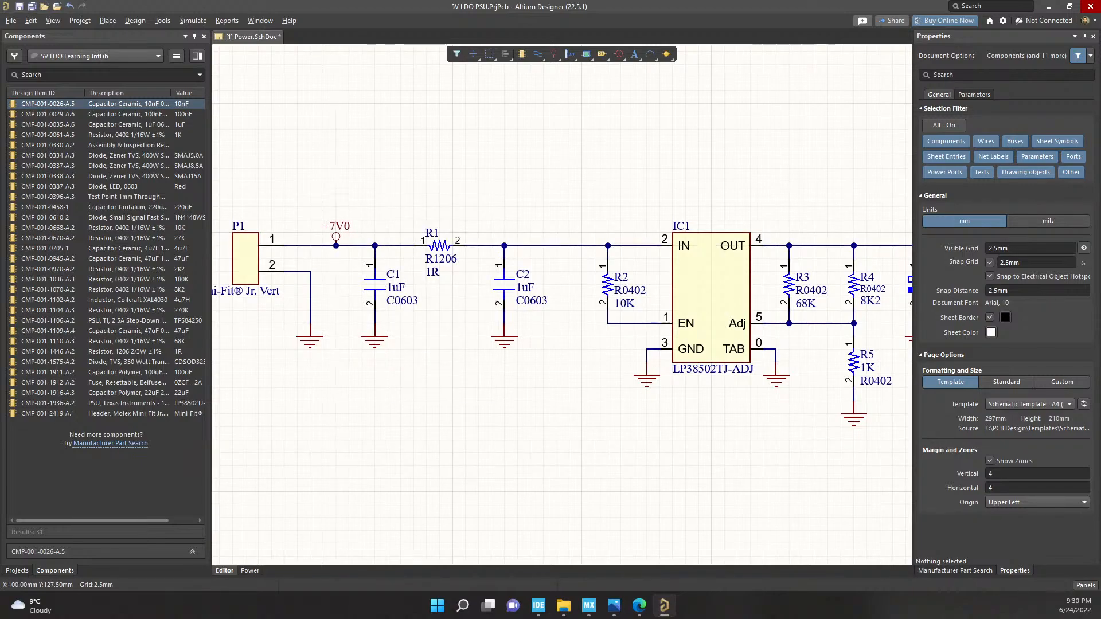
{"action": "middle_click_drag", "start_coordinate": [566, 200], "coordinate": [567, 204]}
{"action": "right_click_drag", "start_coordinate": [567, 205], "coordinate": [279, 215]}
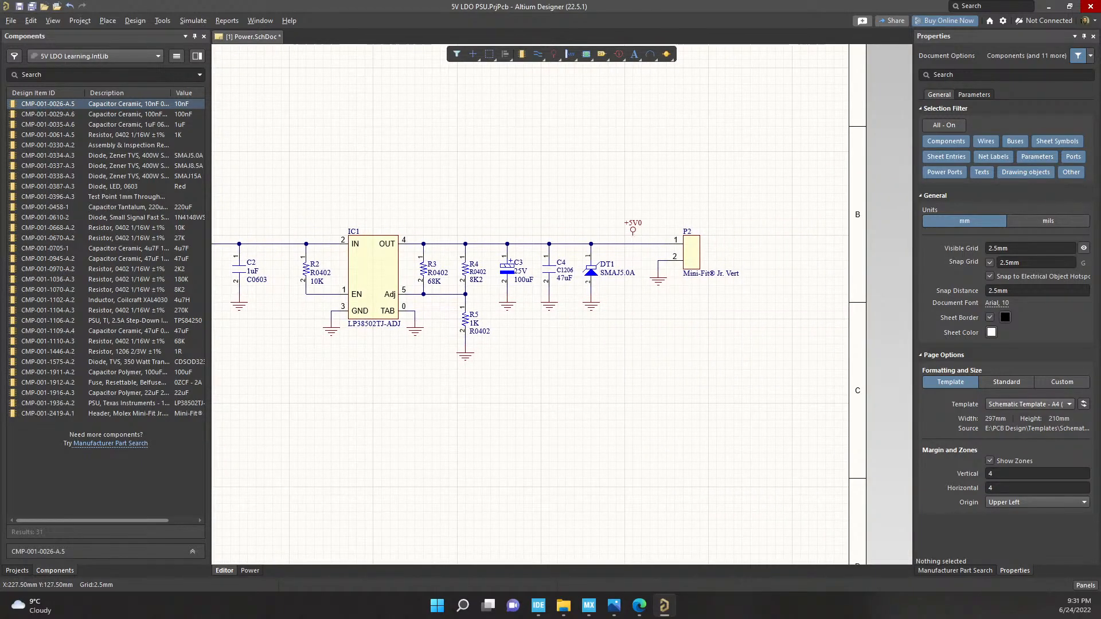
{"action": "left_click_drag", "start_coordinate": [632, 231], "coordinate": [633, 244]}
{"action": "scroll", "coordinate": [423, 193], "scroll_direction": "down", "scroll_amount": 1, "text": "ctrl"}
{"action": "right_click_drag", "start_coordinate": [424, 194], "coordinate": [572, 189]}
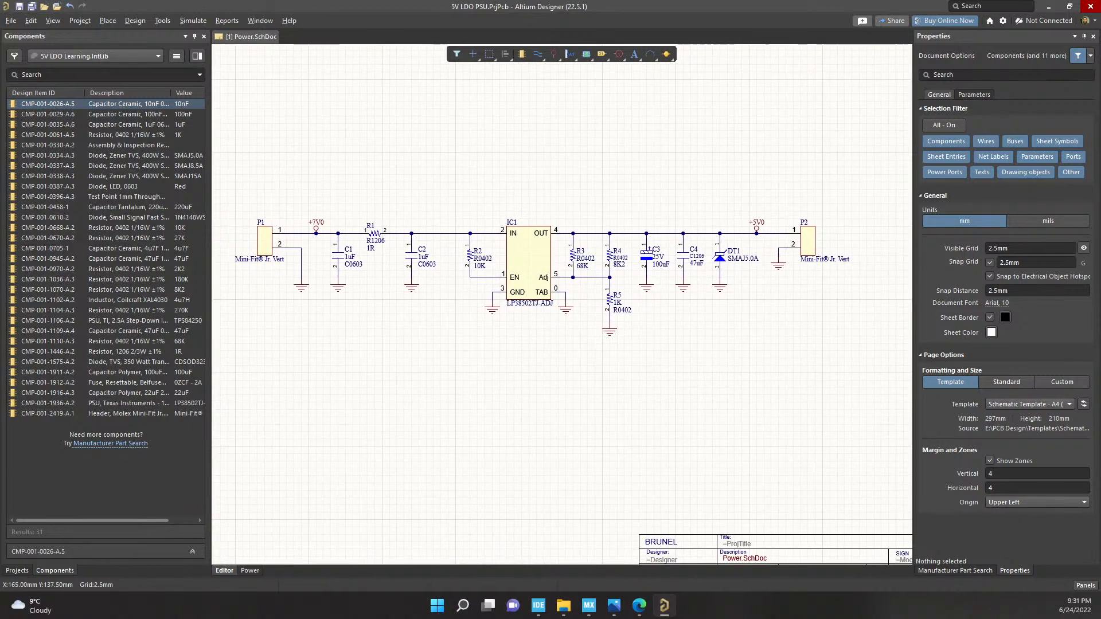
{"action": "scroll", "coordinate": [574, 182], "scroll_direction": "down", "scroll_amount": 2, "text": "ctrl"}
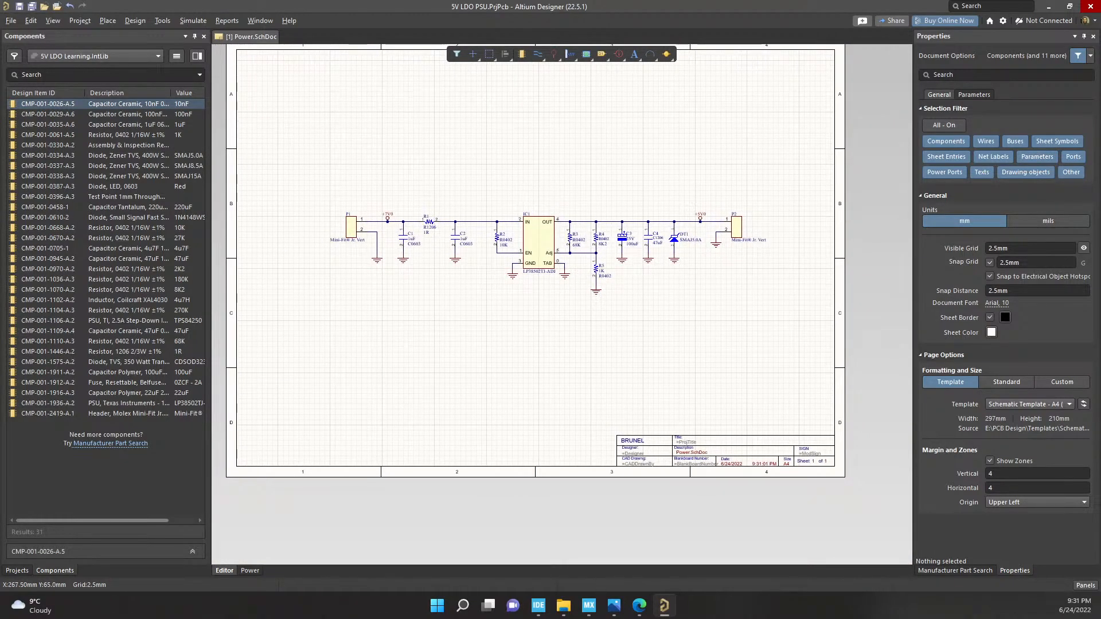
{"action": "mouse_move", "coordinate": [798, 340]}
{"action": "left_mouse_down"}
{"action": "mouse_move", "coordinate": [631, 252]}
{"action": "mouse_move", "coordinate": [294, 164]}
{"action": "mouse_move", "coordinate": [799, 340]}
{"action": "left_mouse_up"}
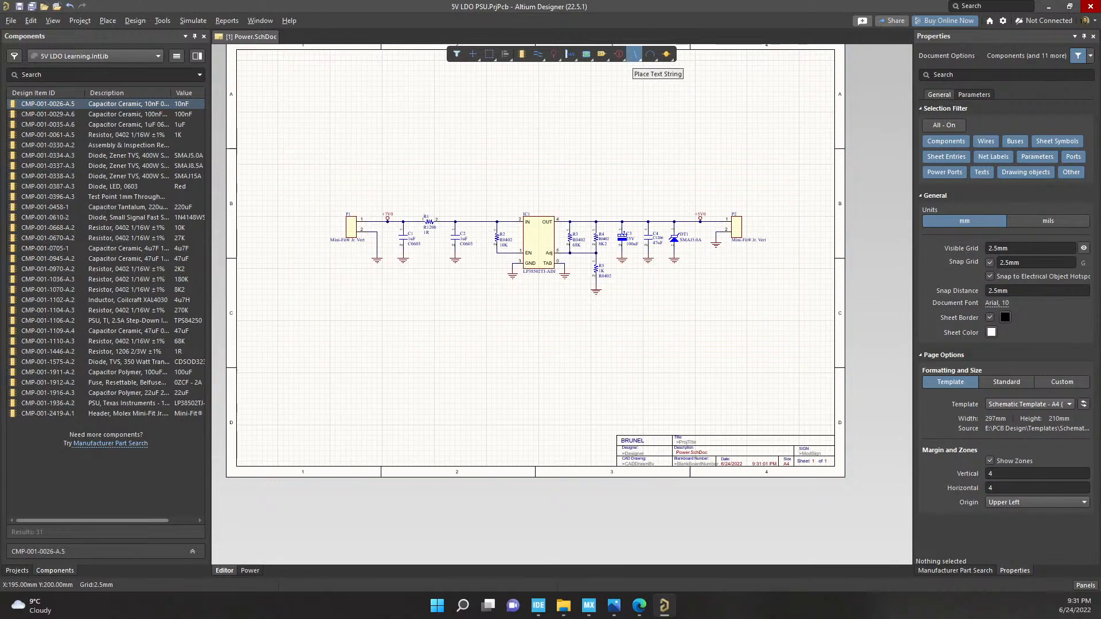
Start a text string above the circuit and set its content to "+5V0 LDO"
{"action": "left_click", "coordinate": [634, 54]}
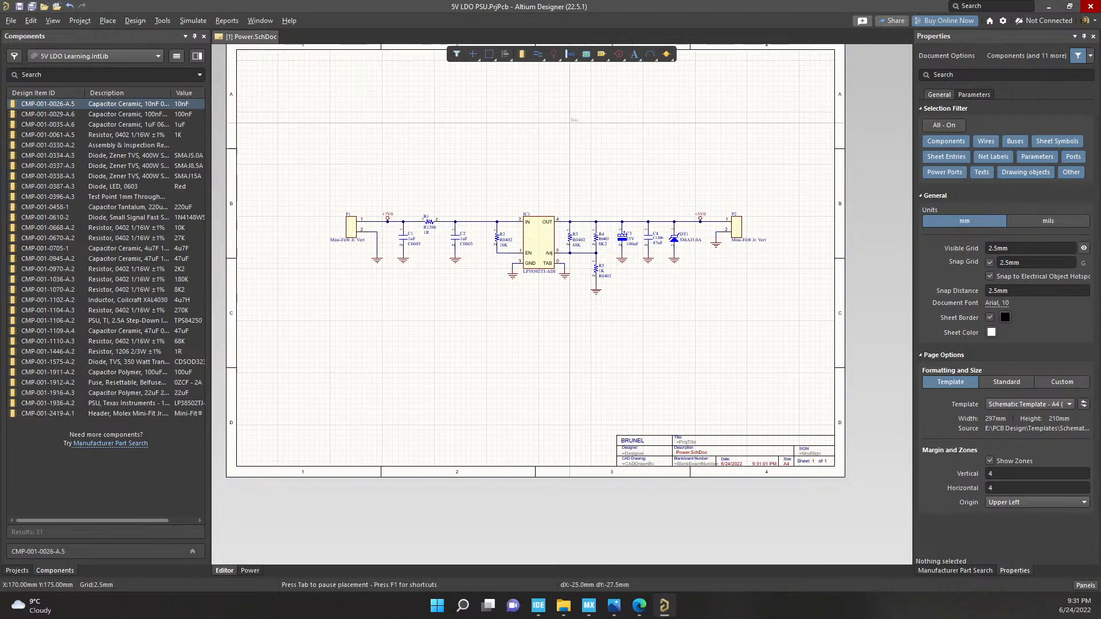
{"action": "scroll", "coordinate": [486, 157], "scroll_direction": "up", "scroll_amount": 4, "text": "ctrl"}
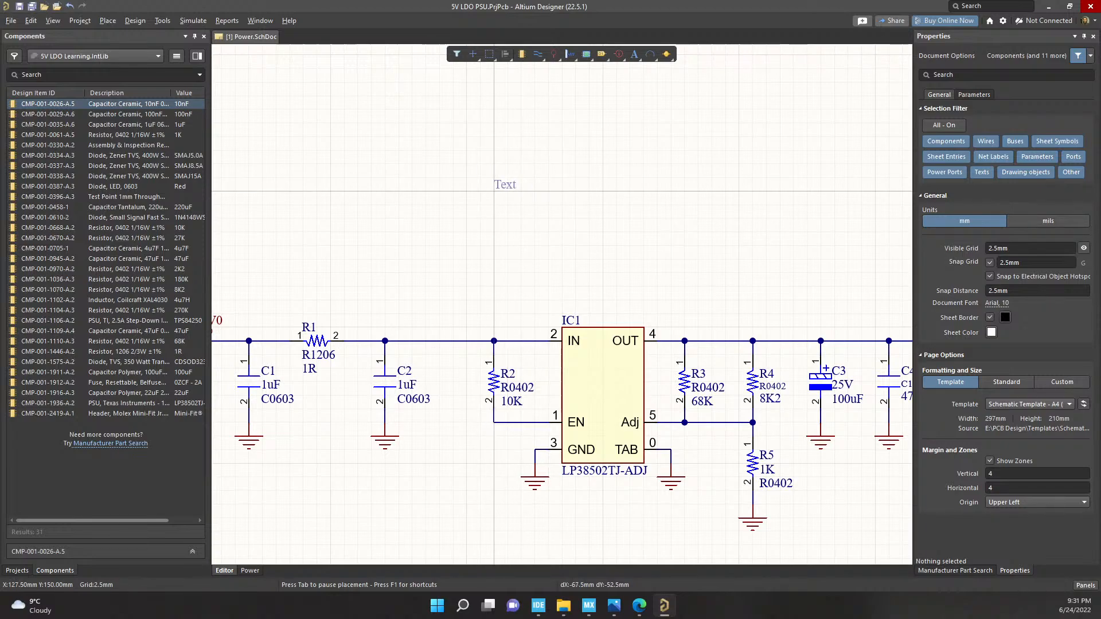
{"action": "key", "text": "Tab"}
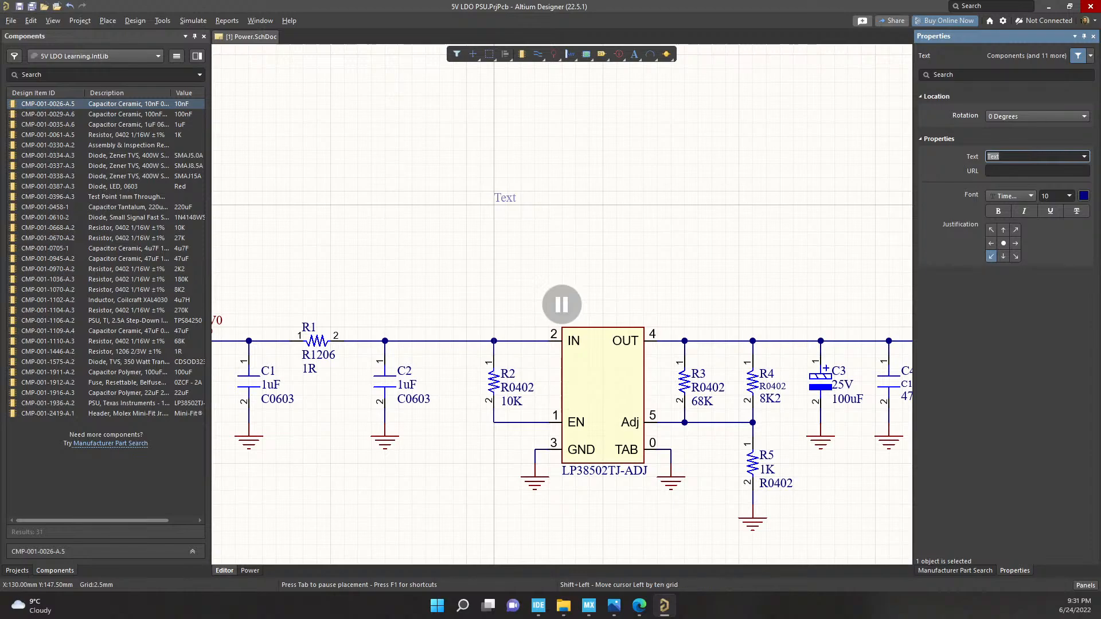
{"action": "type", "text": "+V0"}
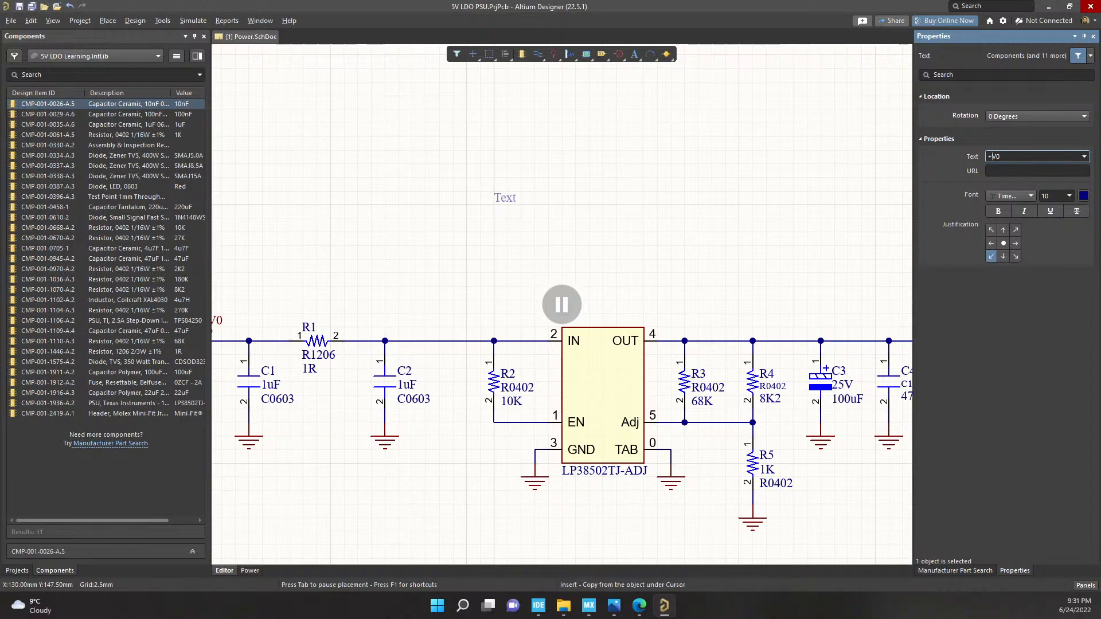
{"action": "type", "text": "5"}
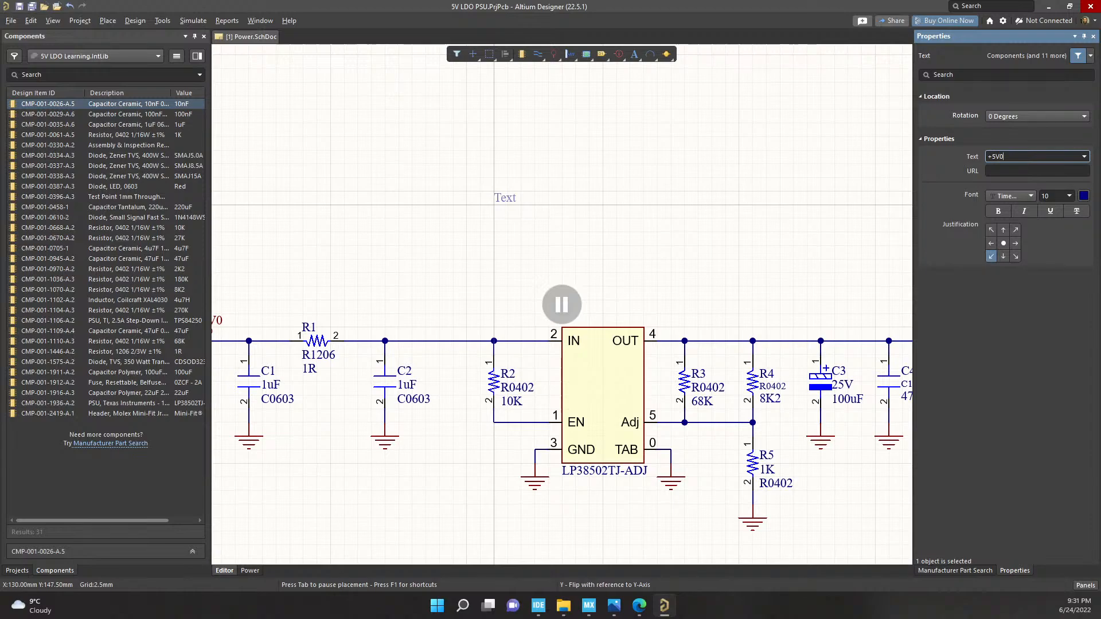
{"action": "type", "text": "LDO"}
{"action": "left_click", "coordinate": [562, 304]}
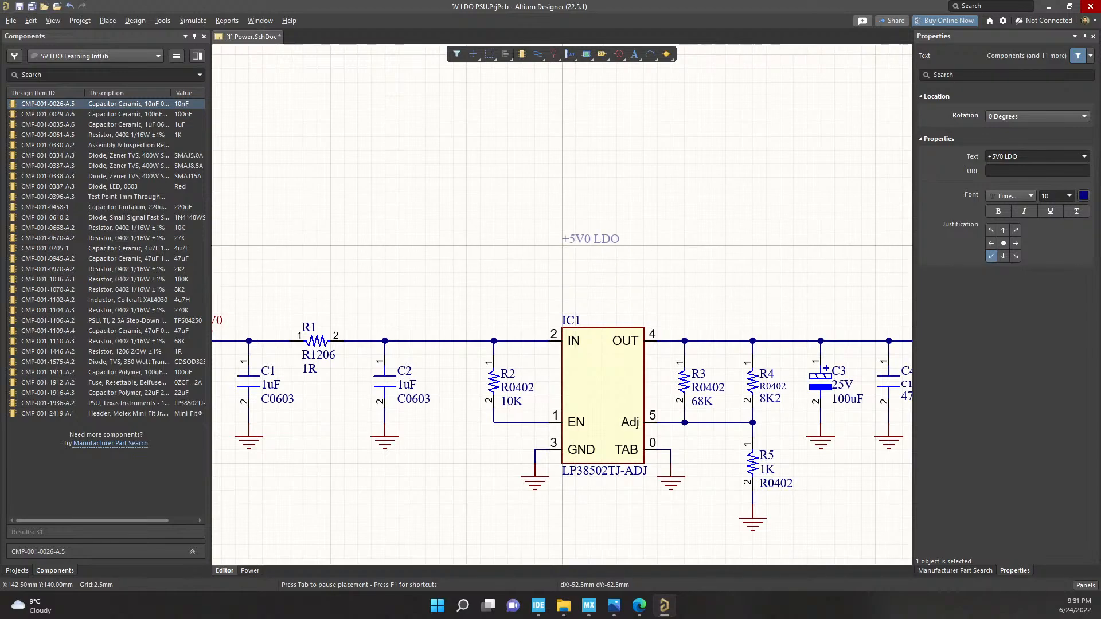
Set the +5V0 LDO text to font size 24 and colour it black
{"action": "key", "text": "Tab"}
{"action": "left_click", "coordinate": [1069, 195]}
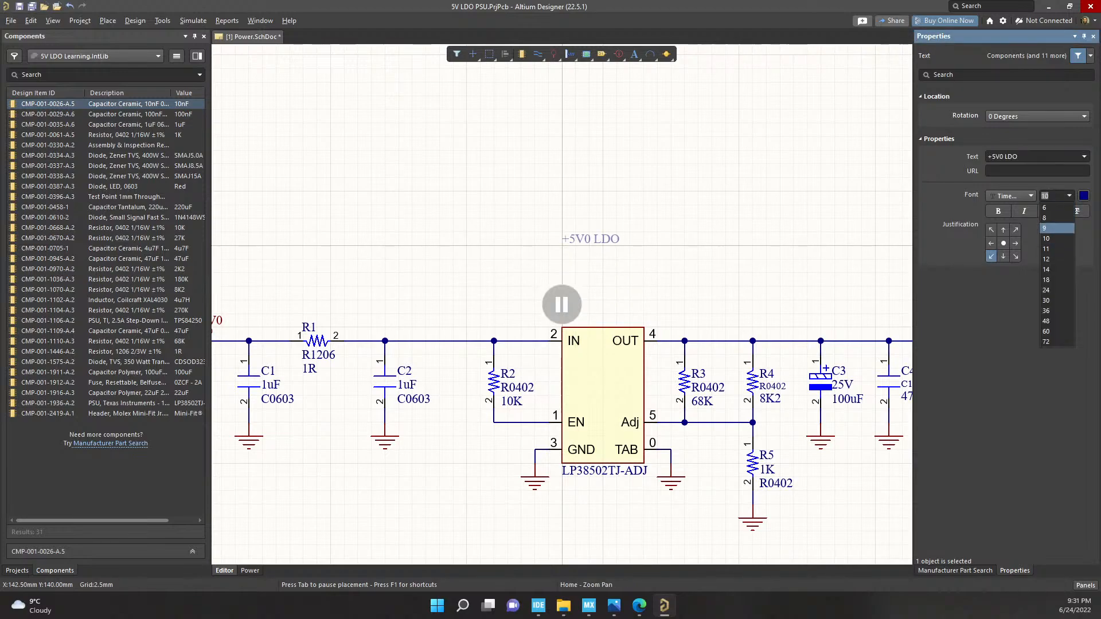
{"action": "key", "text": "Return"}
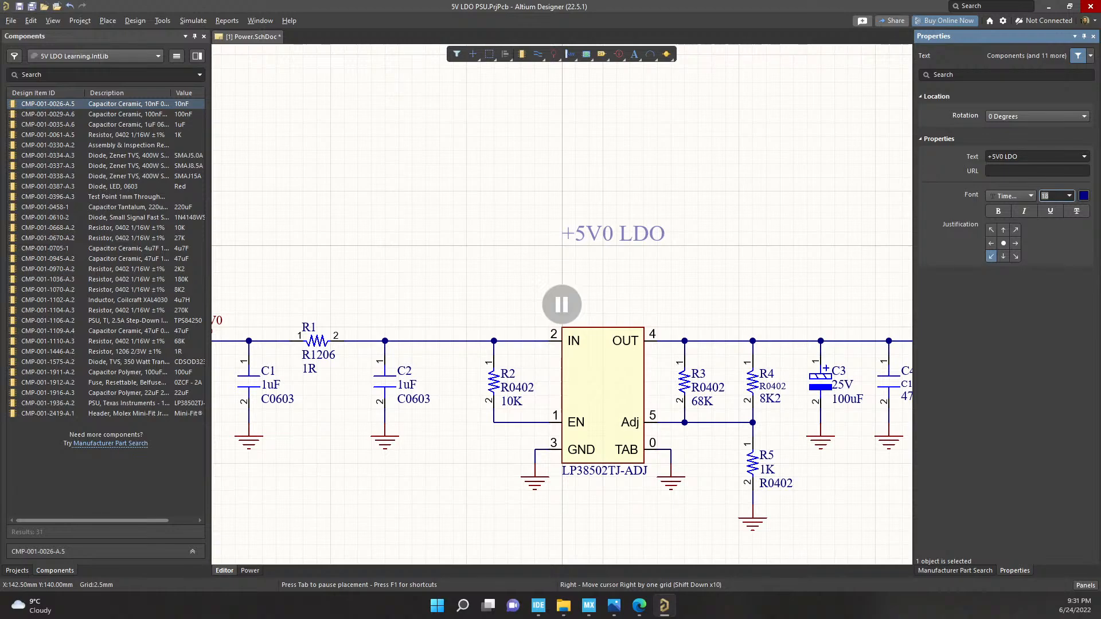
{"action": "left_click", "coordinate": [1069, 196]}
{"action": "left_click", "coordinate": [1057, 289]}
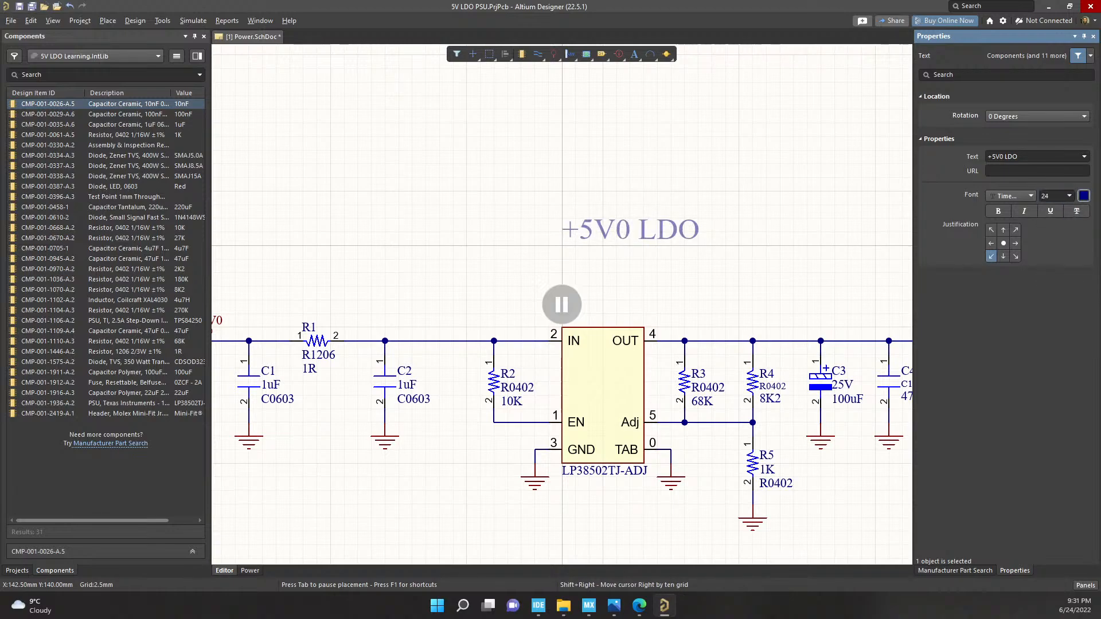
{"action": "left_click", "coordinate": [1083, 196]}
{"action": "left_click", "coordinate": [1015, 209]}
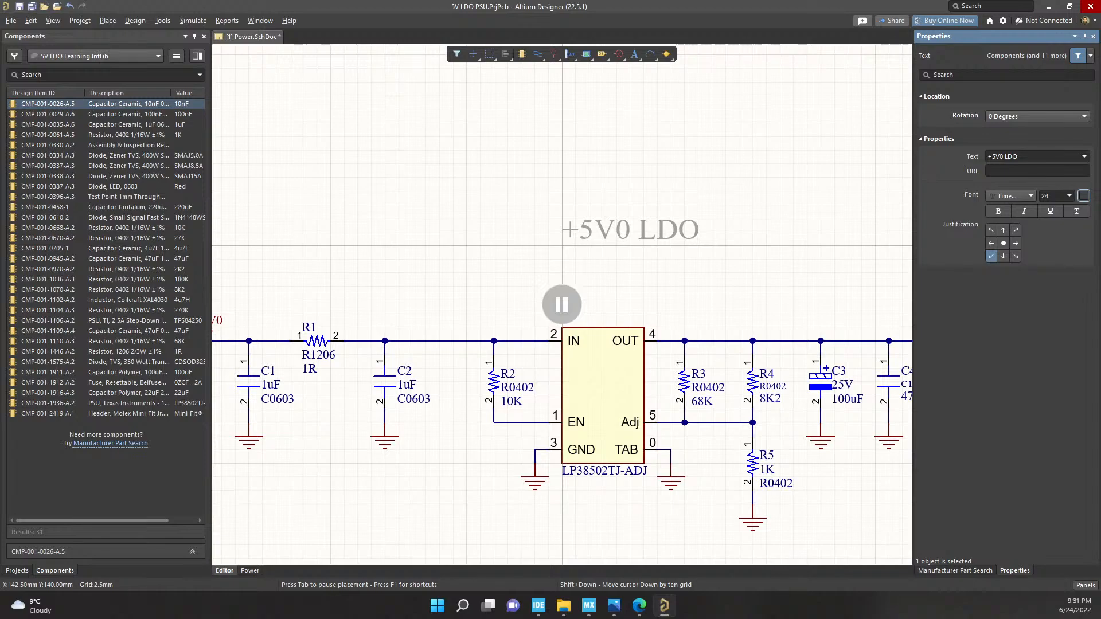
{"action": "left_click", "coordinate": [1083, 196]}
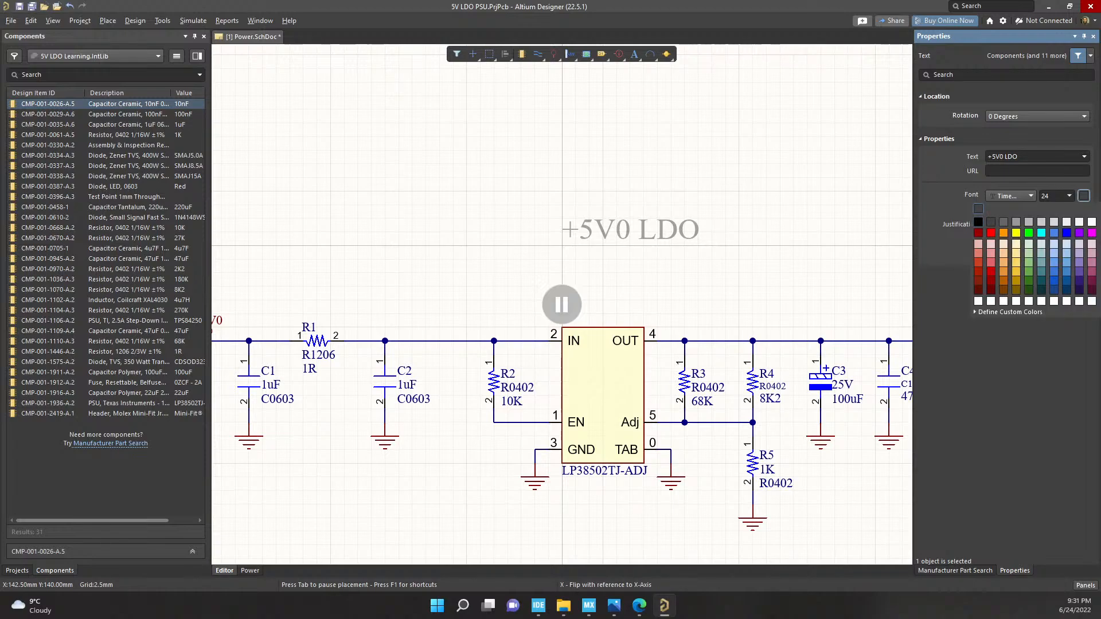
{"action": "left_click", "coordinate": [979, 222]}
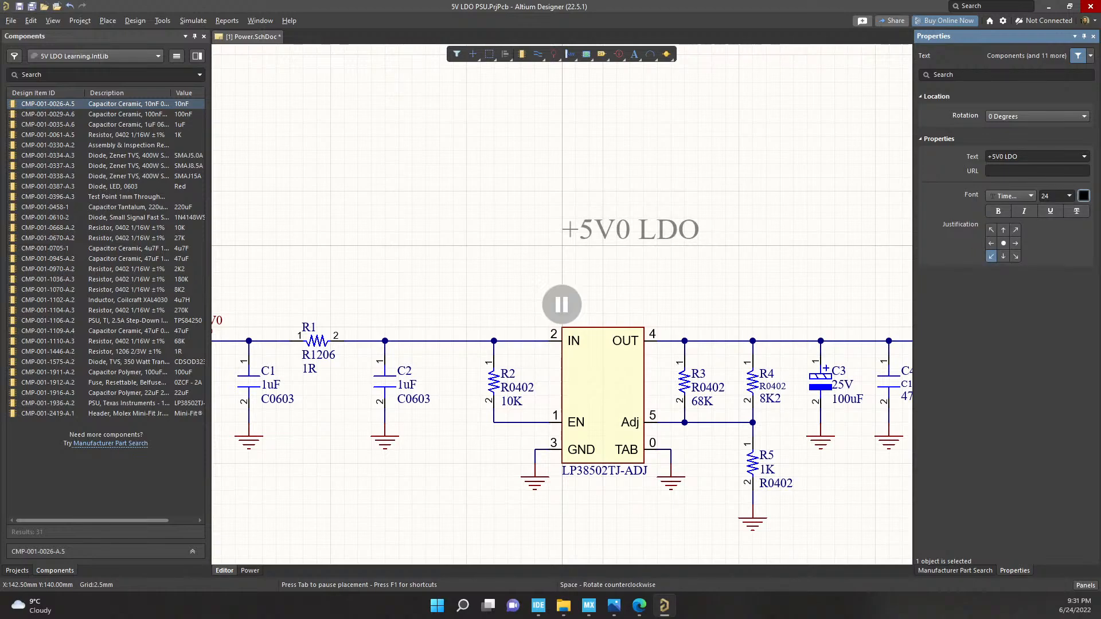
Change the font of the +5V0 LDO text to Arial, without bold
{"action": "left_click", "coordinate": [998, 211]}
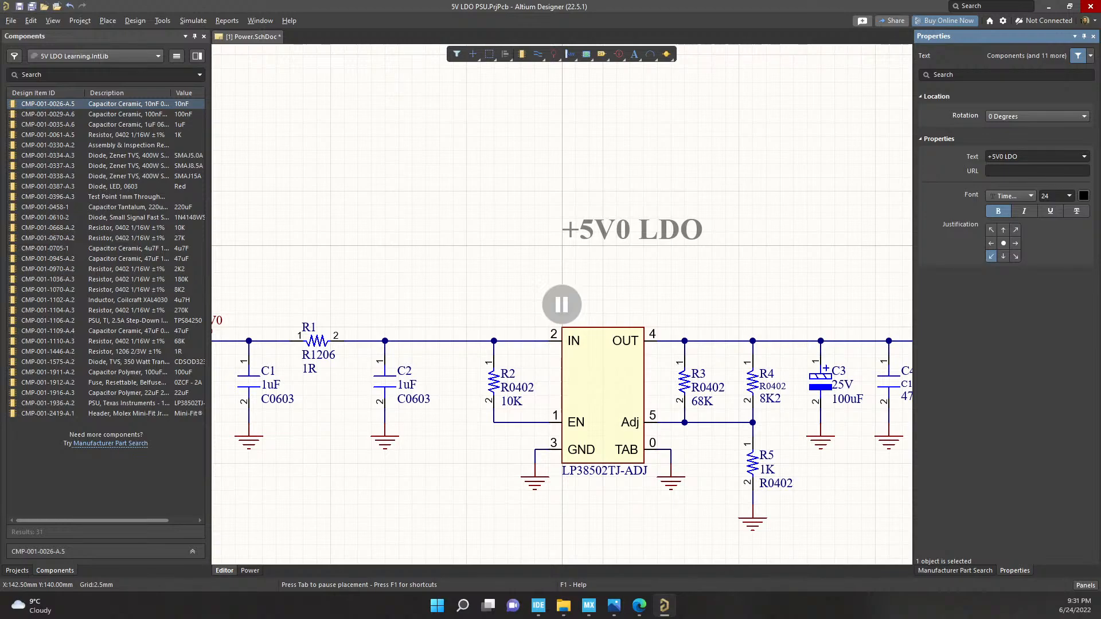
{"action": "left_click", "coordinate": [1011, 196]}
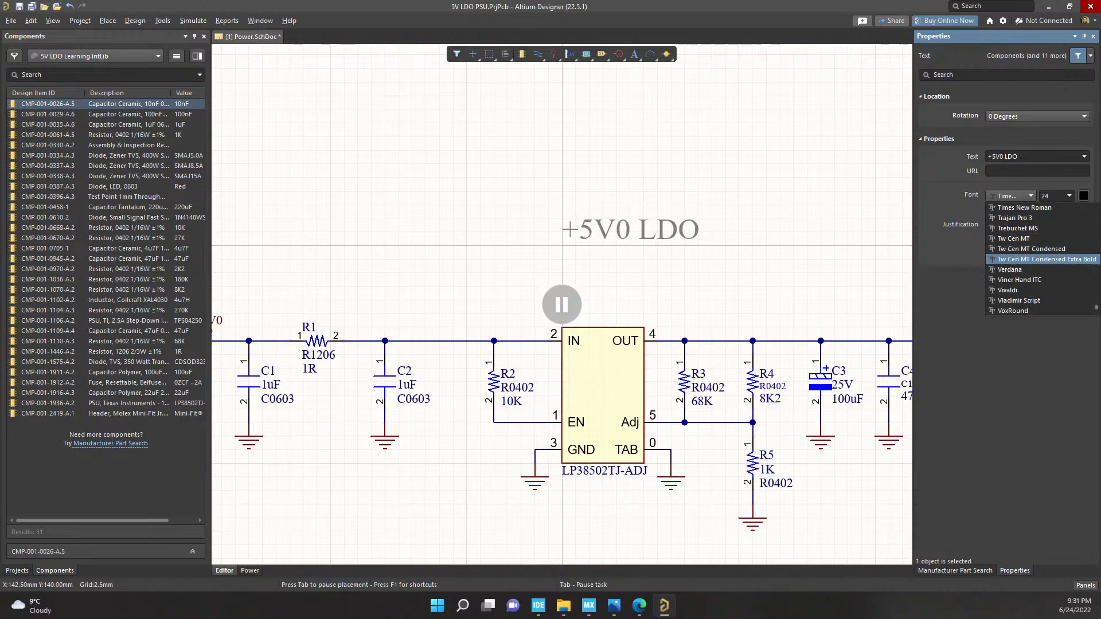
{"action": "scroll", "coordinate": [1043, 259], "scroll_direction": "up", "scroll_amount": 15}
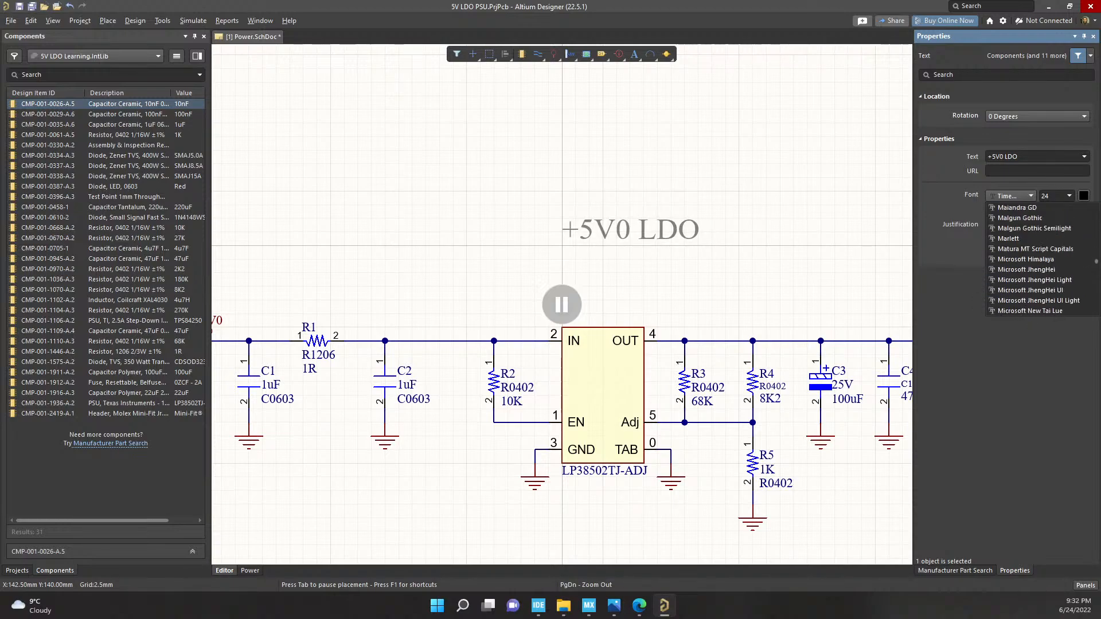
{"action": "scroll", "coordinate": [1043, 259], "scroll_direction": "up", "scroll_amount": 20}
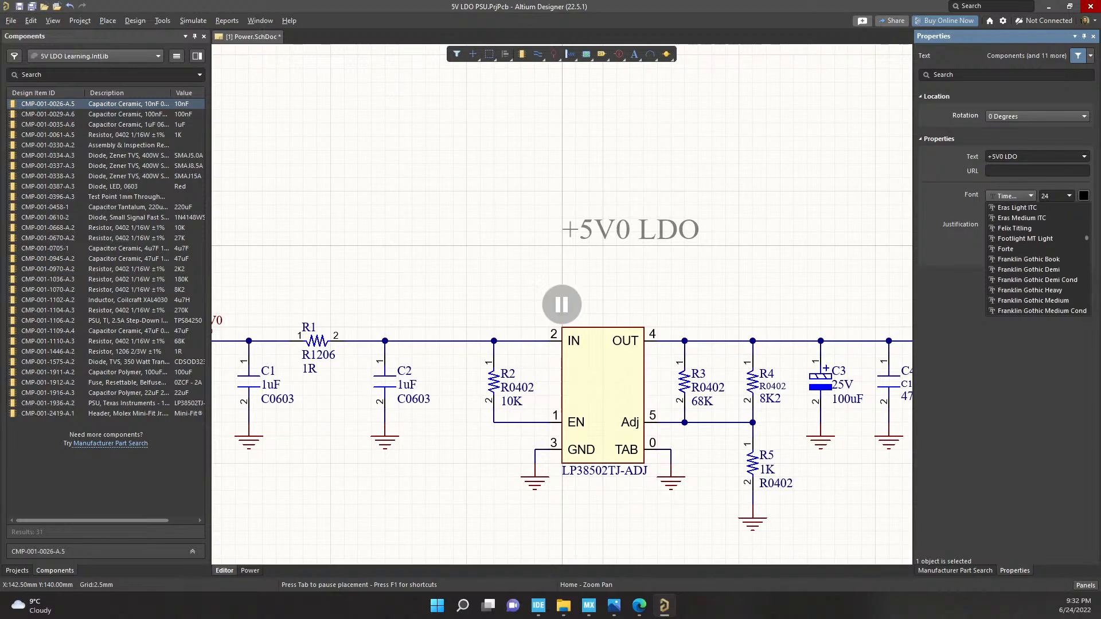
{"action": "scroll", "coordinate": [1037, 259], "scroll_direction": "up", "scroll_amount": 15}
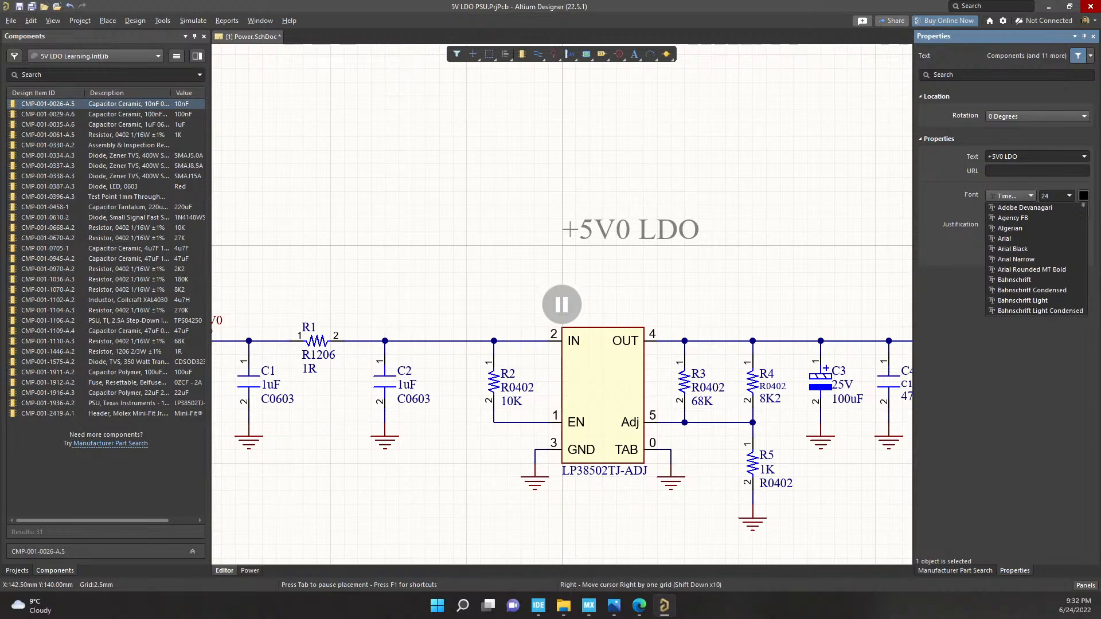
{"action": "left_click", "coordinate": [1010, 239]}
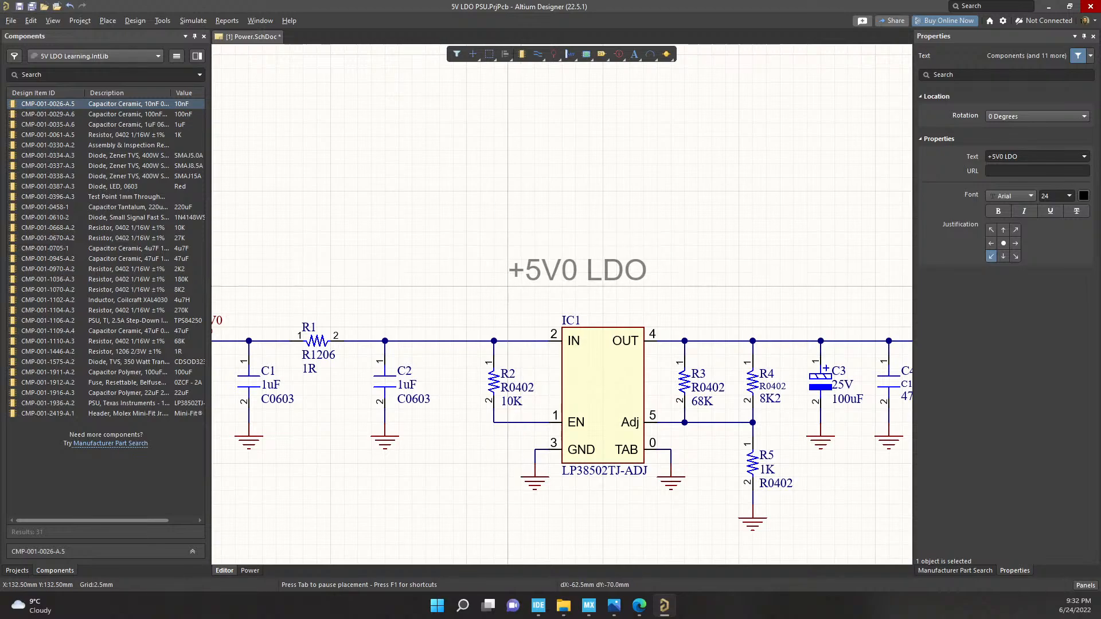
Place the +5V0 LDO title just above IC1 and save the schematic
{"action": "left_click", "coordinate": [535, 287]}
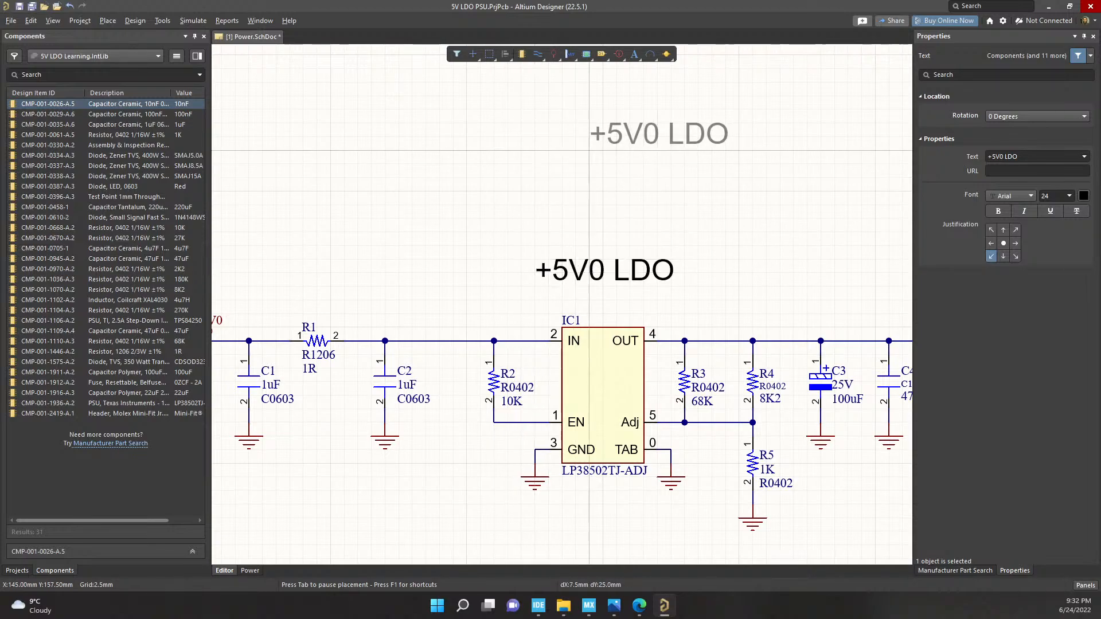
{"action": "key", "text": "Escape"}
{"action": "scroll", "coordinate": [562, 187], "scroll_direction": "down", "scroll_amount": 6, "text": "ctrl"}
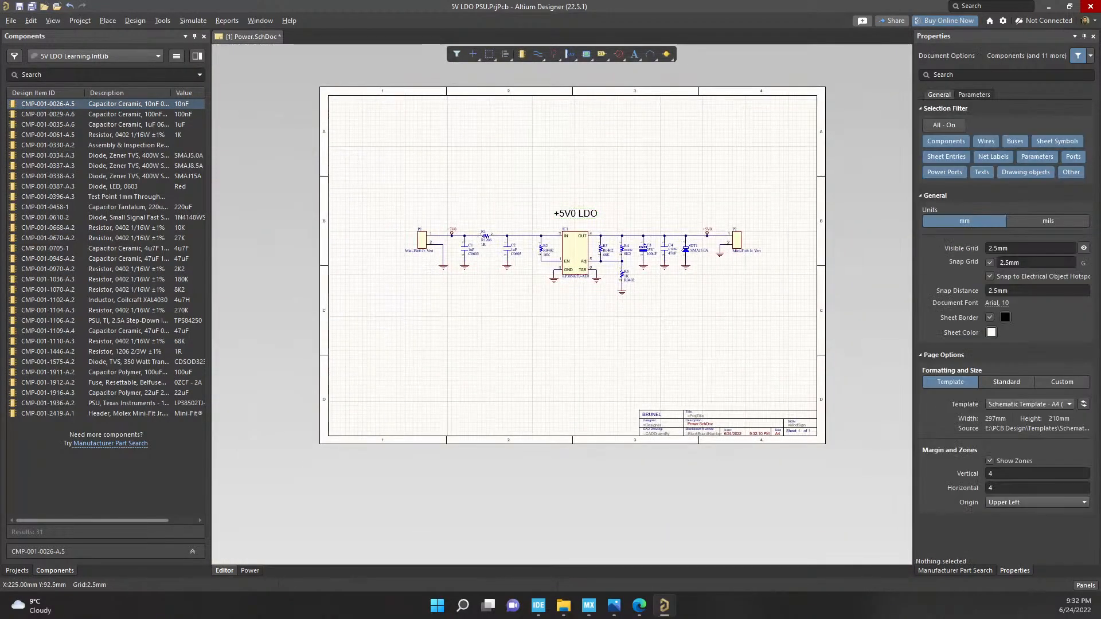
{"action": "key", "text": "ctrl+s"}
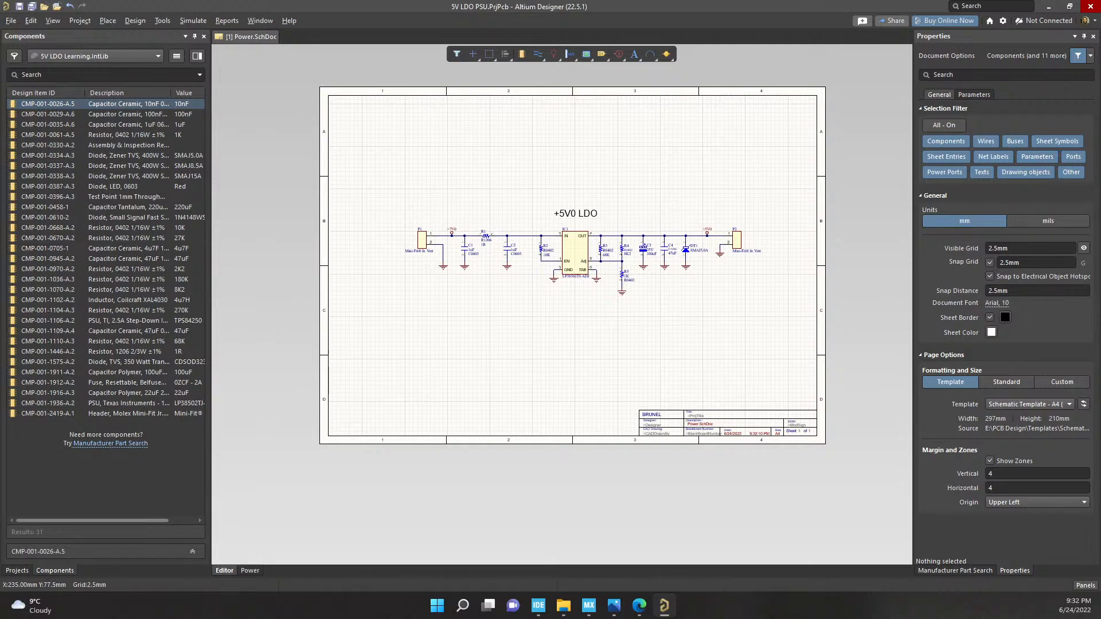
Rearrange the labels beside R3 and R4 so each stack reads designator, resistance value and package R0402 from top to bottom
{"action": "scroll", "coordinate": [716, 287], "scroll_direction": "up", "scroll_amount": 4, "text": "ctrl"}
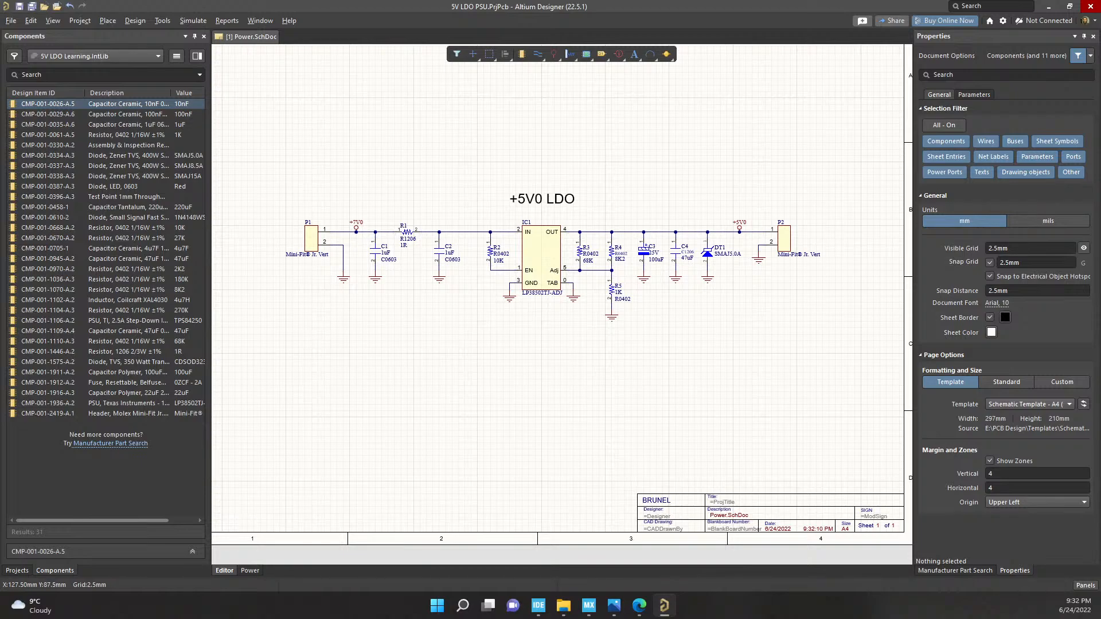
{"action": "scroll", "coordinate": [752, 276], "scroll_direction": "up", "scroll_amount": 4, "text": "ctrl"}
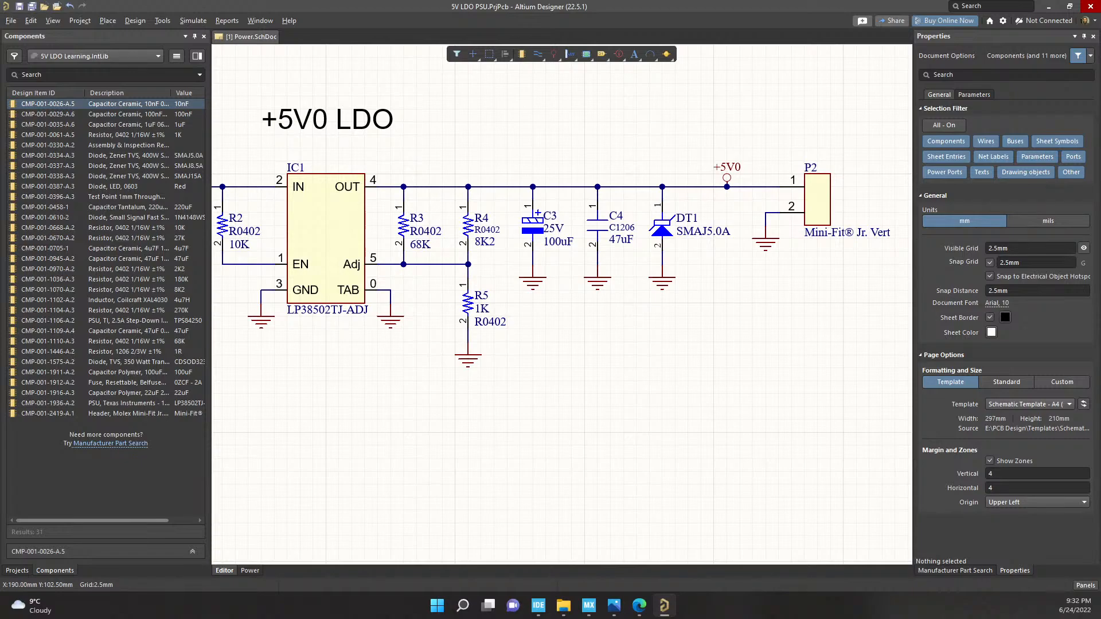
{"action": "scroll", "coordinate": [367, 247], "scroll_direction": "up", "scroll_amount": 3, "text": "ctrl"}
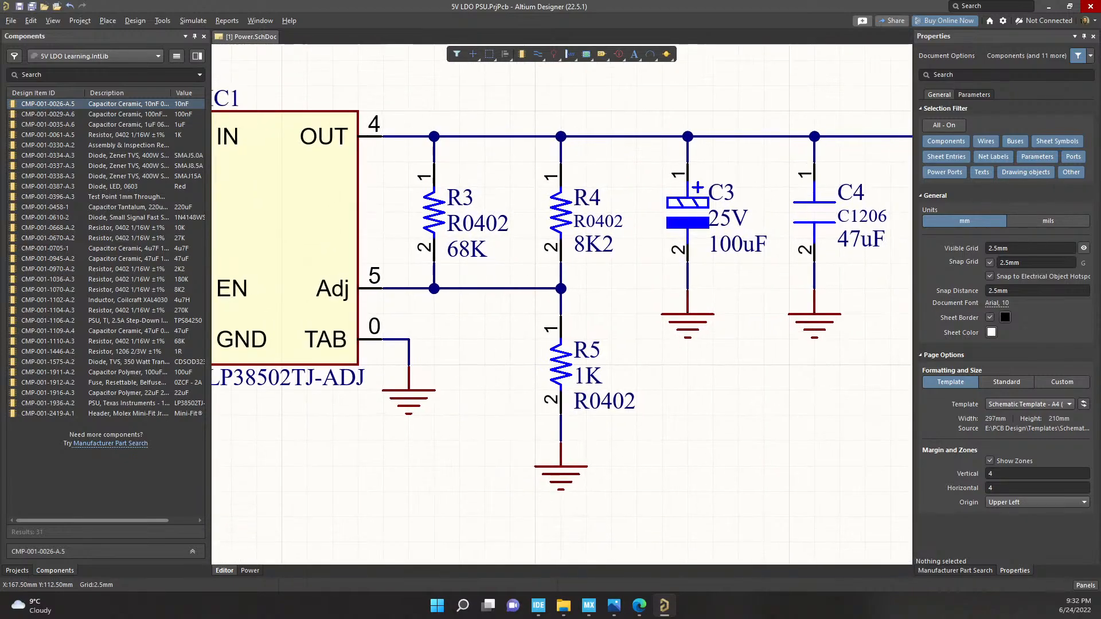
{"action": "left_click_drag", "start_coordinate": [472, 235], "coordinate": [486, 263]}
{"action": "mouse_move", "coordinate": [461, 251]}
{"action": "left_mouse_down"}
{"action": "mouse_move", "coordinate": [459, 263]}
{"action": "mouse_move", "coordinate": [459, 238]}
{"action": "left_mouse_up"}
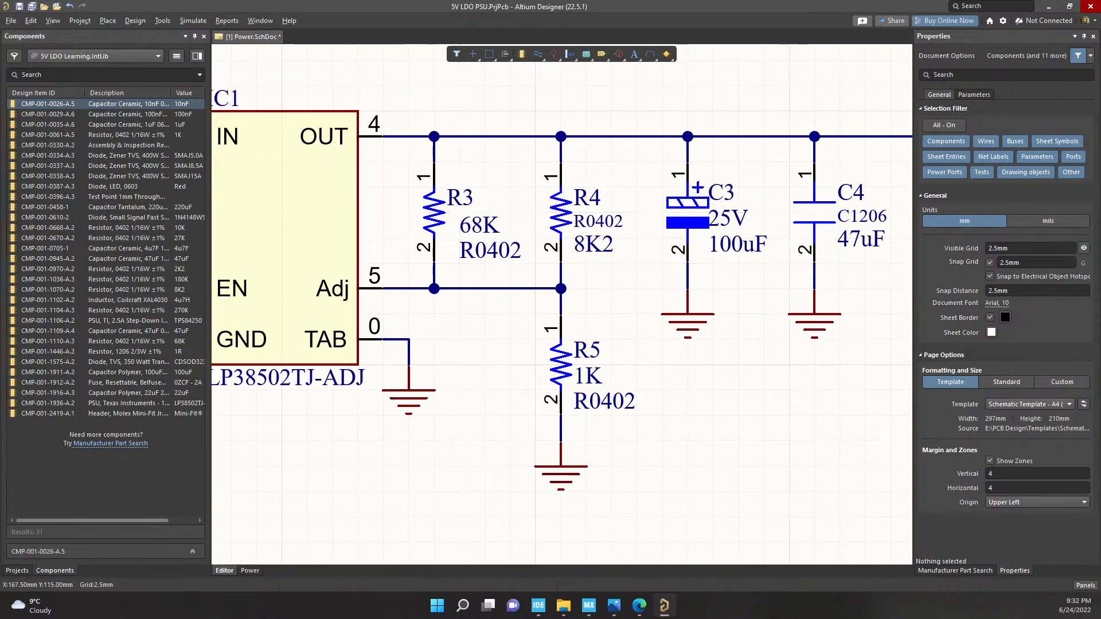
{"action": "left_click_drag", "start_coordinate": [462, 197], "coordinate": [460, 187]}
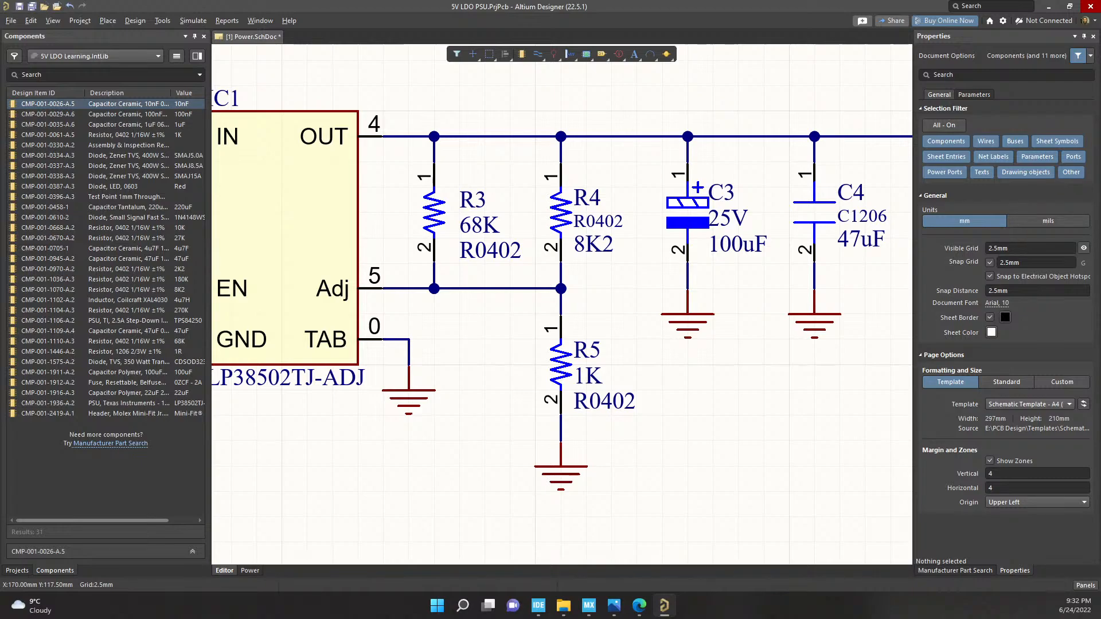
{"action": "left_click", "coordinate": [476, 198]}
{"action": "left_click", "coordinate": [481, 225]}
{"action": "left_click", "coordinate": [485, 251]}
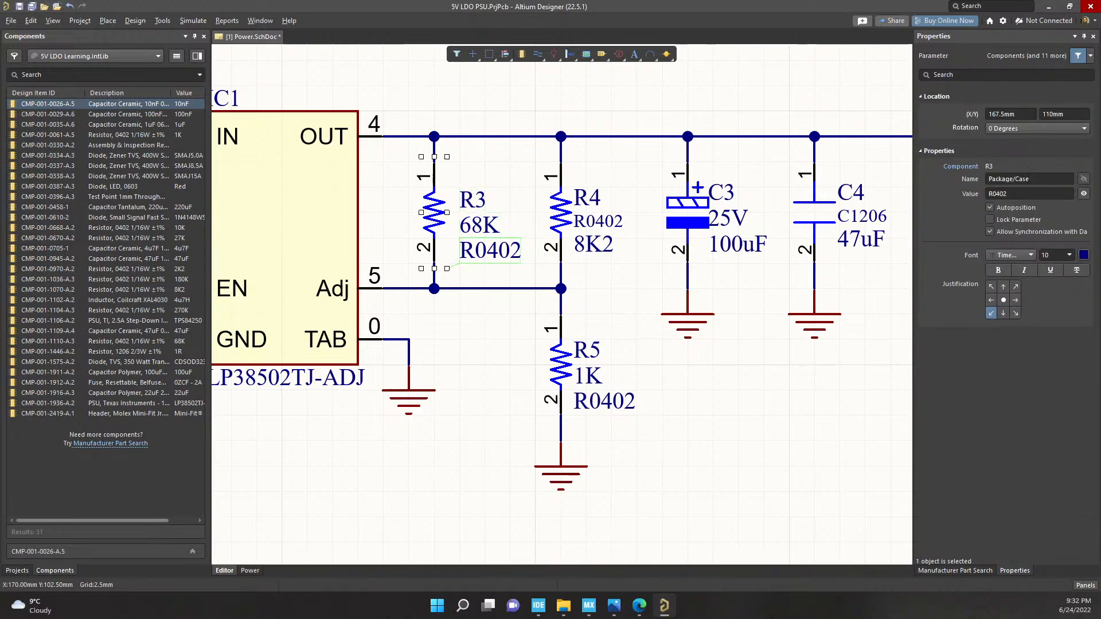
{"action": "mouse_move", "coordinate": [599, 221]}
{"action": "left_mouse_down"}
{"action": "mouse_move", "coordinate": [611, 253]}
{"action": "mouse_move", "coordinate": [597, 238]}
{"action": "mouse_move", "coordinate": [607, 225]}
{"action": "left_mouse_up"}
{"action": "scroll", "coordinate": [641, 263], "scroll_direction": "down", "scroll_amount": 3, "text": "ctrl"}
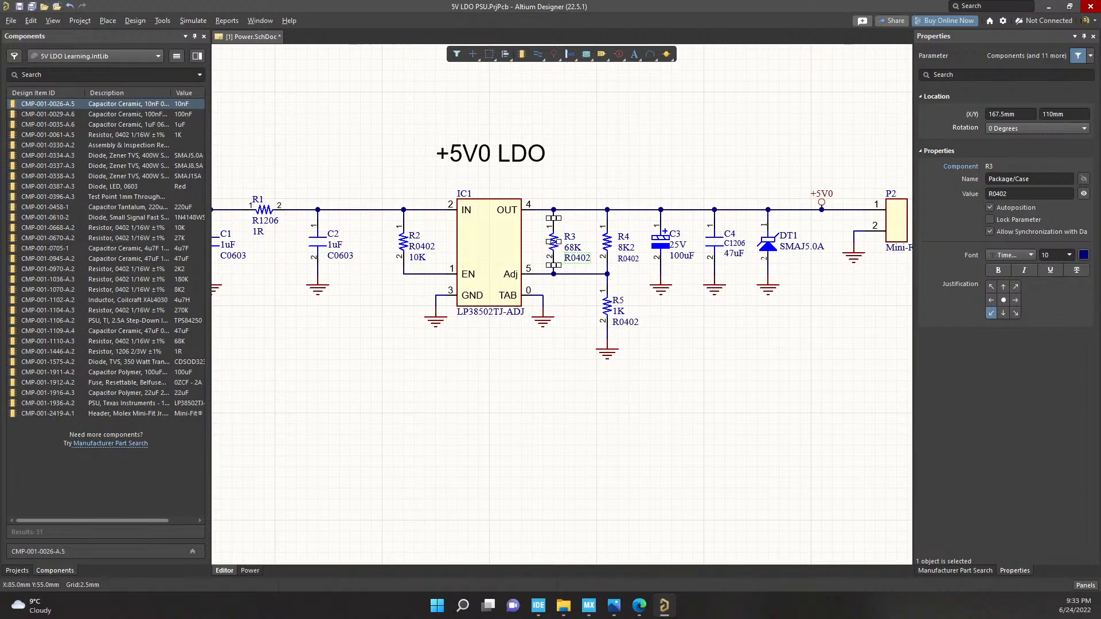
{"action": "key", "text": "Escape"}
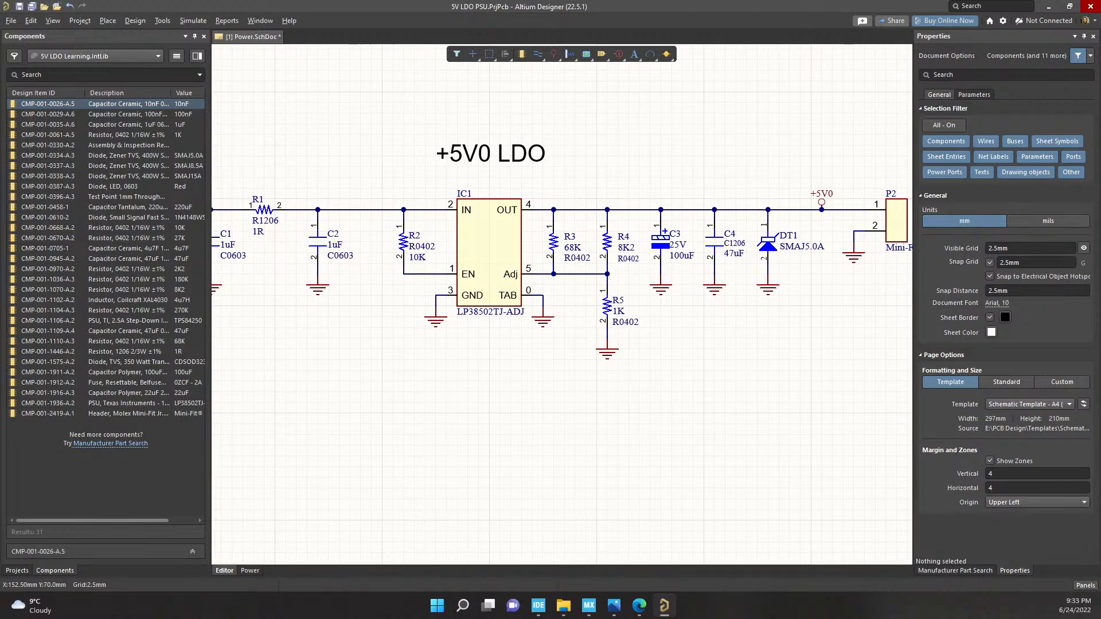
Cycle the snap grid to 1 mm and back to 2.5 mm
{"action": "key", "text": "g"}
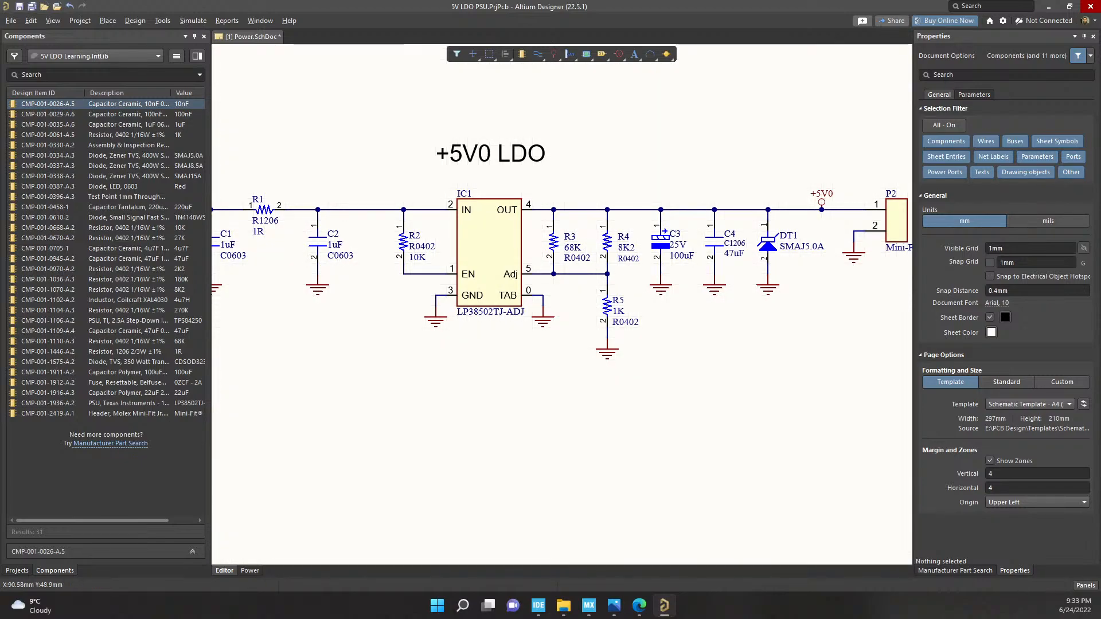
{"action": "key", "text": "g"}
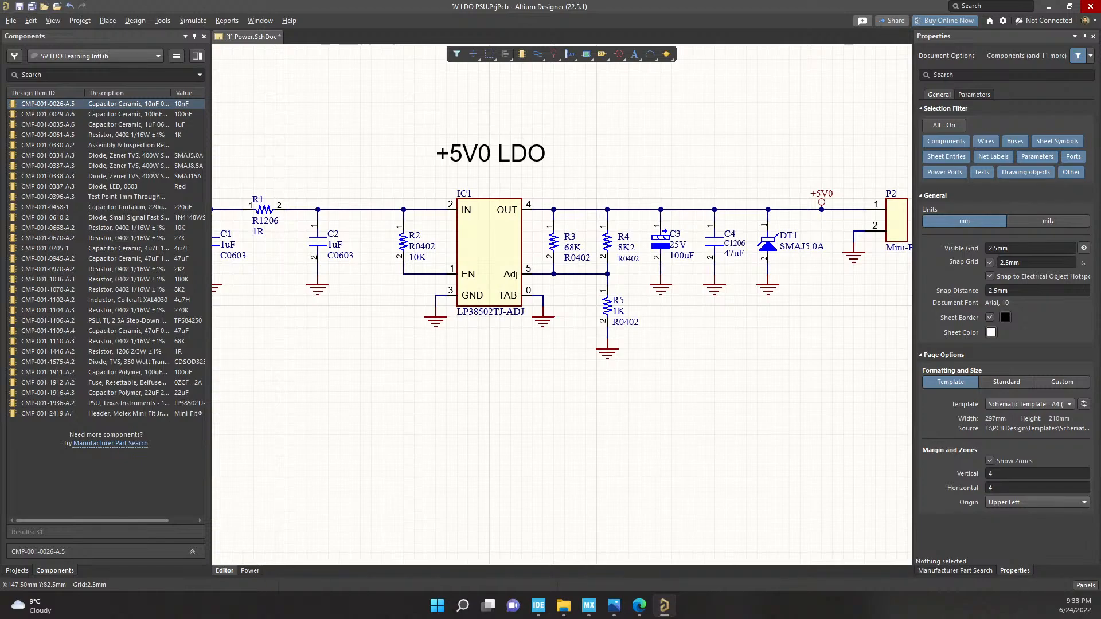
{"action": "scroll", "coordinate": [479, 381], "scroll_direction": "down", "scroll_amount": 2, "text": "ctrl"}
{"action": "right_click_drag", "start_coordinate": [499, 373], "coordinate": [565, 319]}
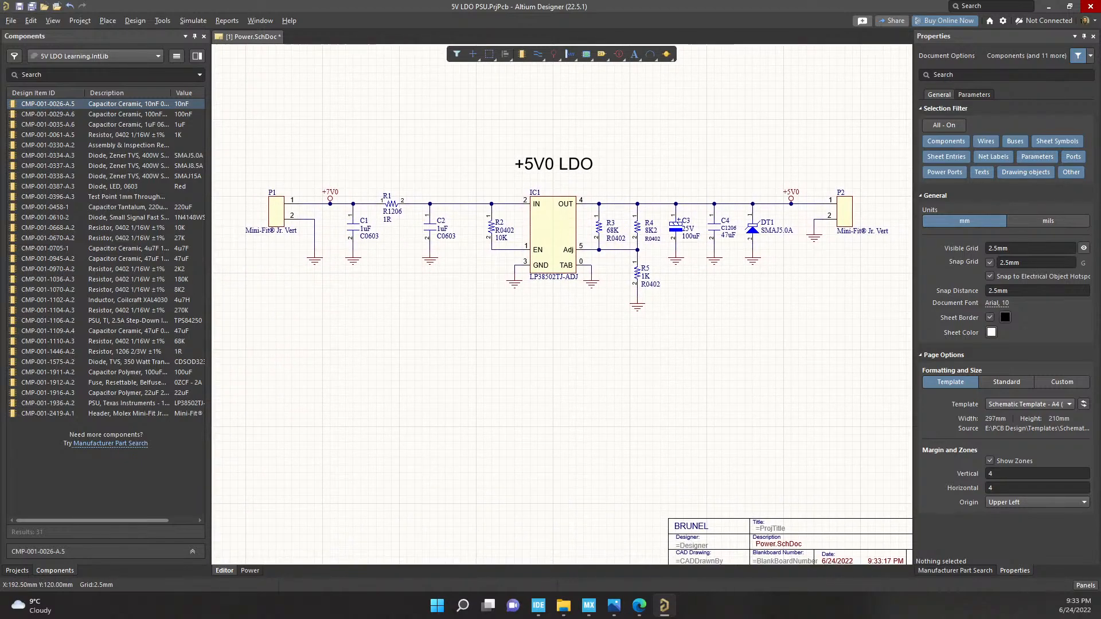
{"action": "scroll", "coordinate": [658, 189], "scroll_direction": "up", "scroll_amount": 5, "text": "ctrl"}
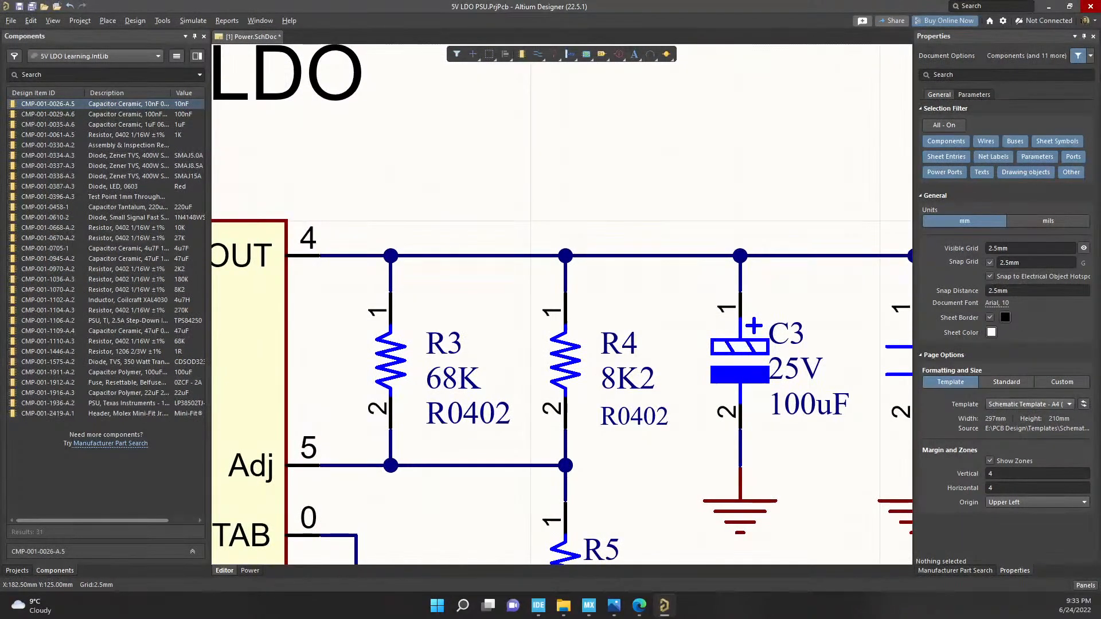
{"action": "scroll", "coordinate": [631, 187], "scroll_direction": "down", "scroll_amount": 2, "text": "ctrl"}
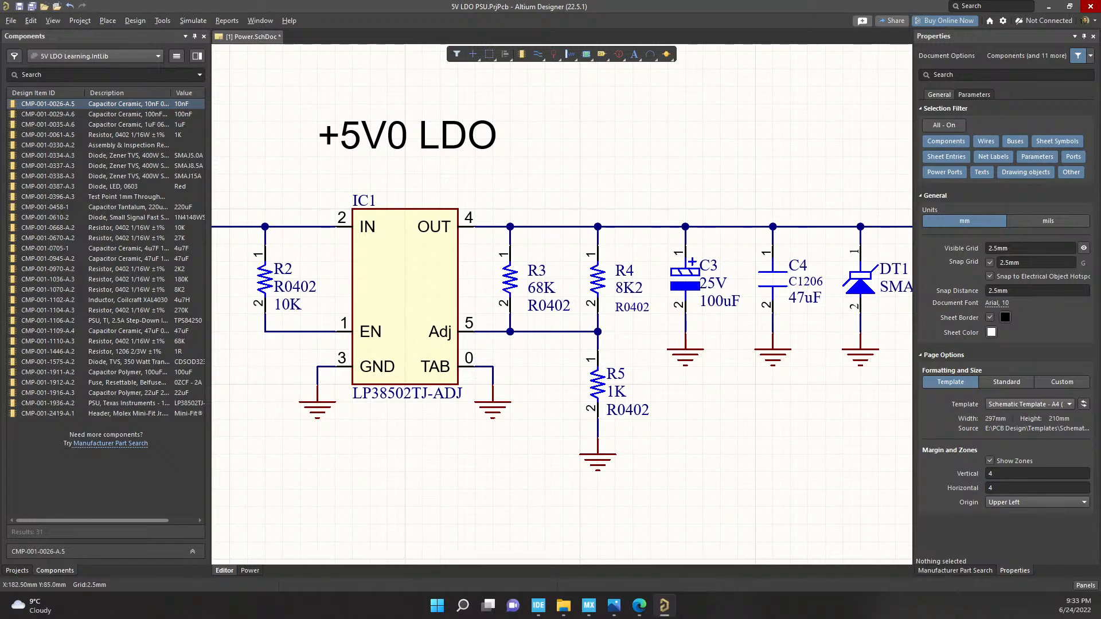
{"action": "scroll", "coordinate": [641, 379], "scroll_direction": "down", "scroll_amount": 2}
{"action": "scroll", "coordinate": [642, 379], "scroll_direction": "down", "scroll_amount": 2, "text": "ctrl"}
{"action": "scroll", "coordinate": [641, 379], "scroll_direction": "down", "scroll_amount": 2}
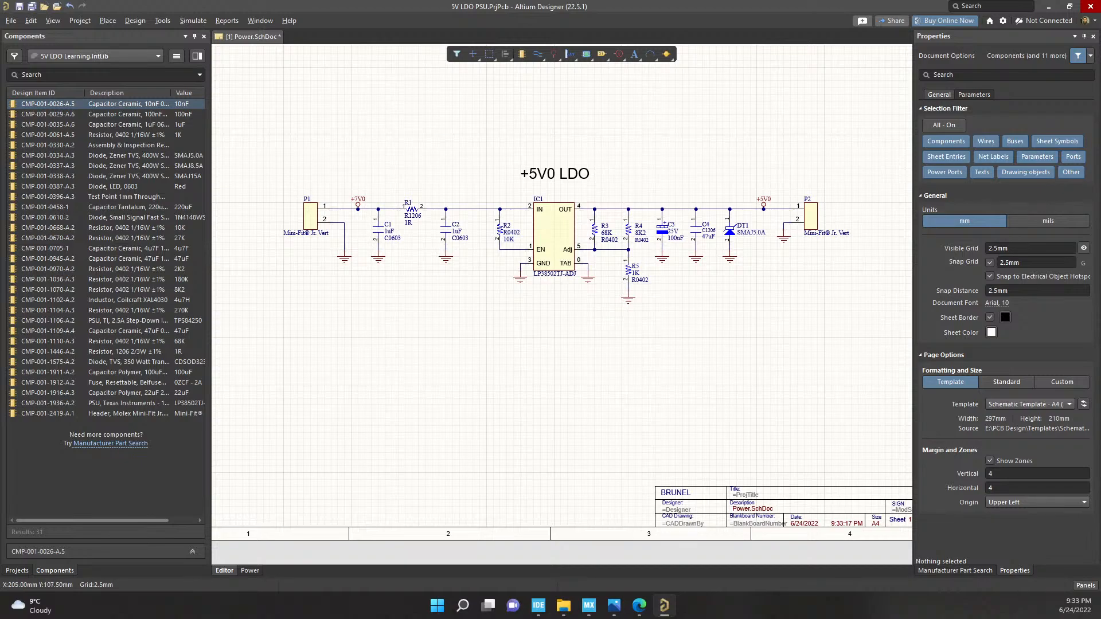
Rearrange C4's labels beside the capacitor so they read designator, 47uF and C1206 from top to bottom
{"action": "scroll", "coordinate": [710, 226], "scroll_direction": "up", "scroll_amount": 4, "text": "ctrl"}
{"action": "left_click_drag", "start_coordinate": [700, 271], "coordinate": [704, 298]}
{"action": "left_click_drag", "start_coordinate": [704, 298], "coordinate": [673, 266]}
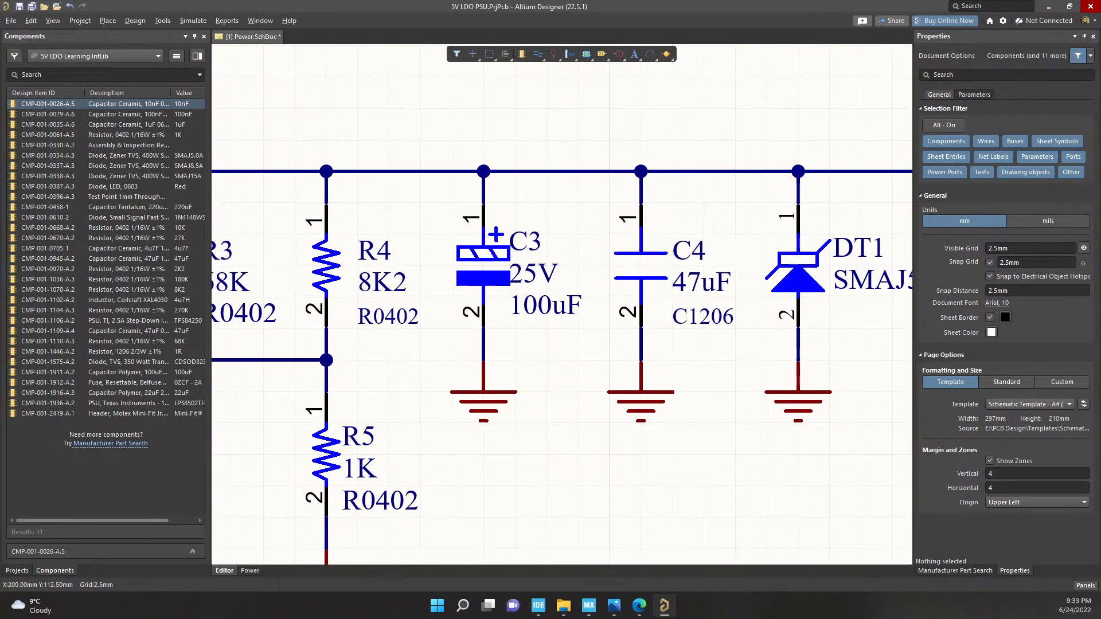
Rearrange C3's labels beside the capacitor so they read designator, 100uF and 25V from top to bottom
{"action": "left_click_drag", "start_coordinate": [540, 274], "coordinate": [546, 297]}
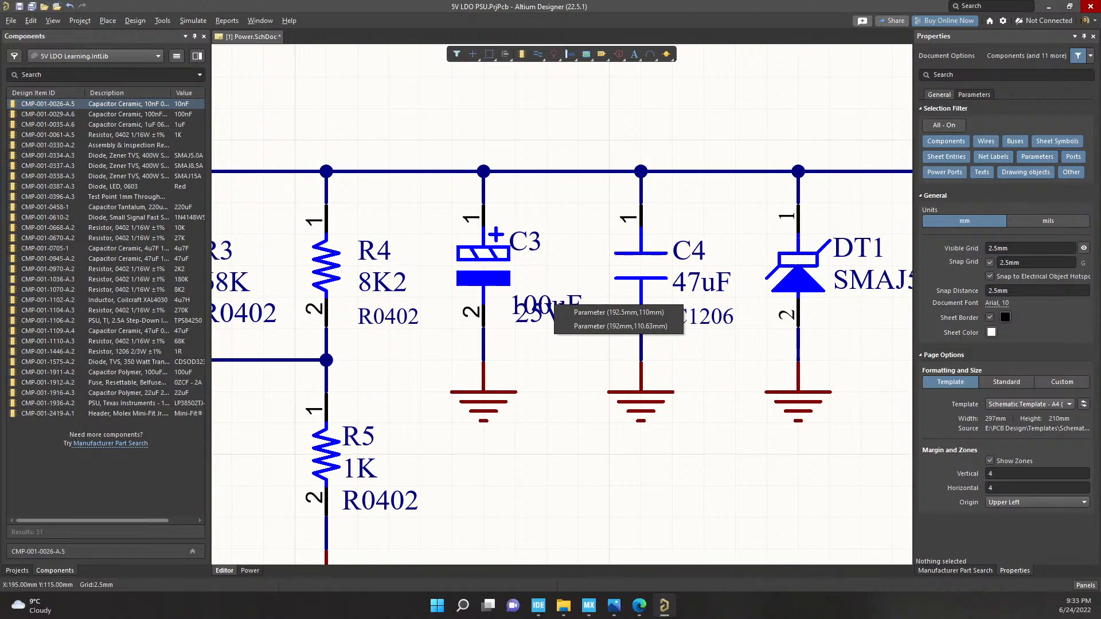
{"action": "left_click", "coordinate": [591, 312]}
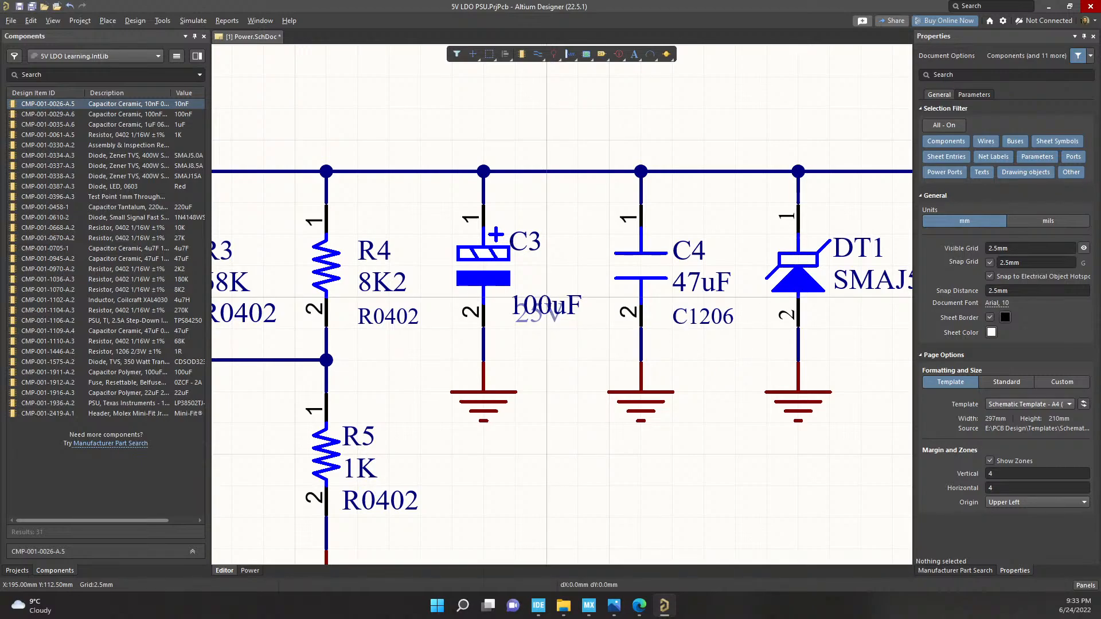
{"action": "left_click", "coordinate": [578, 392]}
{"action": "left_click_drag", "start_coordinate": [550, 307], "coordinate": [550, 298]}
{"action": "left_click_drag", "start_coordinate": [524, 242], "coordinate": [515, 234]}
{"action": "left_click_drag", "start_coordinate": [568, 402], "coordinate": [536, 308]}
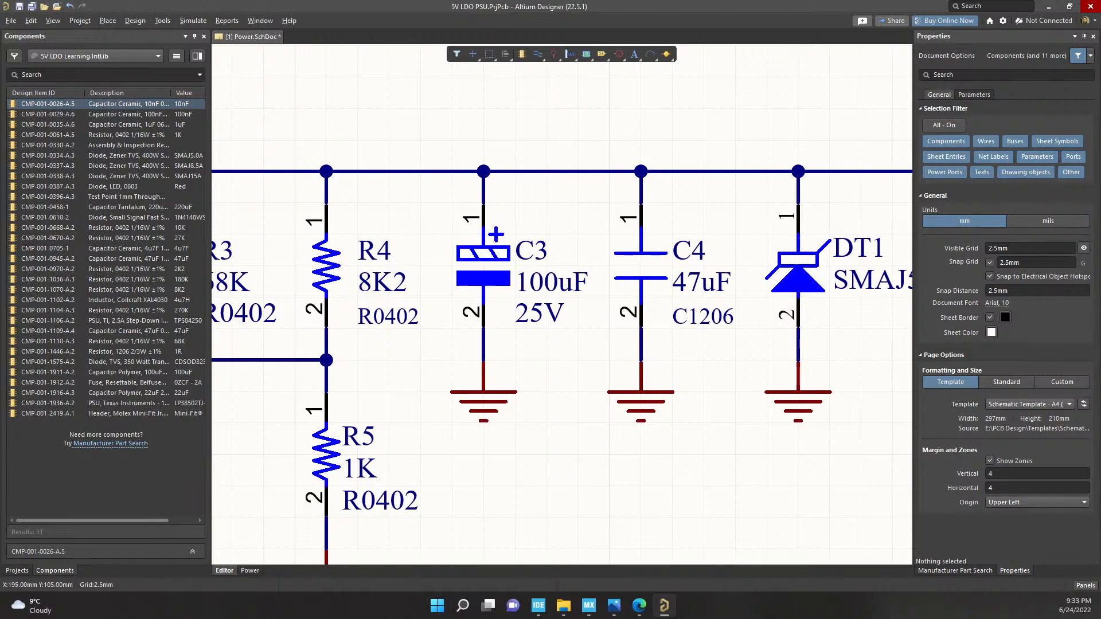
Rearrange R2's labels beside the resistor so they read designator, 10K and R0402 from top to bottom
{"action": "scroll", "coordinate": [553, 378], "scroll_direction": "down", "scroll_amount": 2, "text": "ctrl"}
{"action": "right_click_drag", "start_coordinate": [360, 431], "coordinate": [768, 377]}
{"action": "left_click_drag", "start_coordinate": [527, 274], "coordinate": [518, 298]}
{"action": "left_click_drag", "start_coordinate": [523, 287], "coordinate": [520, 253]}
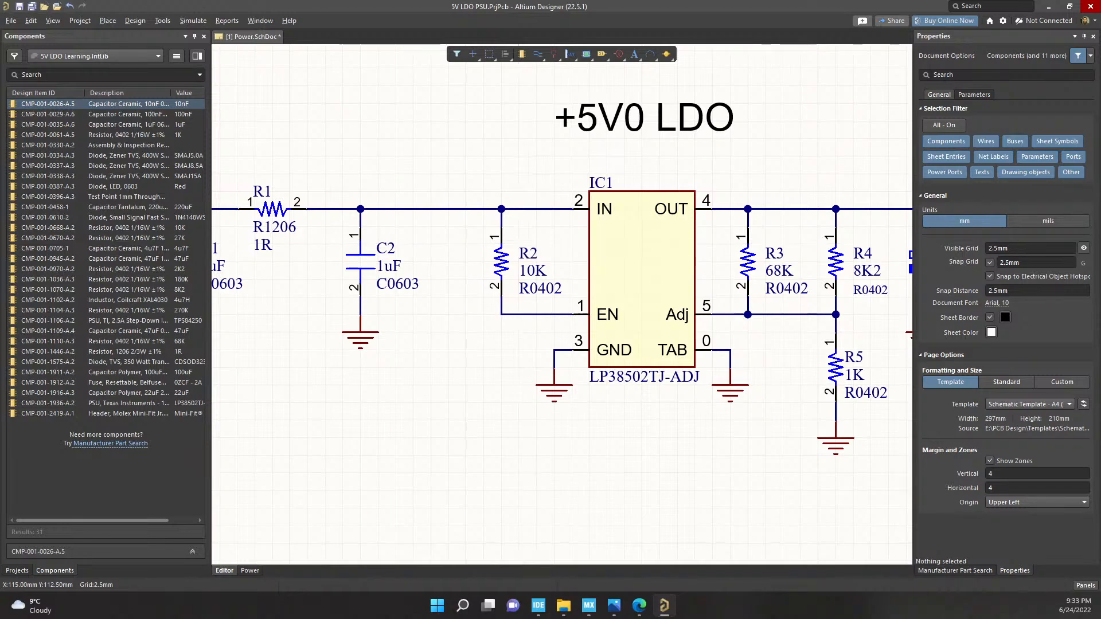
Move C2's labels slightly down into an evenly spaced, left-aligned stack beside the capacitor
{"action": "left_click_drag", "start_coordinate": [391, 266], "coordinate": [394, 289]}
{"action": "left_click_drag", "start_coordinate": [391, 248], "coordinate": [396, 244]}
{"action": "right_click_drag", "start_coordinate": [396, 250], "coordinate": [620, 262]}
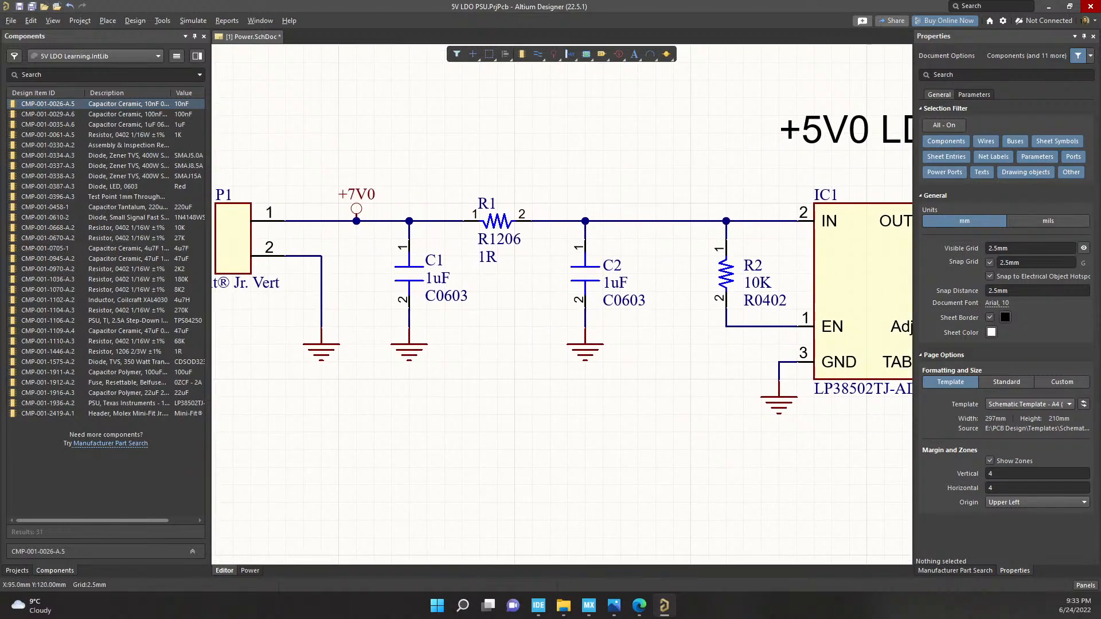
Arrange R1's designator above the resistor with 1R and R1206 stacked beneath it, and align C1's label stack beside its capacitor
{"action": "left_click_drag", "start_coordinate": [483, 240], "coordinate": [479, 256]}
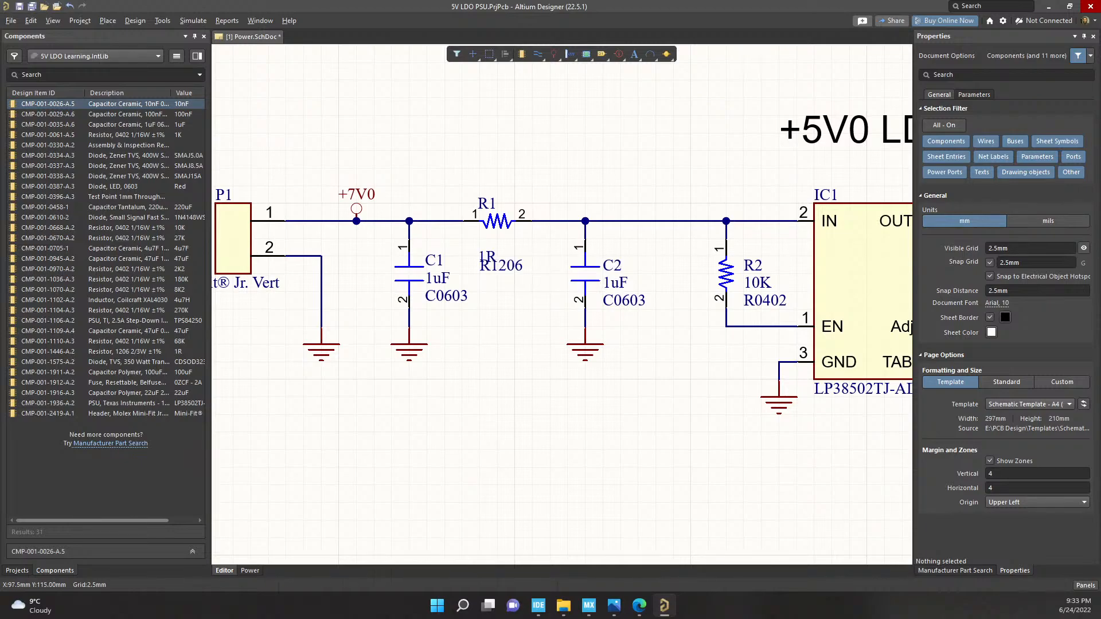
{"action": "left_click", "coordinate": [489, 256]}
{"action": "left_click", "coordinate": [505, 265]}
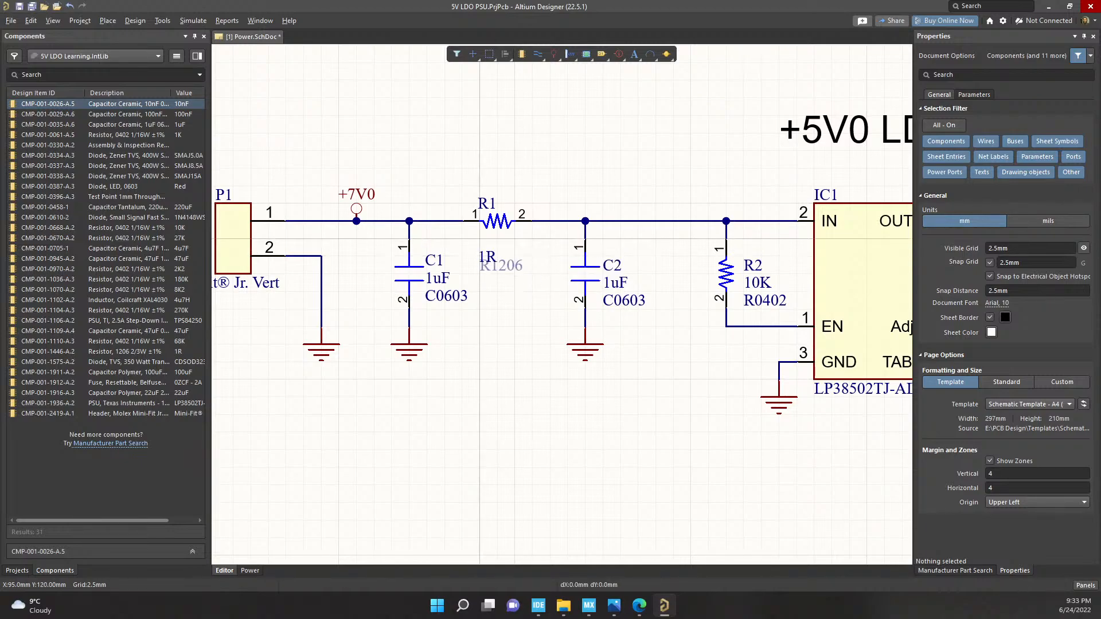
{"action": "left_click", "coordinate": [497, 274]}
{"action": "left_click_drag", "start_coordinate": [491, 256], "coordinate": [479, 203]}
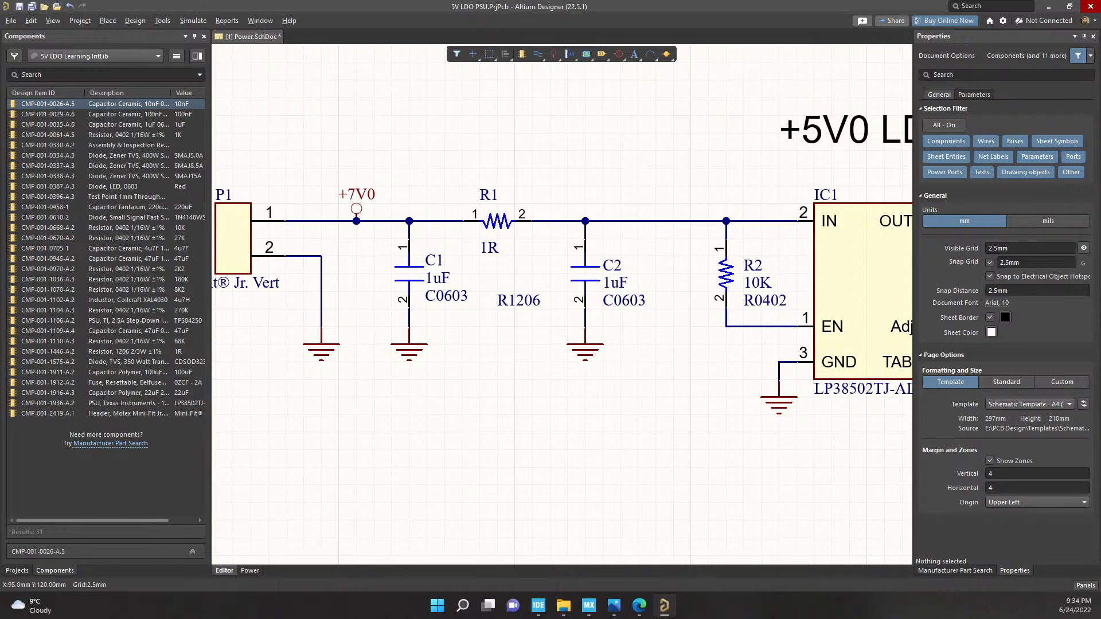
{"action": "left_click_drag", "start_coordinate": [518, 300], "coordinate": [501, 265]}
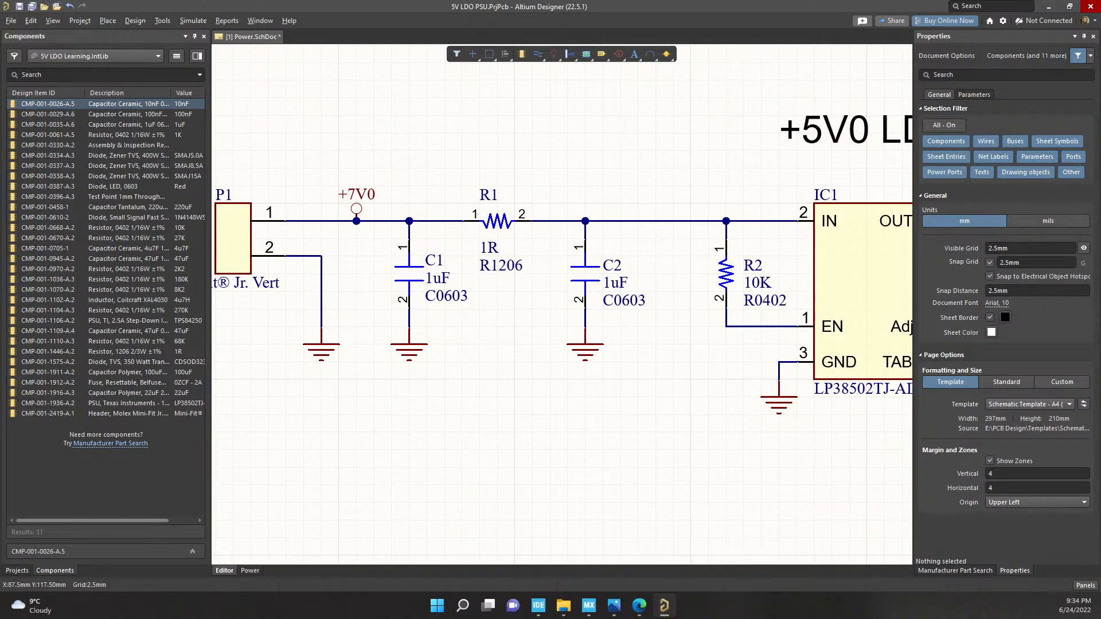
{"action": "left_click_drag", "start_coordinate": [433, 262], "coordinate": [448, 300]}
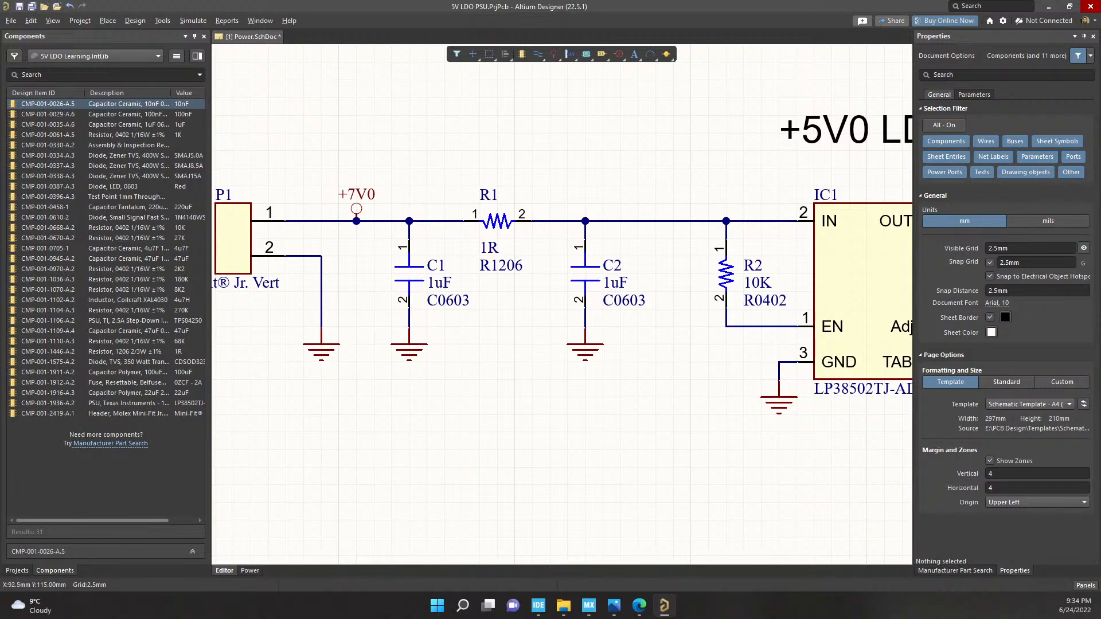
Try the longer designators C137 and C1375 on capacitor C1 to check the label spacing
{"action": "left_click", "coordinate": [436, 265]}
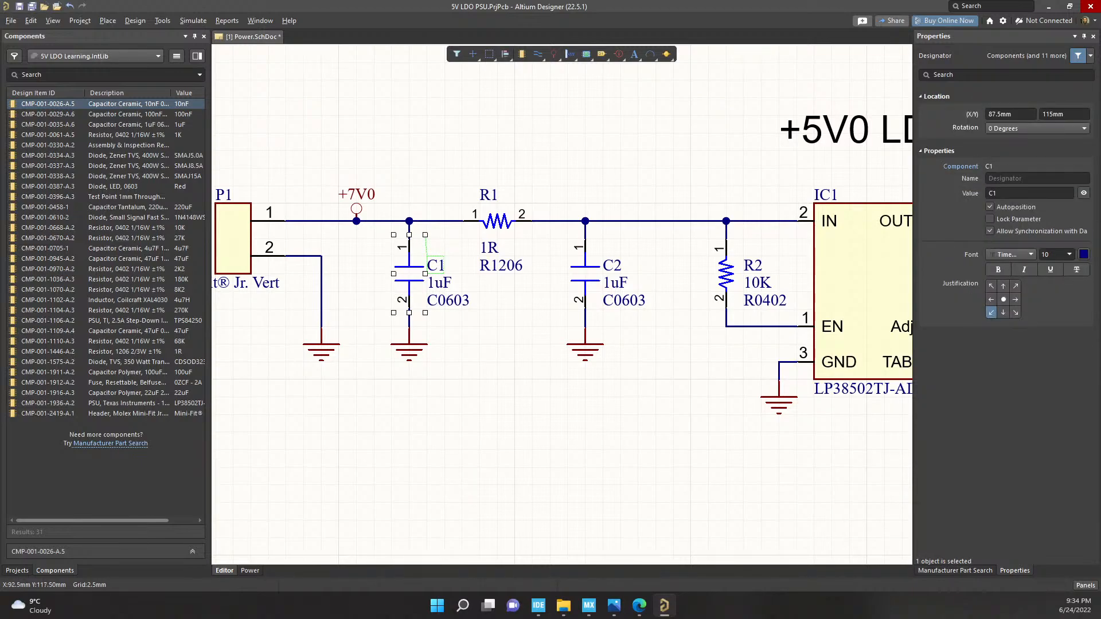
{"action": "left_click", "coordinate": [1010, 193]}
{"action": "left_click", "coordinate": [1010, 192]}
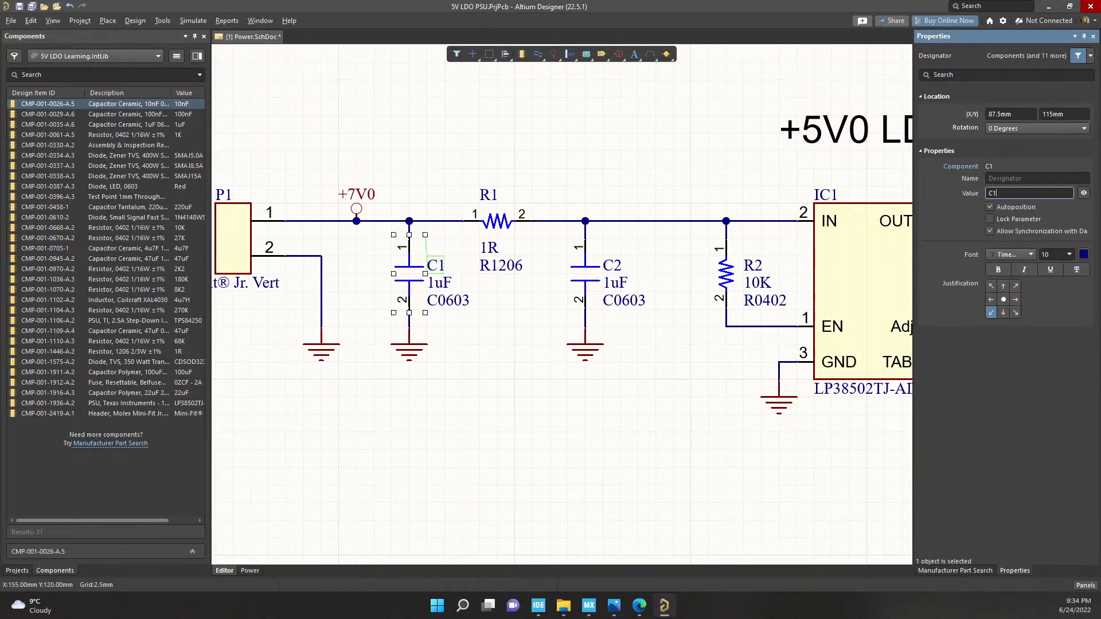
{"action": "type", "text": "37"}
{"action": "key", "text": "Return"}
{"action": "left_click", "coordinate": [504, 315]}
{"action": "key", "text": "ctrl+z"}
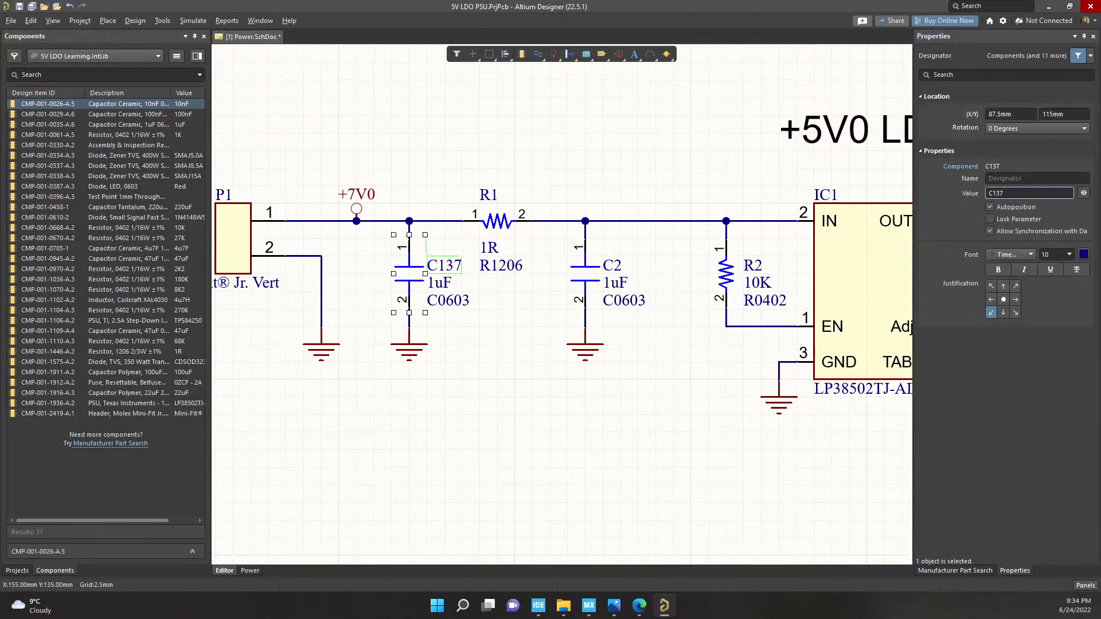
{"action": "left_click", "coordinate": [1005, 192]}
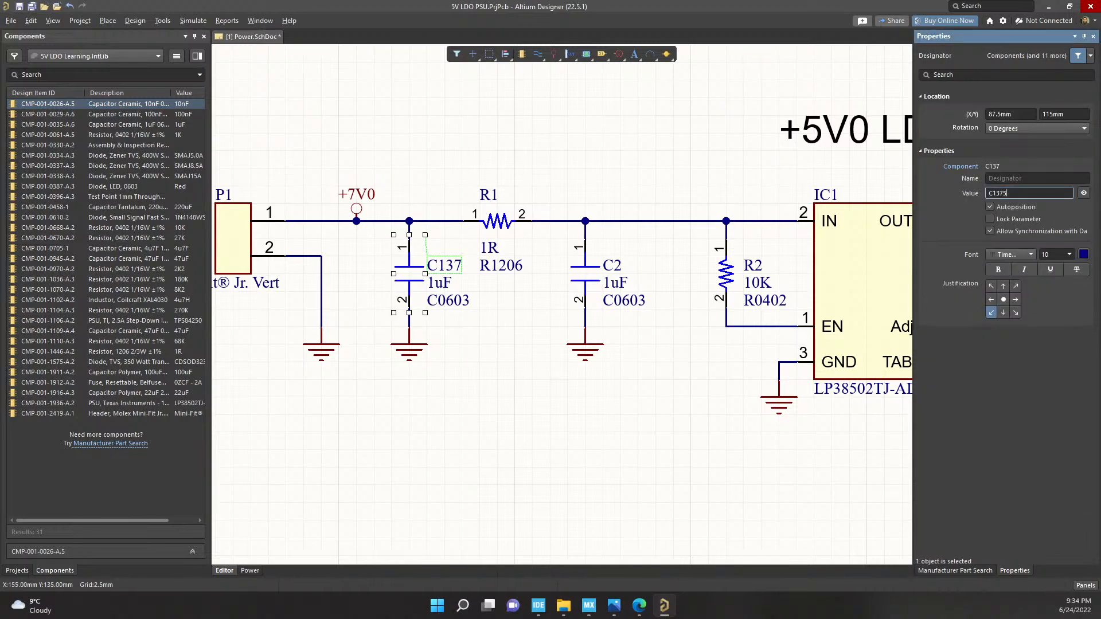
{"action": "key", "text": "Return"}
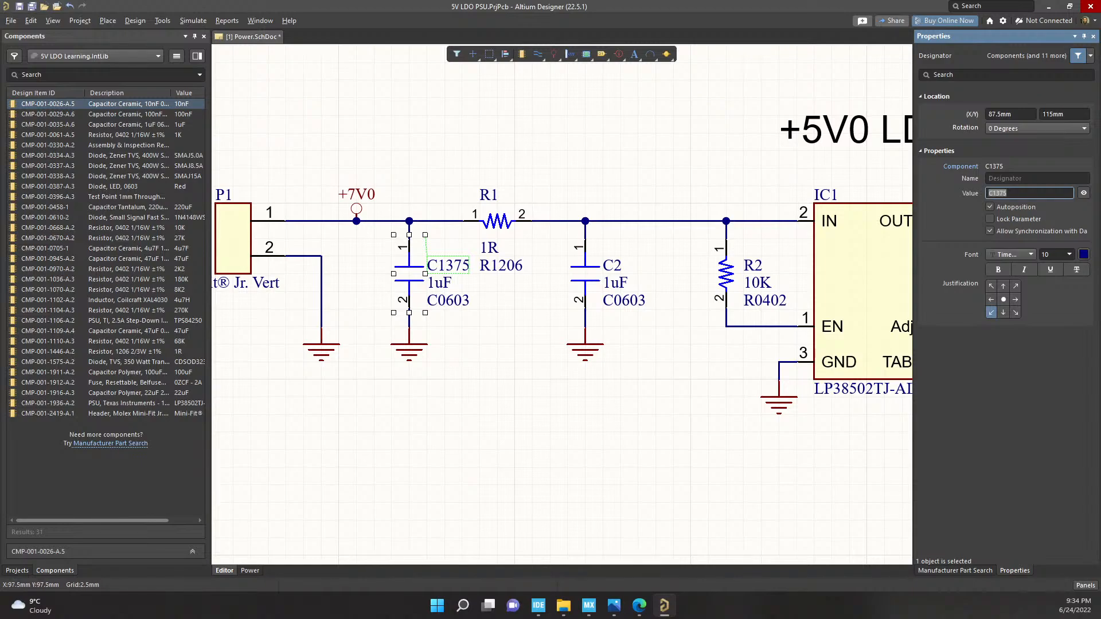
{"action": "left_click", "coordinate": [497, 397]}
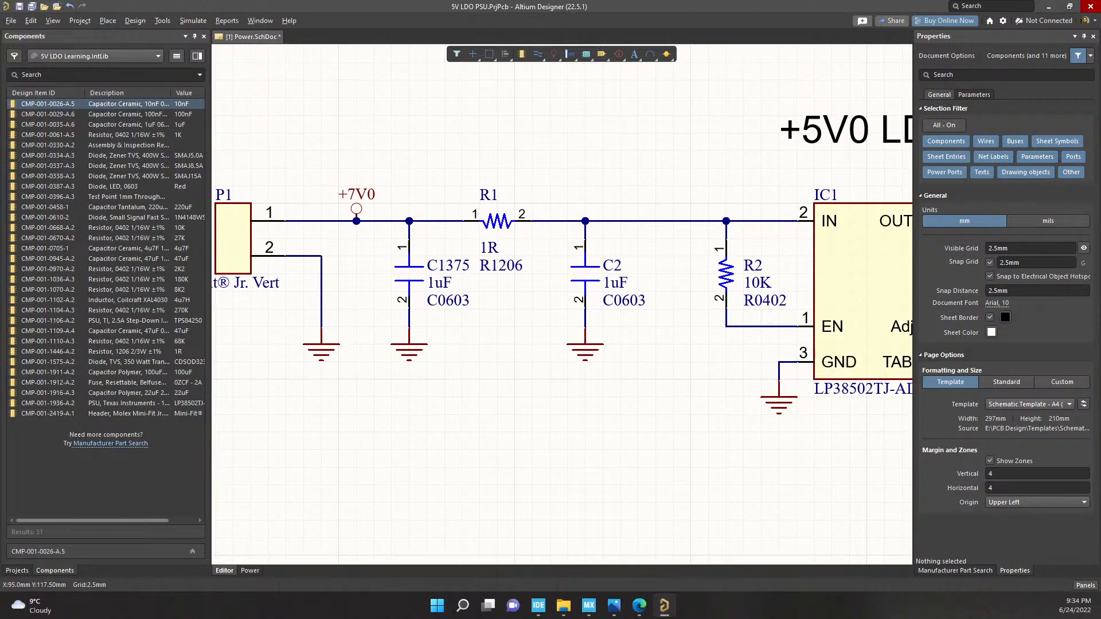
Restore the first input capacitor's designator to C1
{"action": "left_click", "coordinate": [459, 264]}
{"action": "left_click_drag", "start_coordinate": [1008, 193], "coordinate": [996, 193]}
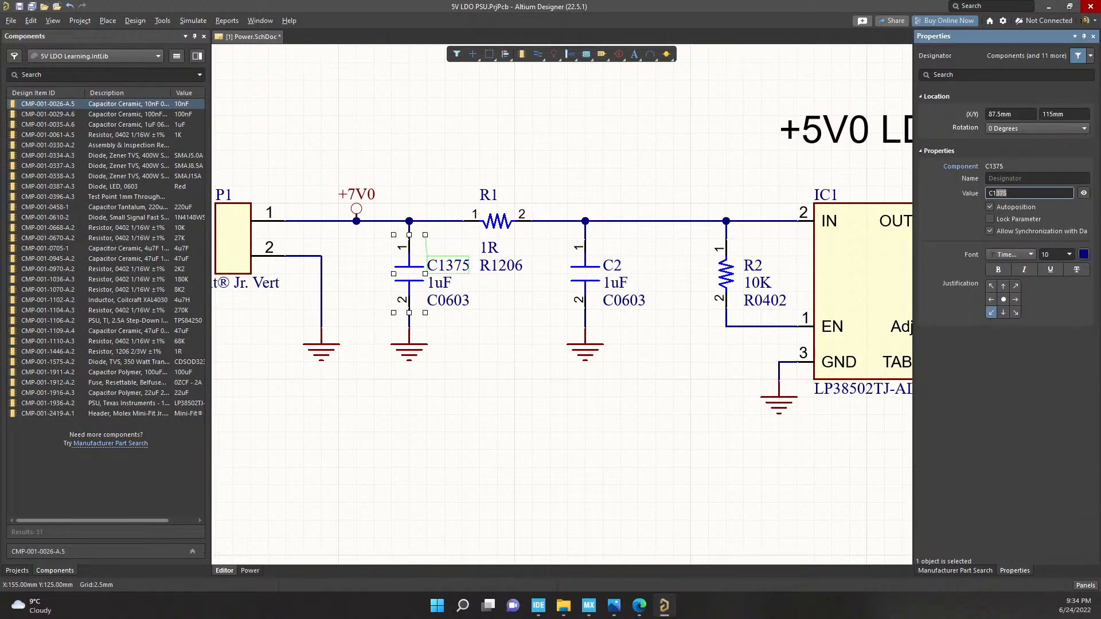
{"action": "key", "text": "BackSpace"}
{"action": "key", "text": "Return"}
Place R1's designator above its first pin, 1R above its second pin and R1206 just below the resistor, and save the schematic
{"action": "left_click_drag", "start_coordinate": [487, 195], "coordinate": [471, 195]}
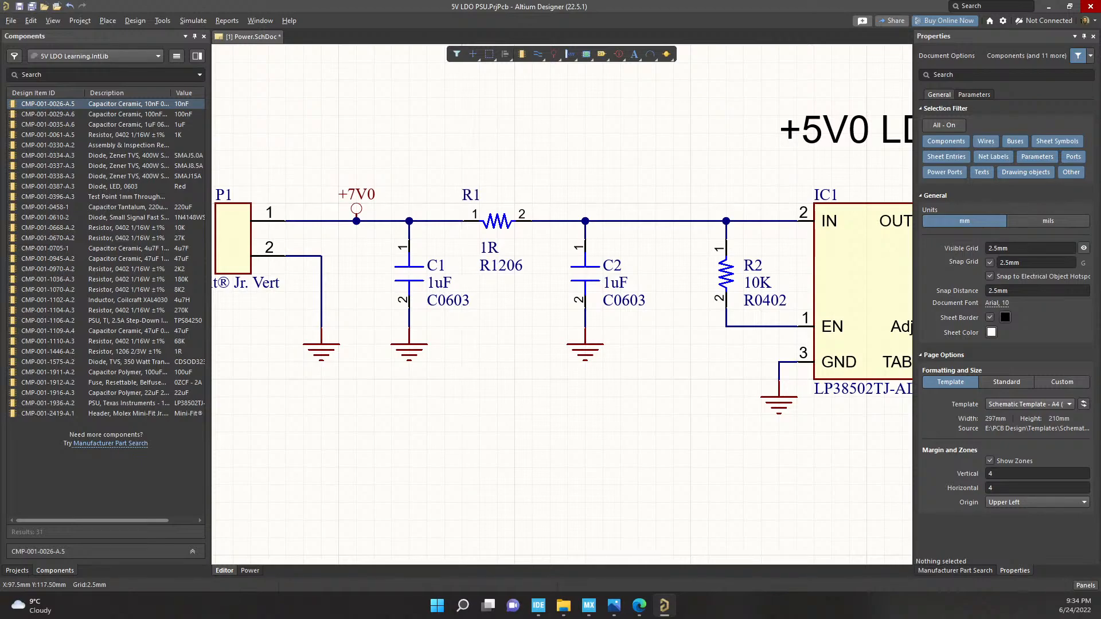
{"action": "left_click_drag", "start_coordinate": [497, 256], "coordinate": [532, 203]}
{"action": "left_click_drag", "start_coordinate": [497, 256], "coordinate": [497, 239]}
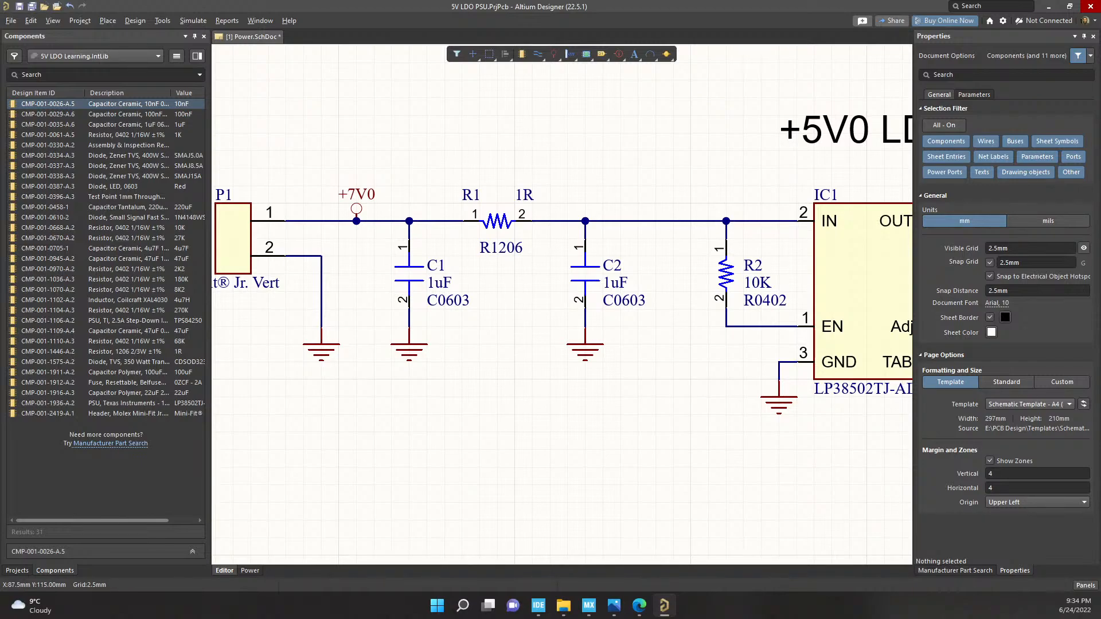
{"action": "middle_click_drag", "start_coordinate": [496, 300], "coordinate": [496, 384]}
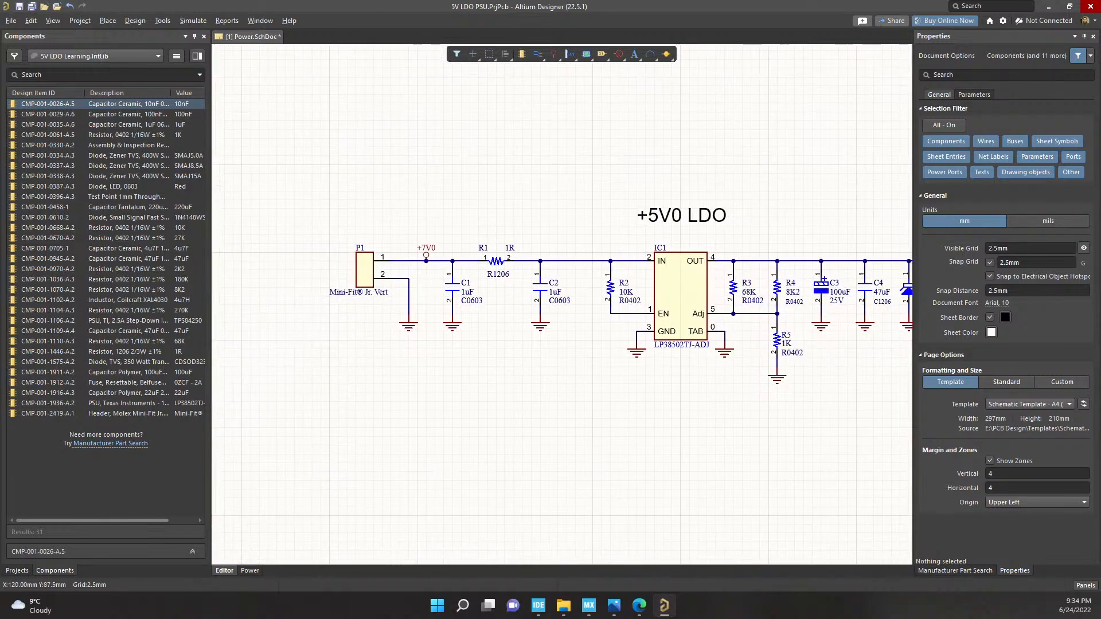
{"action": "right_click_drag", "start_coordinate": [488, 384], "coordinate": [344, 354]}
{"action": "middle_click_drag", "start_coordinate": [355, 356], "coordinate": [358, 386]}
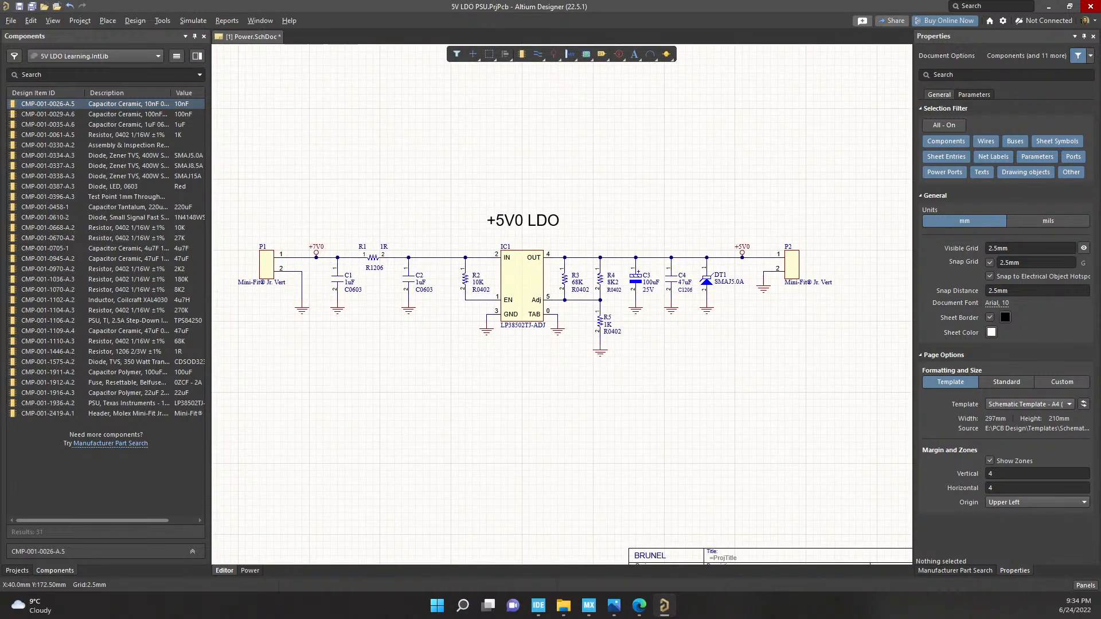
{"action": "key", "text": "ctrl+s"}
Add a new PCB document to the 5V LDO PSU.PrjPcb project
{"action": "left_click", "coordinate": [17, 571]}
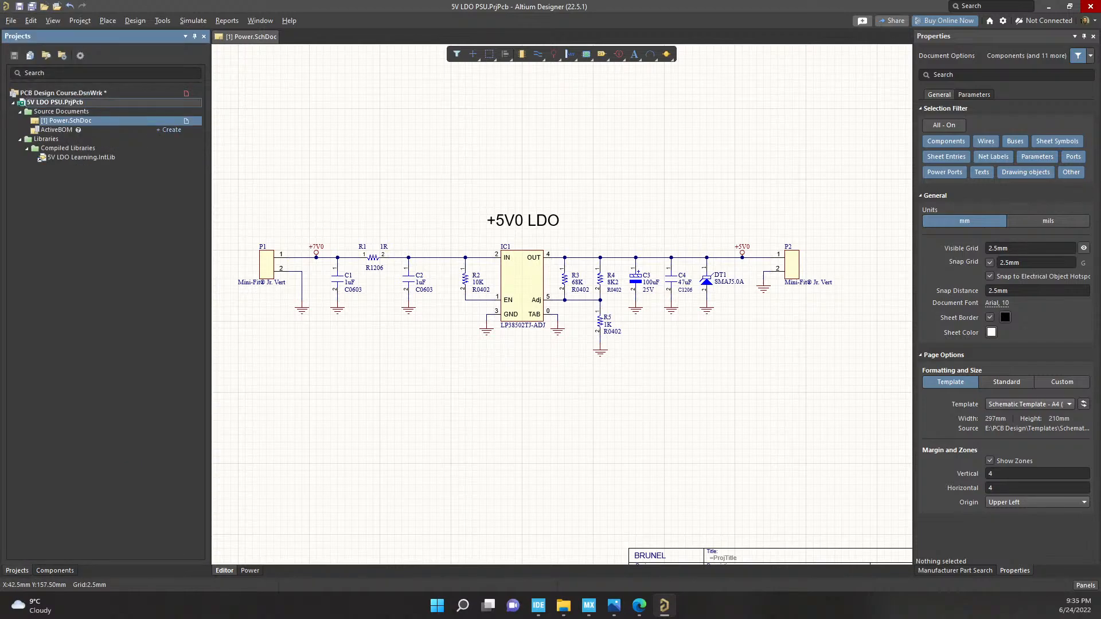
{"action": "right_click", "coordinate": [40, 102]}
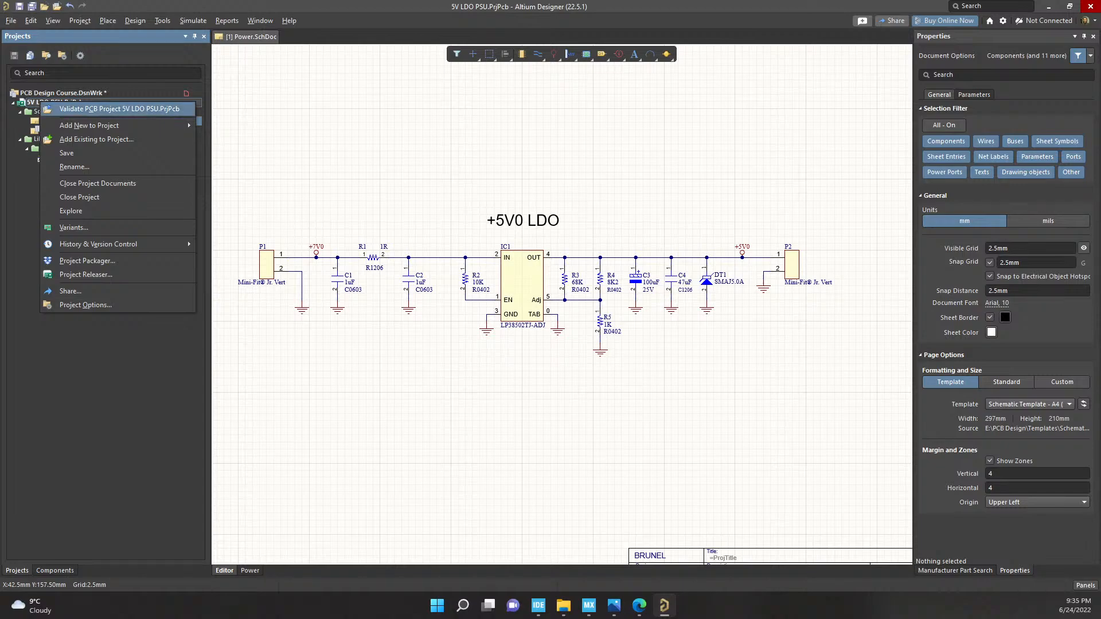
{"action": "mouse_move", "coordinate": [117, 125]}
{"action": "left_click", "coordinate": [224, 139]}
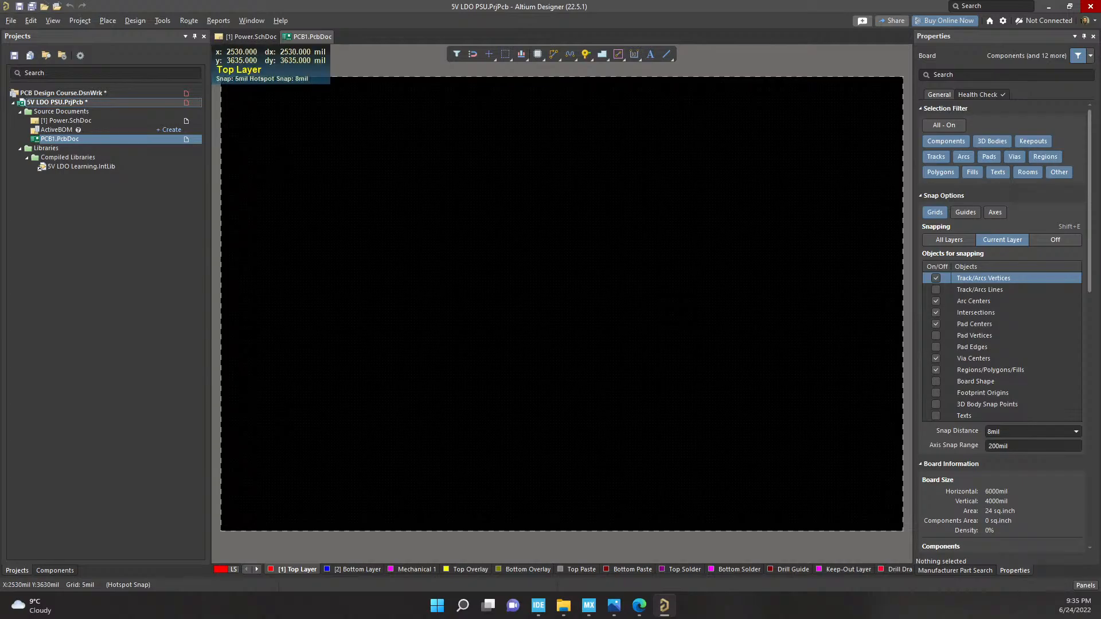
Examine the blank board area and its edges in the new PCB document
{"action": "scroll", "coordinate": [394, 234], "scroll_direction": "down", "scroll_amount": 2, "text": "ctrl"}
{"action": "right_click_drag", "start_coordinate": [394, 234], "coordinate": [498, 223]}
{"action": "scroll", "coordinate": [418, 396], "scroll_direction": "up", "scroll_amount": 5, "text": "ctrl"}
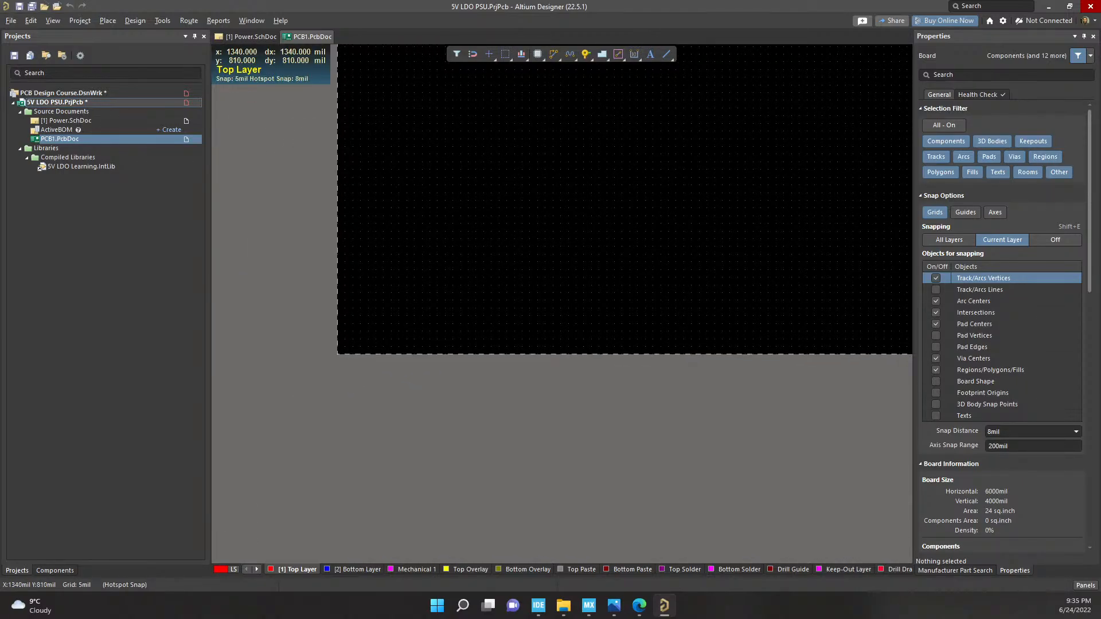
{"action": "scroll", "coordinate": [440, 414], "scroll_direction": "down", "scroll_amount": 3, "text": "ctrl"}
{"action": "right_click_drag", "start_coordinate": [537, 243], "coordinate": [416, 356]}
{"action": "scroll", "coordinate": [416, 355], "scroll_direction": "down", "scroll_amount": 1, "text": "ctrl"}
{"action": "scroll", "coordinate": [415, 356], "scroll_direction": "down", "scroll_amount": 1, "text": "ctrl"}
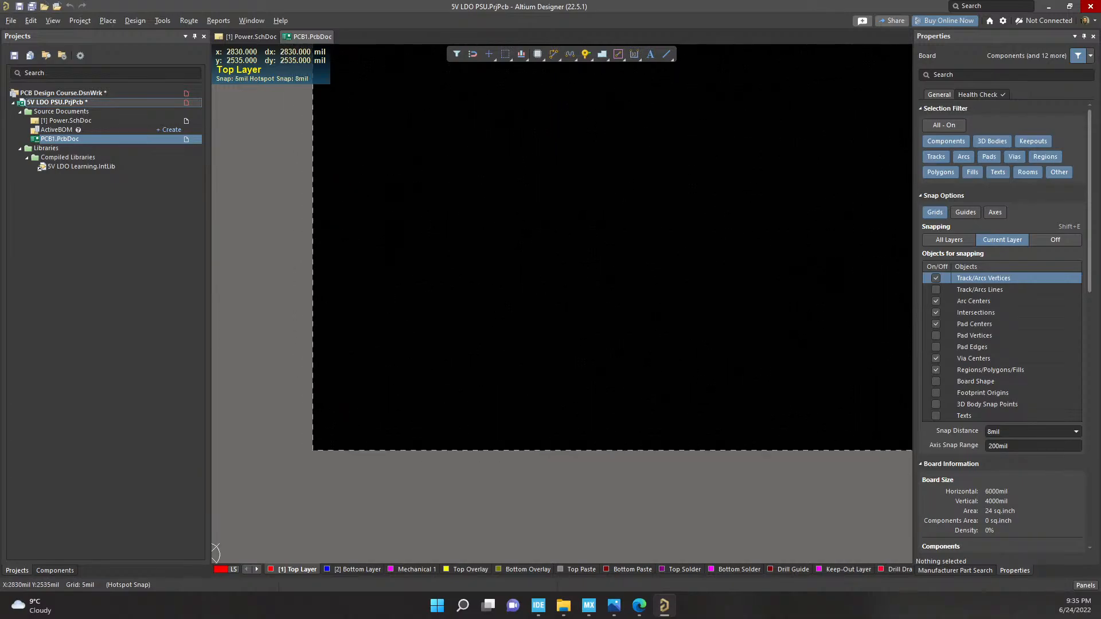
{"action": "right_click_drag", "start_coordinate": [524, 274], "coordinate": [479, 327]}
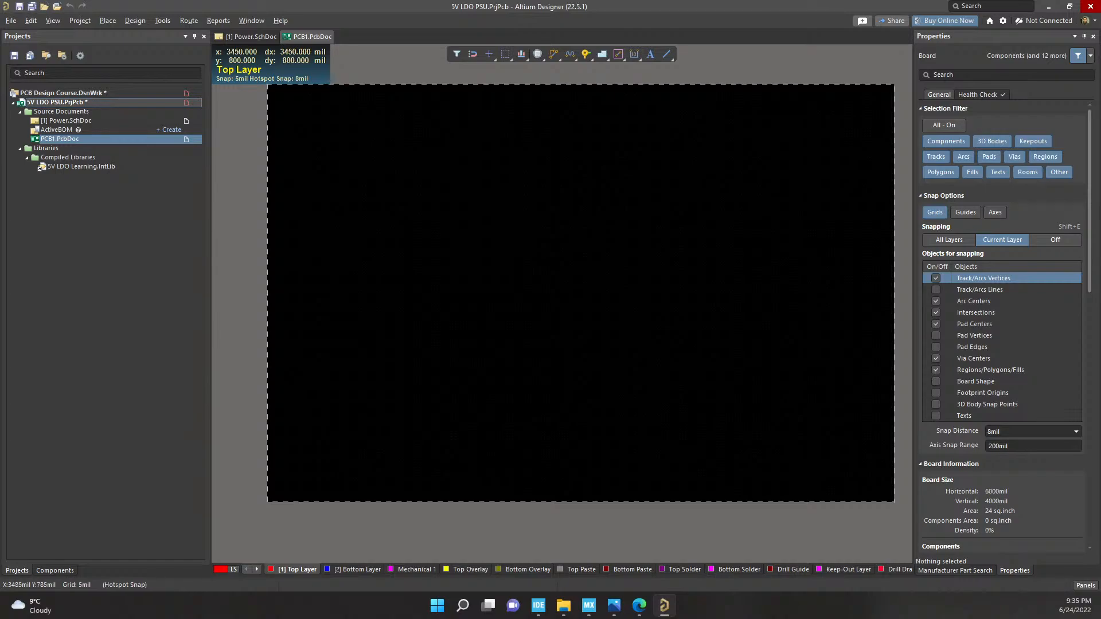
Look through the board's layers, activating Mechanical 1, Top Overlay and Bottom Overlay in turn
{"action": "left_click", "coordinate": [417, 569]}
{"action": "left_click", "coordinate": [470, 569]}
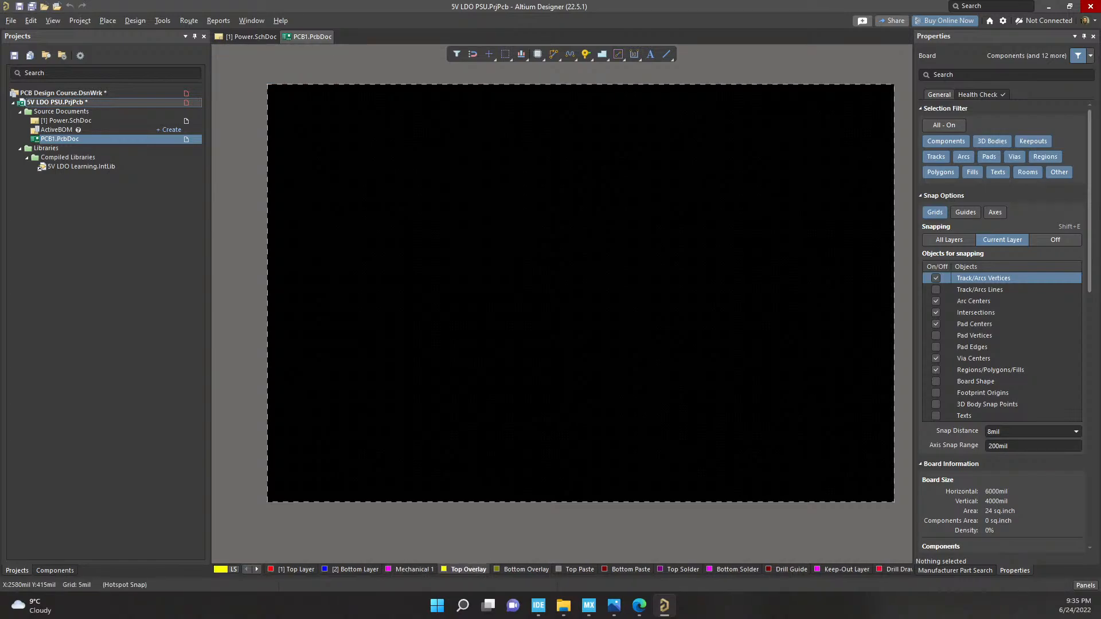
{"action": "left_click", "coordinate": [256, 570]}
{"action": "left_click", "coordinate": [256, 569]}
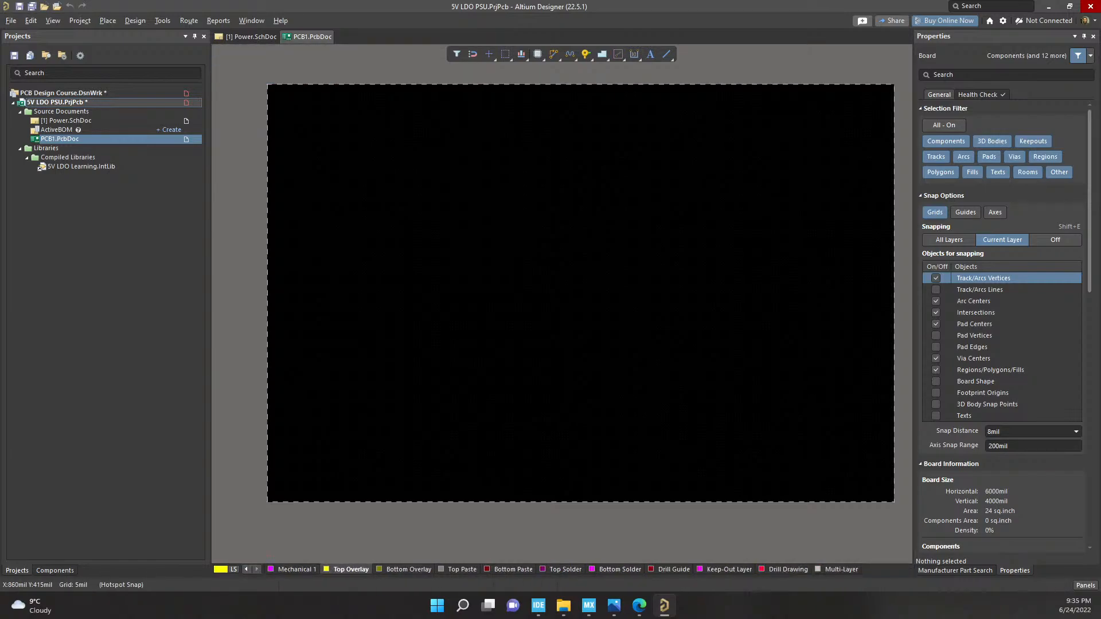
{"action": "left_click", "coordinate": [246, 569]}
{"action": "left_click", "coordinate": [246, 569]}
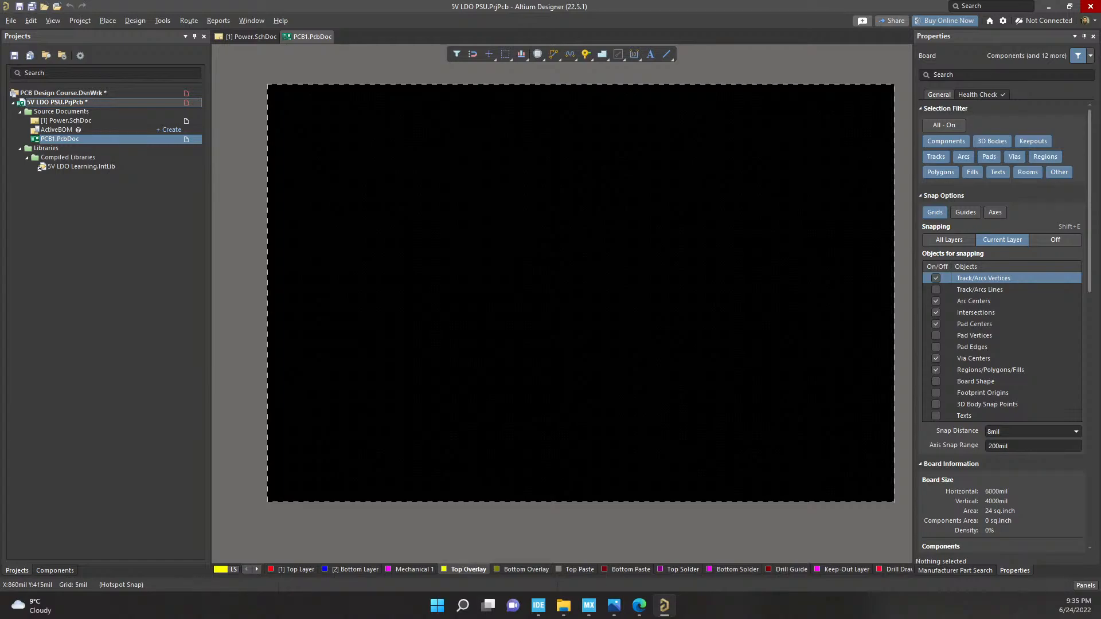
{"action": "left_click", "coordinate": [522, 569]}
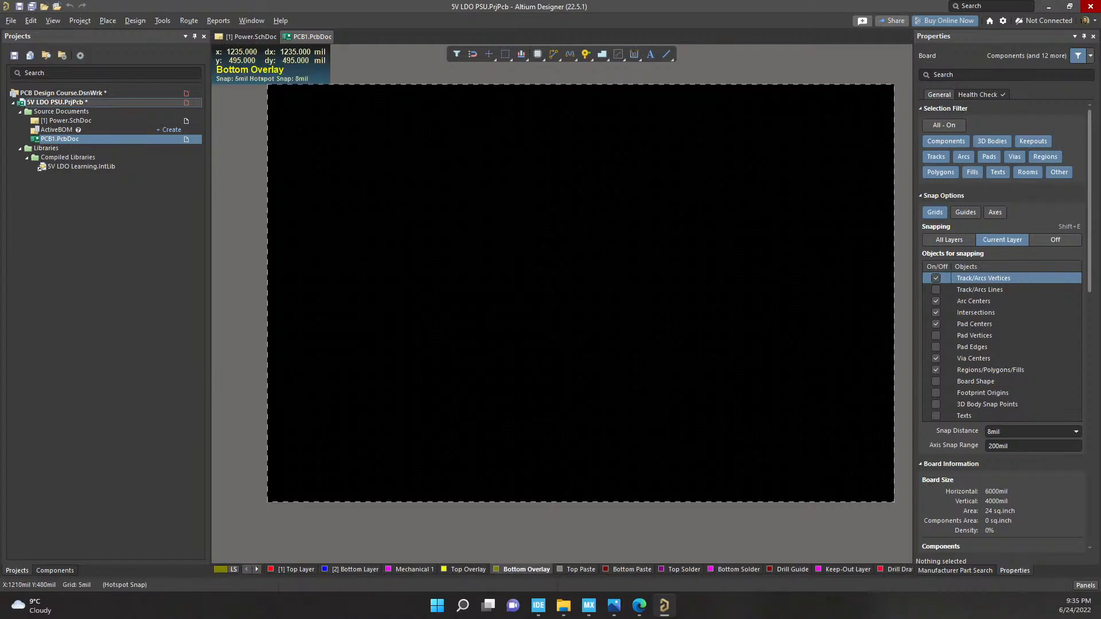
Close PCB1.PcbDoc and save the Power.SchDoc schematic
{"action": "right_click", "coordinate": [311, 36]}
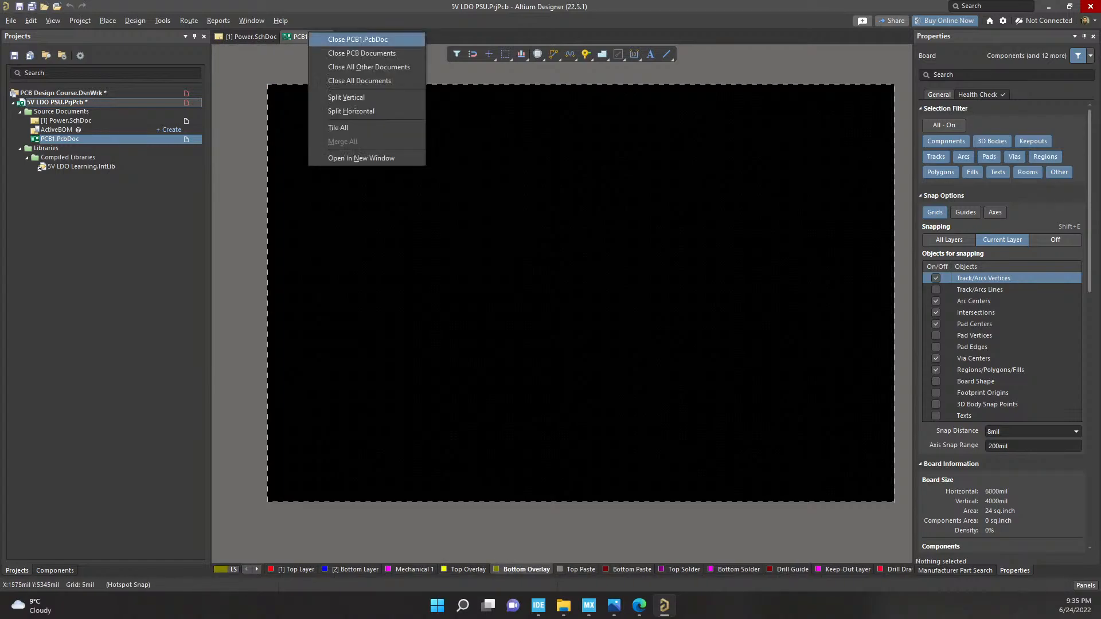
{"action": "left_click", "coordinate": [344, 38]}
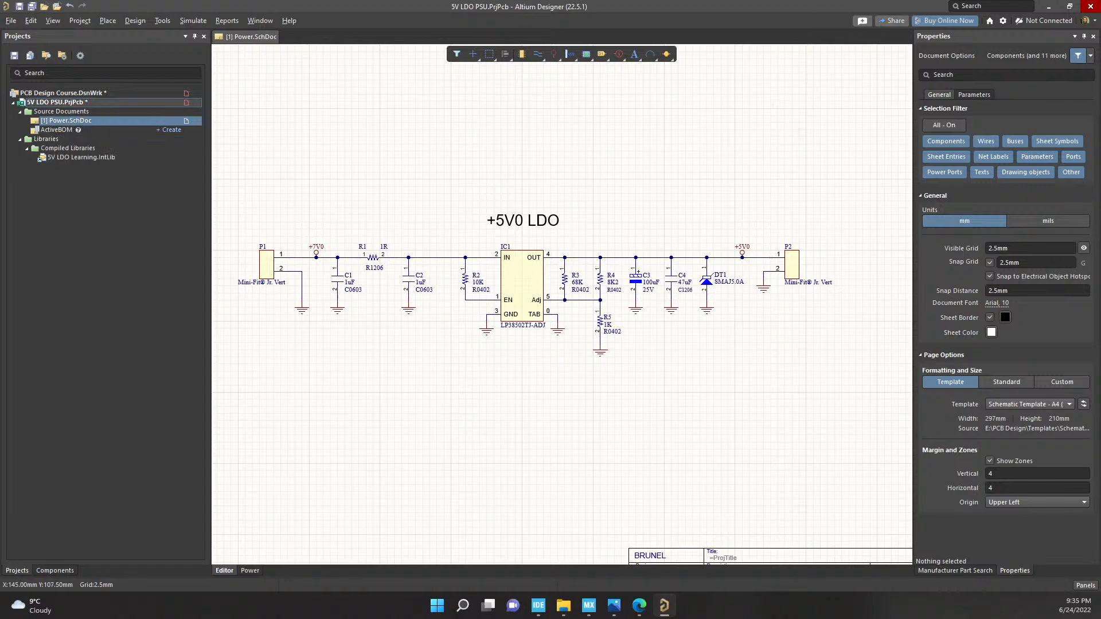
{"action": "left_click", "coordinate": [19, 6]}
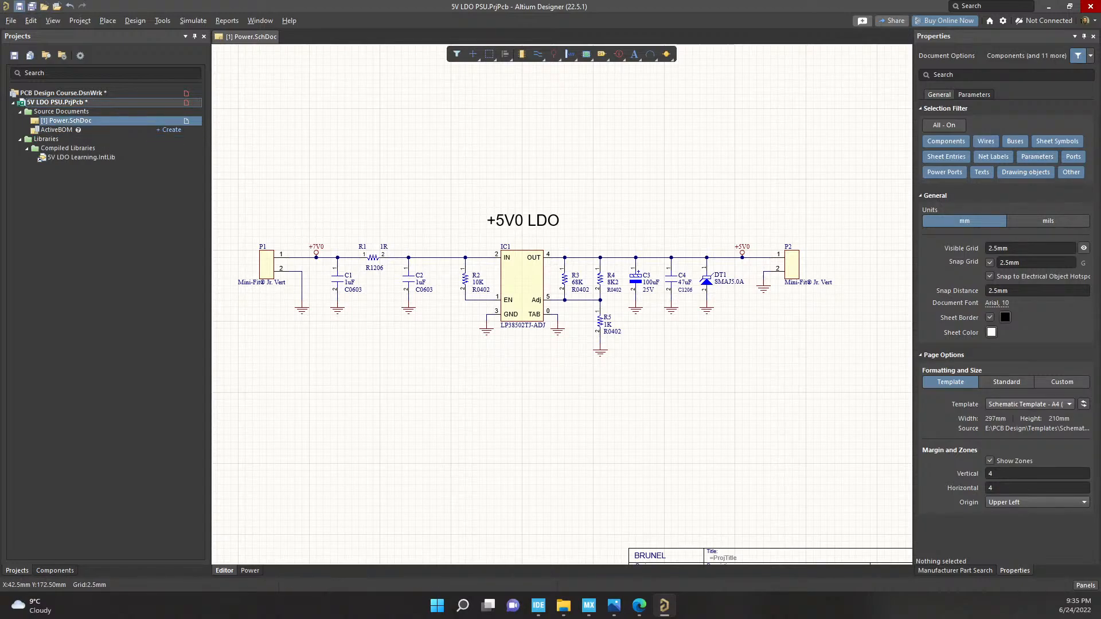